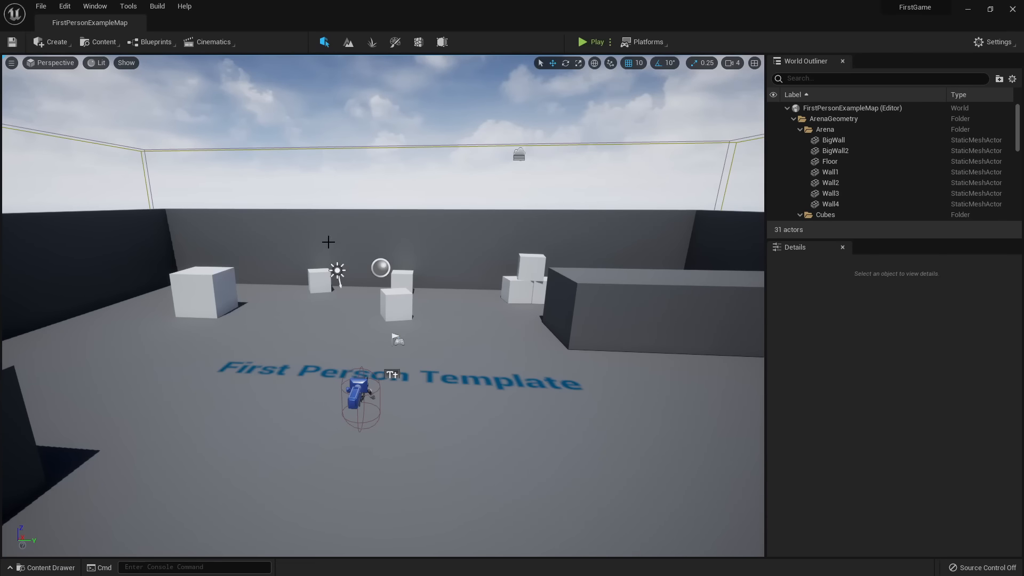
# Try moving the upper cube of the nearby two-cube stack across the floor, and undo the move.
pyautogui.moveTo(313, 238); pyautogui.dragTo(418, 418, button='right')
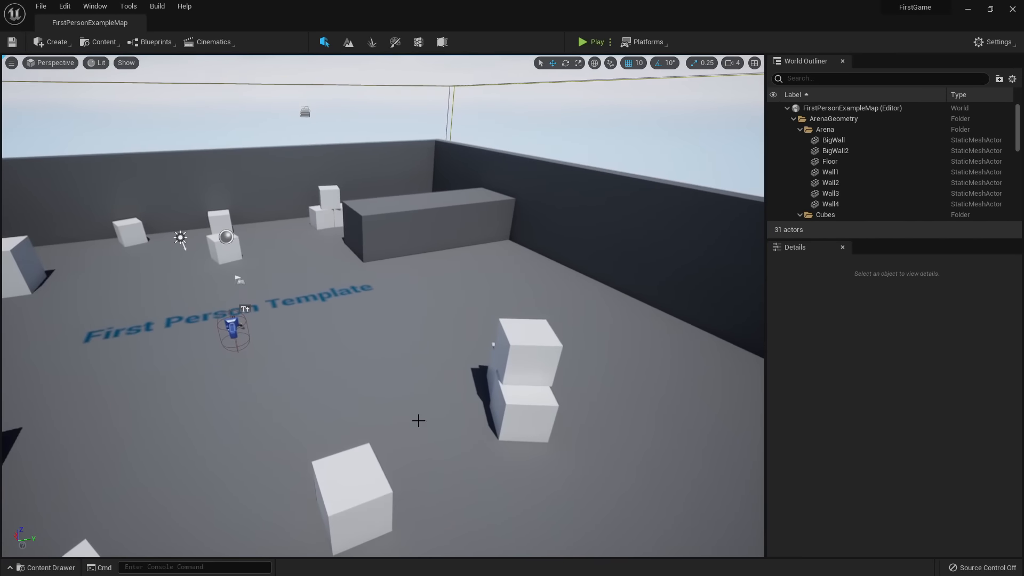
pyautogui.click(560, 353)
pyautogui.moveTo(560, 353); pyautogui.dragTo(300, 429)
pyautogui.hotkey('ctrl', 'z')
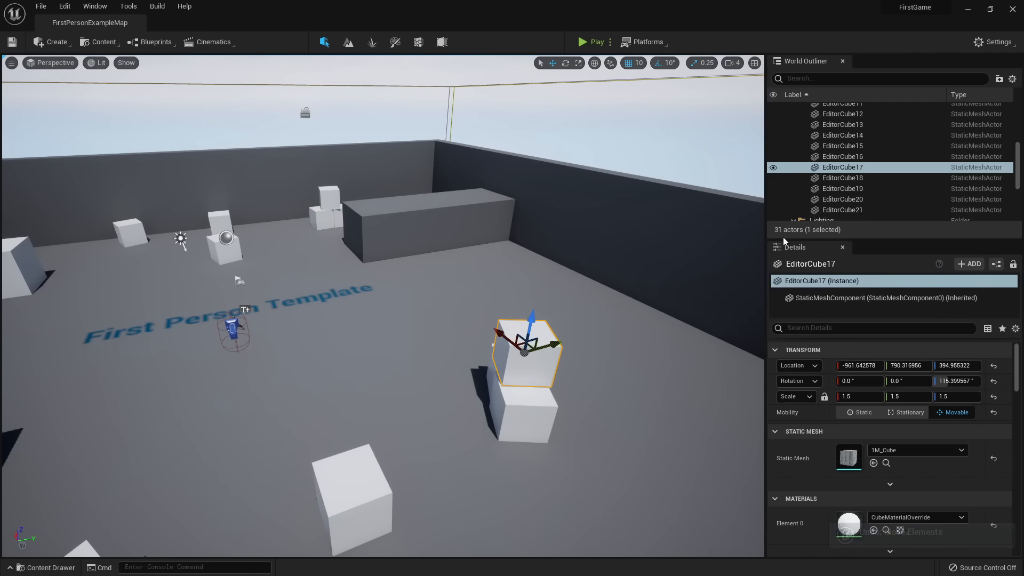
# Enlarge the Details area and inspect the properties of the floor, BigWall2 and EditorCube11 by selecting them in the level.
pyautogui.moveTo(783, 239); pyautogui.dragTo(786, 189)
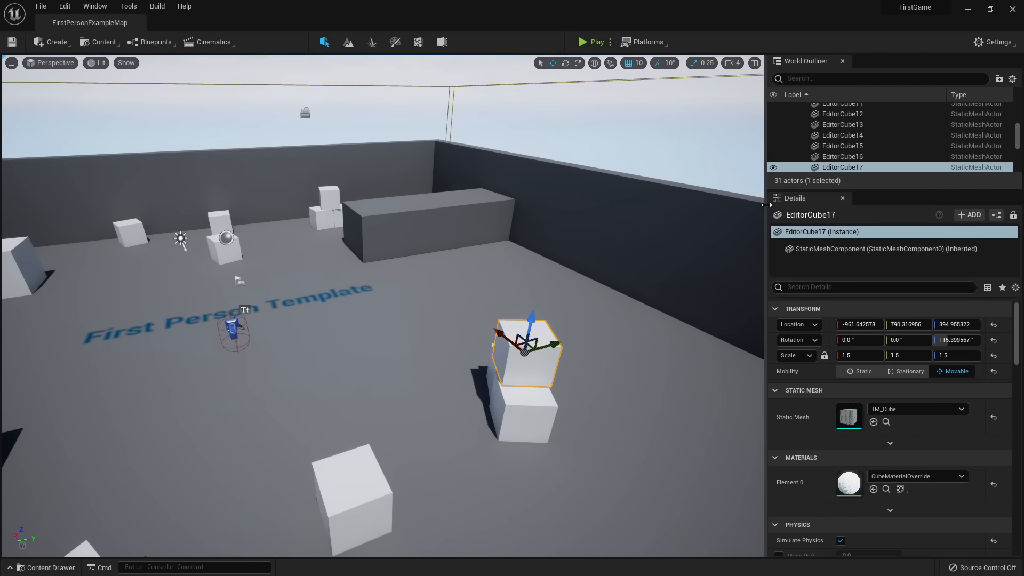
pyautogui.click(234, 333)
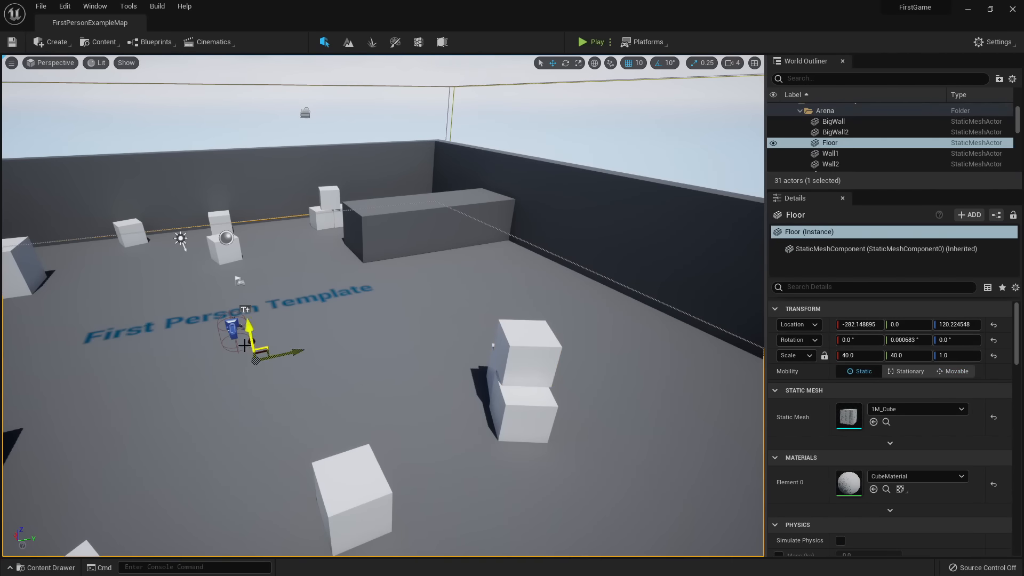
pyautogui.click(233, 328)
pyautogui.click(346, 233)
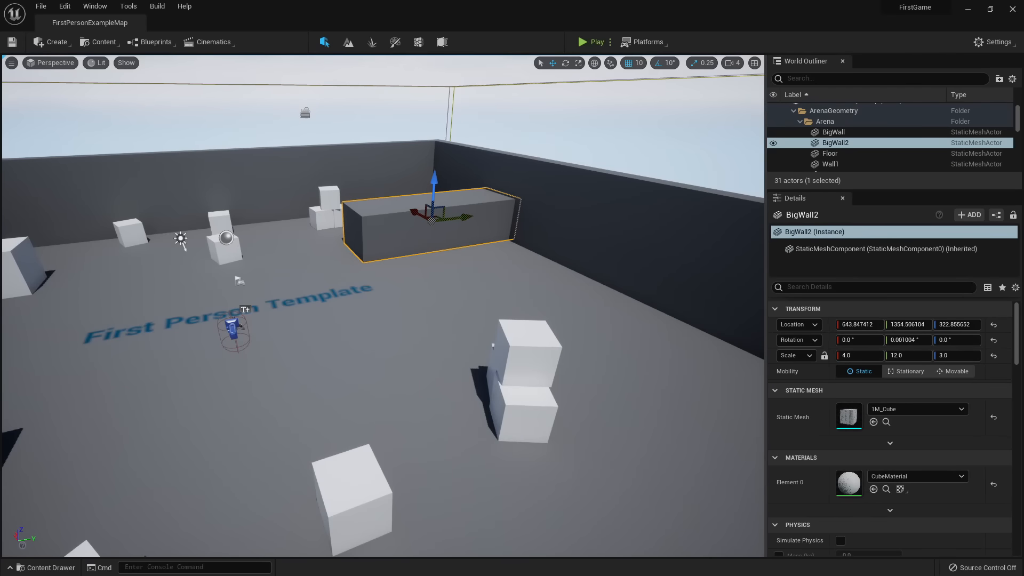
pyautogui.click(228, 247)
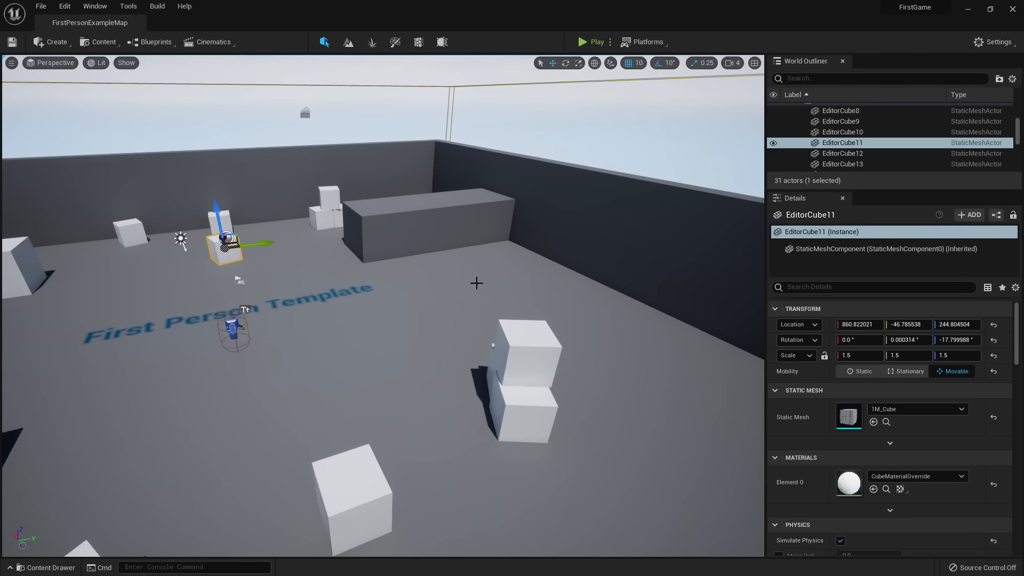
# Enlarge the World Outliner and look through its list of arena, cube and lighting actors.
pyautogui.moveTo(477, 282); pyautogui.dragTo(355, 382, button='right')
pyautogui.press('w')
pyautogui.press('s')
pyautogui.press('w')
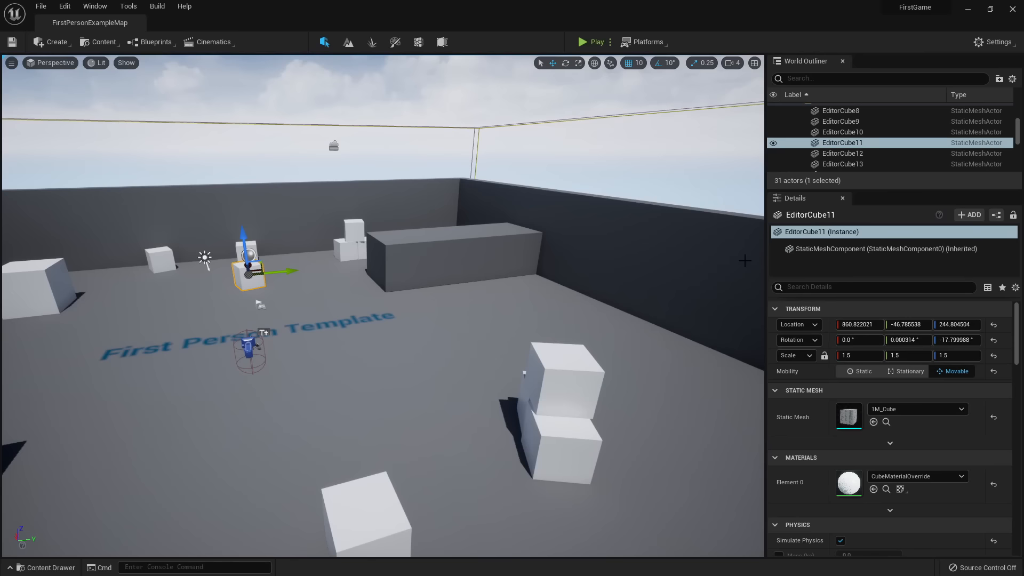
pyautogui.moveTo(793, 190); pyautogui.dragTo(793, 380)
pyautogui.moveTo(1018, 178); pyautogui.dragTo(1022, 110)
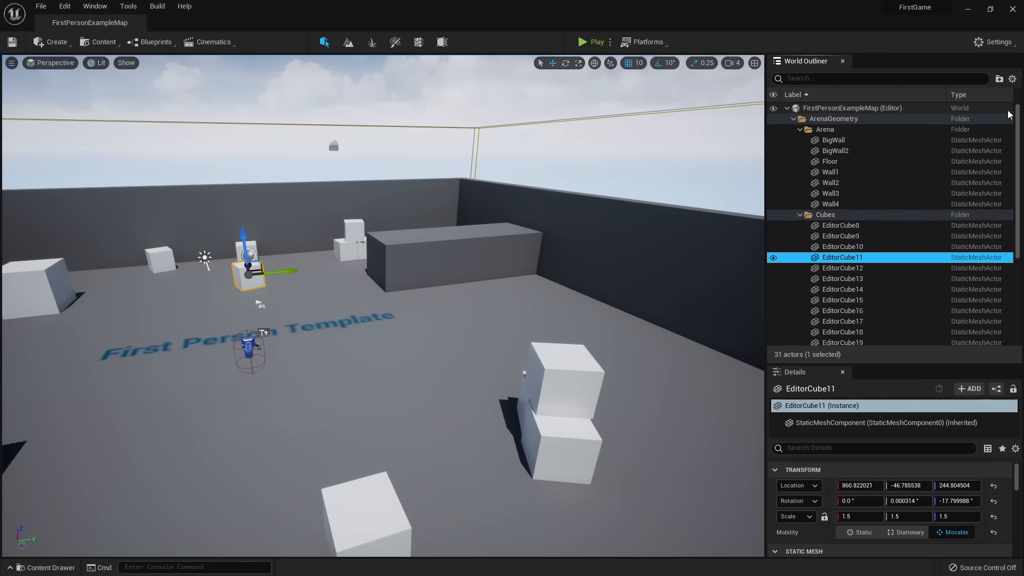
pyautogui.scroll(-4, 1019, 121)
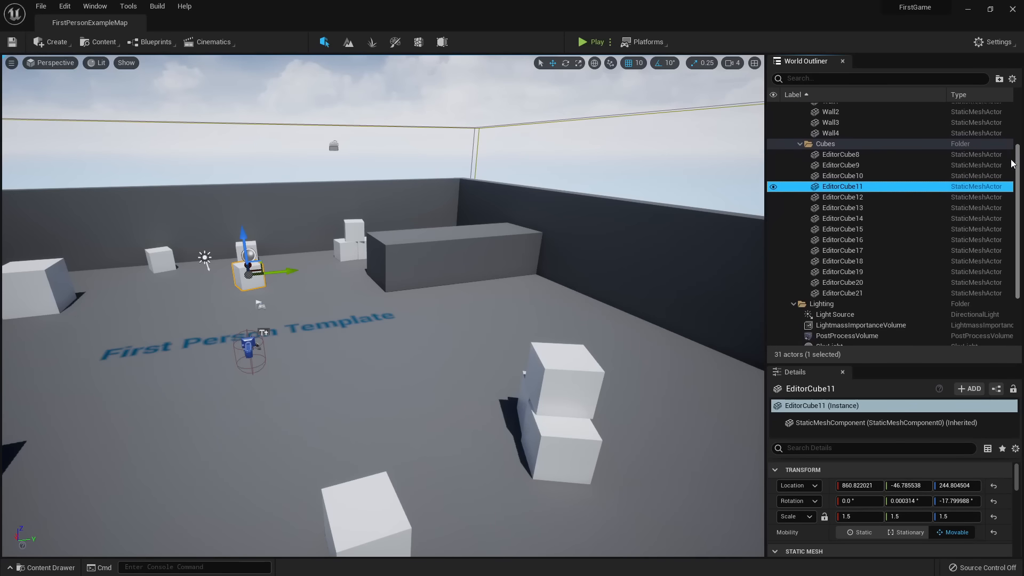
pyautogui.scroll(4, 1018, 120)
# Select EditorCube15, Floor, EditorCube13 and Wall1 in turn from the World Outliner, enlarge Details again and focus the view on Wall1.
pyautogui.click(836, 301)
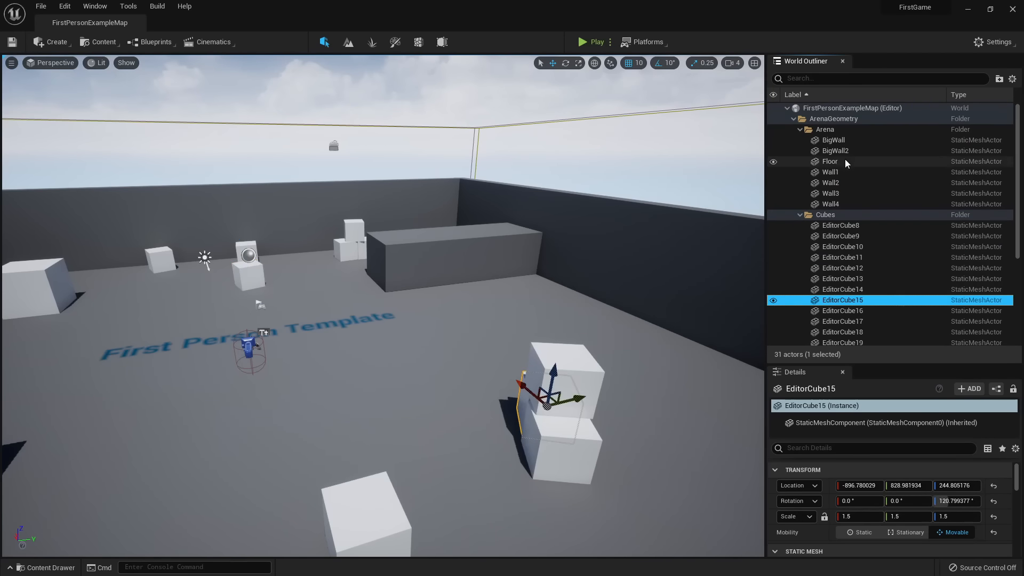
pyautogui.click(829, 161)
pyautogui.click(843, 278)
pyautogui.click(830, 171)
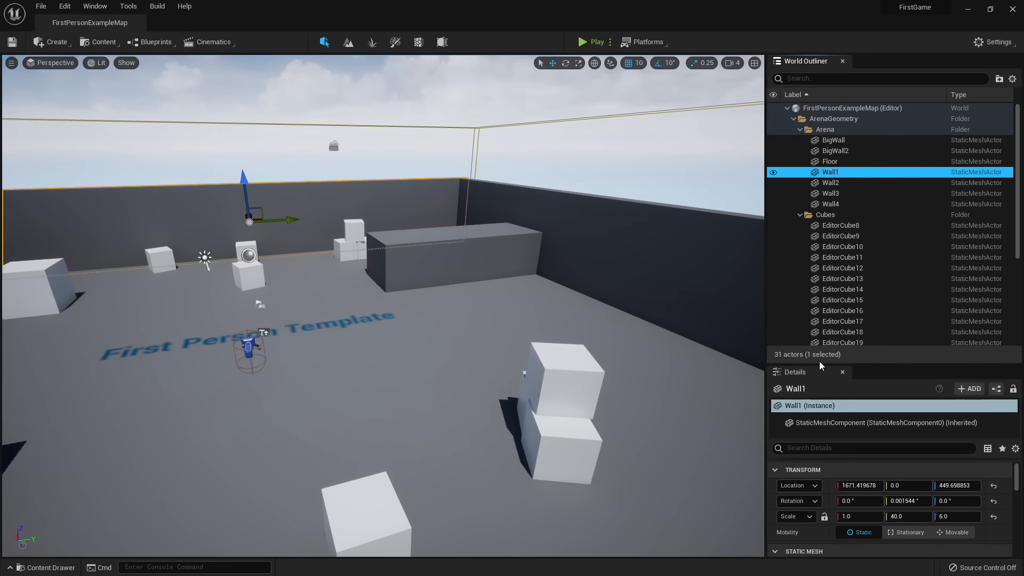
pyautogui.moveTo(841, 364); pyautogui.dragTo(841, 229)
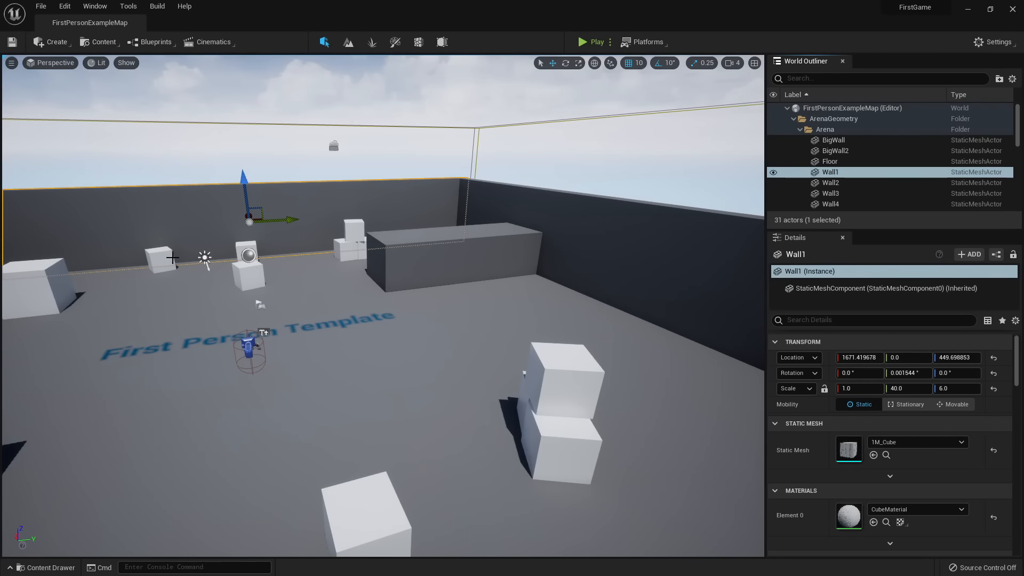
pyautogui.press('f')
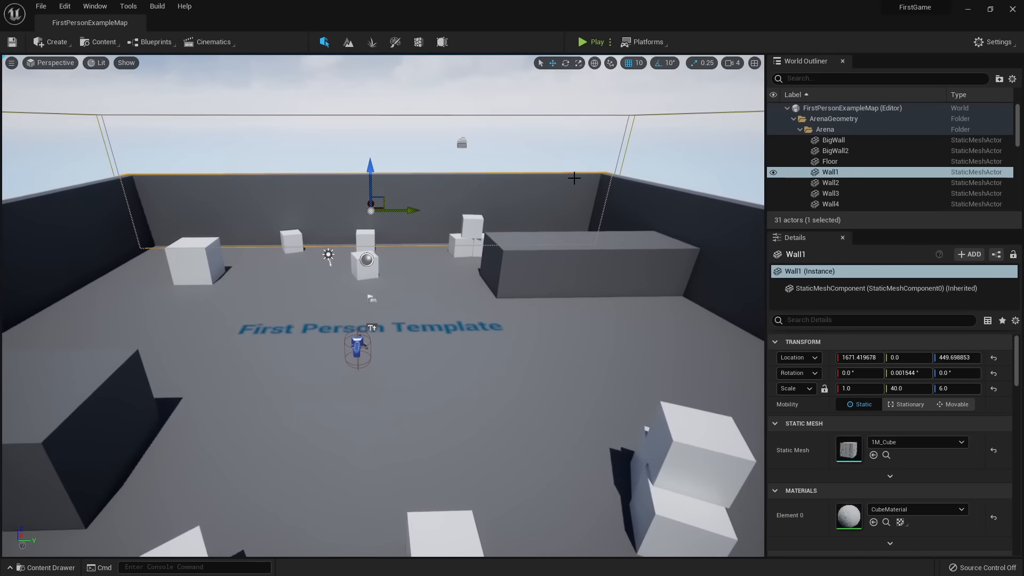
# Look at the Landscape and Foliage editing modes, and return to Selection mode.
pyautogui.click(348, 42)
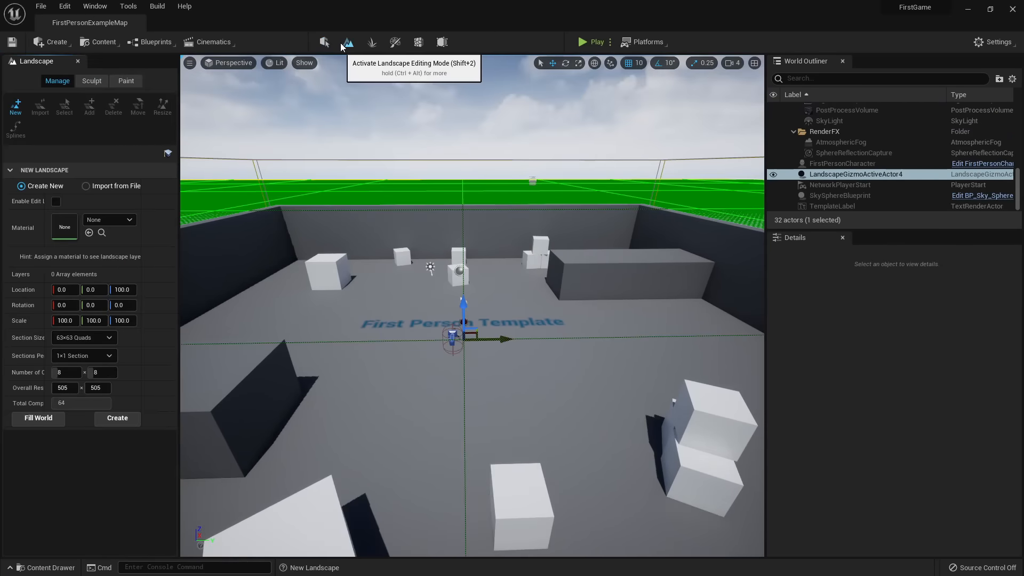
pyautogui.click(325, 43)
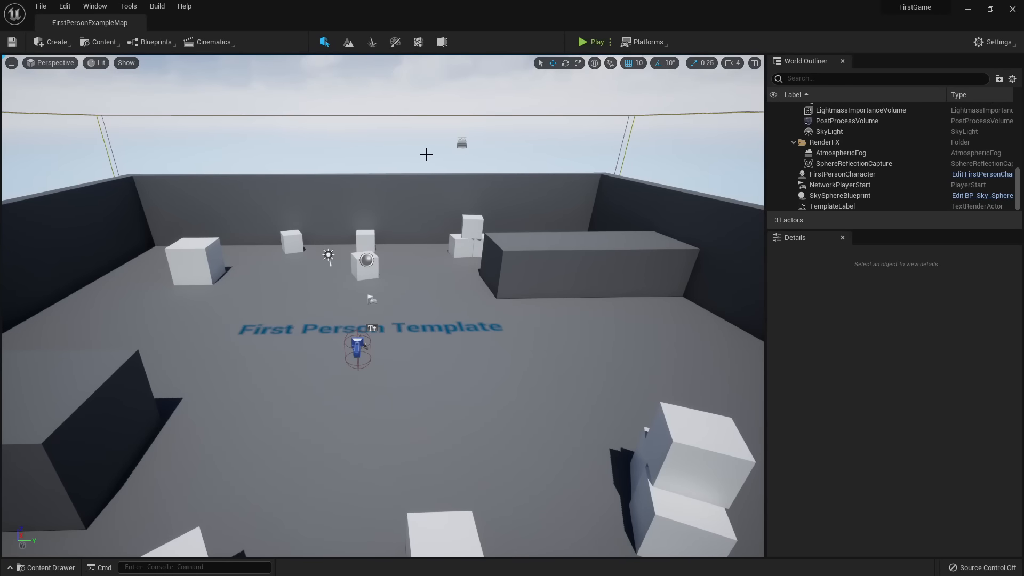
pyautogui.click(349, 42)
pyautogui.moveTo(417, 222); pyautogui.dragTo(420, 209, button='right')
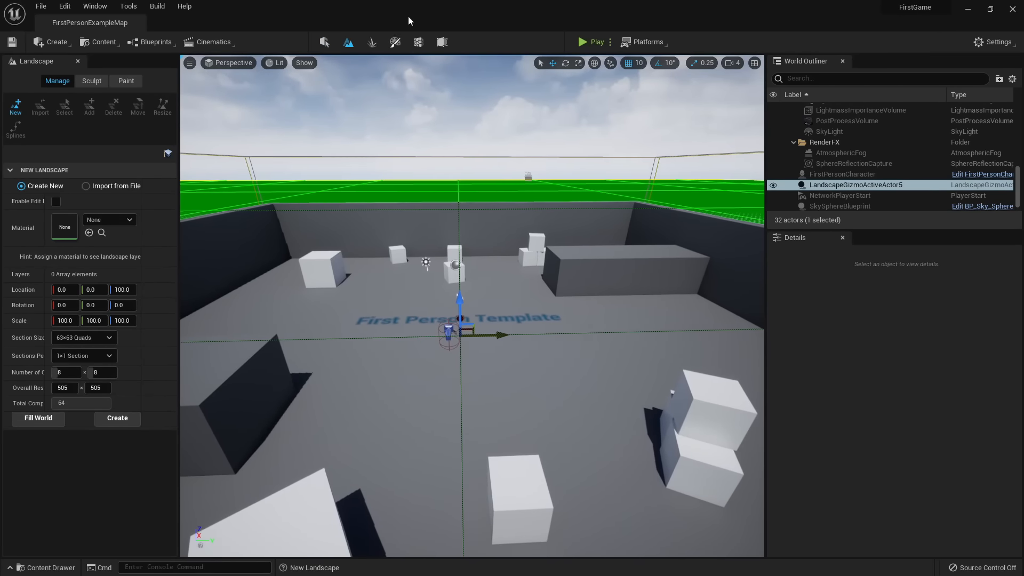
pyautogui.click(371, 43)
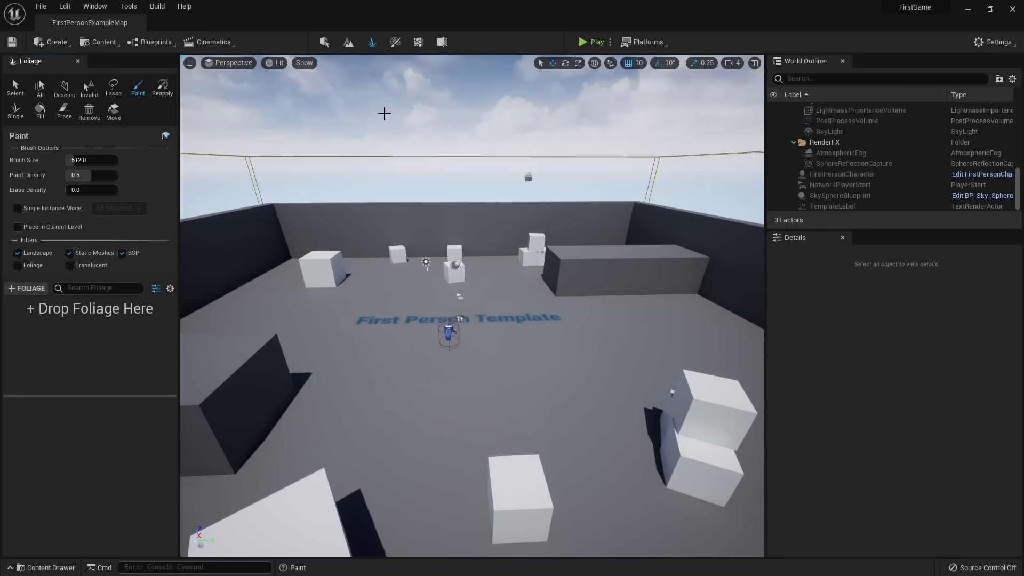
pyautogui.hotkey('shift', '2')
pyautogui.hotkey('shift', '1')
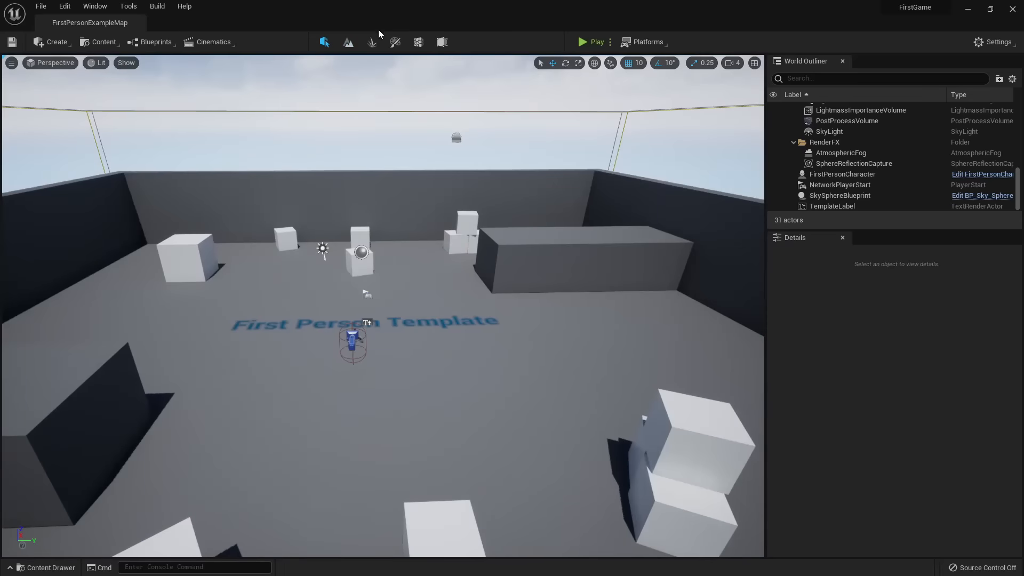
# Cycle repeatedly through the Landscape, Foliage and Selection modes, finishing in Selection mode.
pyautogui.hotkey('shift', '2')
pyautogui.hotkey('shift', '3')
pyautogui.hotkey('shift', '2')
pyautogui.hotkey('shift', '1')
pyautogui.hotkey('shift', '2')
pyautogui.hotkey('shift', '3')
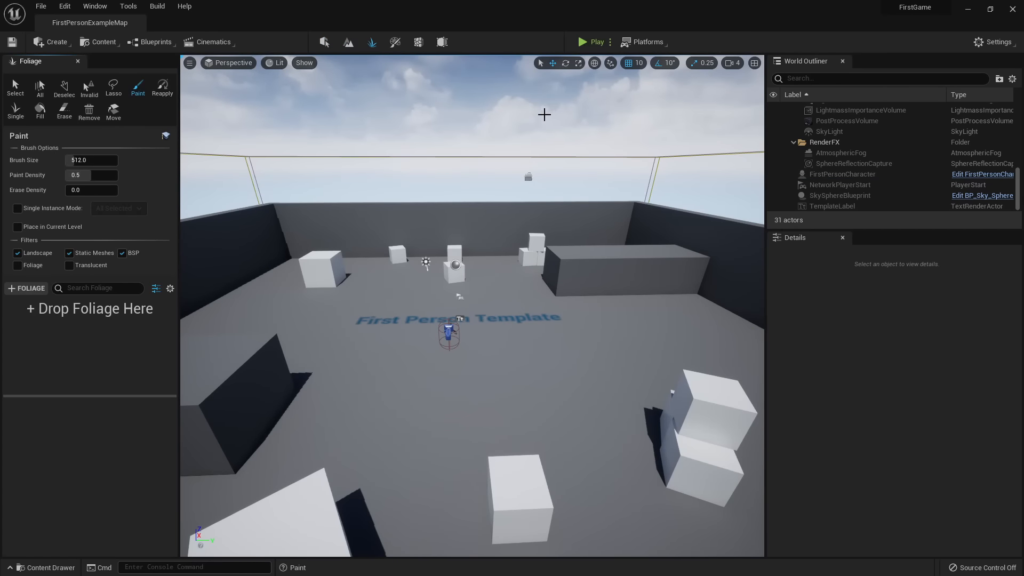
pyautogui.hotkey('shift', '1')
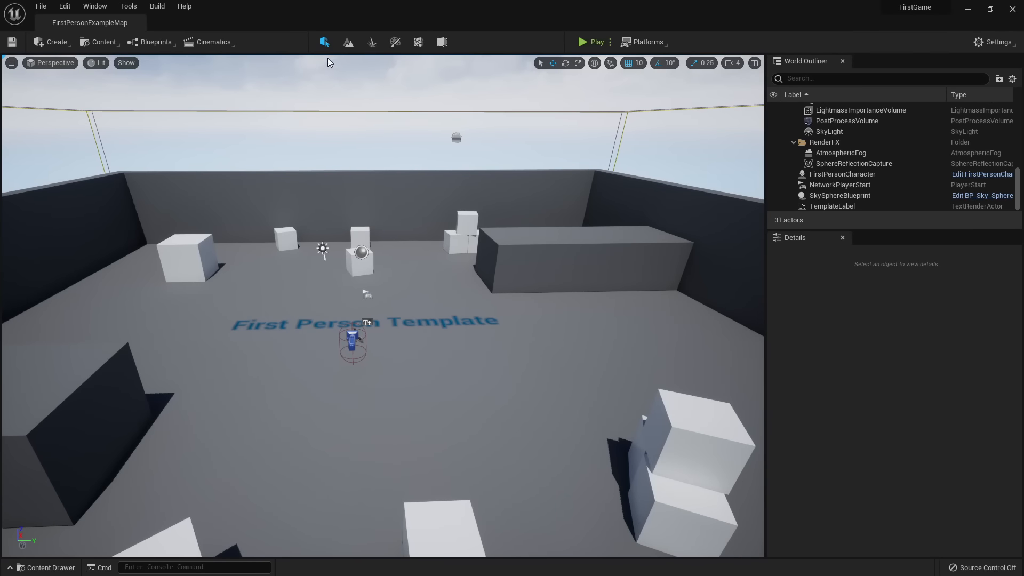
# Play the level in the editor and walk the character back and forth through the arena.
pyautogui.click(587, 43)
pyautogui.press('s')
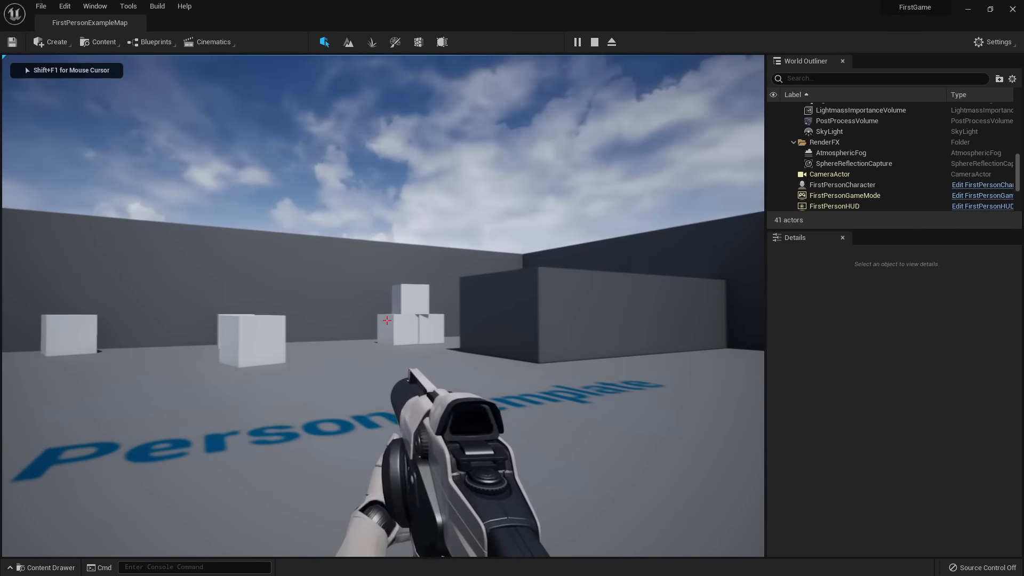
pyautogui.press('w')
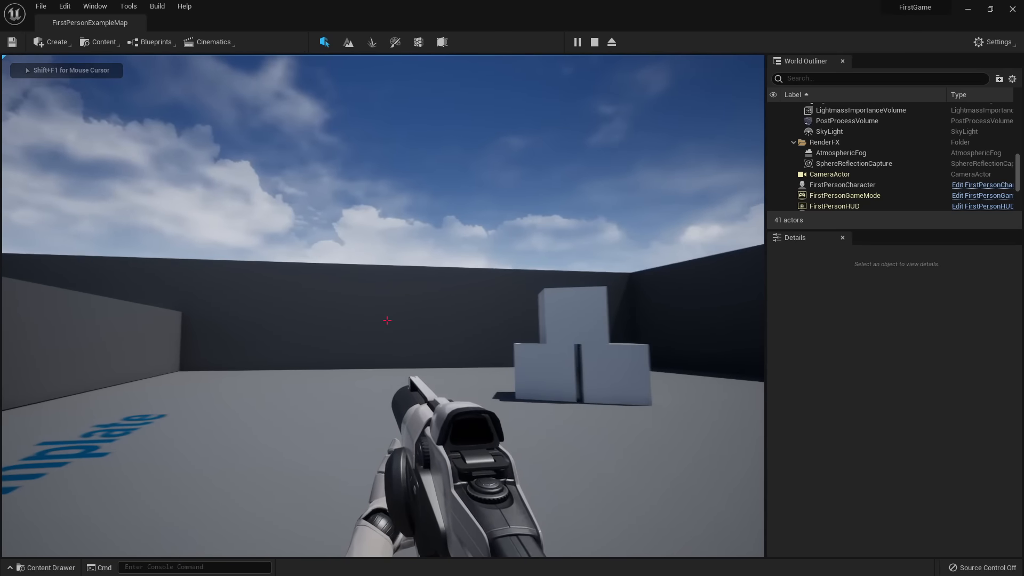
pyautogui.press('s')
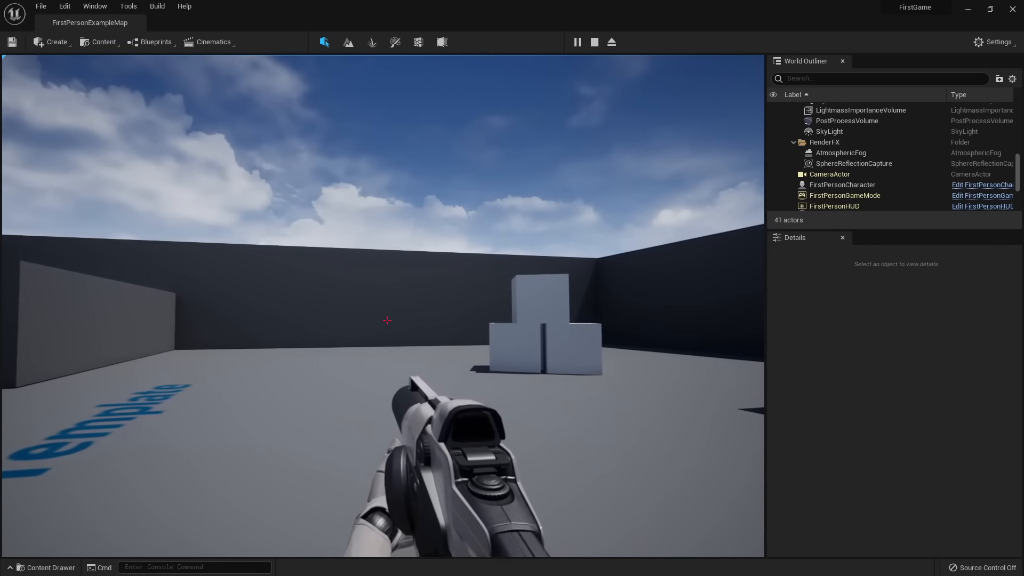
pyautogui.press('w')
pyautogui.press('s')
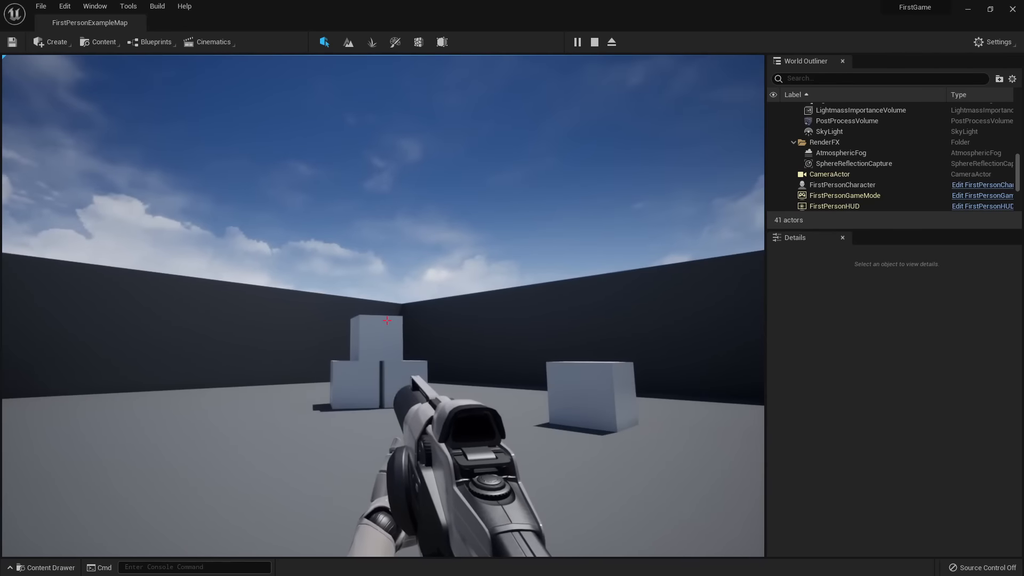
# Shoot at the top cube of the stack, walk around the arena further and end the play session.
pyautogui.click(387, 320)
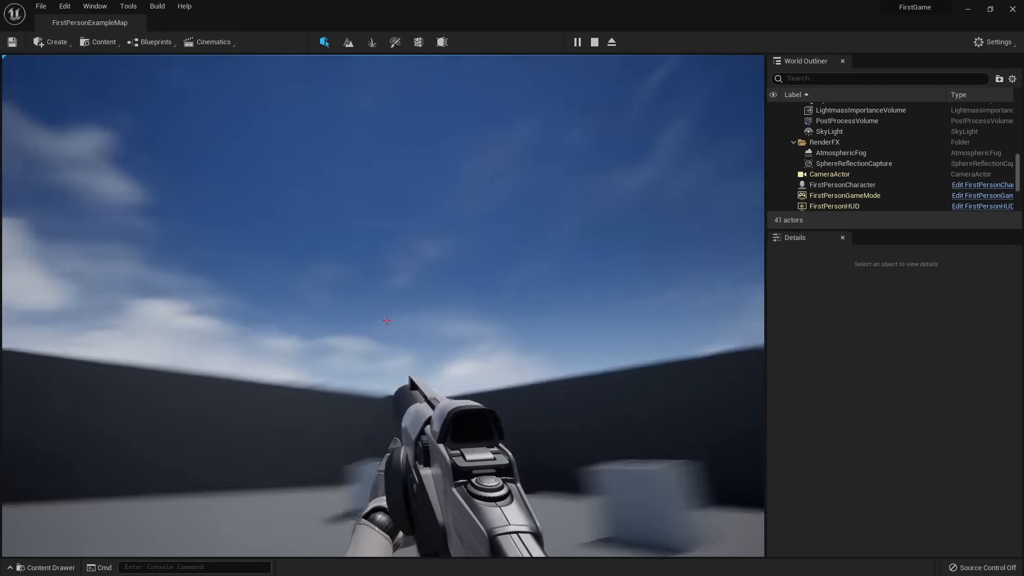
pyautogui.press('w')
pyautogui.press('s')
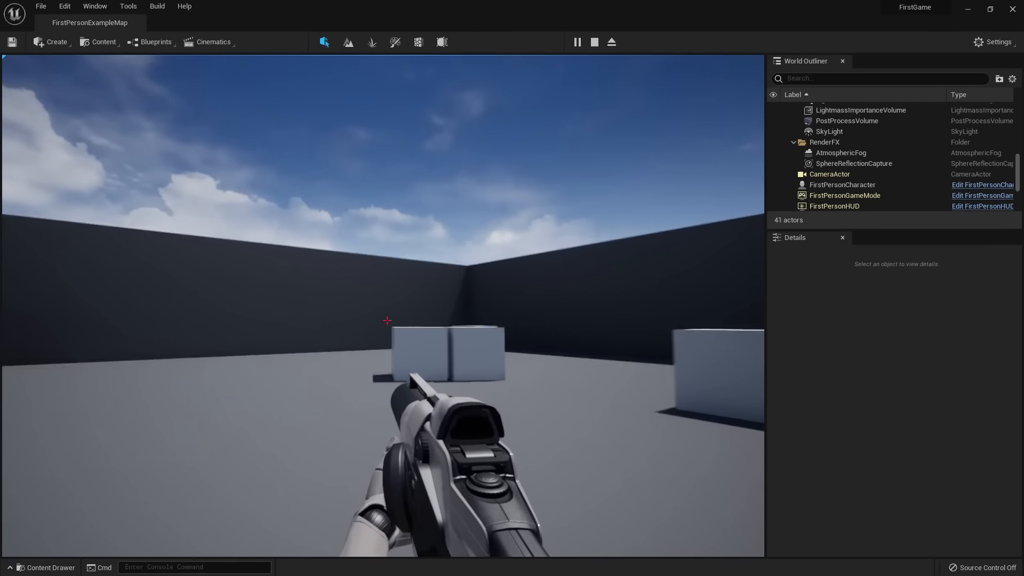
pyautogui.press('w')
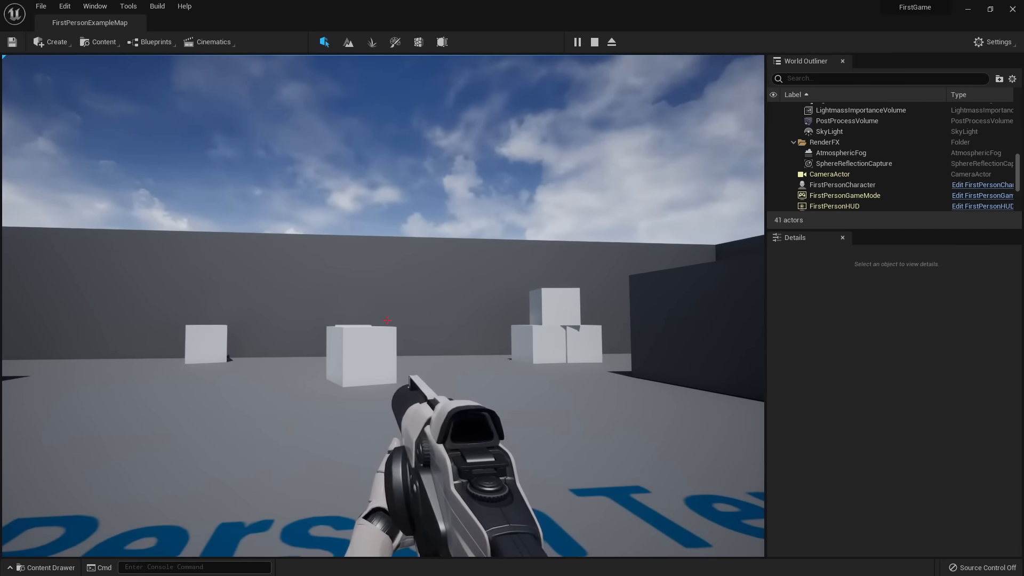
pyautogui.press('w')
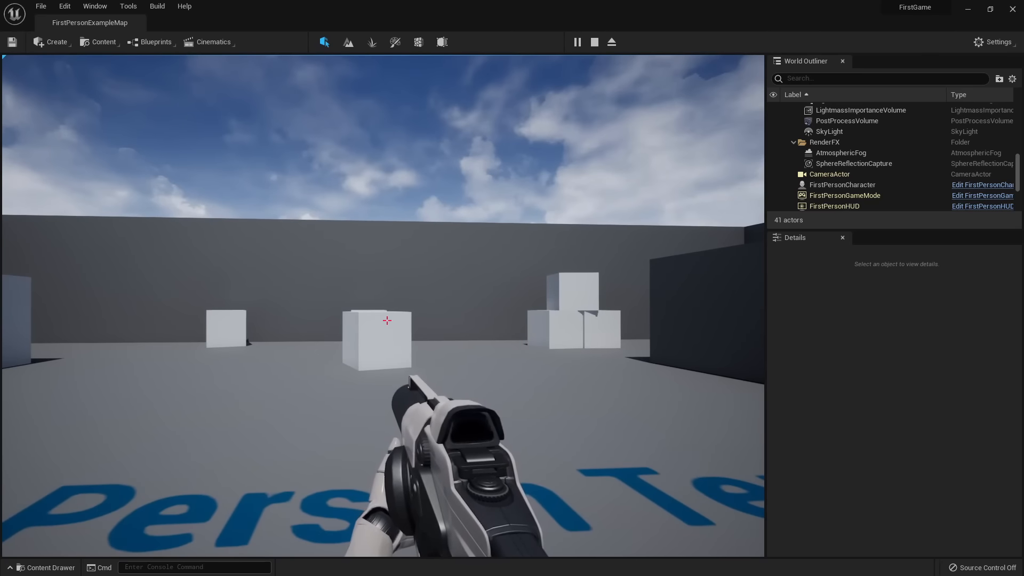
pyautogui.press('Escape')
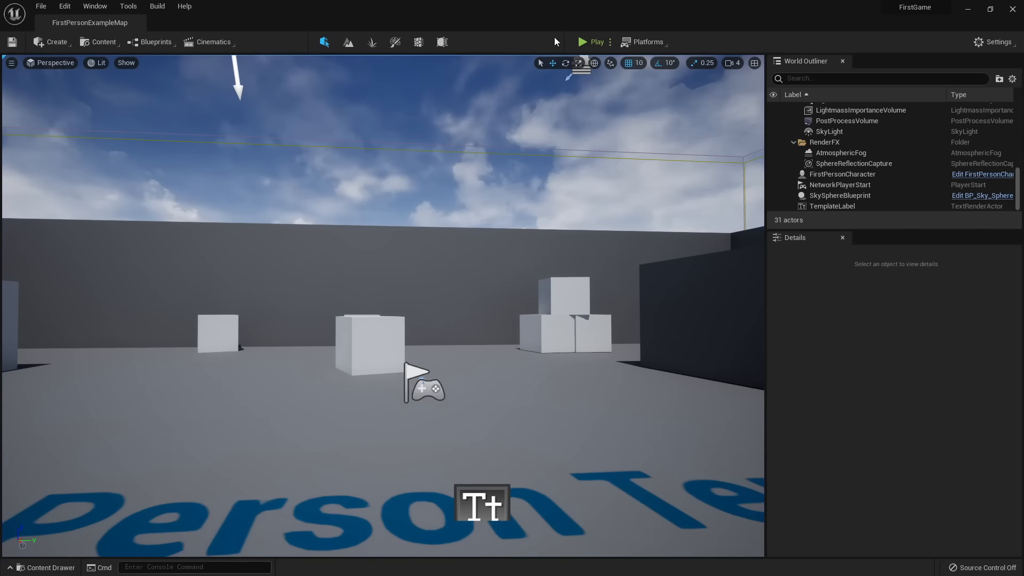
# Examine the target platforms and their packaging options, including those for iOS, without changing anything.
pyautogui.click(648, 43)
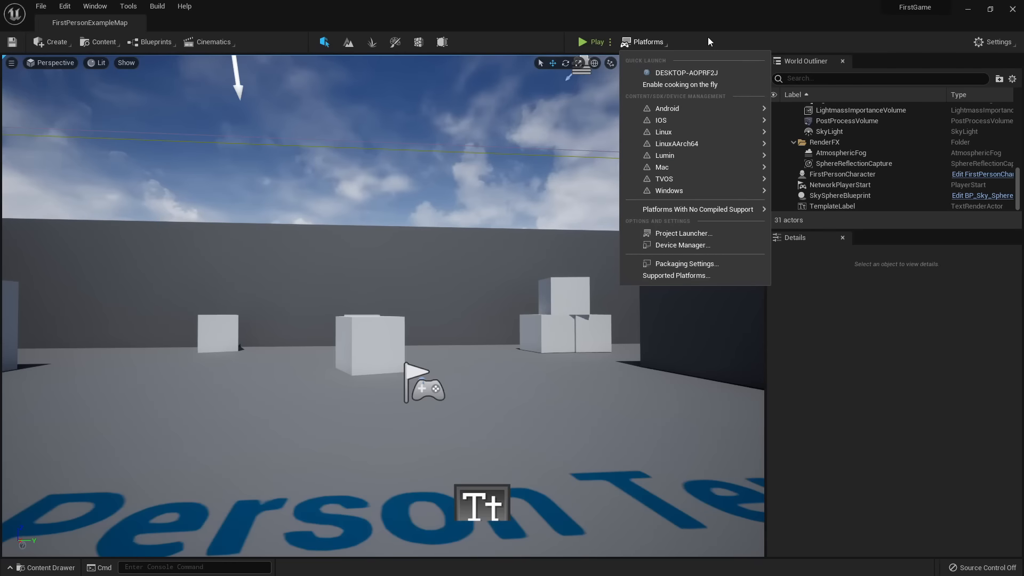
pyautogui.moveTo(702, 181)
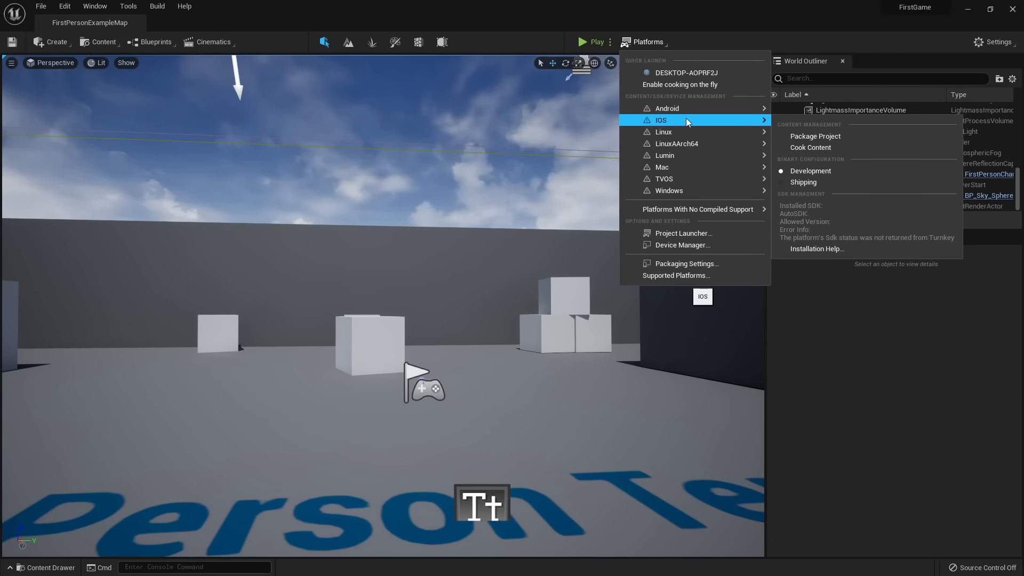
pyautogui.click(696, 40)
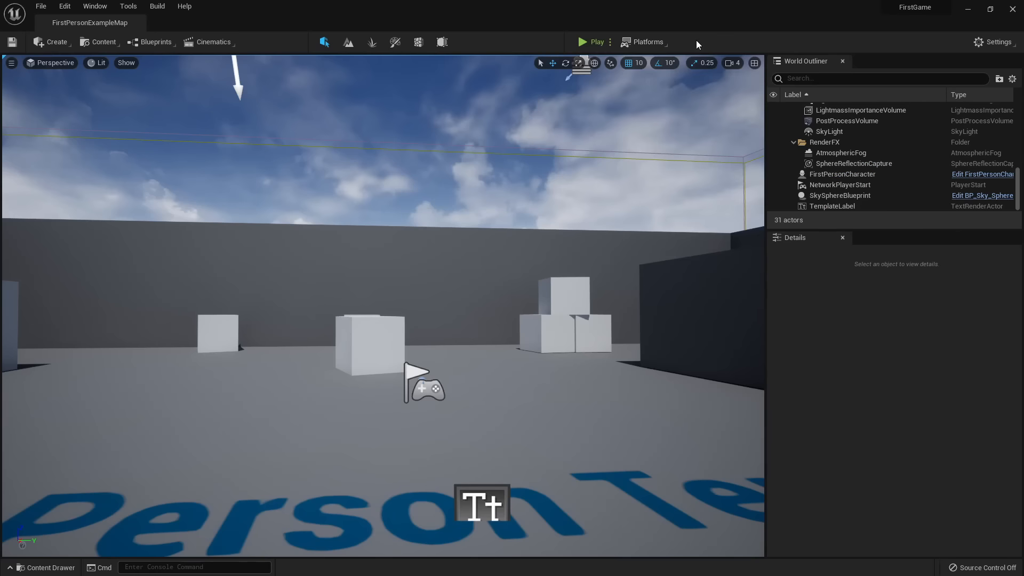
pyautogui.click(668, 46)
pyautogui.click(702, 43)
# Examine the options for adding level or master sequences and for creating or opening Blueprint classes.
pyautogui.click(207, 42)
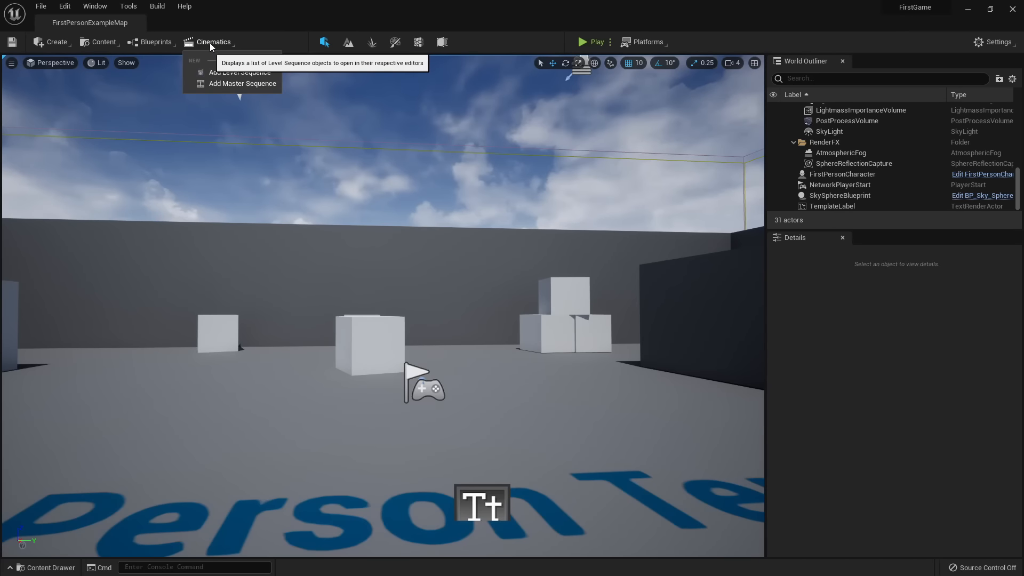
pyautogui.click(210, 43)
pyautogui.click(156, 42)
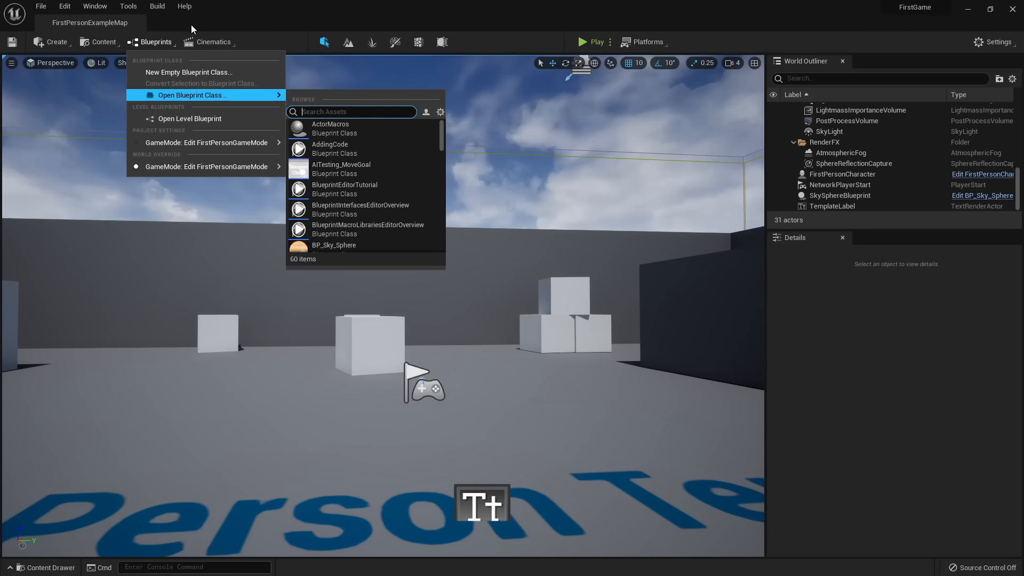
pyautogui.click(153, 45)
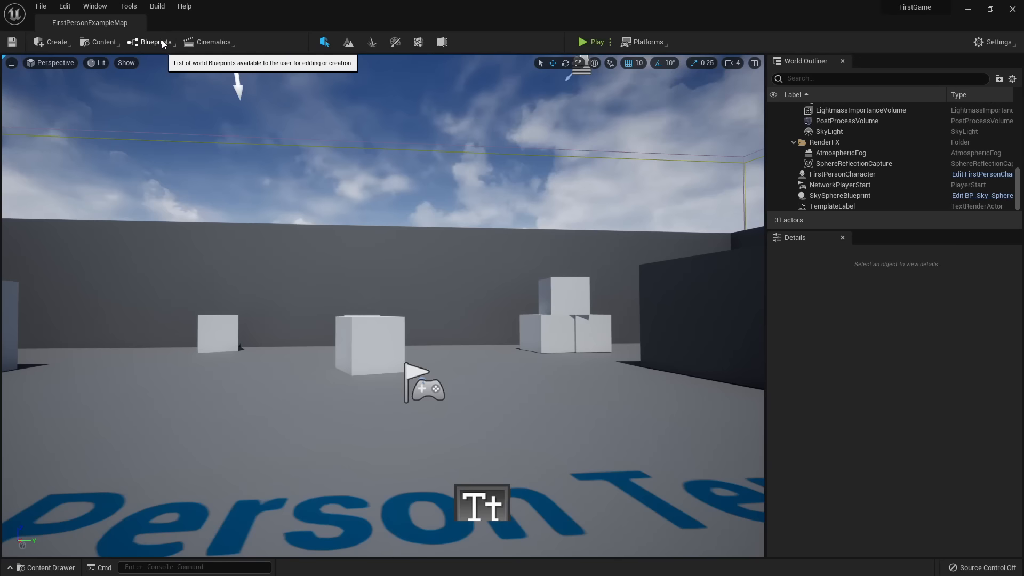
# Examine the quick-add options for lights, shapes, volumes and basic actors without creating anything.
pyautogui.click(54, 43)
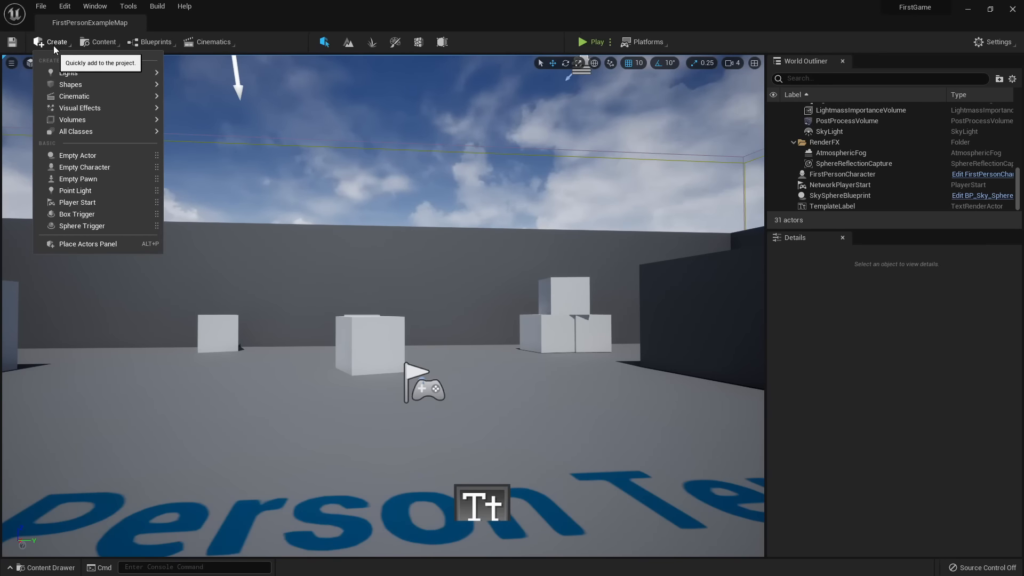
pyautogui.click(212, 22)
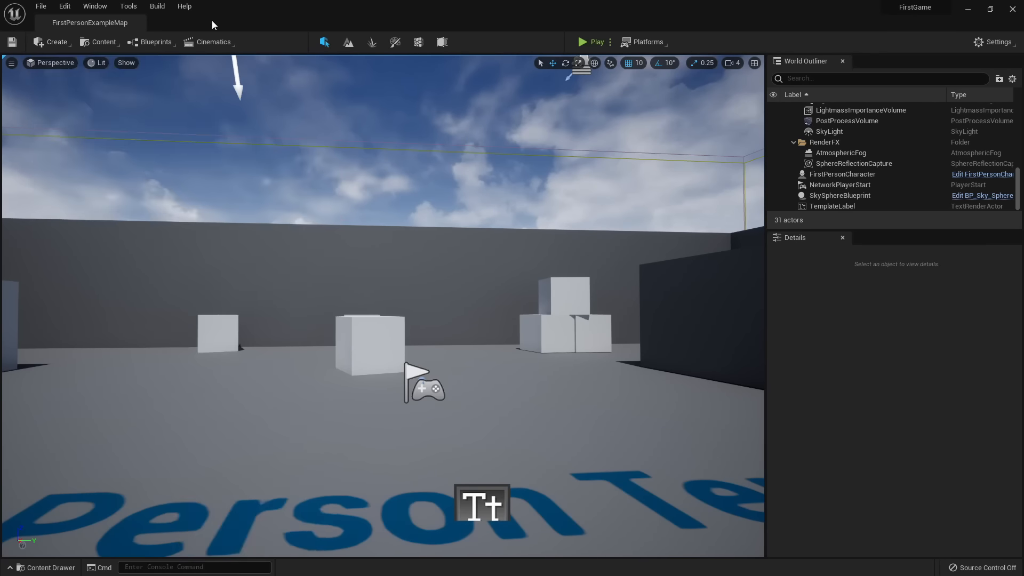
# Open the Content Drawer and enlarge it to about double its height over the arena overview.
pyautogui.press('s')
pyautogui.moveTo(357, 277); pyautogui.dragTo(357, 330, button='right')
pyautogui.press('s')
pyautogui.moveTo(432, 331); pyautogui.dragTo(408, 362, button='right')
pyautogui.press('w')
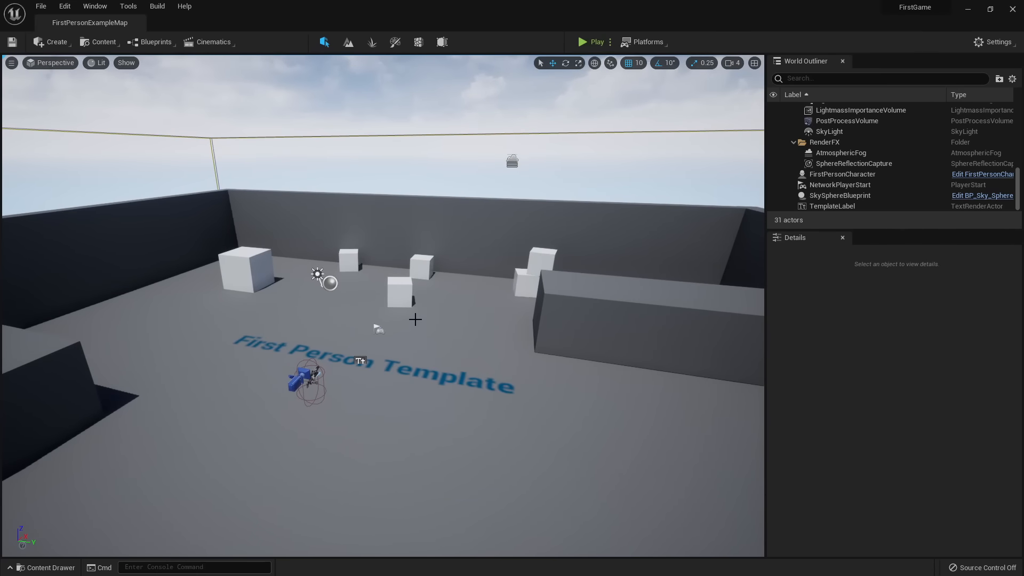
pyautogui.hotkey('ctrl', 'space')
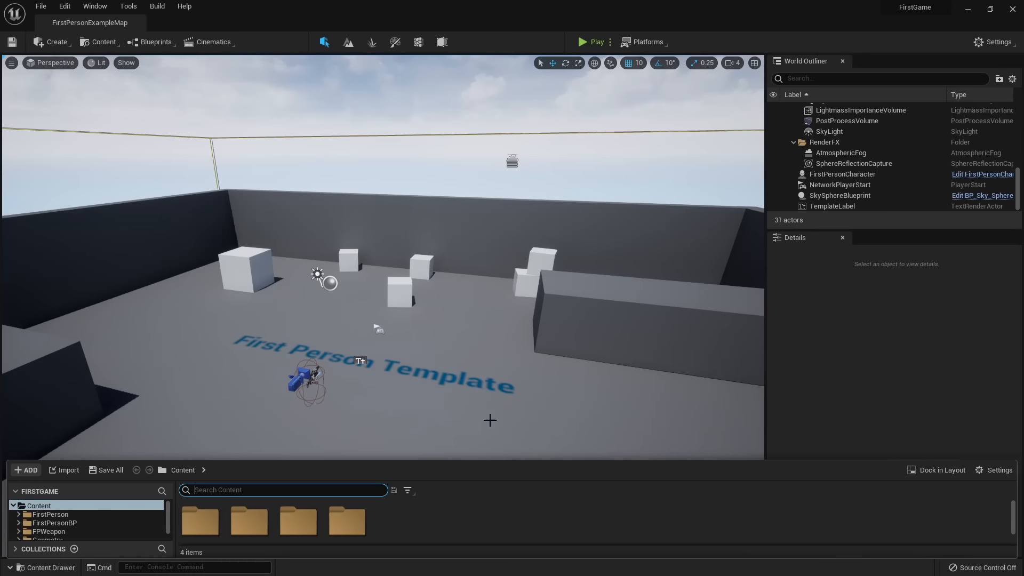
pyautogui.moveTo(511, 464); pyautogui.dragTo(509, 346)
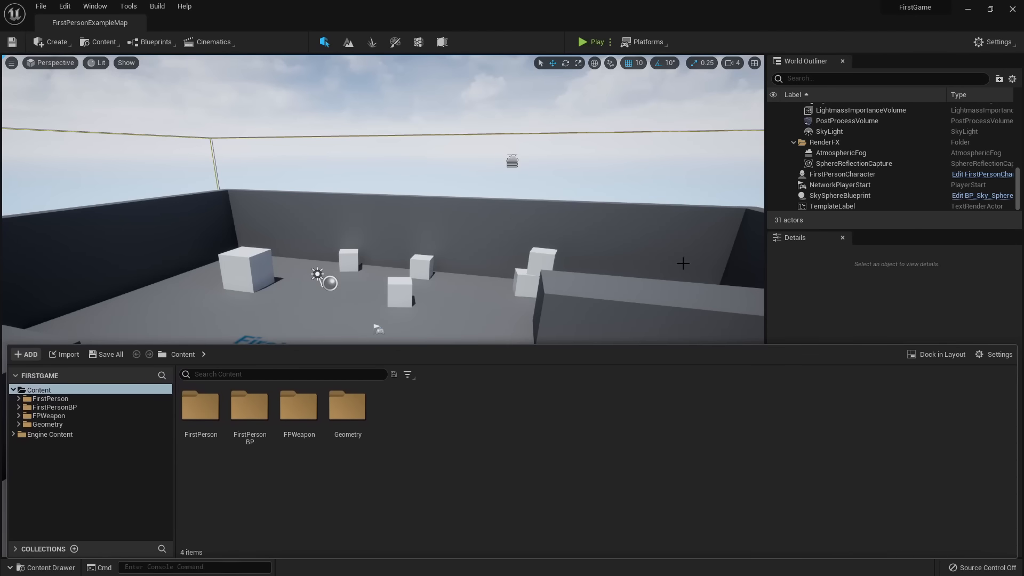
# Browse the combined contents of the FirstPerson, FirstPersonBP, FPWeapon and Geometry folders, then switch to All Assets.
pyautogui.click(52, 399)
pyautogui.keyDown('shift'); pyautogui.click(50, 424); pyautogui.keyUp('shift')
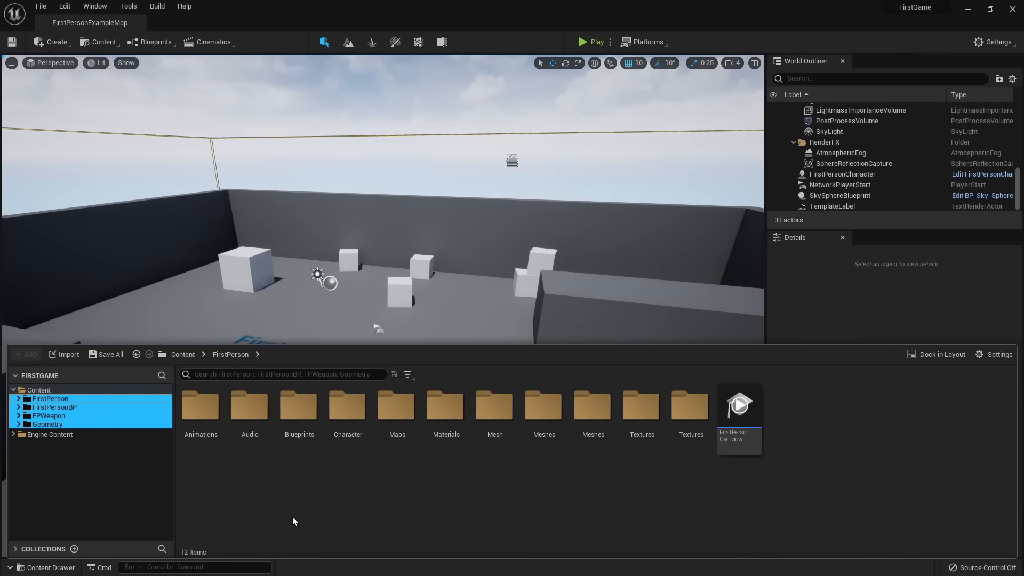
pyautogui.click(690, 413)
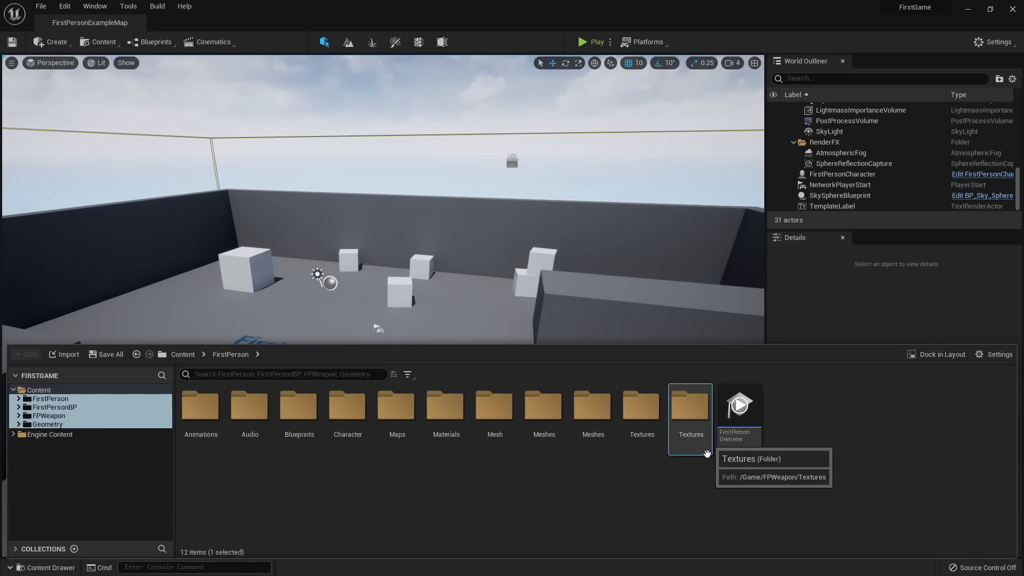
pyautogui.keyDown('shift'); pyautogui.click(214, 427); pyautogui.keyUp('shift')
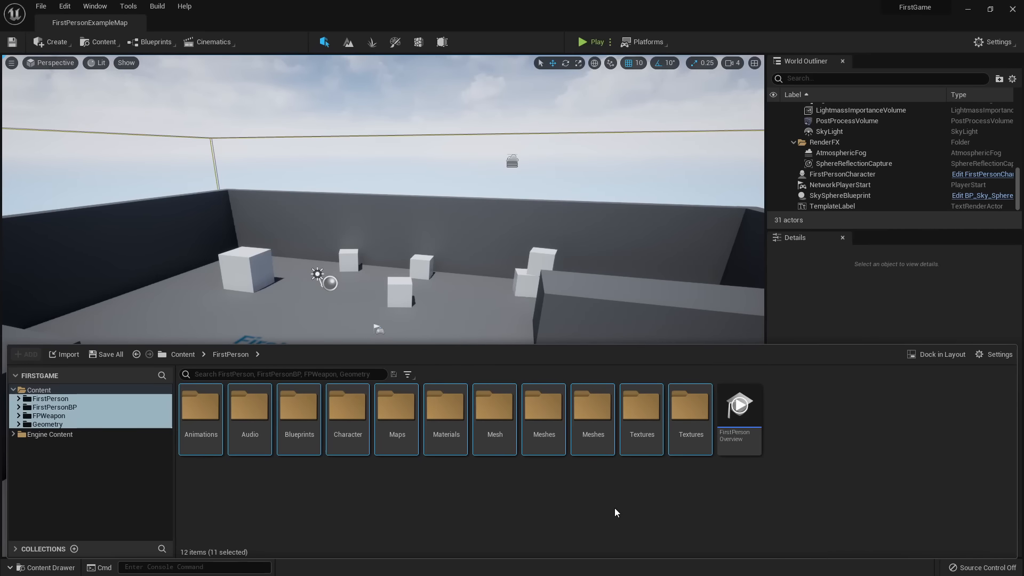
pyautogui.click(46, 402)
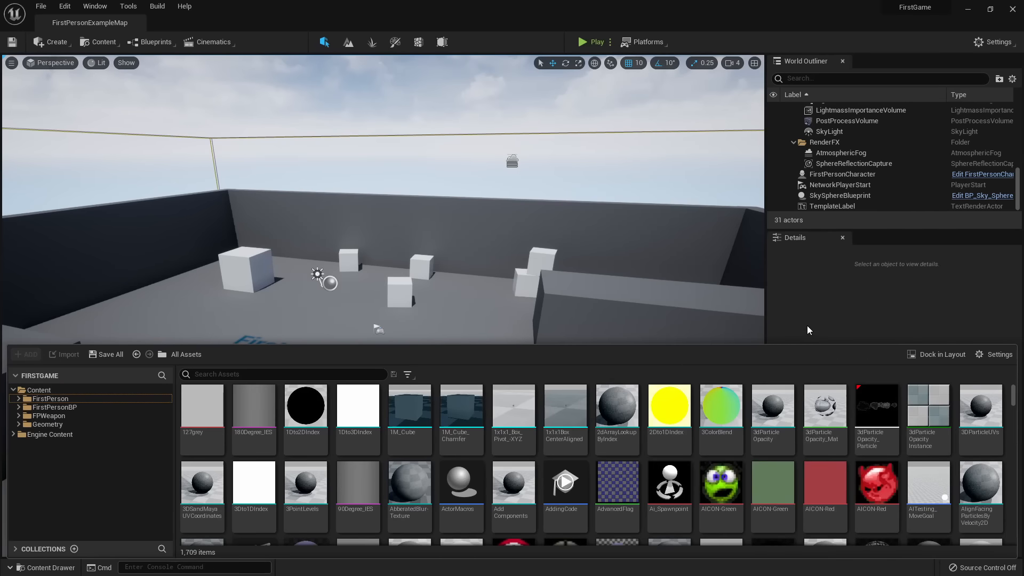
# Hide and reopen the Content Drawer repeatedly to try its temporary display, ending with it hidden.
pyautogui.click(512, 352)
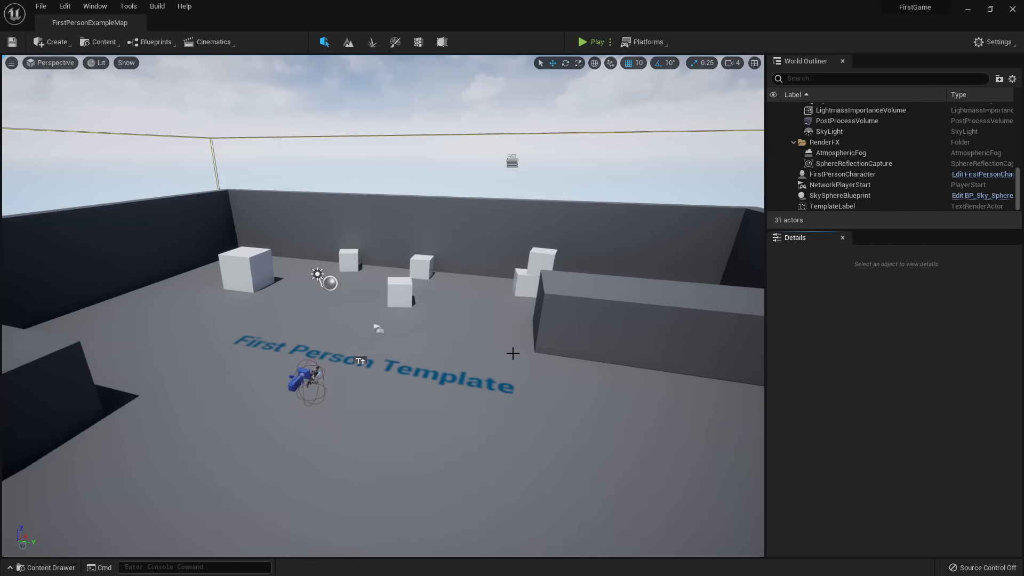
pyautogui.hotkey('ctrl', 'space')
pyautogui.hotkey('ctrl', 'space')
pyautogui.hotkey('ctrl', 'space')
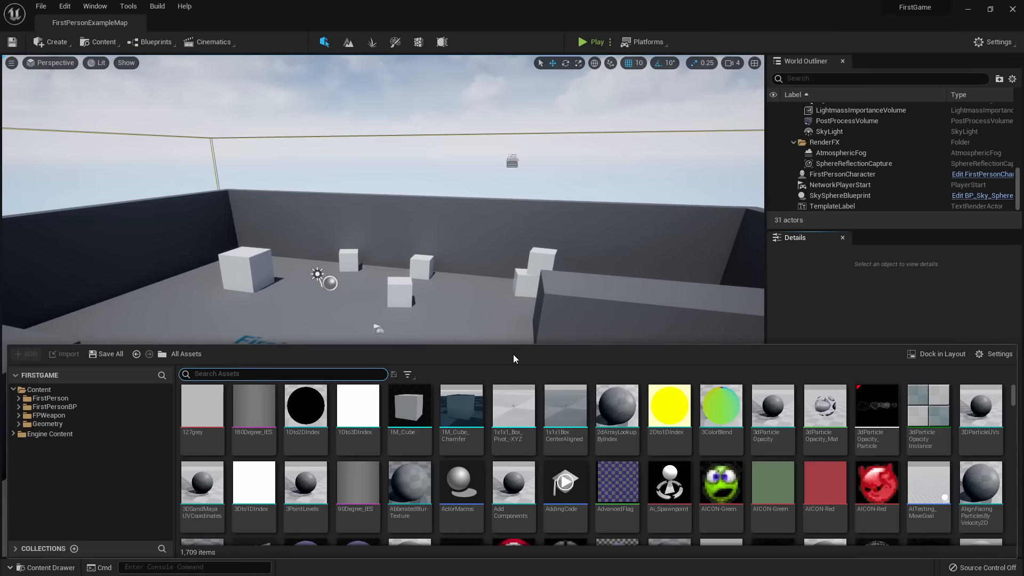
pyautogui.click(47, 569)
pyautogui.click(47, 568)
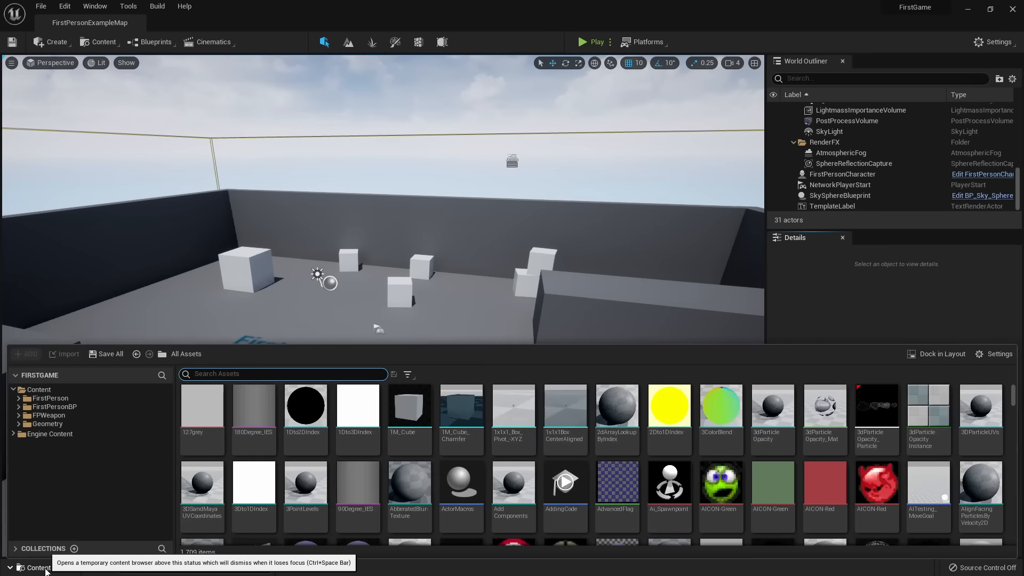
pyautogui.click(46, 568)
pyautogui.click(46, 568)
pyautogui.click(47, 568)
pyautogui.hotkey('ctrl', 'space')
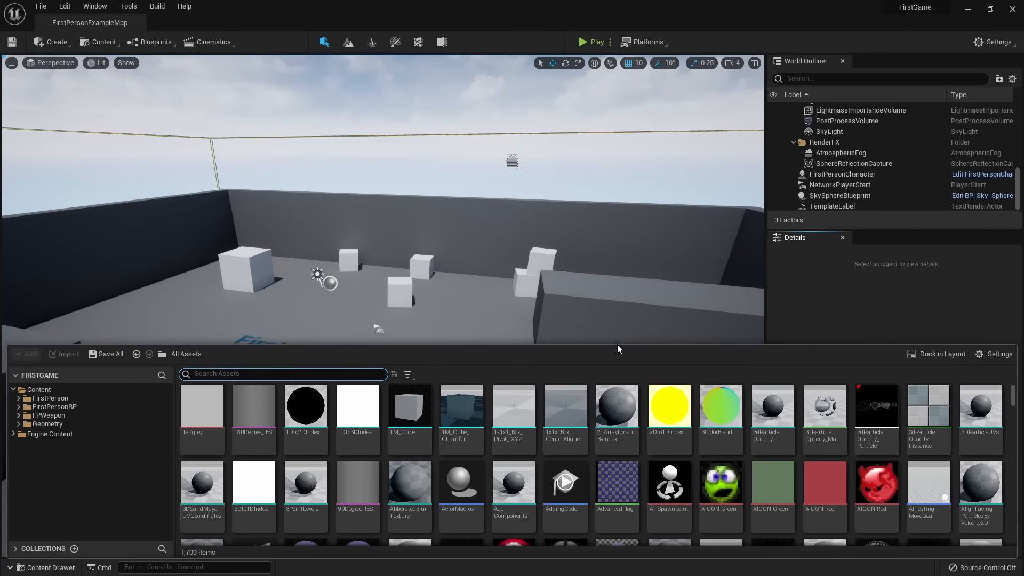
pyautogui.hotkey('ctrl', 'space')
pyautogui.hotkey('ctrl', 'space')
pyautogui.hotkey('ctrl', 'space')
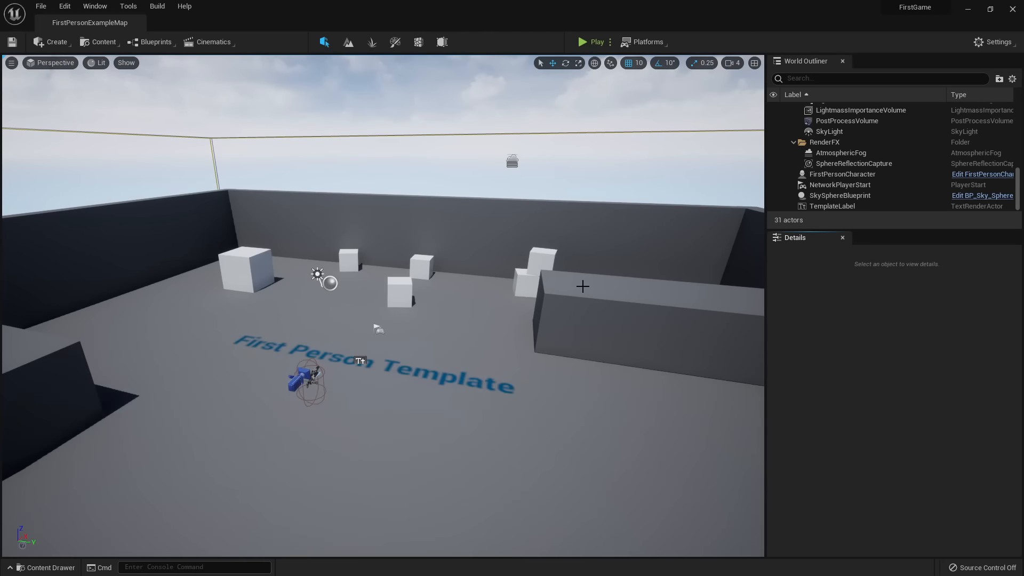
# Dock the Content Drawer in the layout and browse the Content folder, looking inside FPWeapon and returning.
pyautogui.hotkey('ctrl', 'space')
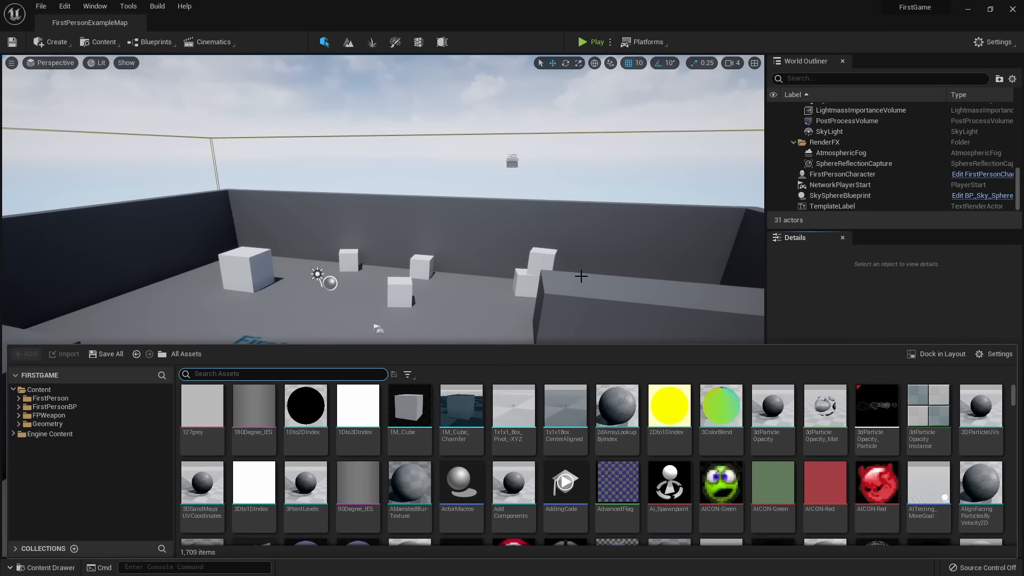
pyautogui.click(925, 359)
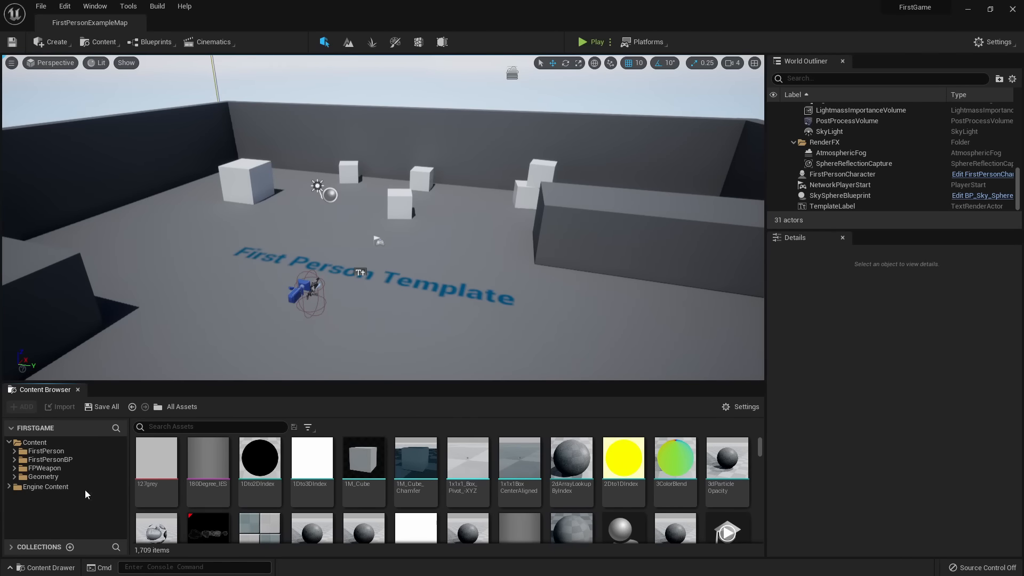
pyautogui.click(36, 443)
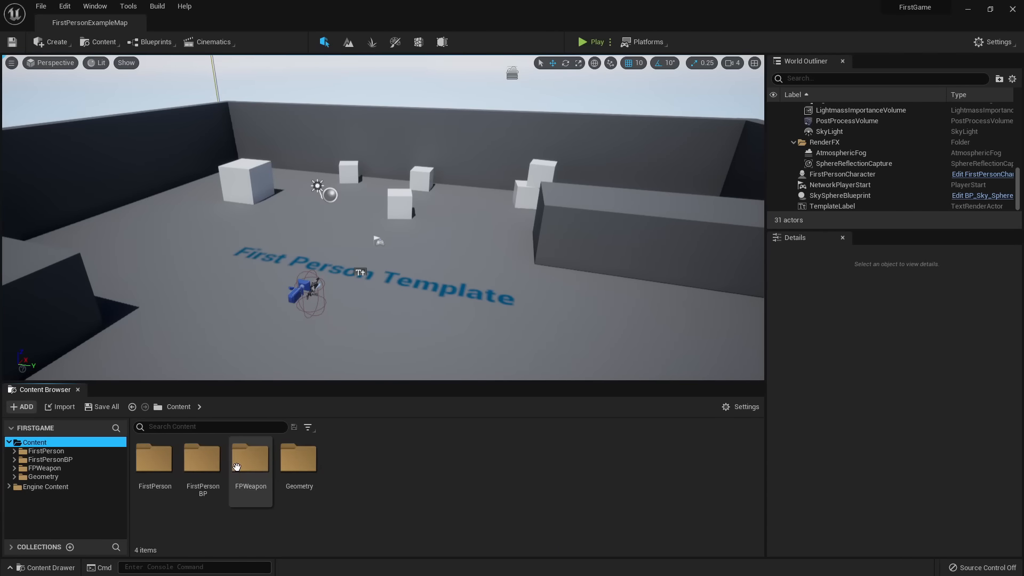
pyautogui.doubleClick(237, 467)
pyautogui.hotkey('alt', 'Left')
pyautogui.click(408, 505)
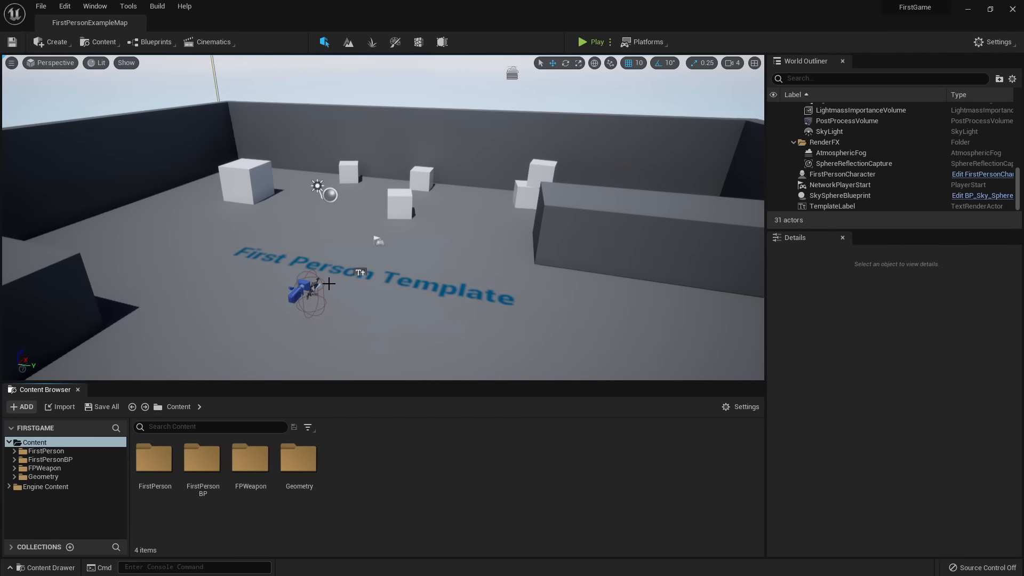
# Examine the Blueprint feature packs that can be added to the project, including Third Person, without adding any.
pyautogui.click(23, 407)
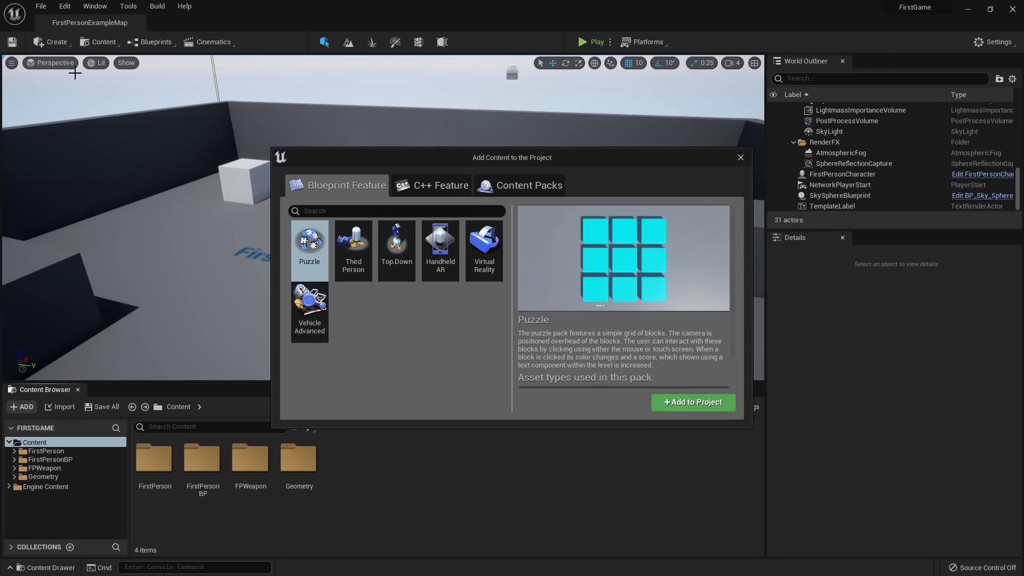
pyautogui.moveTo(498, 158); pyautogui.dragTo(443, 133)
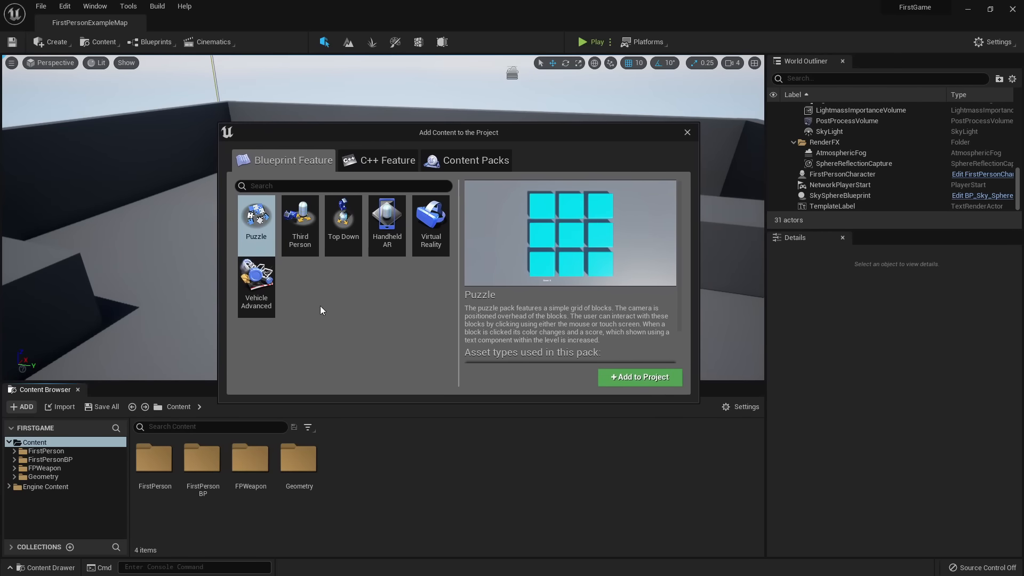
pyautogui.click(300, 238)
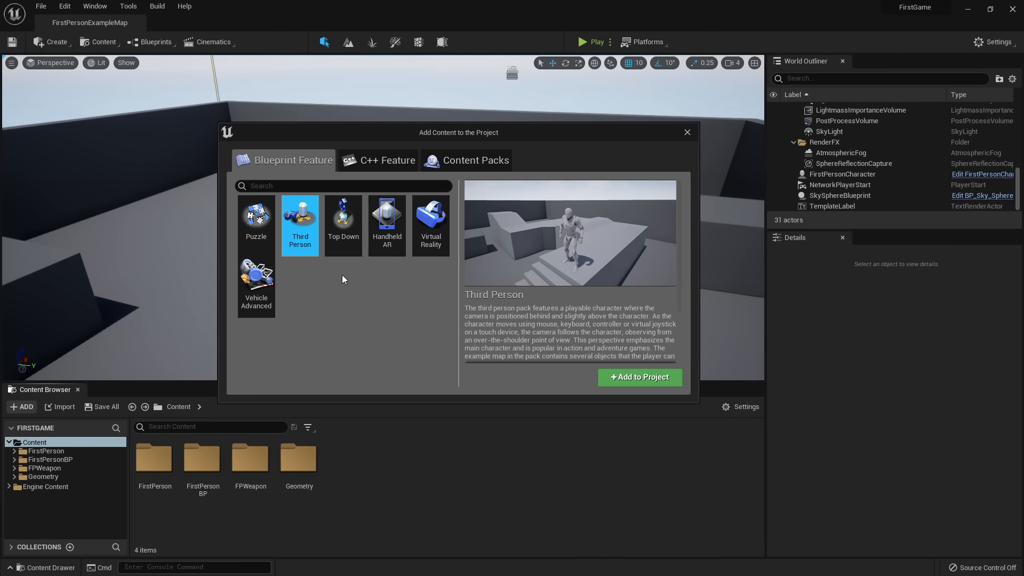
pyautogui.click(687, 133)
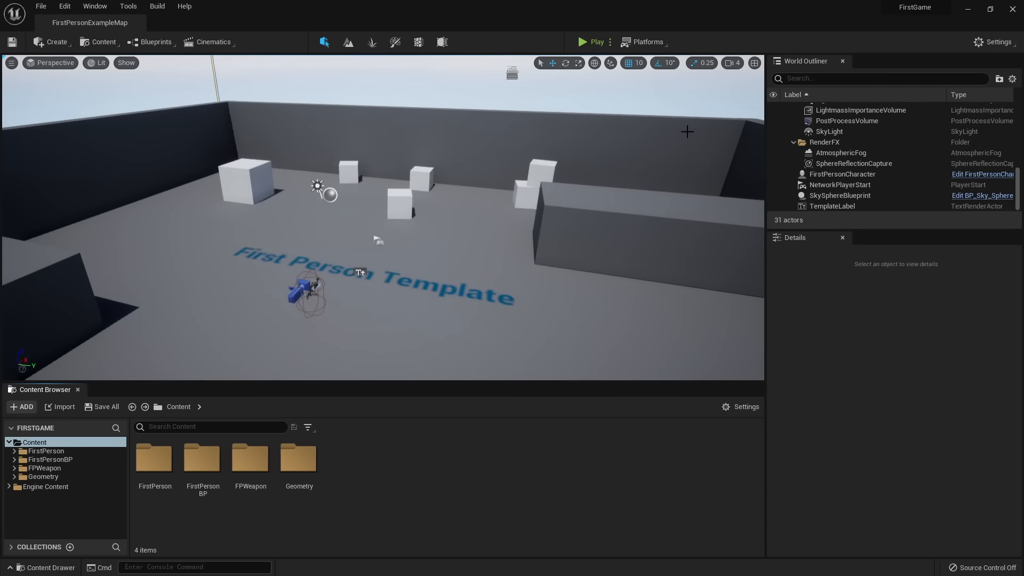
# Dock the Details panel on the left side of the viewport and narrow it to a slim column.
pyautogui.moveTo(278, 275)
pyautogui.mouseDown()
pyautogui.moveTo(256, 264)
pyautogui.moveTo(315, 256)
pyautogui.moveTo(282, 288)
pyautogui.moveTo(278, 274)
pyautogui.mouseUp()
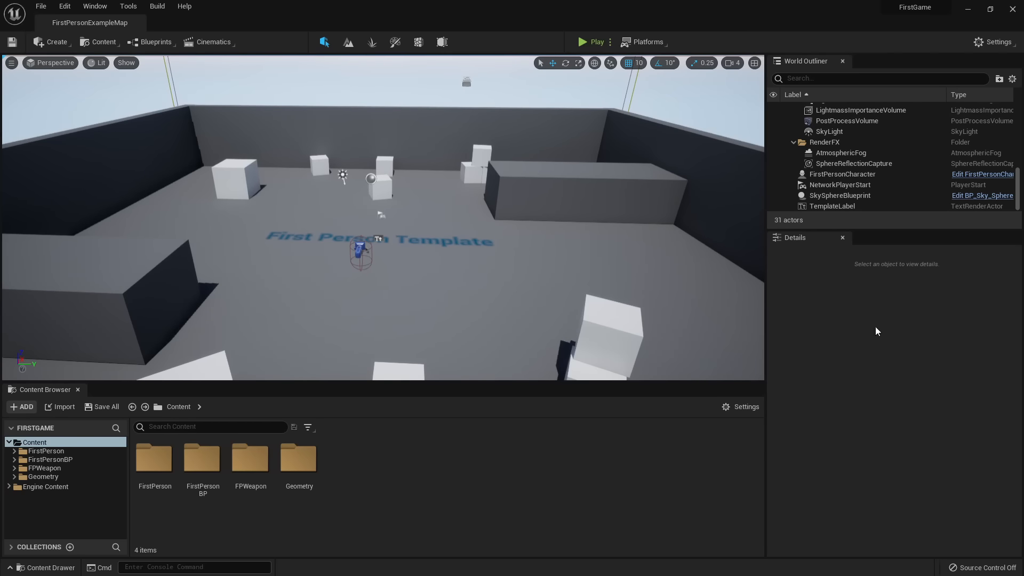
pyautogui.moveTo(808, 241); pyautogui.dragTo(39, 172)
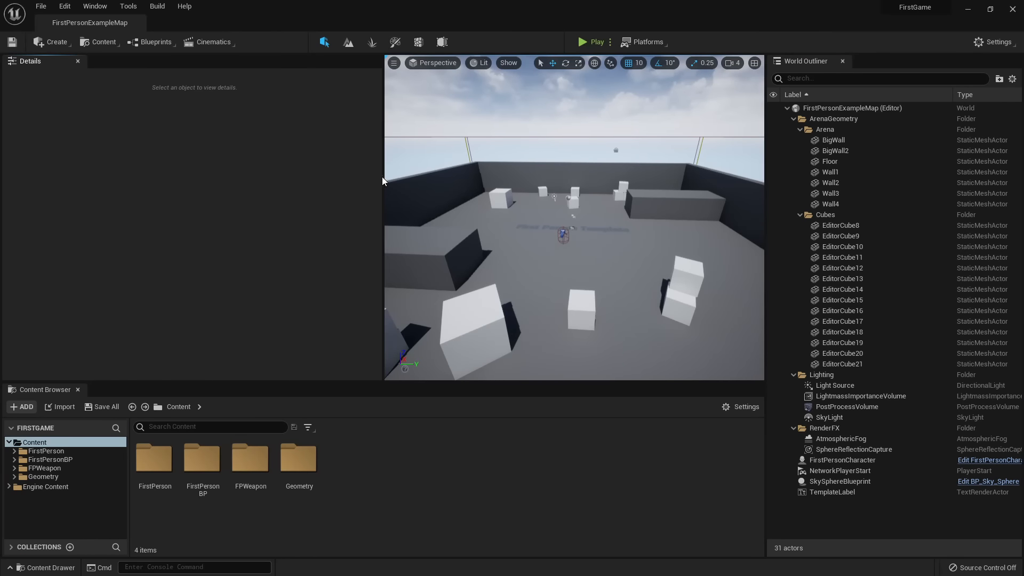
pyautogui.moveTo(382, 177); pyautogui.dragTo(162, 185)
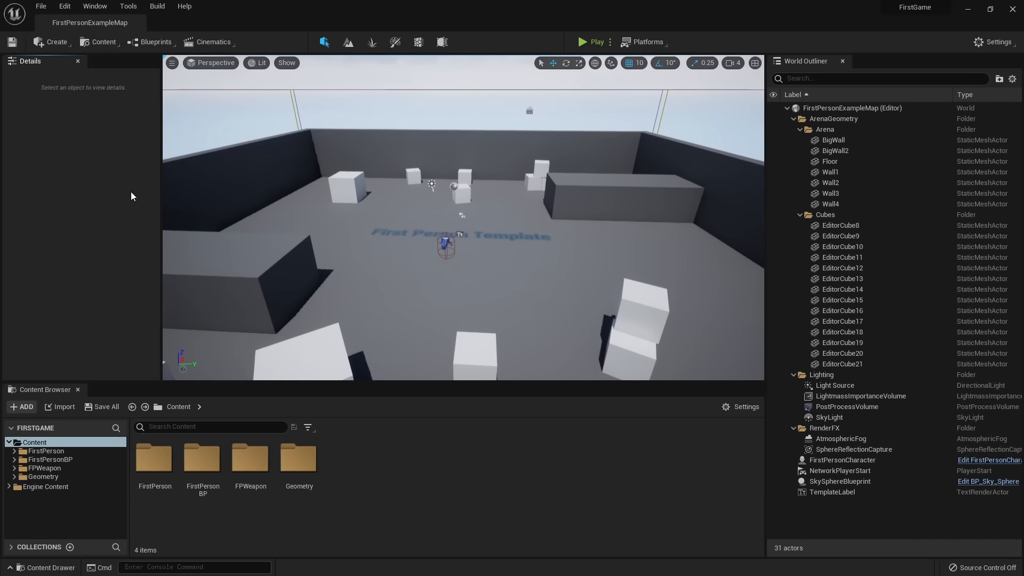
# Collapse the tab well of the docked Content Browser.
pyautogui.rightClick(34, 389)
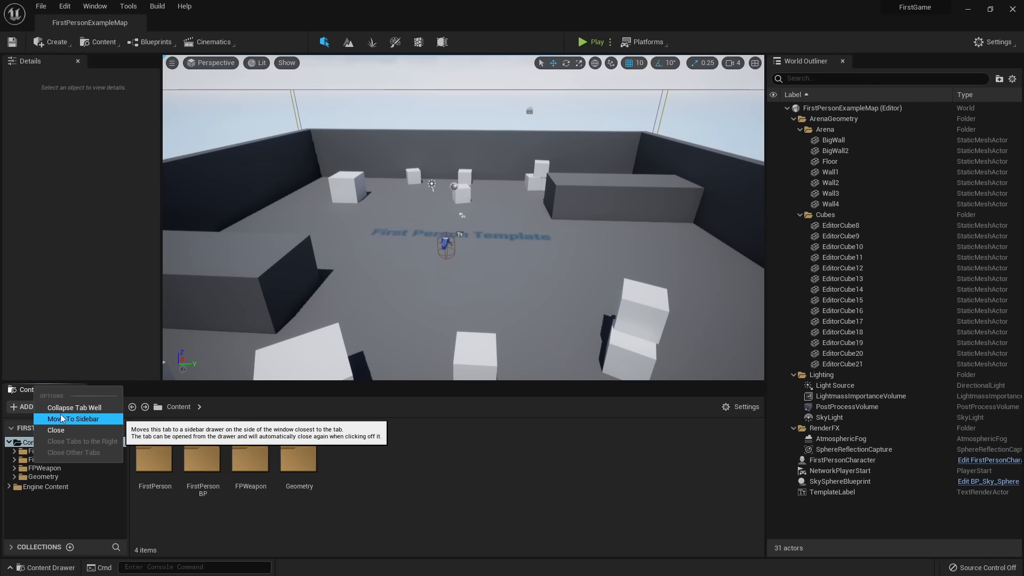
pyautogui.click(88, 408)
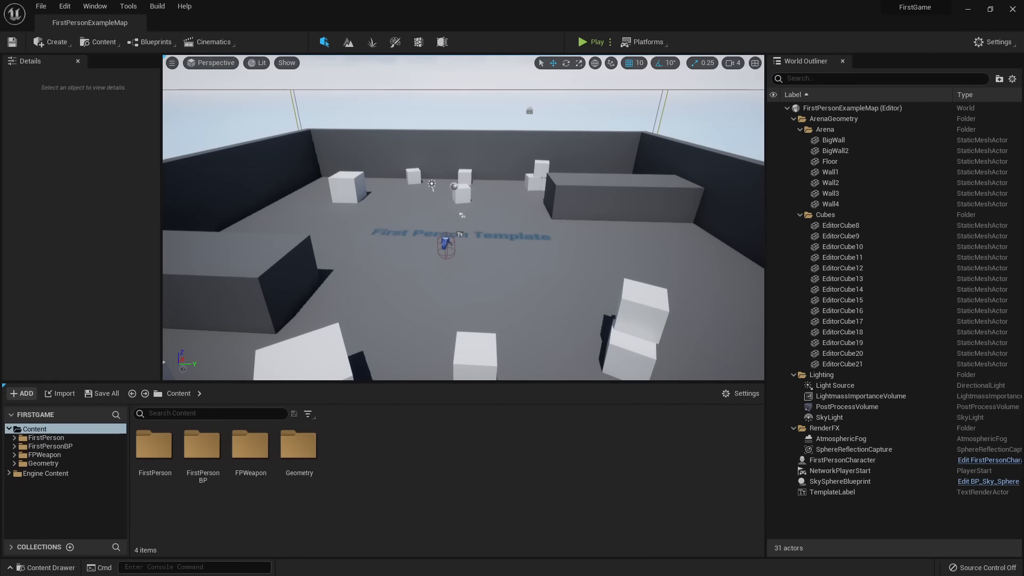
# Collapse the Details panel's tab well and restore it.
pyautogui.rightClick(30, 64)
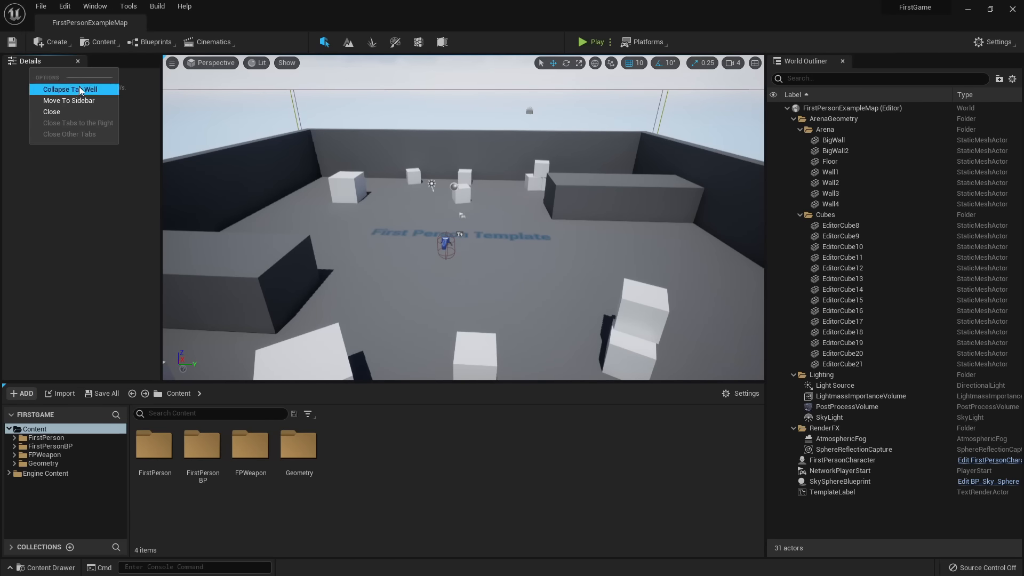
pyautogui.click(69, 91)
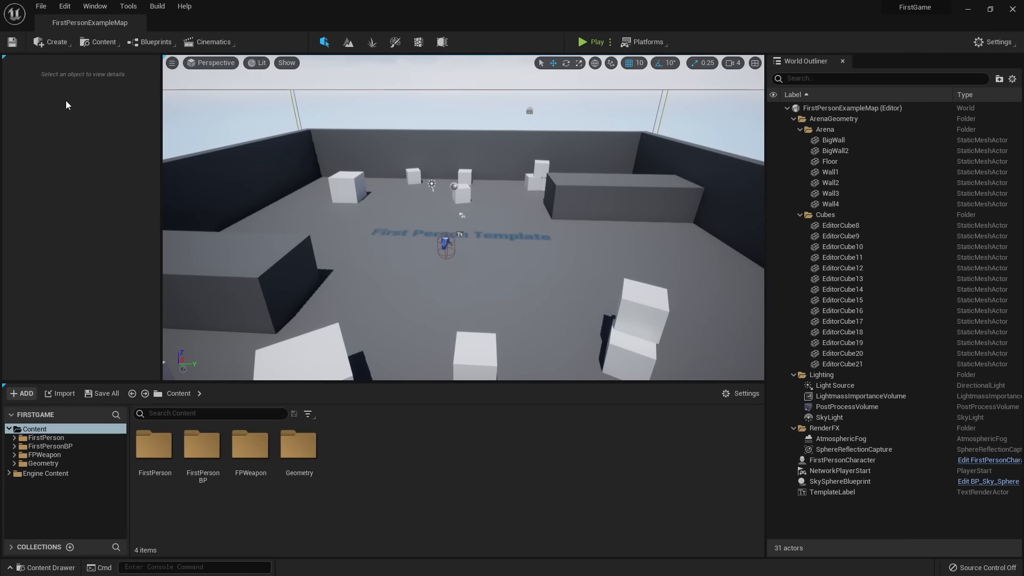
pyautogui.click(3, 57)
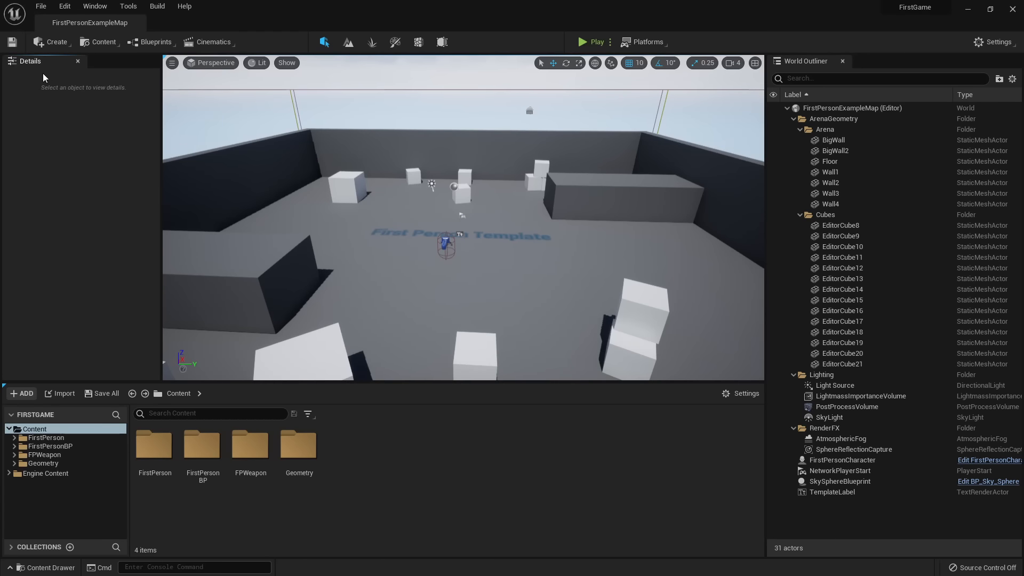
# Move the Details panel to the sidebar and open and close it there several times.
pyautogui.rightClick(25, 61)
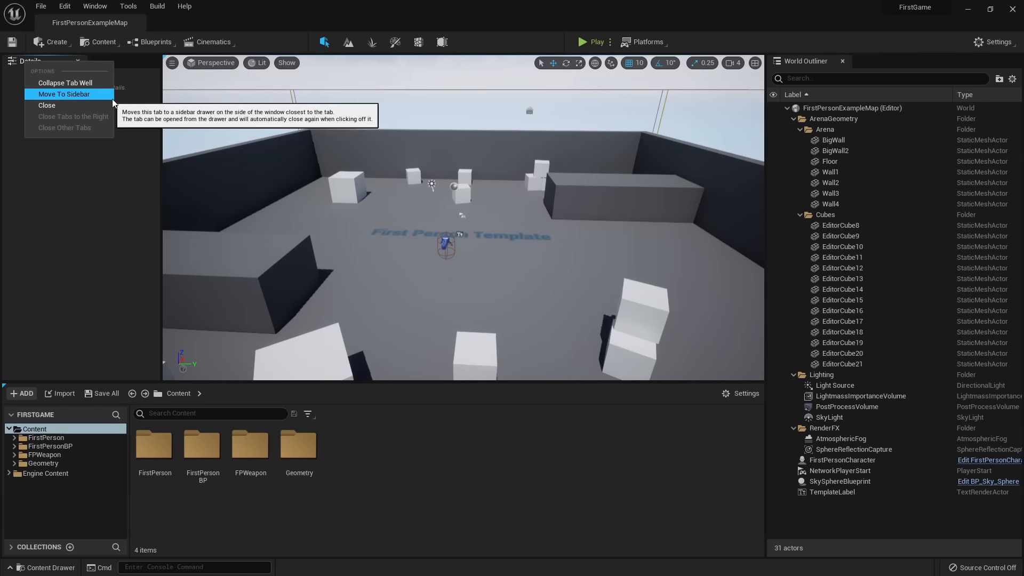
pyautogui.click(77, 95)
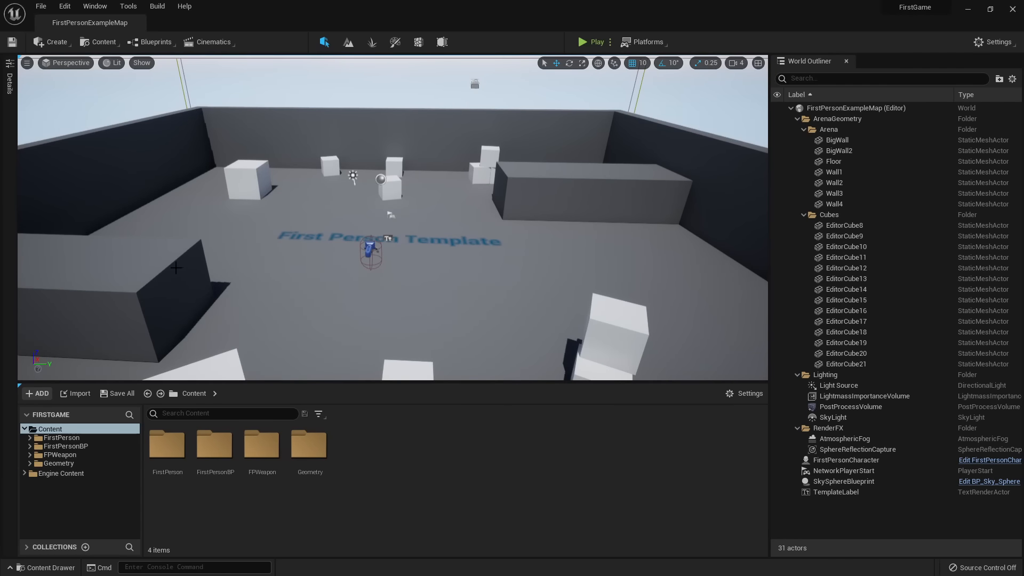
pyautogui.click(9, 85)
pyautogui.click(9, 84)
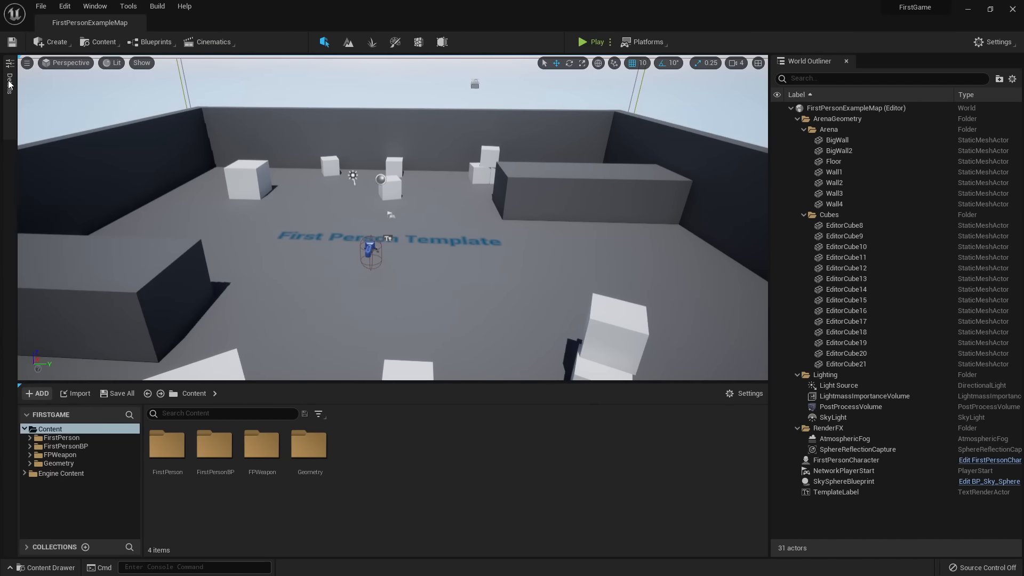
pyautogui.click(8, 84)
pyautogui.click(9, 85)
pyautogui.click(9, 84)
pyautogui.click(9, 85)
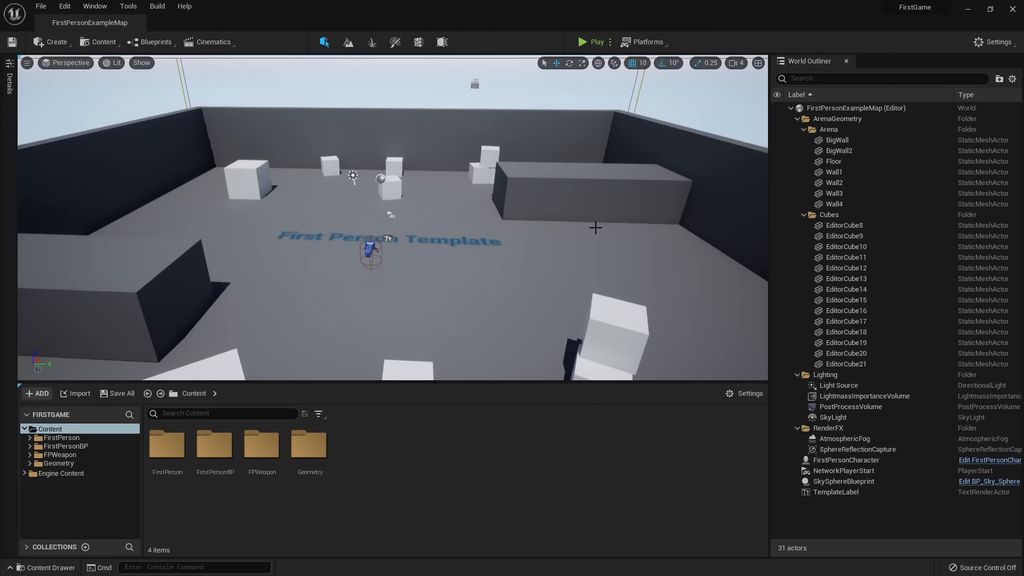
pyautogui.click(7, 81)
pyautogui.click(9, 82)
# Open the Levels panel and dock it as a tab beside the World Outliner.
pyautogui.click(95, 6)
pyautogui.moveTo(145, 7)
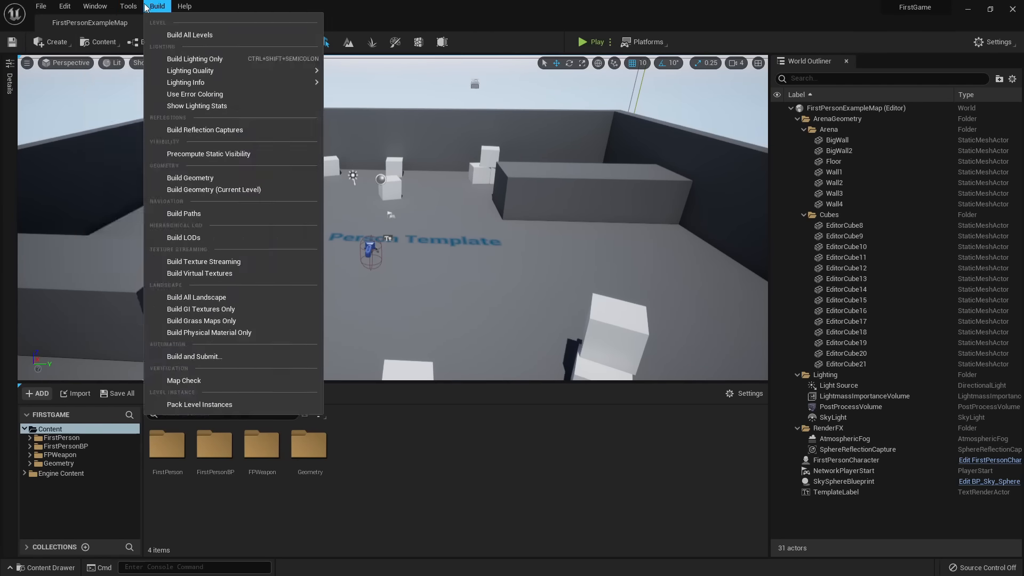
pyautogui.moveTo(95, 7)
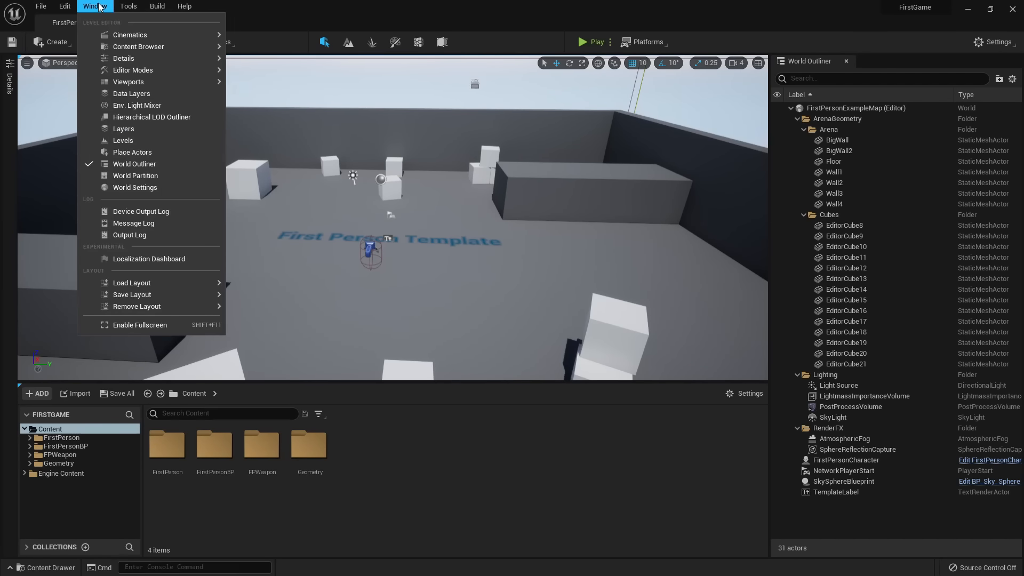
pyautogui.click(127, 141)
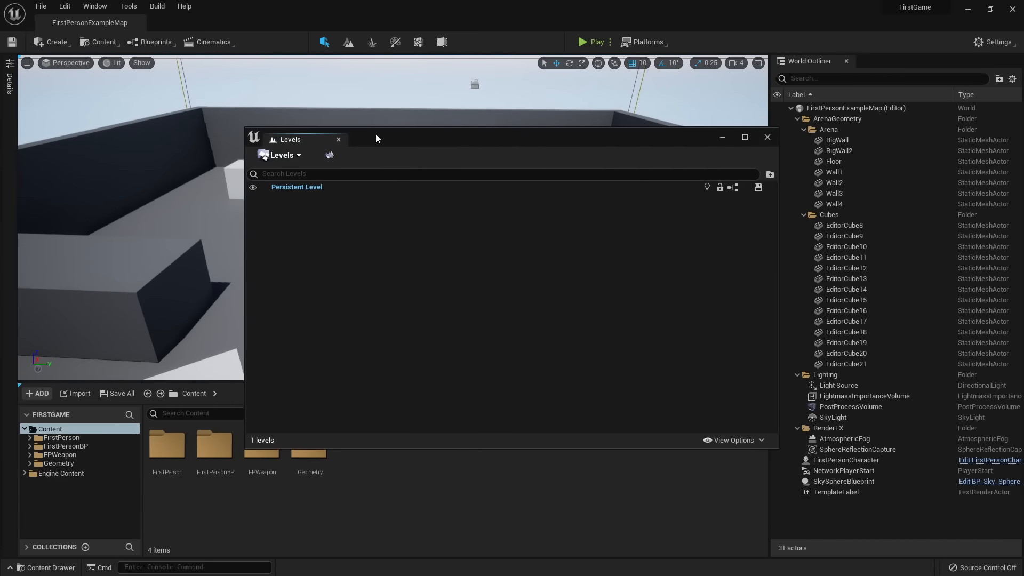
pyautogui.moveTo(303, 142); pyautogui.dragTo(887, 66)
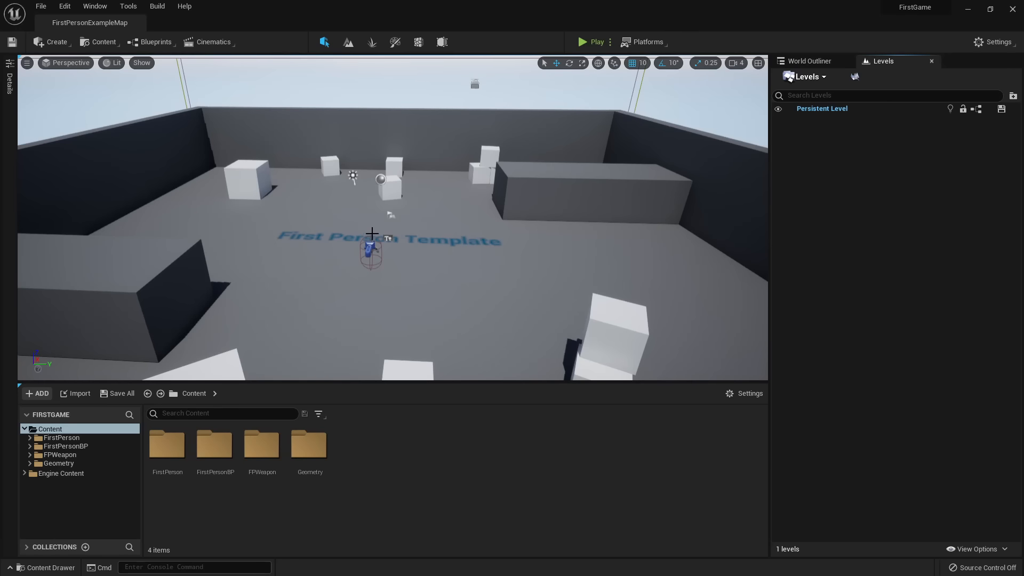
# Load the Default Editor Layout and maximize the editor window.
pyautogui.moveTo(347, 242); pyautogui.dragTo(349, 212)
pyautogui.click(96, 6)
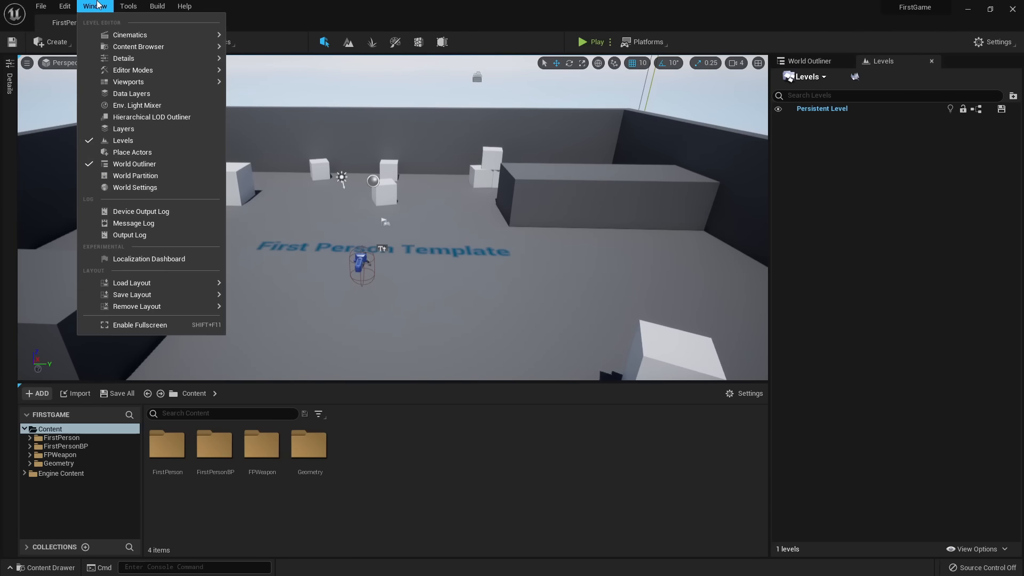
pyautogui.moveTo(147, 284)
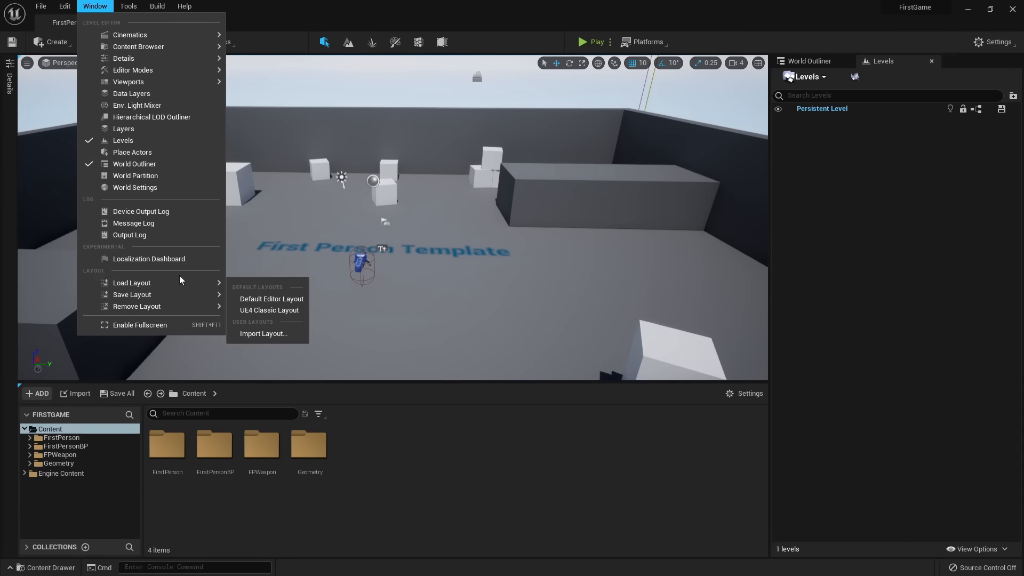
pyautogui.click(277, 299)
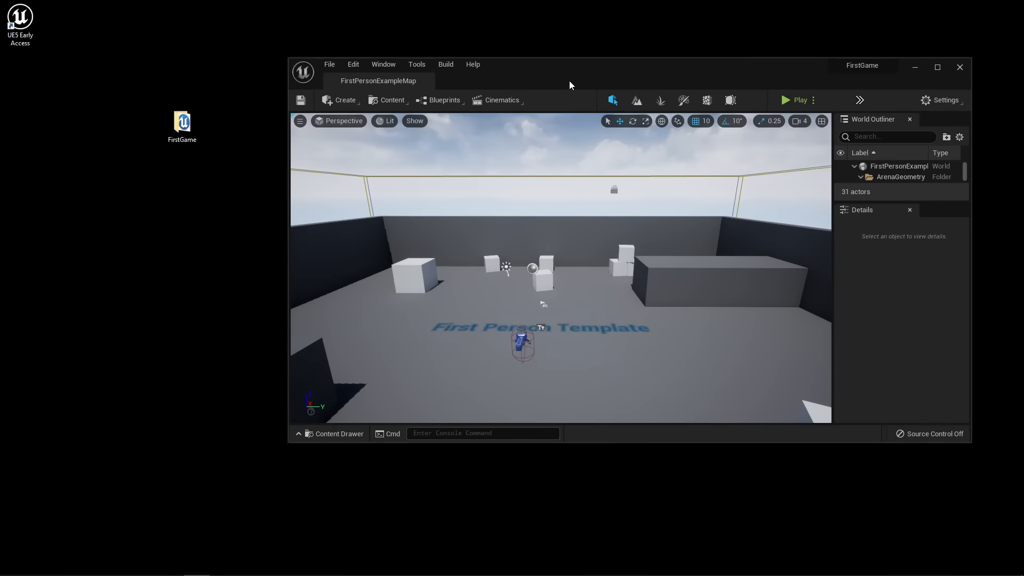
pyautogui.moveTo(568, 81); pyautogui.dragTo(447, 1)
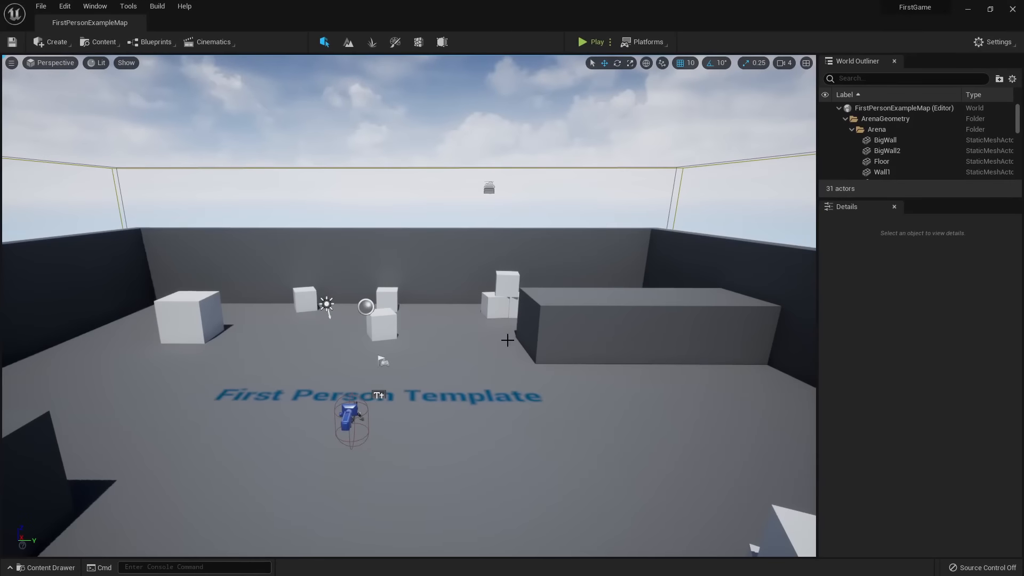
# Collapse the World Outliner and Details panels into the sidebar and restore them.
pyautogui.moveTo(402, 253); pyautogui.dragTo(395, 251, button='right')
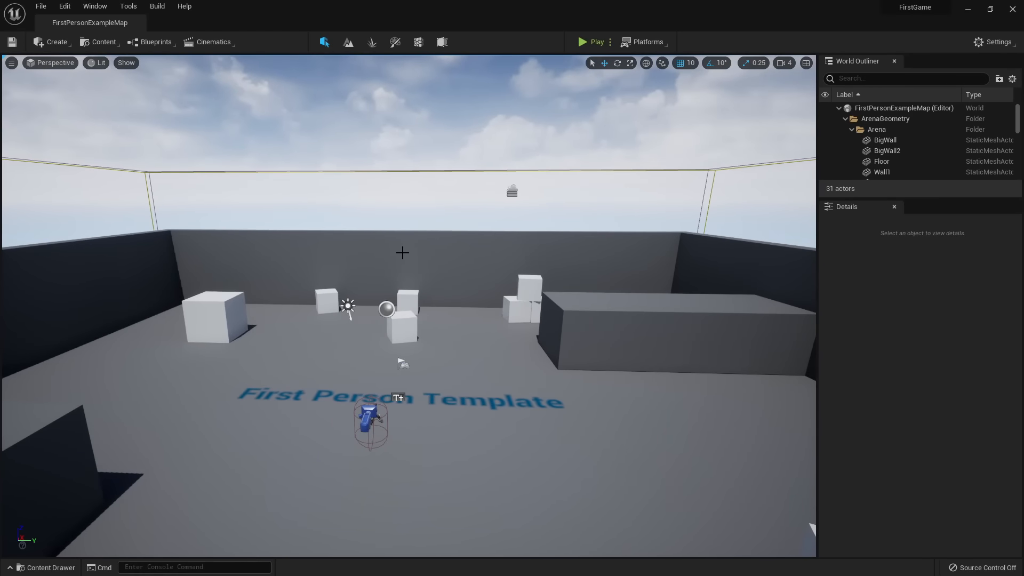
pyautogui.press('F10')
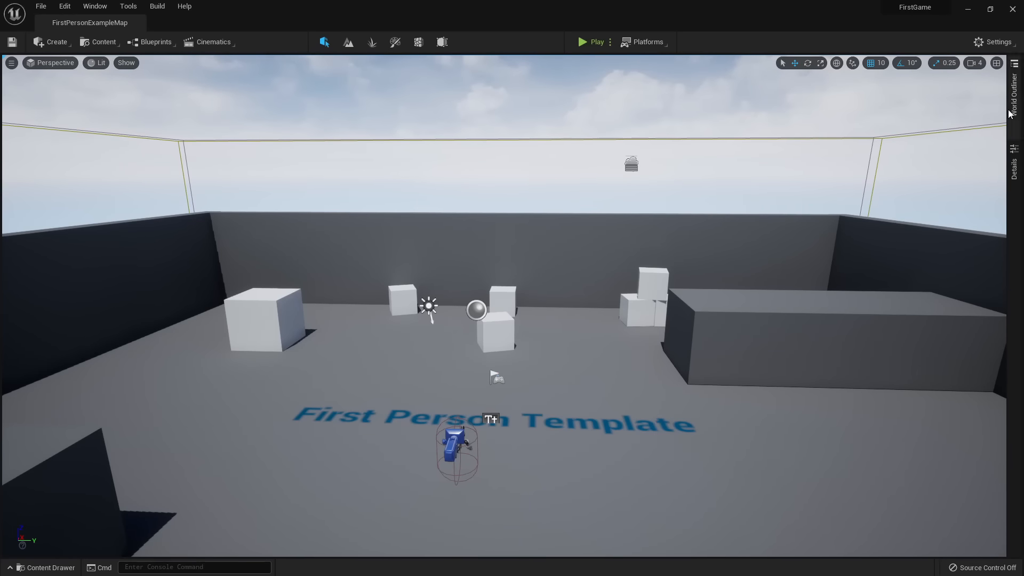
pyautogui.press('F10')
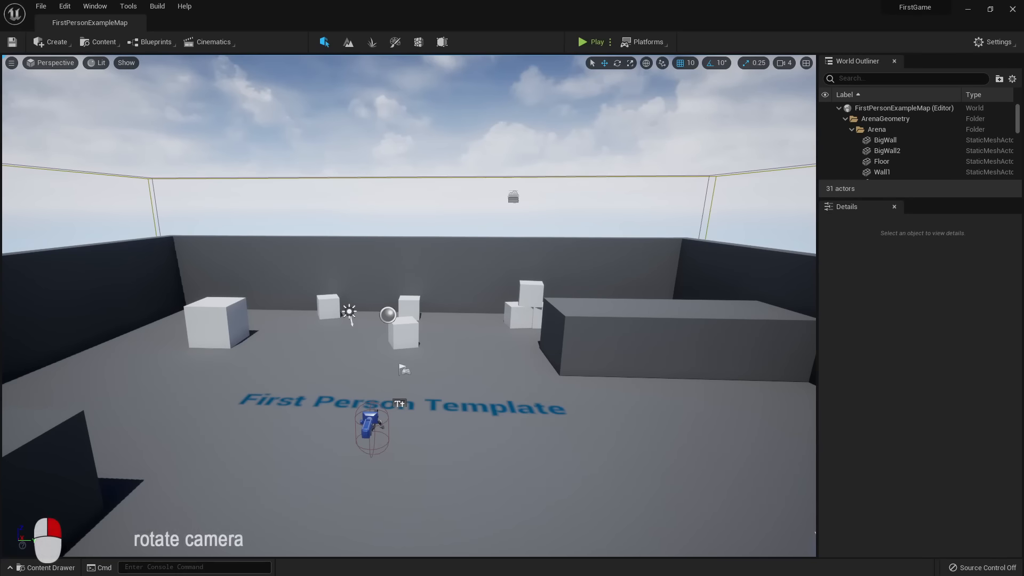
# Practise viewport navigation by zooming, rotating the camera and flying forward, back, sideways, up and down through the arena.
pyautogui.scroll(5, 409, 306)
pyautogui.scroll(-4, 409, 306)
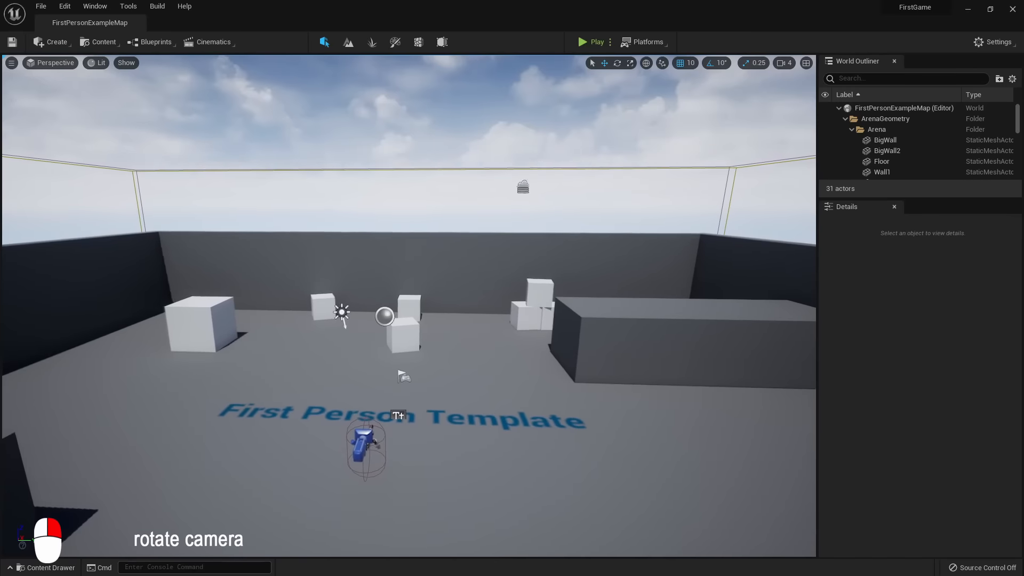
pyautogui.moveTo(409, 306); pyautogui.dragTo(949, 353, button='right')
pyautogui.press('a')
pyautogui.press('d')
pyautogui.press('a')
pyautogui.press('s')
pyautogui.press('w')
pyautogui.press('s')
pyautogui.press('s')
pyautogui.press('w')
pyautogui.press('a')
pyautogui.press('w')
pyautogui.press('e')
pyautogui.press('q')
pyautogui.press('w')
pyautogui.press('s')
pyautogui.press('a')
pyautogui.press('d')
pyautogui.press('e')
pyautogui.press('q')
pyautogui.press('w')
pyautogui.press('s')
pyautogui.press('w')
pyautogui.press('a')
pyautogui.press('s')
pyautogui.press('e')
pyautogui.moveTo(337, 221); pyautogui.dragTo(304, 227, button='right')
pyautogui.press('w')
pyautogui.press('s')
pyautogui.press('w')
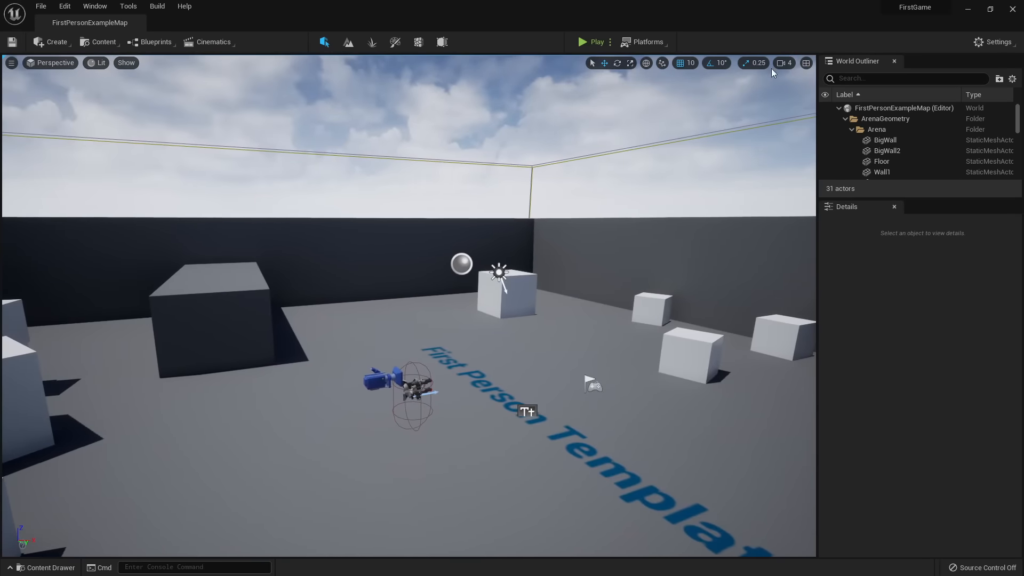
# Try out the viewport camera speed at 3 and 8 by flying the camera around.
pyautogui.click(756, 63)
pyautogui.click(717, 63)
pyautogui.click(785, 63)
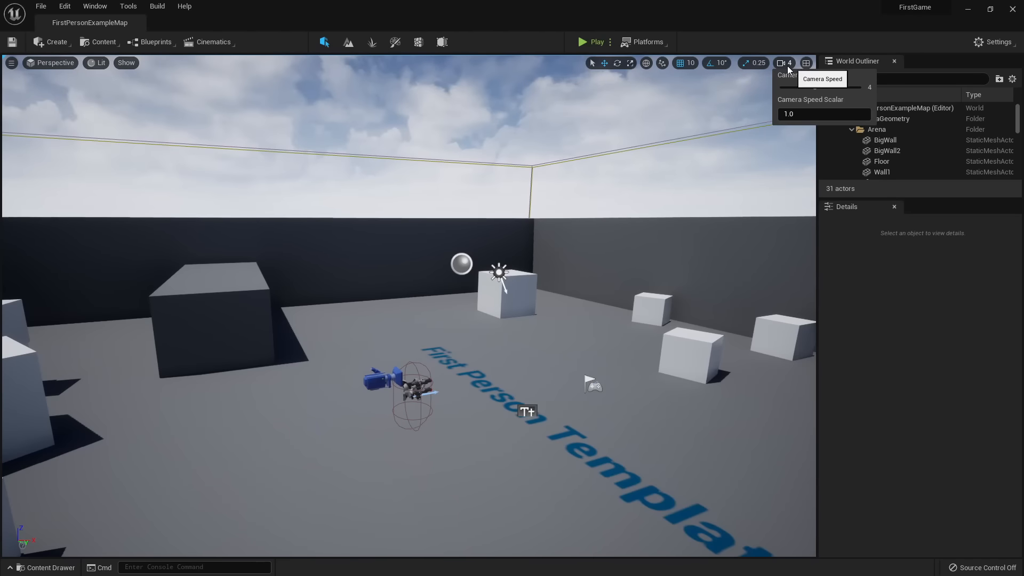
pyautogui.moveTo(815, 87); pyautogui.dragTo(805, 89)
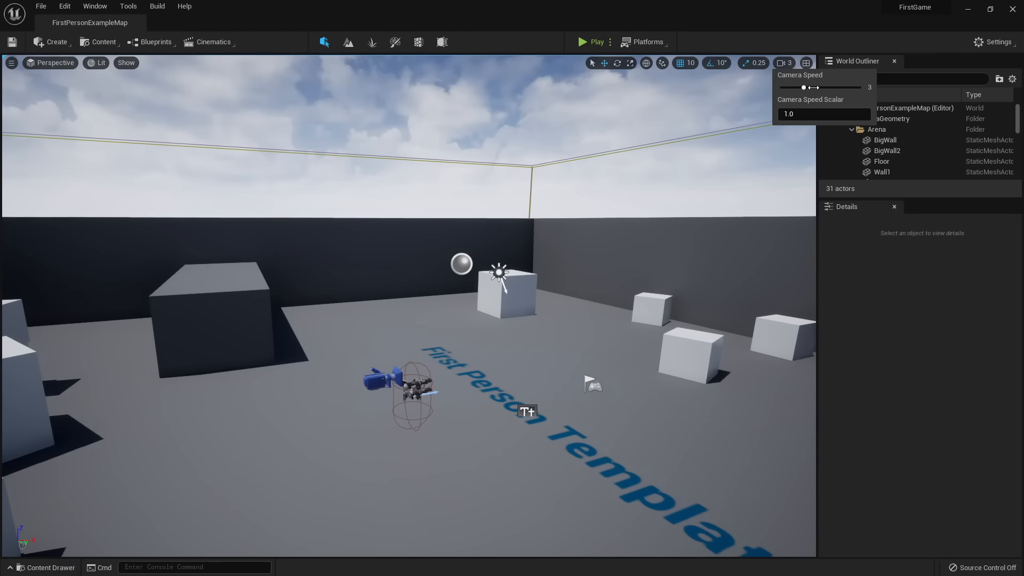
pyautogui.moveTo(785, 240); pyautogui.dragTo(309, 207, button='right')
pyautogui.press('s')
pyautogui.press('w')
pyautogui.press('w')
pyautogui.press('s')
pyautogui.press('s')
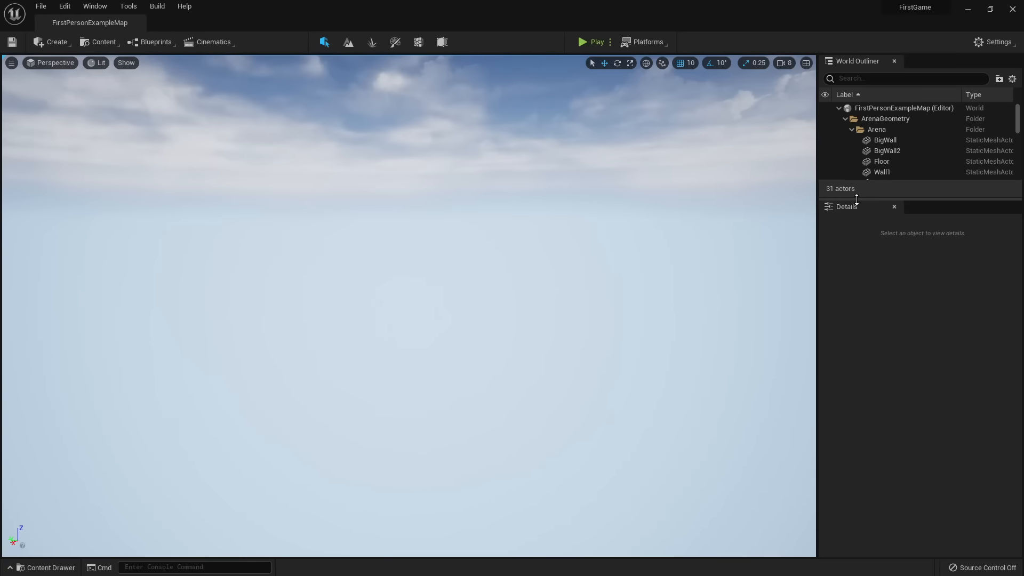
# Enlarge the World Outliner, then select the Floor actor and focus the viewport on it, orbiting to see the arena from above.
pyautogui.moveTo(849, 205); pyautogui.dragTo(849, 347)
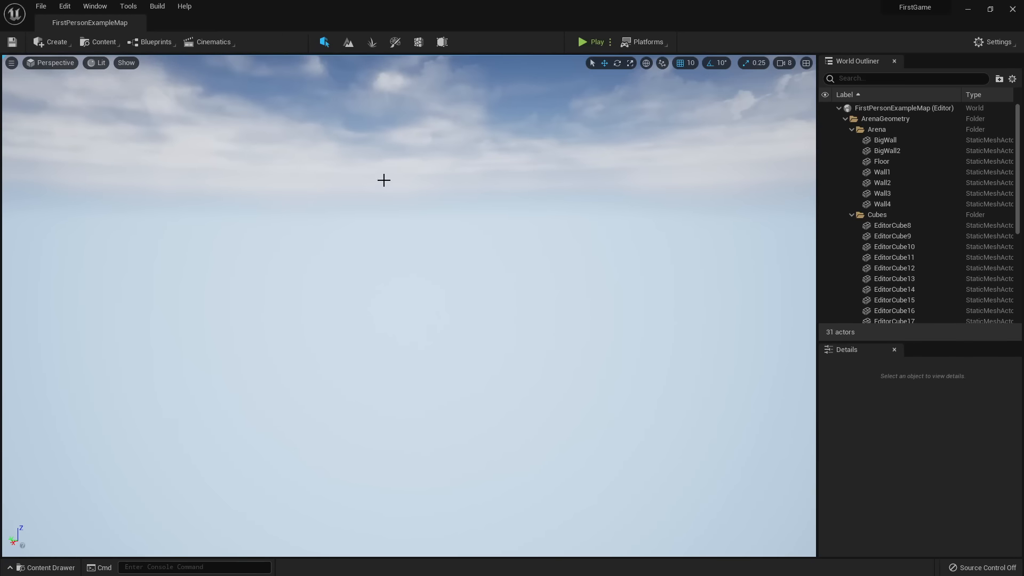
pyautogui.click(899, 162)
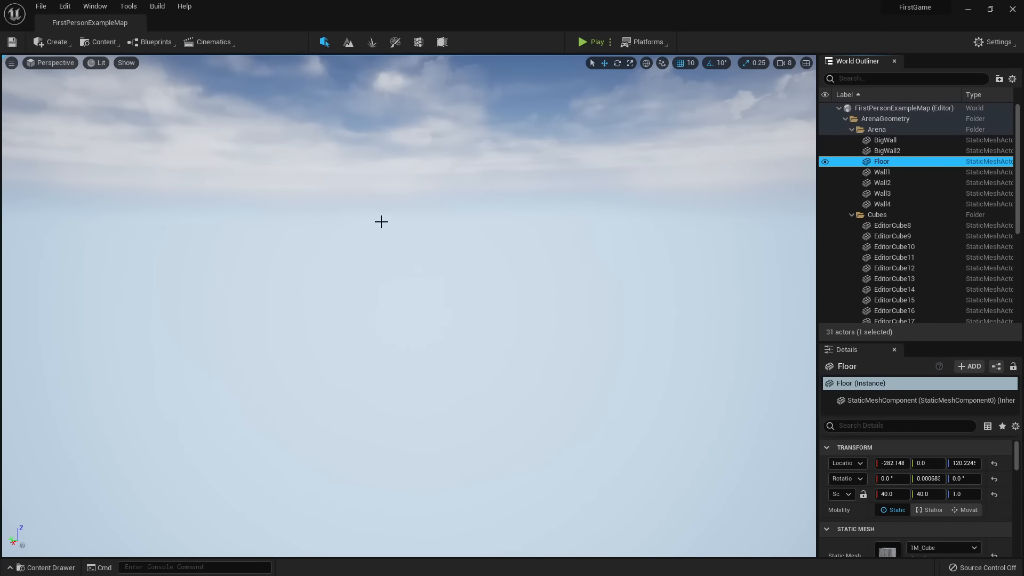
pyautogui.press('f')
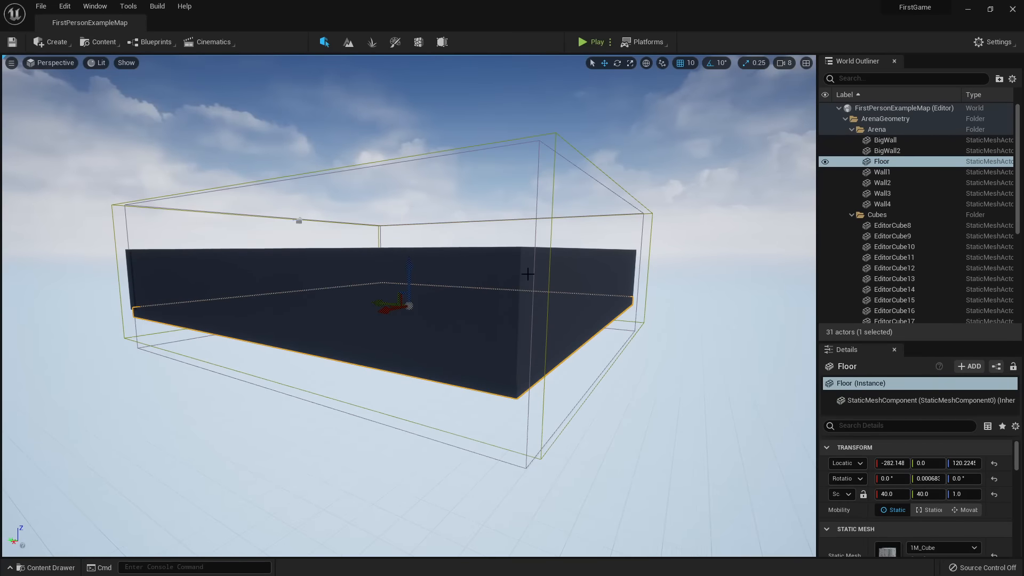
pyautogui.keyDown('alt'); pyautogui.moveTo(553, 196); pyautogui.dragTo(553, 277); pyautogui.keyUp('alt')
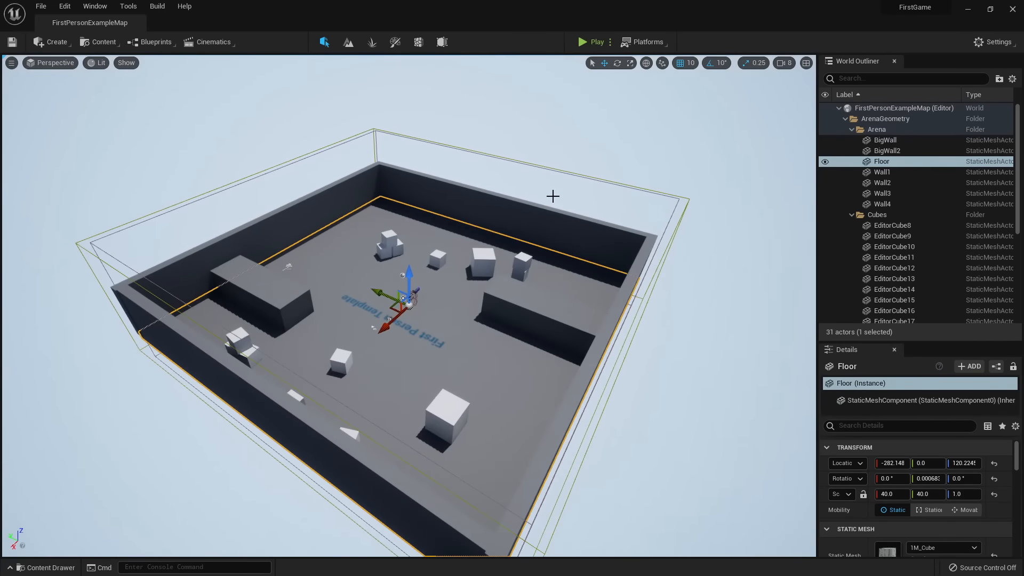
# Set the viewport camera speed to 4 and fly back inside the arena.
pyautogui.click(785, 64)
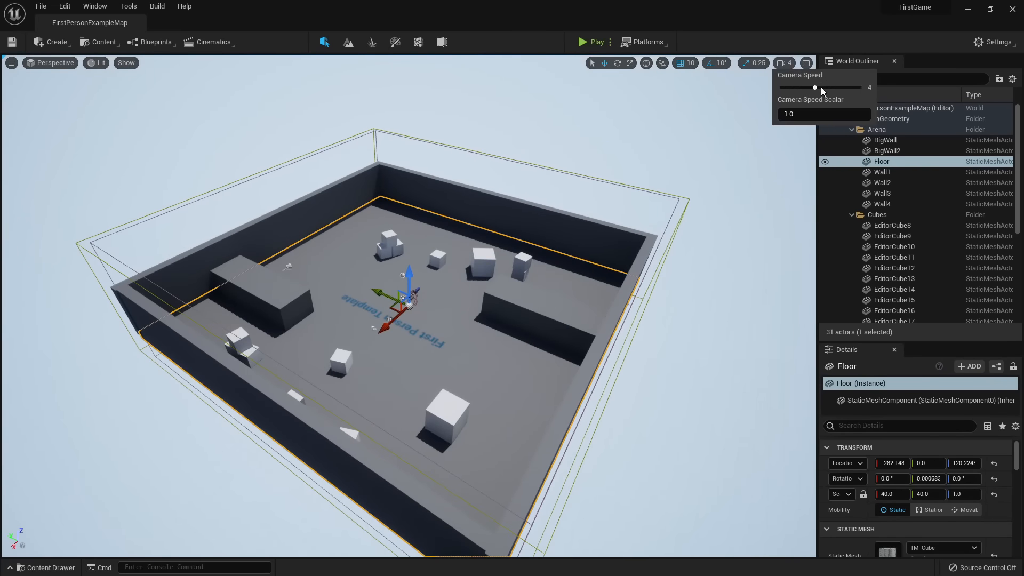
pyautogui.moveTo(533, 224); pyautogui.dragTo(464, 189, button='right')
pyautogui.press('w')
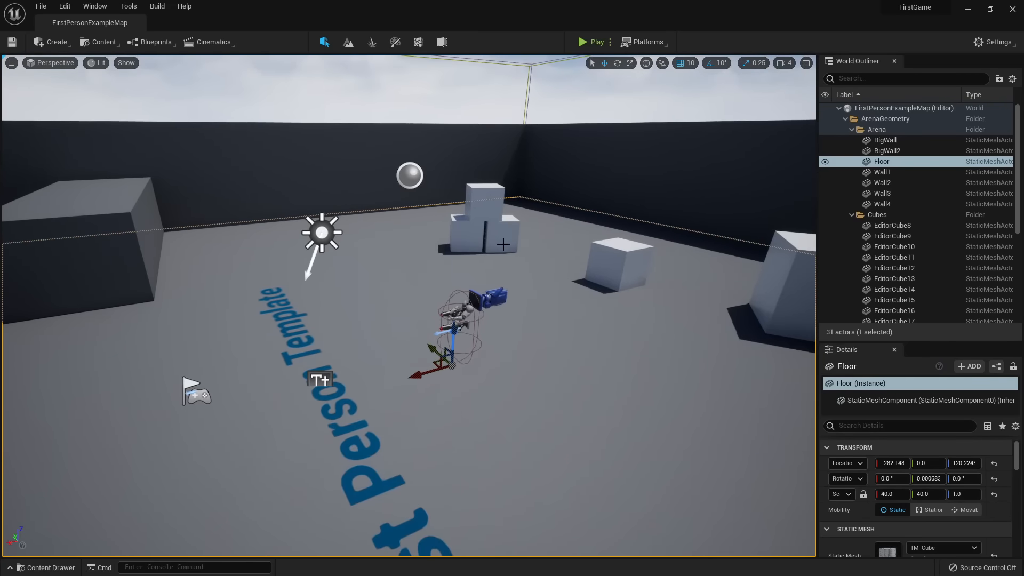
pyautogui.press('s')
pyautogui.moveTo(363, 222); pyautogui.dragTo(346, 225, button='right')
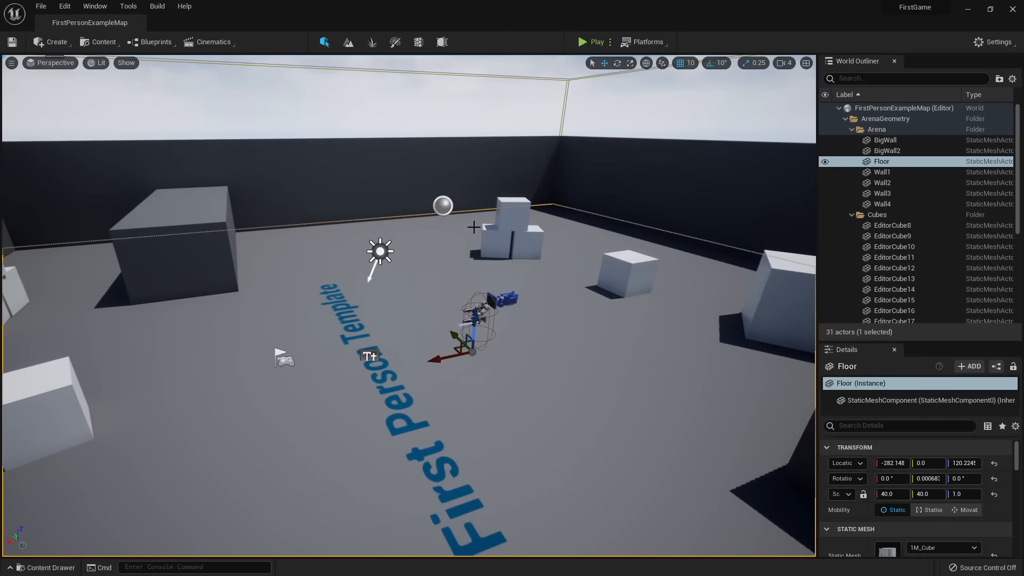
# Fly around the arena and examine the cubes, walls and editor icons from several angles.
pyautogui.moveTo(437, 227); pyautogui.dragTo(337, 247, button='right')
pyautogui.press('w')
pyautogui.press('q')
pyautogui.press('e')
pyautogui.press('s')
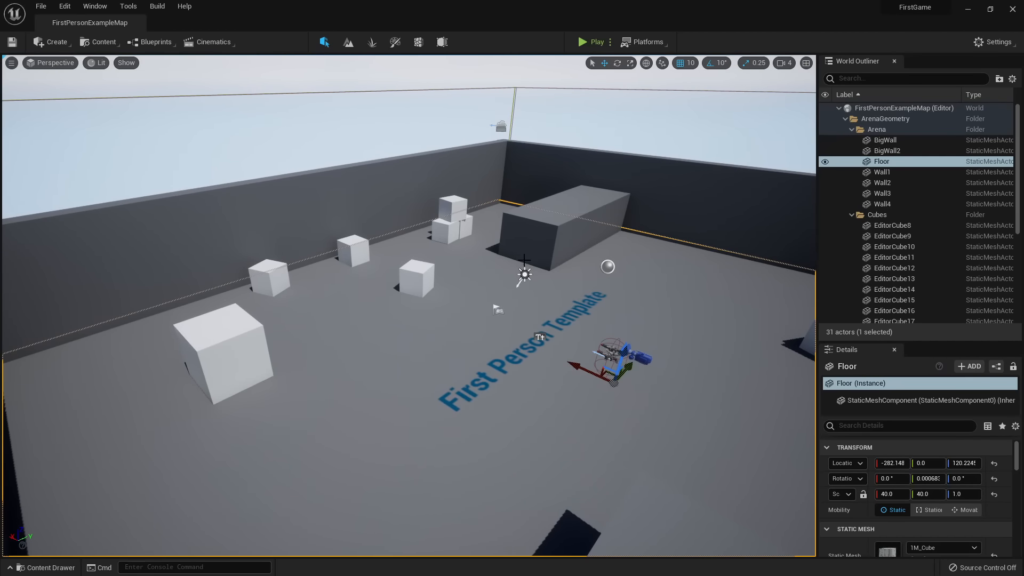
pyautogui.moveTo(524, 260); pyautogui.dragTo(444, 266, button='right')
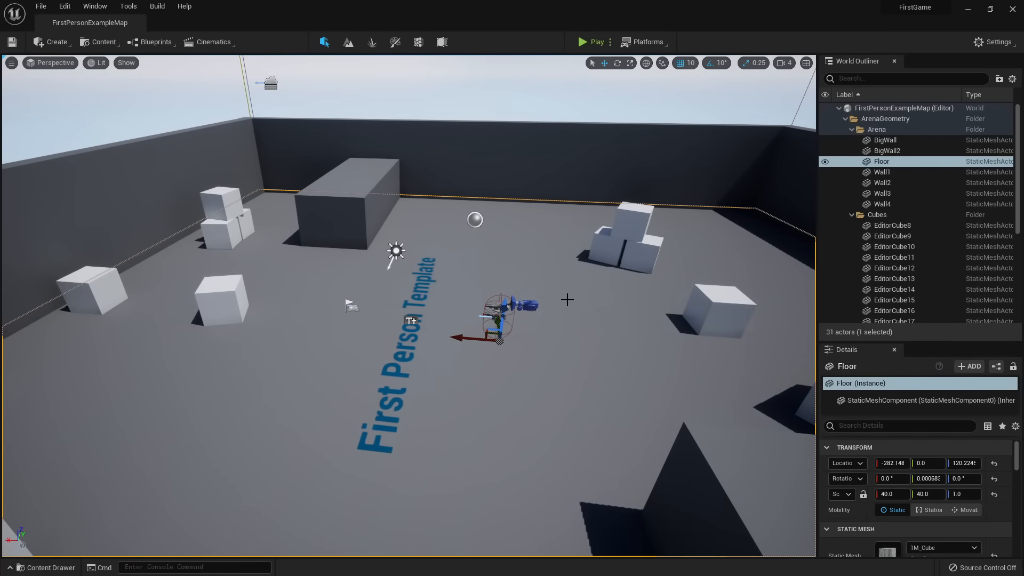
pyautogui.moveTo(677, 359); pyautogui.dragTo(710, 362, button='right')
pyautogui.moveTo(463, 260); pyautogui.dragTo(440, 267, button='right')
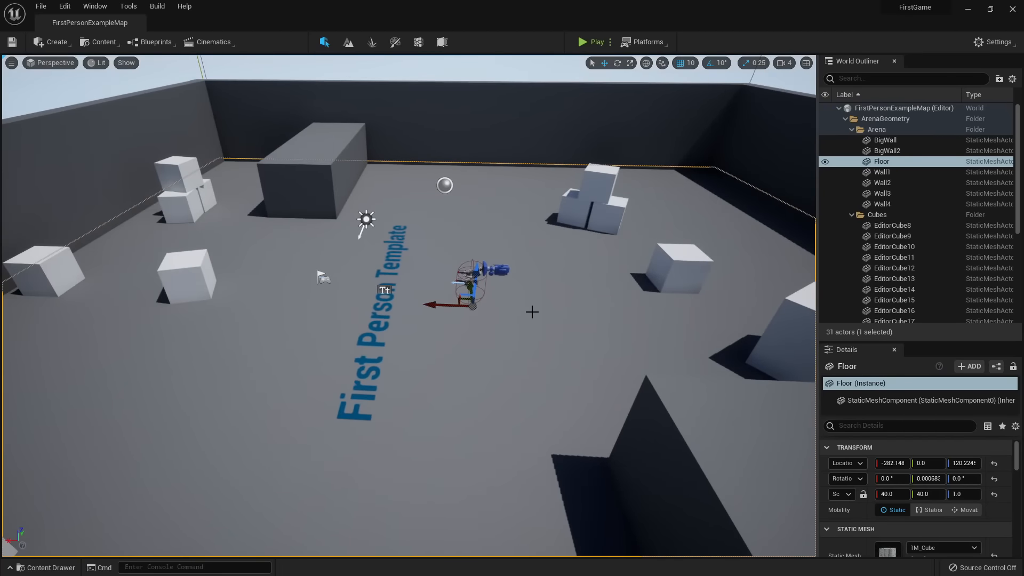
# Turn on game view to hide the editor icons and outlines, and look around the level.
pyautogui.press('g')
pyautogui.moveTo(555, 304); pyautogui.dragTo(461, 268, button='right')
pyautogui.press('w')
pyautogui.press('d')
pyautogui.press('s')
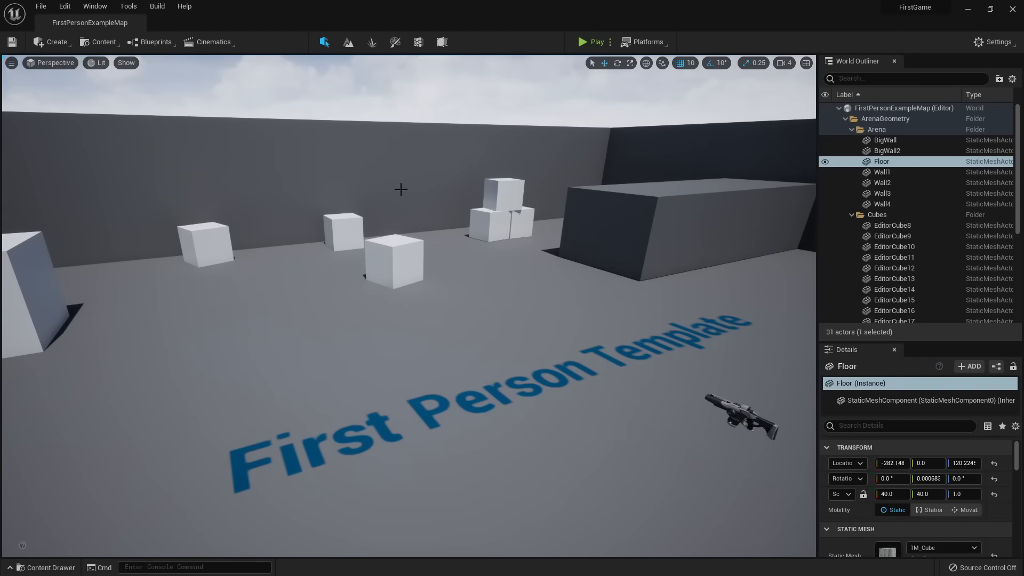
# Switch the viewport to the Top orthographic view and frame the whole arena.
pyautogui.click(52, 62)
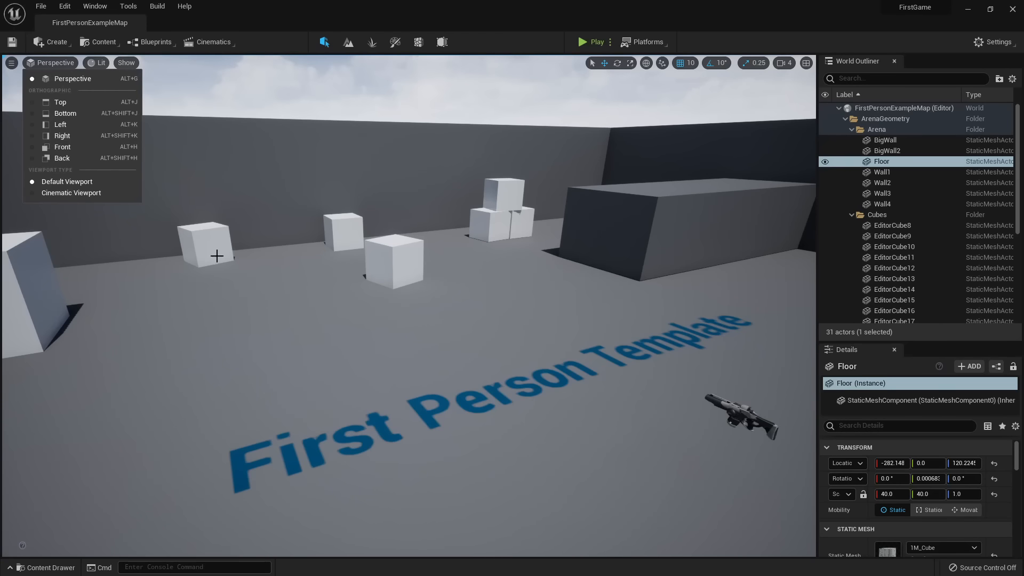
pyautogui.click(81, 105)
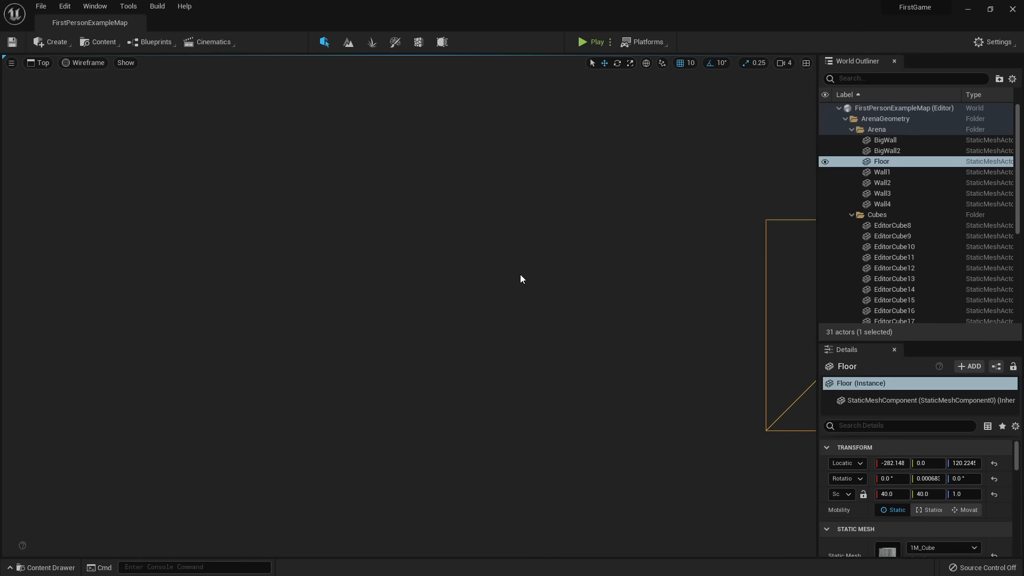
pyautogui.scroll(-8, 528, 280)
pyautogui.scroll(3, 534, 280)
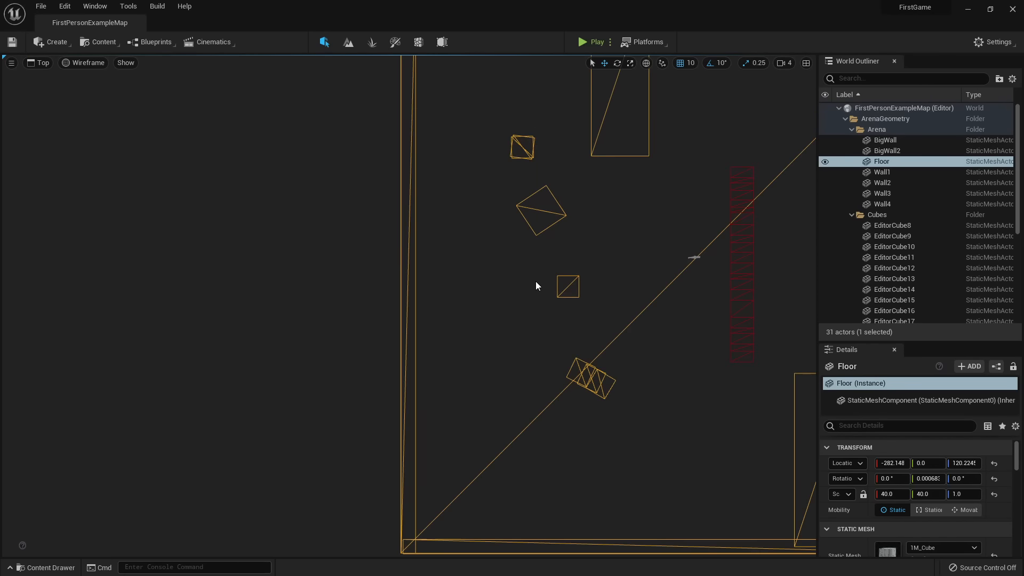
pyautogui.scroll(-2, 533, 281)
pyautogui.moveTo(678, 468); pyautogui.dragTo(423, 289, button='right')
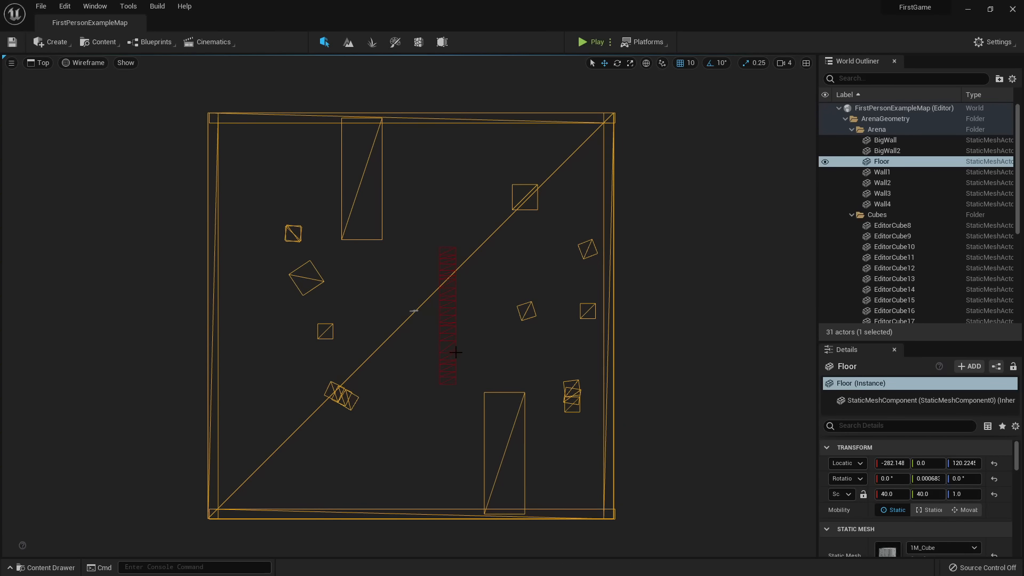
# Return the viewport to the Perspective view and look across the arena.
pyautogui.click(38, 63)
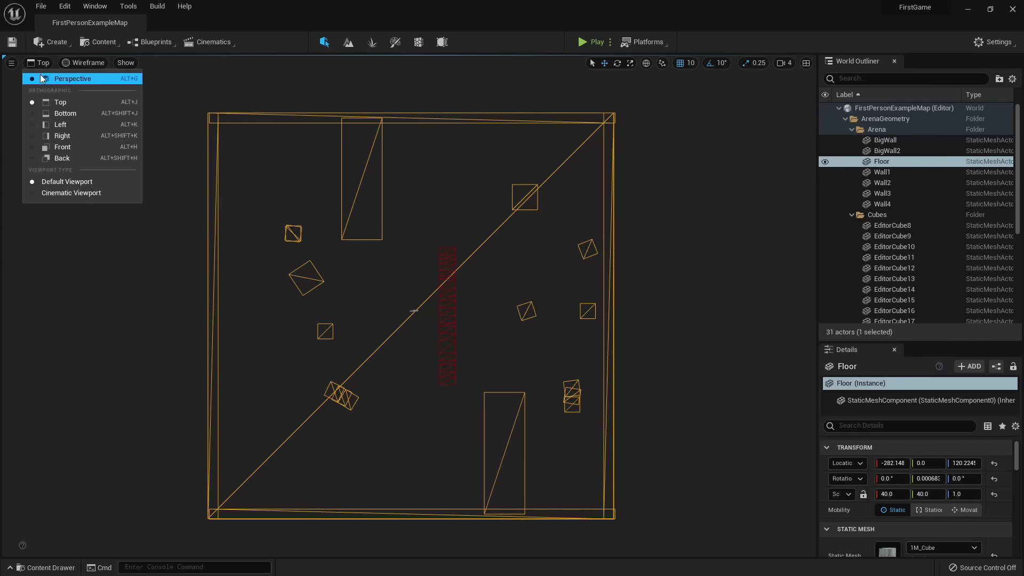
pyautogui.click(53, 80)
pyautogui.moveTo(128, 106); pyautogui.dragTo(164, 384, button='right')
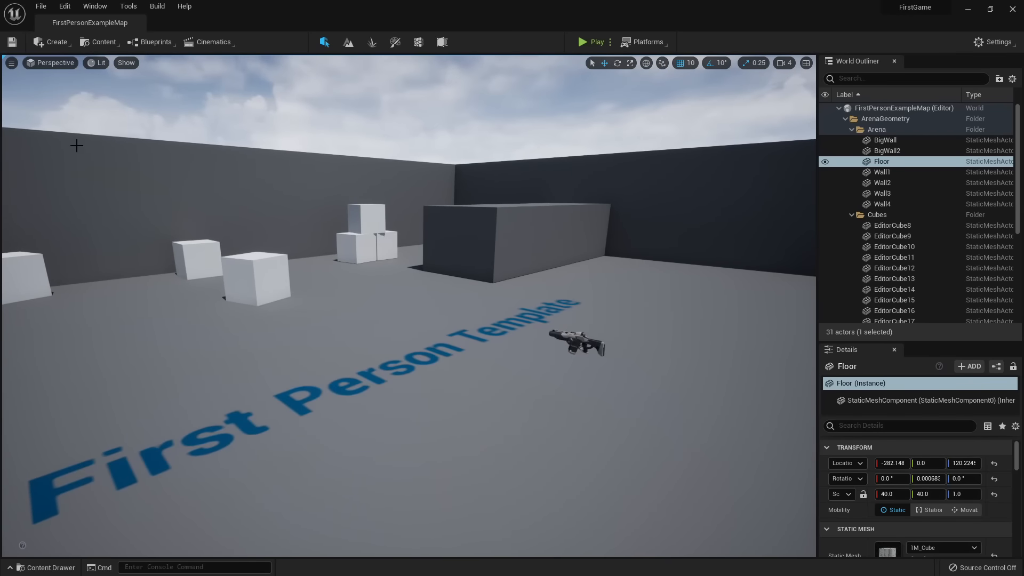
# Set the viewport's view mode to Unlit and look around the arena.
pyautogui.click(92, 63)
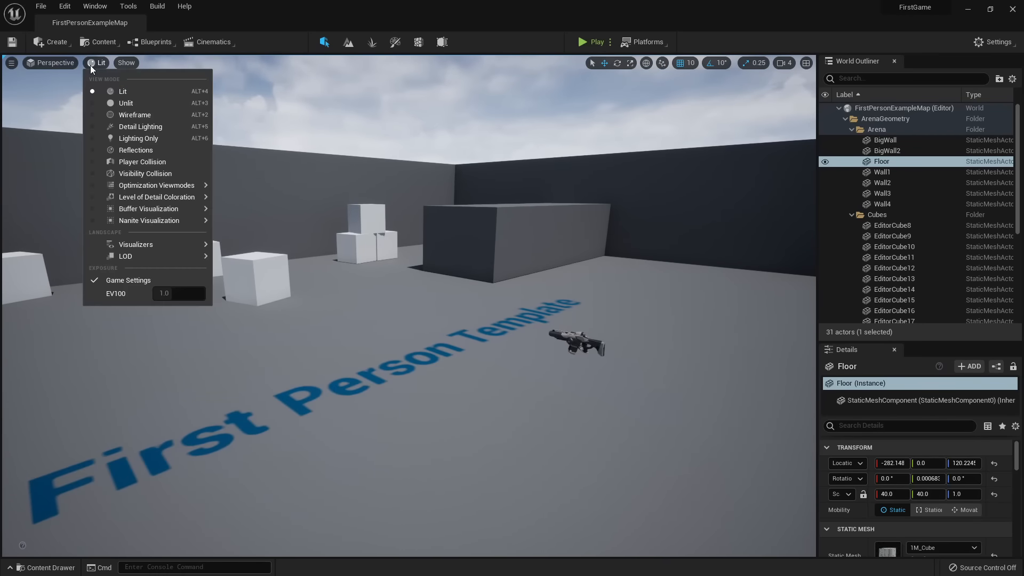
pyautogui.click(138, 104)
pyautogui.moveTo(376, 267); pyautogui.dragTo(411, 272, button='right')
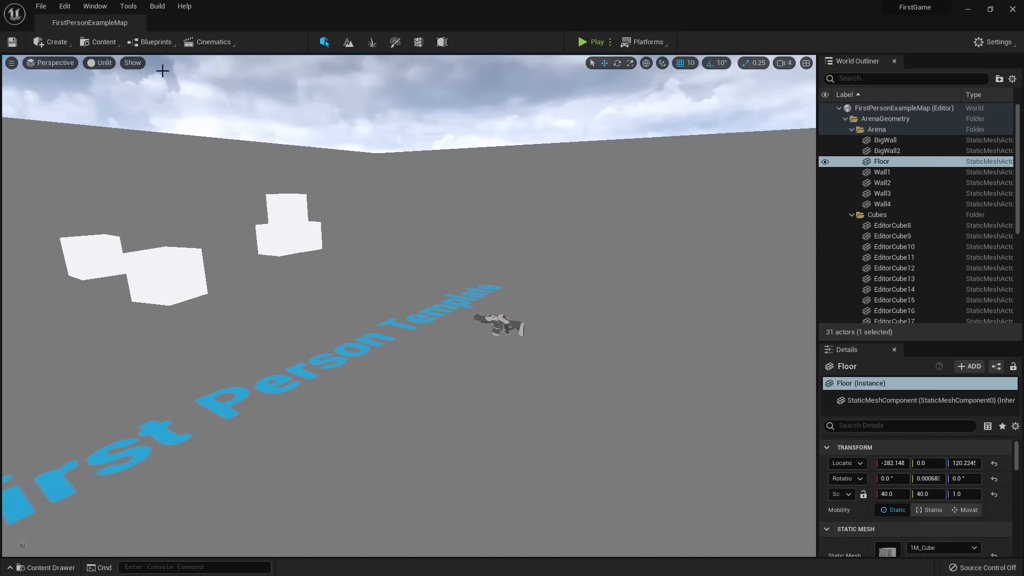
# Switch the viewport's view mode to Wireframe and Unlit in turn, and set it back to Lit.
pyautogui.click(100, 63)
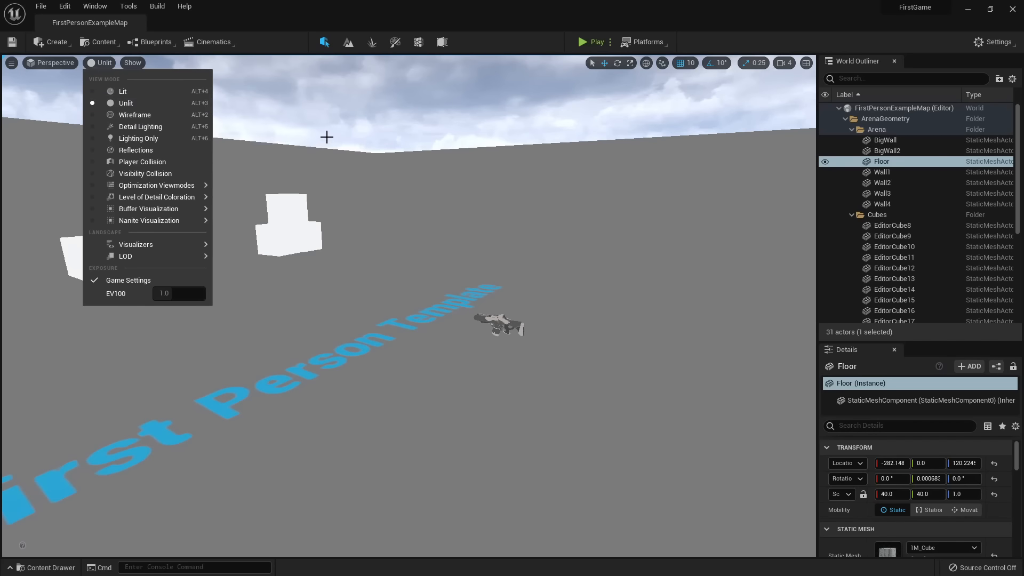
pyautogui.moveTo(403, 140); pyautogui.dragTo(361, 139, button='right')
pyautogui.hotkey('alt', '2')
pyautogui.hotkey('alt', '3')
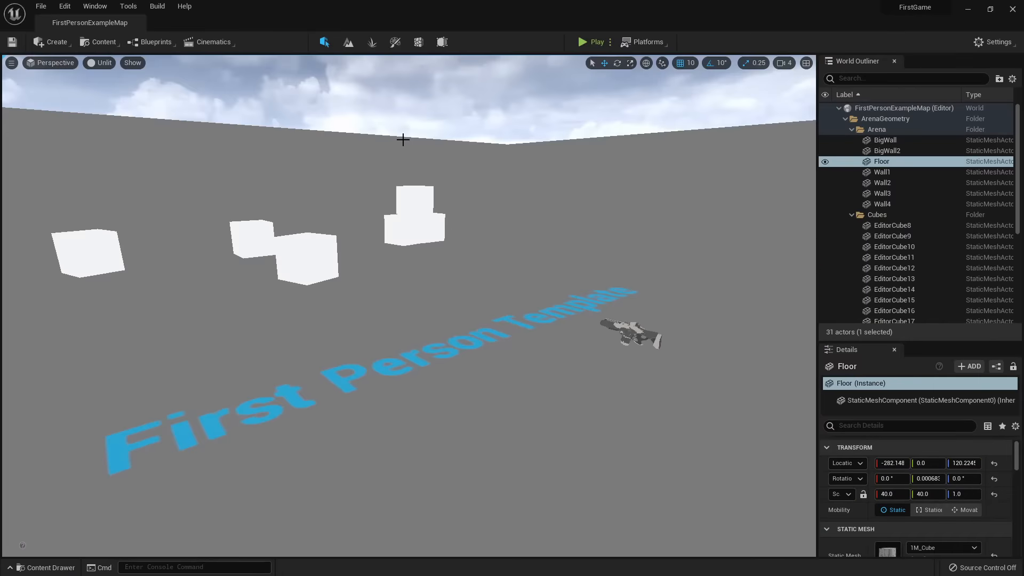
pyautogui.hotkey('alt', '4')
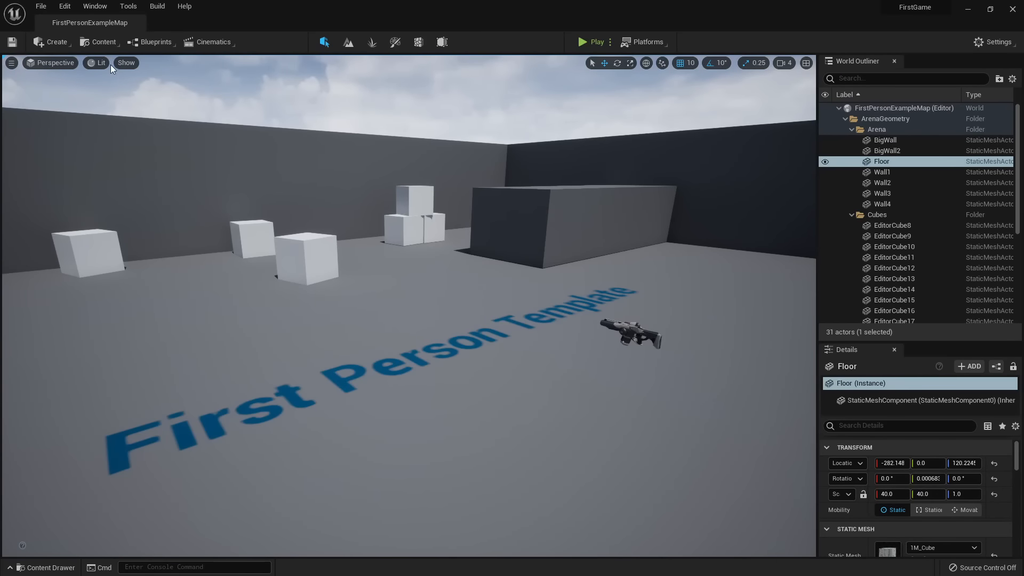
pyautogui.click(106, 64)
pyautogui.click(321, 50)
# Toggle the Grid show flag for the viewport while viewing the area outside the arena.
pyautogui.click(128, 63)
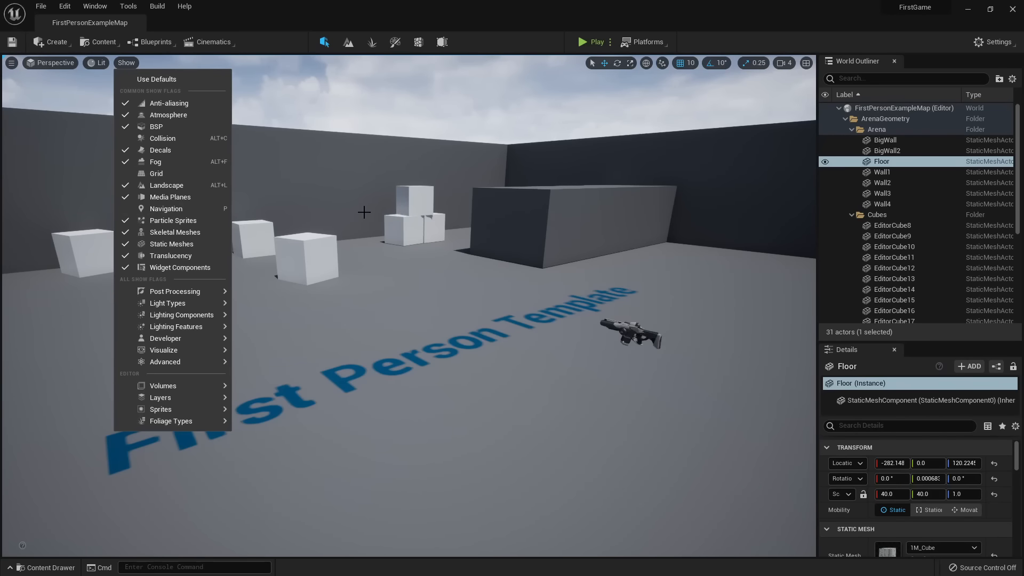
pyautogui.moveTo(366, 212); pyautogui.dragTo(335, 152)
pyautogui.moveTo(441, 214); pyautogui.dragTo(380, 257, button='right')
pyautogui.press('w')
pyautogui.moveTo(486, 298); pyautogui.dragTo(485, 298, button='right')
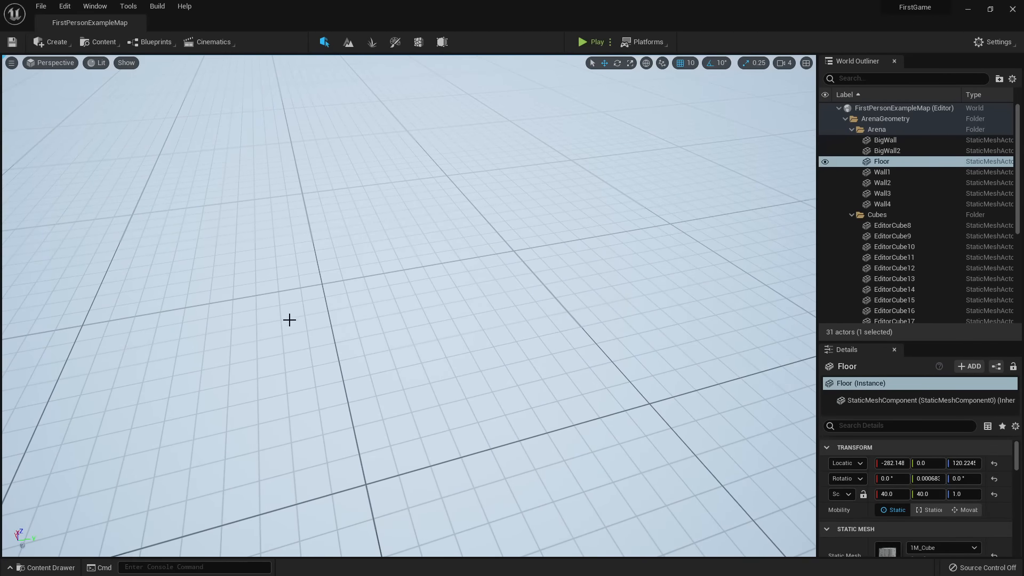
pyautogui.click(128, 64)
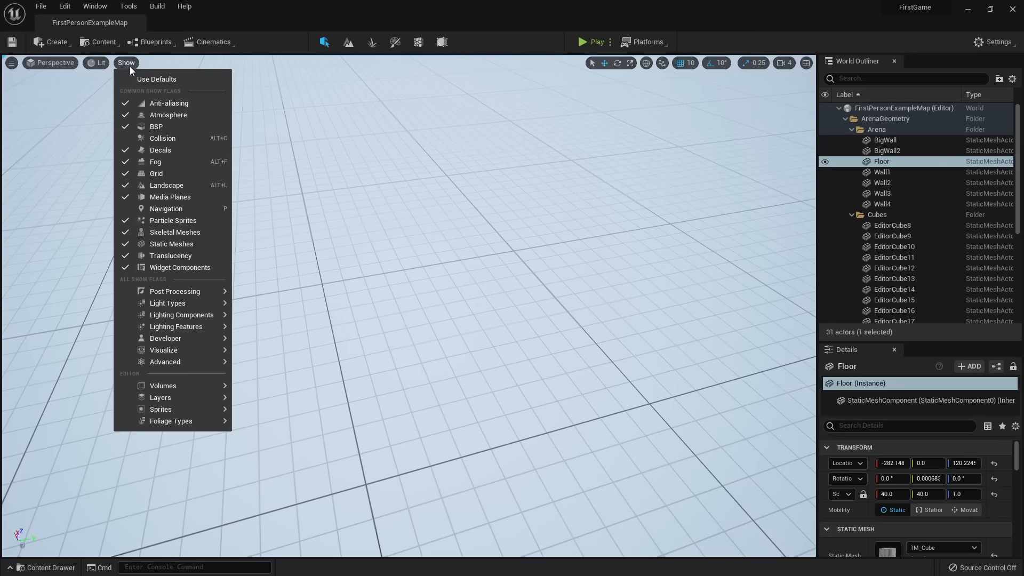
pyautogui.click(158, 174)
pyautogui.moveTo(156, 174); pyautogui.dragTo(156, 173, button='right')
pyautogui.press('w')
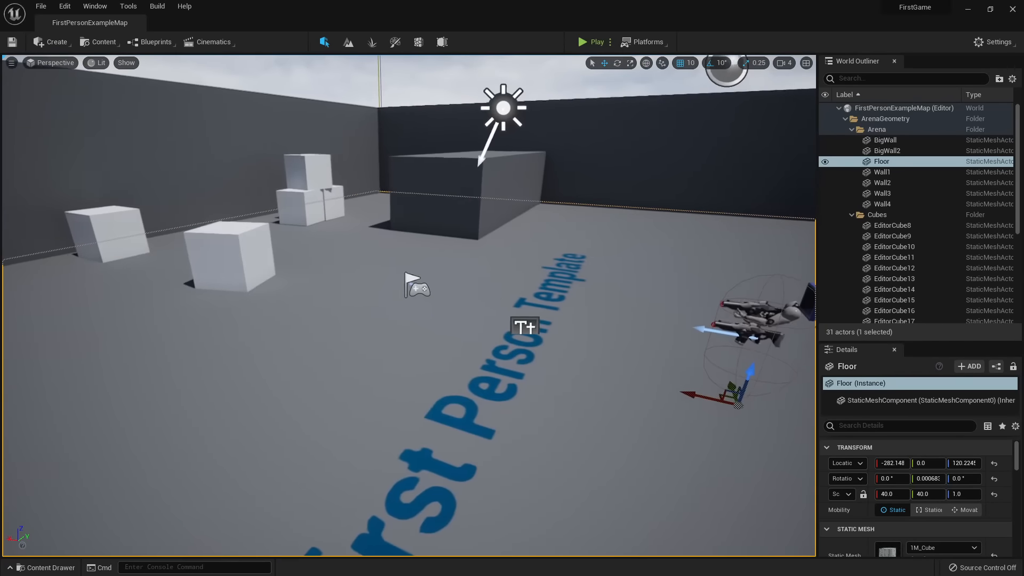
# Select the cube EditorCube11 near the floor text and move it along the Y axis to about -307.
pyautogui.moveTo(273, 313); pyautogui.dragTo(313, 320, button='right')
pyautogui.press('s')
pyautogui.press('a')
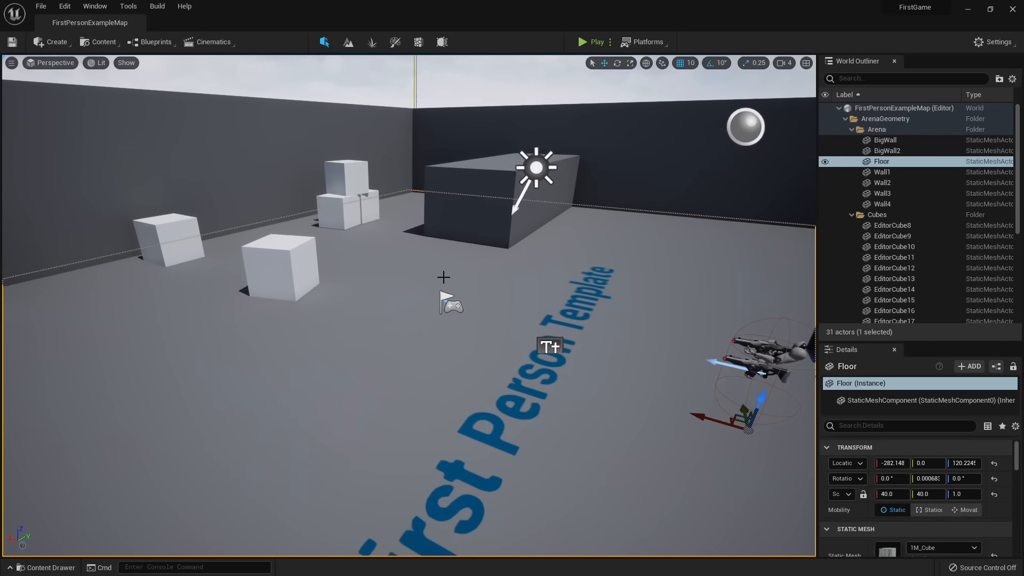
pyautogui.click(303, 274)
pyautogui.moveTo(401, 295); pyautogui.dragTo(382, 295, button='right')
pyautogui.press('w')
pyautogui.press('a')
pyautogui.moveTo(448, 343); pyautogui.dragTo(448, 343, button='right')
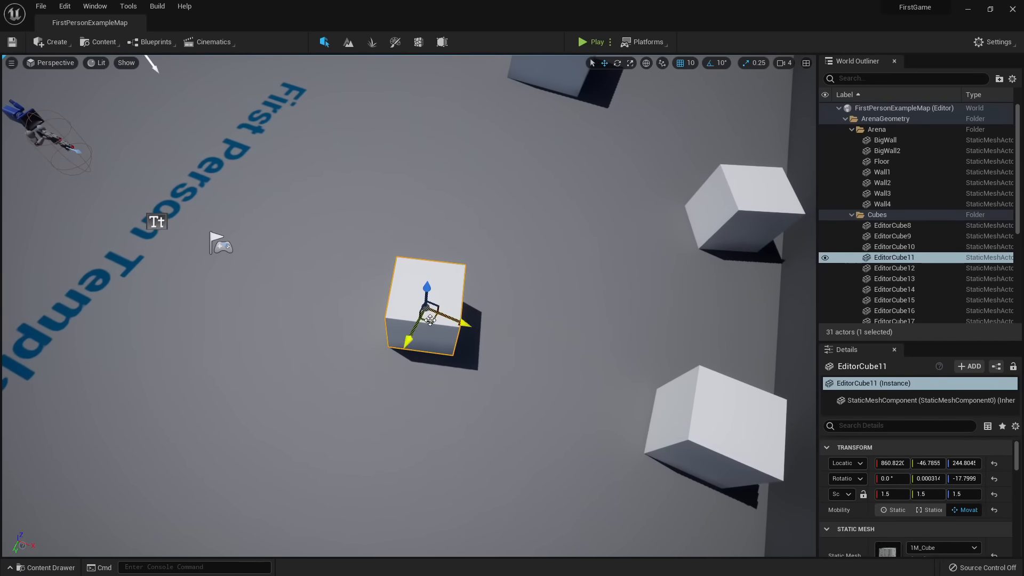
pyautogui.moveTo(407, 340); pyautogui.dragTo(458, 247)
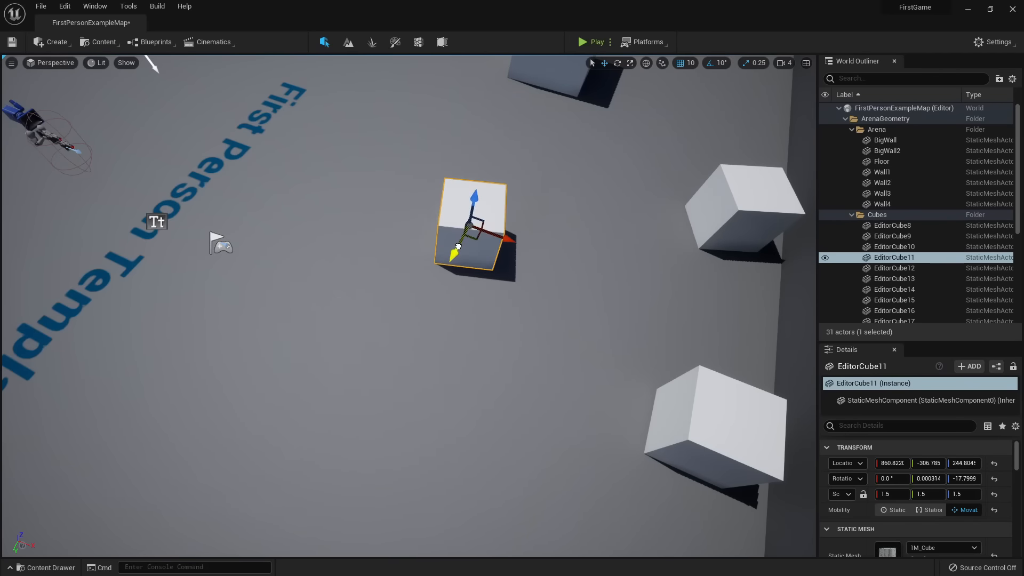
# Move the selected cube across the floor to about X 911, Y -107.
pyautogui.press('w')
pyautogui.moveTo(326, 285); pyautogui.dragTo(345, 282, button='right')
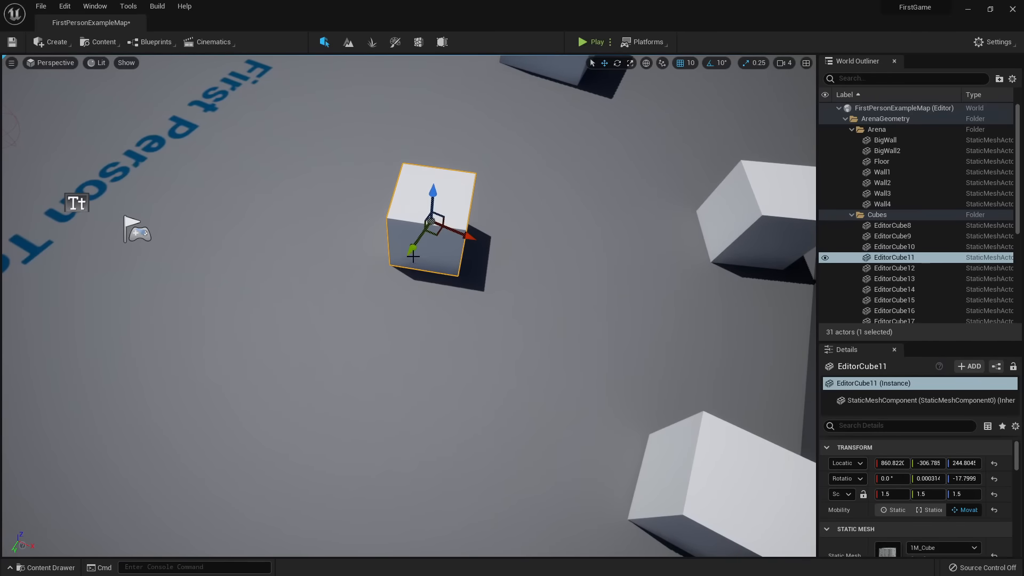
pyautogui.moveTo(436, 239); pyautogui.dragTo(436, 281)
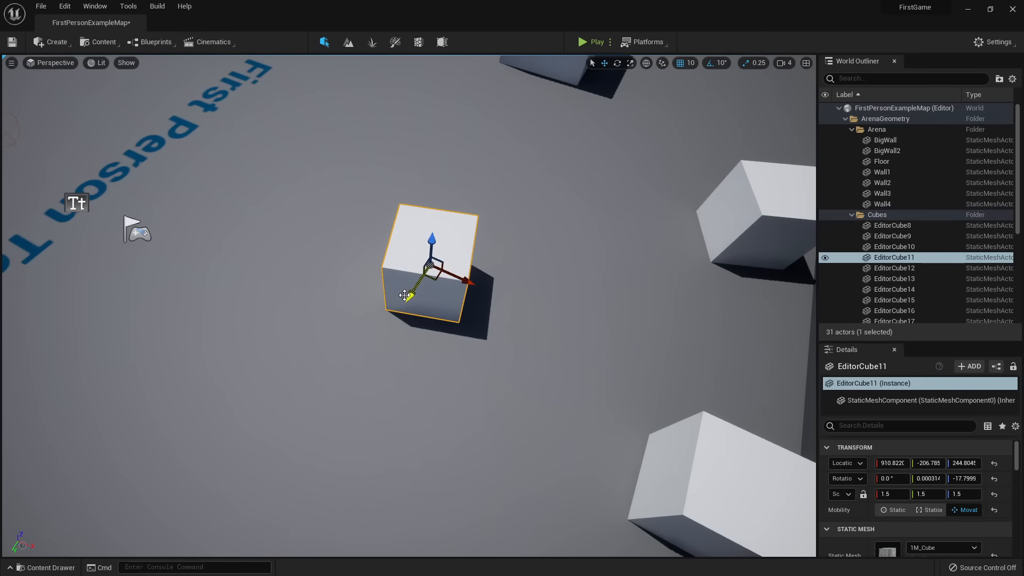
pyautogui.moveTo(404, 295); pyautogui.dragTo(373, 231, button='right')
pyautogui.press('w')
pyautogui.moveTo(468, 306); pyautogui.dragTo(349, 339)
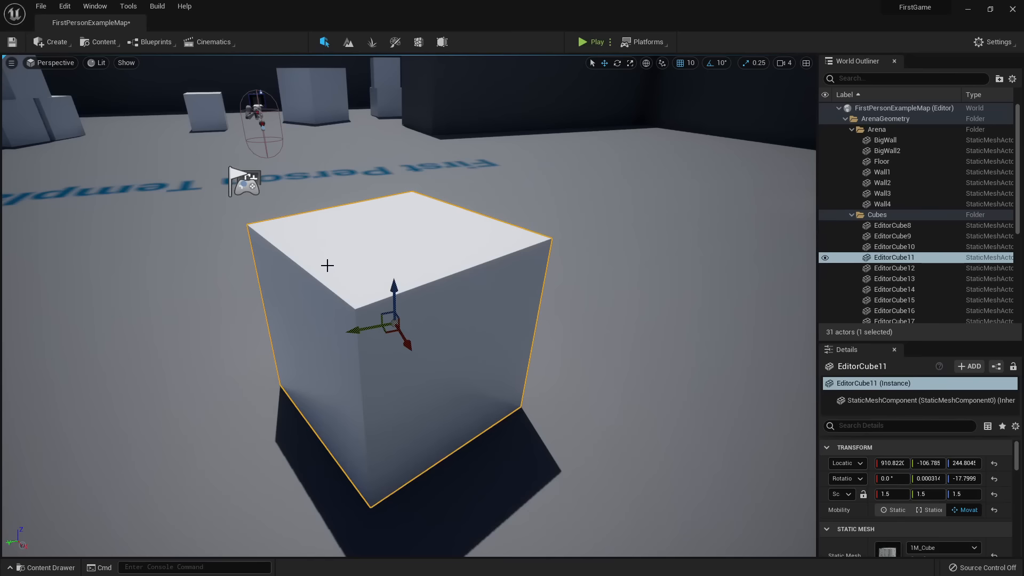
# Set the position grid snap to 100 and move the cube along Y, and with snapping off move it to about X 960, Y -15.
pyautogui.click(692, 62)
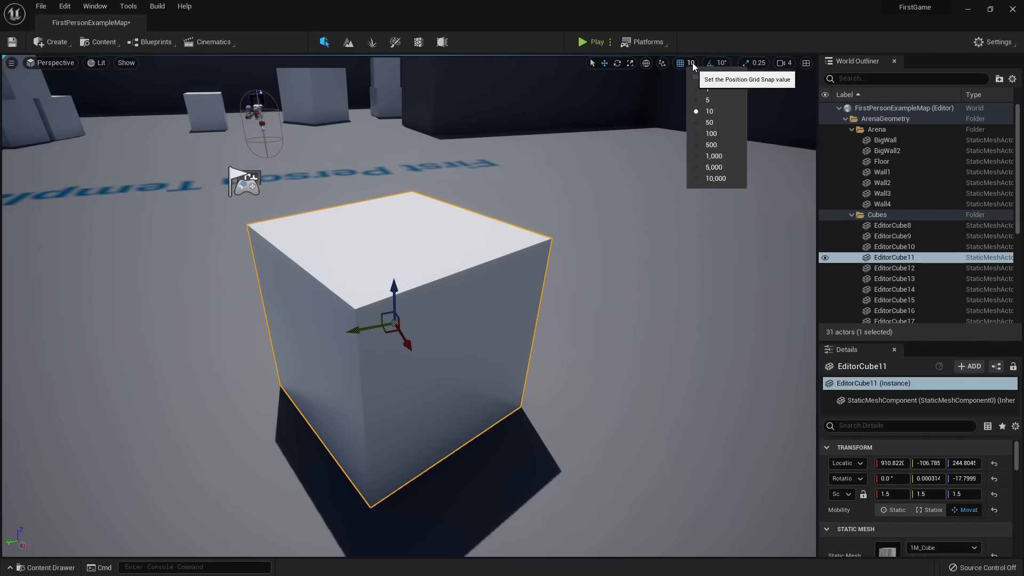
pyautogui.click(718, 134)
pyautogui.moveTo(539, 361); pyautogui.dragTo(498, 389, button='right')
pyautogui.moveTo(535, 318); pyautogui.dragTo(453, 303)
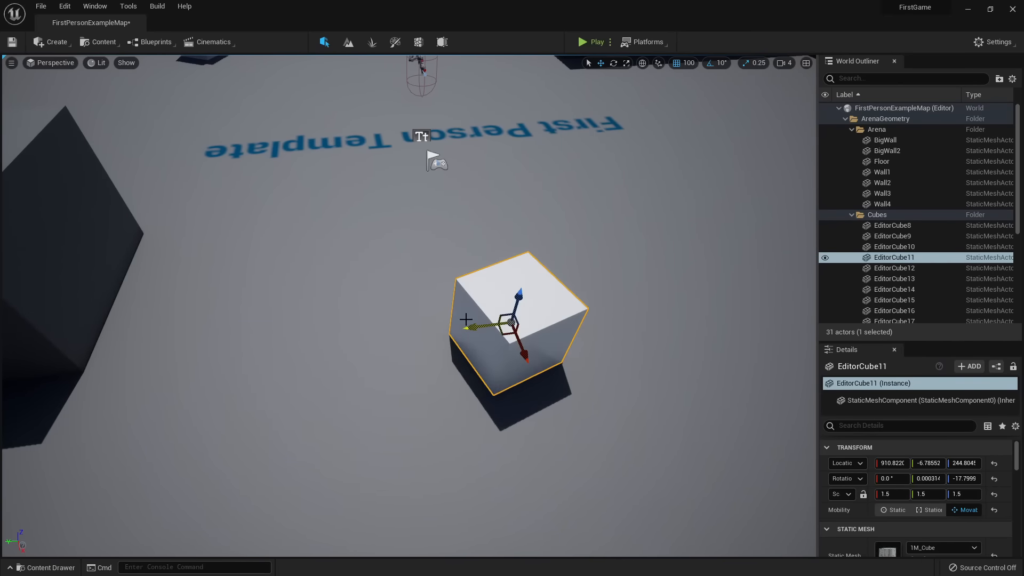
pyautogui.moveTo(466, 319); pyautogui.dragTo(411, 352, button='right')
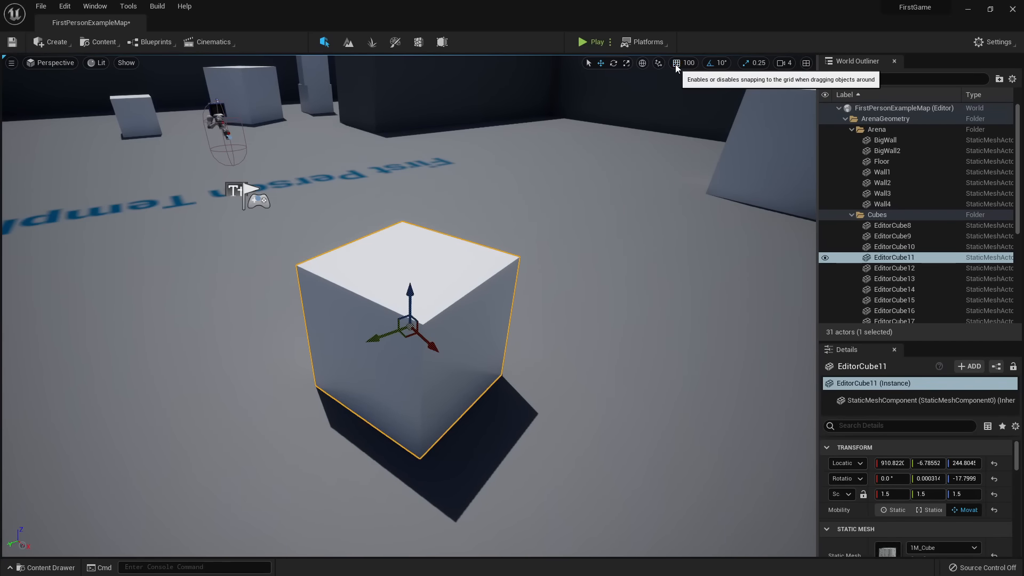
pyautogui.moveTo(406, 335); pyautogui.dragTo(441, 364)
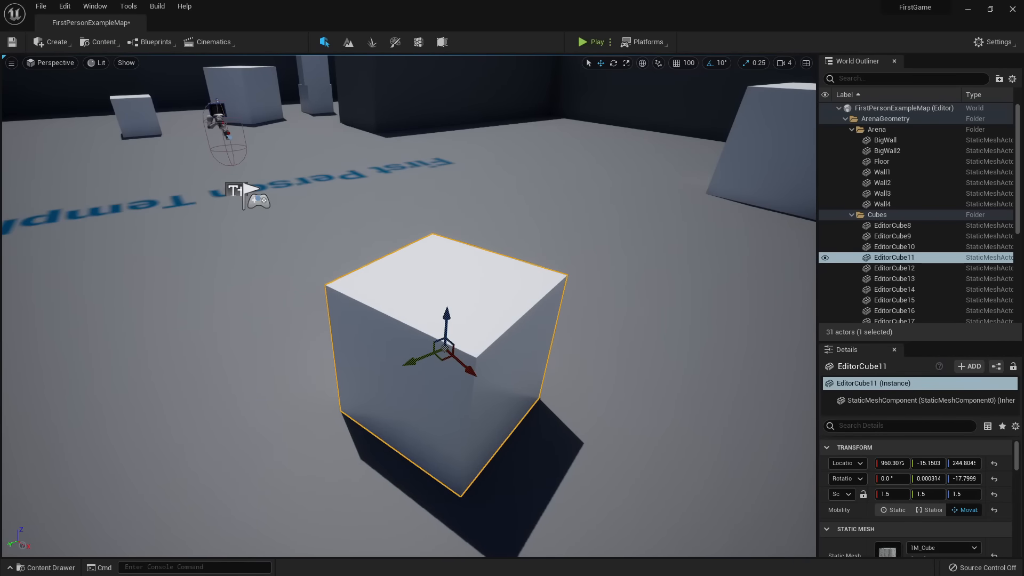
# Rotate the cube around the Z axis to about 62 degrees in 10° snap increments, and turn off rotation snapping.
pyautogui.moveTo(207, 472); pyautogui.dragTo(293, 480, button='right')
pyautogui.press('e')
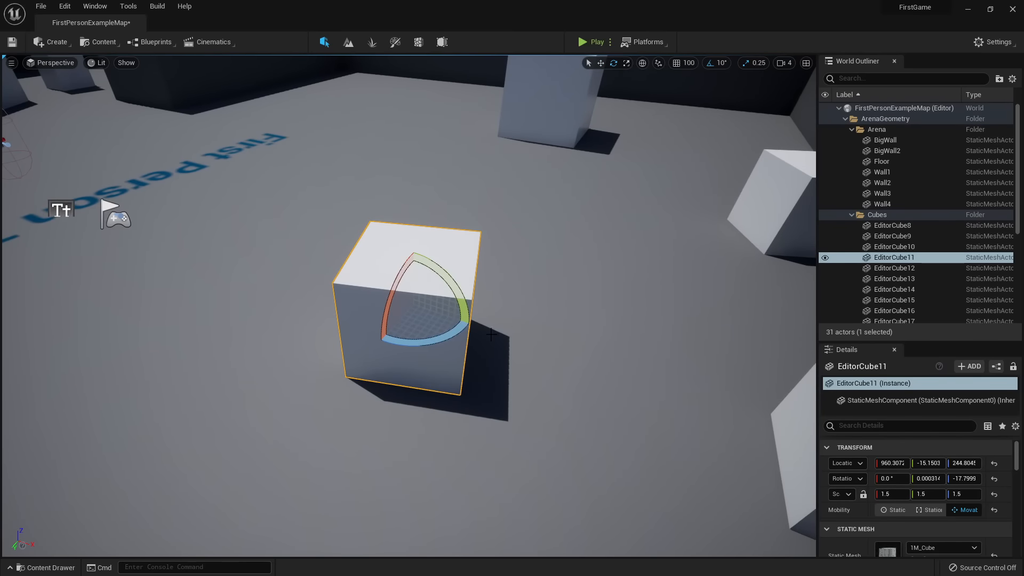
pyautogui.moveTo(458, 335); pyautogui.dragTo(298, 253)
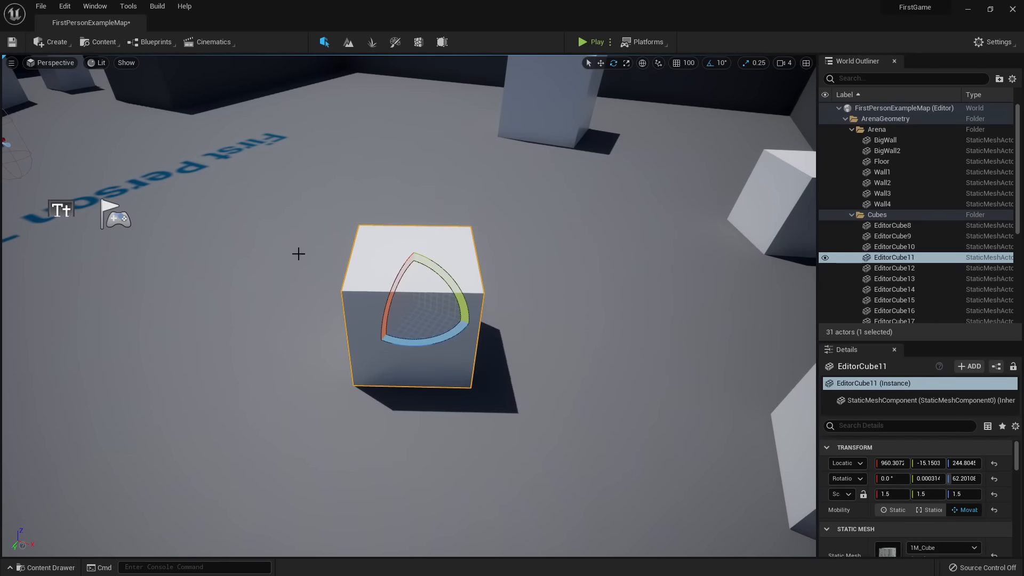
pyautogui.click(710, 65)
# Turn off scale snapping, try scaling the cube uniformly, and undo the scaling.
pyautogui.moveTo(575, 325); pyautogui.dragTo(553, 299, button='right')
pyautogui.press('r')
pyautogui.moveTo(510, 469); pyautogui.dragTo(561, 286, button='right')
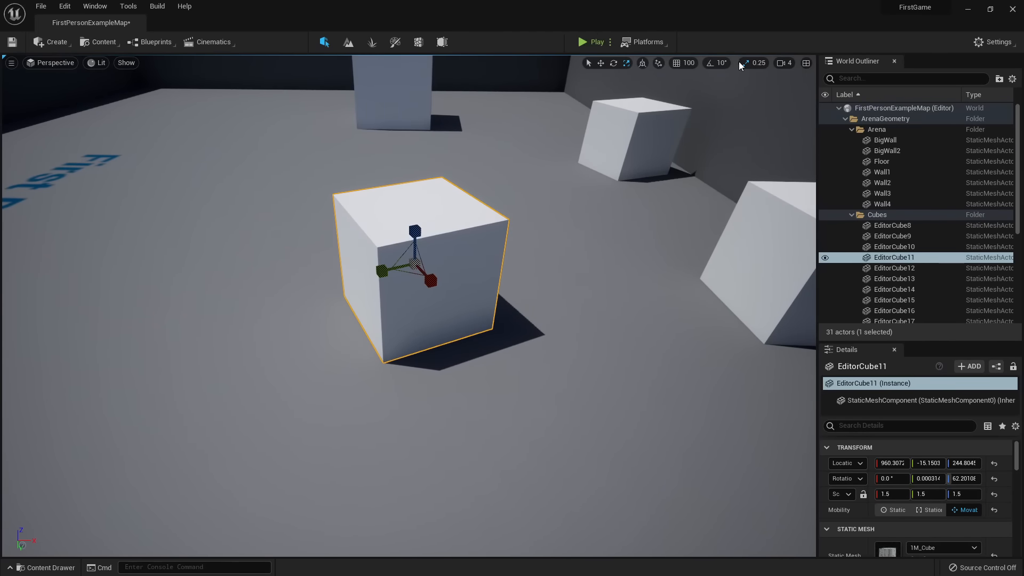
pyautogui.moveTo(415, 263); pyautogui.dragTo(617, 202)
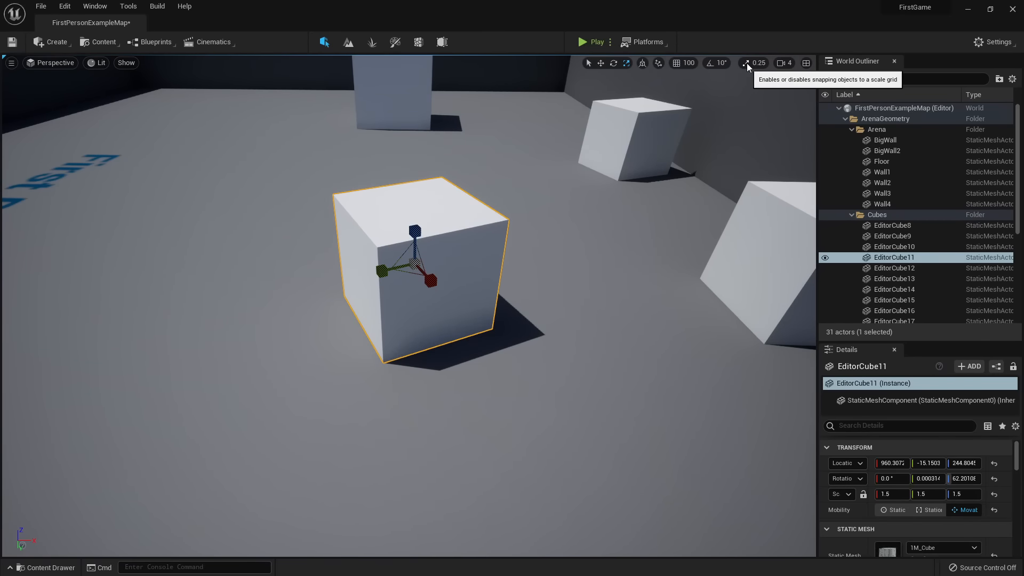
pyautogui.moveTo(416, 266); pyautogui.dragTo(469, 239)
pyautogui.press('s')
pyautogui.moveTo(501, 298); pyautogui.dragTo(538, 263, button='right')
pyautogui.hotkey('ctrl', 'z')
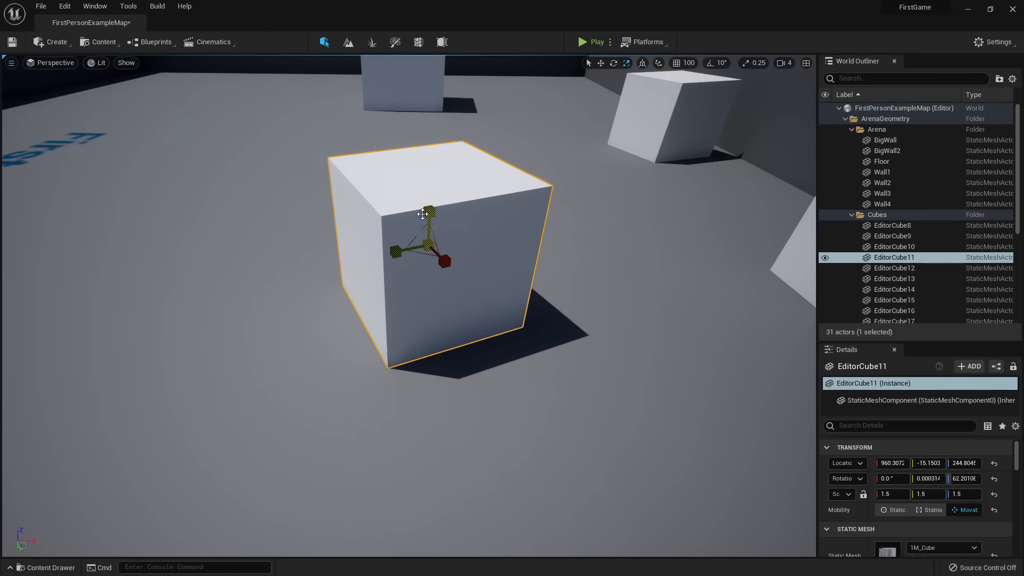
# Scale the cube along the Z axis to about 1.71, and try scaling it along two axes at once and undo that.
pyautogui.moveTo(423, 214)
pyautogui.mouseDown()
pyautogui.moveTo(425, 168)
pyautogui.moveTo(424, 208)
pyautogui.mouseUp()
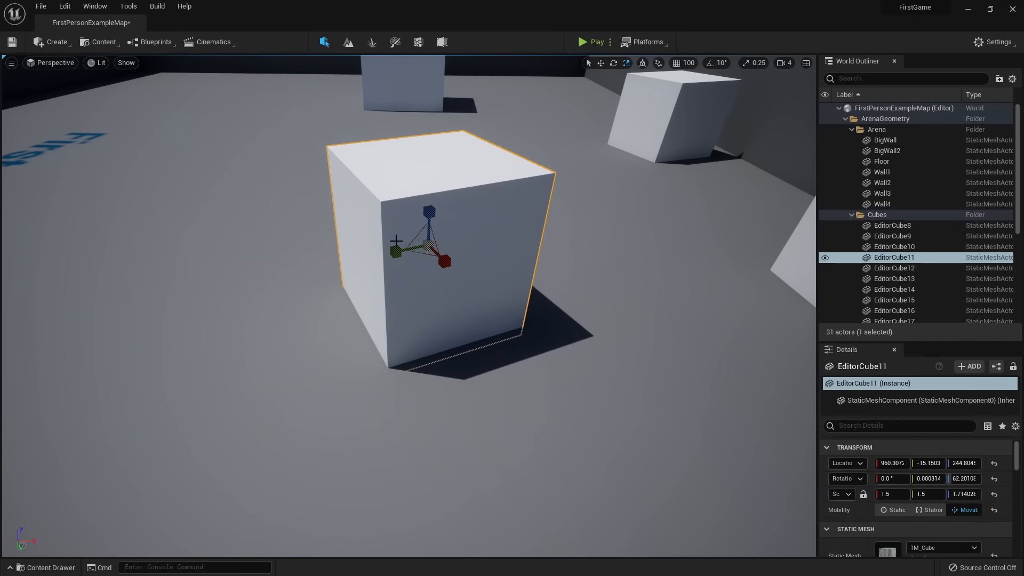
pyautogui.moveTo(414, 238); pyautogui.dragTo(392, 187)
pyautogui.hotkey('ctrl', 'z')
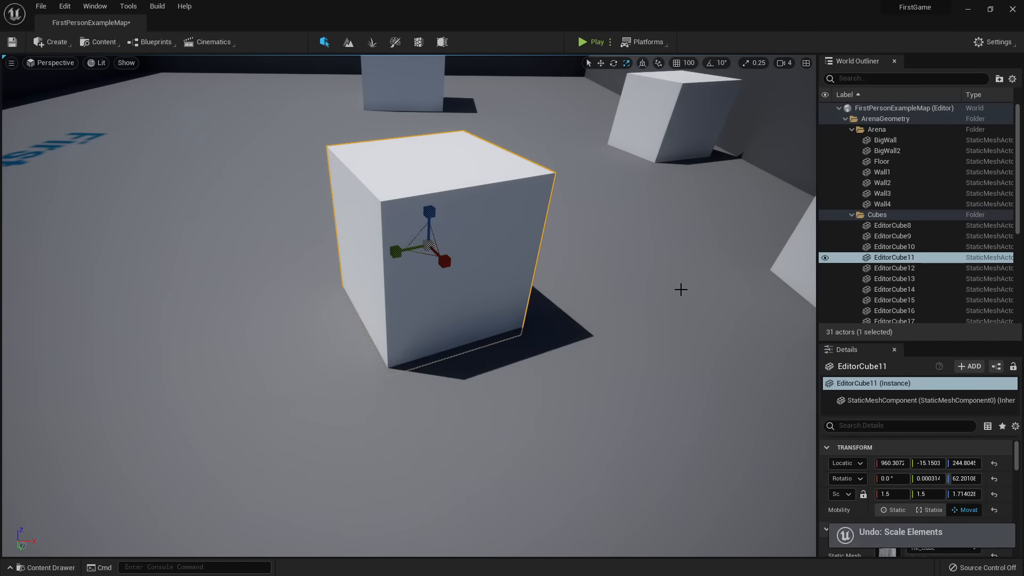
# Try scaling the stretched cube uniformly from its center and undo the change.
pyautogui.press('w')
pyautogui.moveTo(598, 308)
pyautogui.mouseDown(button='right')
pyautogui.moveTo(598, 291)
pyautogui.moveTo(586, 291)
pyautogui.mouseUp(button='right')
pyautogui.press('r')
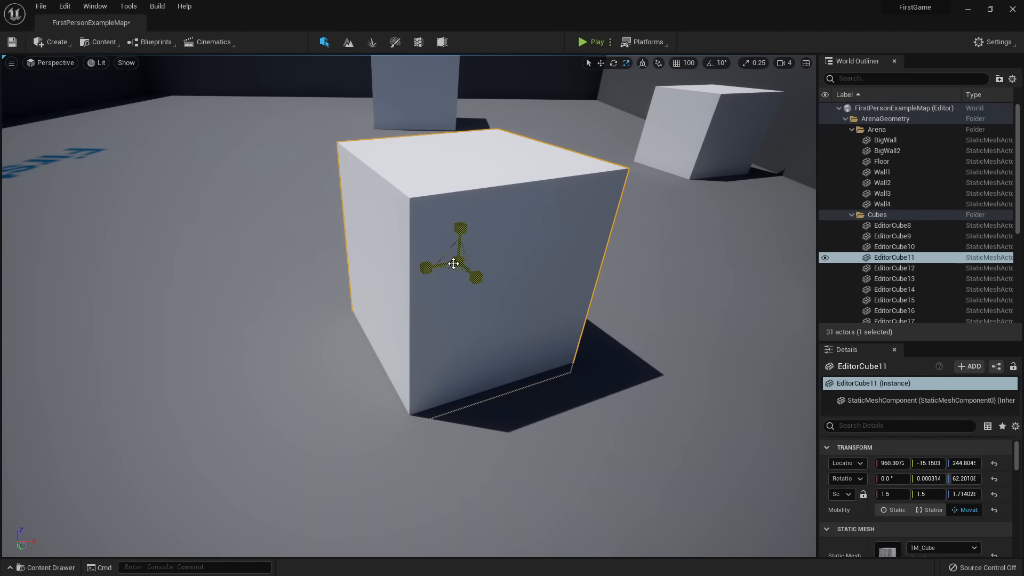
pyautogui.moveTo(457, 260)
pyautogui.mouseDown()
pyautogui.moveTo(453, 270)
pyautogui.moveTo(469, 240)
pyautogui.moveTo(484, 339)
pyautogui.moveTo(464, 251)
pyautogui.mouseUp()
pyautogui.hotkey('ctrl', 'z')
pyautogui.moveTo(538, 291); pyautogui.dragTo(540, 298, button='right')
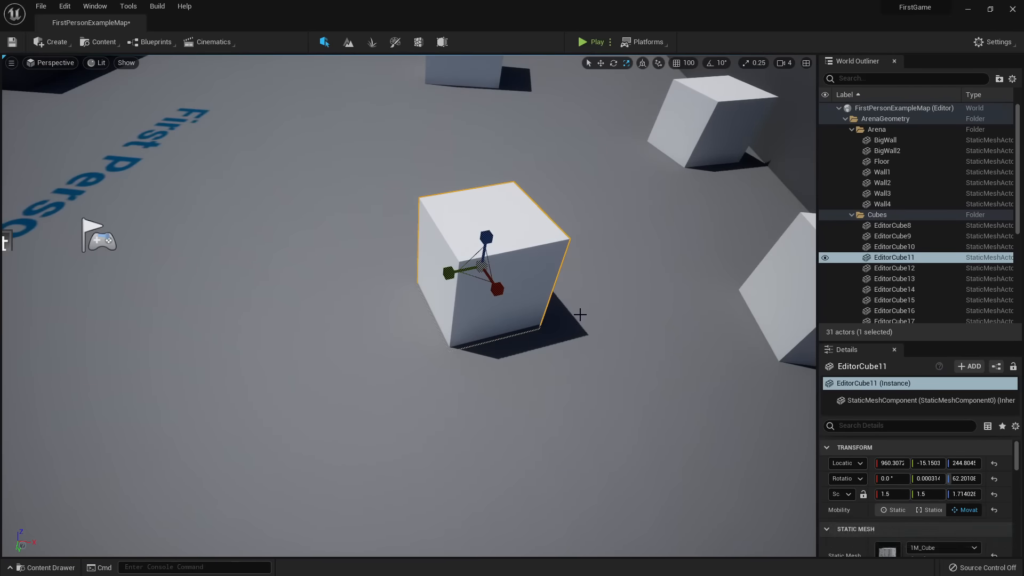
# Move the cube to about X 867, Y 3 and rotate it to about 69 degrees around the Z axis.
pyautogui.press('w')
pyautogui.moveTo(497, 274); pyautogui.dragTo(451, 300)
pyautogui.press('e')
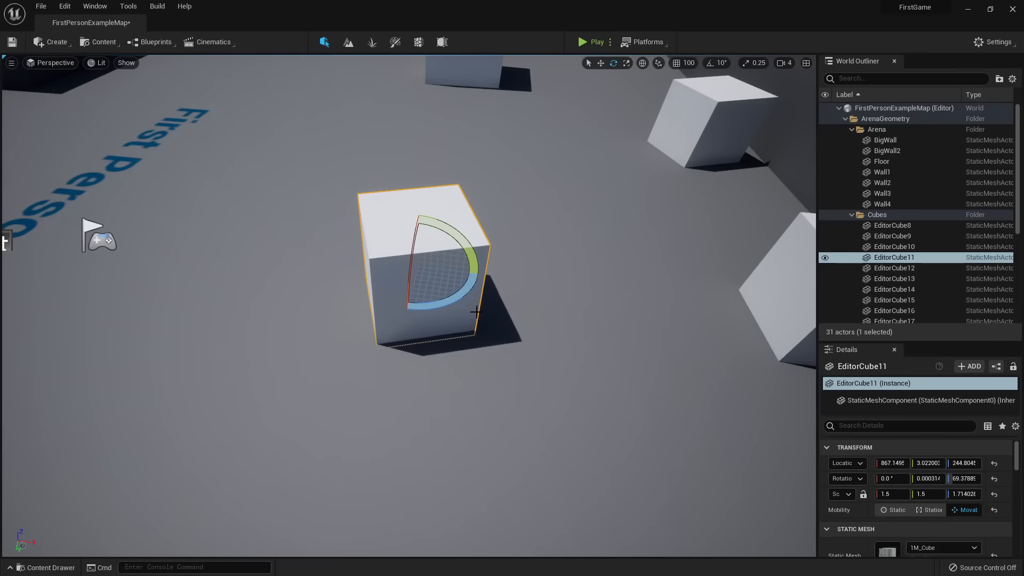
# Scale the cube up on all axes to about 1.57, 1.57, 1.78, and return to the move tool.
pyautogui.press('r')
pyautogui.moveTo(418, 267)
pyautogui.mouseDown()
pyautogui.moveTo(405, 273)
pyautogui.moveTo(440, 255)
pyautogui.moveTo(416, 267)
pyautogui.mouseUp()
pyautogui.press('w')
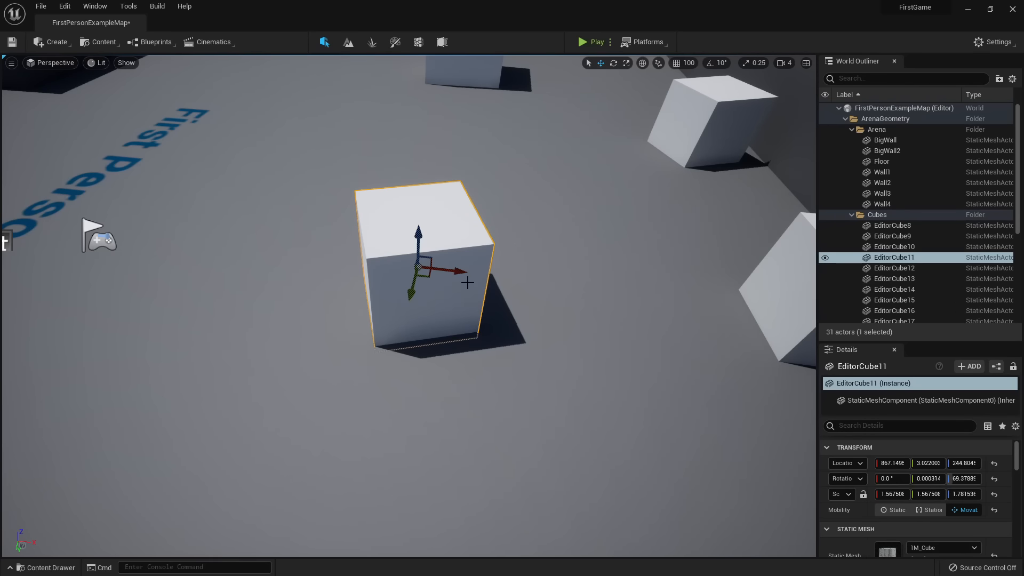
# Duplicate the cube twice along the Y axis, placing the copies at about Y 203 and Y 428.
pyautogui.press('a')
pyautogui.moveTo(467, 282); pyautogui.dragTo(516, 293, button='right')
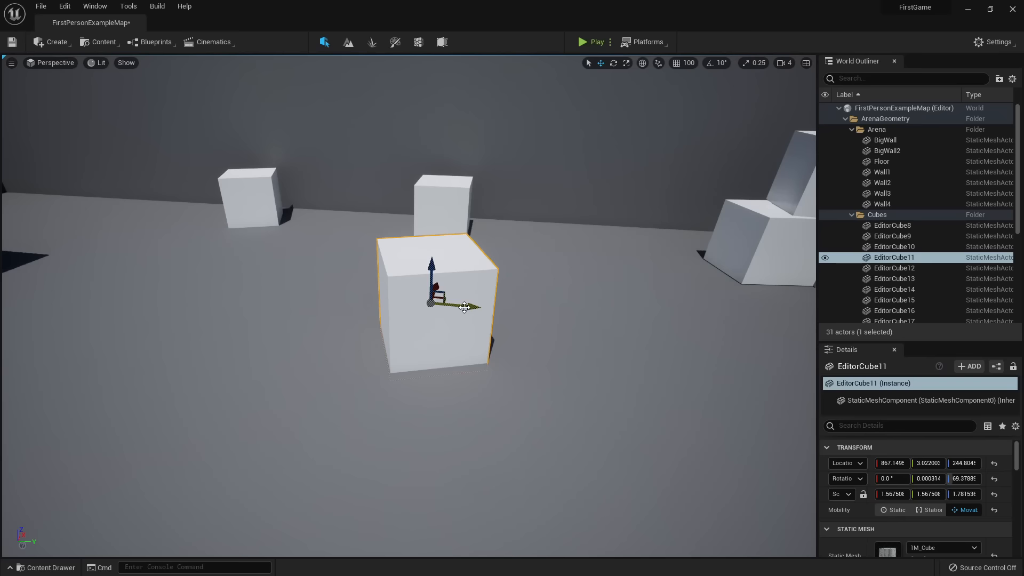
pyautogui.keyDown('alt'); pyautogui.moveTo(463, 307); pyautogui.dragTo(494, 320); pyautogui.keyUp('alt')
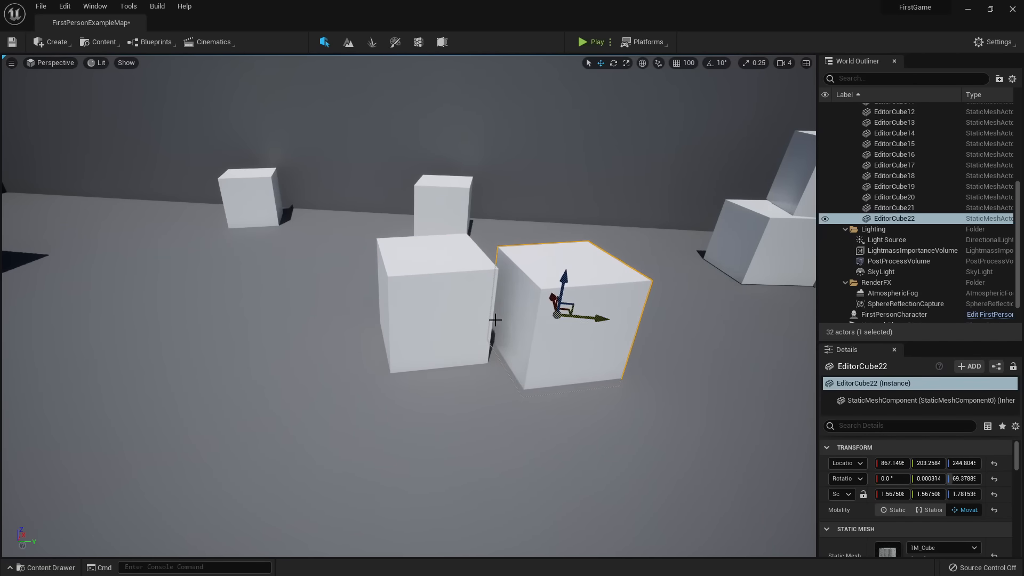
pyautogui.press('d')
pyautogui.moveTo(495, 320)
pyautogui.mouseDown(button='right')
pyautogui.moveTo(505, 316)
pyautogui.moveTo(496, 320)
pyautogui.mouseUp(button='right')
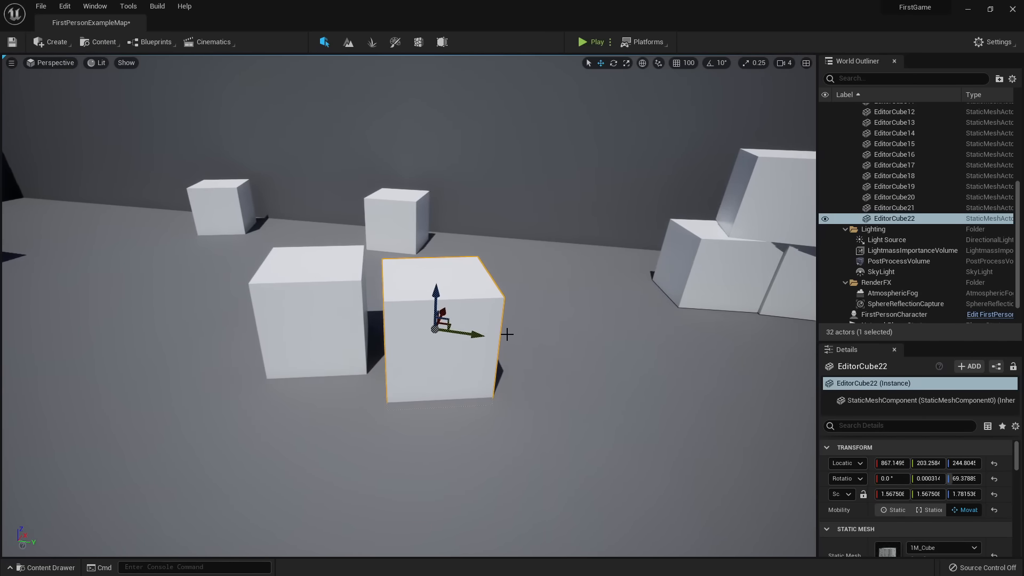
pyautogui.keyDown('alt'); pyautogui.moveTo(495, 335); pyautogui.dragTo(636, 350); pyautogui.keyUp('alt')
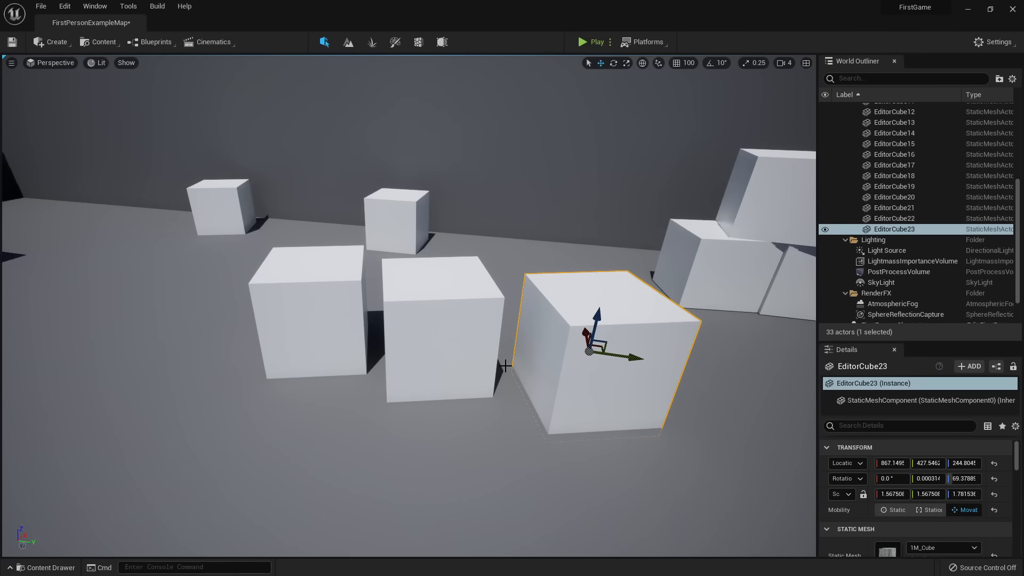
pyautogui.moveTo(505, 366); pyautogui.dragTo(519, 350, button='right')
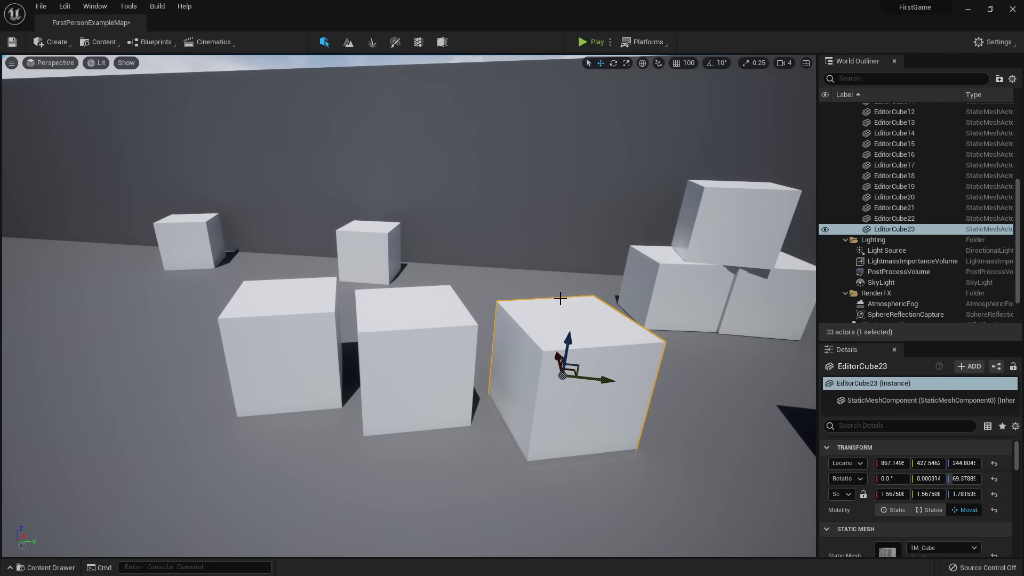
# Delete both duplicated cubes and look back across the arena.
pyautogui.press('Delete')
pyautogui.click(421, 310)
pyautogui.press('Delete')
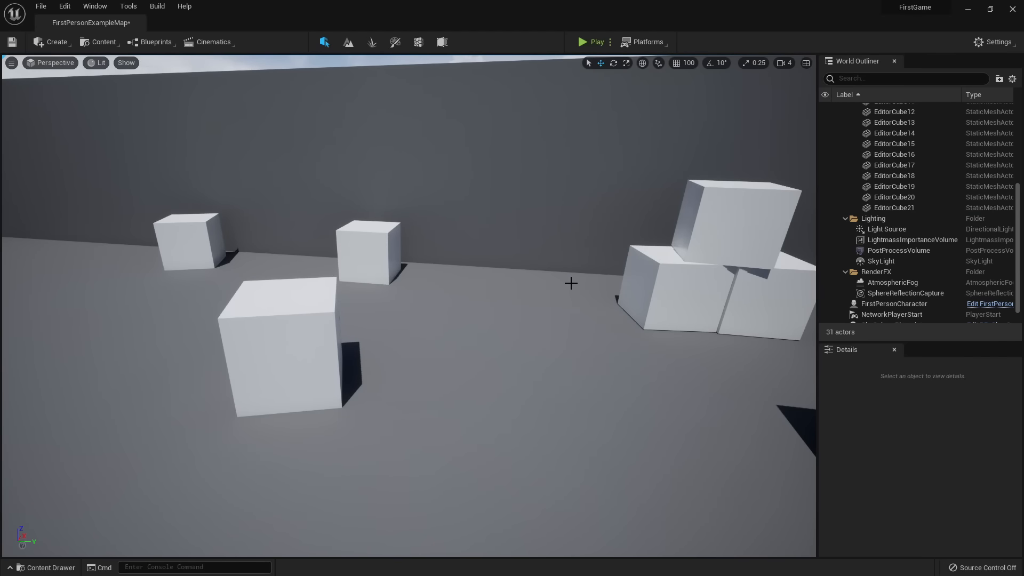
pyautogui.moveTo(613, 288); pyautogui.dragTo(352, 328, button='right')
pyautogui.moveTo(64, 243); pyautogui.dragTo(88, 249, button='right')
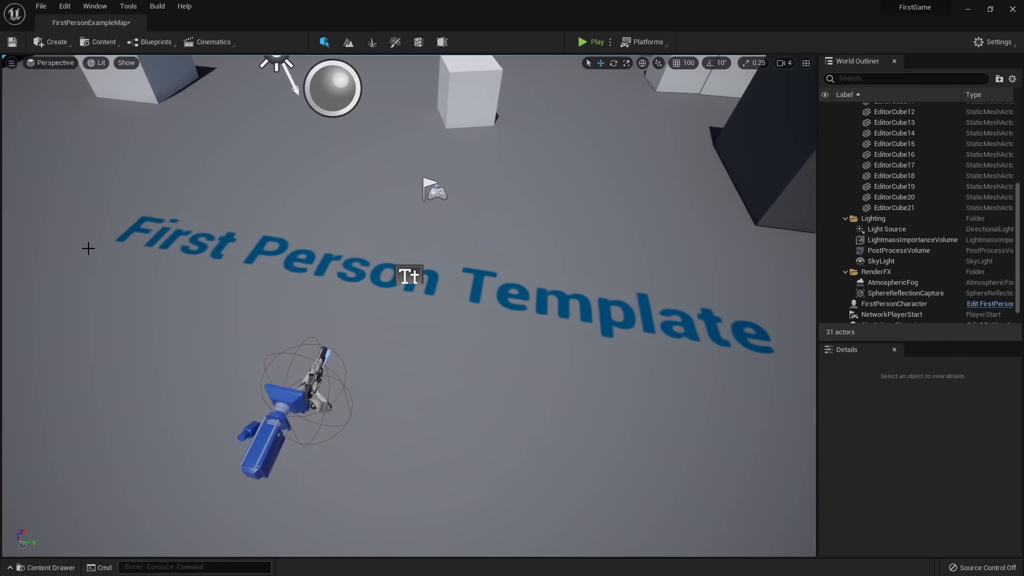
# Delete the First Person Template text label from the arena floor.
pyautogui.click(419, 268)
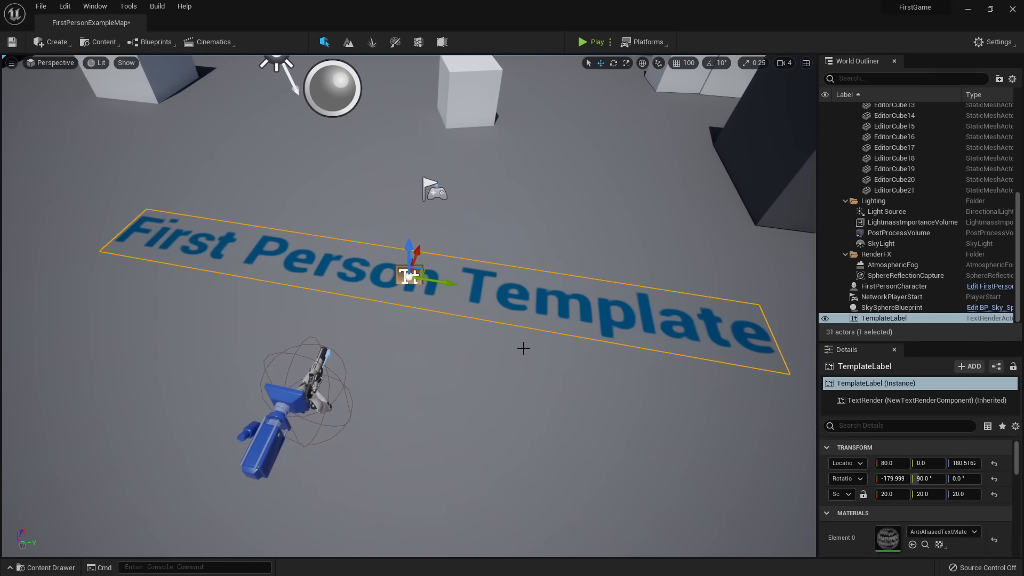
pyautogui.press('Delete')
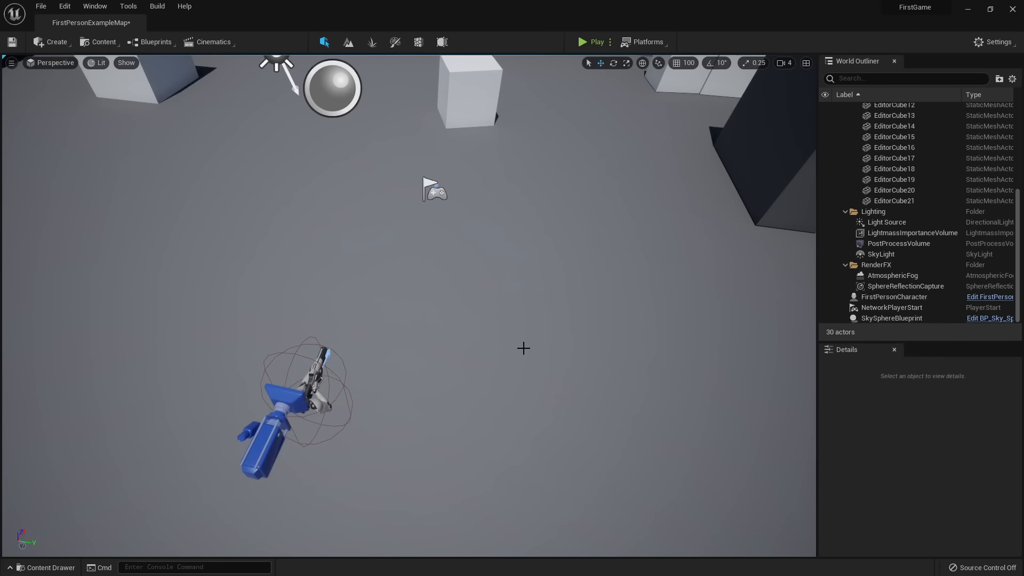
pyautogui.moveTo(590, 383); pyautogui.dragTo(592, 320, button='right')
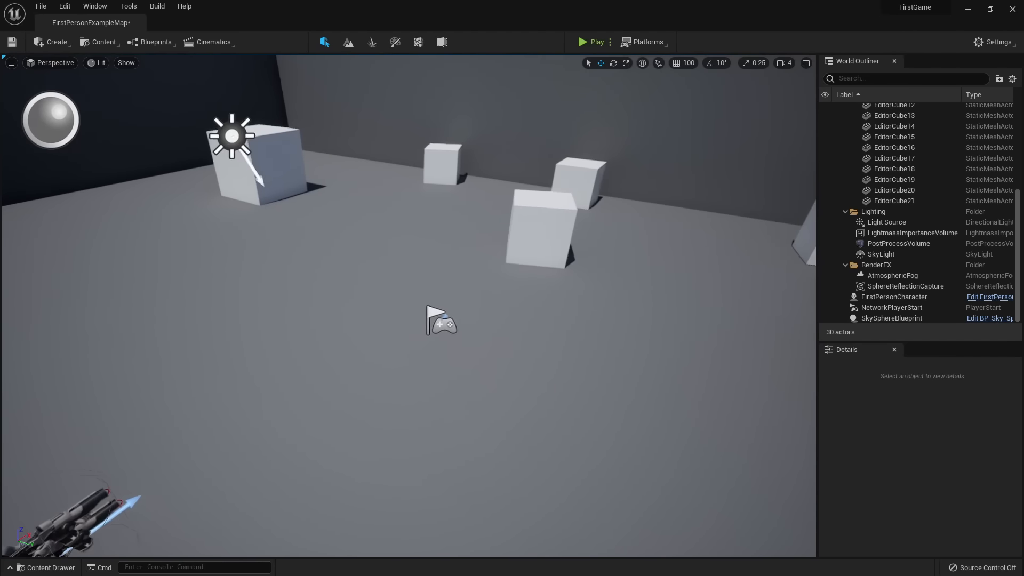
# Add a sphere shape to the middle of the arena at about X 113, Y 233, Z 291.
pyautogui.click(56, 43)
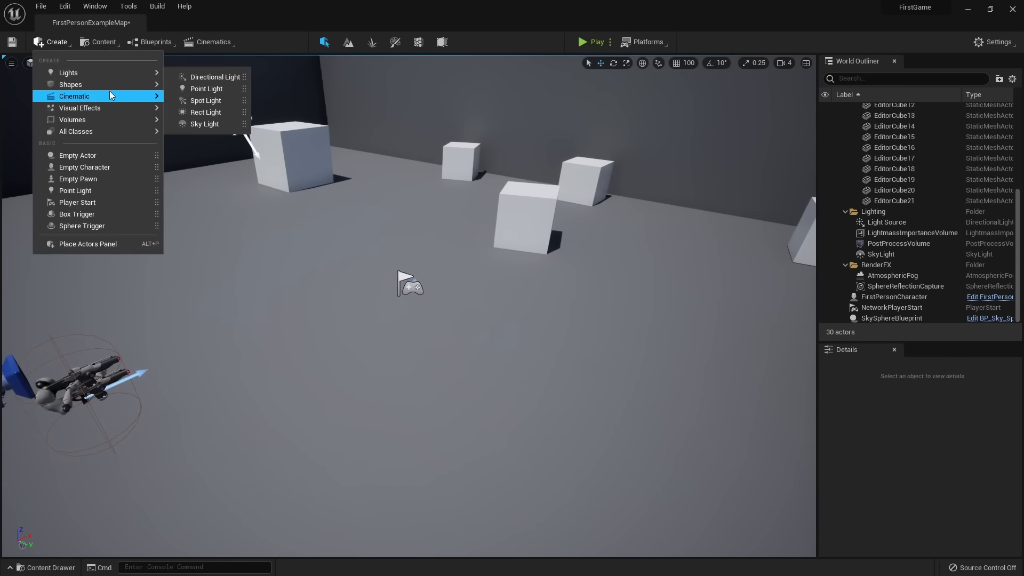
pyautogui.moveTo(106, 84)
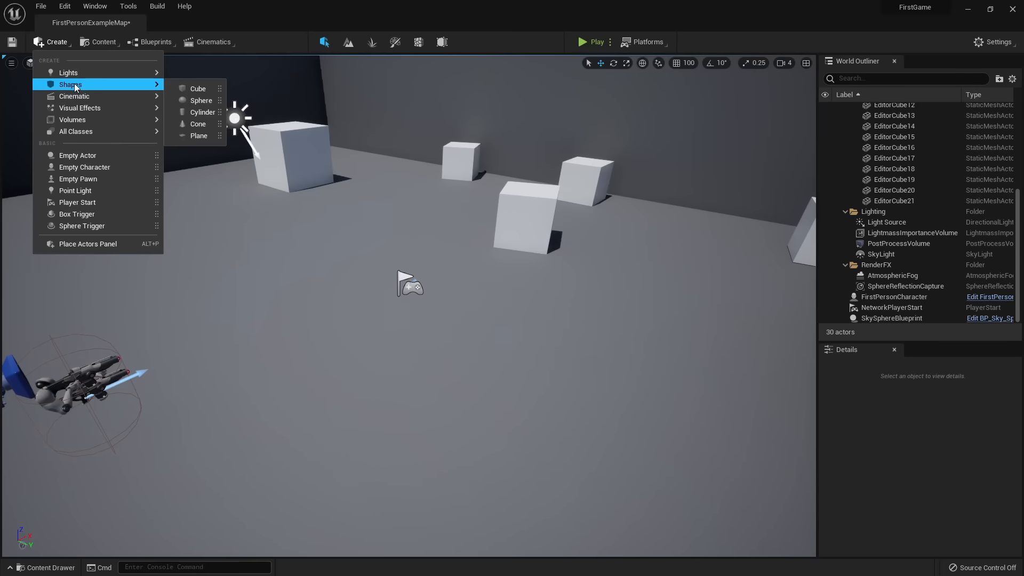
pyautogui.moveTo(220, 101); pyautogui.dragTo(423, 341)
# Add a point light beside the sphere and raise it to about Z 424.
pyautogui.click(54, 41)
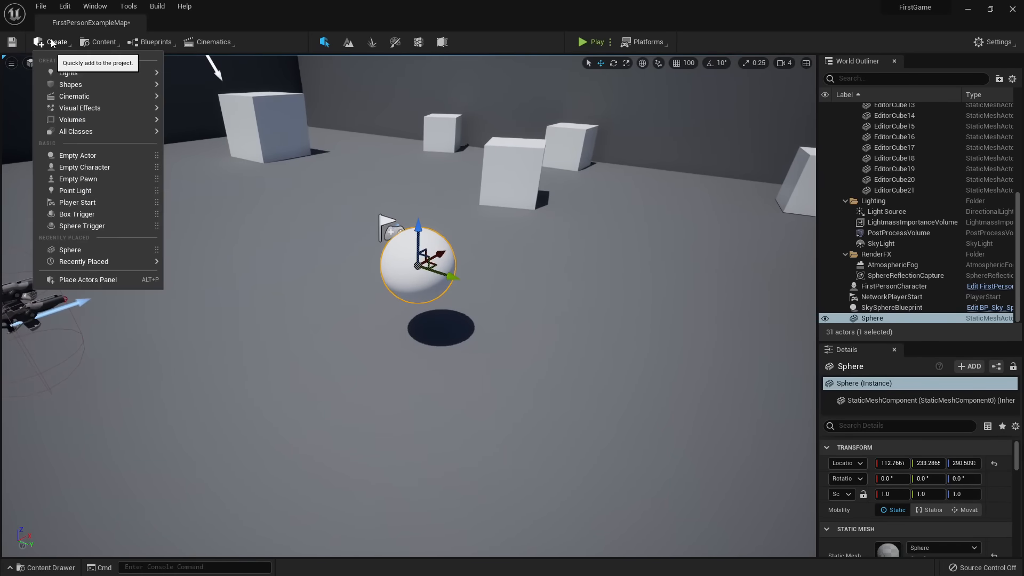
pyautogui.moveTo(78, 72)
pyautogui.moveTo(213, 89); pyautogui.dragTo(522, 303)
pyautogui.moveTo(490, 268); pyautogui.dragTo(506, 127)
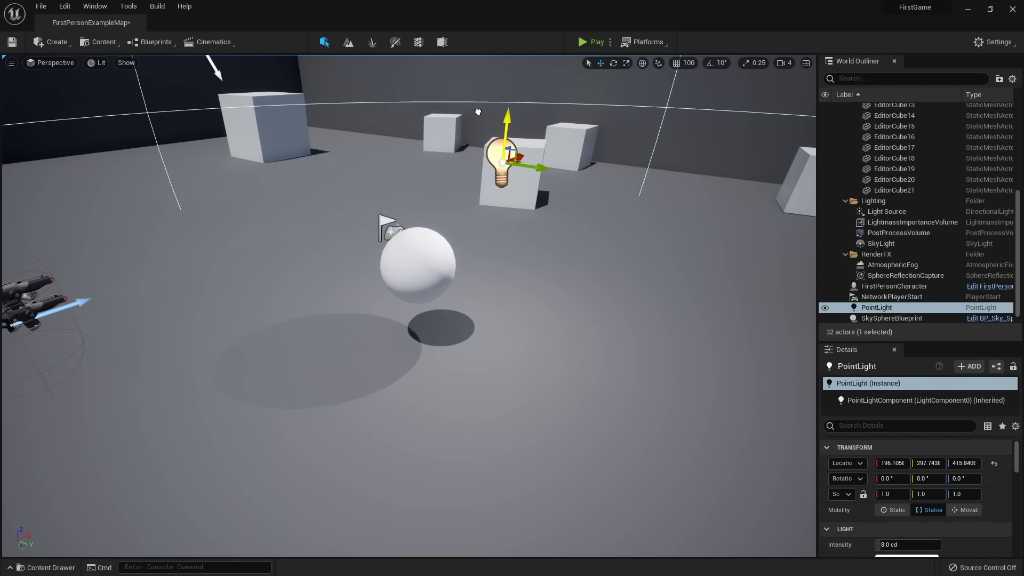
pyautogui.click(54, 42)
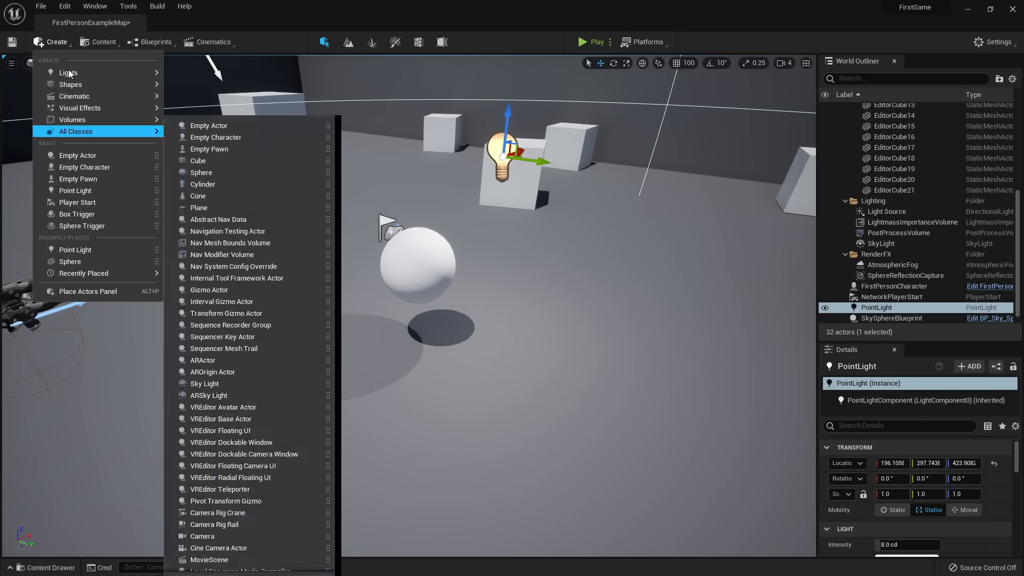
pyautogui.moveTo(88, 120)
pyautogui.rightClick(528, 168)
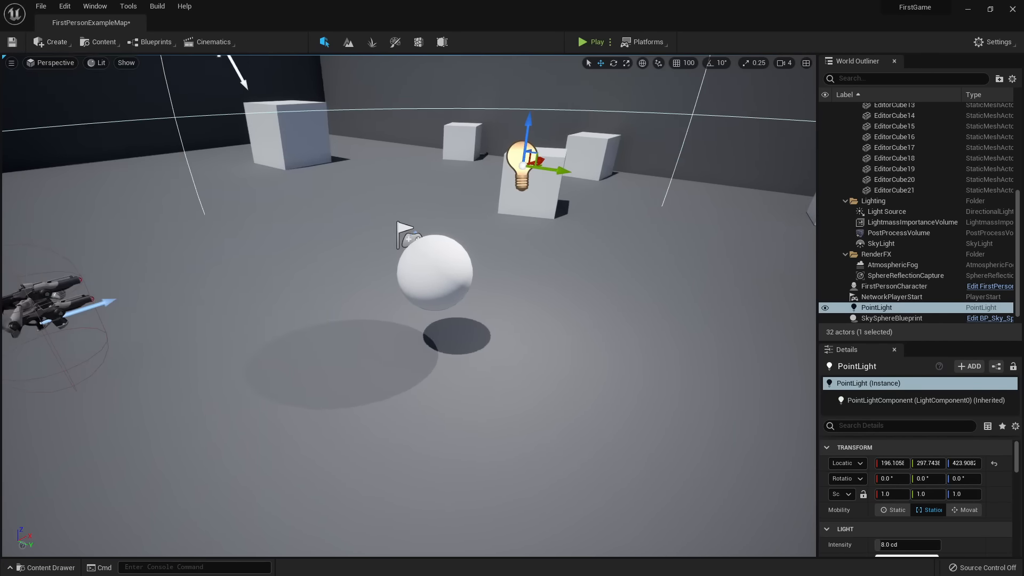
# Delete the point light and the sphere from the level.
pyautogui.click(523, 161)
pyautogui.press('Delete')
pyautogui.click(466, 242)
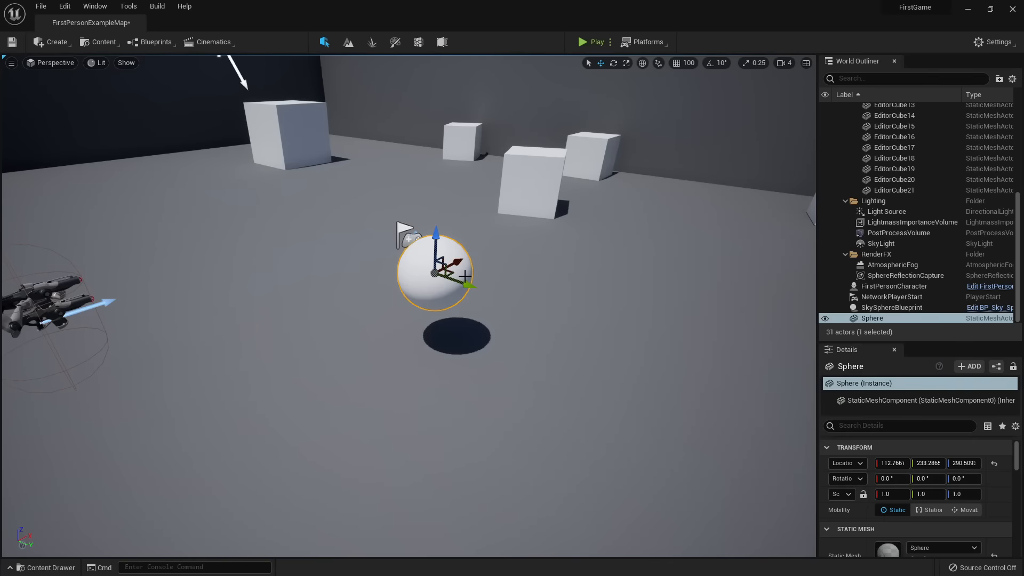
pyautogui.press('Delete')
# Place the SK_FPGun mesh from the FPWeapon Mesh folder into the level and raise it to about Z 280.
pyautogui.hotkey('ctrl', 'space')
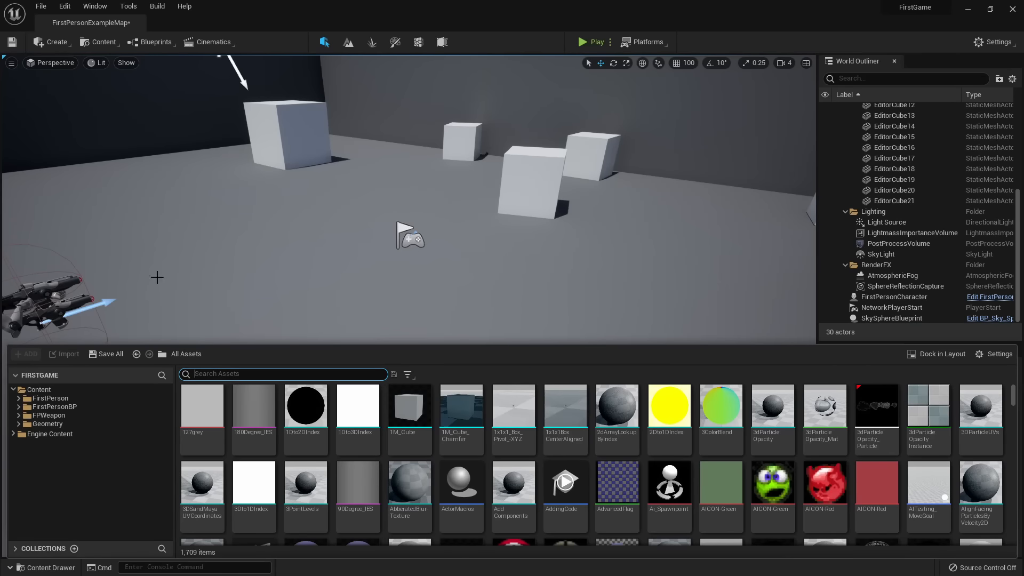
pyautogui.click(50, 398)
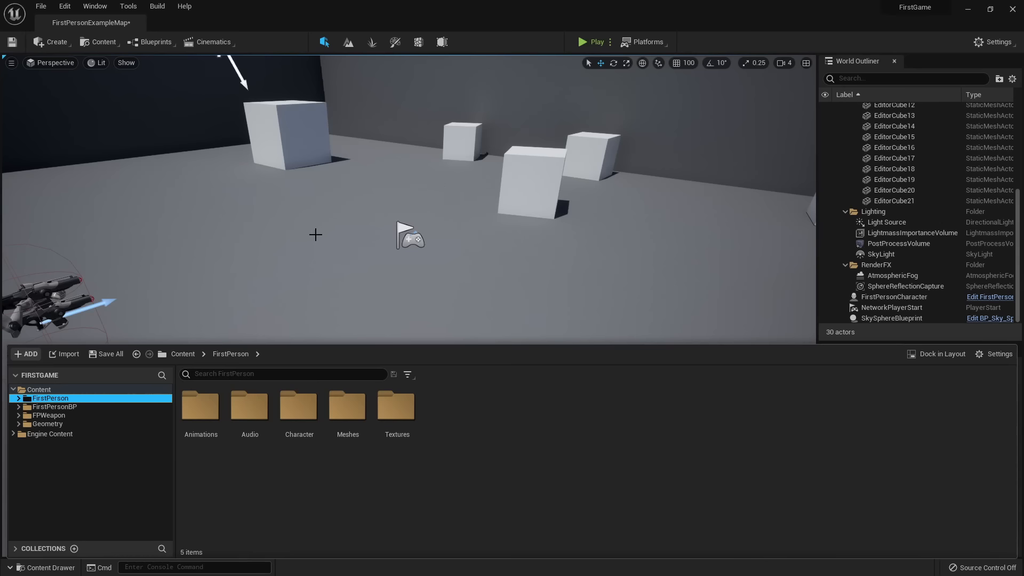
pyautogui.click(56, 416)
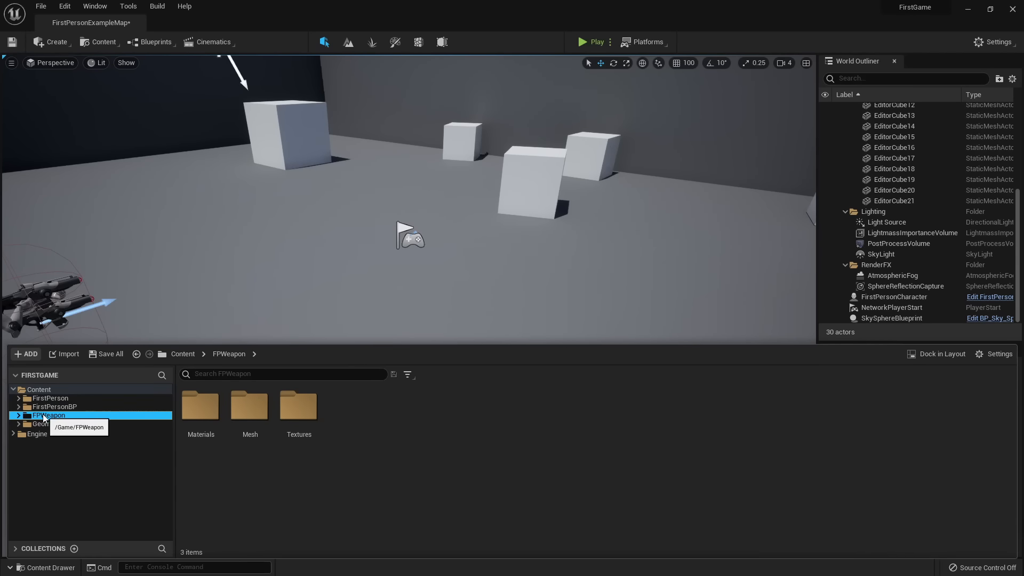
pyautogui.doubleClick(249, 408)
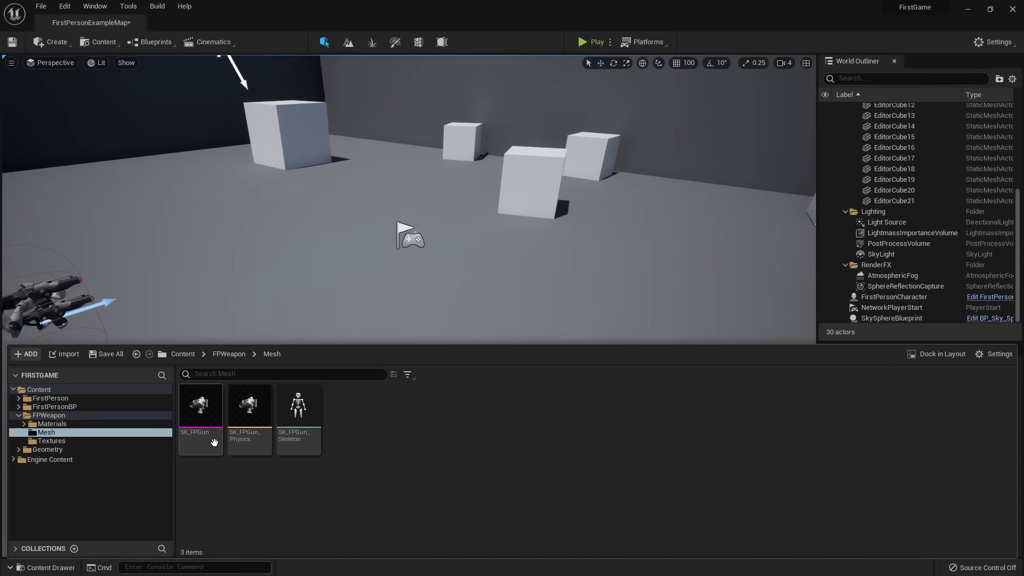
pyautogui.moveTo(214, 442); pyautogui.dragTo(274, 249)
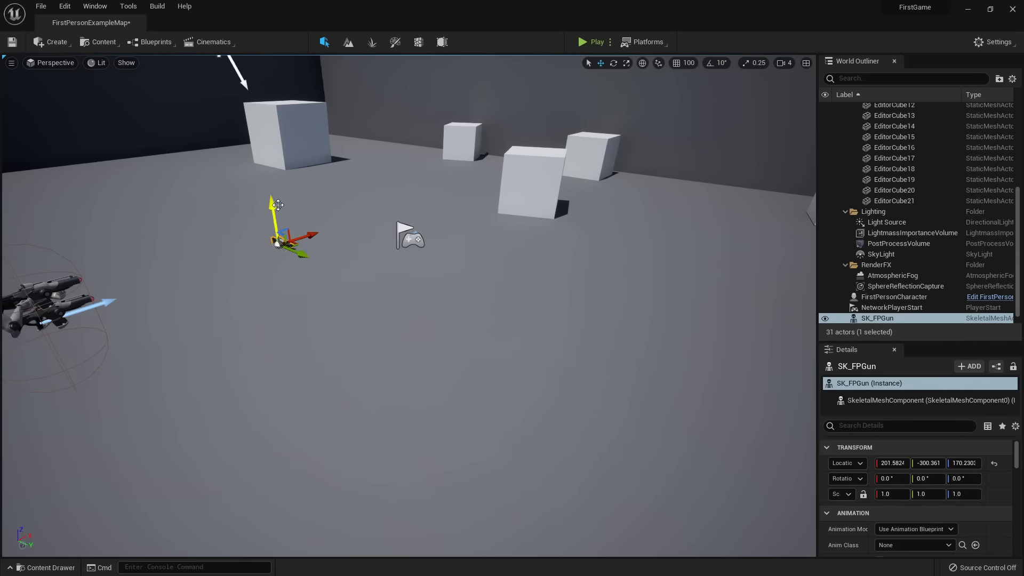
# Play-test the level with the floating gun, end the session and delete the gun.
pyautogui.click(591, 42)
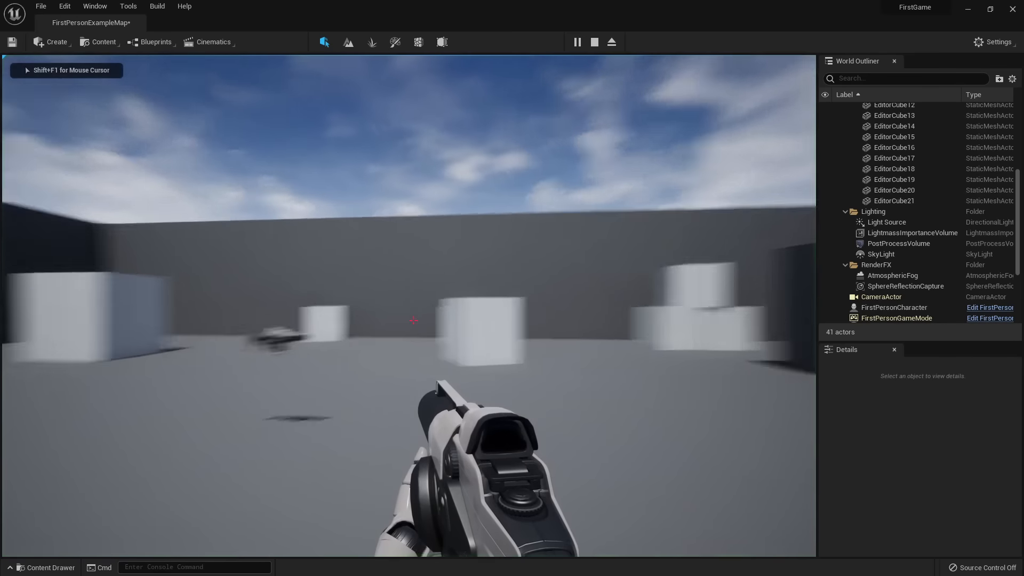
pyautogui.press('Escape')
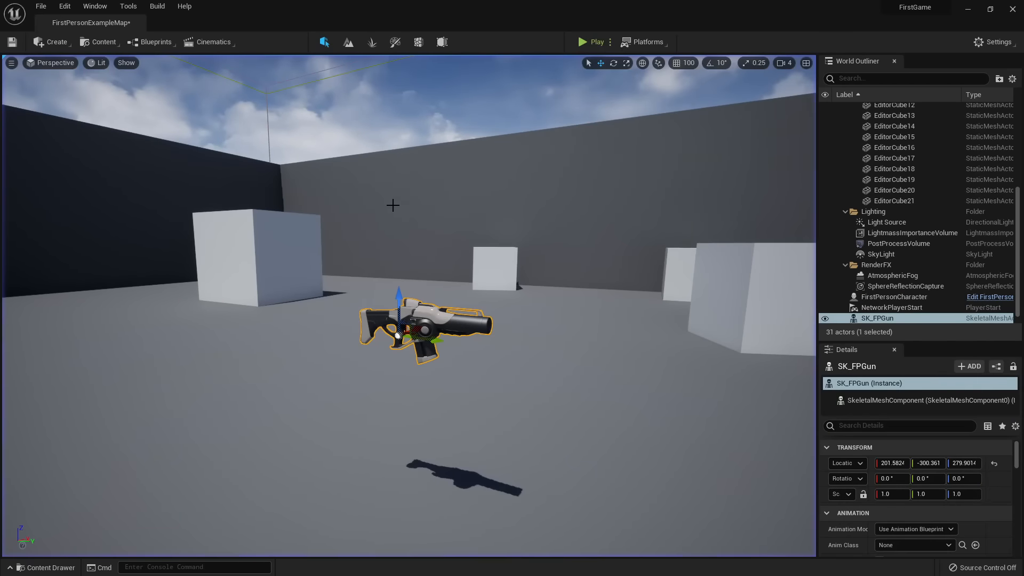
pyautogui.hotkey('ctrl', 'space')
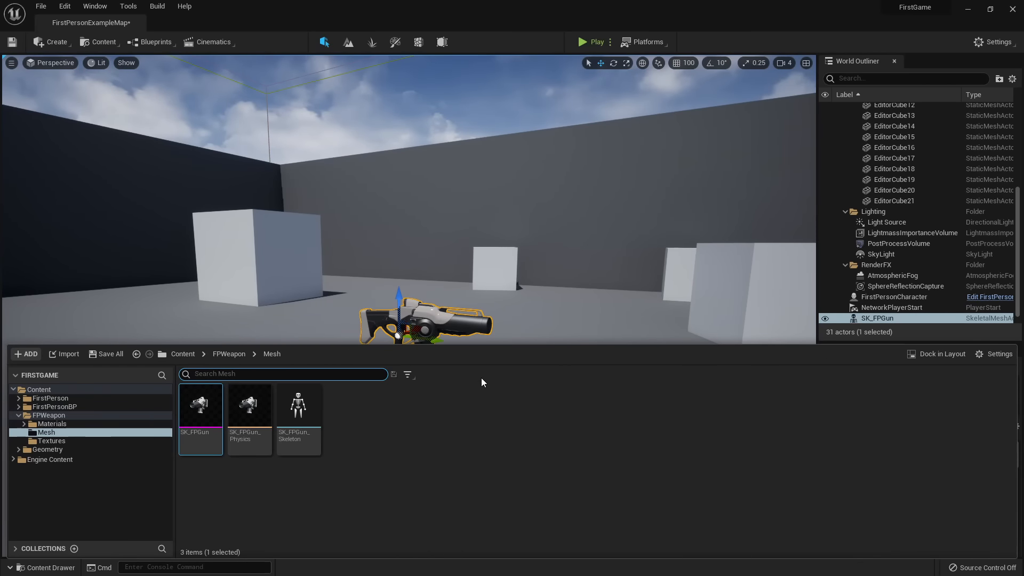
pyautogui.click(440, 317)
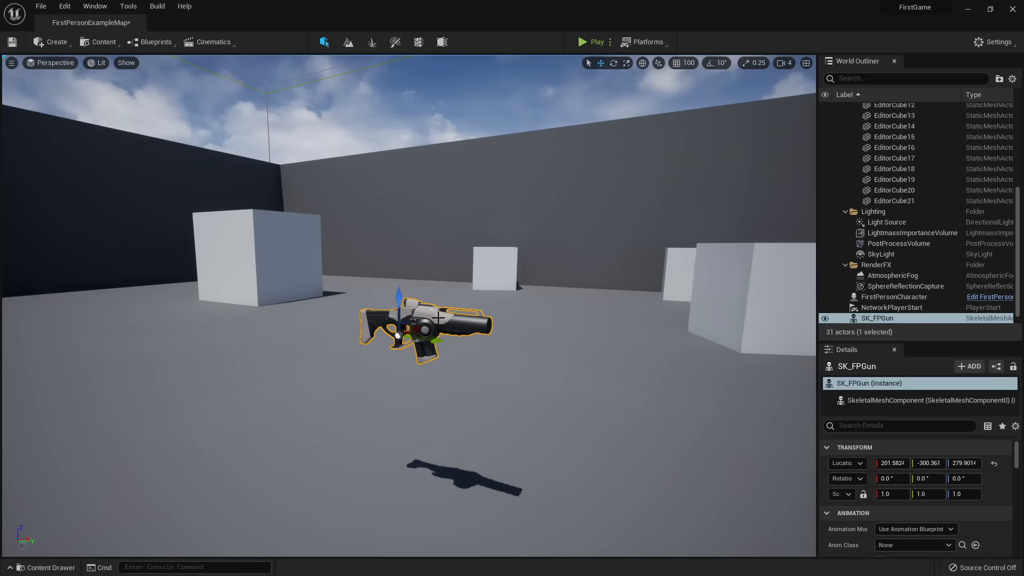
pyautogui.press('Delete')
# Select the first-person character in the level and locate its Blueprint asset in the project content.
pyautogui.moveTo(345, 316); pyautogui.dragTo(431, 396)
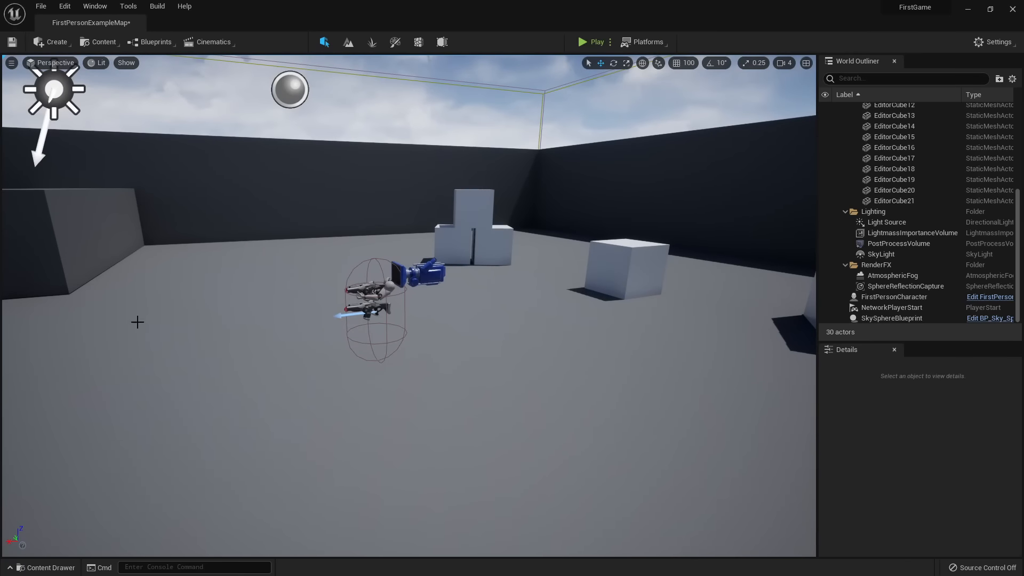
pyautogui.hotkey('ctrl', 'space')
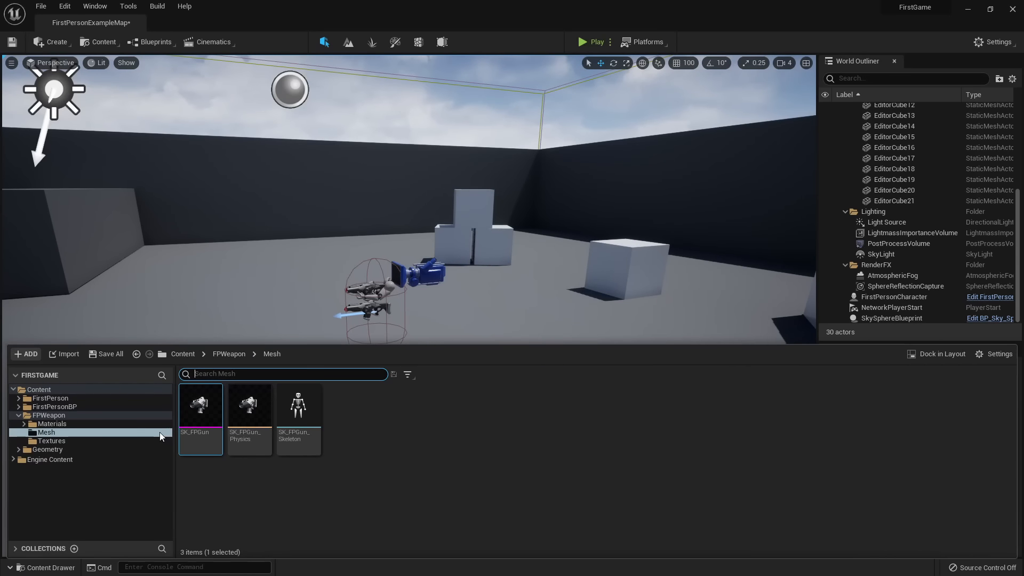
pyautogui.press('w')
pyautogui.moveTo(309, 266)
pyautogui.mouseDown(button='right')
pyautogui.moveTo(312, 277)
pyautogui.moveTo(328, 261)
pyautogui.mouseUp(button='right')
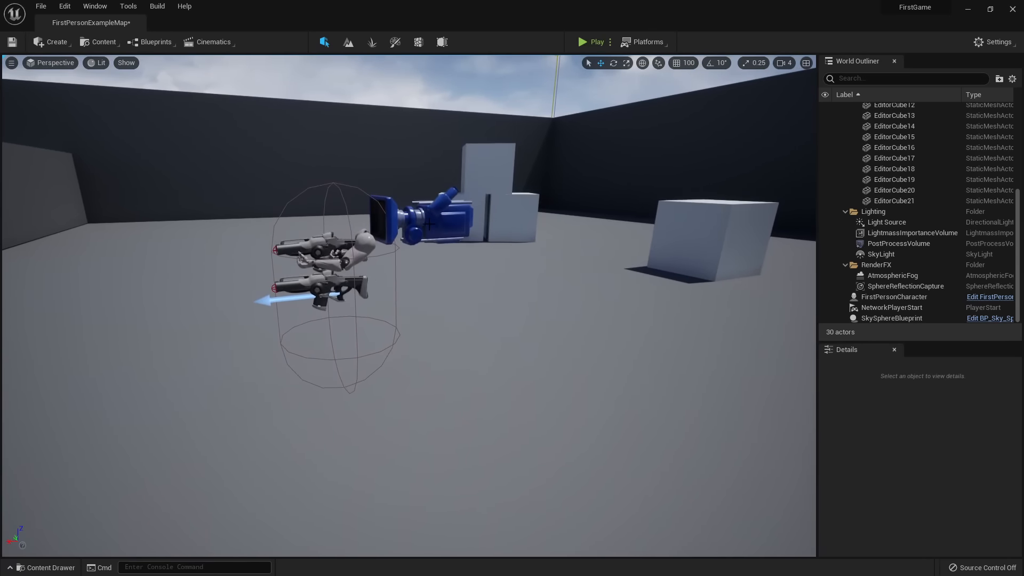
pyautogui.click(440, 198)
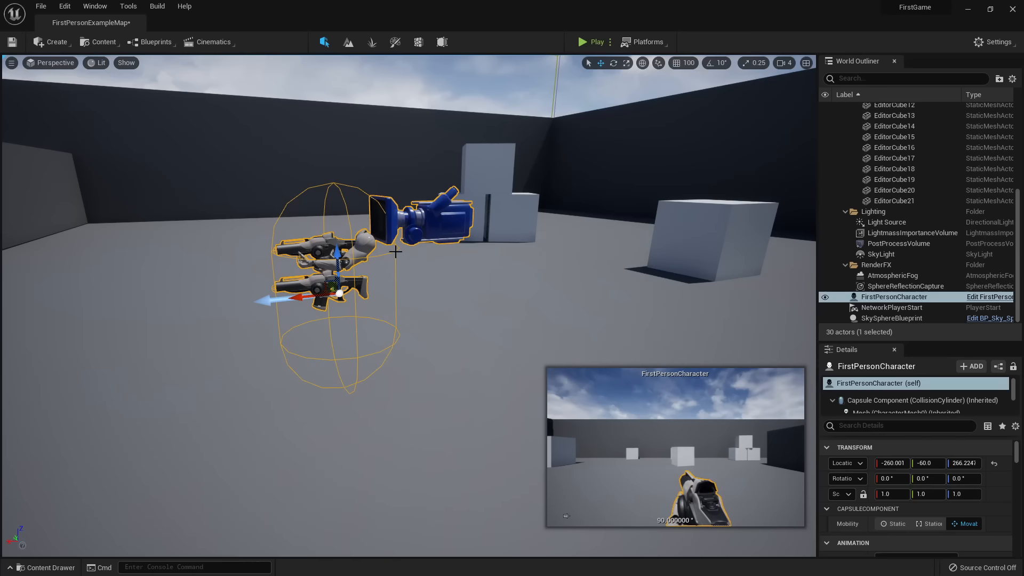
pyautogui.hotkey('ctrl', 'space')
pyautogui.hotkey('ctrl', 'space')
pyautogui.hotkey('ctrl', 'b')
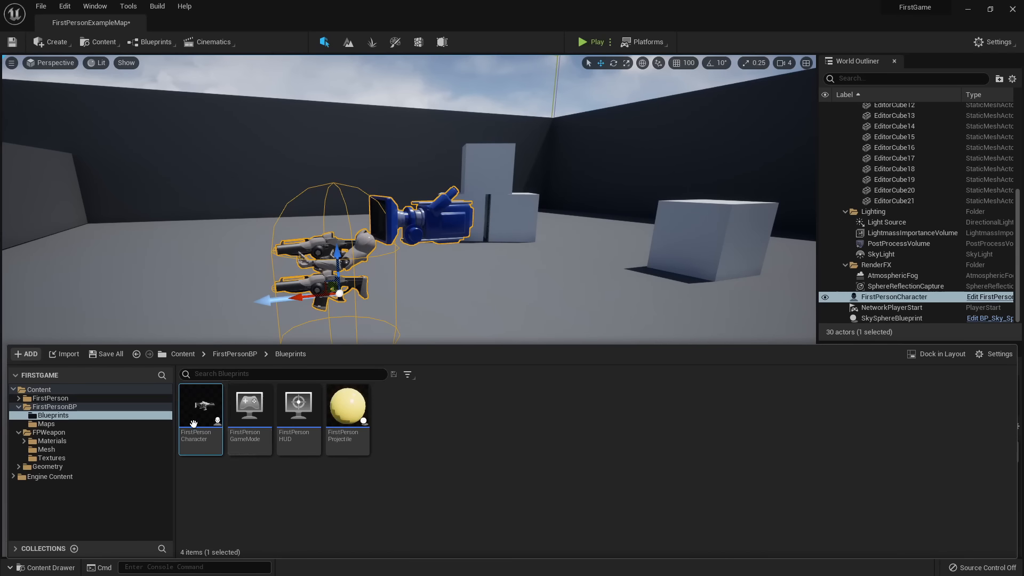
# Place a second FirstPersonCharacter Blueprint at about X -58, Y 431 in the arena, and delete it again.
pyautogui.moveTo(202, 420)
pyautogui.moveTo(202, 420); pyautogui.dragTo(152, 243)
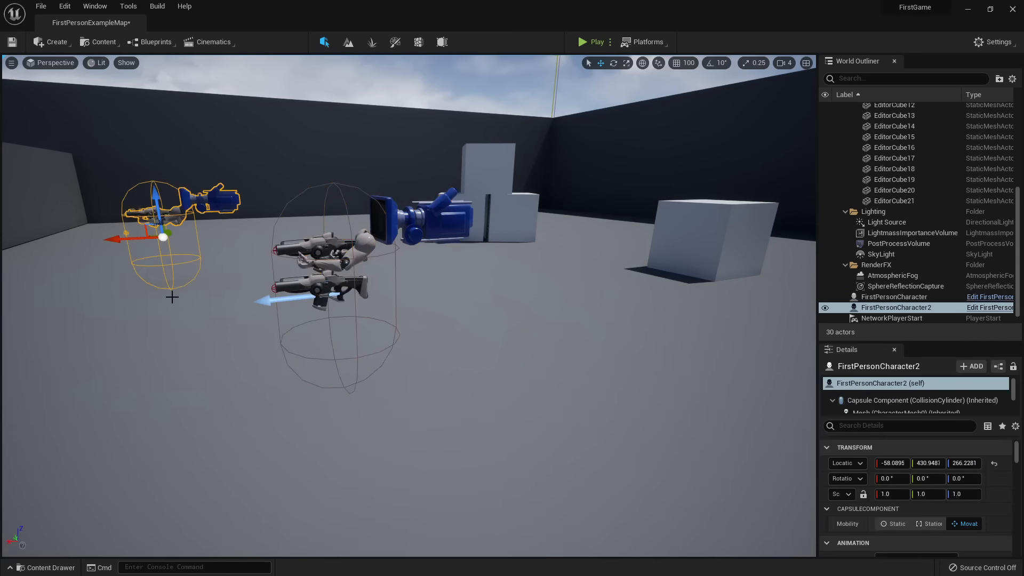
pyautogui.press('s')
pyautogui.moveTo(185, 224)
pyautogui.mouseDown(button='right')
pyautogui.moveTo(208, 228)
pyautogui.moveTo(185, 224)
pyautogui.mouseUp(button='right')
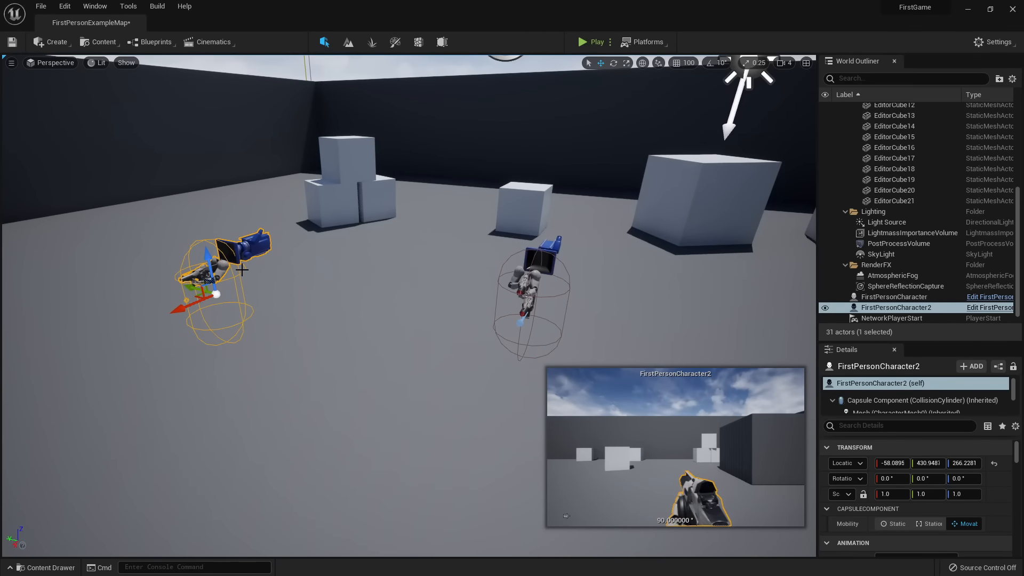
pyautogui.press('Delete')
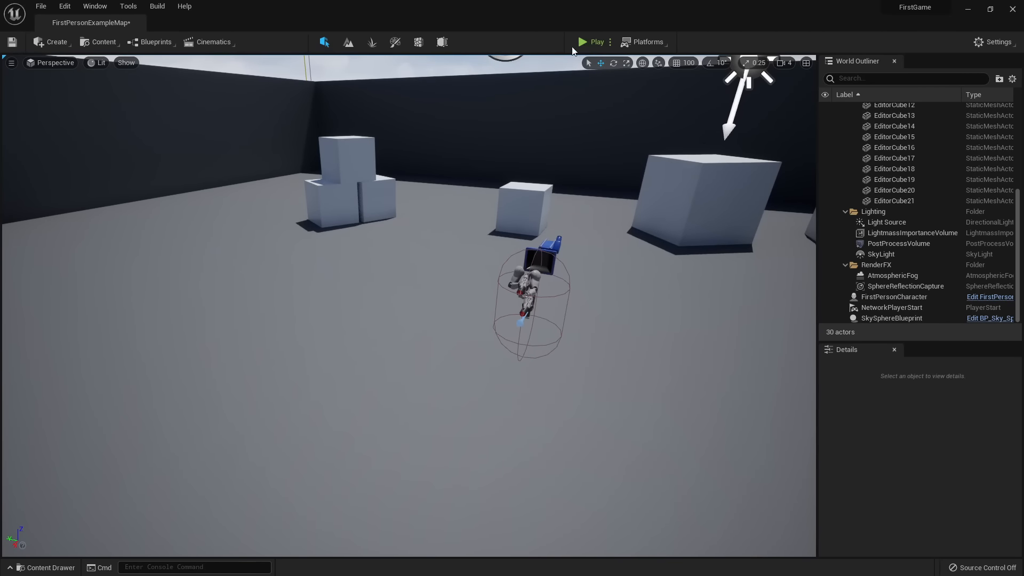
# Play-test the level with the single remaining character and end the play session.
pyautogui.press('s')
pyautogui.moveTo(503, 186); pyautogui.dragTo(535, 160, button='right')
pyautogui.press('w')
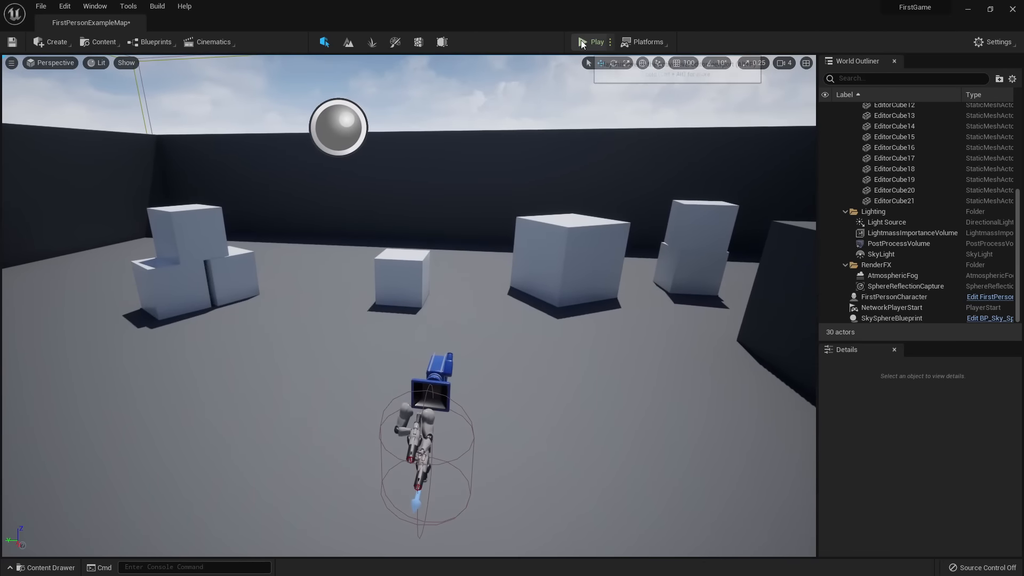
pyautogui.moveTo(472, 313); pyautogui.dragTo(472, 330, button='right')
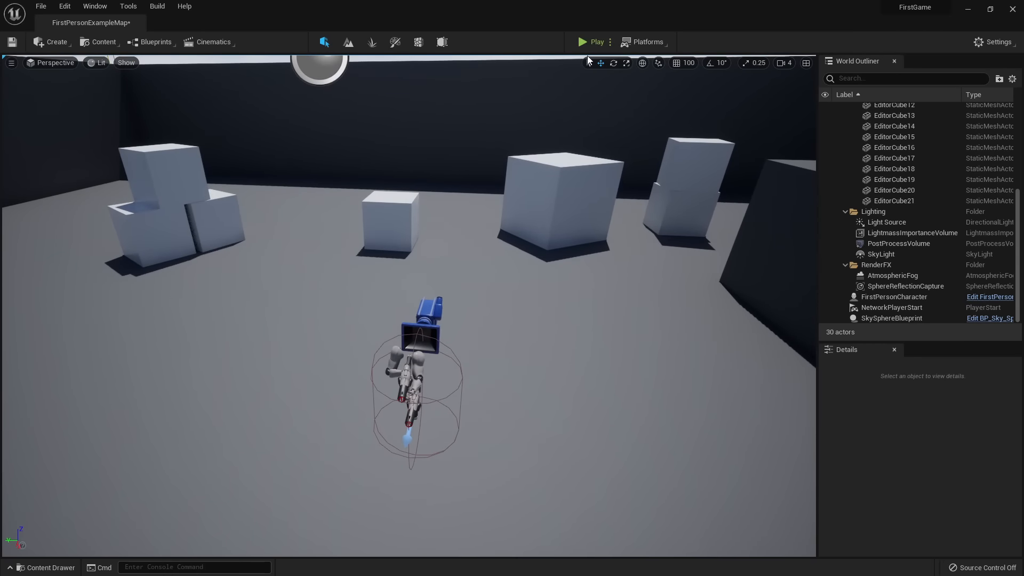
pyautogui.click(592, 41)
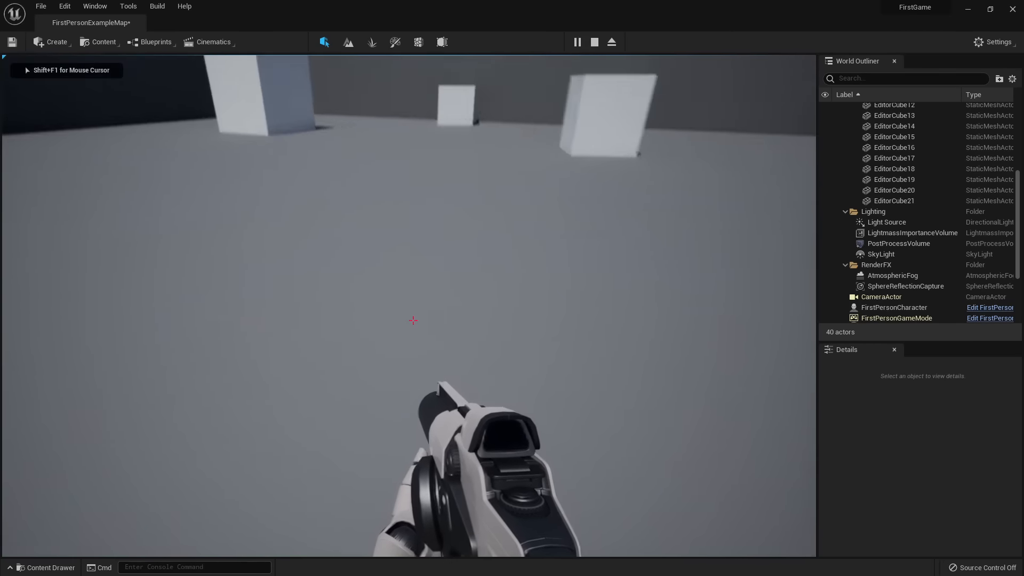
pyautogui.press('Escape')
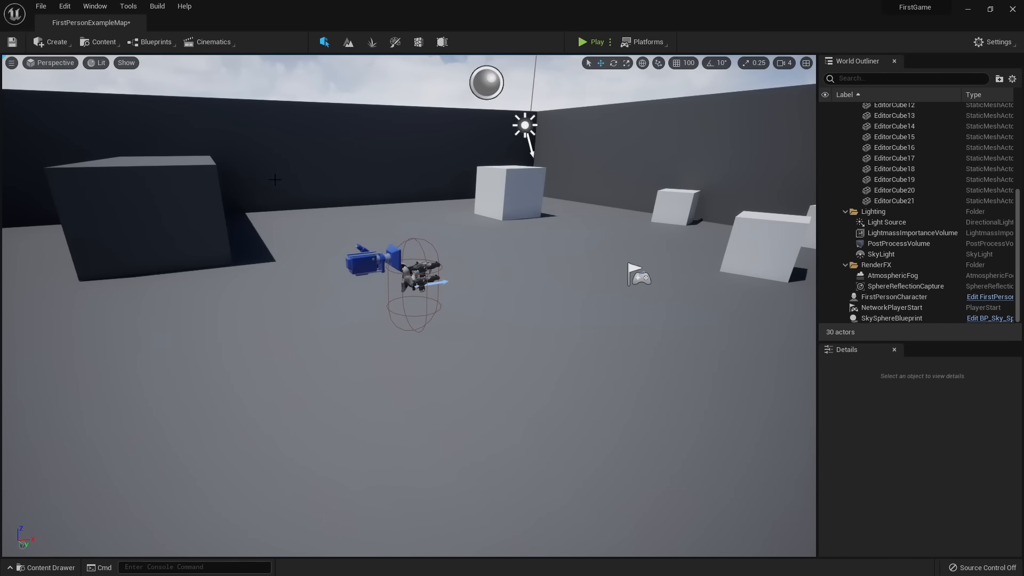
# Browse the project content to the Meshes folder inside Geometry.
pyautogui.moveTo(275, 179); pyautogui.dragTo(275, 183, button='right')
pyautogui.hotkey('ctrl', 'space')
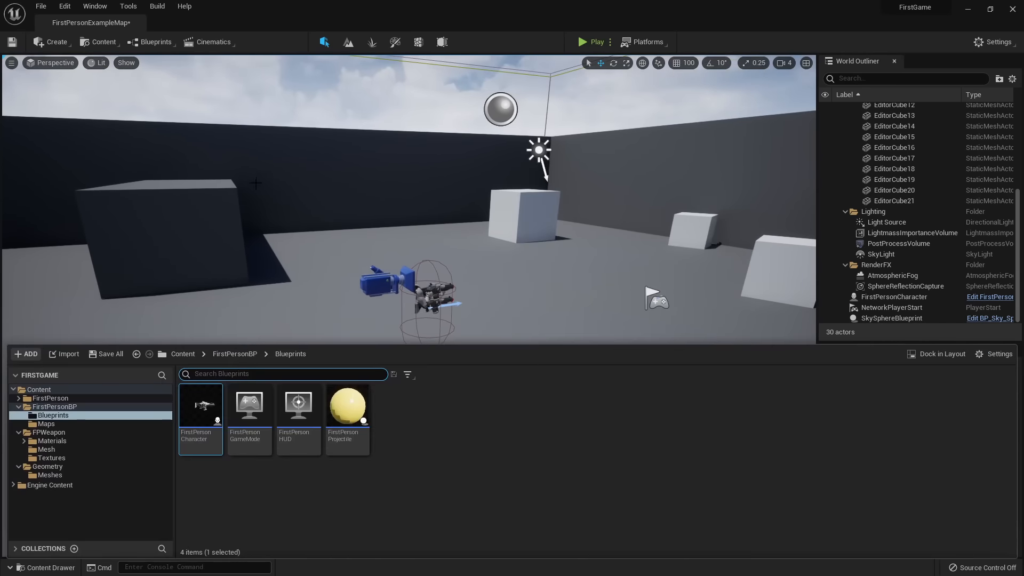
pyautogui.click(43, 389)
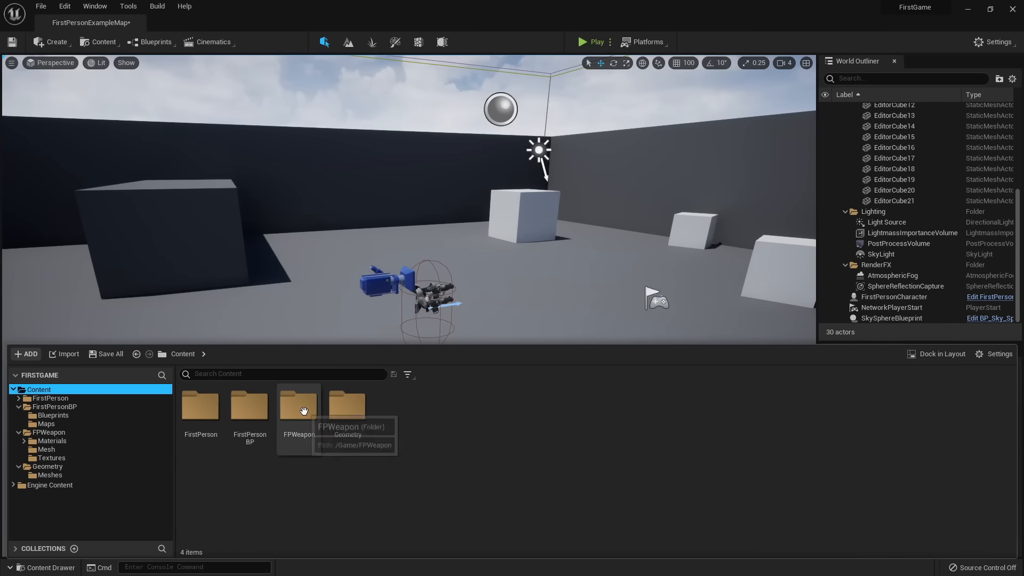
pyautogui.click(416, 497)
pyautogui.doubleClick(346, 408)
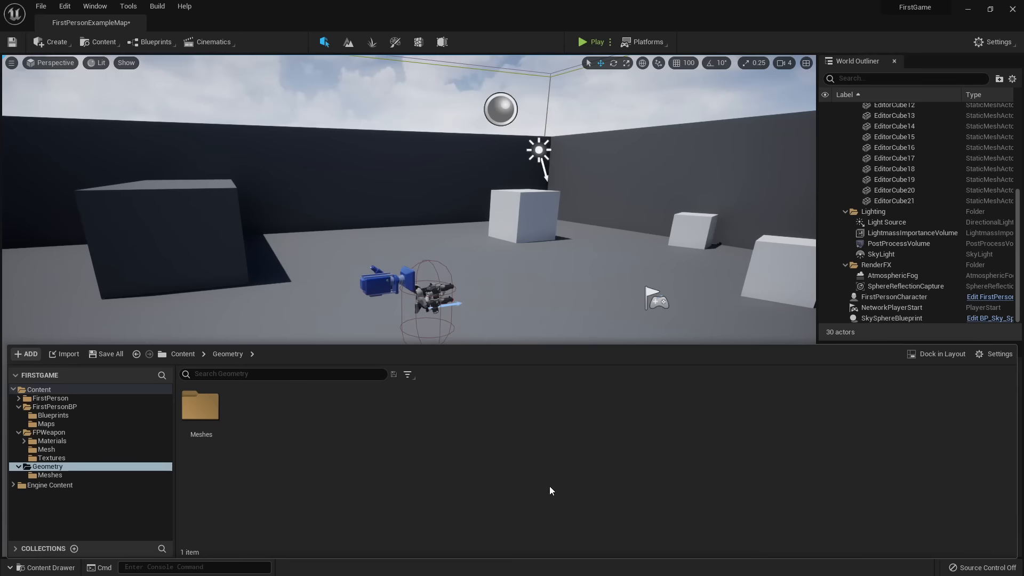
pyautogui.doubleClick(196, 413)
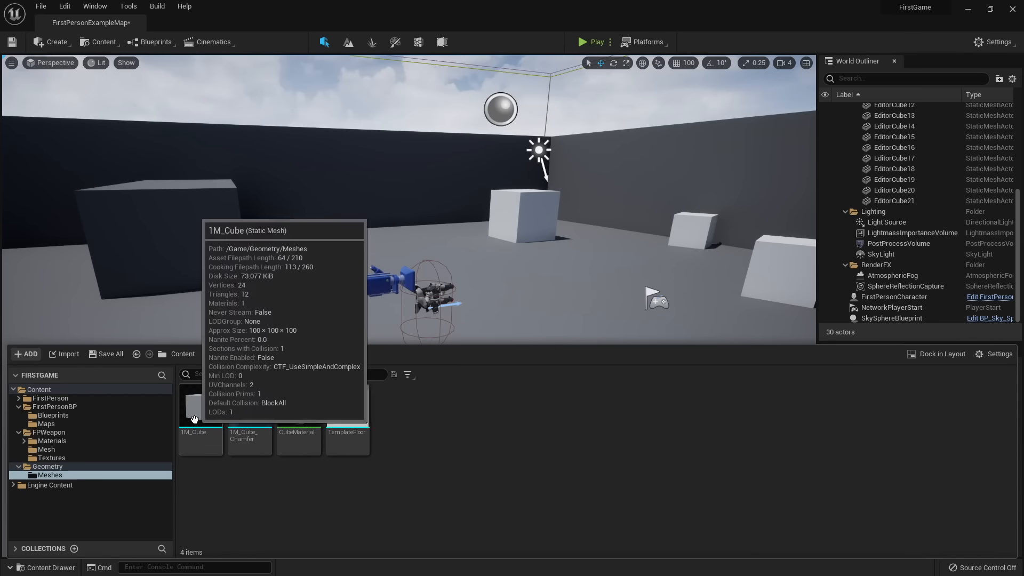
# Look over the cubes in the arena from above and return to the first-person character.
pyautogui.press('s')
pyautogui.moveTo(342, 267); pyautogui.dragTo(352, 304, button='right')
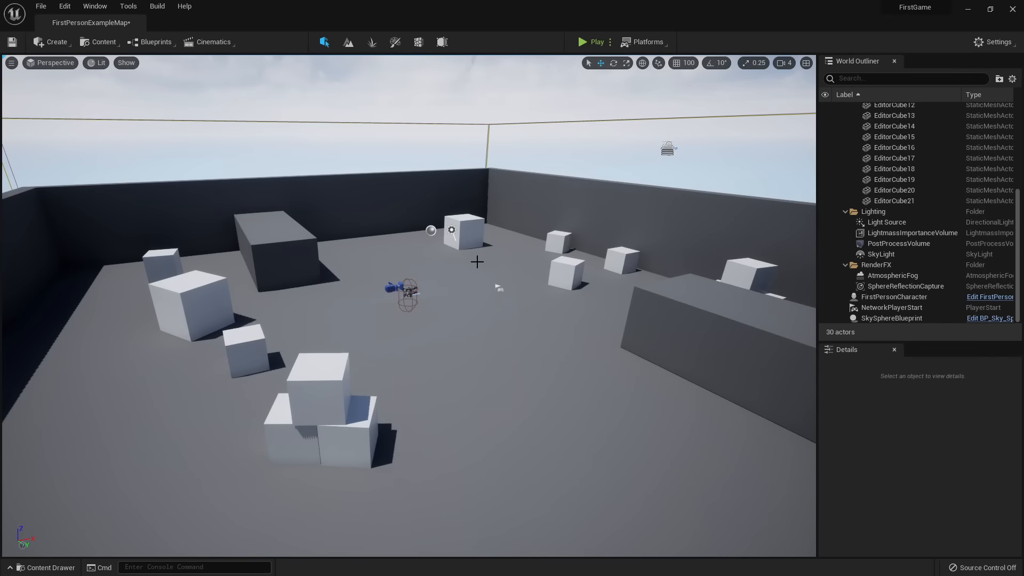
pyautogui.press('w')
pyautogui.moveTo(427, 249); pyautogui.dragTo(398, 249, button='right')
pyautogui.press('d')
pyautogui.press('w')
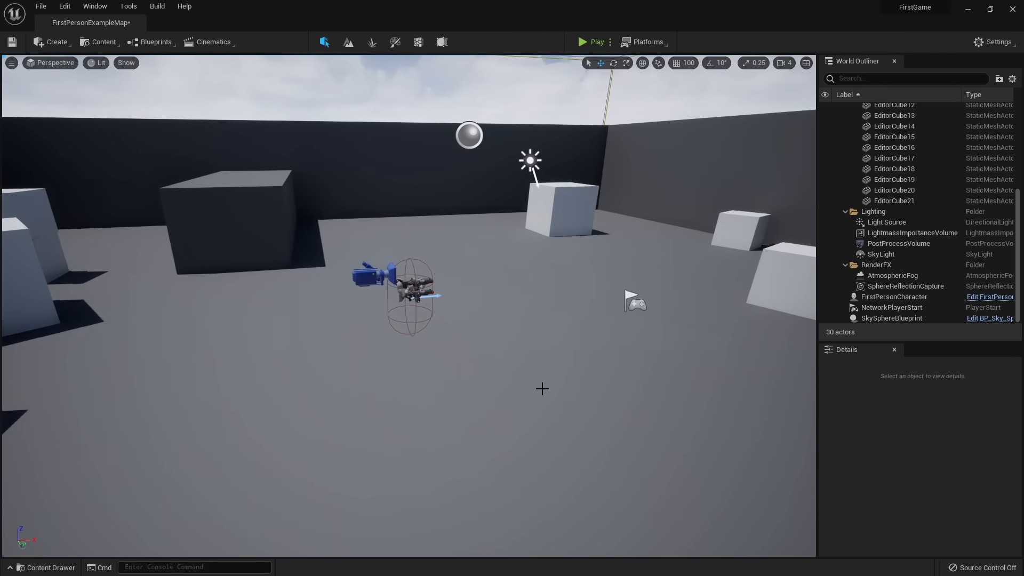
# Open the FPWeapon content folder and view the guns on the first-person character up close.
pyautogui.hotkey('ctrl', 'space')
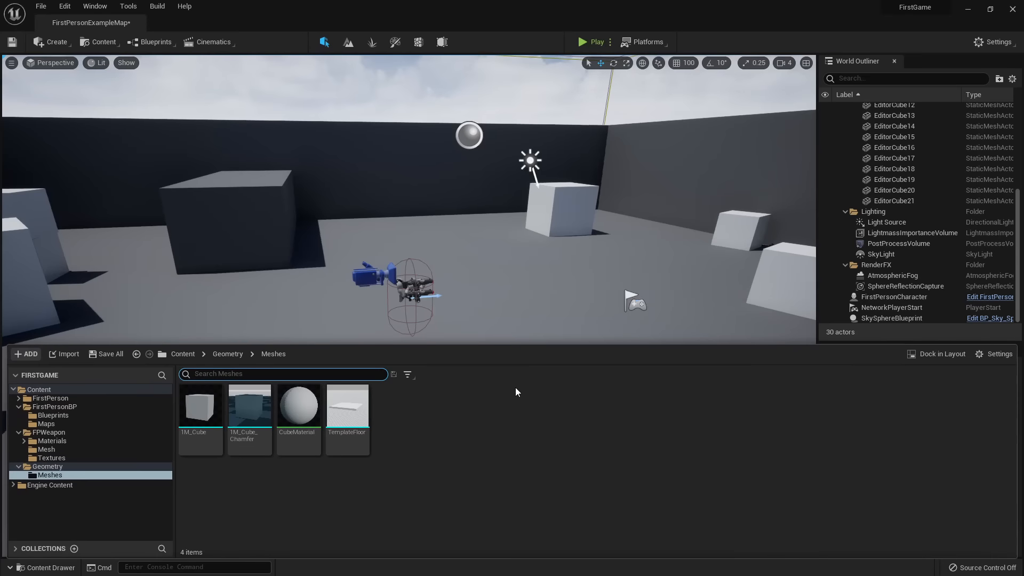
pyautogui.click(54, 434)
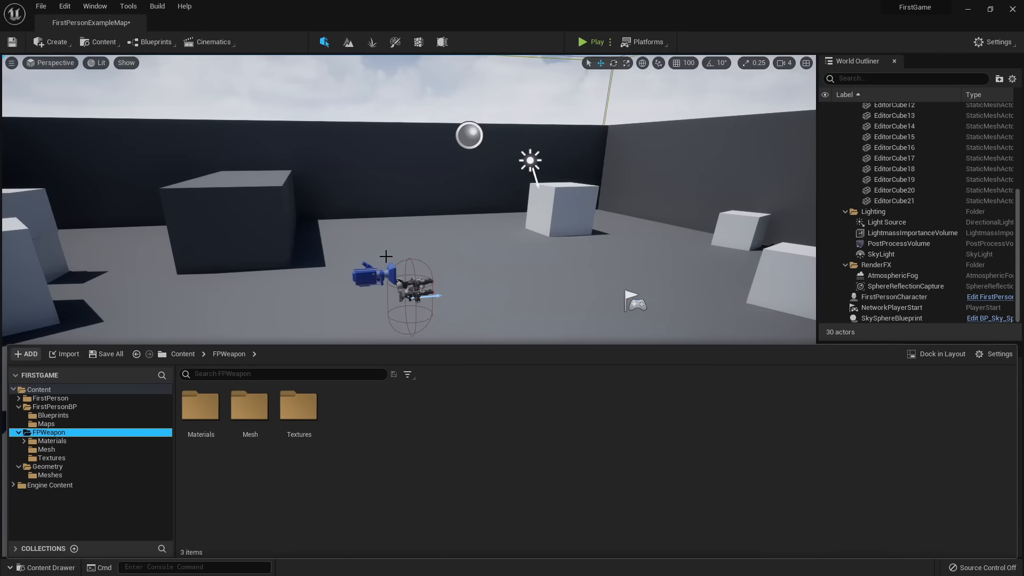
pyautogui.press('w')
pyautogui.moveTo(386, 256); pyautogui.dragTo(382, 304, button='right')
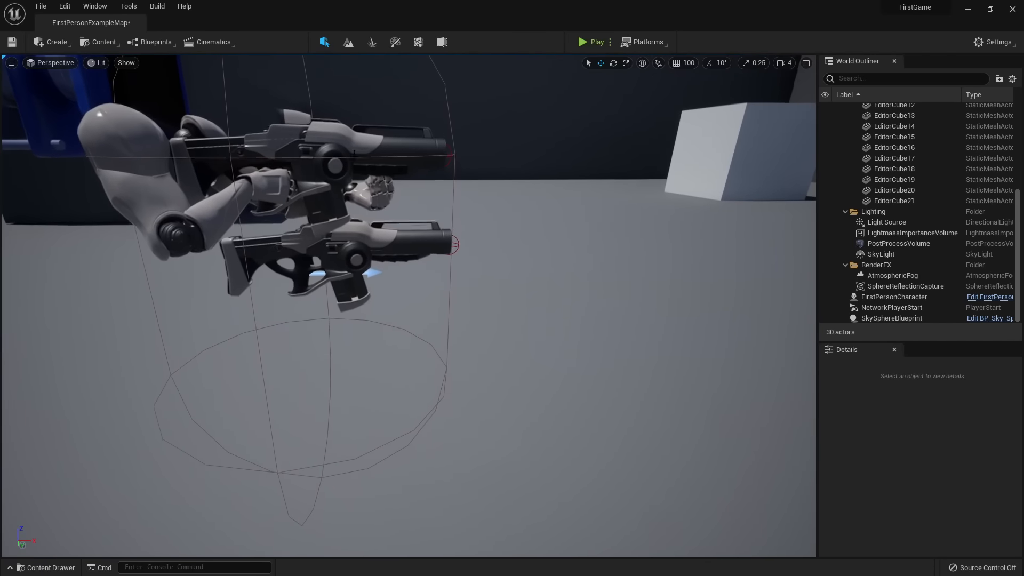
# Look through the Materials, Mesh and Textures folders of FPWeapon, ending in the Mesh folder with the gun assets.
pyautogui.hotkey('ctrl', 'space')
pyautogui.doubleClick(200, 408)
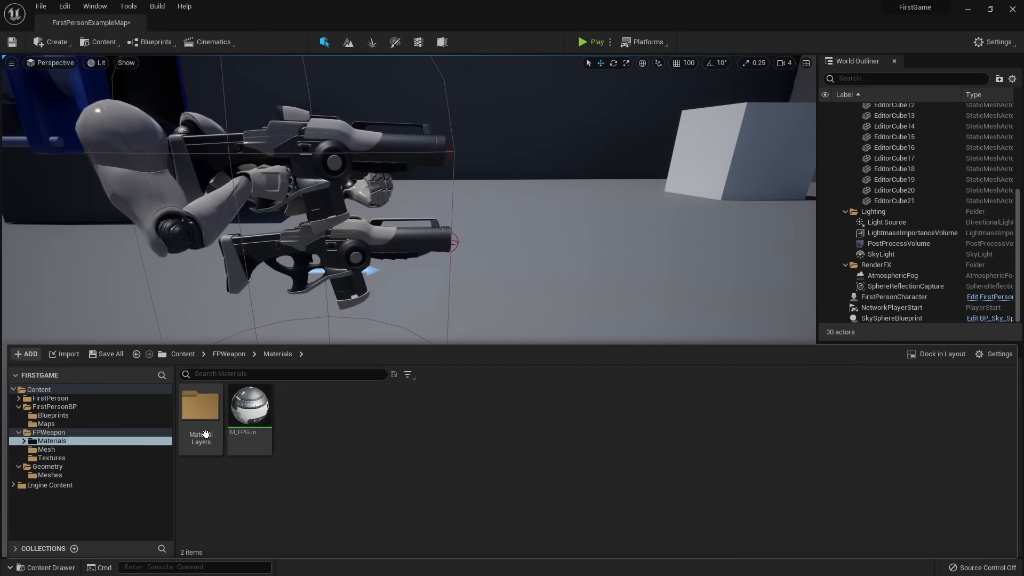
pyautogui.hotkey('alt', 'Left')
pyautogui.doubleClick(255, 423)
pyautogui.hotkey('alt', 'Left')
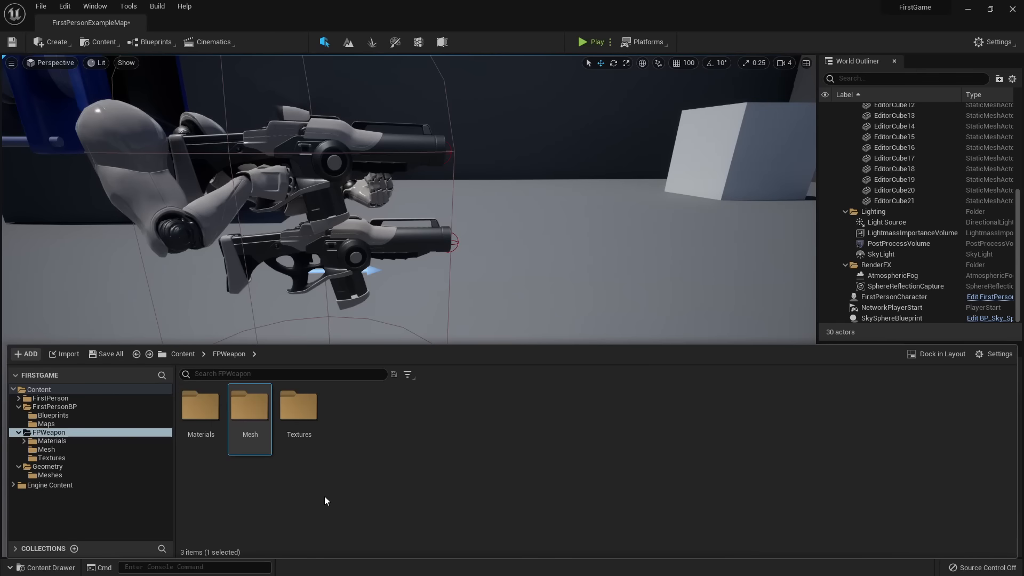
pyautogui.doubleClick(299, 413)
pyautogui.hotkey('alt', 'Left')
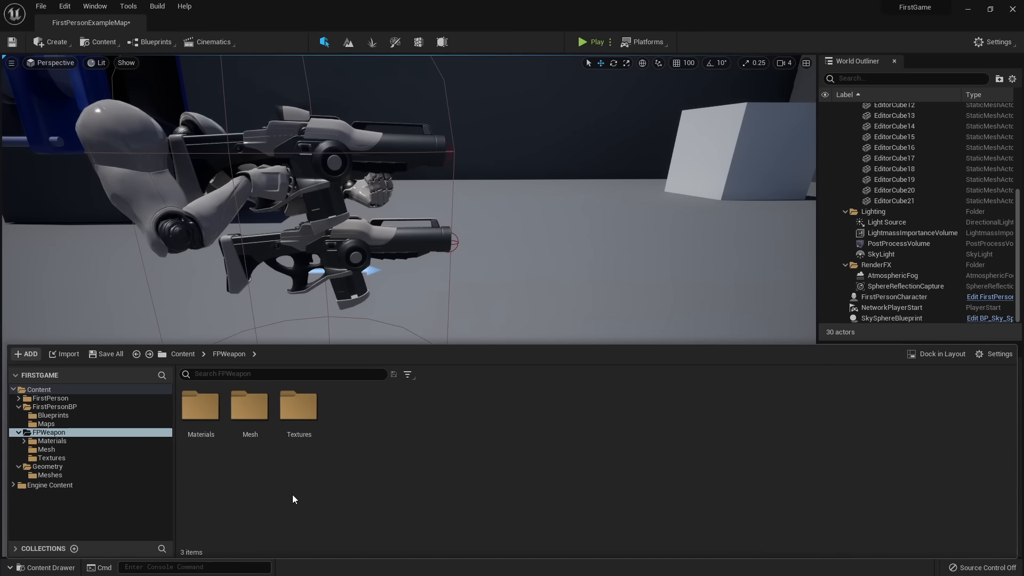
pyautogui.doubleClick(250, 410)
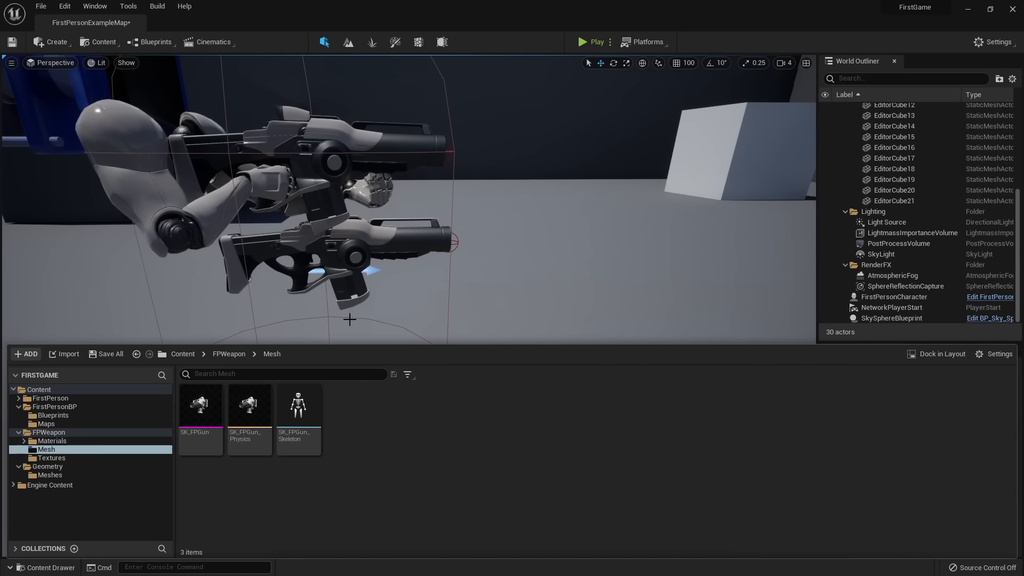
pyautogui.moveTo(343, 281); pyautogui.dragTo(328, 250, button='right')
pyautogui.hotkey('ctrl', 'space')
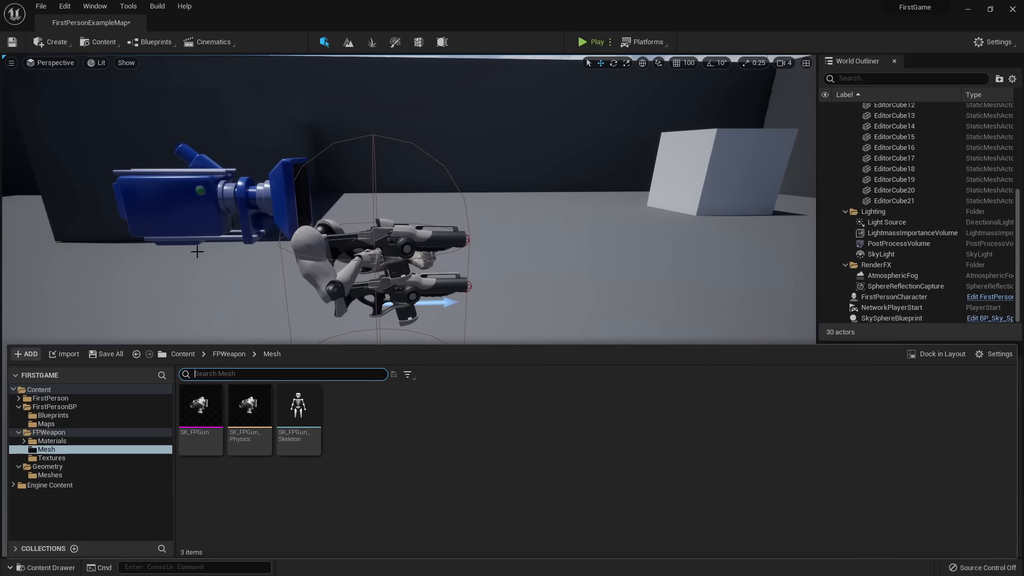
# Look through the FirstPersonBP folder and its Blueprints subfolder.
pyautogui.click(57, 406)
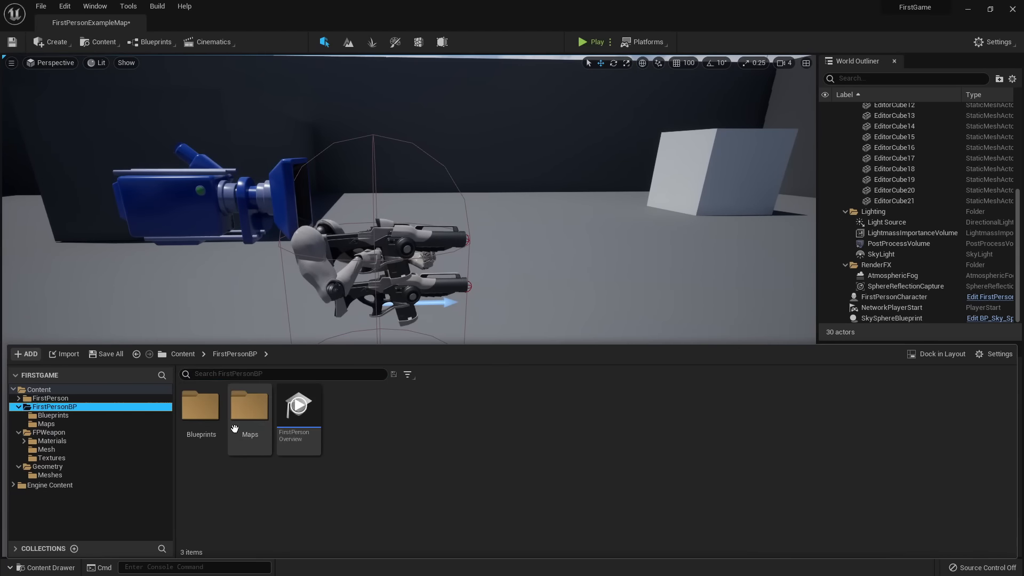
pyautogui.doubleClick(201, 407)
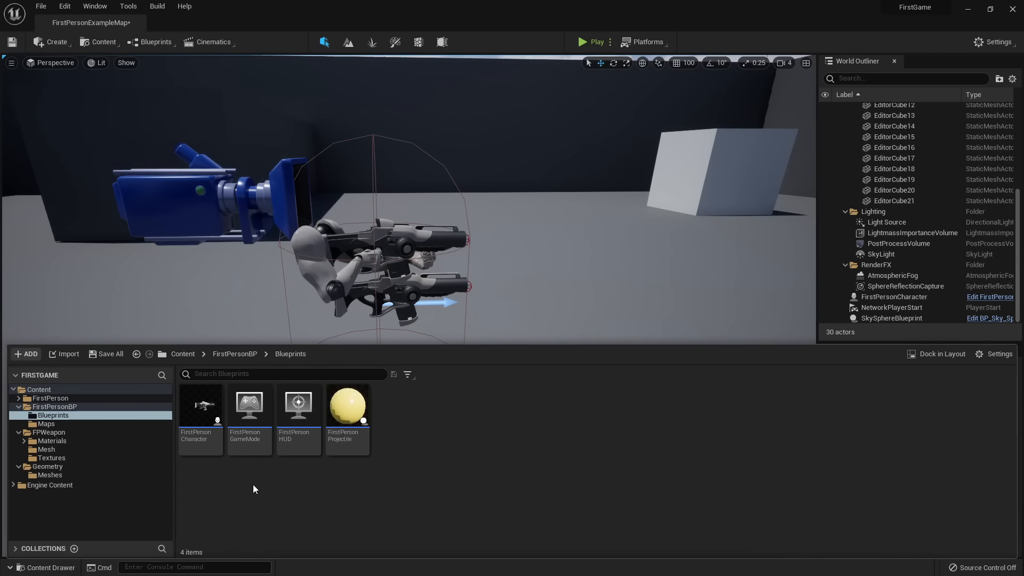
pyautogui.hotkey('alt', 'Left')
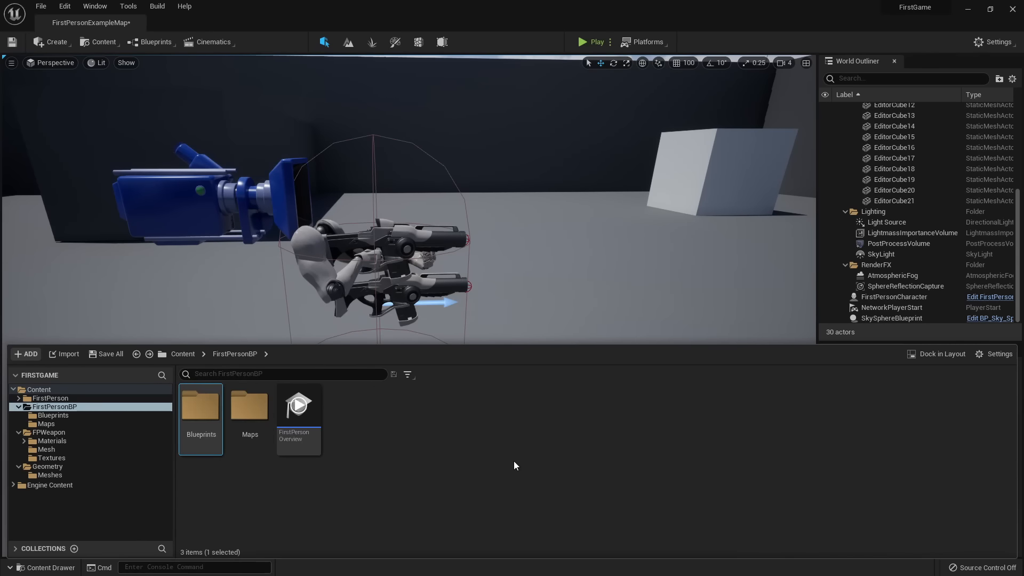
pyautogui.click(257, 506)
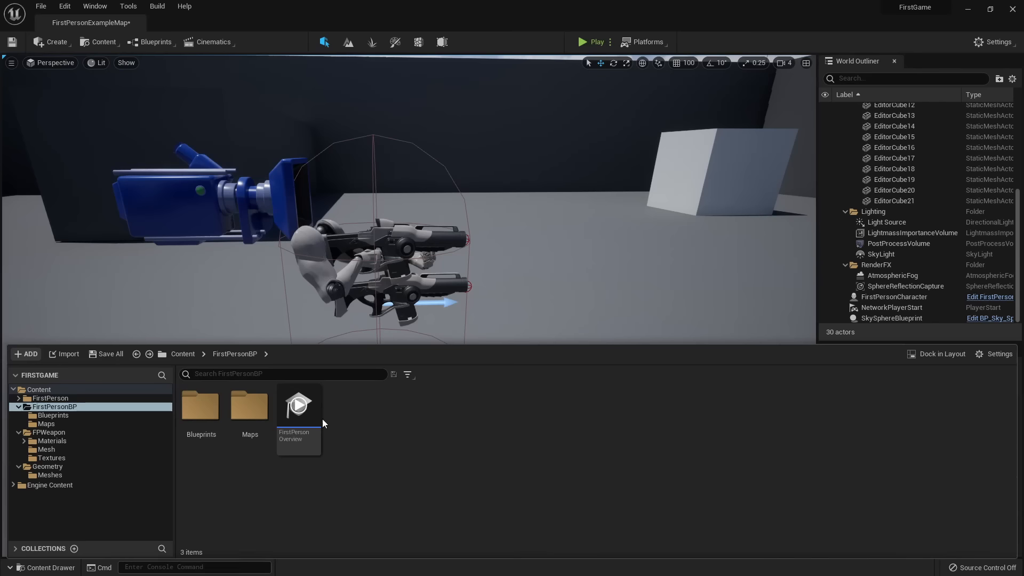
# Load the FirstPersonExampleMap level from the Maps folder of FirstPersonBP.
pyautogui.doubleClick(250, 405)
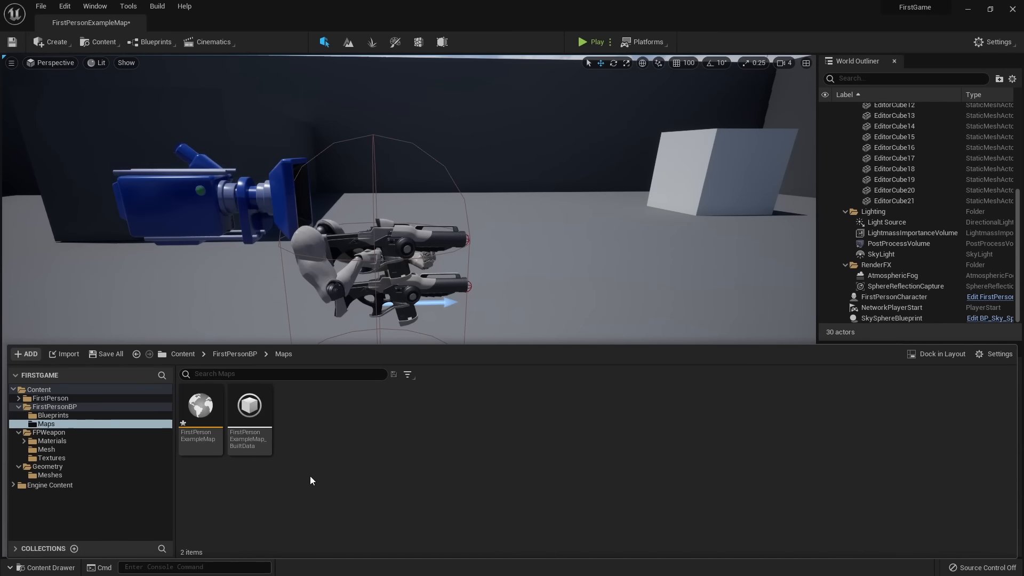
pyautogui.doubleClick(200, 405)
pyautogui.click(501, 410)
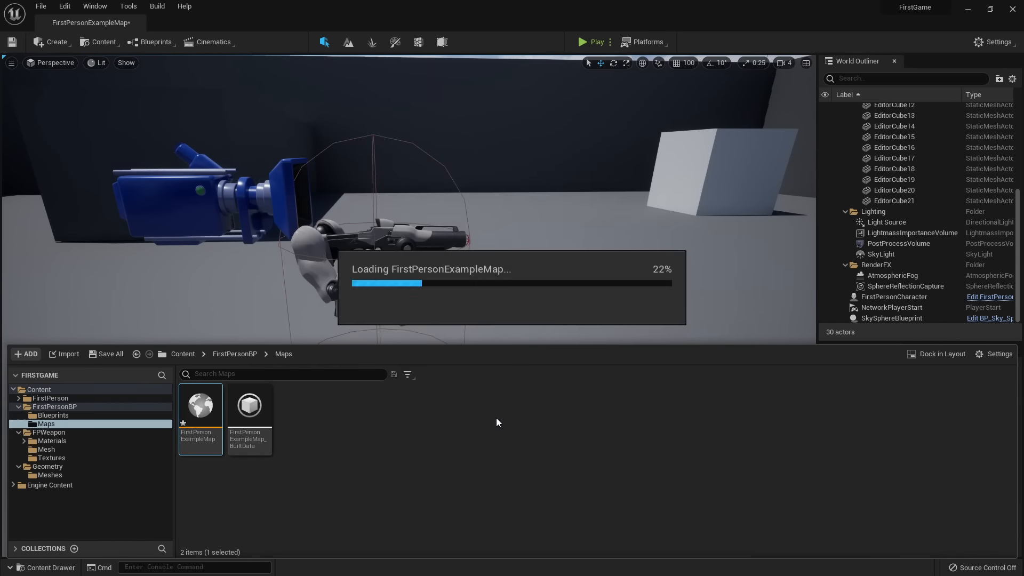
pyautogui.press('s')
pyautogui.moveTo(418, 356); pyautogui.dragTo(418, 356, button='right')
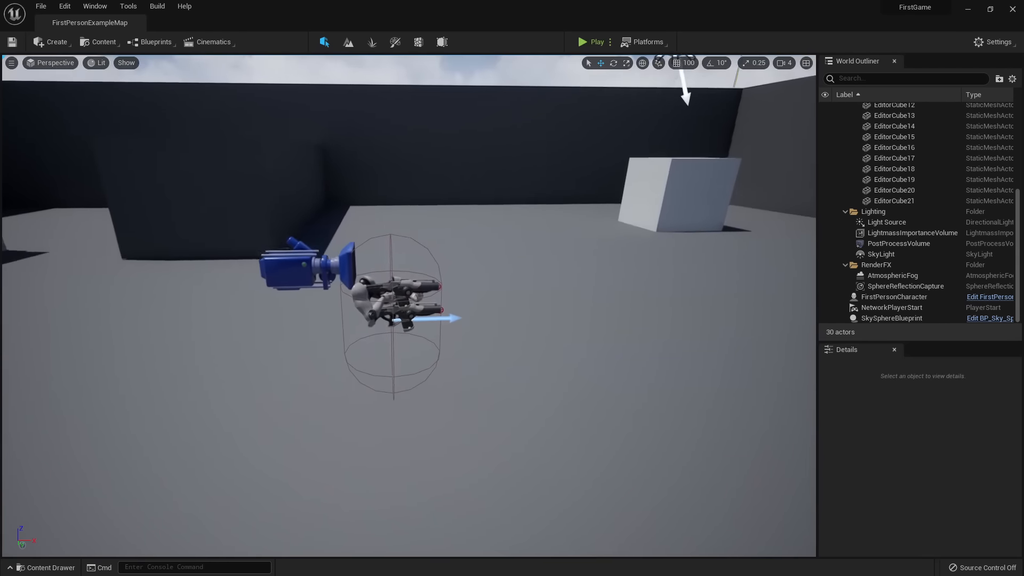
# Delete the FirstPersonOverview Blueprint from the FirstPersonBP folder.
pyautogui.hotkey('ctrl', 'space')
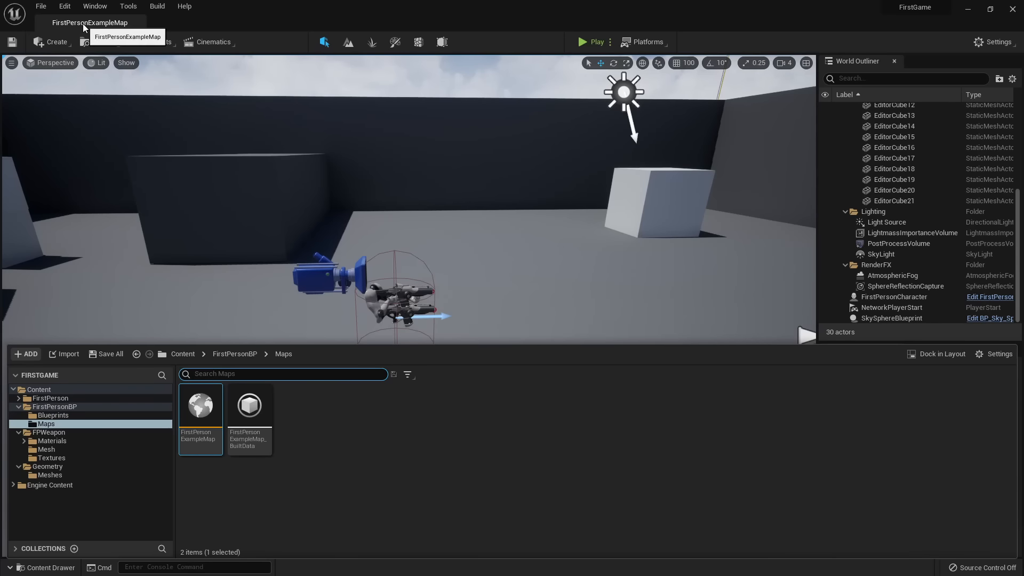
pyautogui.click(397, 464)
pyautogui.hotkey('alt', 'Left')
pyautogui.click(293, 445)
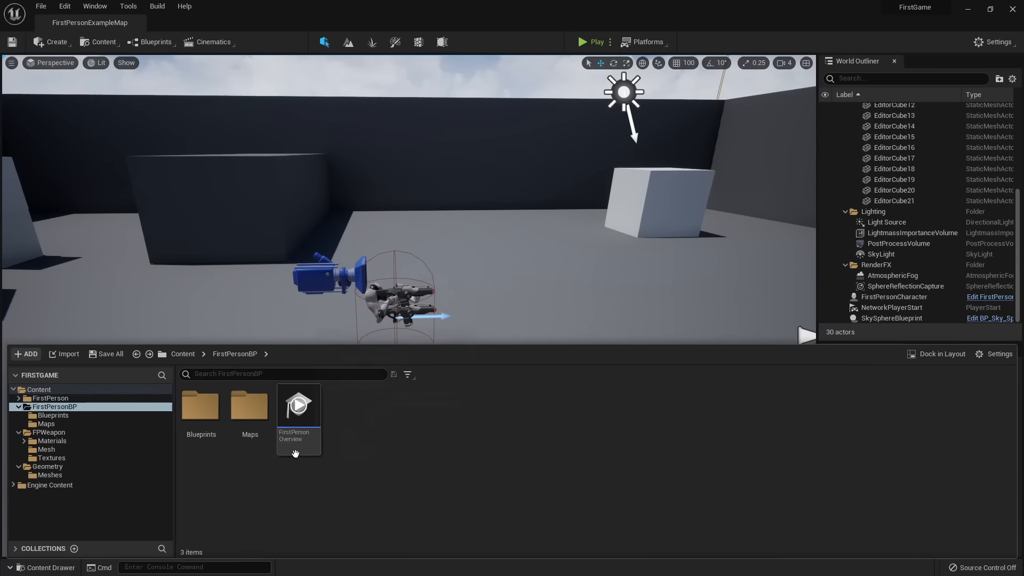
pyautogui.press('Delete')
pyautogui.click(405, 462)
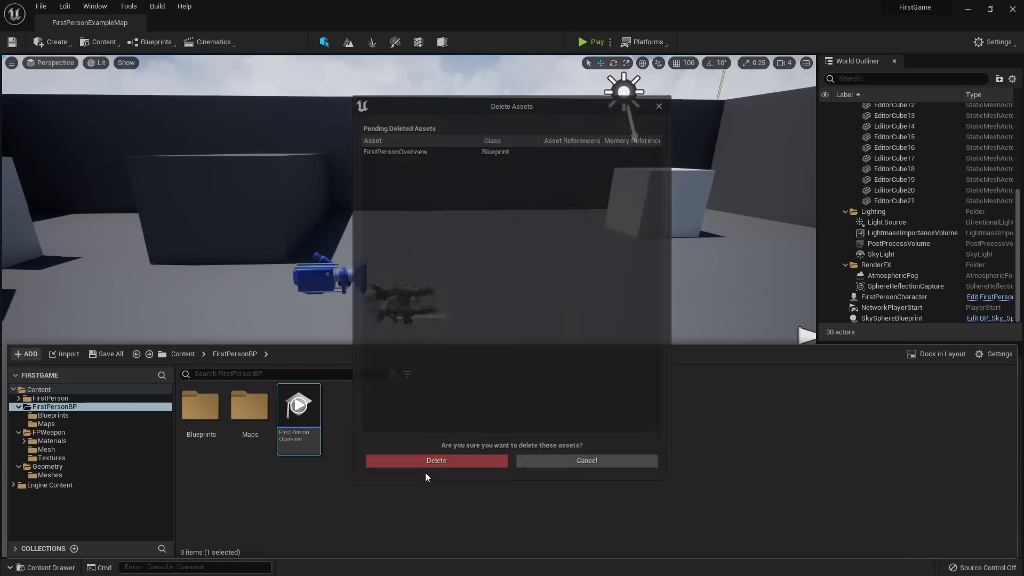
# Open the FirstPerson content folder and view the first-person character's arms up close.
pyautogui.hotkey('ctrl', 'space')
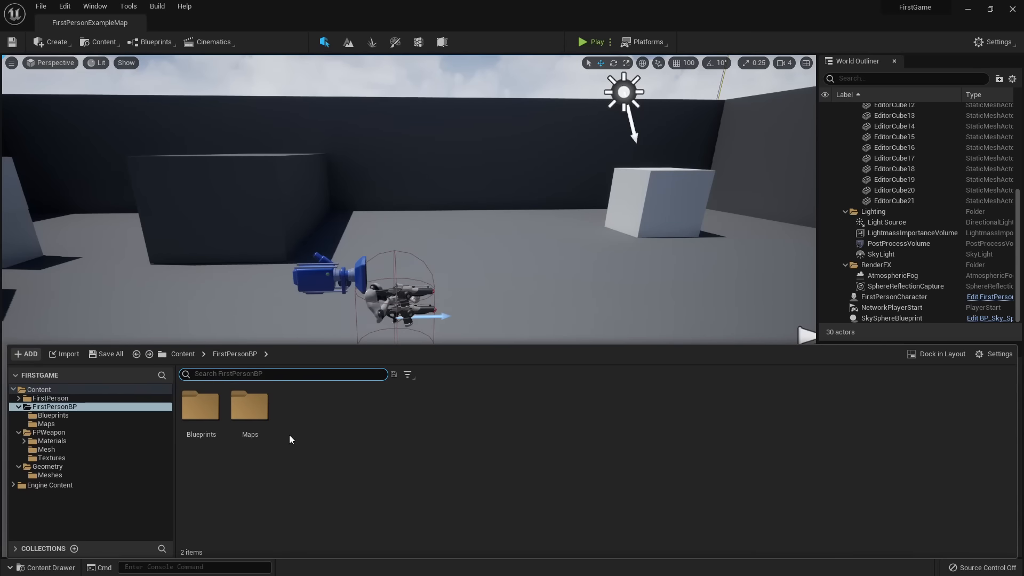
pyautogui.click(73, 402)
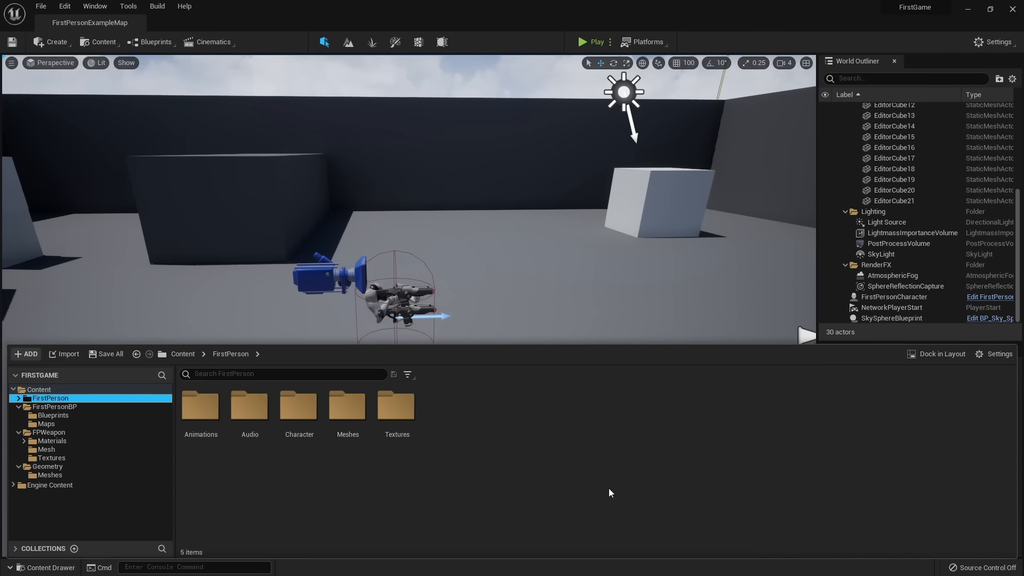
pyautogui.moveTo(392, 326); pyautogui.dragTo(277, 400, button='right')
pyautogui.press('w')
pyautogui.hotkey('ctrl', 'space')
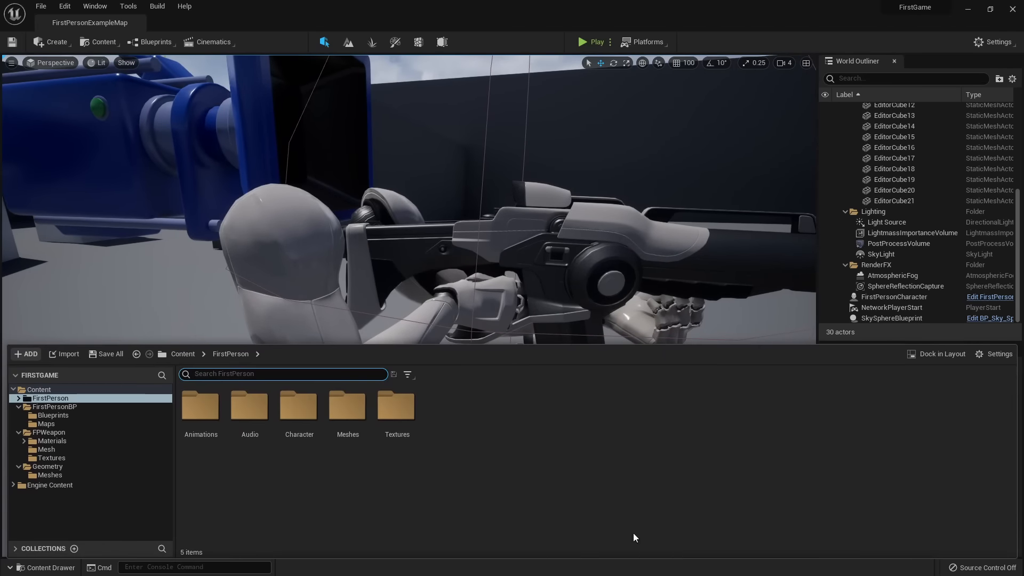
# Preview the SK_Mannequin_Arms skeletal mesh from the Character Mesh folder and close its editor.
pyautogui.doubleClick(298, 422)
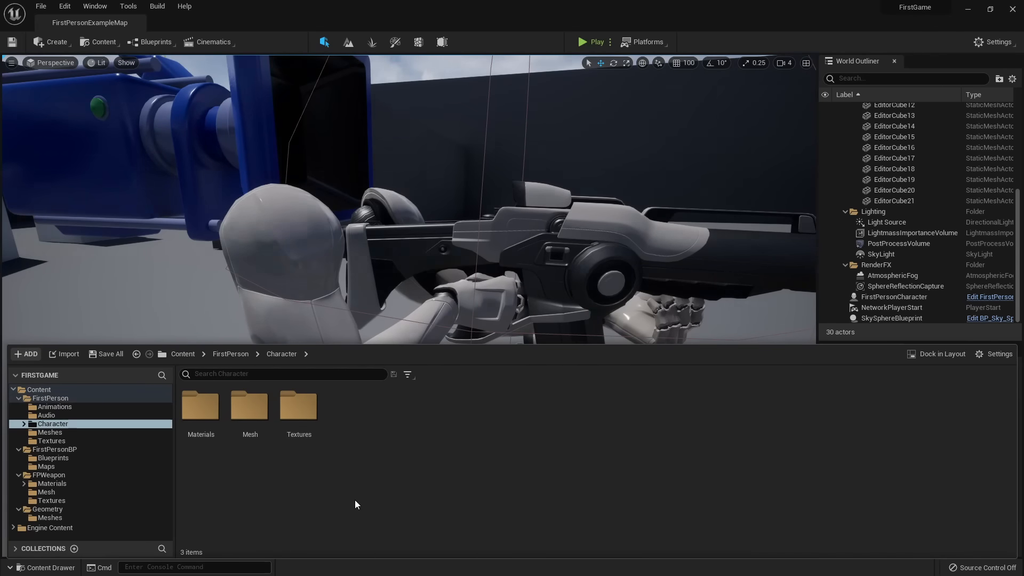
pyautogui.doubleClick(250, 408)
pyautogui.click(208, 418)
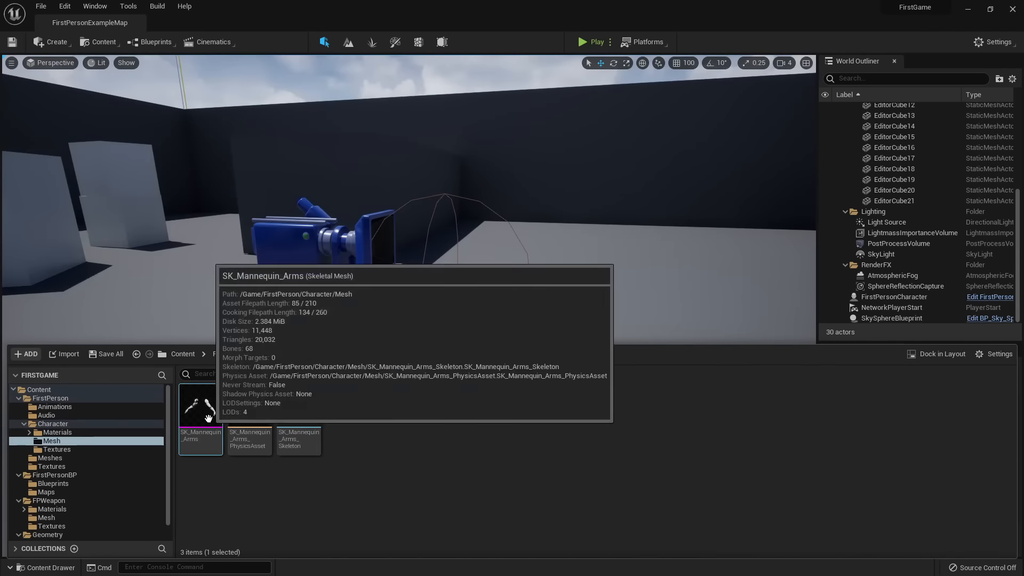
pyautogui.doubleClick(208, 417)
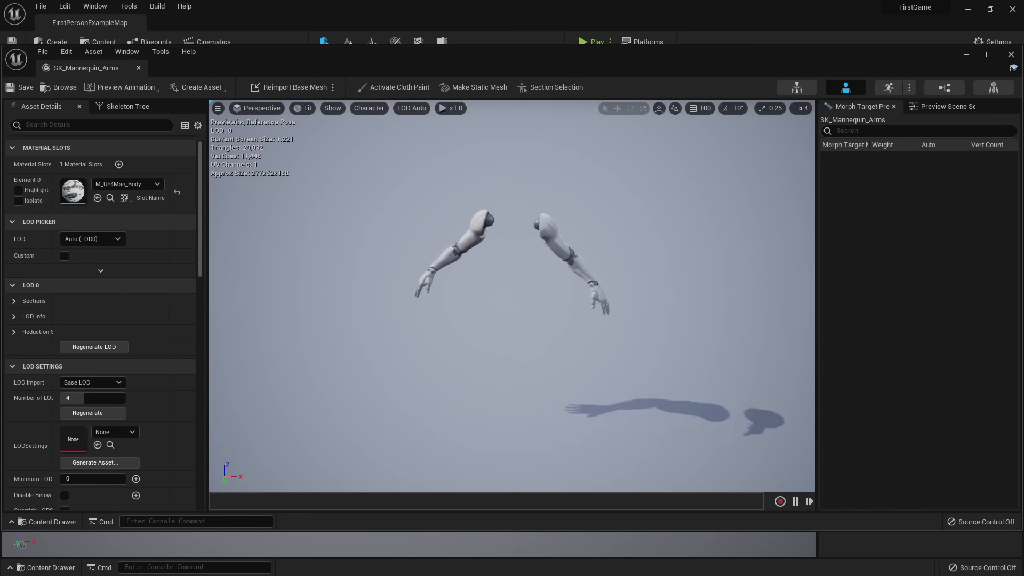
pyautogui.click(138, 68)
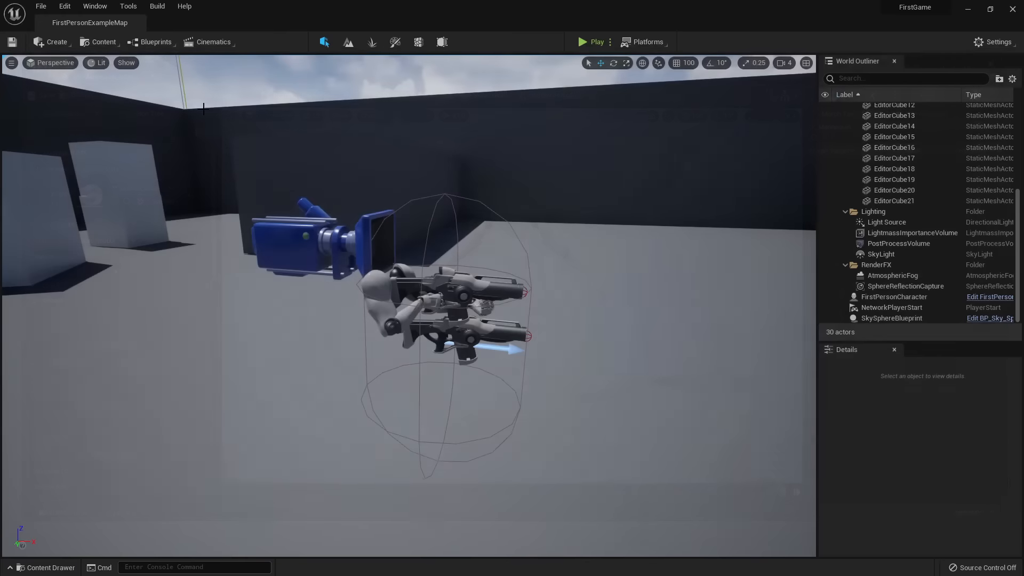
# Go to the Animations folder inside FirstPerson and preview the FirstPerson_Idle animation.
pyautogui.hotkey('ctrl', 'space')
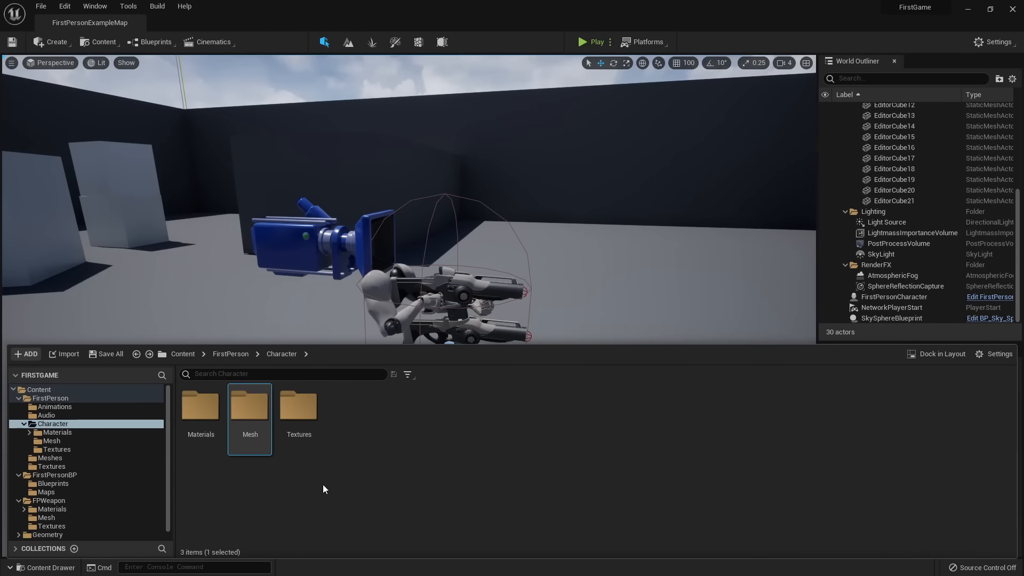
pyautogui.click(243, 480)
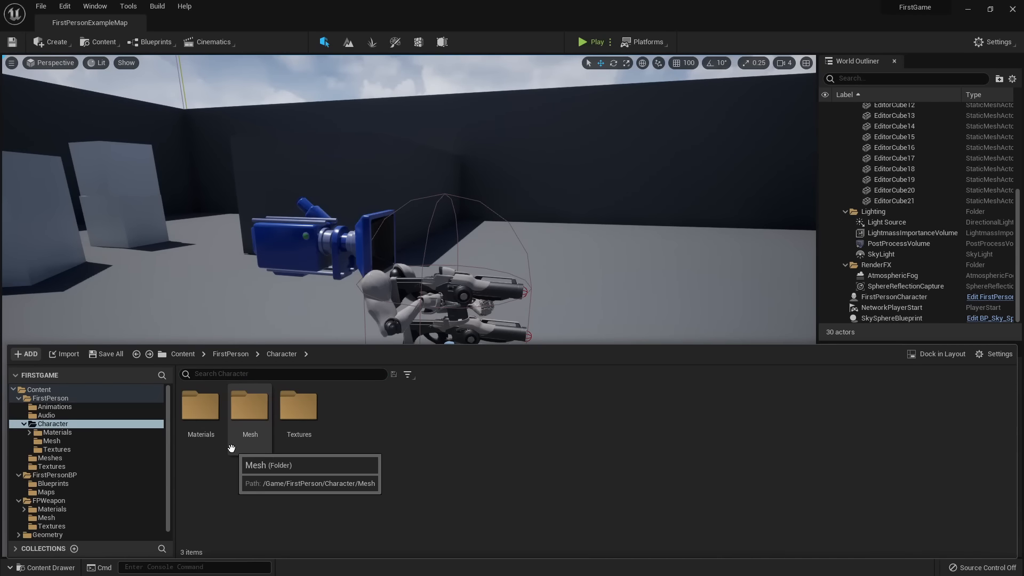
pyautogui.click(230, 355)
pyautogui.doubleClick(201, 411)
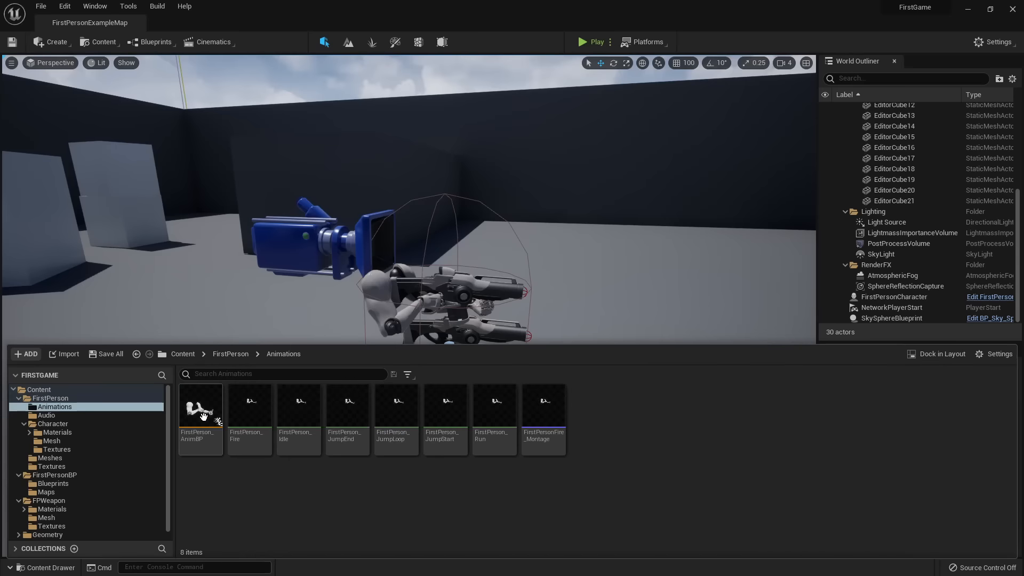
pyautogui.doubleClick(312, 444)
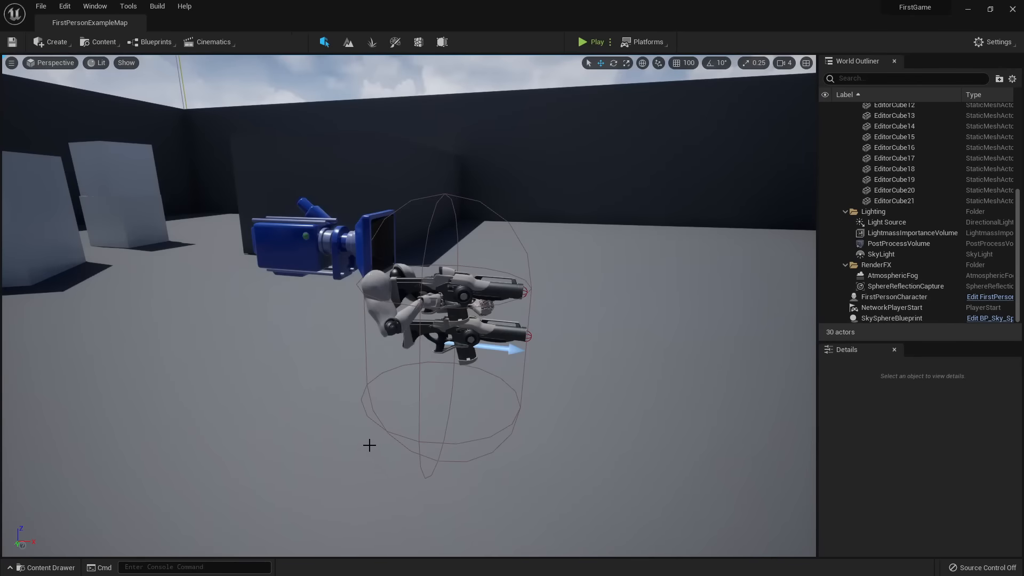
# Preview the FirstPerson_JumpLoop animation, orbiting around the moving arms, and close its editor.
pyautogui.hotkey('ctrl', 'space')
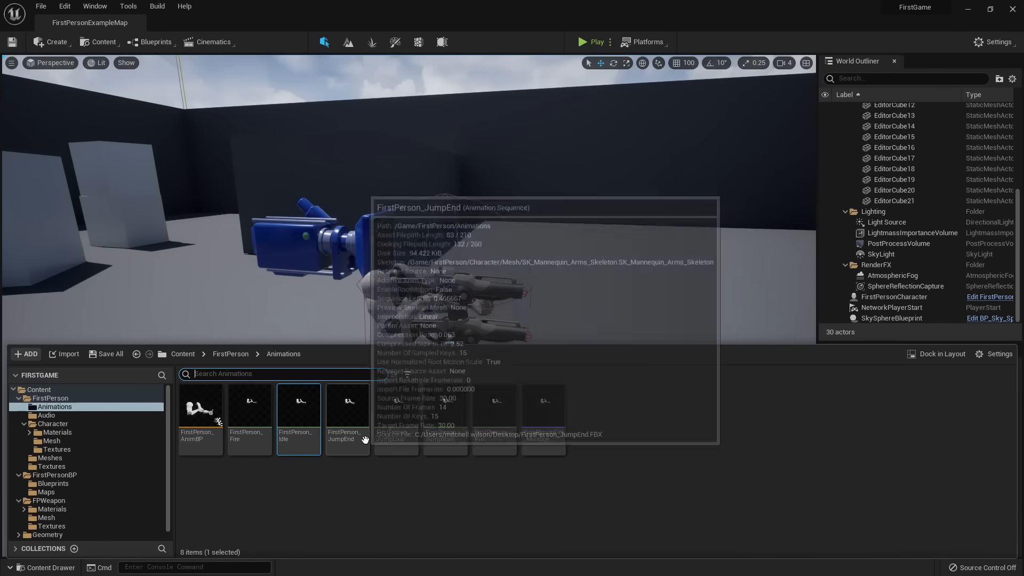
pyautogui.doubleClick(398, 421)
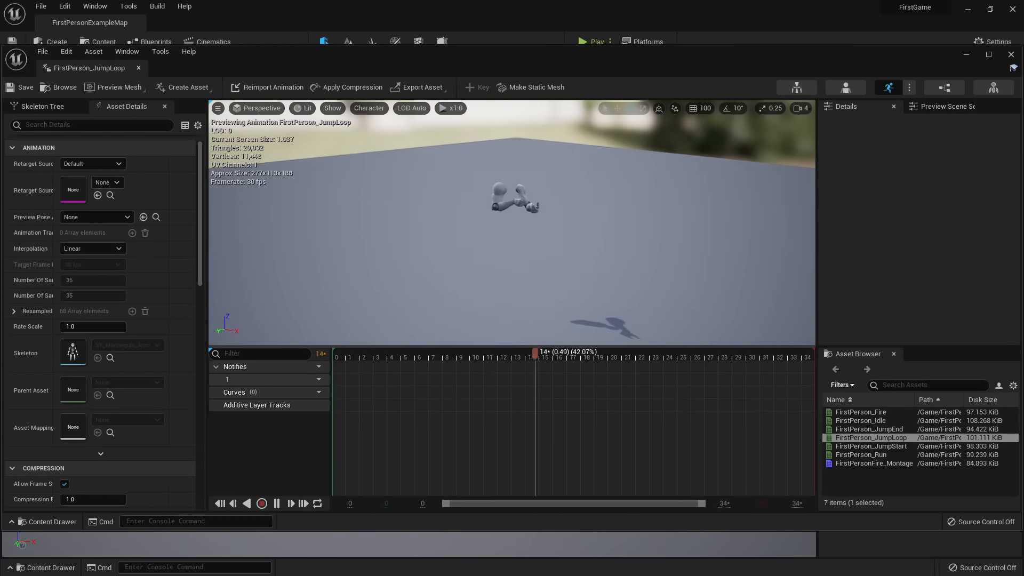
pyautogui.keyDown('alt'); pyautogui.moveTo(555, 225); pyautogui.dragTo(496, 160); pyautogui.keyUp('alt')
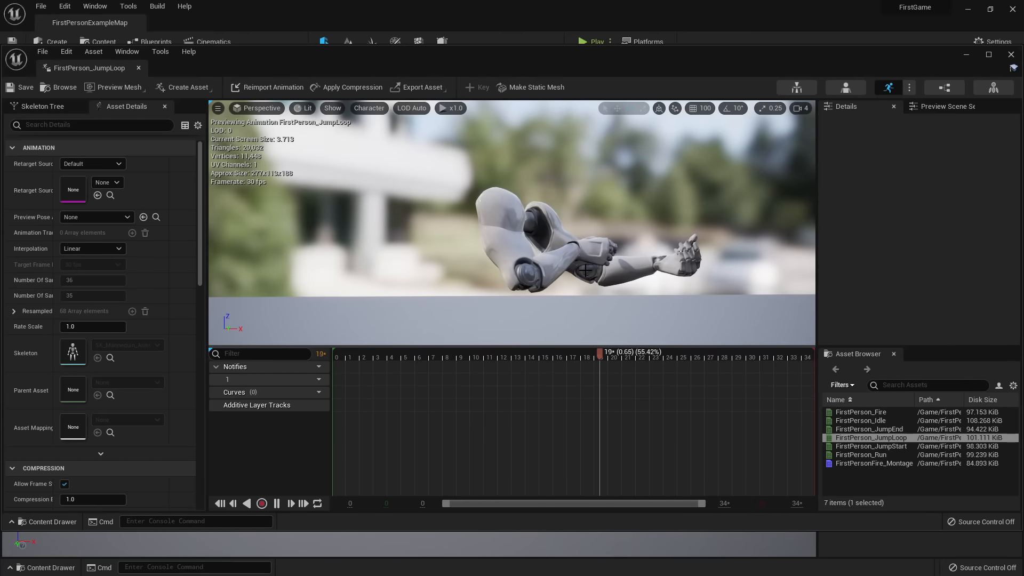
pyautogui.middleClick(106, 74)
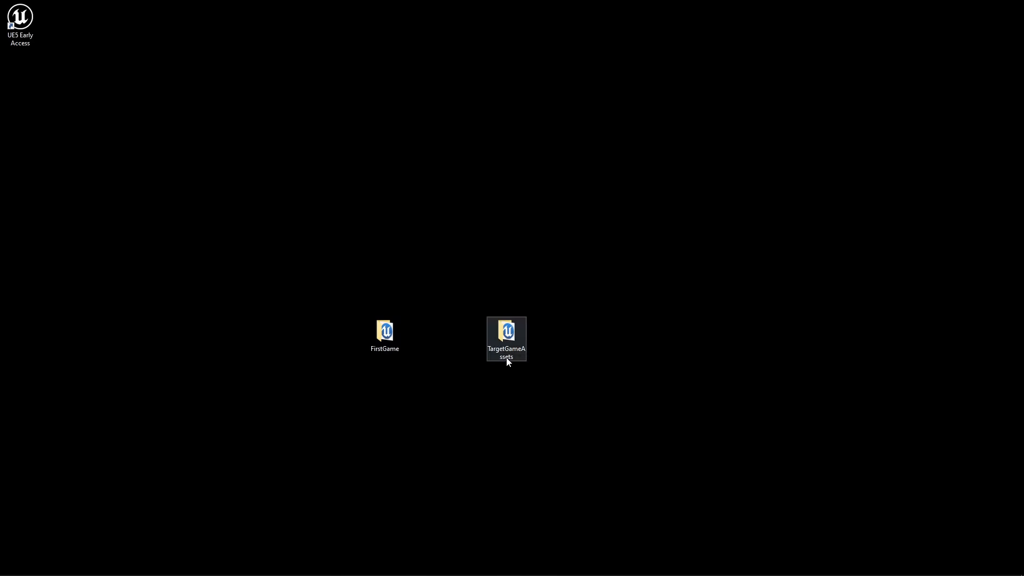
# Set the TargetGameAssets project folder apart from FirstGame on the desktop and open the FirstGame folder.
pyautogui.moveTo(509, 361); pyautogui.dragTo(523, 394)
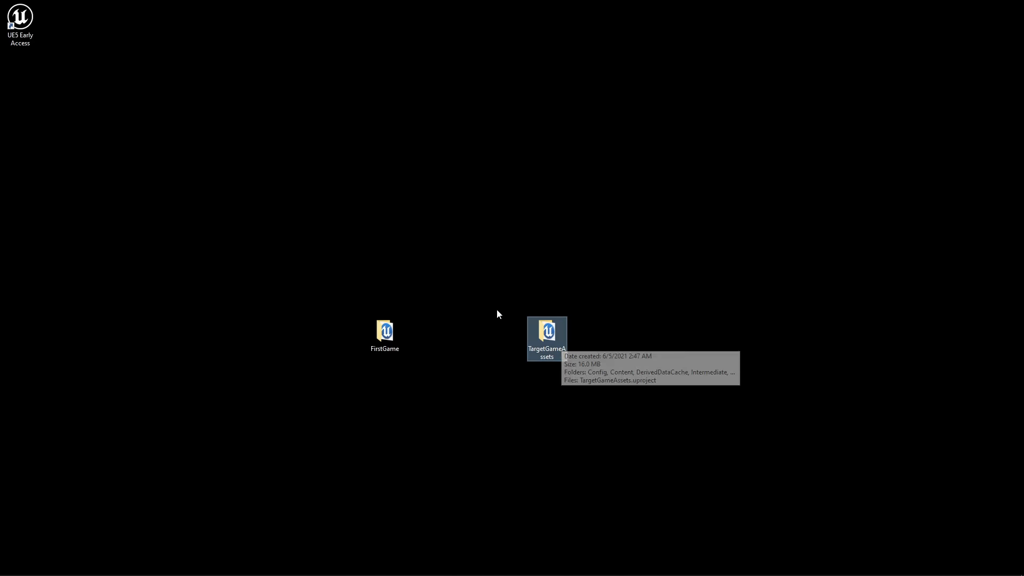
pyautogui.click(472, 330)
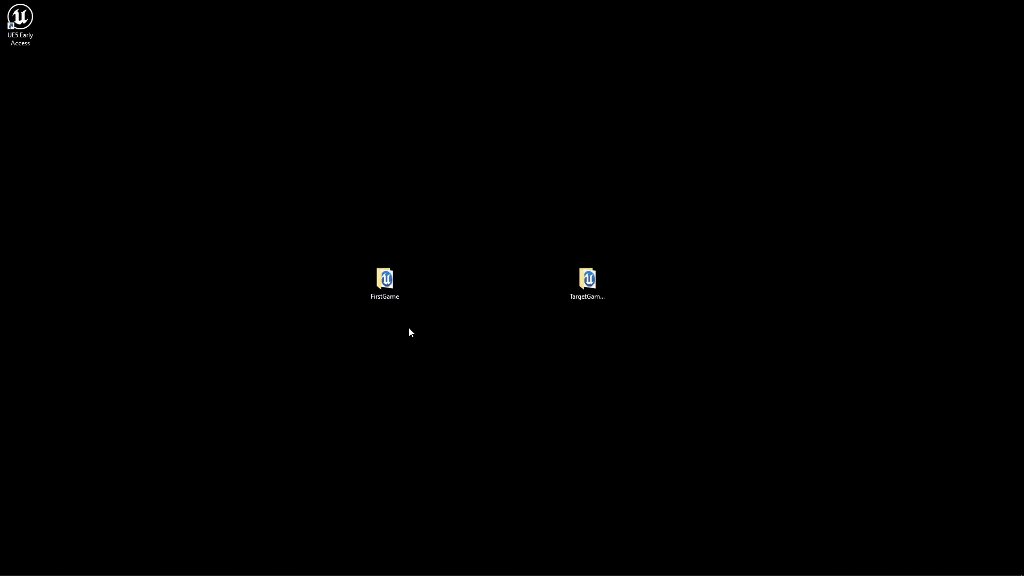
pyautogui.doubleClick(385, 282)
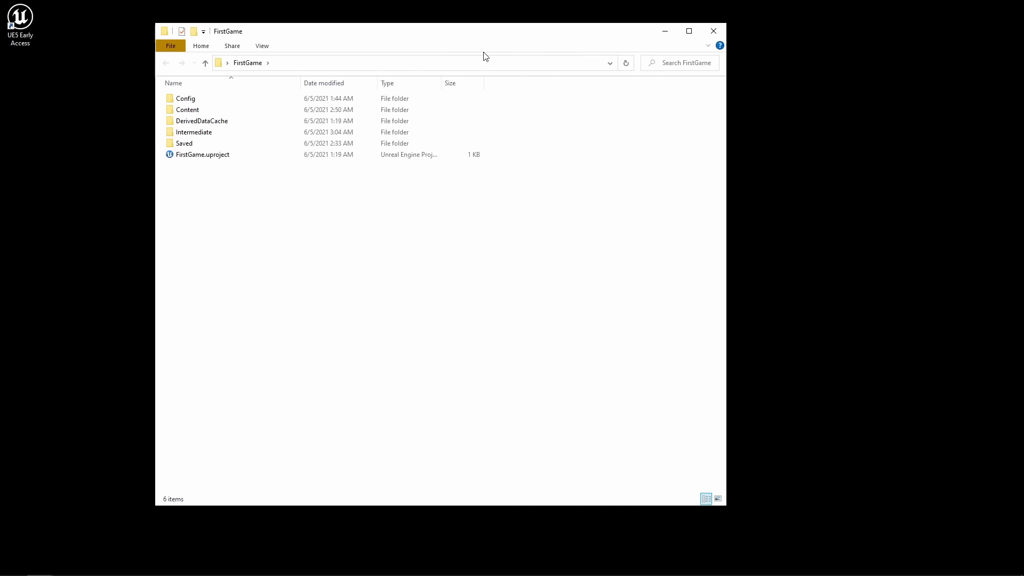
pyautogui.moveTo(491, 25); pyautogui.dragTo(457, 163)
pyautogui.doubleClick(229, 293)
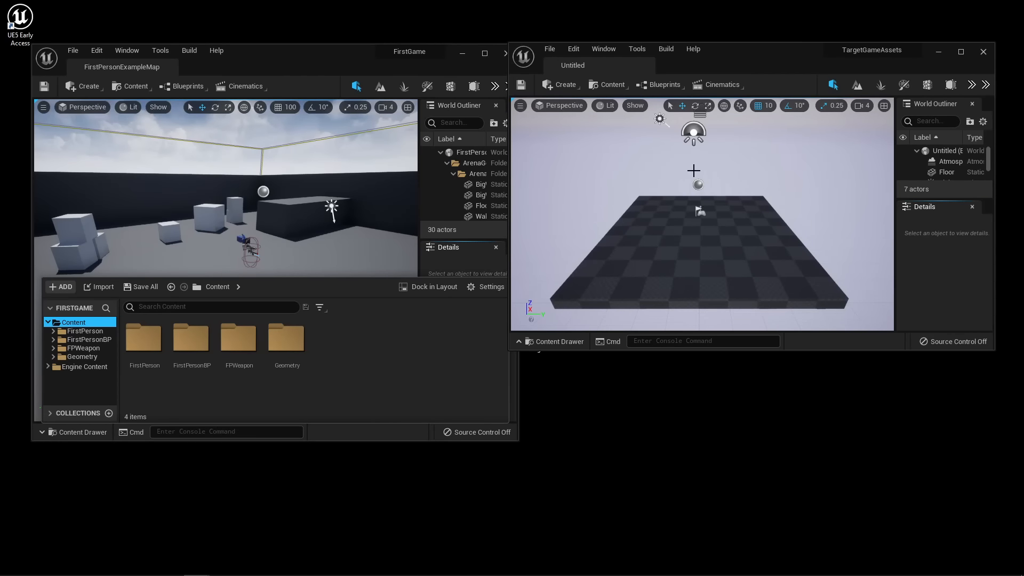
# Move the FirstGame editor window aside and copy the path of the FirstGame project's Content folder from File Explorer.
pyautogui.click(353, 64)
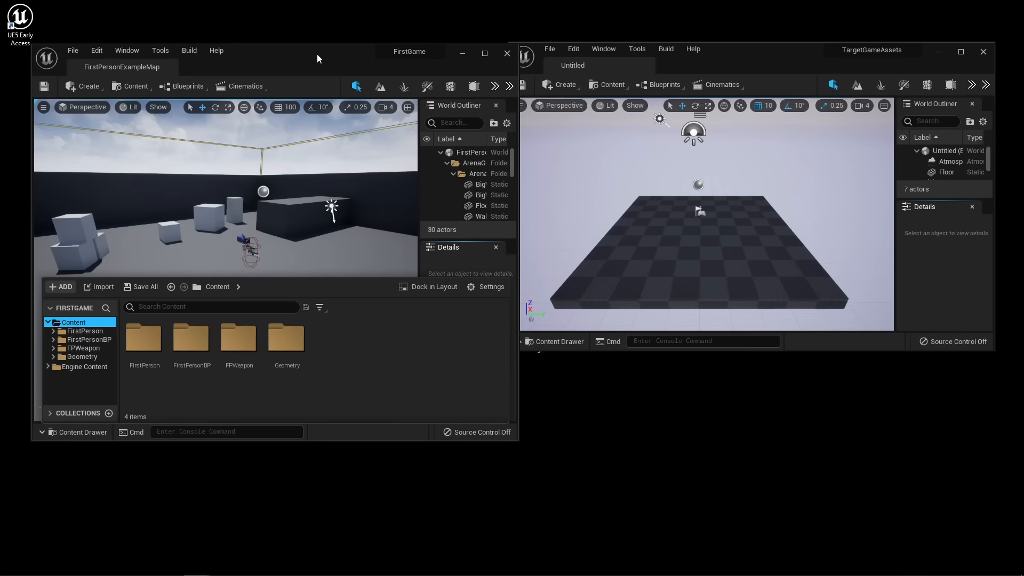
pyautogui.moveTo(317, 53); pyautogui.dragTo(709, 70)
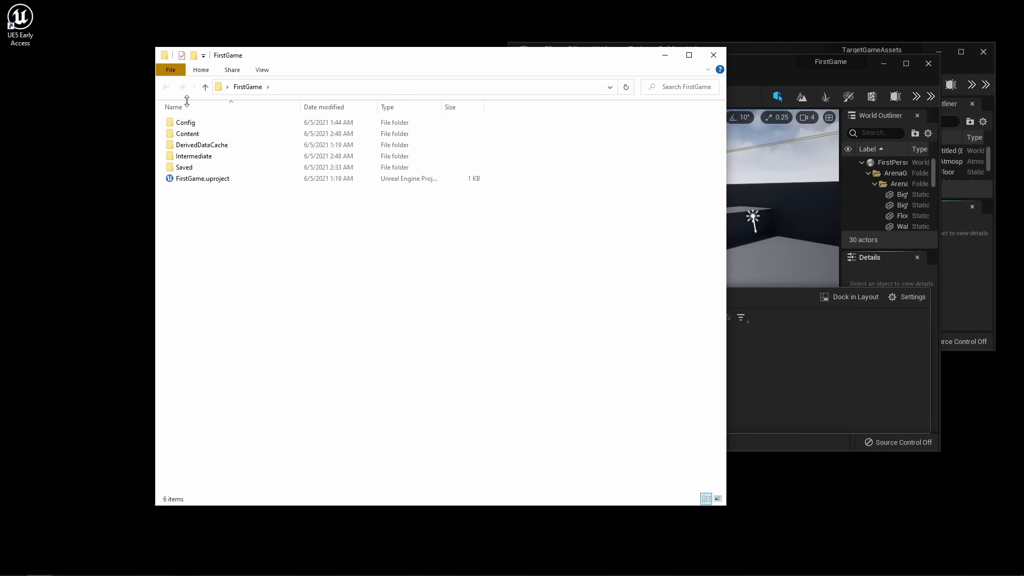
pyautogui.doubleClick(187, 135)
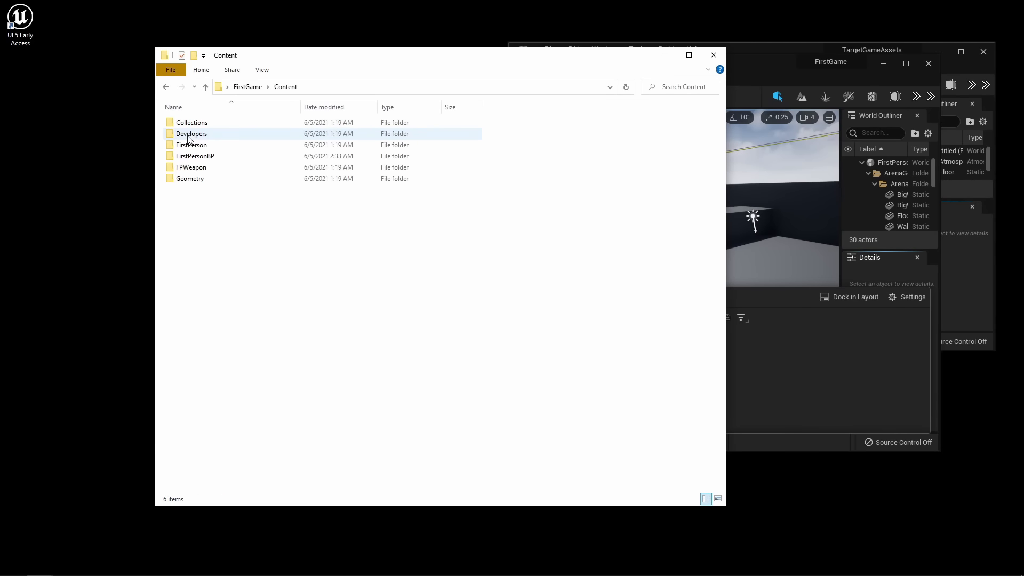
pyautogui.click(358, 88)
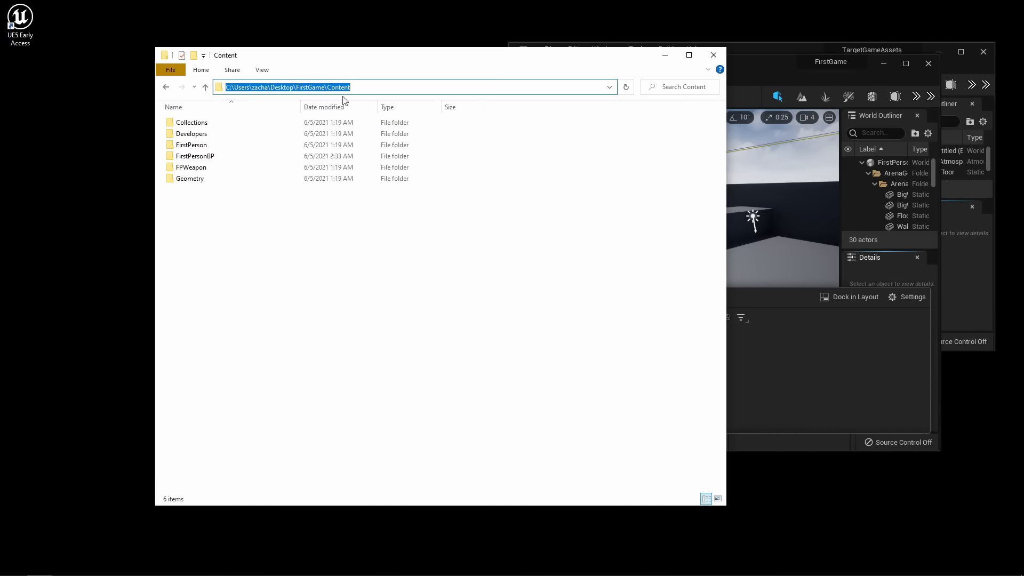
pyautogui.click(416, 90)
pyautogui.click(209, 83)
pyautogui.hotkey('ctrl', 'c')
# In the TargetGameAssets project, start migrating the Target folder and accept all of its listed assets in the Asset Report.
pyautogui.click(341, 348)
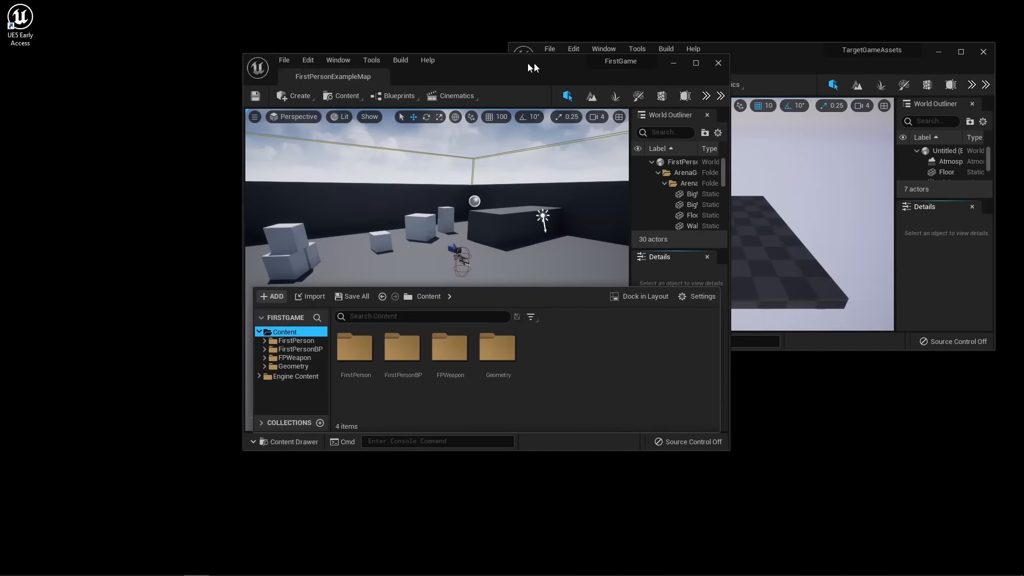
pyautogui.moveTo(533, 63); pyautogui.dragTo(401, 58)
pyautogui.click(699, 122)
pyautogui.hotkey('ctrl', 'space')
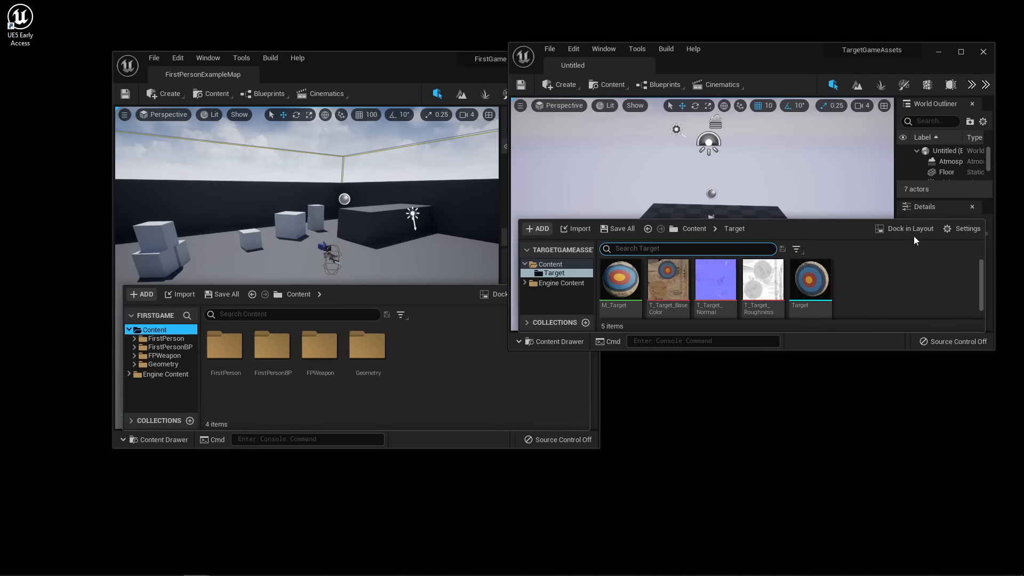
pyautogui.rightClick(544, 273)
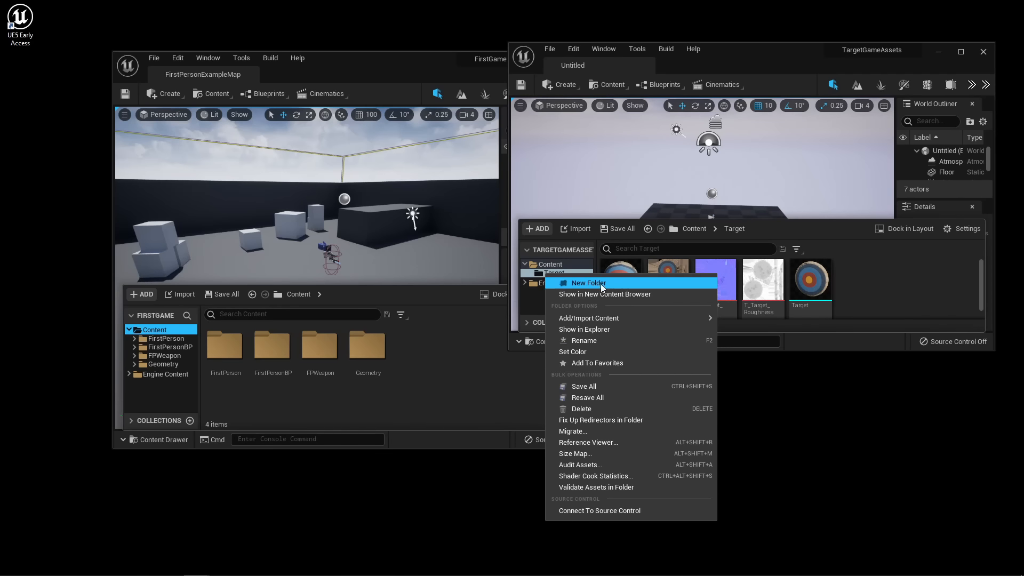
pyautogui.click(593, 430)
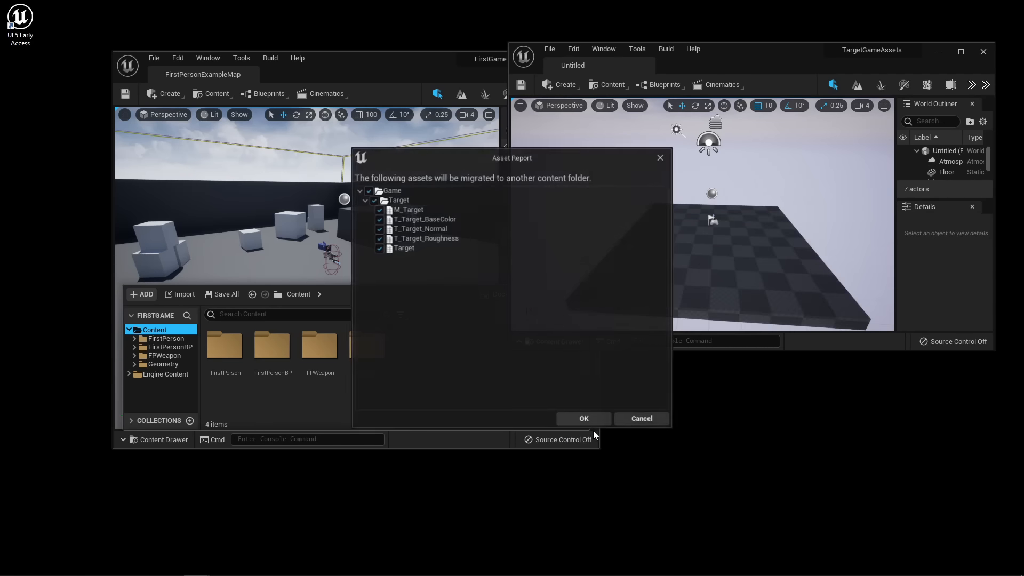
pyautogui.moveTo(517, 156); pyautogui.dragTo(650, 93)
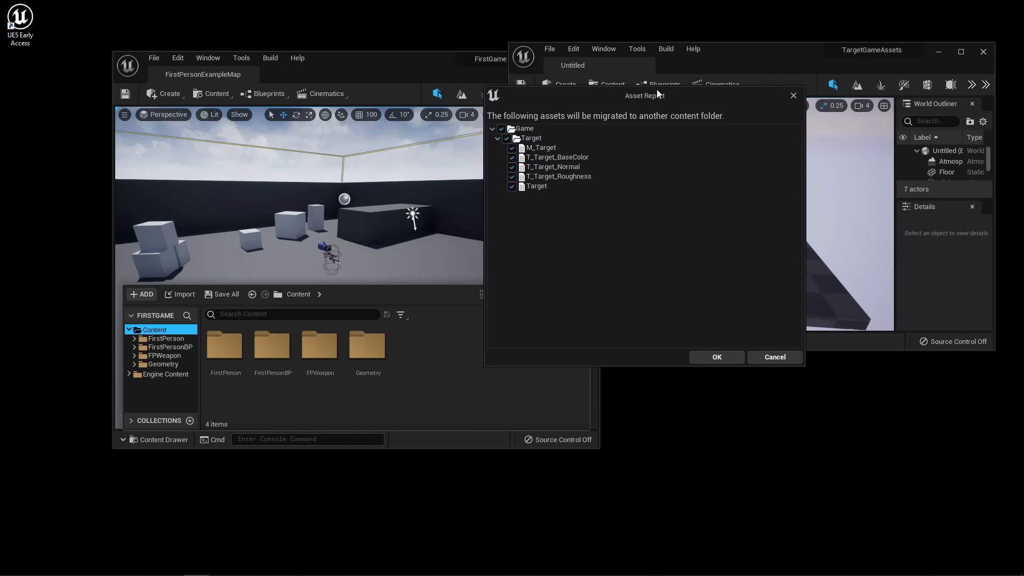
pyautogui.click(715, 357)
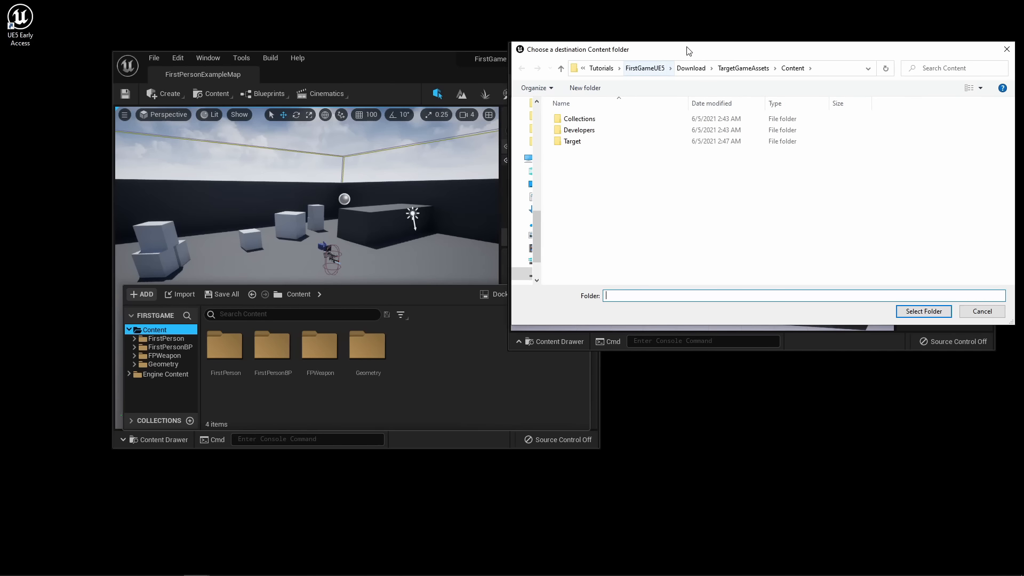
# Set the migration destination to the FirstGame project's Content folder using the copied path.
pyautogui.moveTo(689, 51)
pyautogui.mouseDown()
pyautogui.moveTo(664, 54)
pyautogui.moveTo(678, 52)
pyautogui.mouseUp()
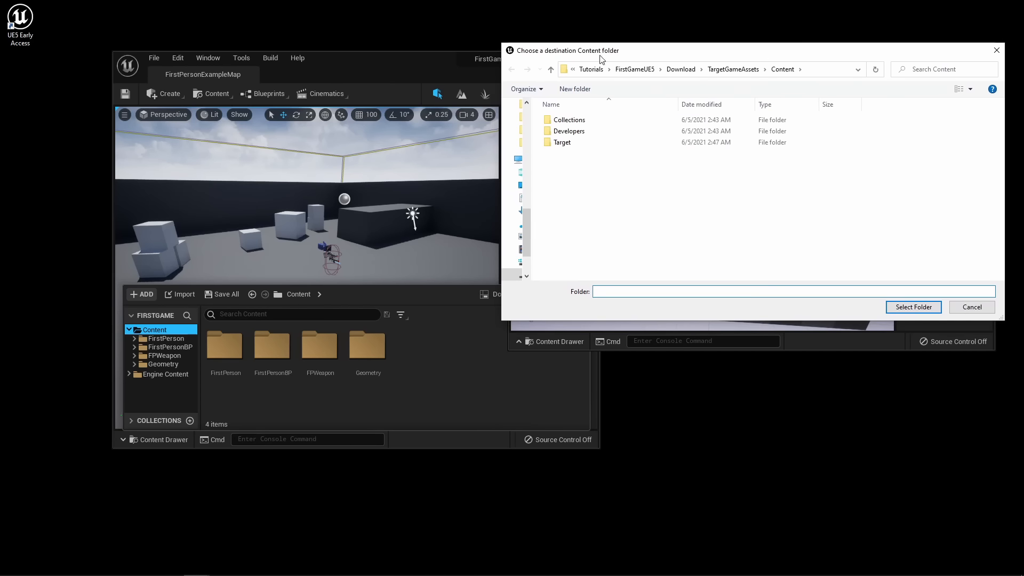
pyautogui.moveTo(442, 56); pyautogui.dragTo(374, 53)
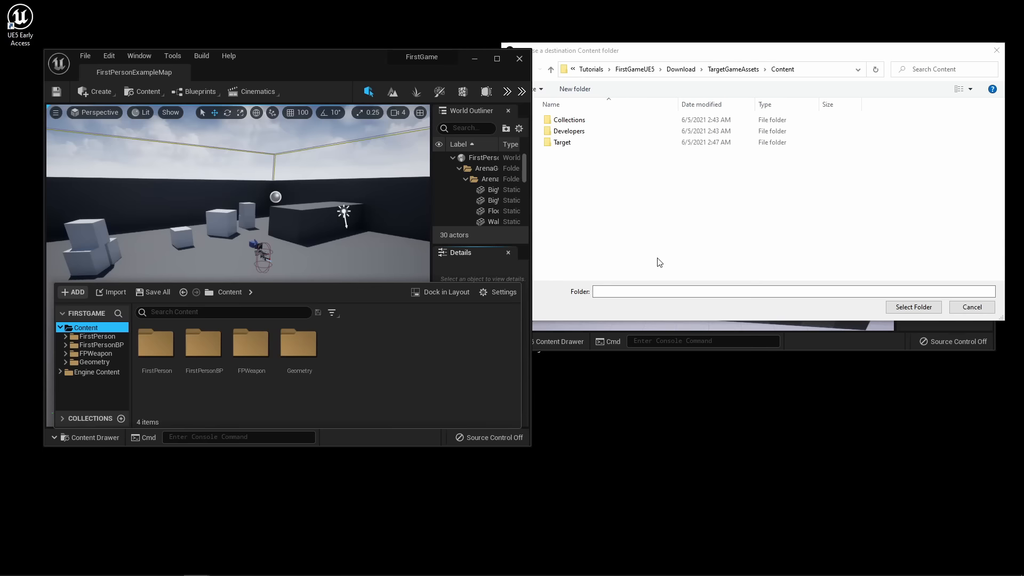
pyautogui.click(813, 68)
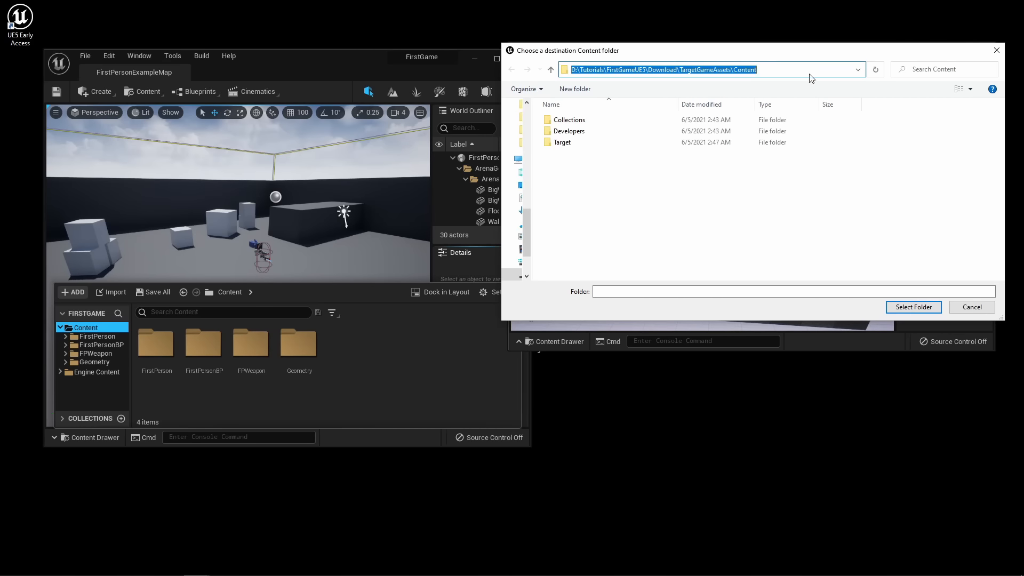
pyautogui.hotkey('ctrl', 'v')
pyautogui.press('Return')
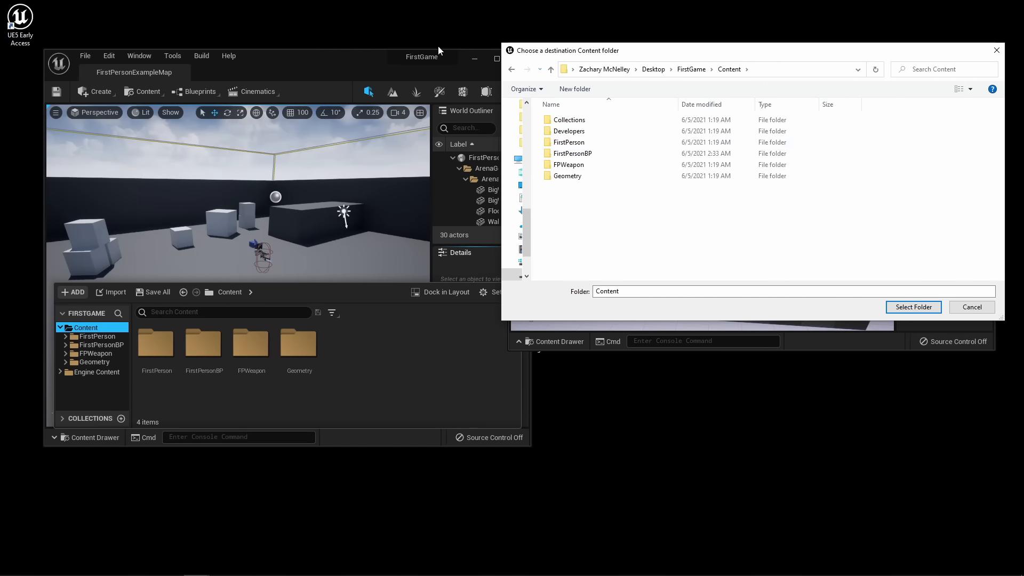
# Reopen the FirstGame folder on the desktop to check where the destination Content folder is located.
pyautogui.moveTo(379, 62); pyautogui.dragTo(787, 134)
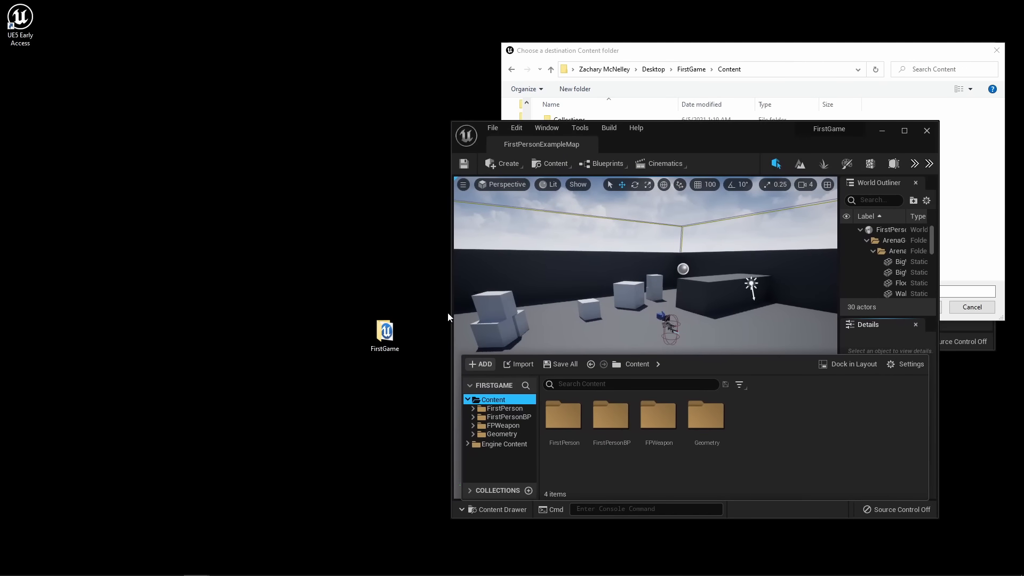
pyautogui.moveTo(391, 331); pyautogui.dragTo(230, 223)
pyautogui.doubleClick(220, 225)
pyautogui.moveTo(359, 53); pyautogui.dragTo(359, 29)
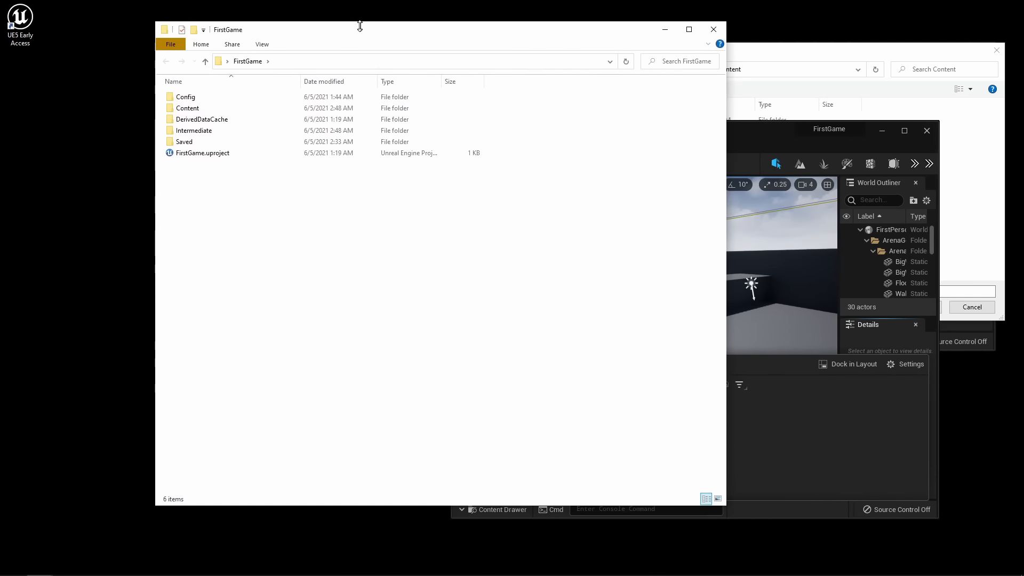
pyautogui.hotkey('ctrl', 'a')
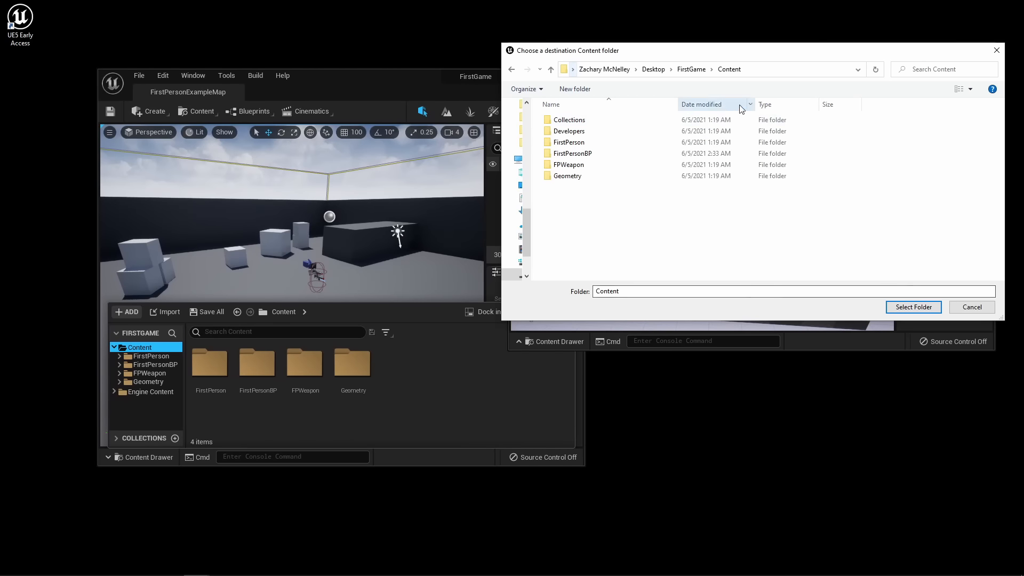
# Confirm the migration destination, maximize the FirstGame editor and go to its Target content folder.
pyautogui.click(913, 307)
pyautogui.moveTo(381, 94); pyautogui.dragTo(447, 11)
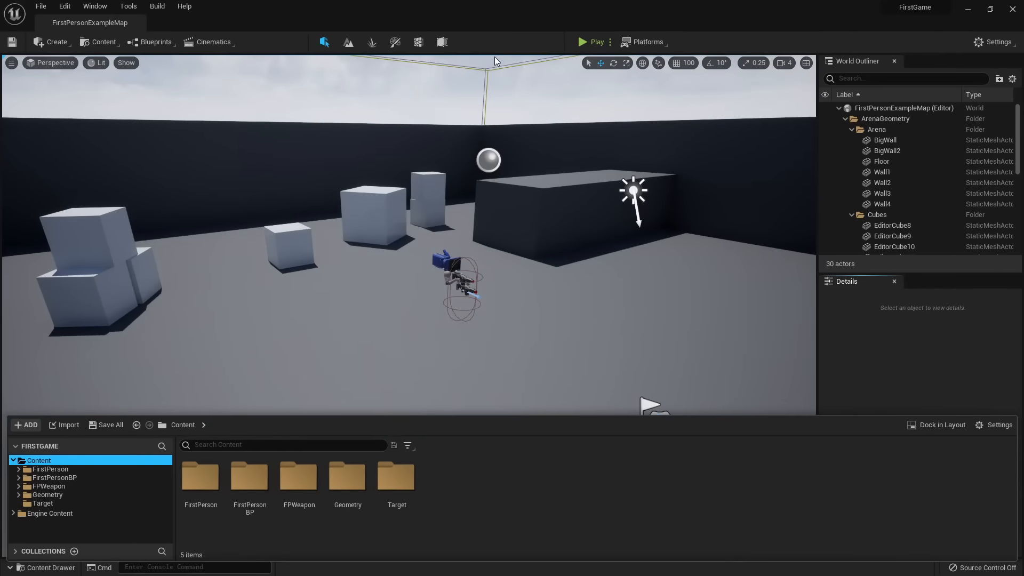
pyautogui.doubleClick(397, 476)
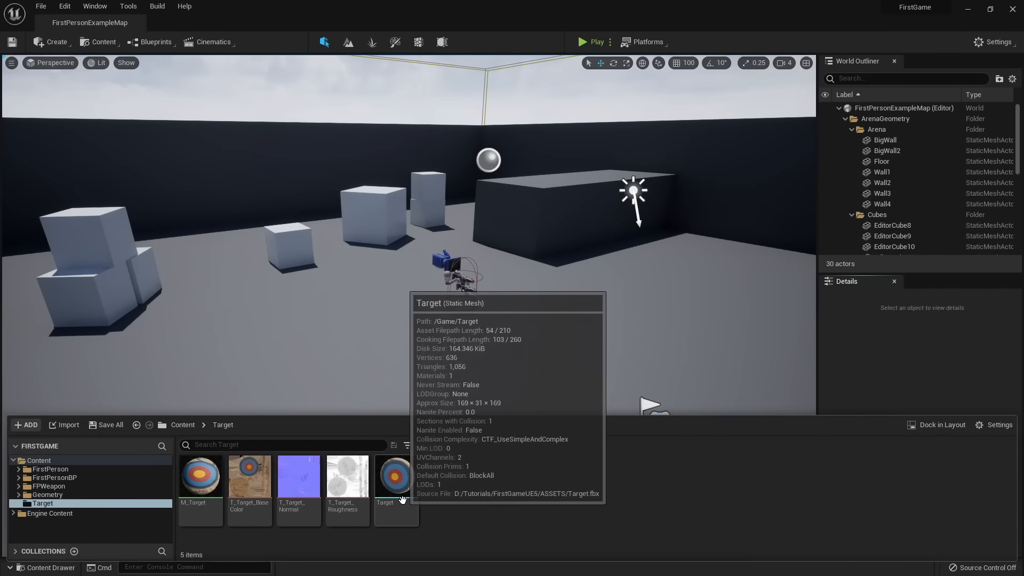
# Preview the Target static mesh in its editor, zooming and orbiting around it and rotating the preview light.
pyautogui.doubleClick(400, 475)
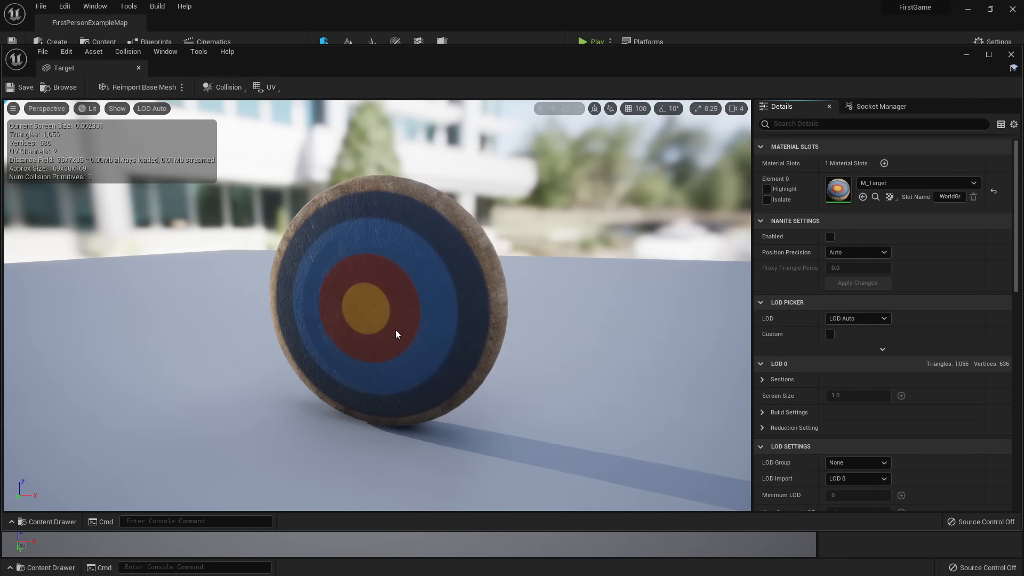
pyautogui.moveTo(395, 331)
pyautogui.mouseDown()
pyautogui.moveTo(614, 335)
pyautogui.moveTo(496, 331)
pyautogui.moveTo(520, 355)
pyautogui.moveTo(576, 328)
pyautogui.moveTo(389, 329)
pyautogui.mouseUp()
pyautogui.moveTo(336, 318); pyautogui.dragTo(336, 427, button='right')
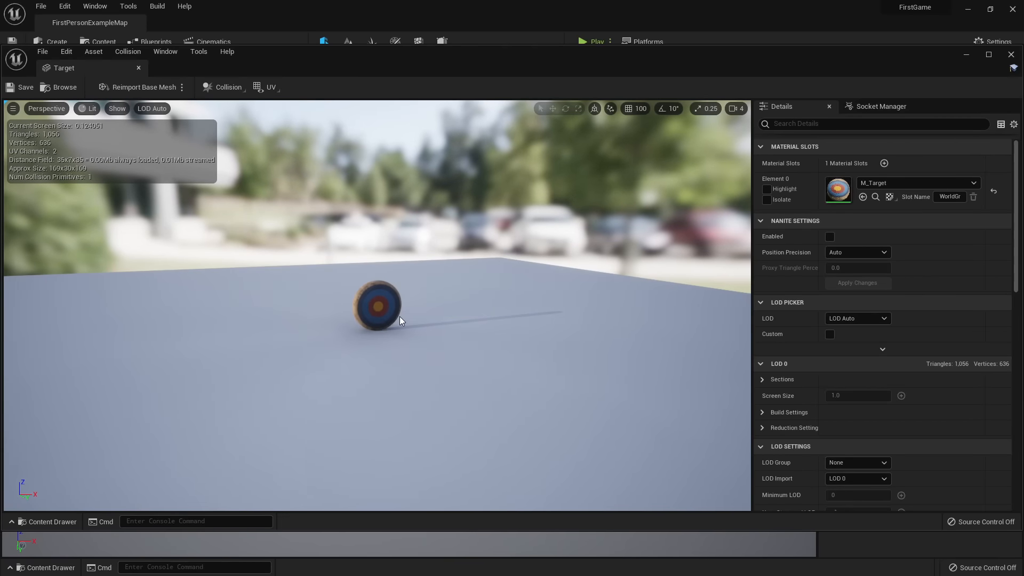
pyautogui.moveTo(399, 315); pyautogui.dragTo(399, 277, button='right')
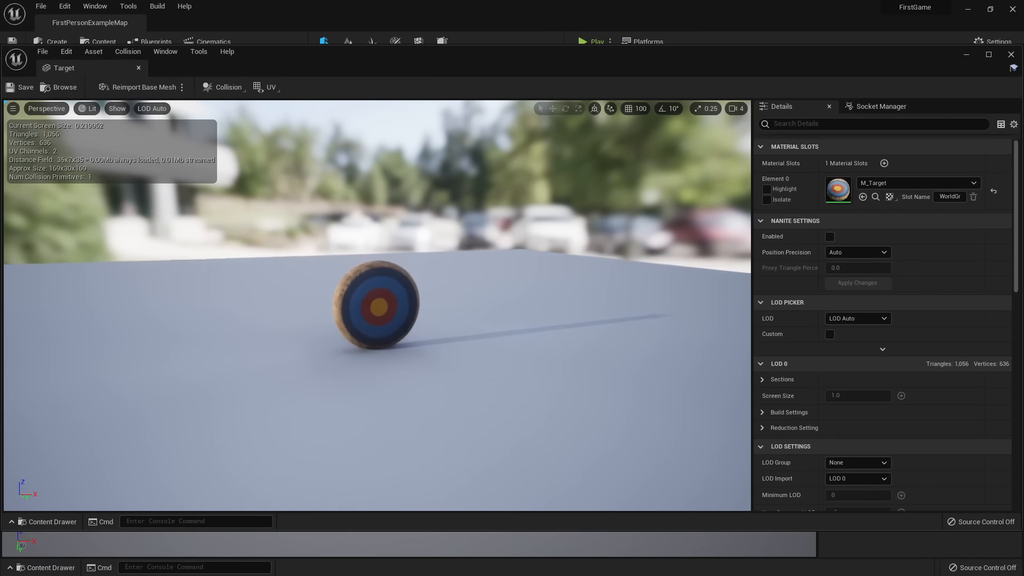
pyautogui.moveTo(399, 316); pyautogui.dragTo(470, 318)
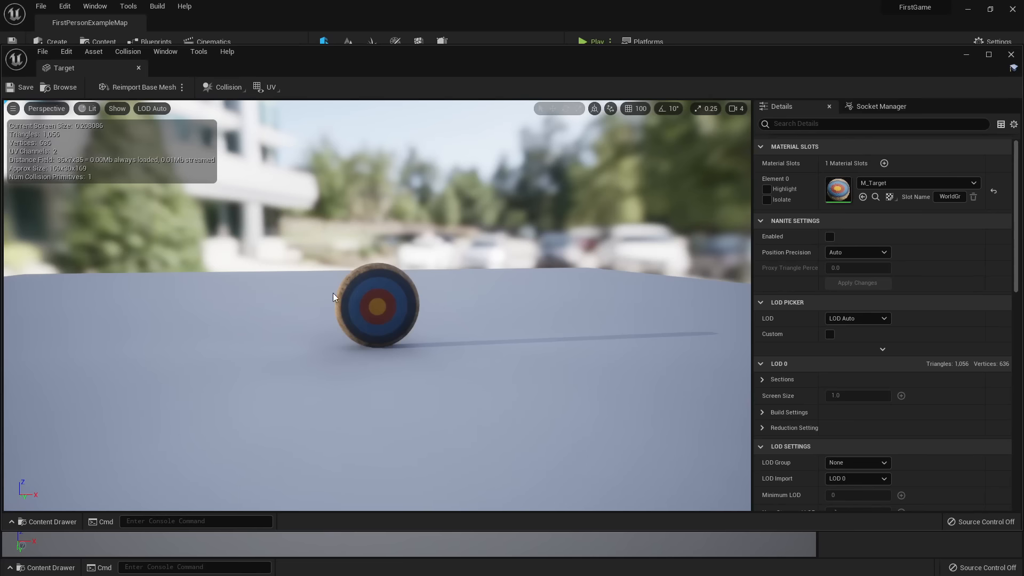
pyautogui.press('l')
pyautogui.moveTo(332, 293)
pyautogui.mouseDown()
pyautogui.moveTo(512, 278)
pyautogui.moveTo(480, 309)
pyautogui.moveTo(368, 304)
pyautogui.moveTo(426, 297)
pyautogui.moveTo(309, 304)
pyautogui.moveTo(446, 293)
pyautogui.moveTo(313, 293)
pyautogui.moveTo(432, 297)
pyautogui.moveTo(407, 343)
pyautogui.moveTo(308, 296)
pyautogui.moveTo(465, 299)
pyautogui.mouseUp()
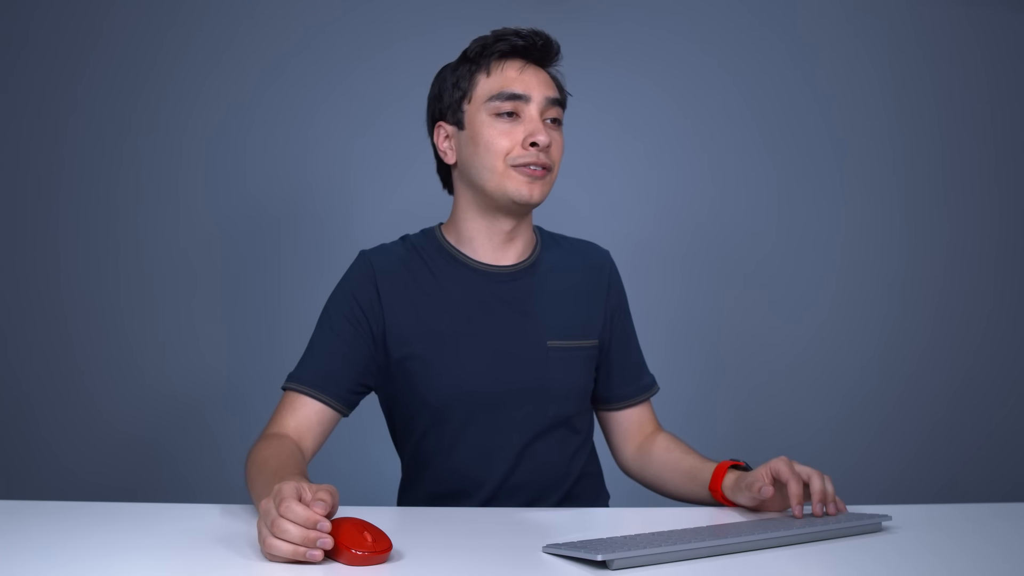
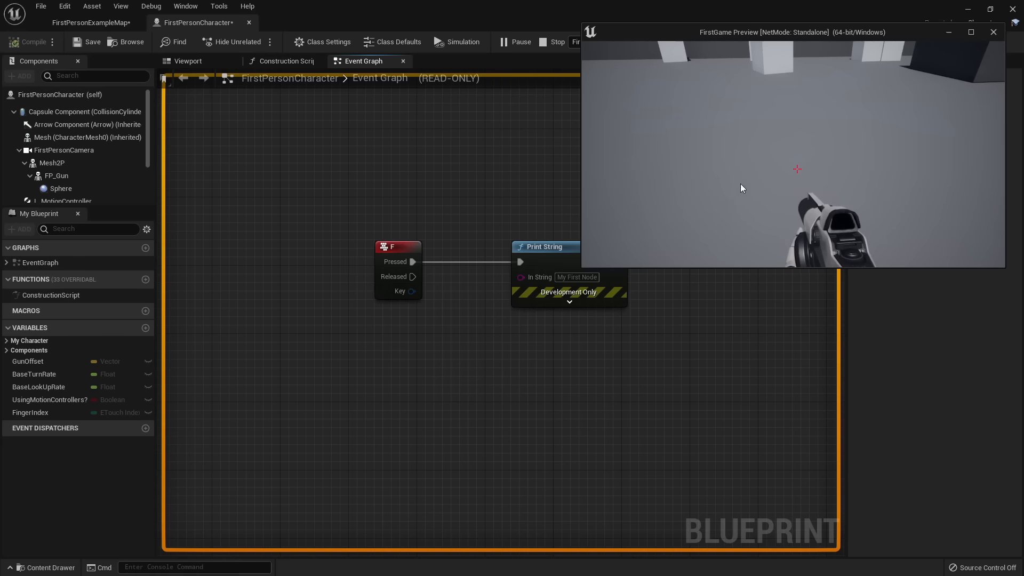
# Test the F key event's Print String output repeatedly in the game preview and end the play session.
pyautogui.press('f')
pyautogui.press('f')
pyautogui.press('f')
pyautogui.press('f')
pyautogui.press('f')
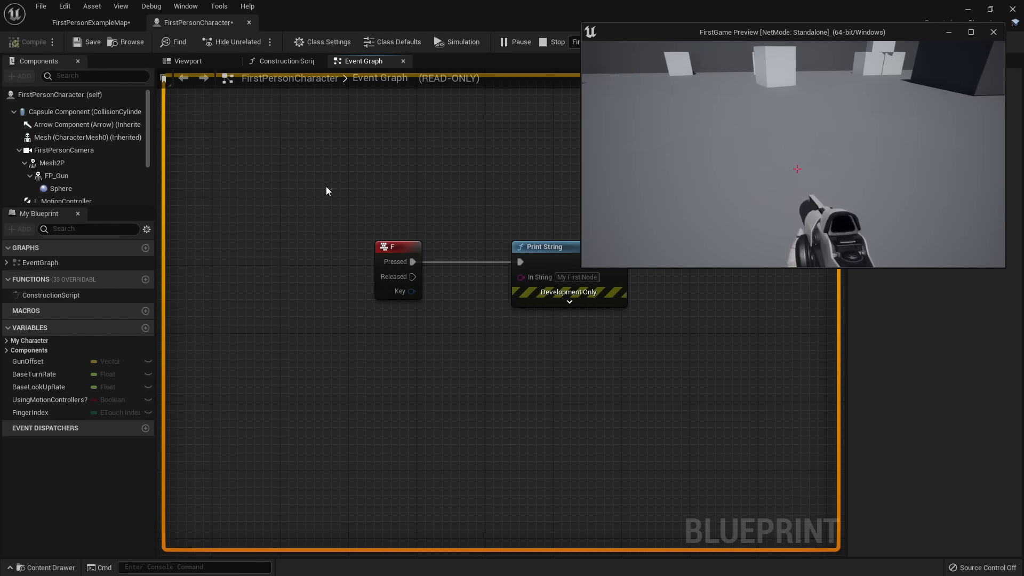
pyautogui.press('f')
pyautogui.press('f')
pyautogui.press('f')
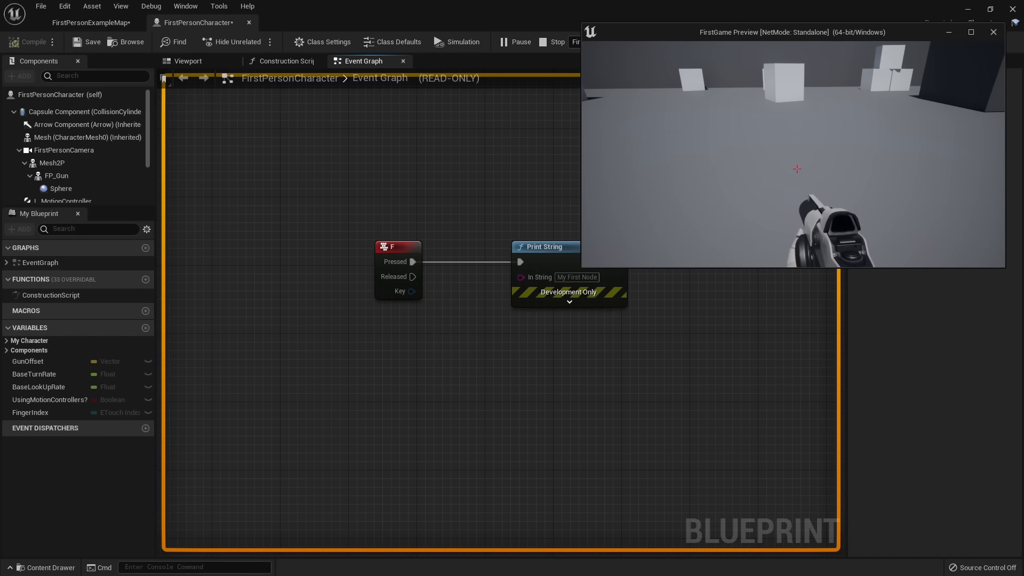
pyautogui.press('Escape')
# Delete the F key event and Print String nodes from the FirstPersonCharacter event graph.
pyautogui.scroll(-3, 687, 345)
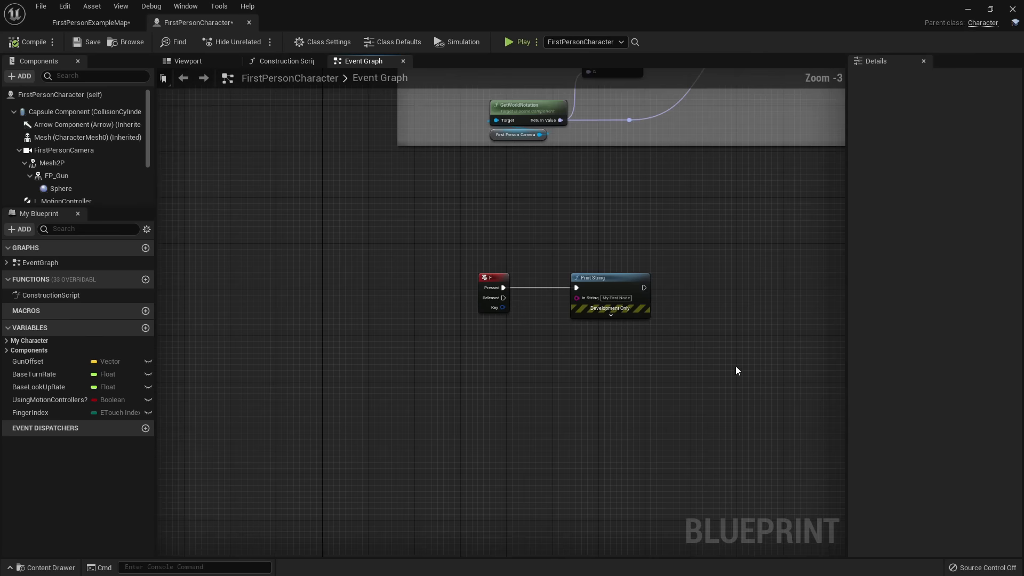
pyautogui.moveTo(744, 392); pyautogui.dragTo(472, 248)
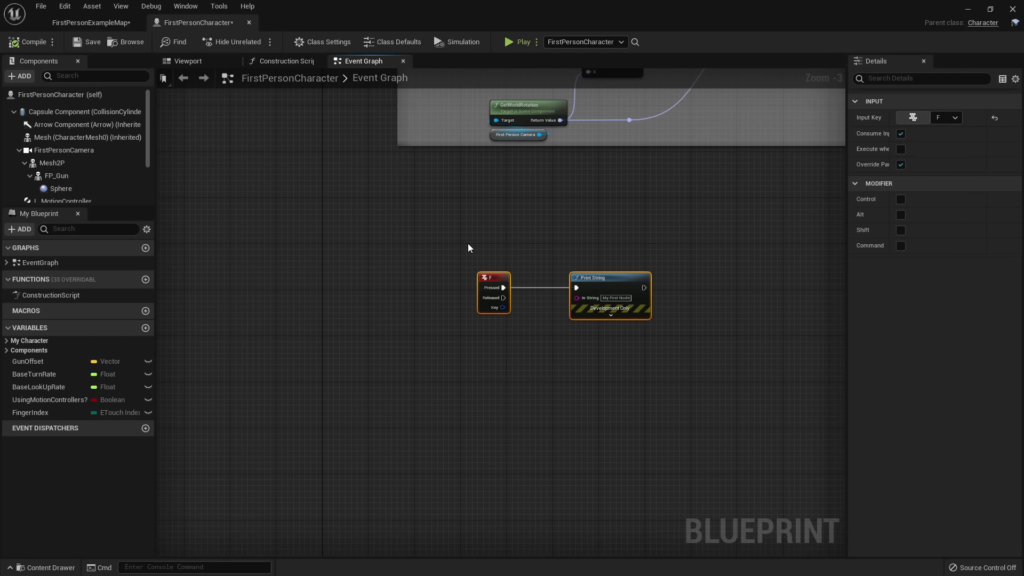
pyautogui.press('Delete')
pyautogui.scroll(-3, 468, 244)
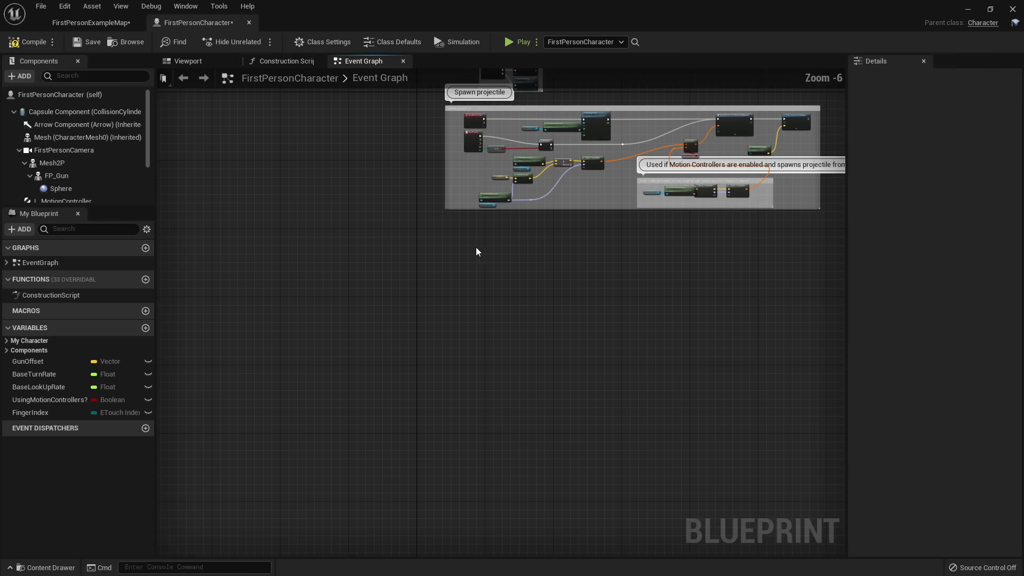
pyautogui.moveTo(476, 247); pyautogui.dragTo(560, 448, button='right')
pyautogui.scroll(-1, 526, 371)
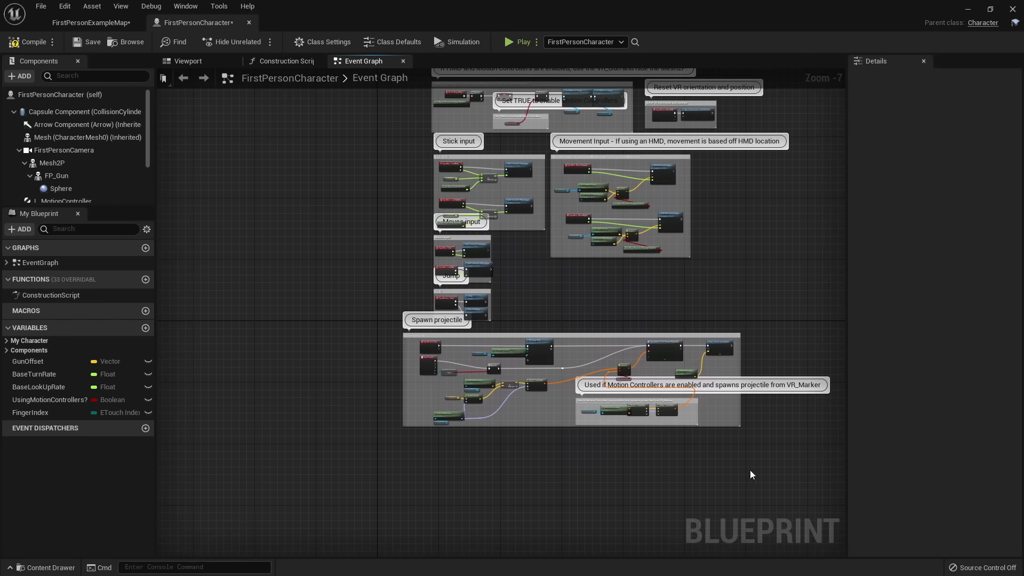
pyautogui.moveTo(790, 476); pyautogui.dragTo(388, 110)
pyautogui.click(371, 209)
pyautogui.moveTo(695, 279); pyautogui.dragTo(685, 293, button='right')
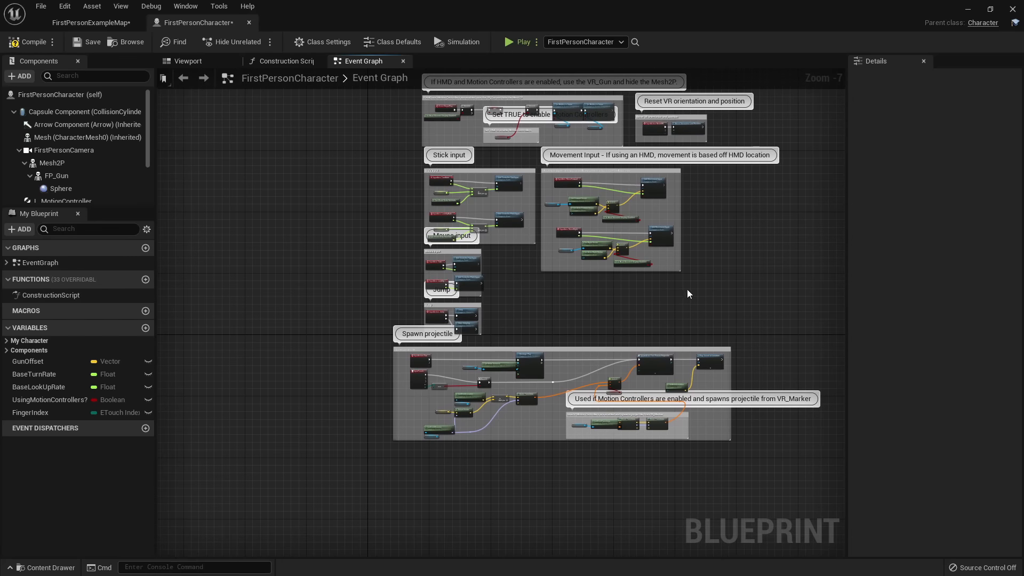
pyautogui.moveTo(538, 288); pyautogui.dragTo(523, 283, button='right')
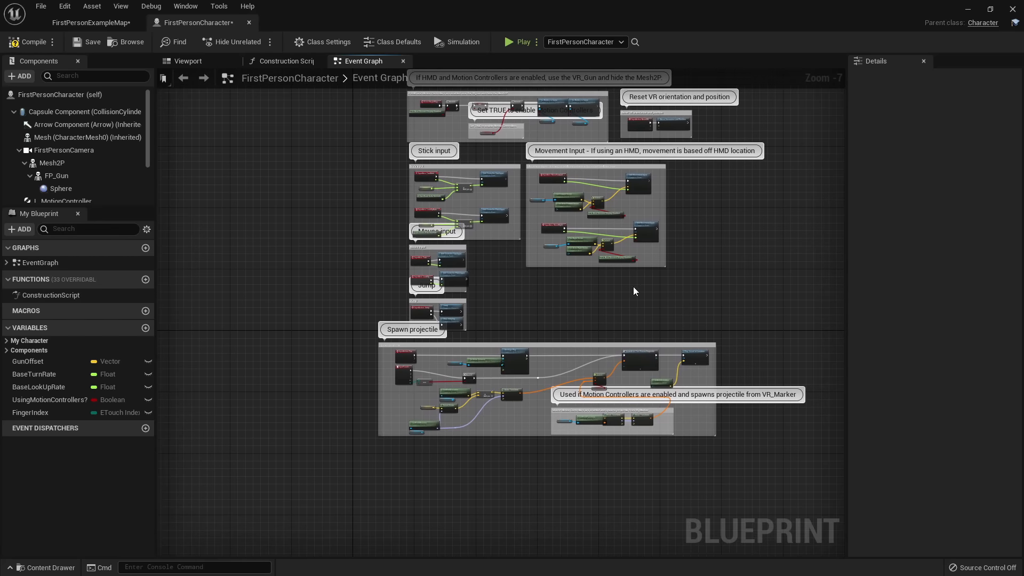
pyautogui.moveTo(634, 290); pyautogui.dragTo(663, 308, button='right')
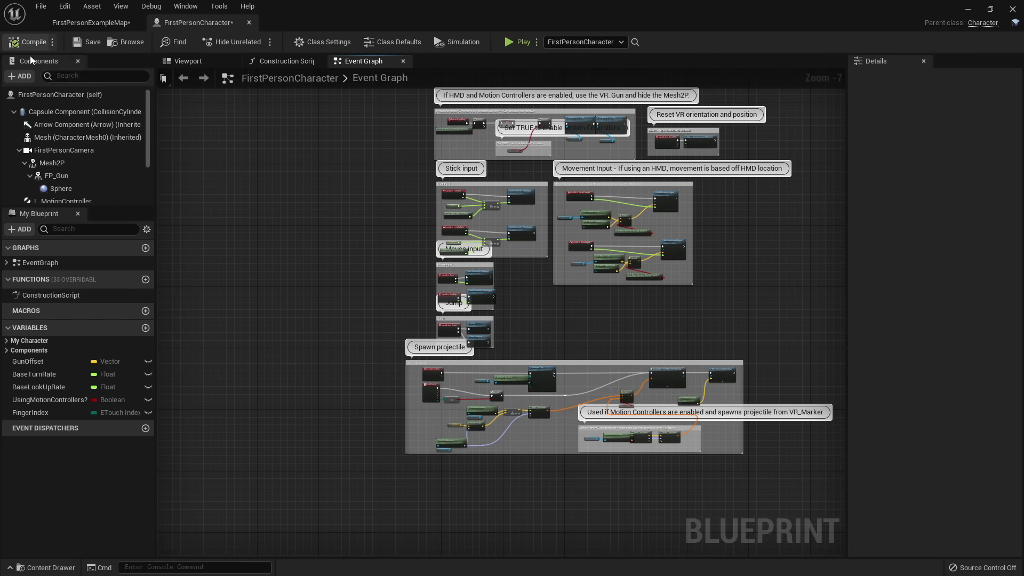
# Save the FirstPersonCharacter Blueprint and return to the FirstPersonExampleMap level.
pyautogui.click(78, 46)
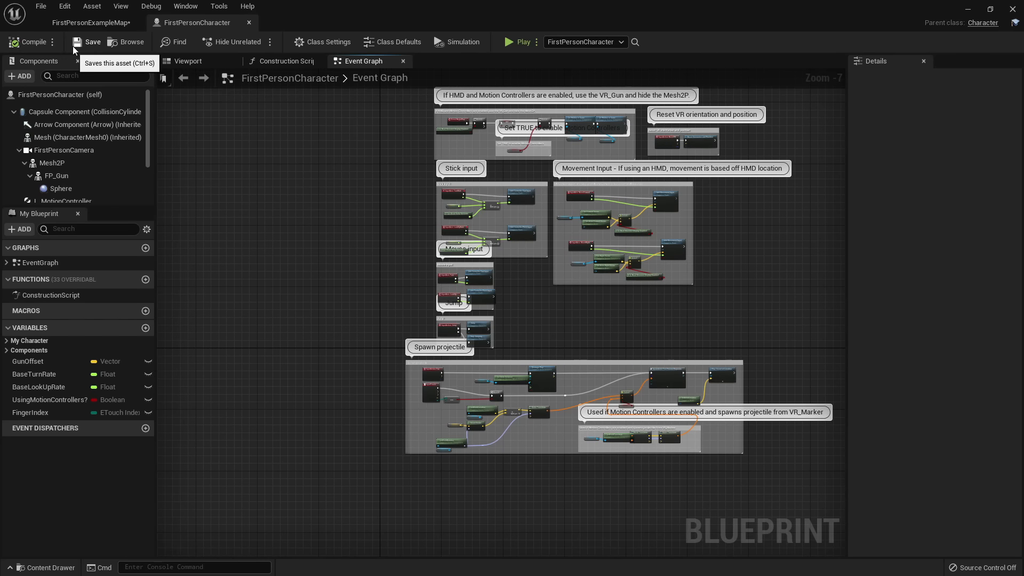
pyautogui.click(90, 23)
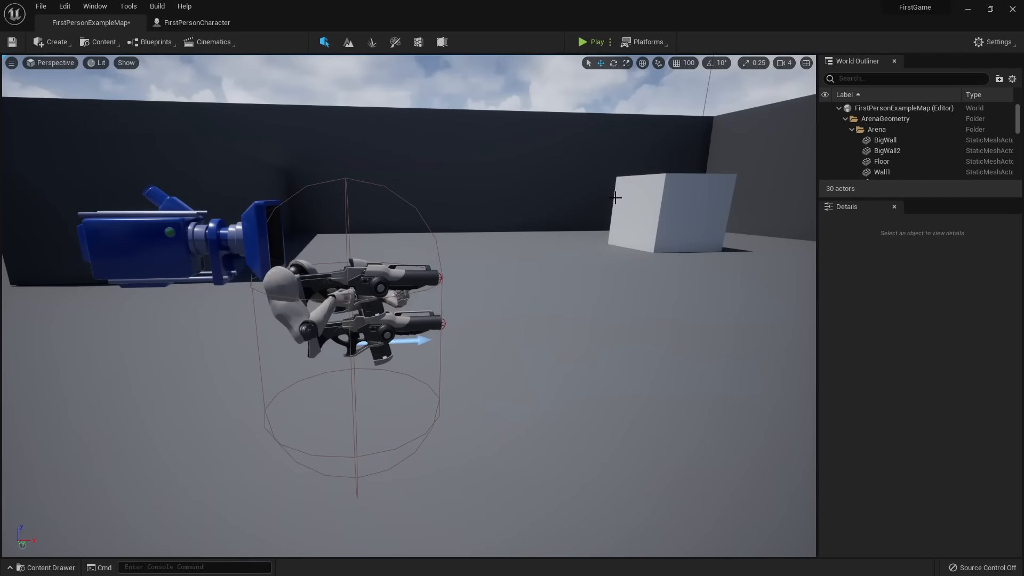
pyautogui.press('d')
pyautogui.moveTo(601, 198); pyautogui.dragTo(601, 198, button='right')
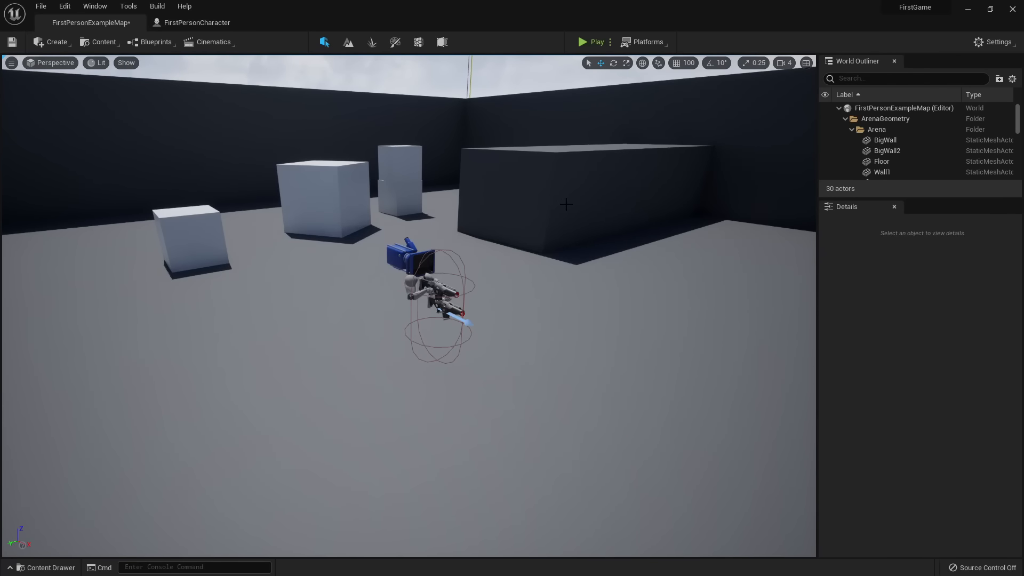
pyautogui.moveTo(561, 203); pyautogui.dragTo(561, 204, button='right')
# Create a Blueprint Class with Actor as its parent in the FirstPersonBP Blueprints content folder.
pyautogui.hotkey('ctrl', 'space')
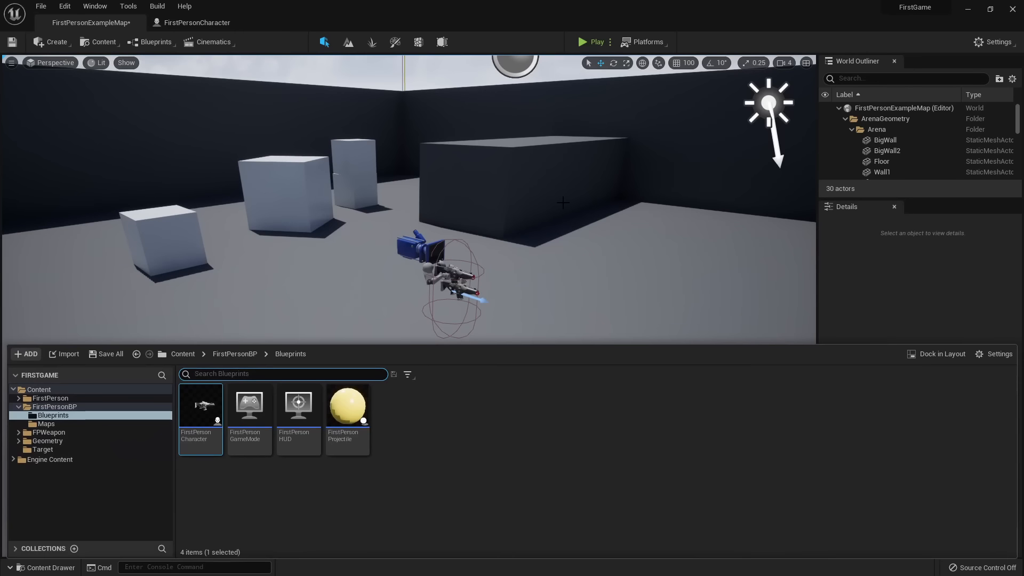
pyautogui.click(585, 473)
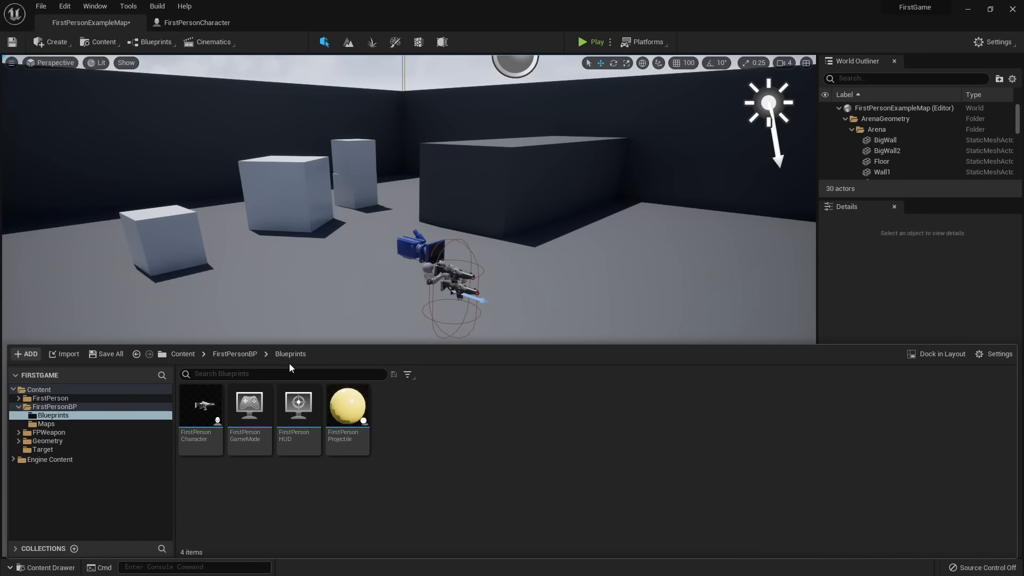
pyautogui.rightClick(519, 442)
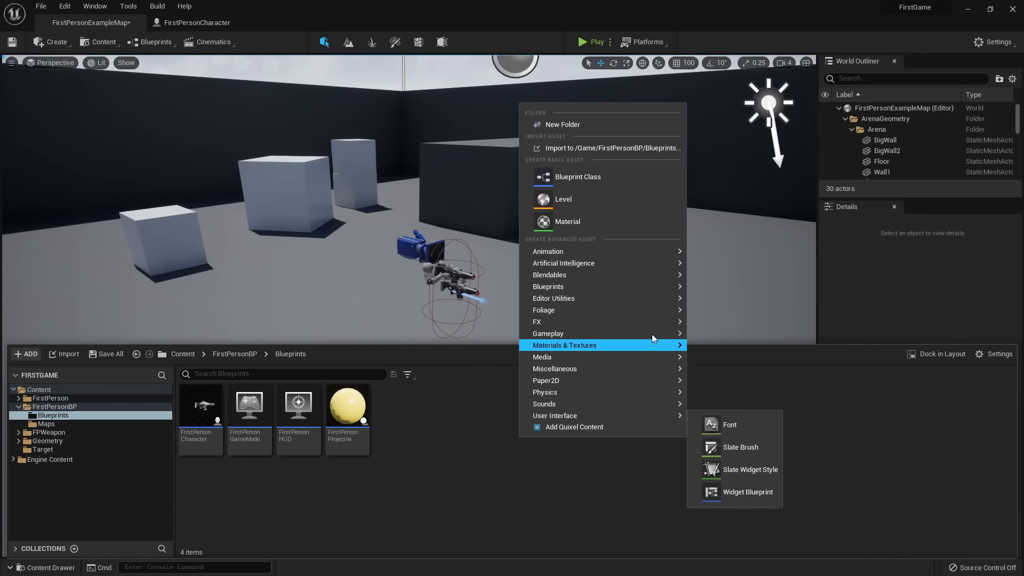
pyautogui.click(581, 177)
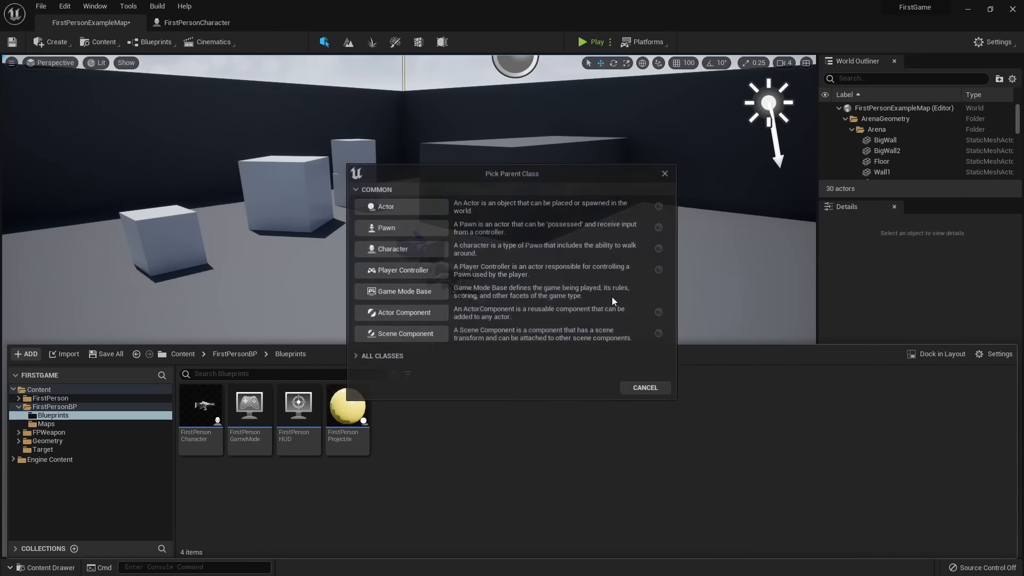
pyautogui.moveTo(552, 175); pyautogui.dragTo(223, 92)
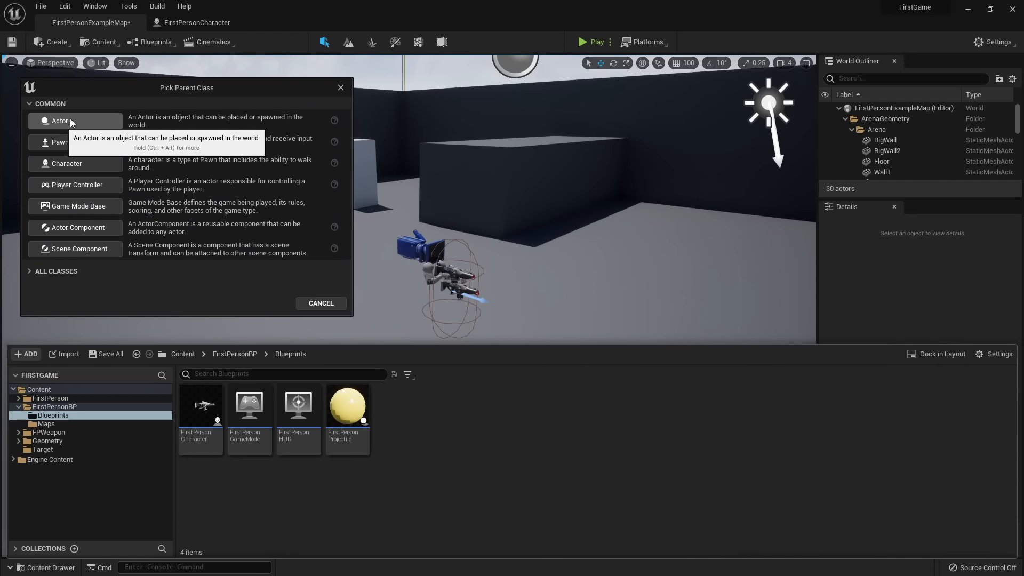
pyautogui.moveTo(187, 86); pyautogui.dragTo(222, 157)
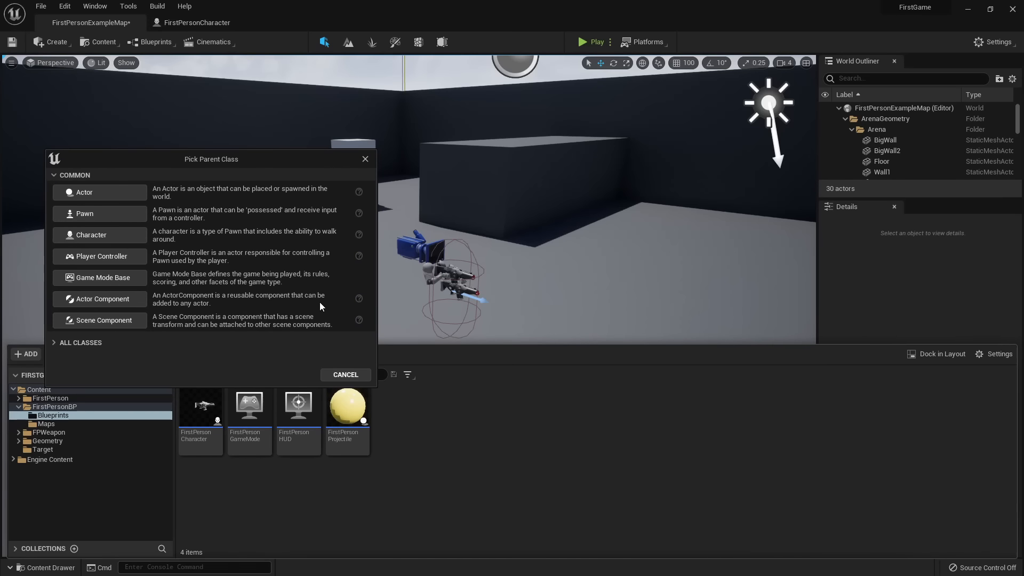
pyautogui.moveTo(220, 158); pyautogui.dragTo(211, 156)
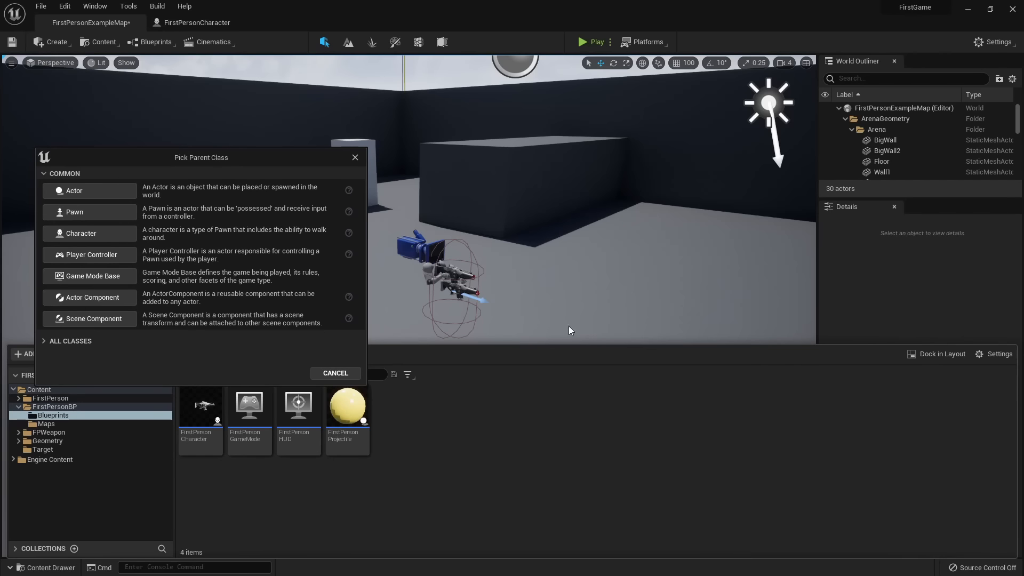
pyautogui.click(75, 190)
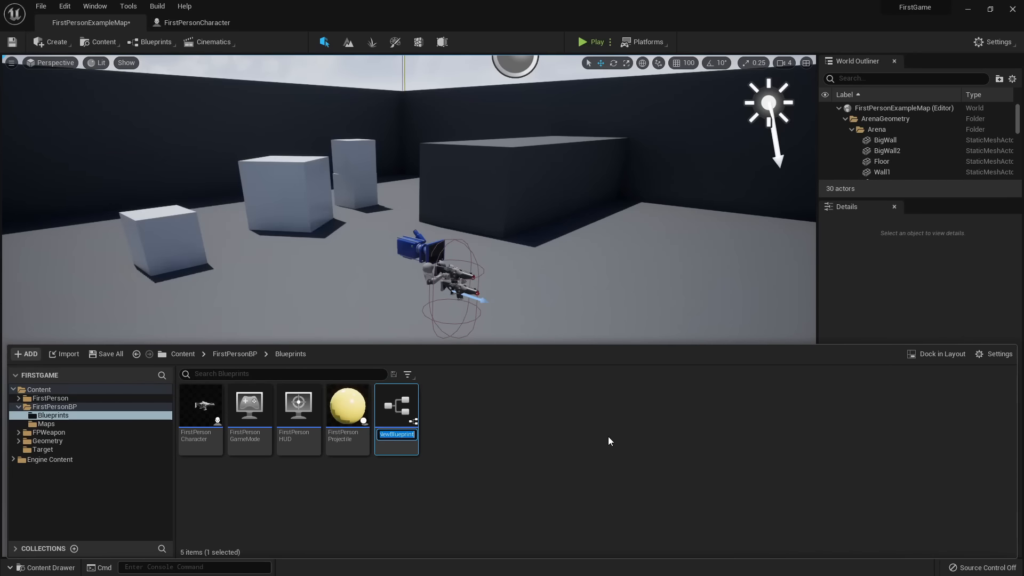
# Name the new Actor Blueprint BP_Target.
pyautogui.write('BP_Target')
pyautogui.hotkey('shift', 'Right')
pyautogui.hotkey('shift', 'Right')
pyautogui.hotkey('shift', 'Right')
pyautogui.press('Return')
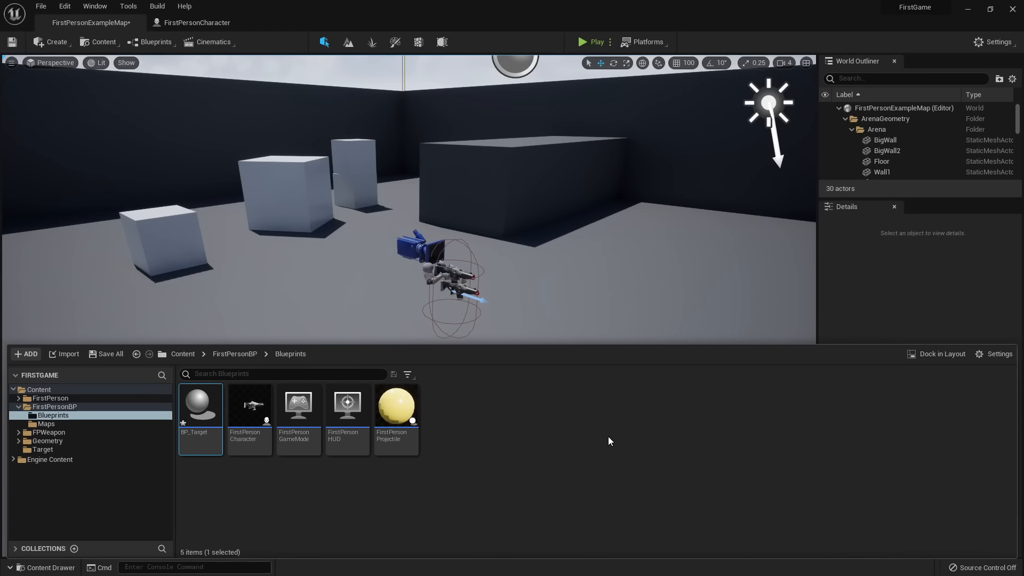
# Open BP_Target and add the Target static mesh as a component under DefaultSceneRoot, keeping the name Target.
pyautogui.doubleClick(202, 405)
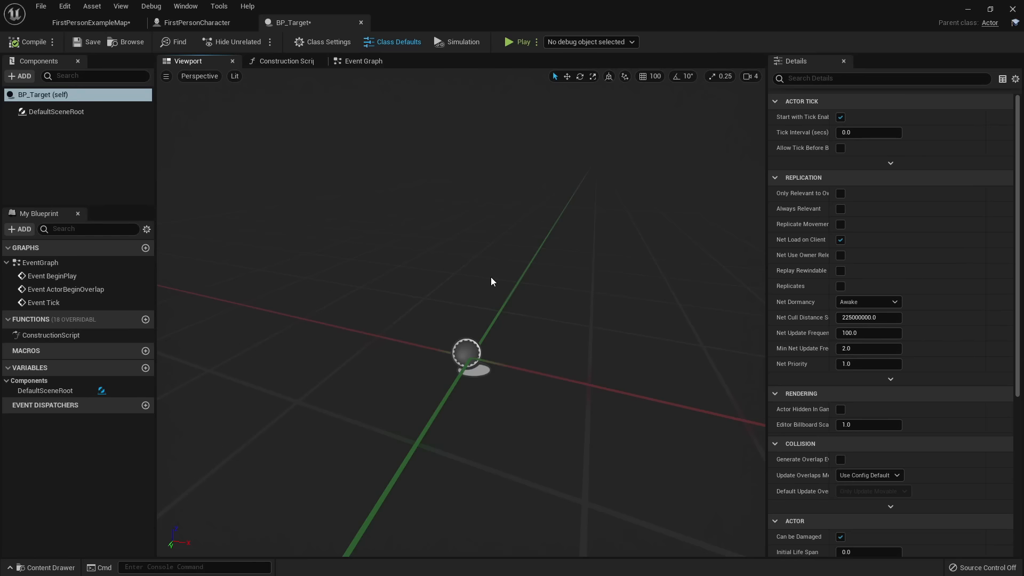
pyautogui.moveTo(495, 267); pyautogui.dragTo(496, 282, button='right')
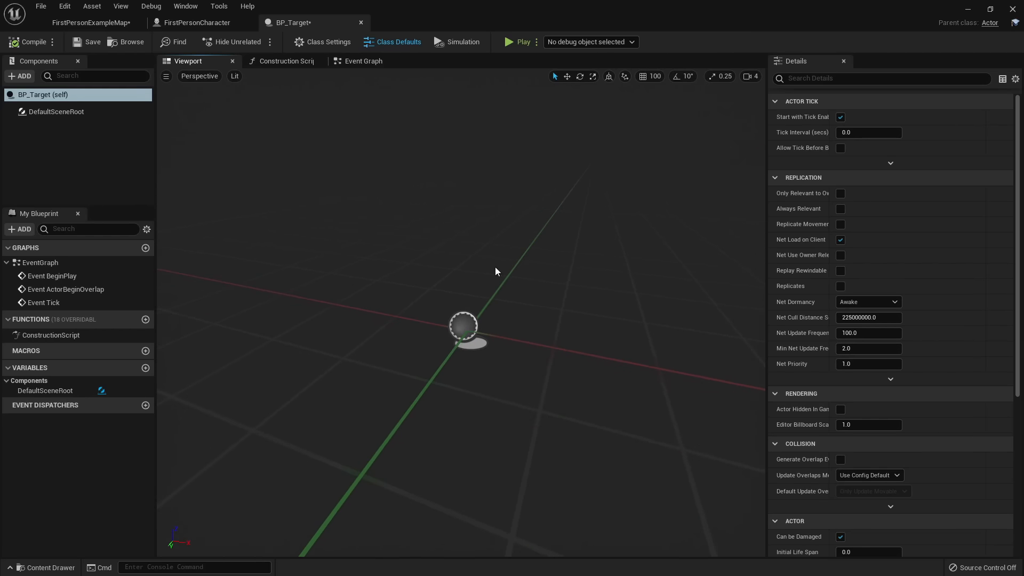
pyautogui.hotkey('ctrl', 'space')
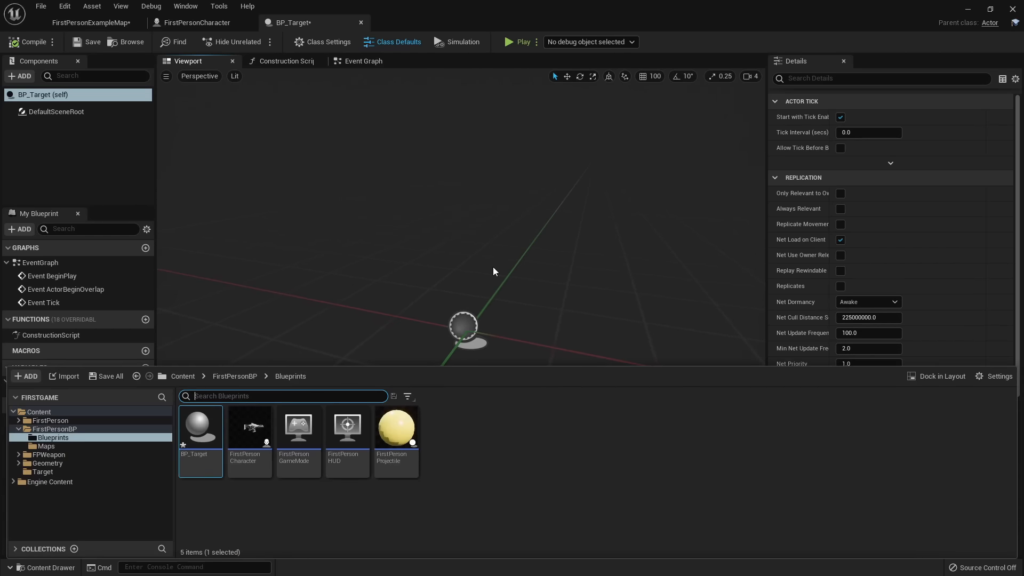
pyautogui.click(36, 472)
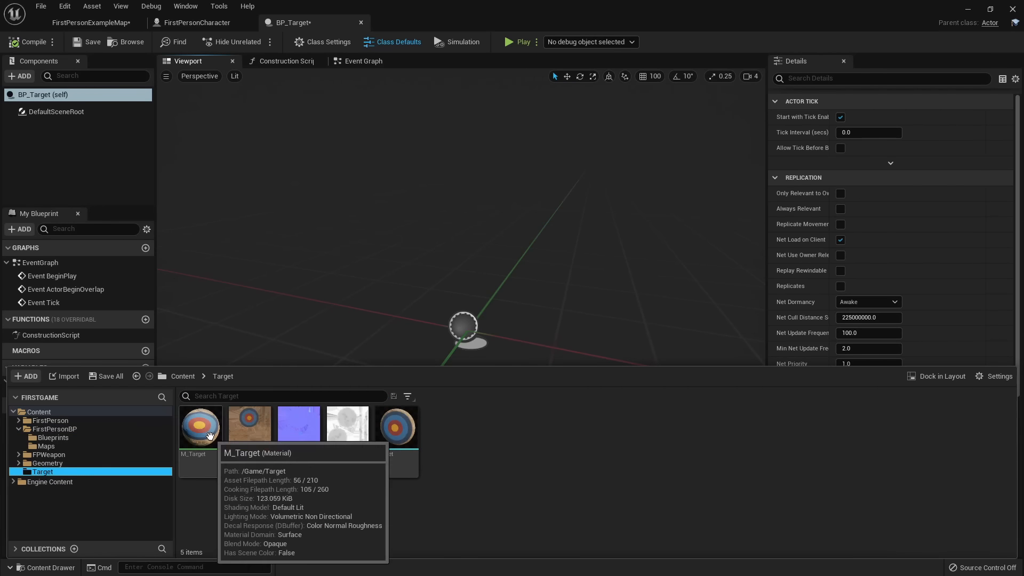
pyautogui.moveTo(404, 466)
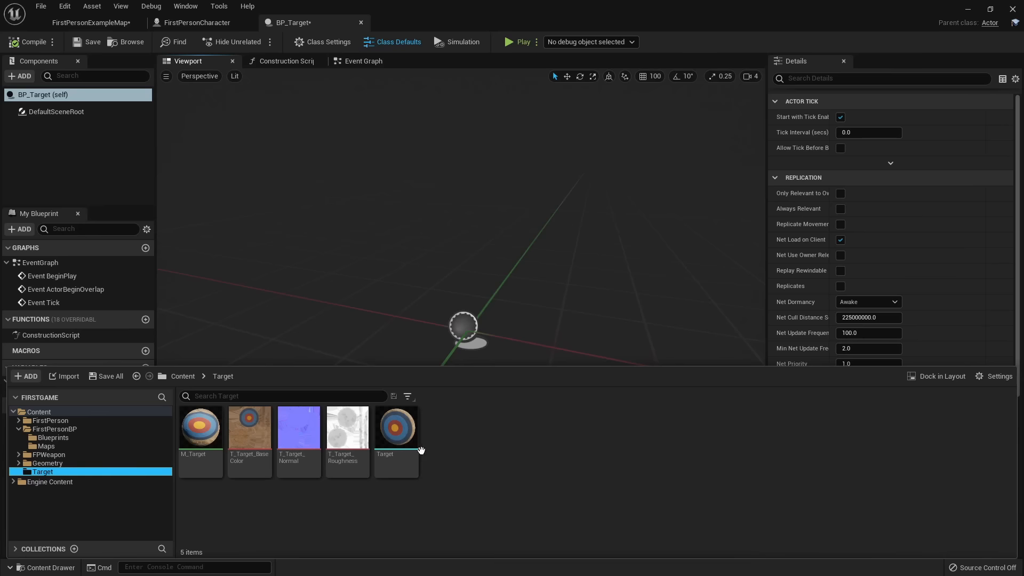
pyautogui.click(406, 448)
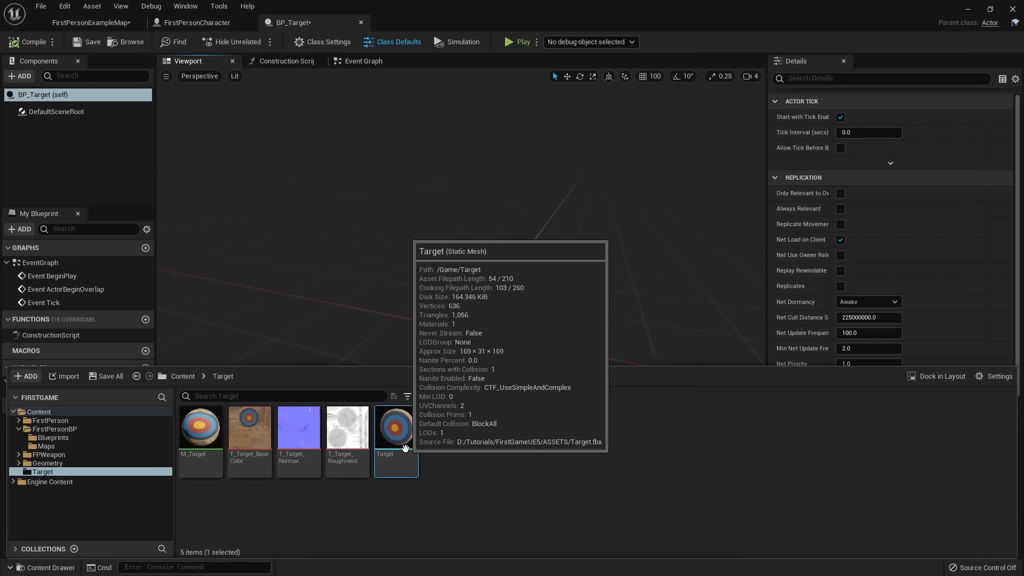
pyautogui.moveTo(405, 448); pyautogui.dragTo(38, 115)
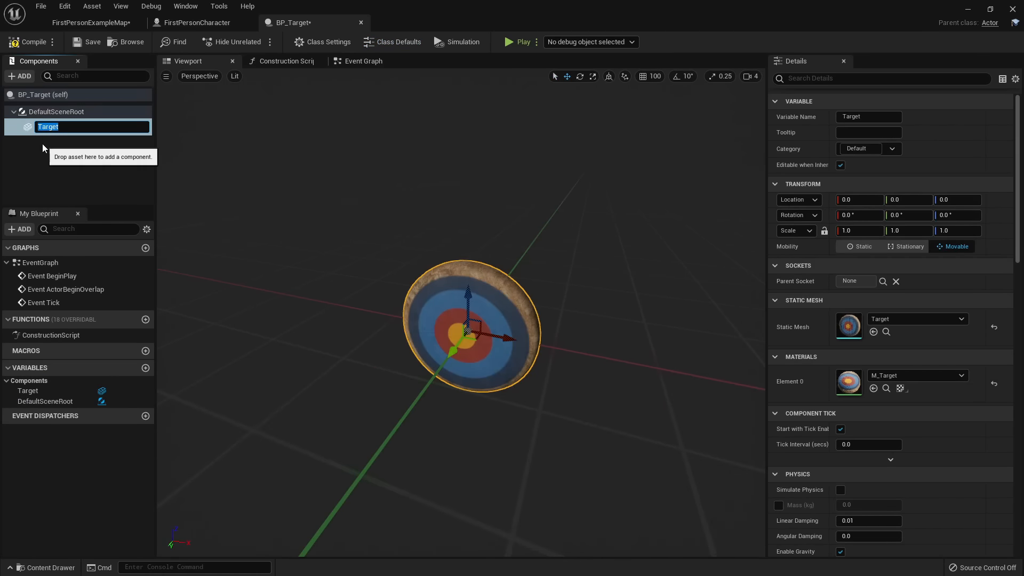
pyautogui.press('Return')
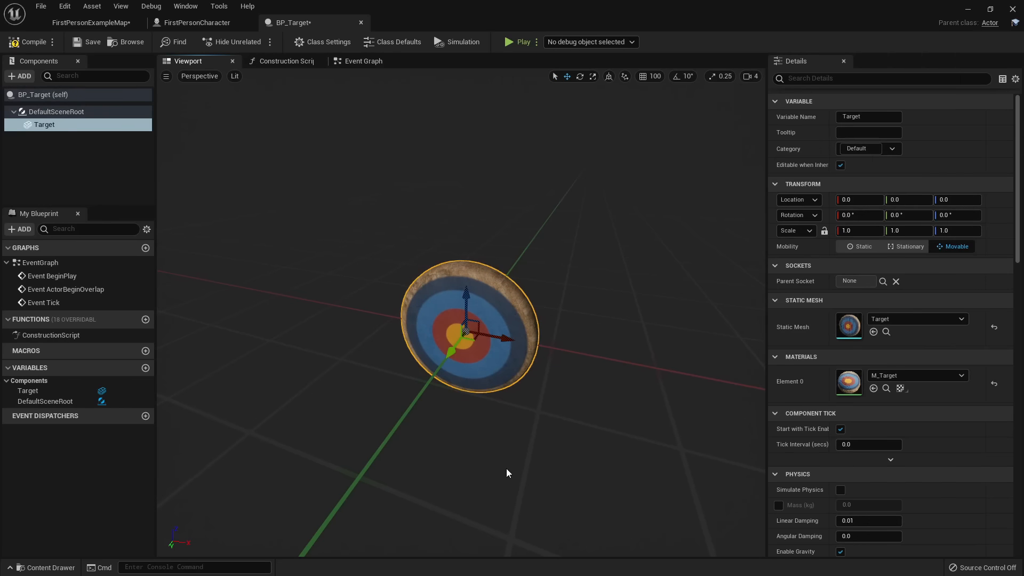
# Examine the Target mesh in the Blueprint viewport from several angles and distances and try moving the preview light.
pyautogui.keyDown('alt'); pyautogui.moveTo(481, 417); pyautogui.dragTo(520, 390); pyautogui.keyUp('alt')
pyautogui.moveTo(491, 410); pyautogui.dragTo(491, 410, button='right')
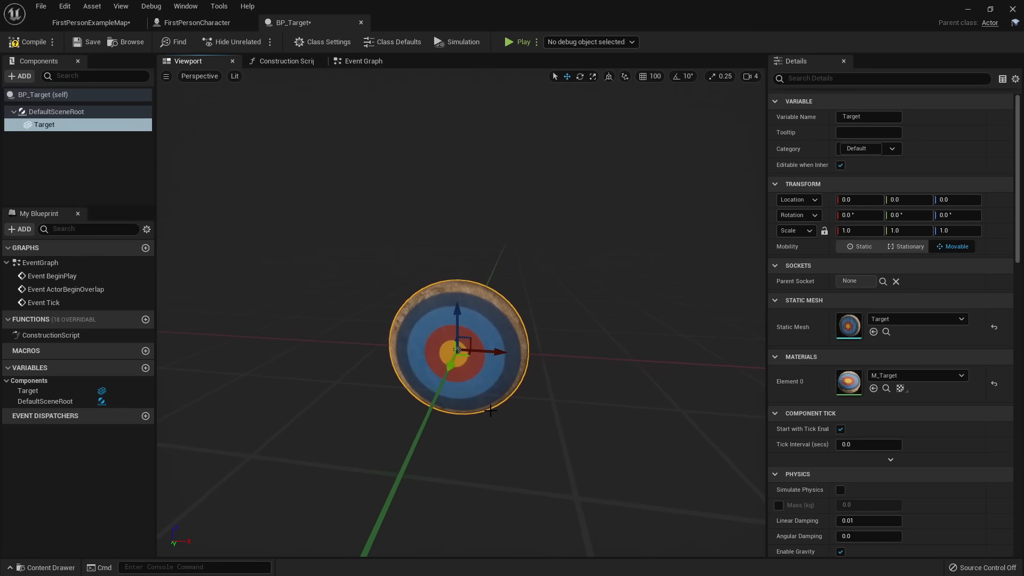
pyautogui.press('l')
pyautogui.moveTo(357, 300); pyautogui.dragTo(245, 422)
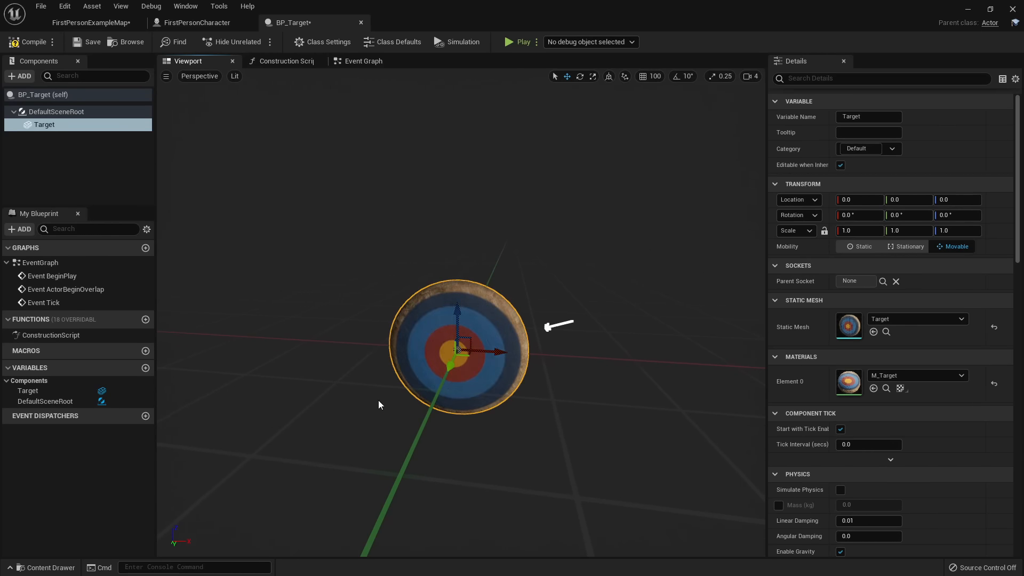
pyautogui.press('a')
pyautogui.moveTo(570, 306); pyautogui.dragTo(579, 346, button='right')
pyautogui.press('w')
pyautogui.press('s')
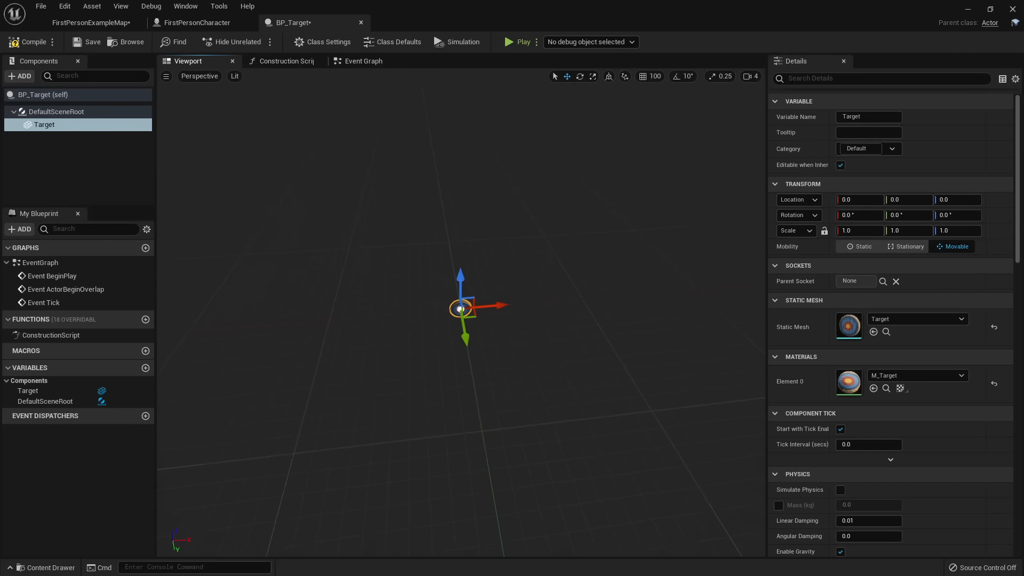
pyautogui.press('w')
pyautogui.moveTo(447, 323); pyautogui.dragTo(450, 322, button='right')
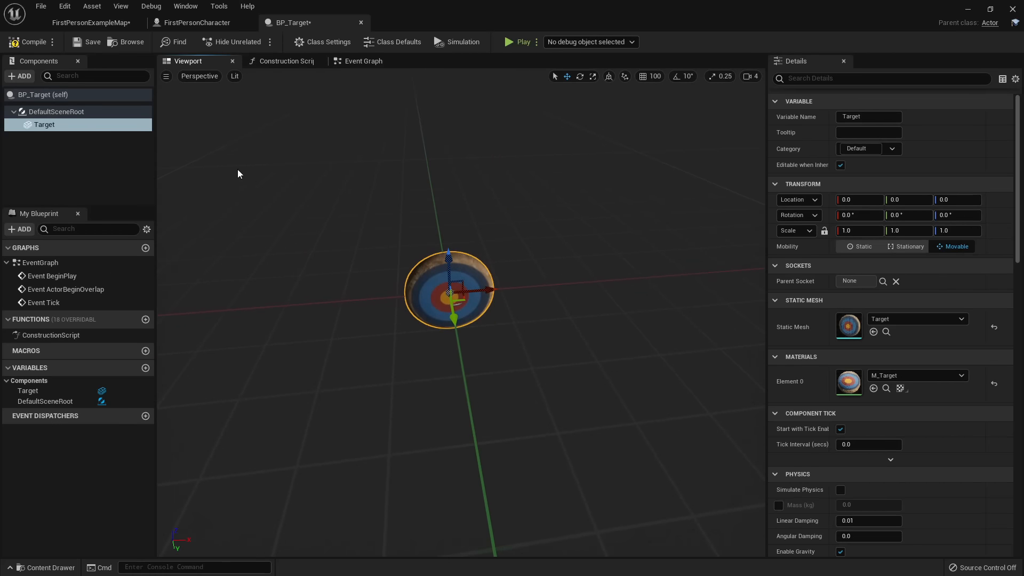
# Compile and save BP_Target and return to the FirstPersonExampleMap level.
pyautogui.click(24, 47)
pyautogui.click(89, 41)
pyautogui.click(107, 25)
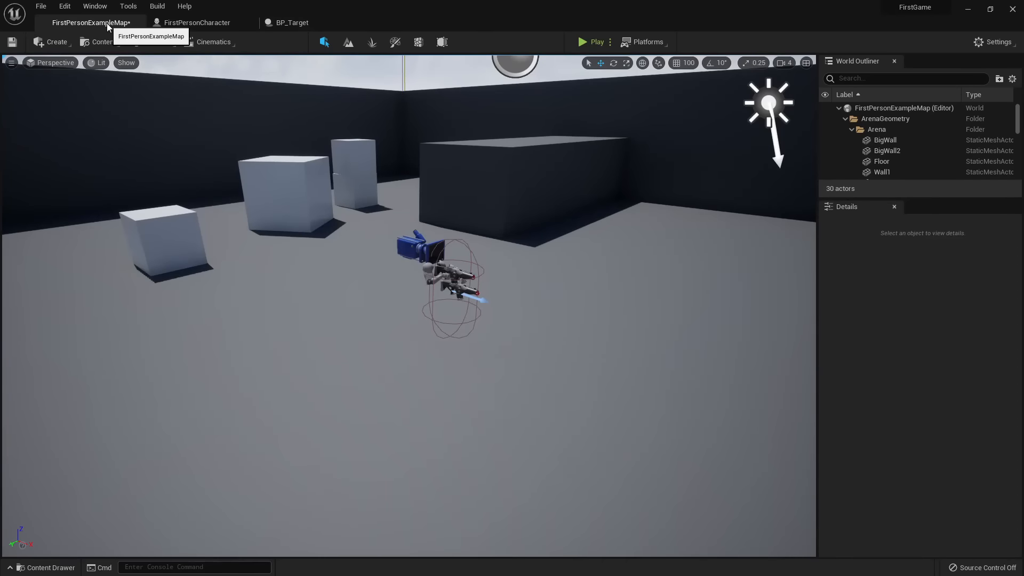
# Place BP_Target from the Blueprints folder in the level above the arena floor and rotate it about its vertical axis.
pyautogui.moveTo(528, 277); pyautogui.dragTo(525, 283, button='right')
pyautogui.hotkey('ctrl', 'space')
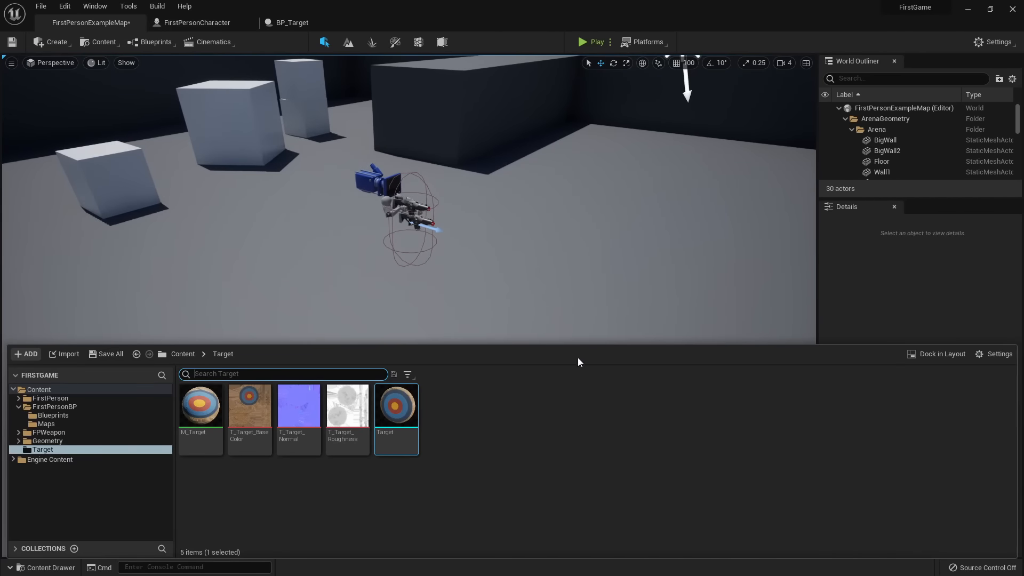
pyautogui.click(52, 416)
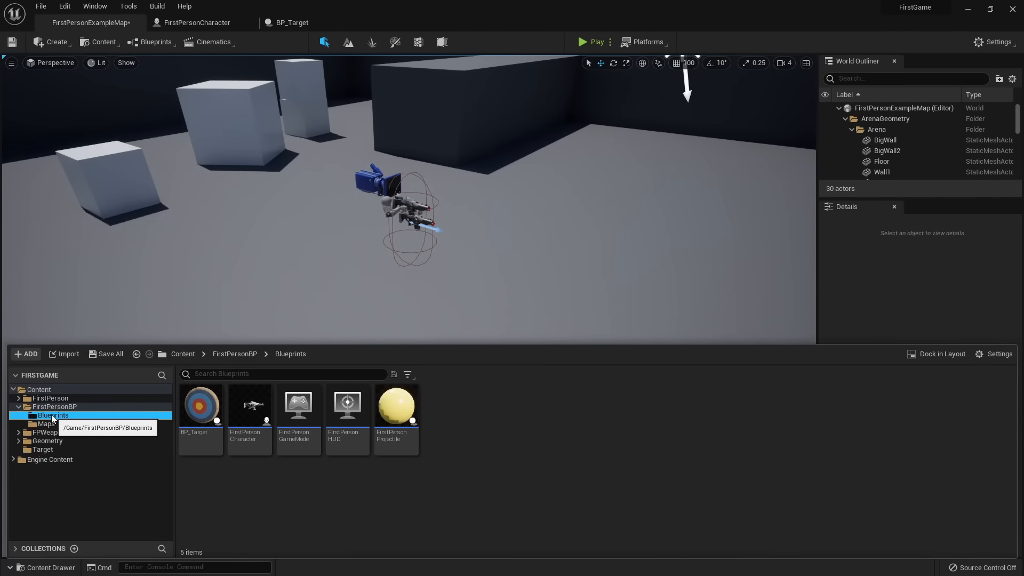
pyautogui.moveTo(201, 405); pyautogui.dragTo(618, 92)
pyautogui.press('e')
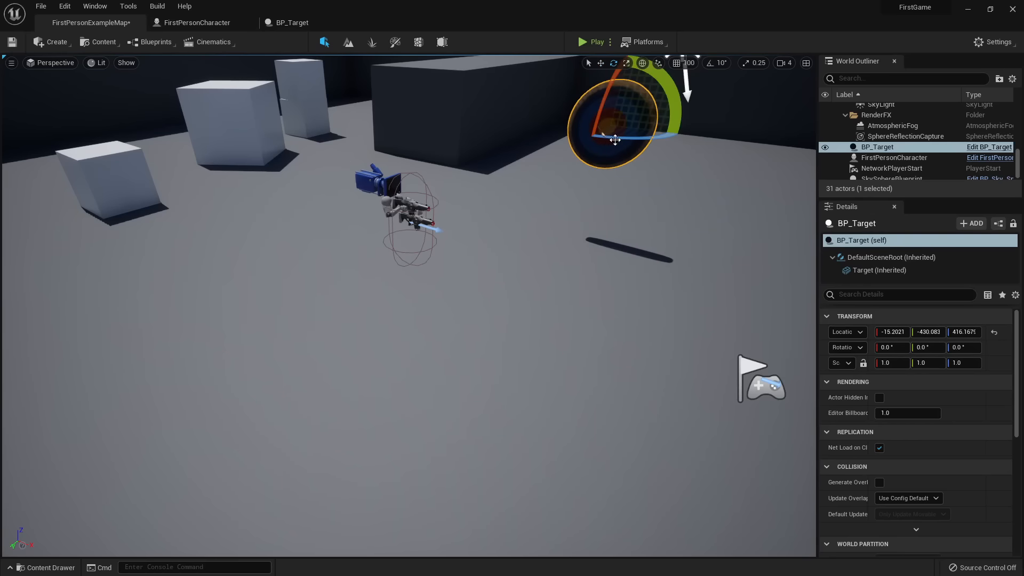
pyautogui.moveTo(615, 139); pyautogui.dragTo(694, 141)
pyautogui.press('w')
pyautogui.moveTo(662, 160); pyautogui.dragTo(720, 136, button='right')
# Play-test the level by moving around and shooting at the floating target, and return to editing facing the target.
pyautogui.click(597, 42)
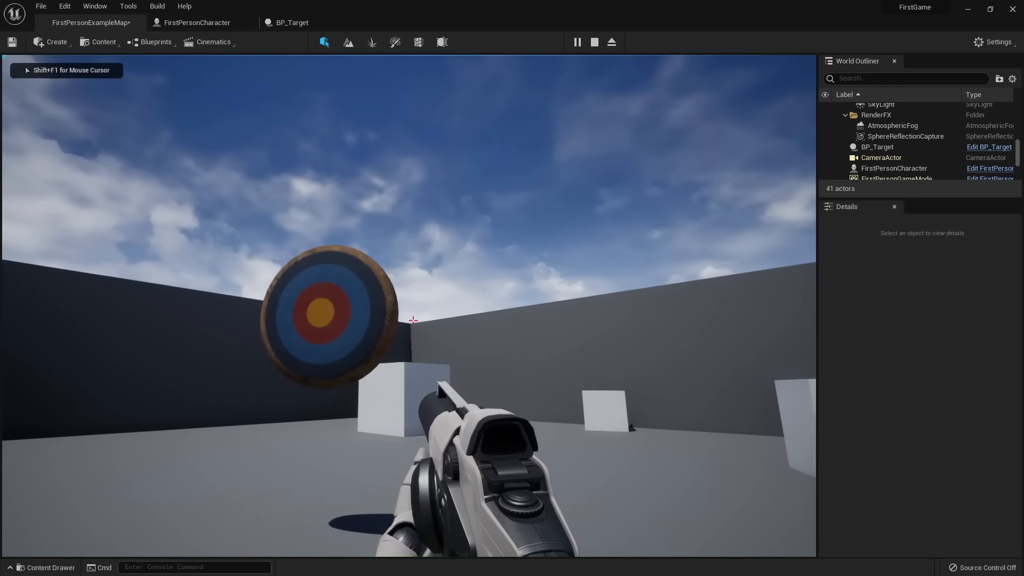
pyautogui.click(414, 320)
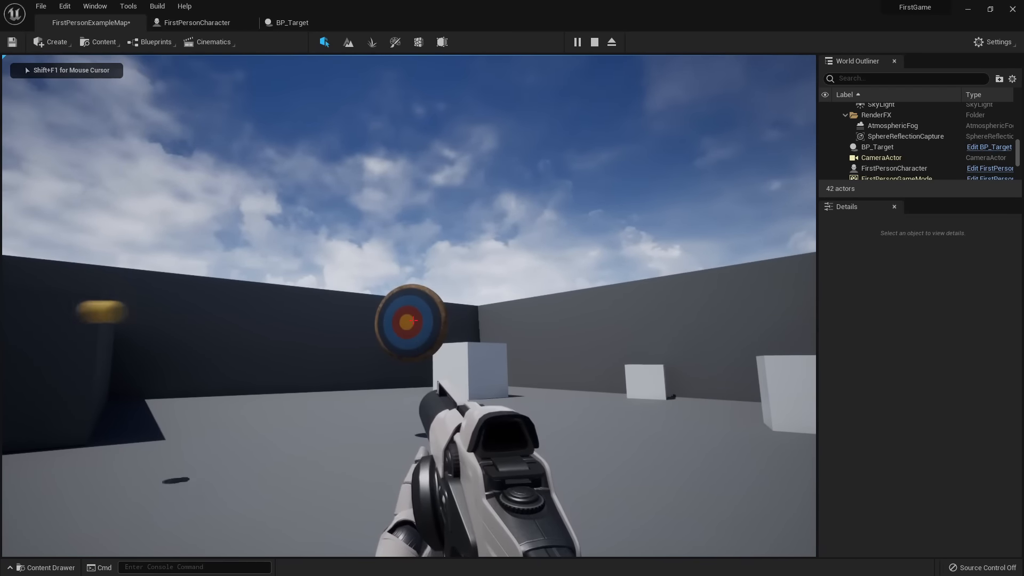
pyautogui.click(413, 320)
pyautogui.press('w')
pyautogui.press('a')
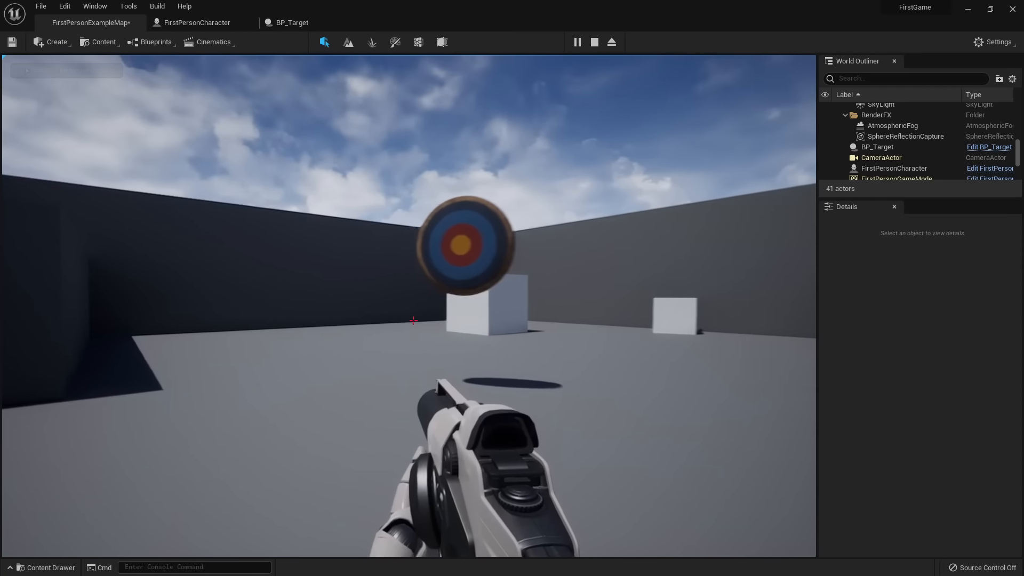
pyautogui.press('s')
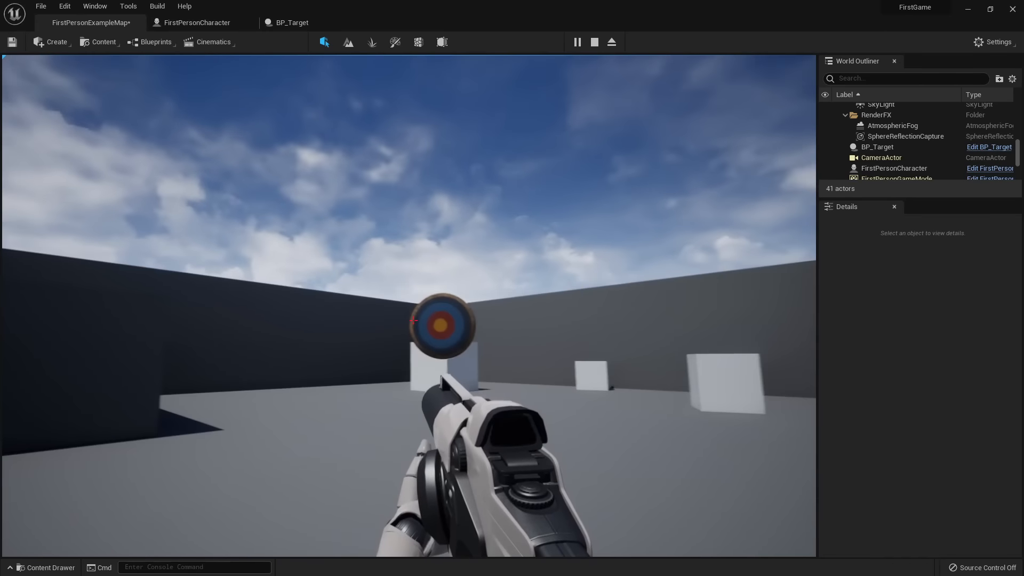
pyautogui.click(413, 320)
pyautogui.press('w')
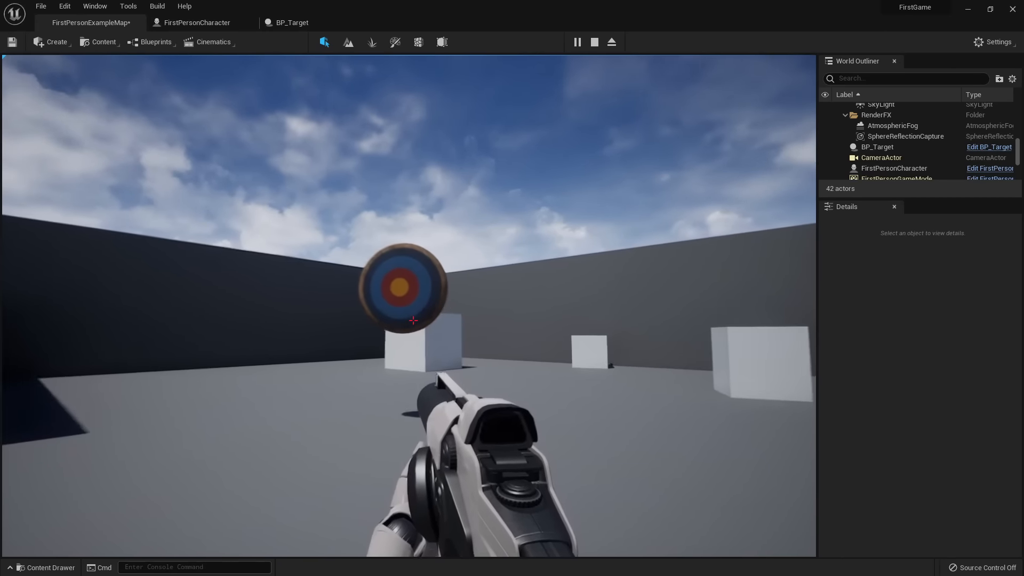
pyautogui.press('Escape')
pyautogui.press('s')
pyautogui.moveTo(450, 224); pyautogui.dragTo(416, 304, button='right')
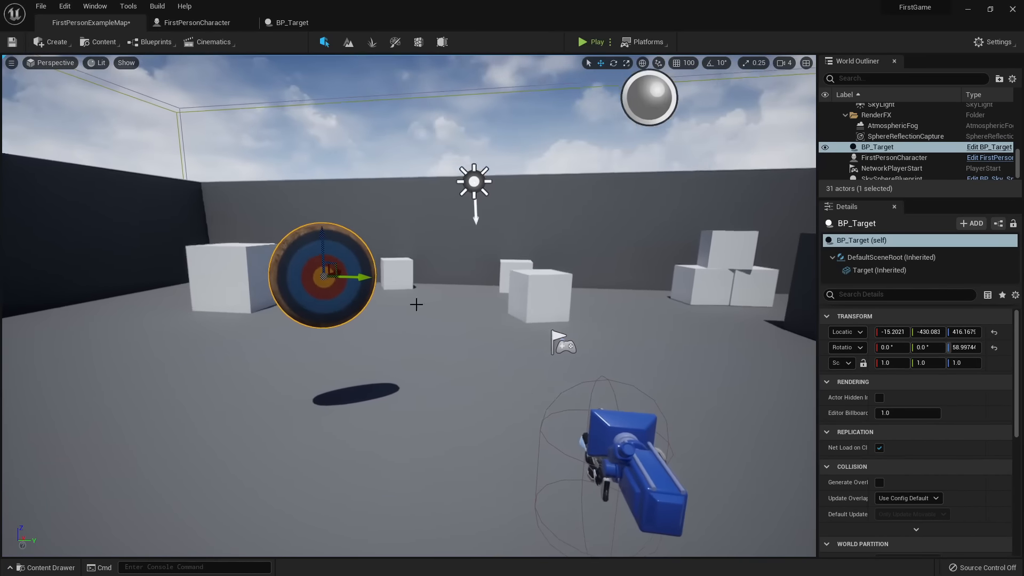
# Go back to the BP_Target Blueprint and select the Target mesh component in its viewport.
pyautogui.click(293, 24)
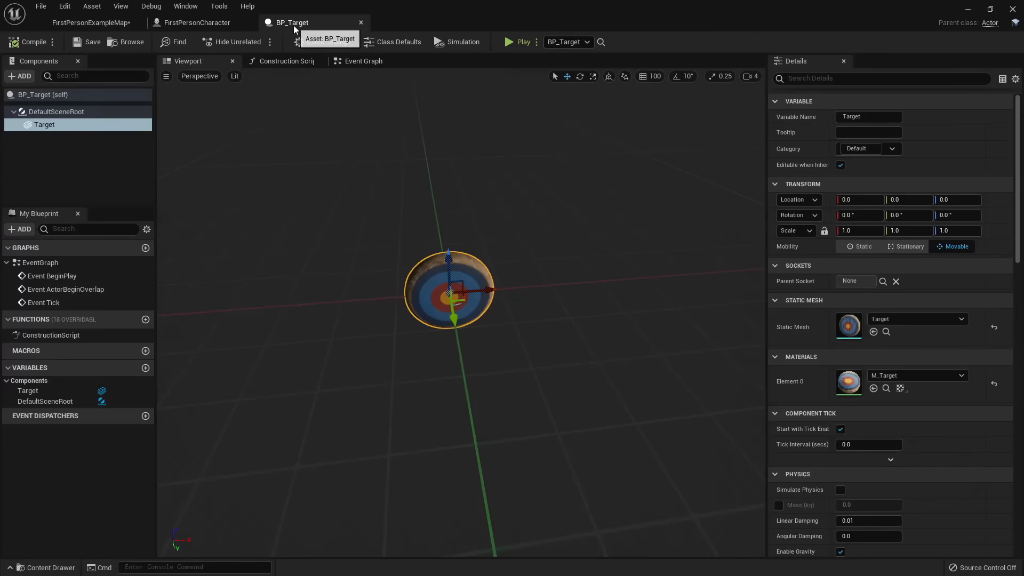
pyautogui.click(96, 24)
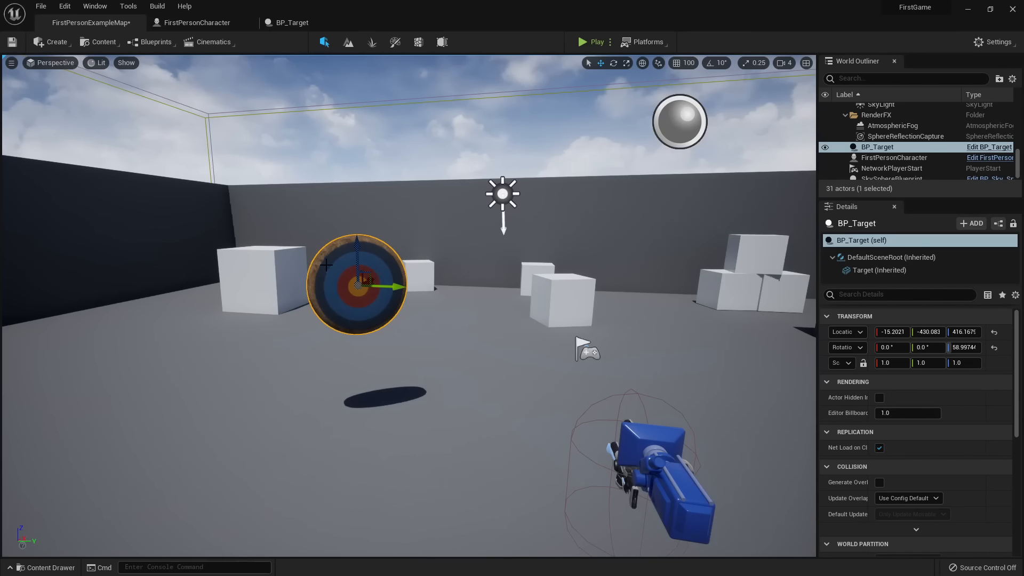
pyautogui.click(290, 24)
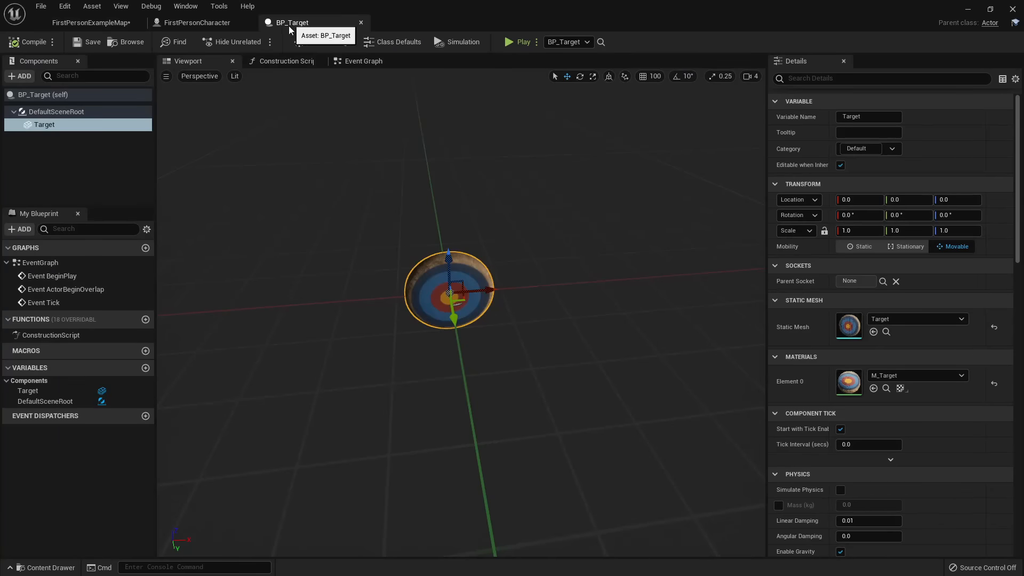
pyautogui.click(556, 360)
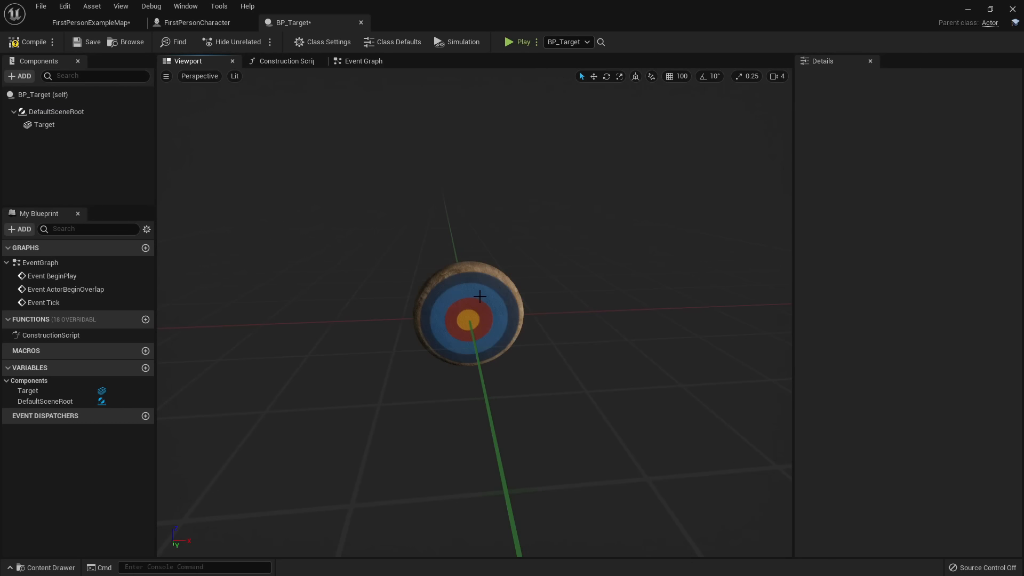
pyautogui.click(483, 315)
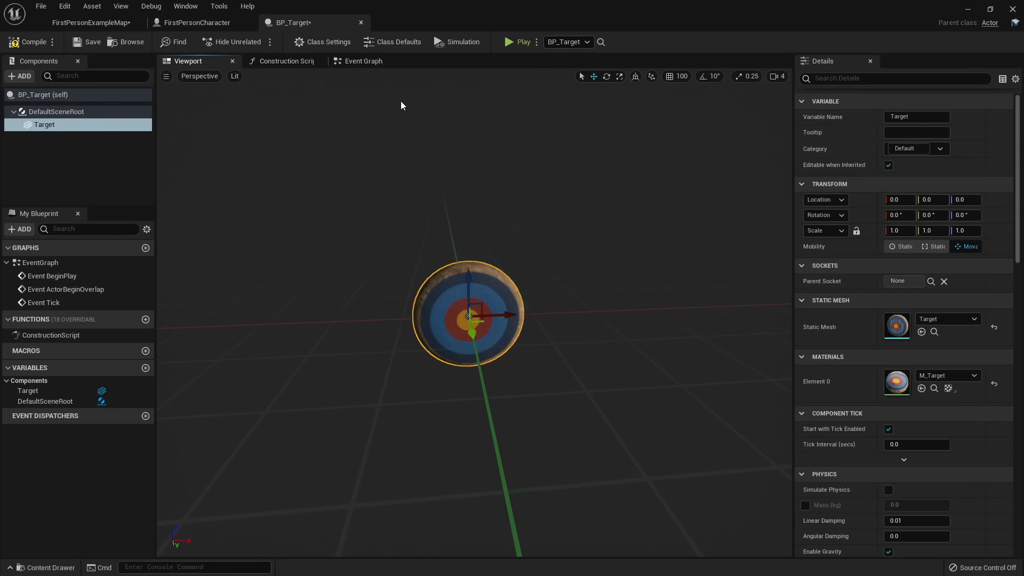
# Open BP_Target's Event Graph and delete the disabled BeginPlay, ActorBeginOverlap and Tick event nodes.
pyautogui.click(363, 61)
pyautogui.moveTo(301, 208); pyautogui.dragTo(260, 193, button='right')
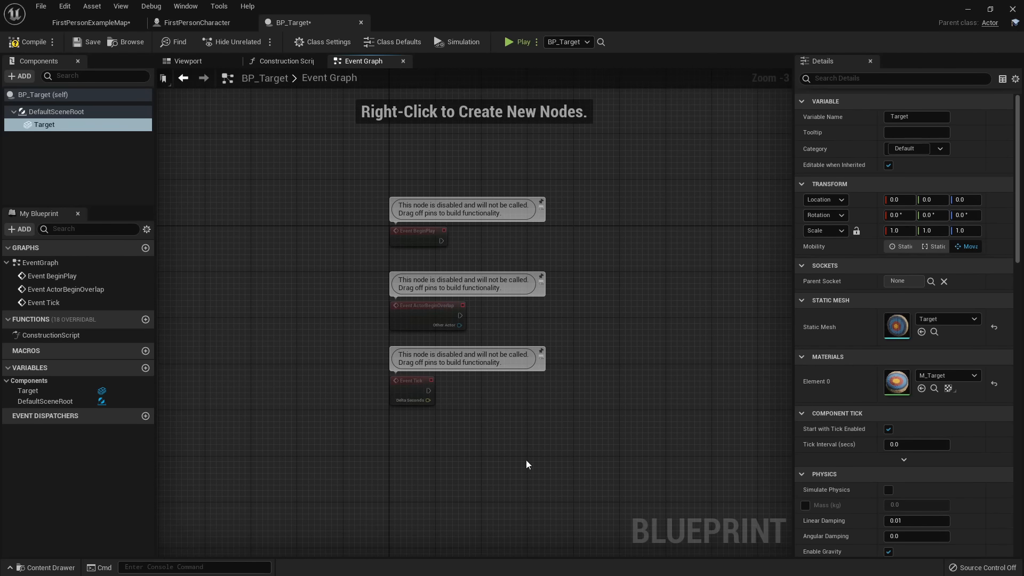
pyautogui.moveTo(437, 324); pyautogui.dragTo(592, 462)
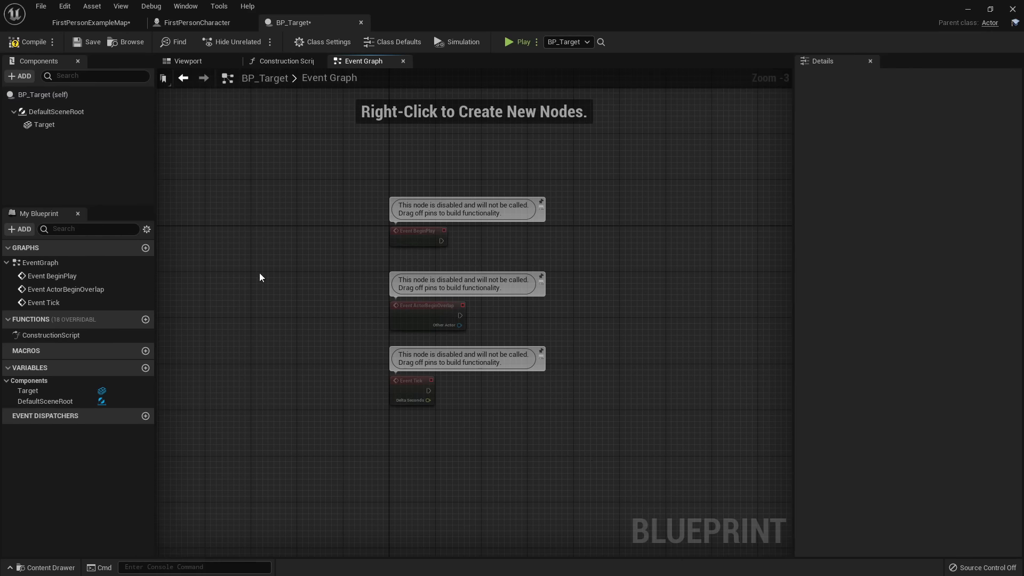
pyautogui.moveTo(616, 475); pyautogui.dragTo(306, 375)
pyautogui.moveTo(670, 499); pyautogui.dragTo(318, 250)
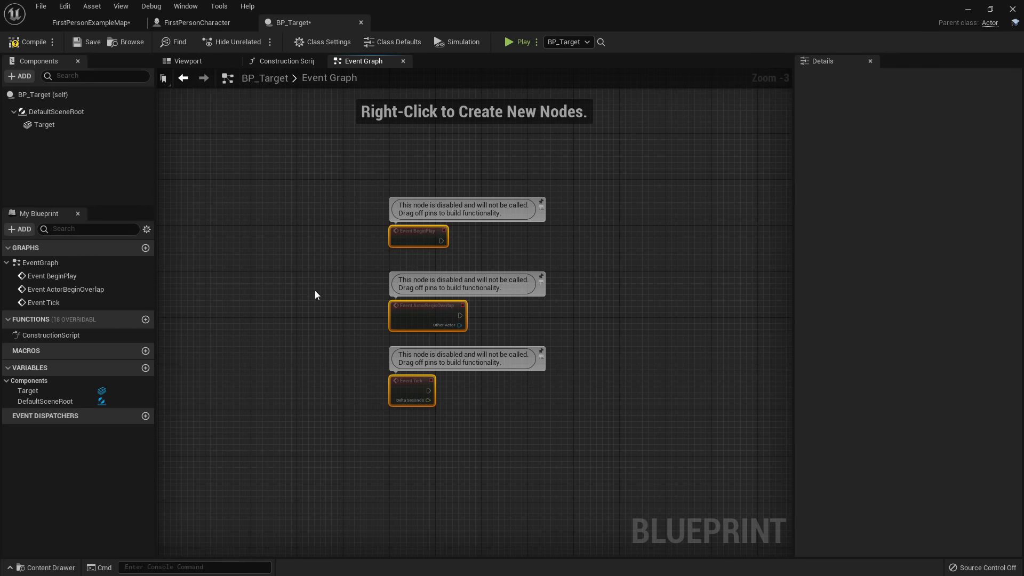
pyautogui.press('Delete')
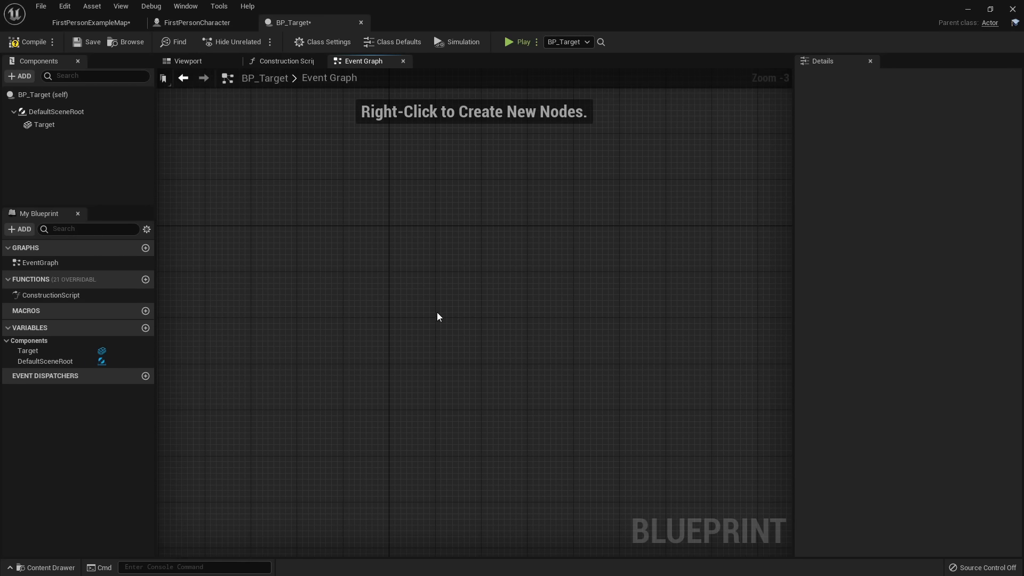
# Select the Target mesh component and add its On Component Hit event to the Event Graph.
pyautogui.click(188, 61)
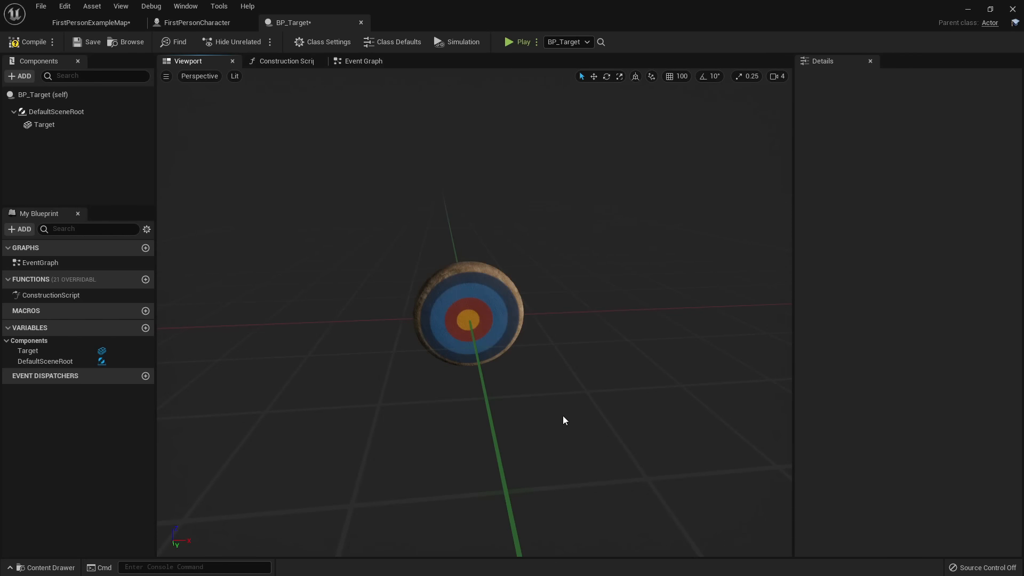
pyautogui.click(477, 286)
pyautogui.scroll(-20, 861, 197)
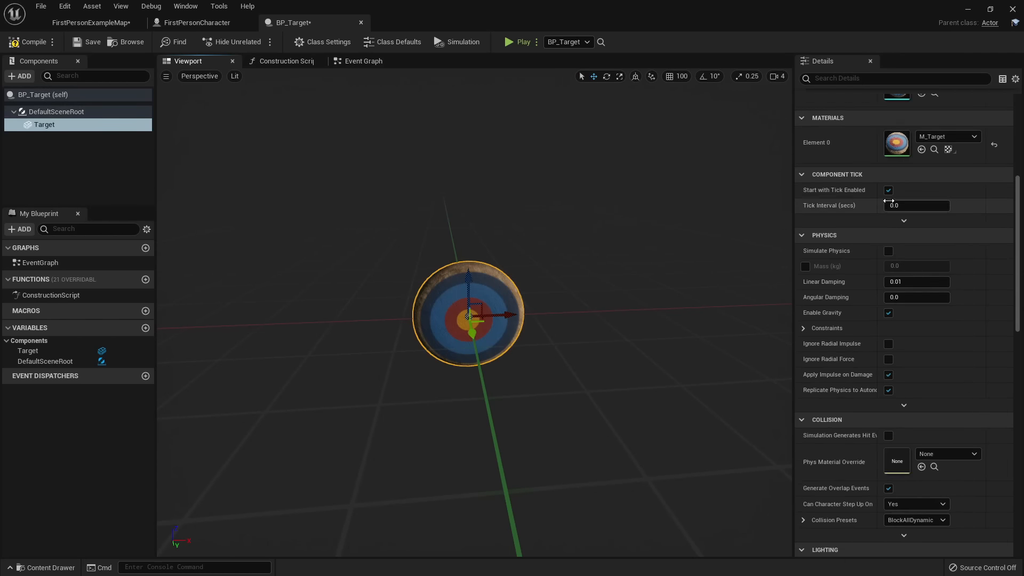
pyautogui.scroll(-3, 862, 197)
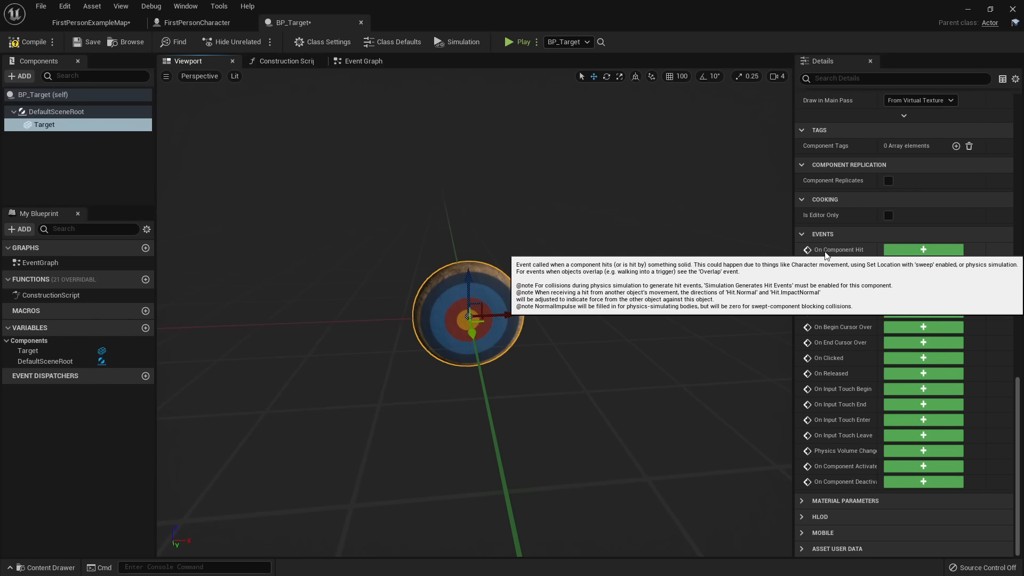
pyautogui.click(931, 249)
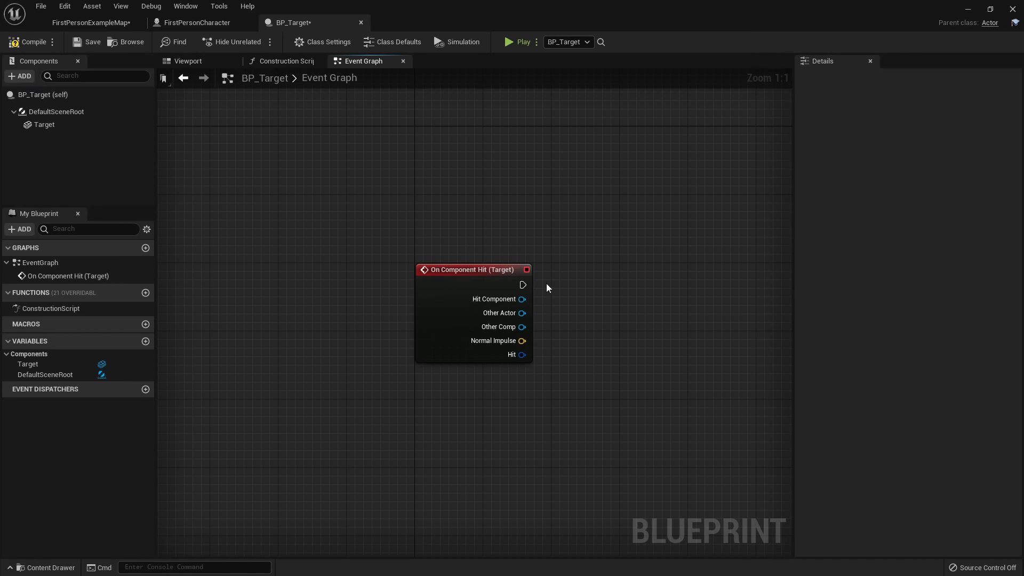
# Connect a Print String node to the On Component Hit execution output, align it with the event and set In String to TARGET HIT.
pyautogui.moveTo(529, 292); pyautogui.dragTo(628, 277)
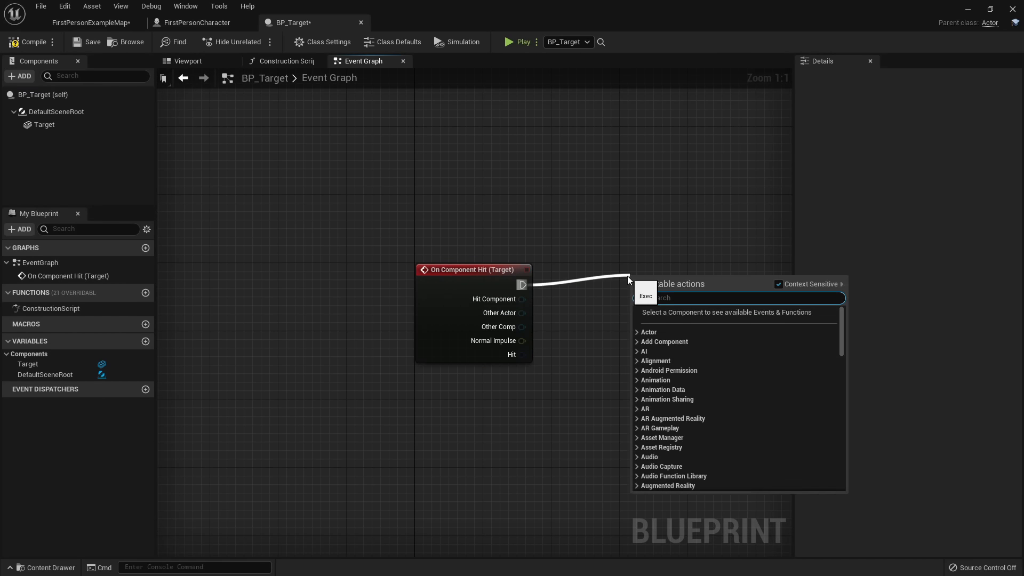
pyautogui.write('print string')
pyautogui.press('Return')
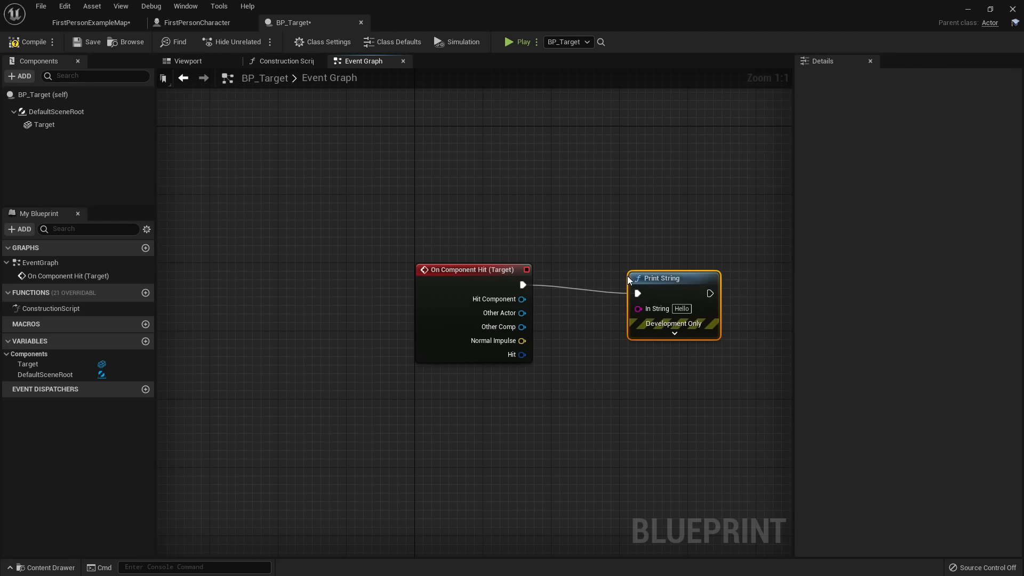
pyautogui.moveTo(629, 277); pyautogui.dragTo(611, 268)
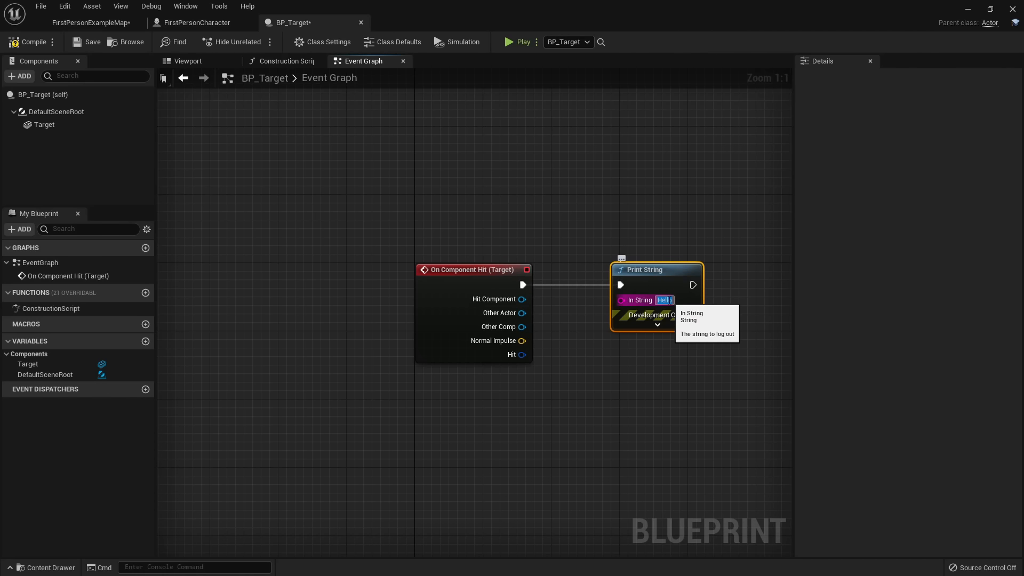
pyautogui.write('TARGET HIT')
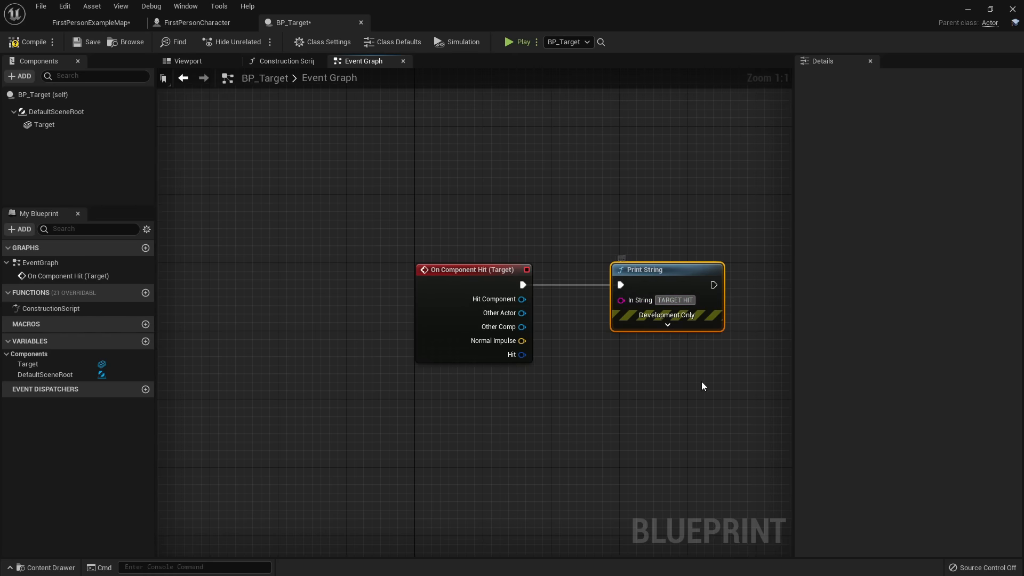
# Expand the Print String node to show its advanced options.
pyautogui.moveTo(704, 384); pyautogui.dragTo(578, 366, button='right')
pyautogui.click(530, 327)
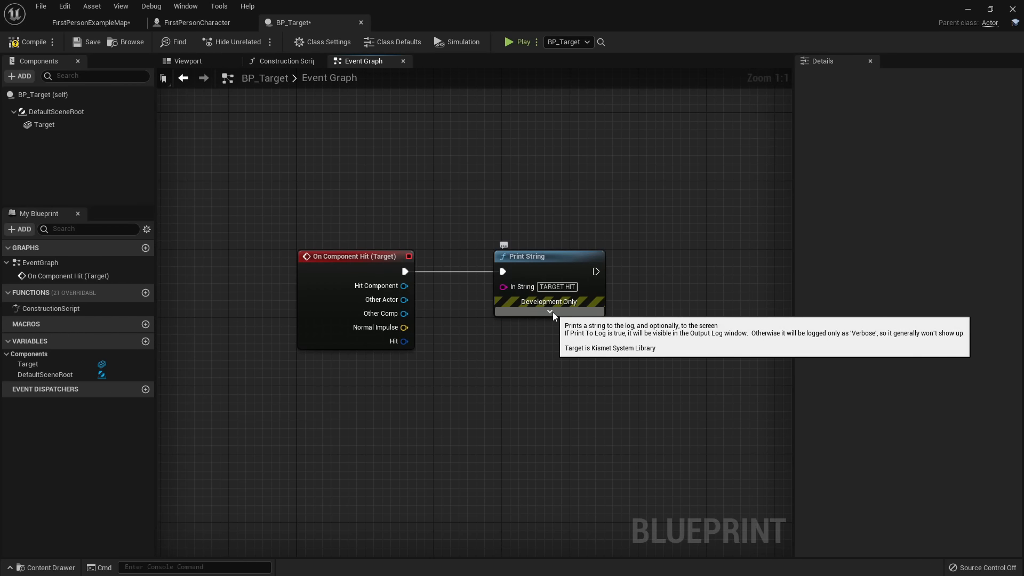
pyautogui.click(551, 312)
pyautogui.moveTo(665, 424); pyautogui.dragTo(632, 412, button='right')
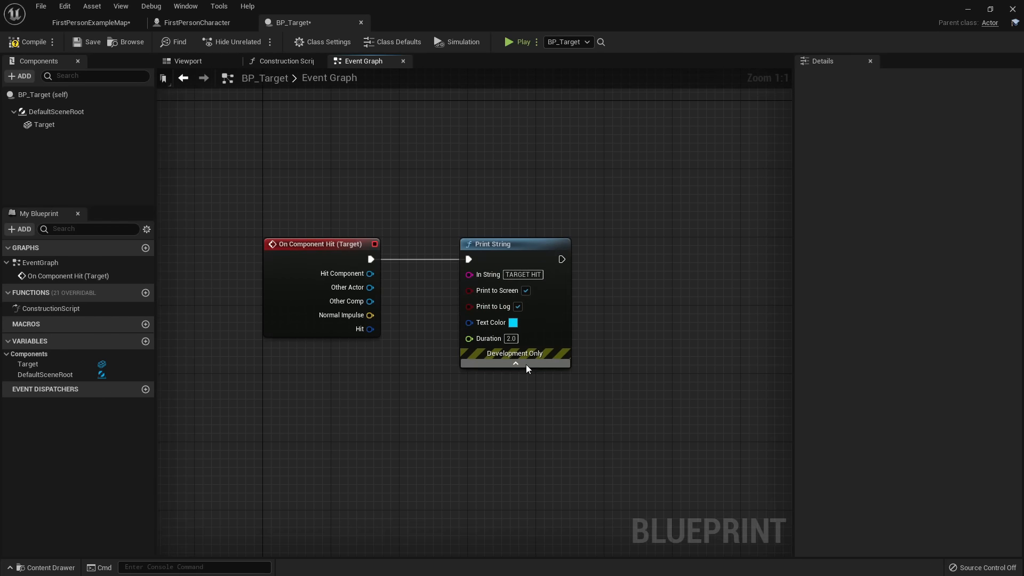
pyautogui.click(524, 365)
pyautogui.click(518, 301)
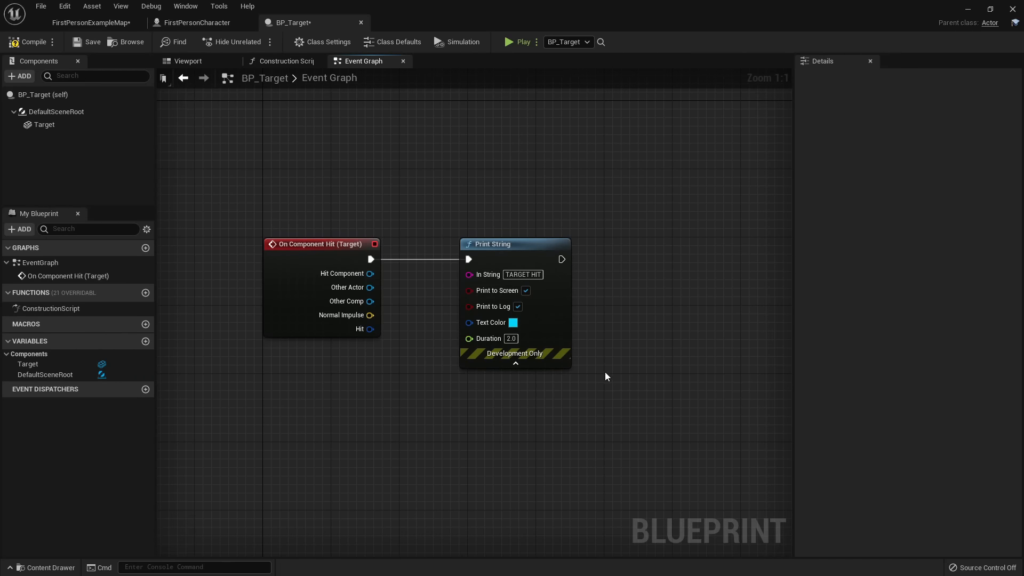
# Set the Print String node's Text Color to bright red and save BP_Target.
pyautogui.click(513, 323)
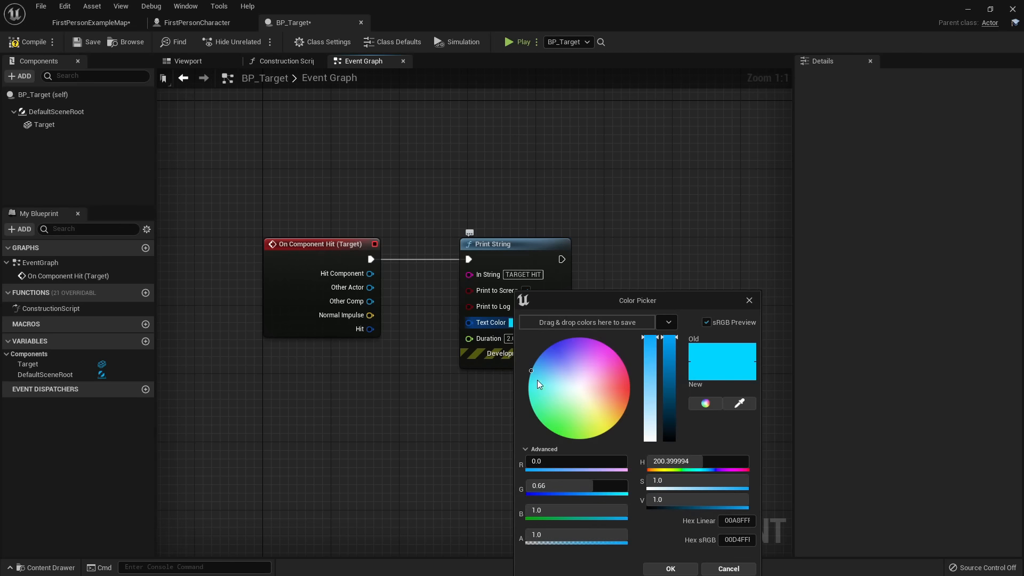
pyautogui.moveTo(540, 384); pyautogui.dragTo(848, 404)
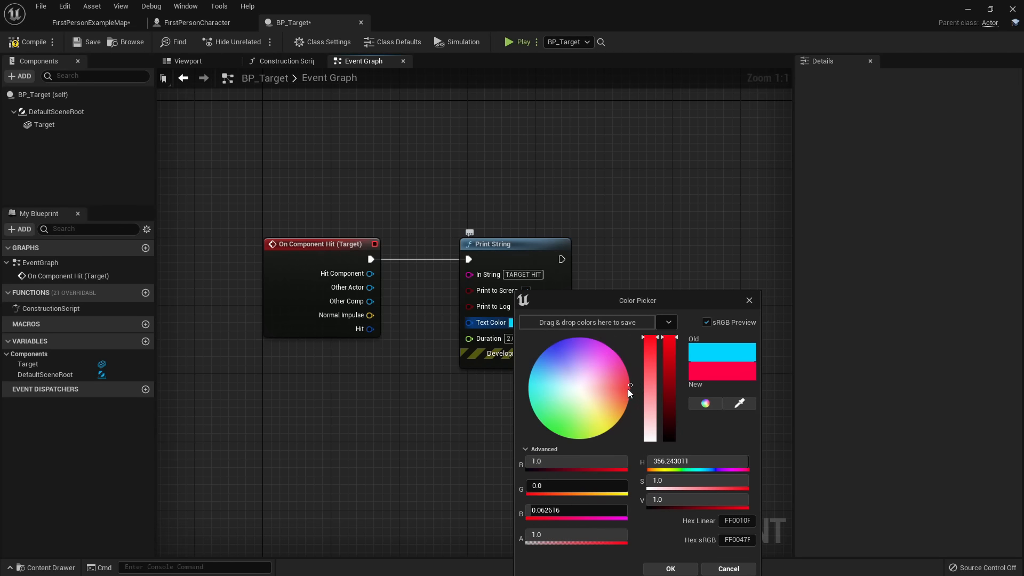
pyautogui.moveTo(630, 393); pyautogui.dragTo(715, 395)
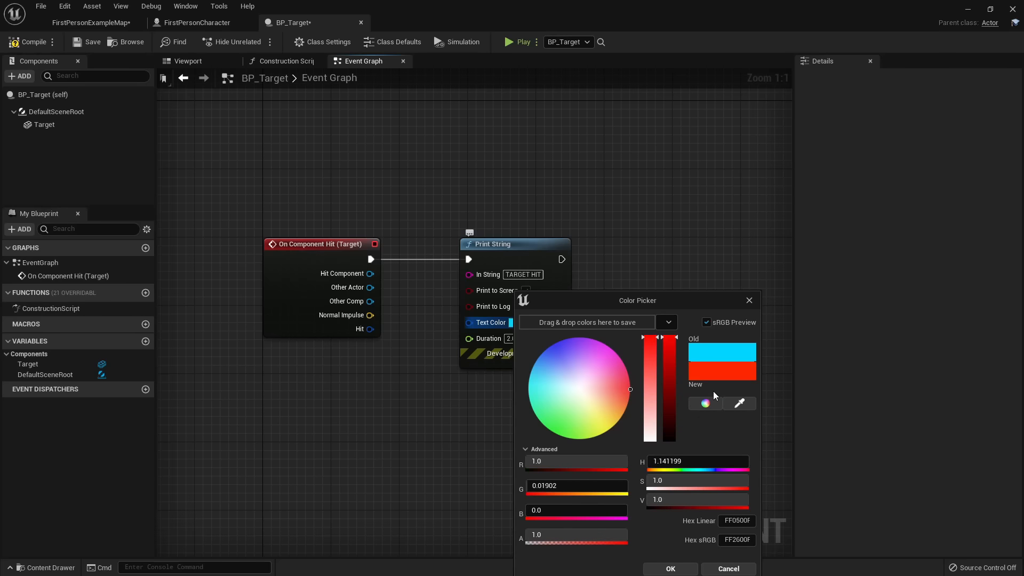
pyautogui.click(670, 569)
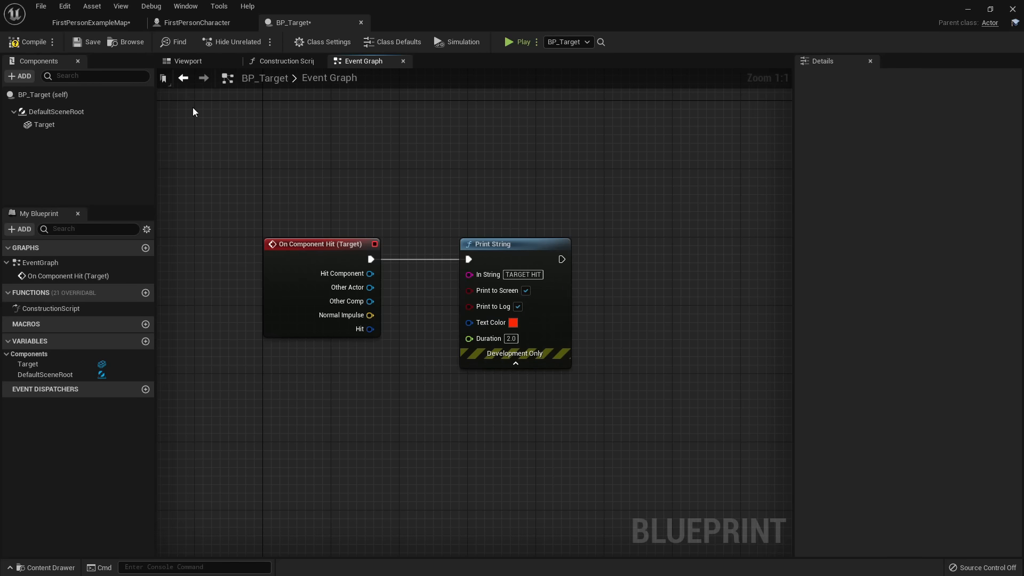
pyautogui.click(87, 41)
# In the FirstPersonExampleMap level, lower BP_Target to a height of about 369 and rotate it about 42° around its vertical axis.
pyautogui.click(90, 23)
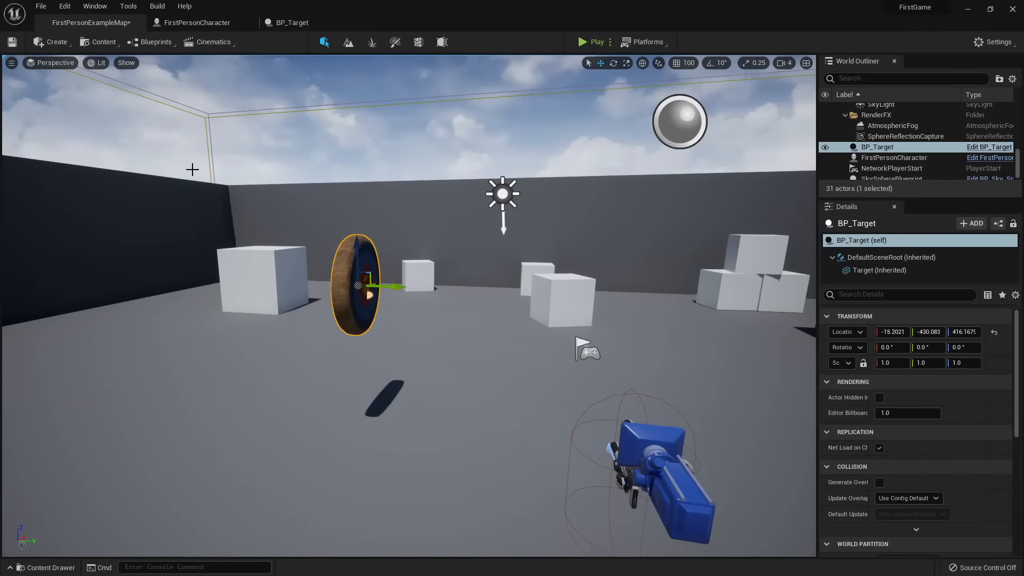
pyautogui.moveTo(368, 265); pyautogui.dragTo(347, 267, button='right')
pyautogui.moveTo(386, 258); pyautogui.dragTo(387, 286)
pyautogui.press('e')
pyautogui.moveTo(404, 330); pyautogui.dragTo(396, 326)
pyautogui.press('w')
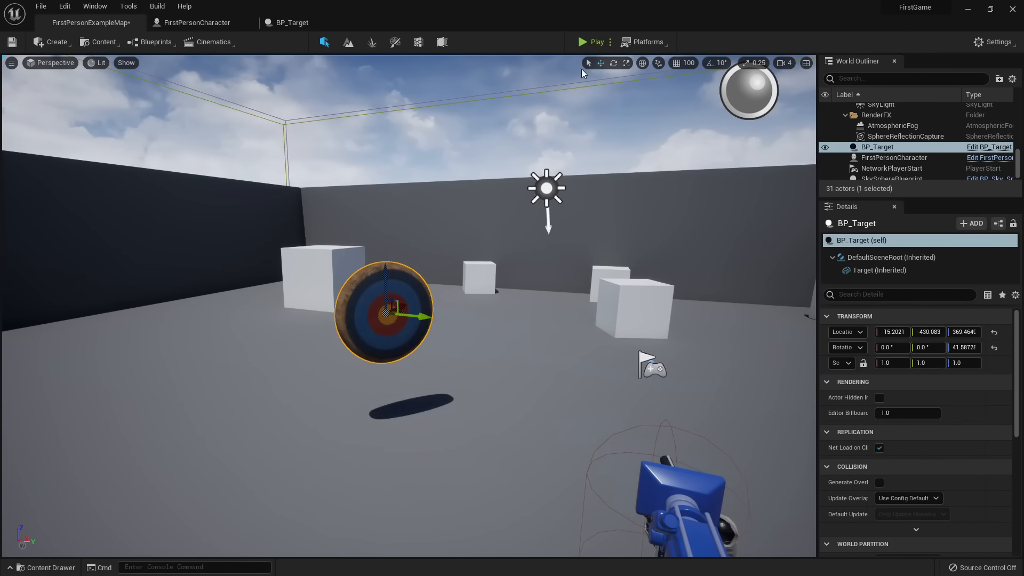
# Play the level and shoot the target several times to test the hit message.
pyautogui.click(600, 44)
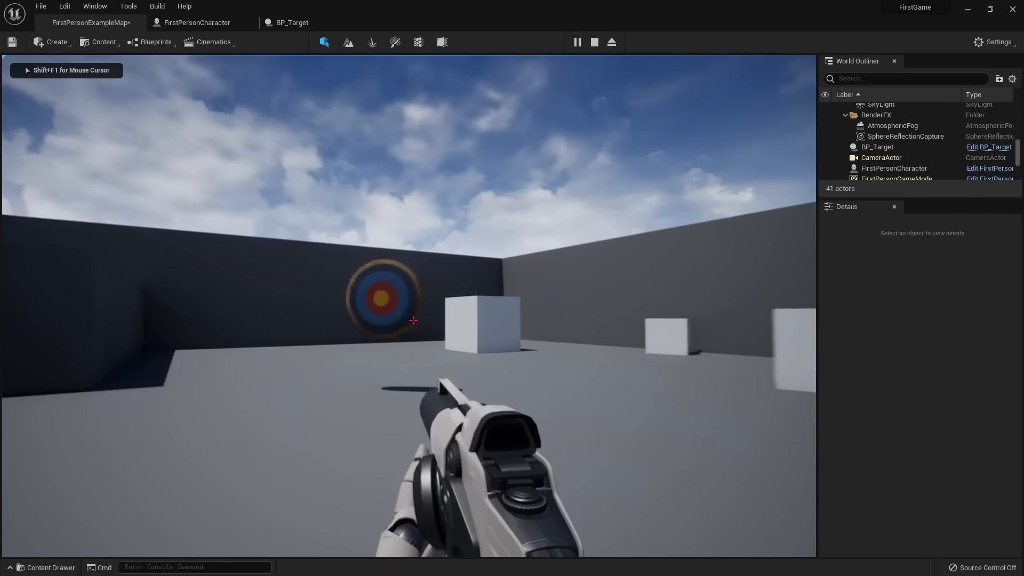
pyautogui.click(414, 320)
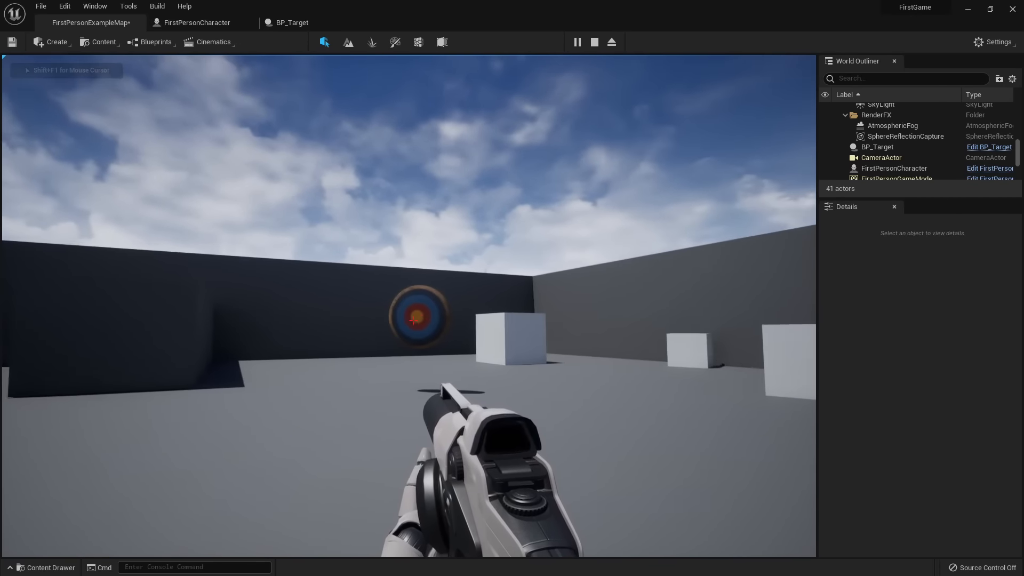
pyautogui.click(413, 320)
pyautogui.click(413, 320)
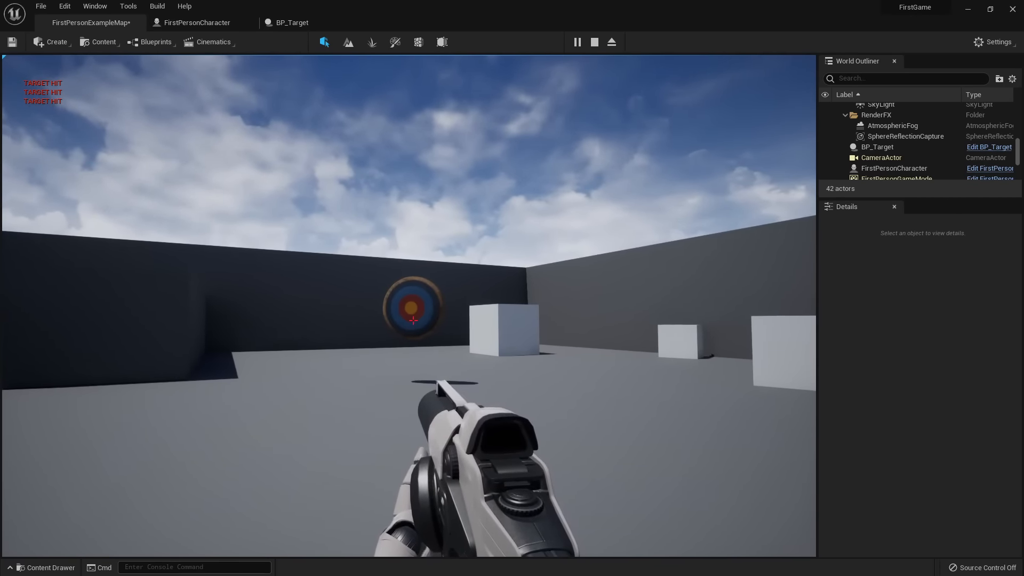
# Inspect BP_Target's hit event graph while the level is running, and return to controlling the game.
pyautogui.hotkey('shift', 'F1')
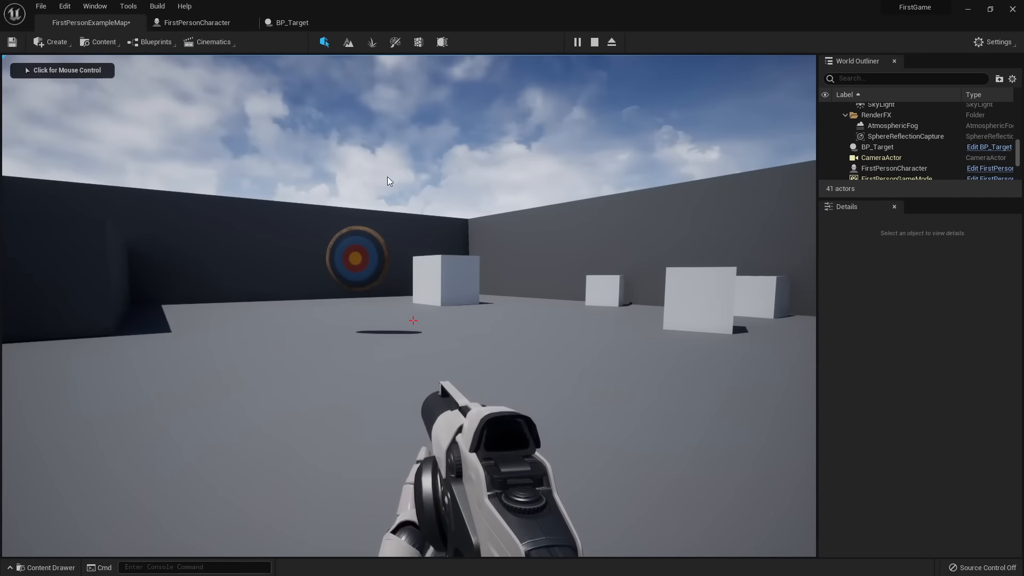
pyautogui.click(291, 24)
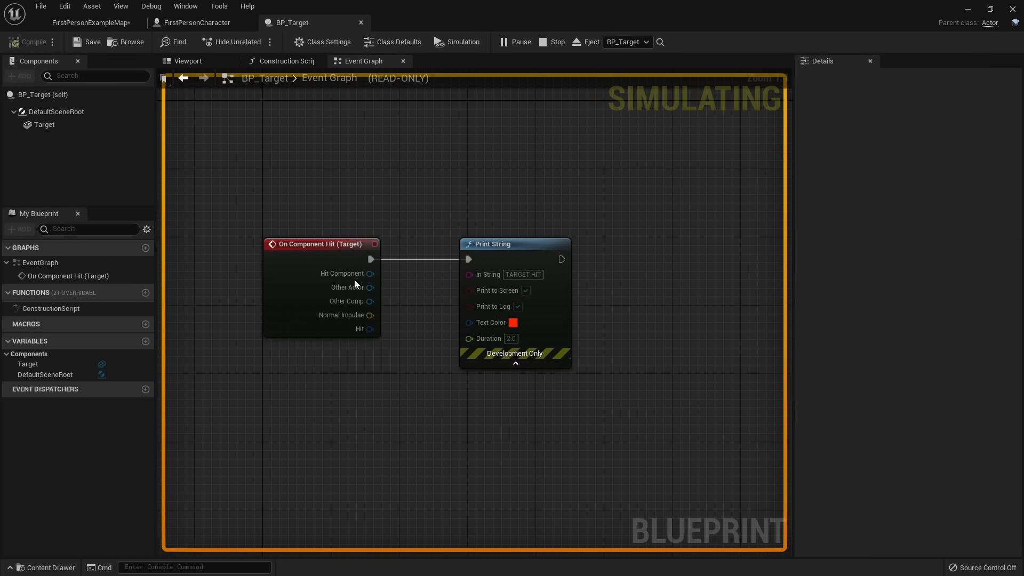
pyautogui.click(87, 23)
pyautogui.click(413, 321)
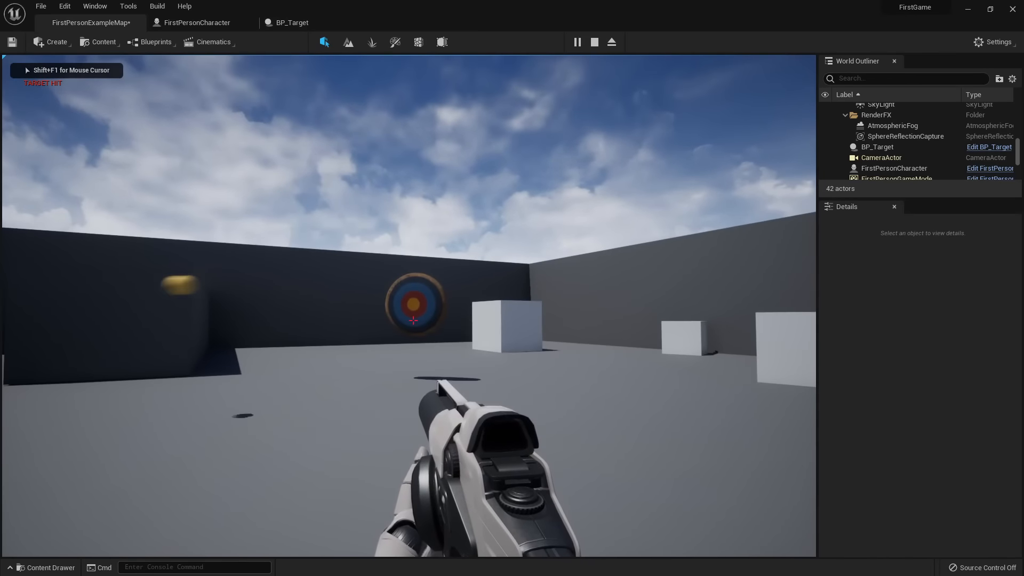
# Walk the player into the target several times to test whether body contact triggers the hit message, and stop the play session.
pyautogui.press('w')
pyautogui.press('w')
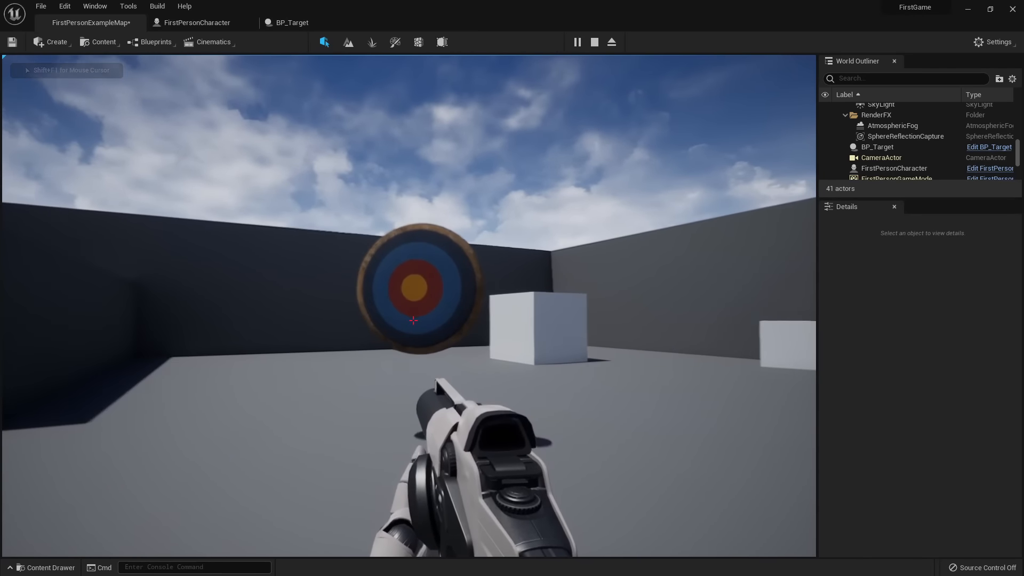
pyautogui.press('s')
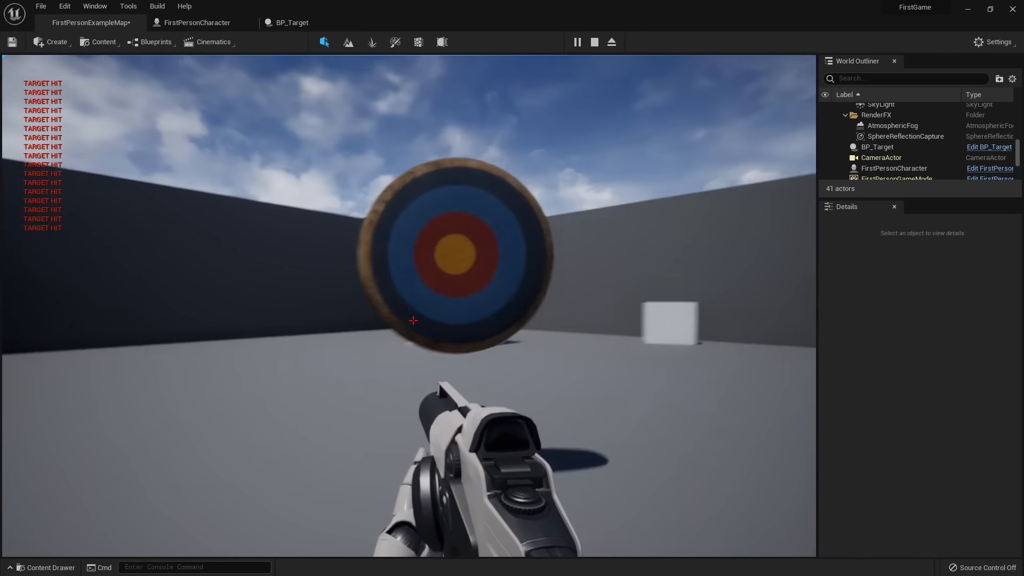
pyautogui.press('w')
pyautogui.press('s')
pyautogui.press('w')
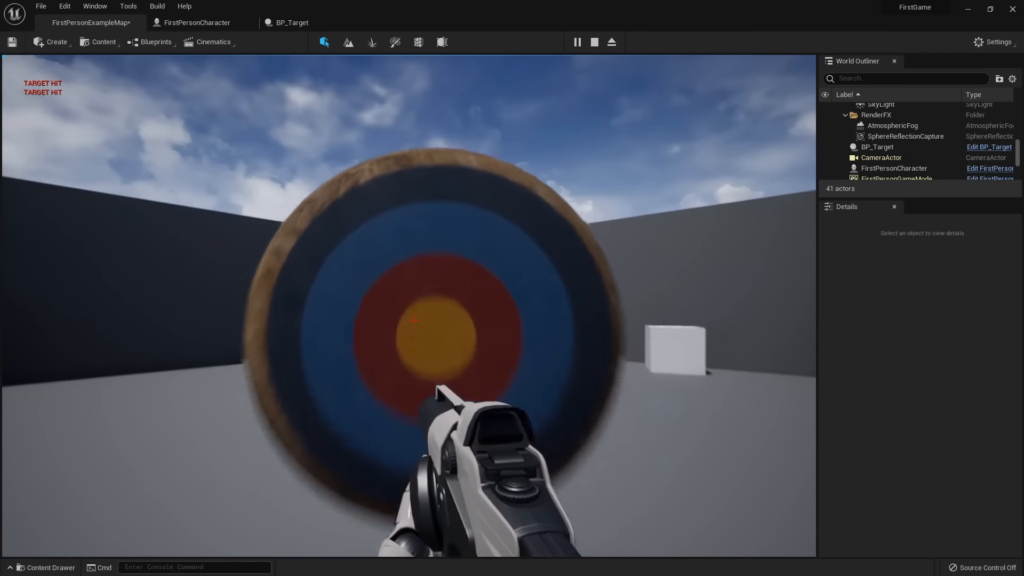
pyautogui.press('s')
pyautogui.press('Escape')
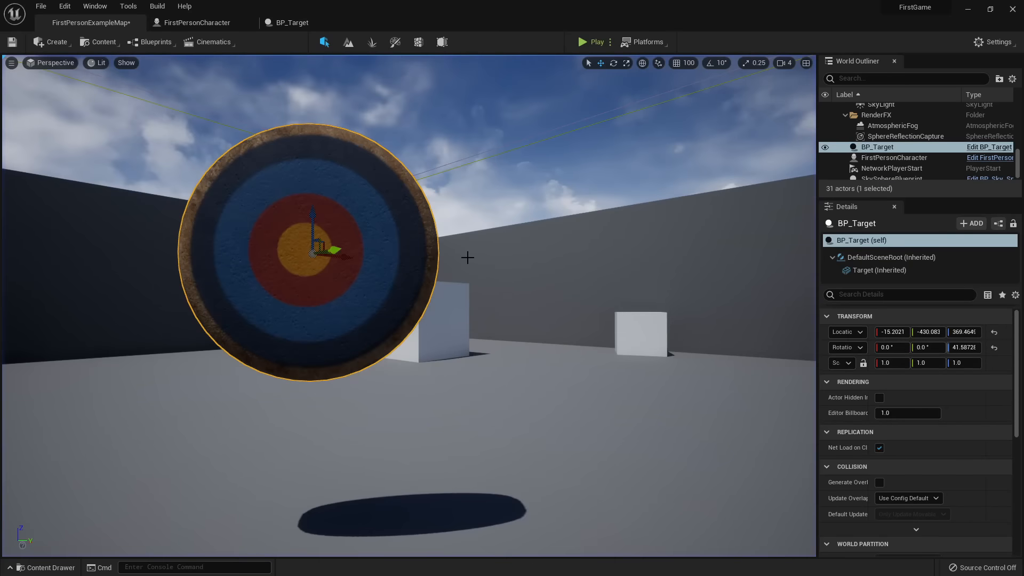
# In BP_Target's event graph, move the Print String node farther from the On Component Hit event to make room between them.
pyautogui.press('f')
pyautogui.click(282, 23)
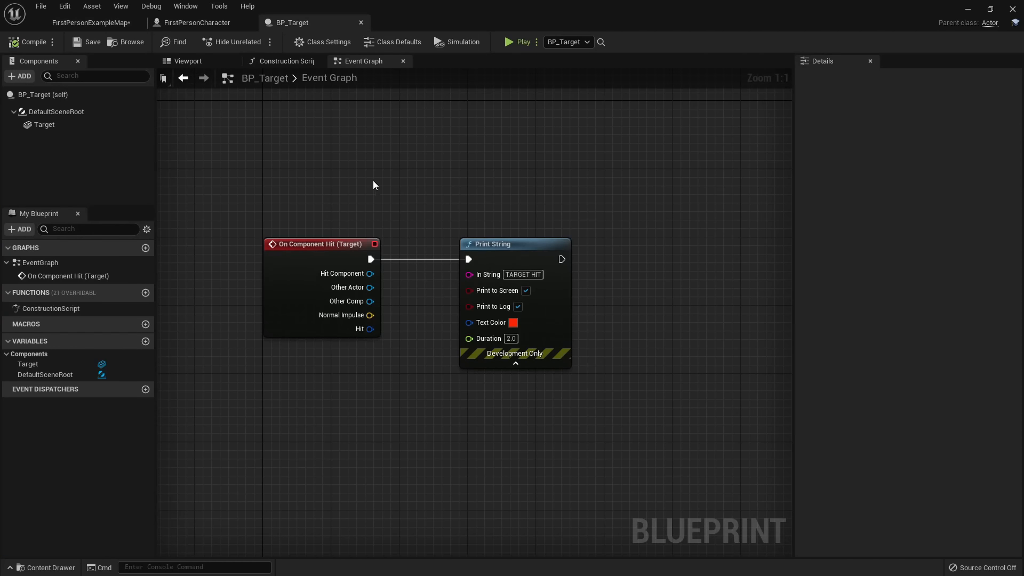
pyautogui.moveTo(544, 256); pyautogui.dragTo(722, 256)
pyautogui.click(561, 296)
pyautogui.moveTo(432, 342); pyautogui.dragTo(419, 330, button='right')
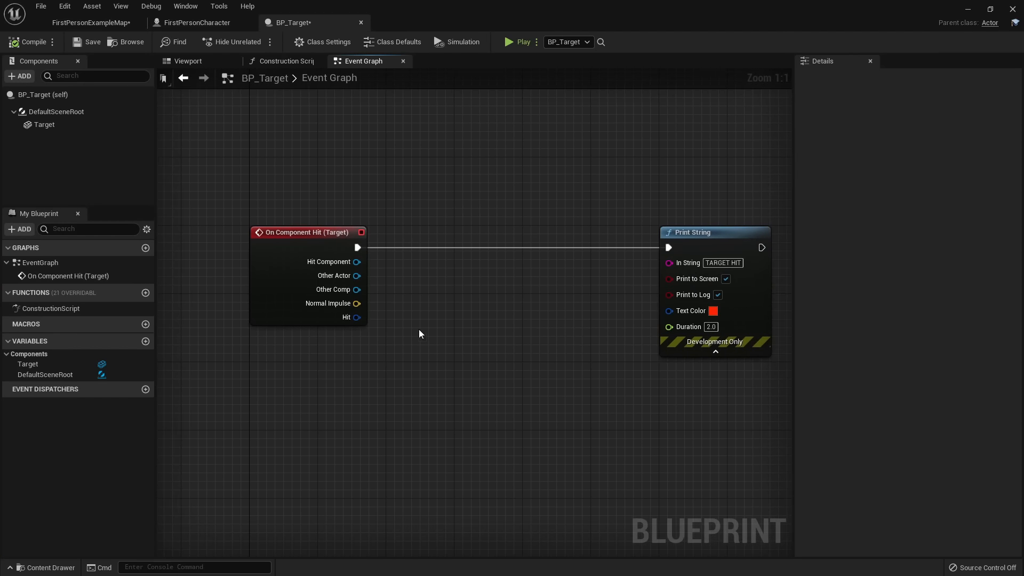
# Search for a "cast to" node from the Other Actor output of the On Component Hit event.
pyautogui.moveTo(356, 275); pyautogui.dragTo(446, 293)
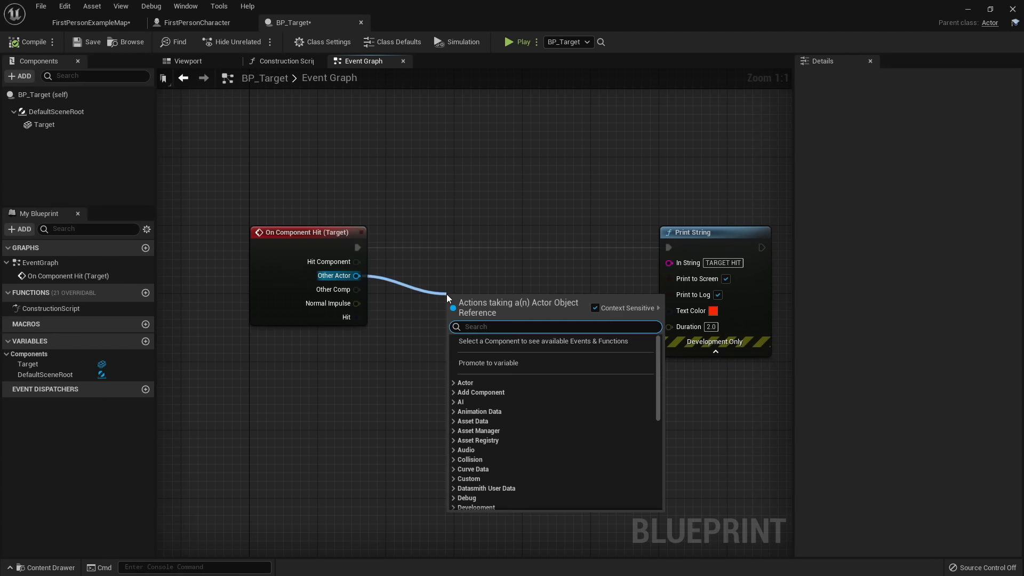
pyautogui.write('cast to')
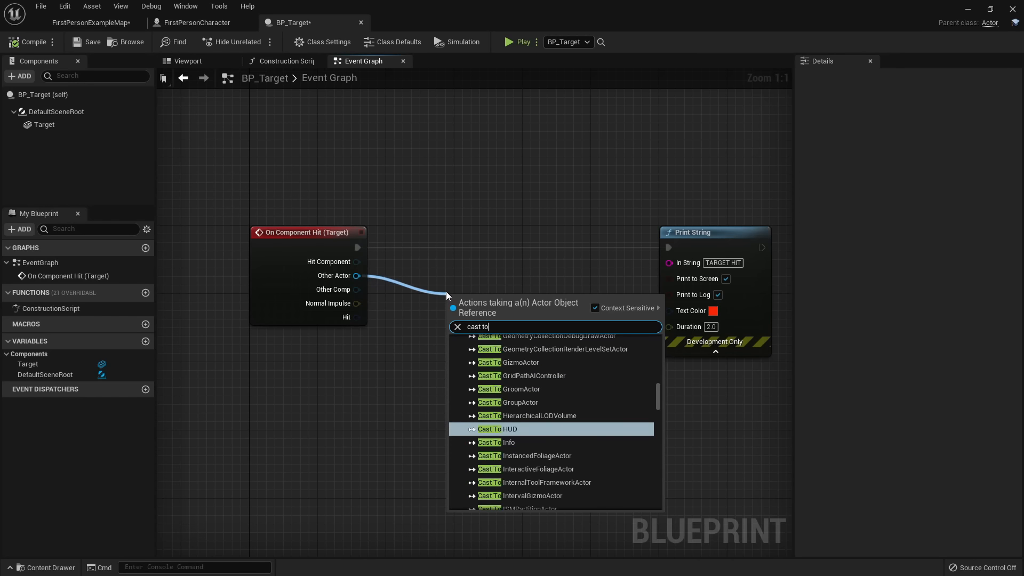
# Add a Cast To FirstPersonProjectile node from Other Actor, executed by On Component Hit, and align it beside the event node.
pyautogui.write(' project')
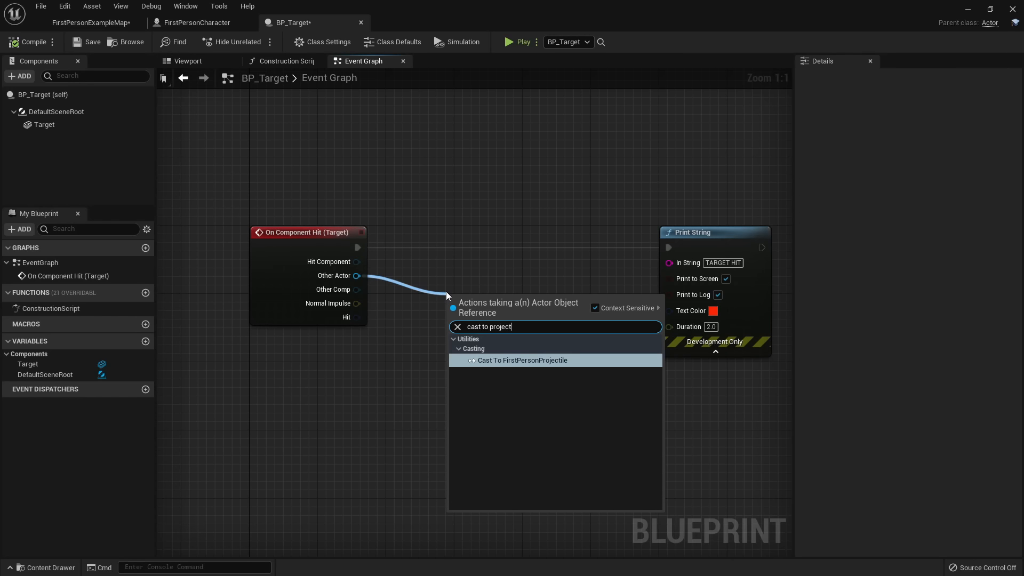
pyautogui.press('Return')
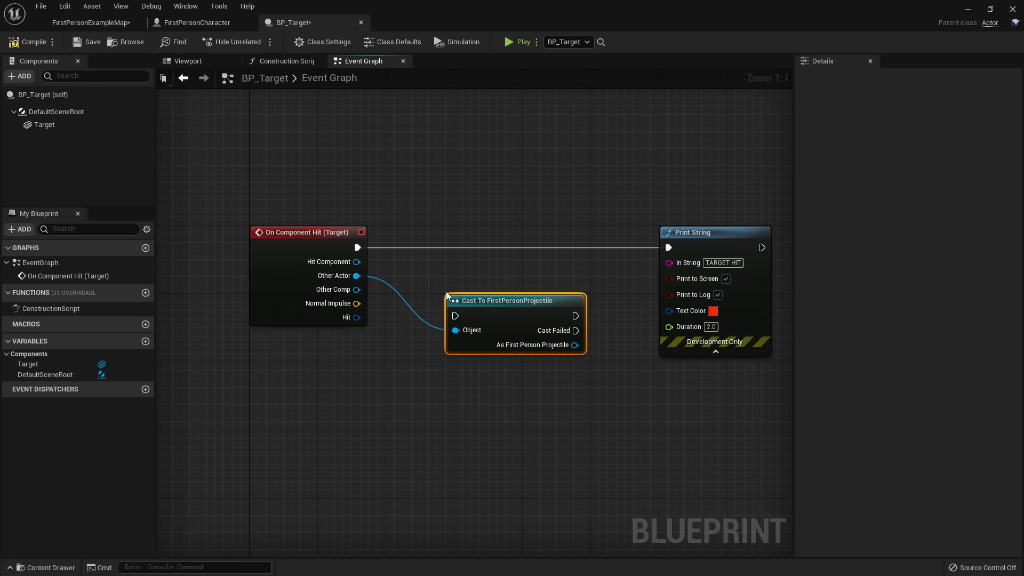
pyautogui.moveTo(457, 316); pyautogui.dragTo(358, 248)
pyautogui.moveTo(508, 312); pyautogui.dragTo(434, 242)
pyautogui.click(478, 328)
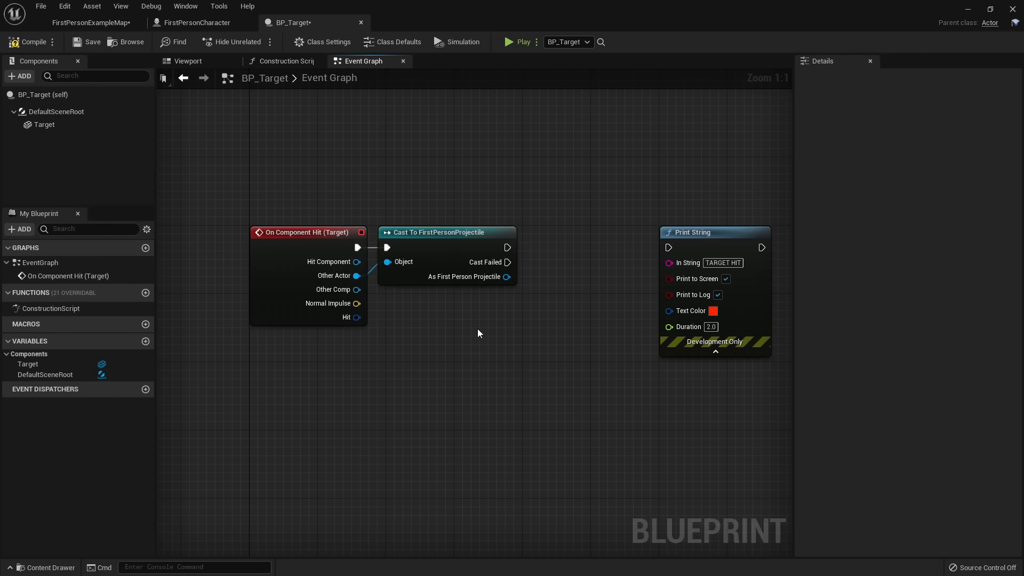
# Connect the cast's success execution output to Print String and bring Print String closer to the cast node.
pyautogui.moveTo(478, 329); pyautogui.dragTo(417, 326, button='right')
pyautogui.moveTo(447, 244); pyautogui.dragTo(558, 247)
pyautogui.click(494, 304)
pyautogui.moveTo(493, 304); pyautogui.dragTo(565, 307, button='right')
# Inspect the Target component in the blueprint viewport and return to the Event Graph.
pyautogui.click(291, 249)
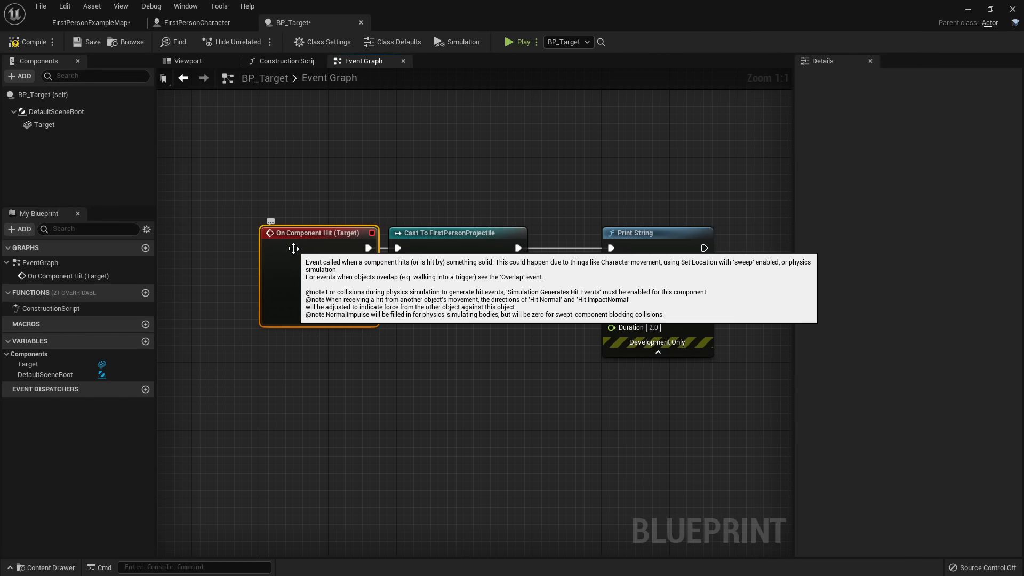
pyautogui.click(184, 61)
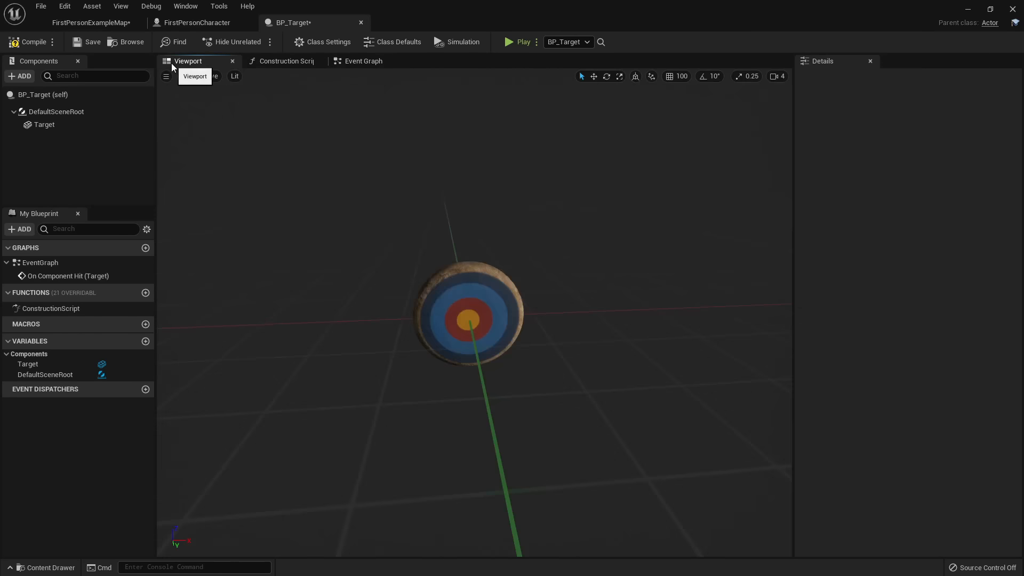
pyautogui.click(468, 272)
pyautogui.click(392, 65)
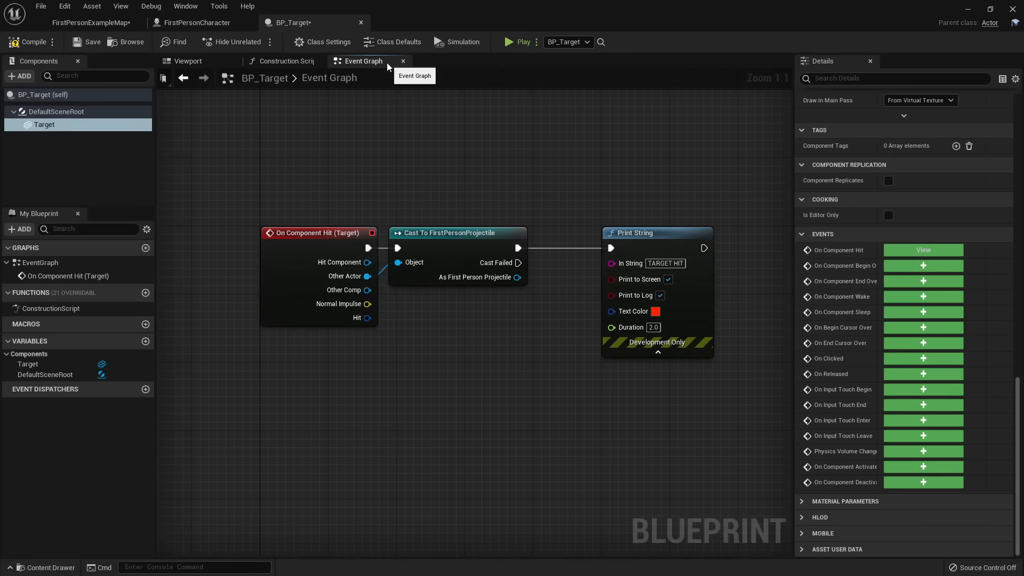
pyautogui.click(523, 336)
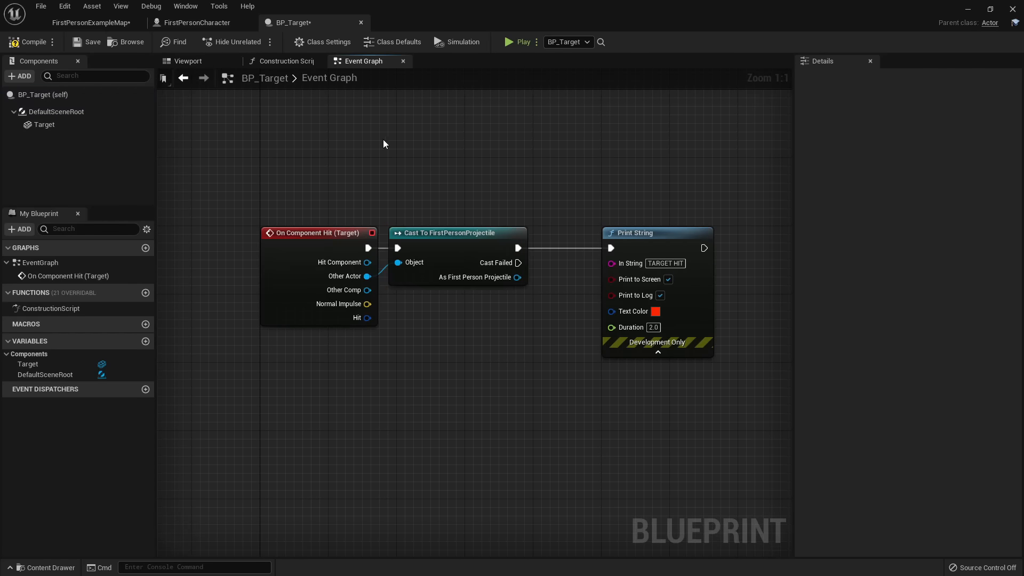
# Run a brief play test of FirstPersonExampleMap, stop it, and return to the BP_Target blueprint.
pyautogui.click(91, 23)
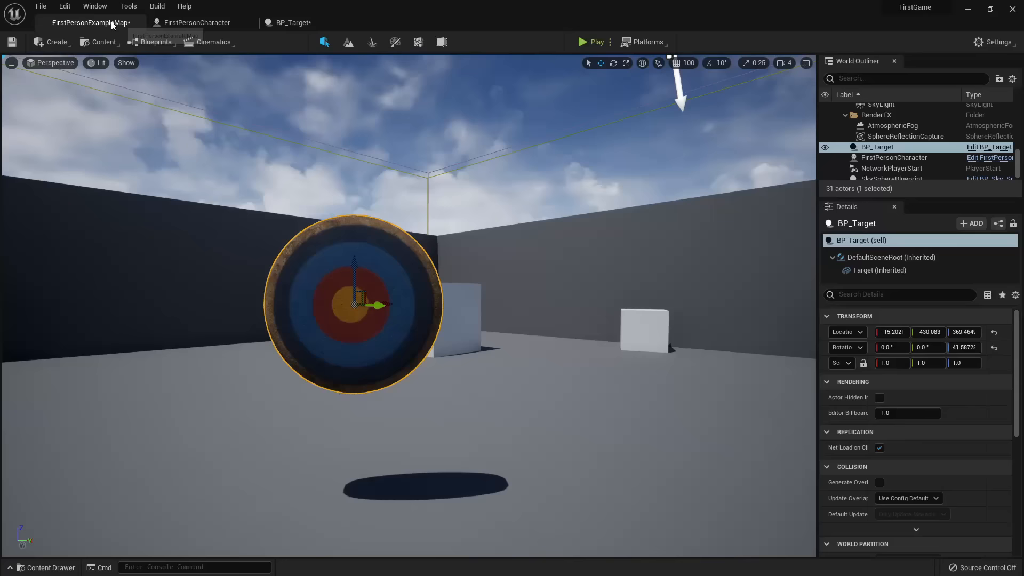
pyautogui.click(591, 42)
pyautogui.press('Escape')
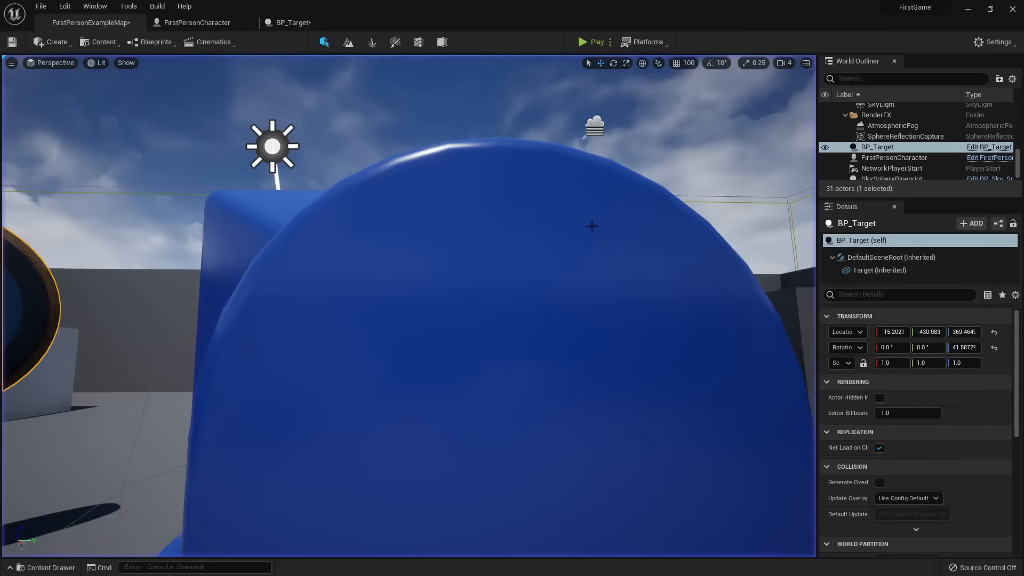
pyautogui.click(294, 22)
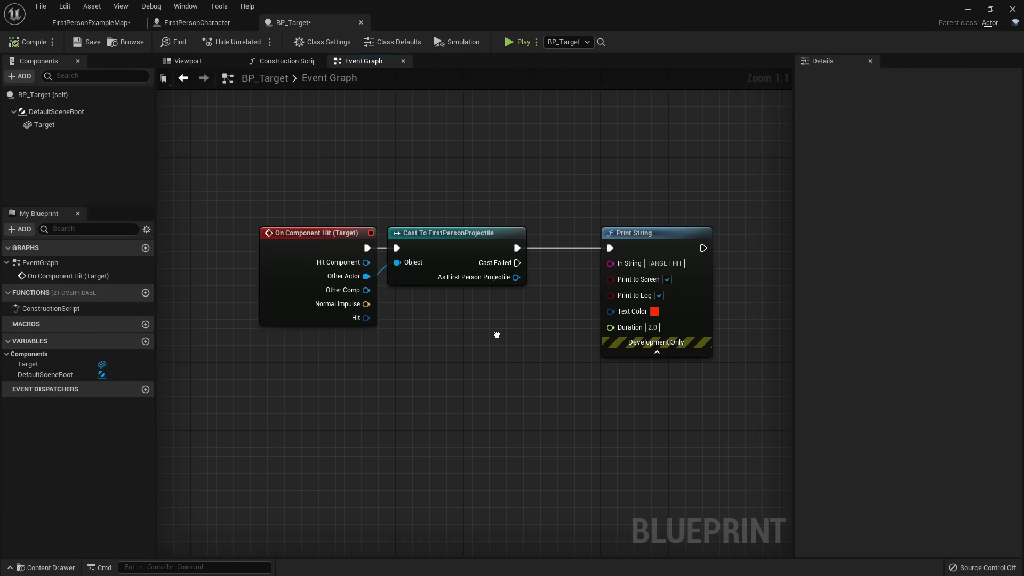
pyautogui.moveTo(496, 335); pyautogui.dragTo(410, 336, button='right')
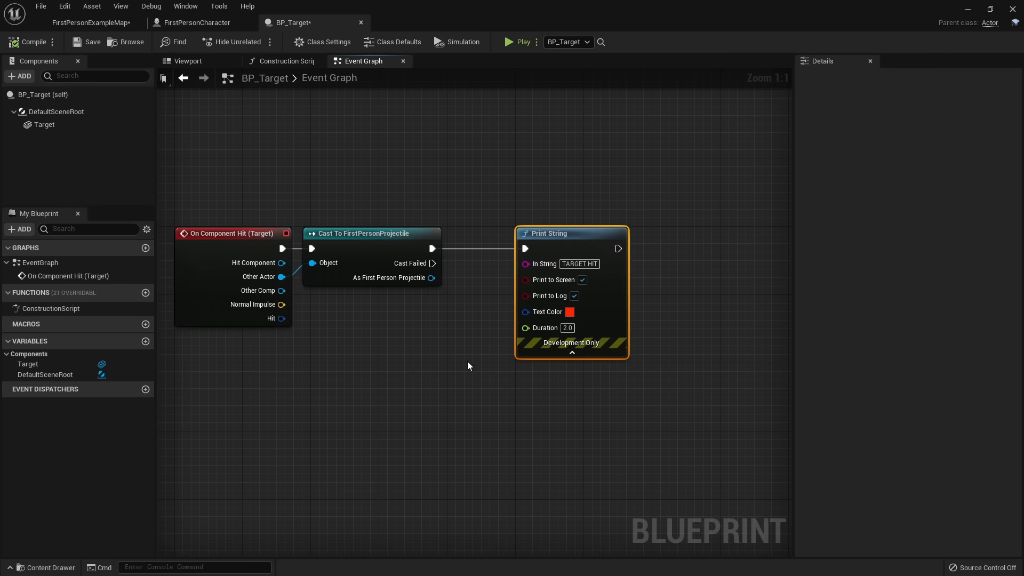
pyautogui.moveTo(433, 264); pyautogui.dragTo(407, 424)
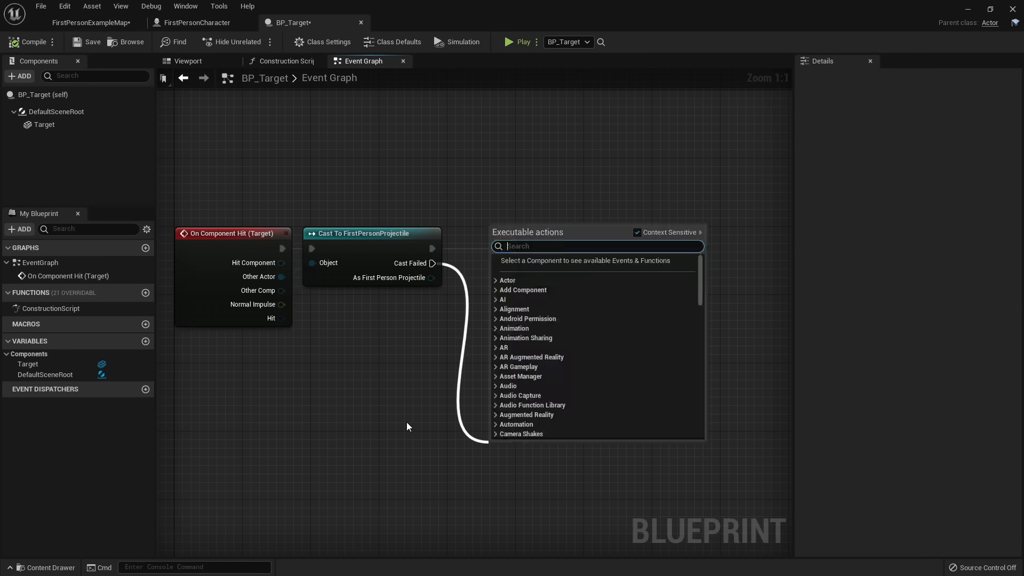
pyautogui.press('Escape')
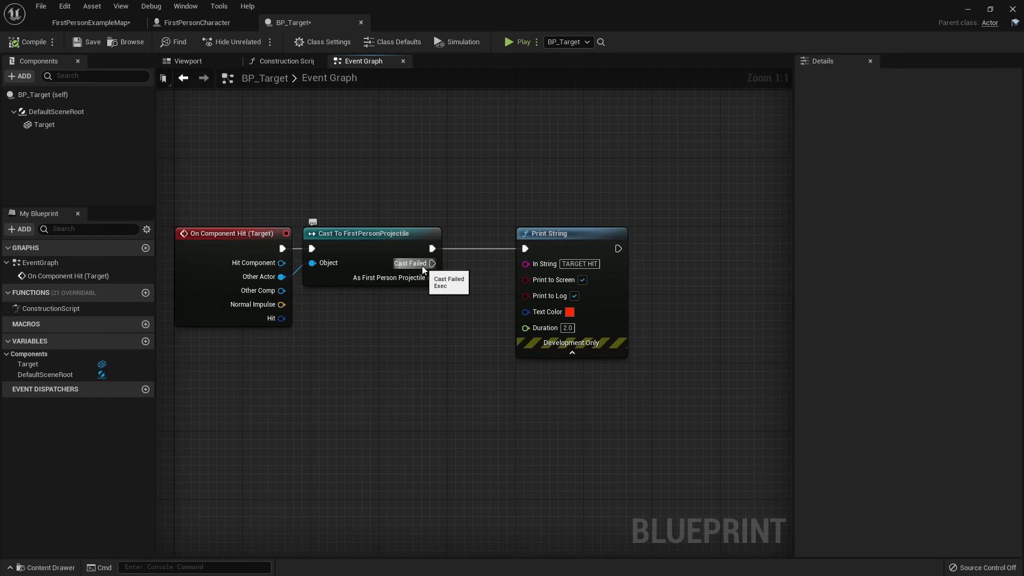
# Play the game from BP_Target and shoot the target several times while watching the Event Graph execution.
pyautogui.click(519, 42)
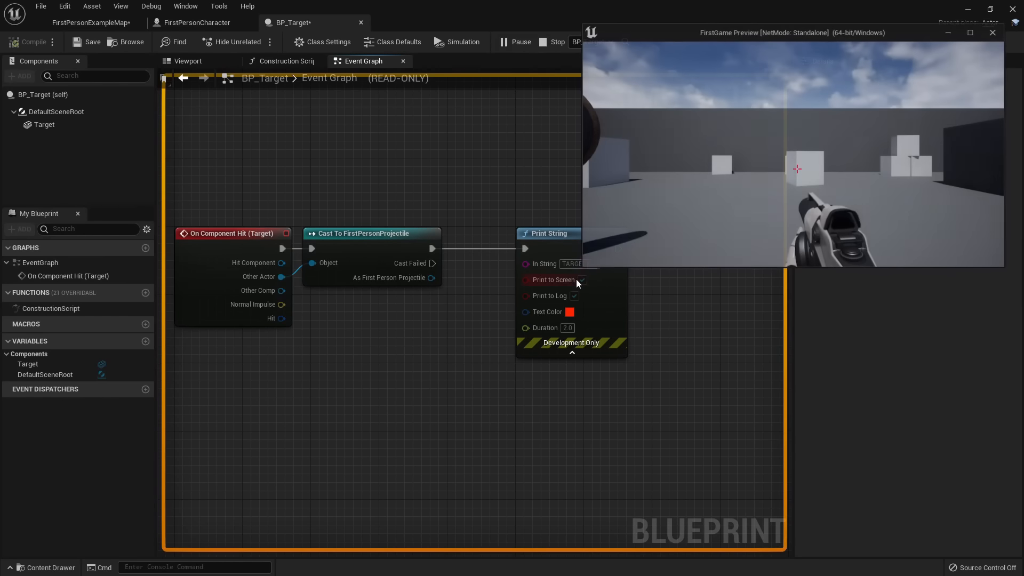
pyautogui.click(778, 173)
pyautogui.press('s')
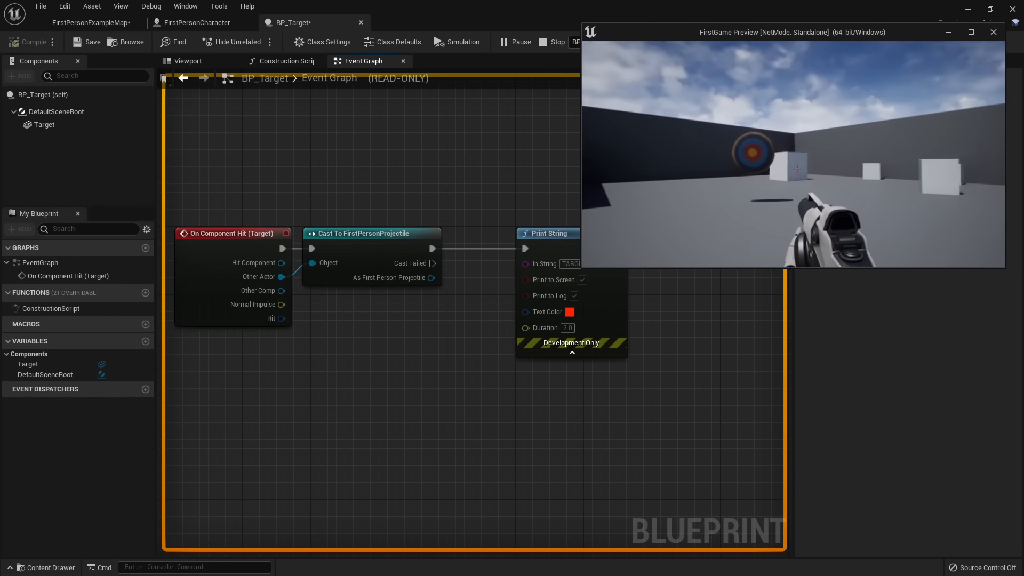
pyautogui.click(797, 169)
pyautogui.click(820, 168)
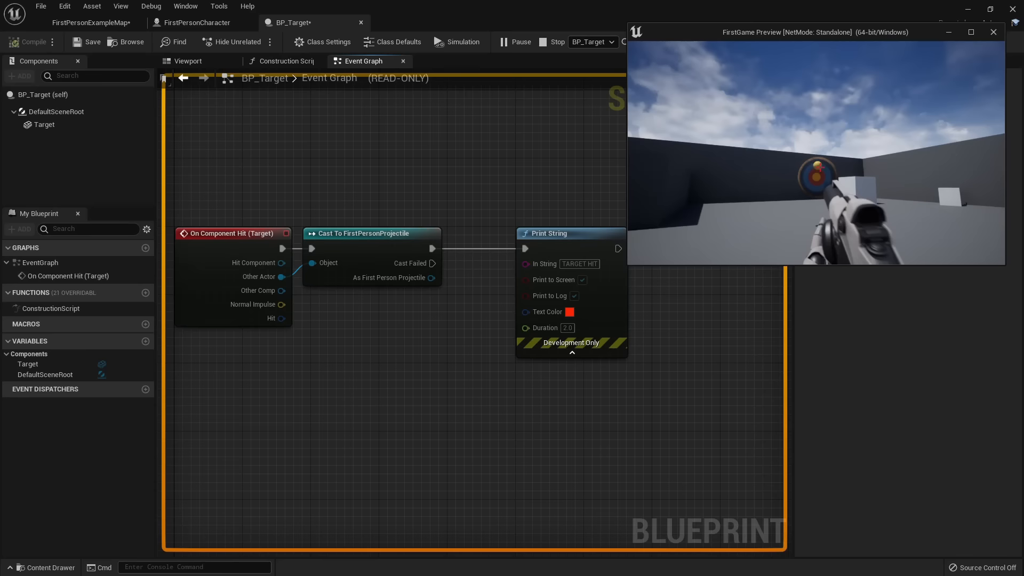
pyautogui.click(820, 167)
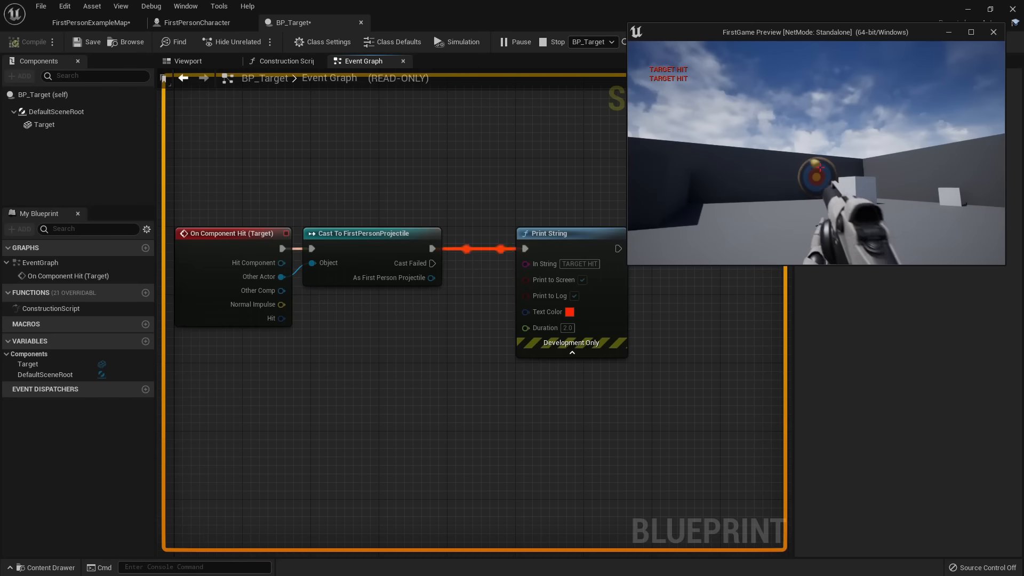
pyautogui.click(820, 167)
# Walk the character up to the target and back repeatedly to test whether touching it triggers the hit message.
pyautogui.press('w')
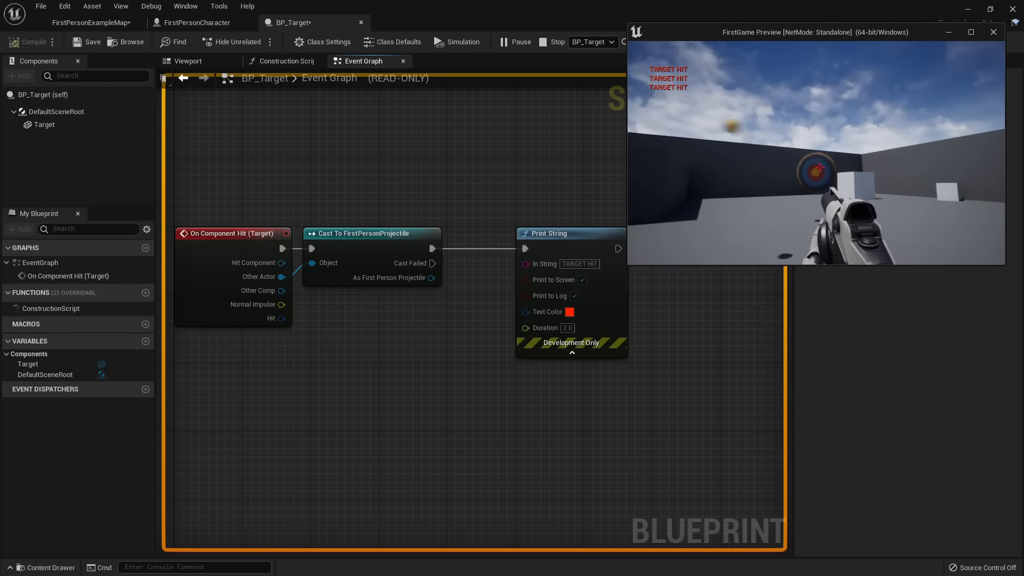
pyautogui.press('s')
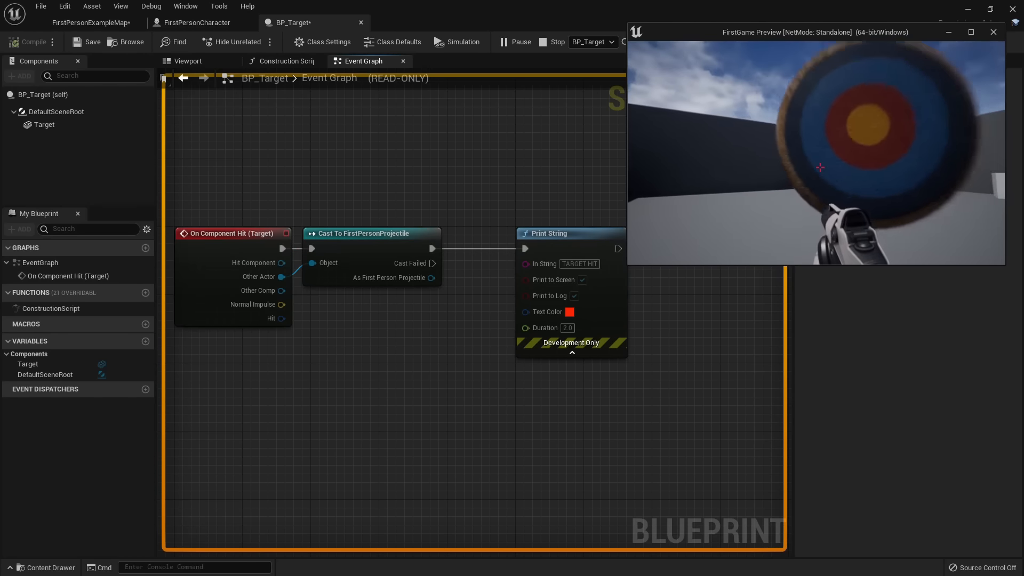
pyautogui.press('w')
pyautogui.press('s')
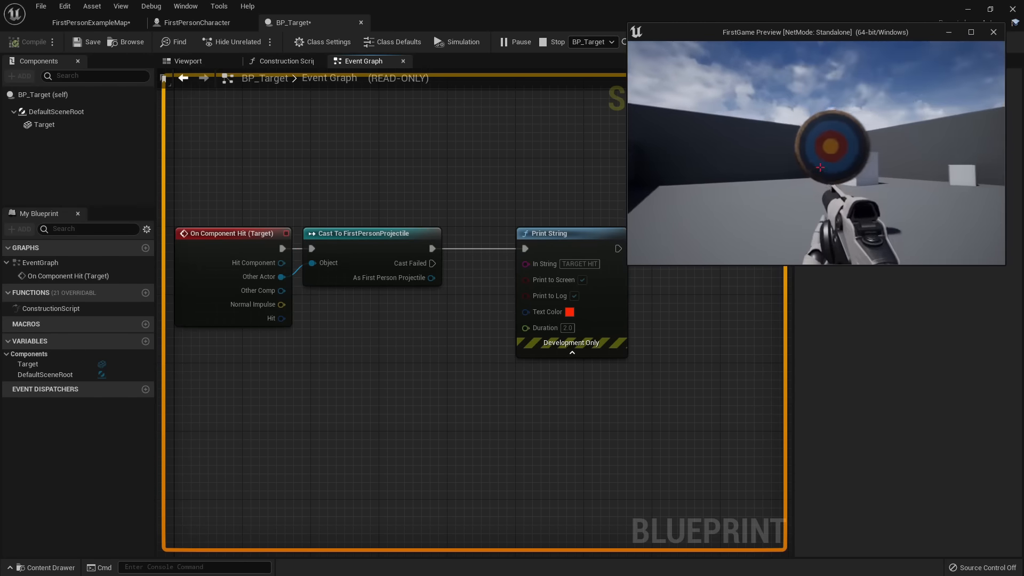
pyautogui.press('d')
pyautogui.press('w')
pyautogui.press('s')
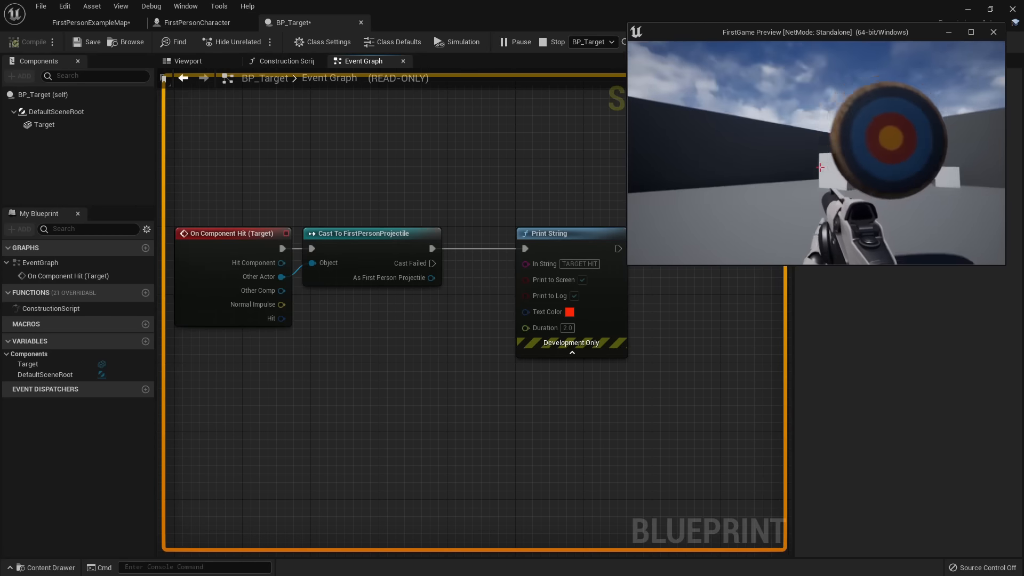
pyautogui.press('w')
pyautogui.press('d')
pyautogui.press('s')
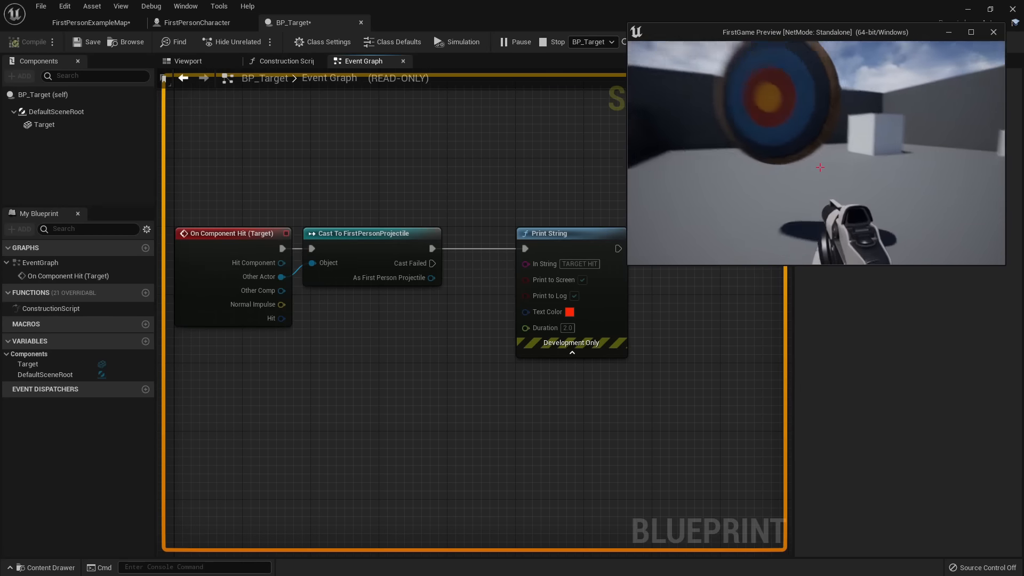
# Shoot the target once more from a distance and end the play session.
pyautogui.click(821, 167)
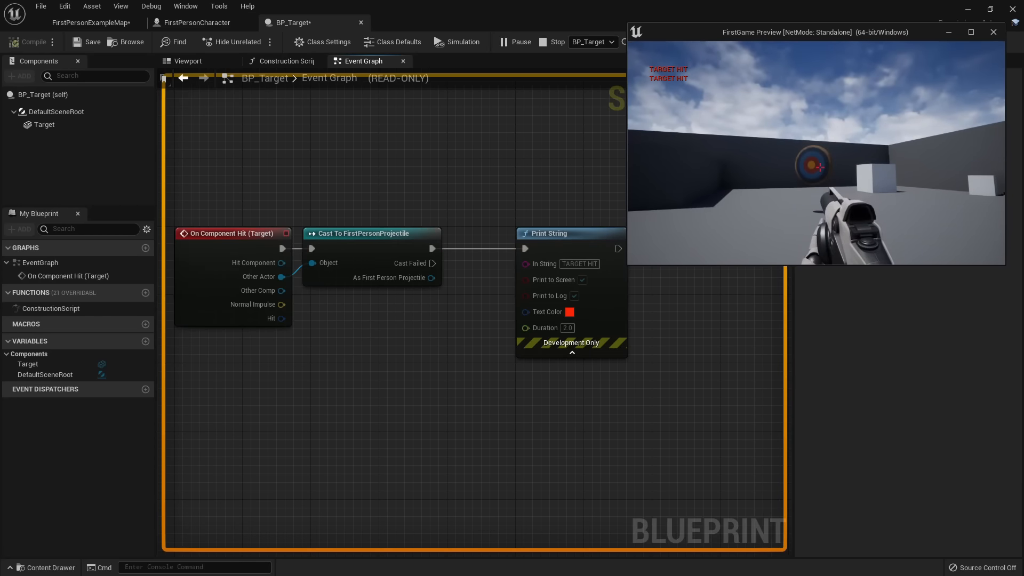
pyautogui.press('Escape')
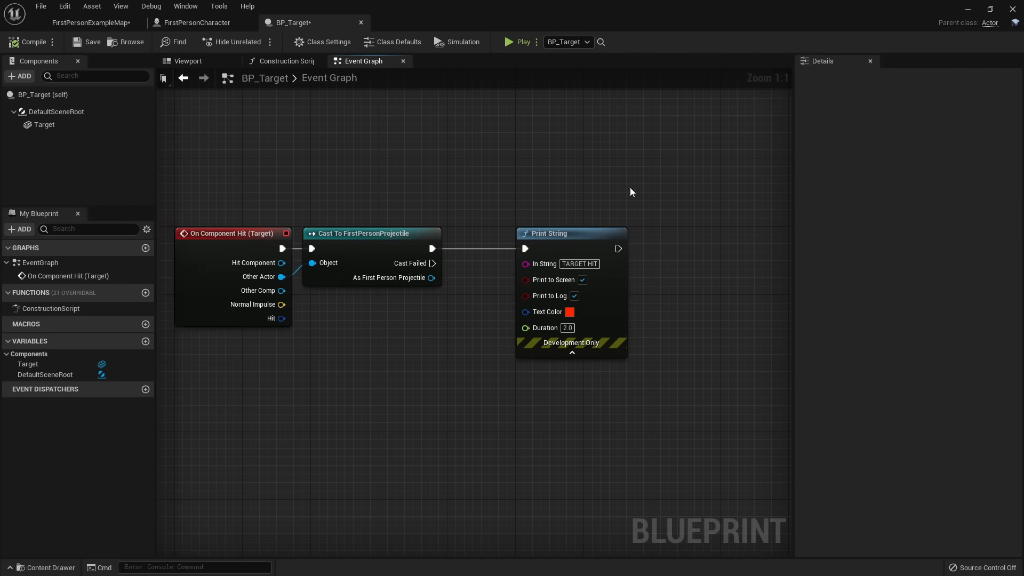
# Play FirstPersonExampleMap in the level viewport, shoot the target, move the character around, and stop the session.
pyautogui.moveTo(748, 391); pyautogui.dragTo(287, 185)
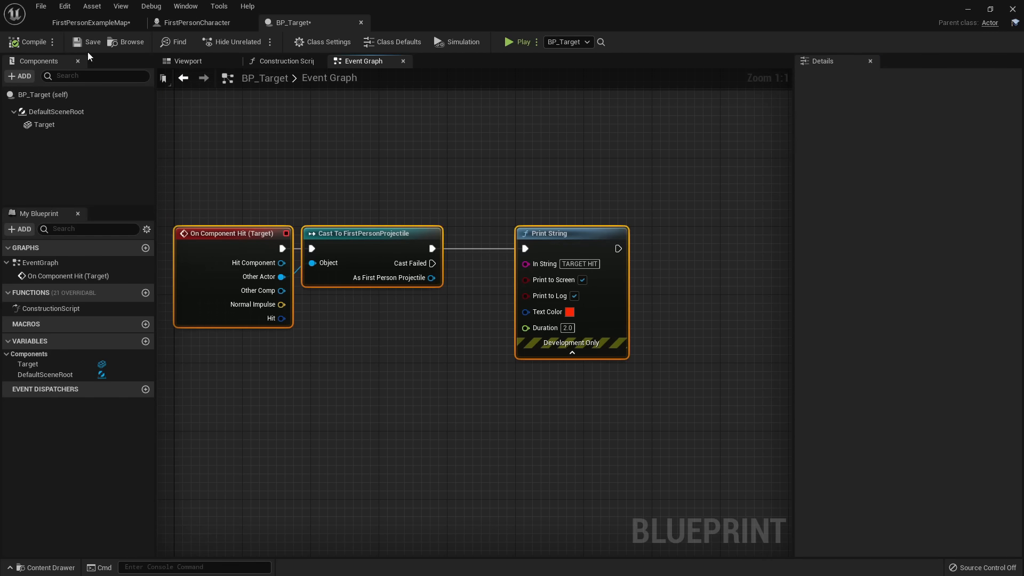
pyautogui.click(101, 23)
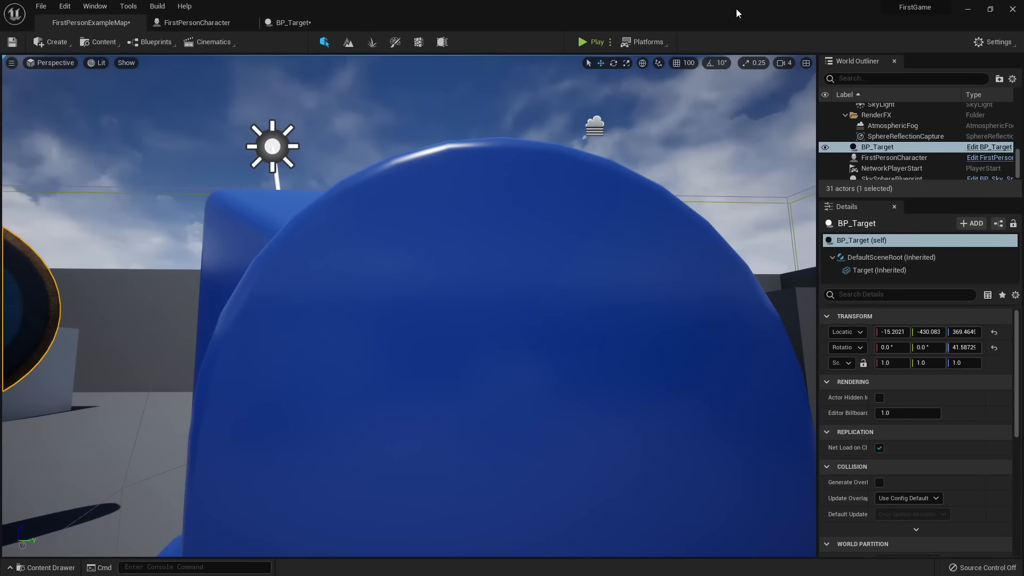
pyautogui.click(592, 42)
pyautogui.click(413, 320)
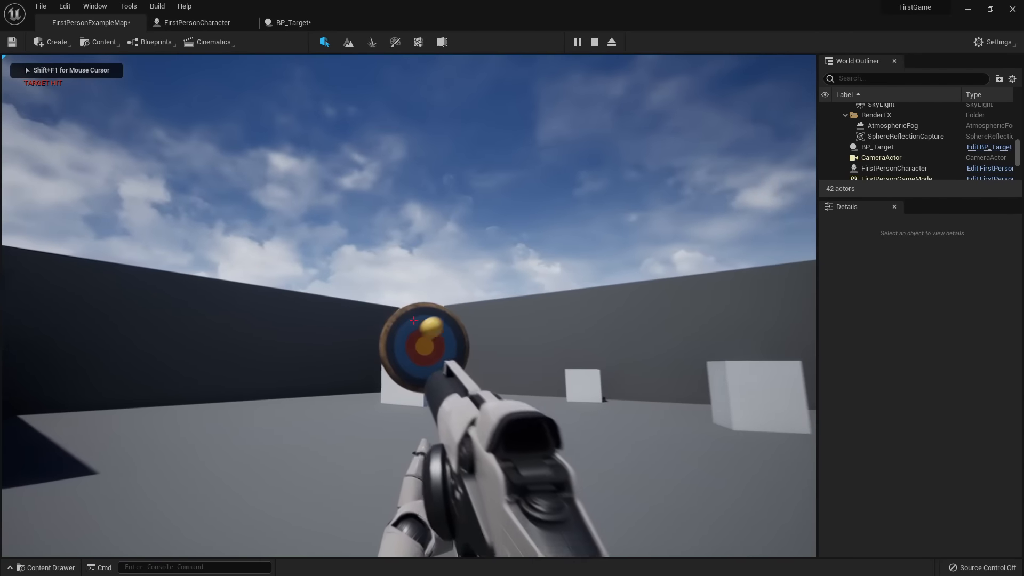
pyautogui.press('s')
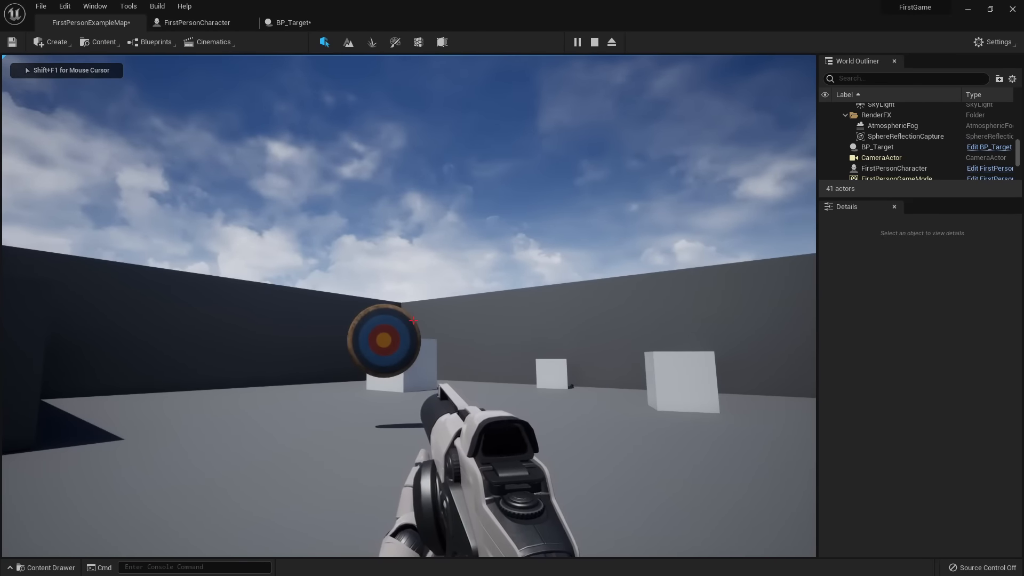
pyautogui.press('w')
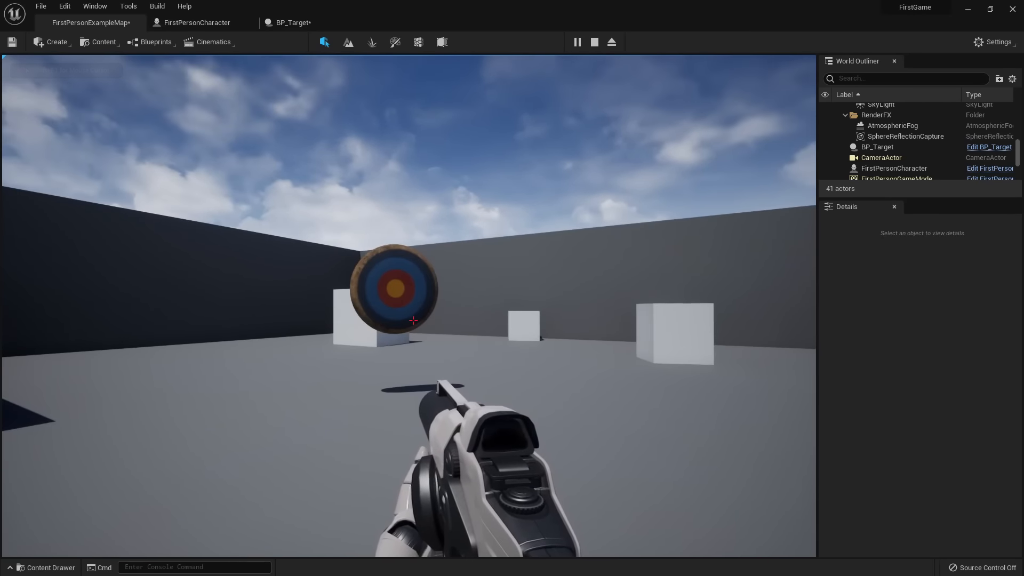
pyautogui.press('Escape')
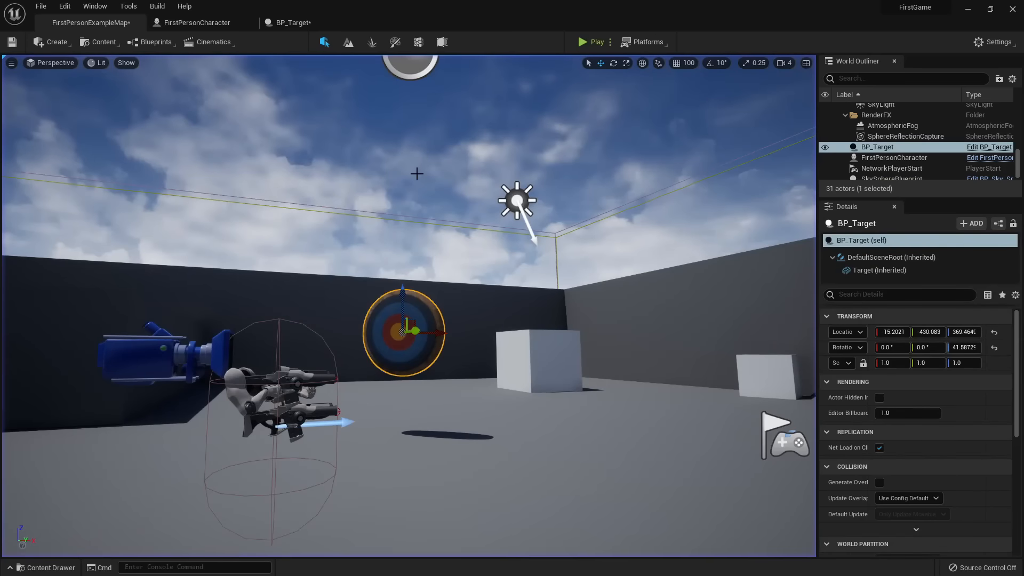
pyautogui.moveTo(442, 259); pyautogui.dragTo(441, 398, button='right')
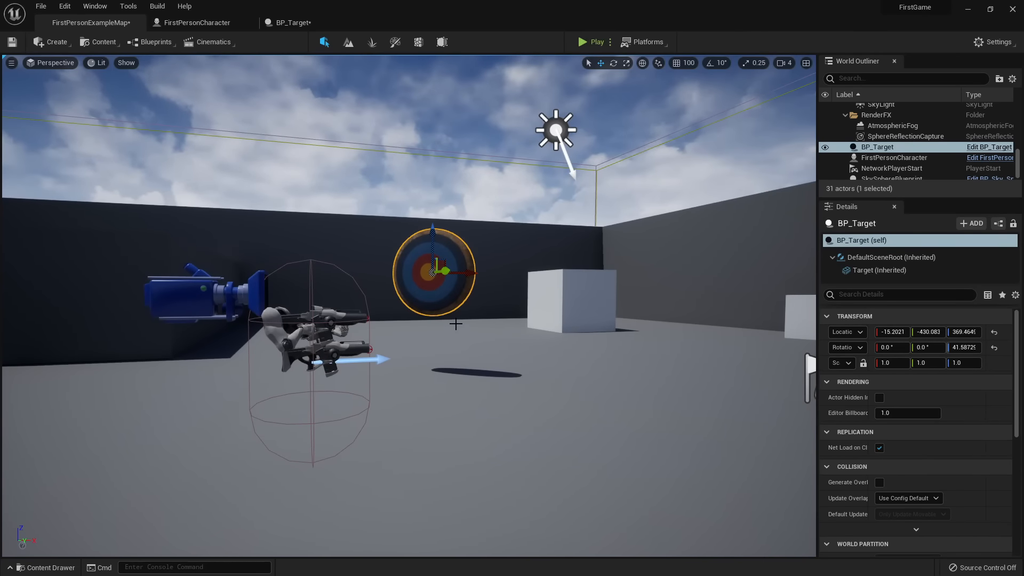
pyautogui.press('s')
pyautogui.moveTo(456, 324); pyautogui.dragTo(487, 359, button='right')
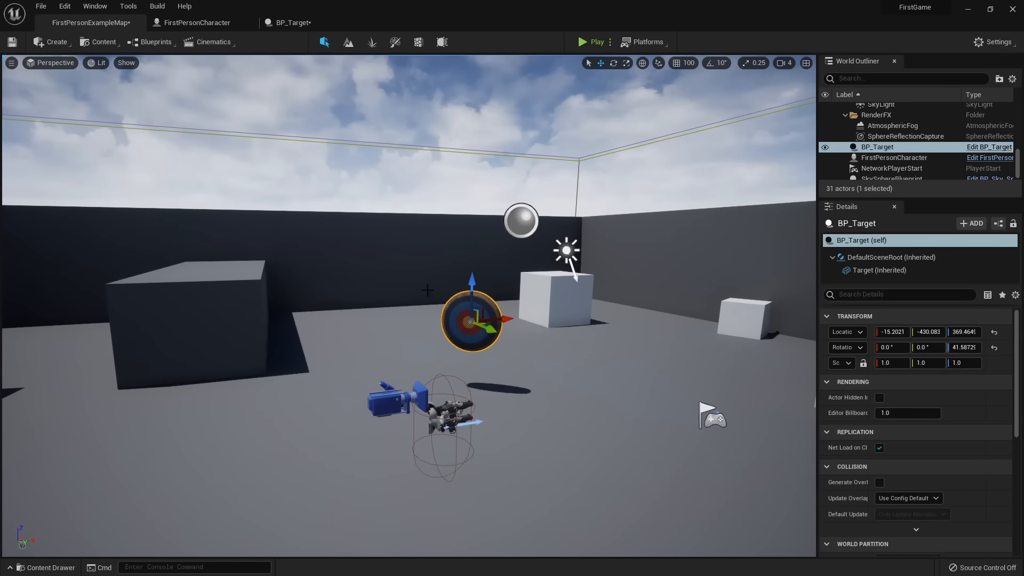
pyautogui.moveTo(428, 288); pyautogui.dragTo(445, 297, button='right')
pyautogui.press('a')
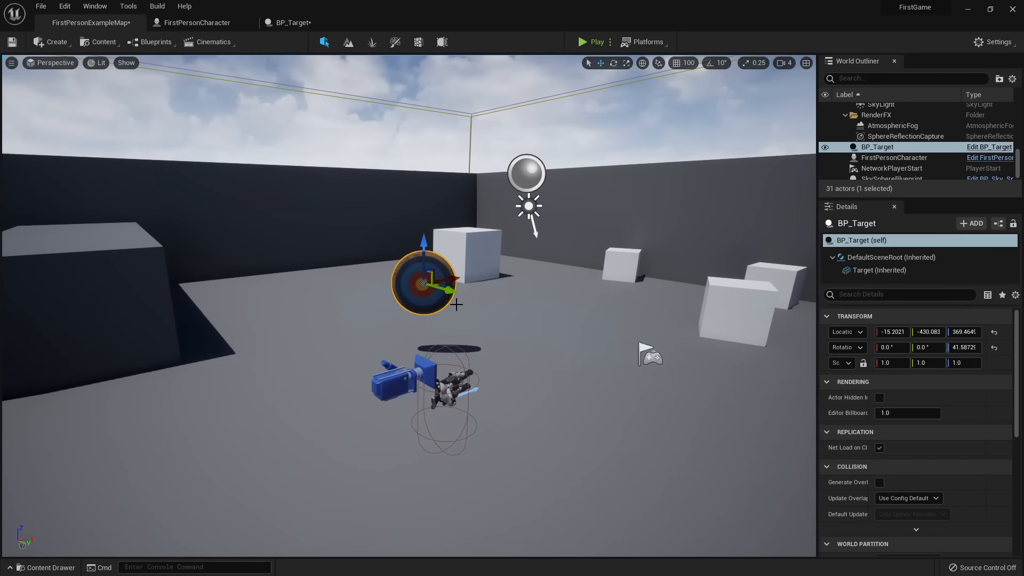
# Create a Blueprint class with Game Mode Base as parent in the FirstPersonBP Blueprints folder and name it GM_TargetGame.
pyautogui.hotkey('ctrl', 'space')
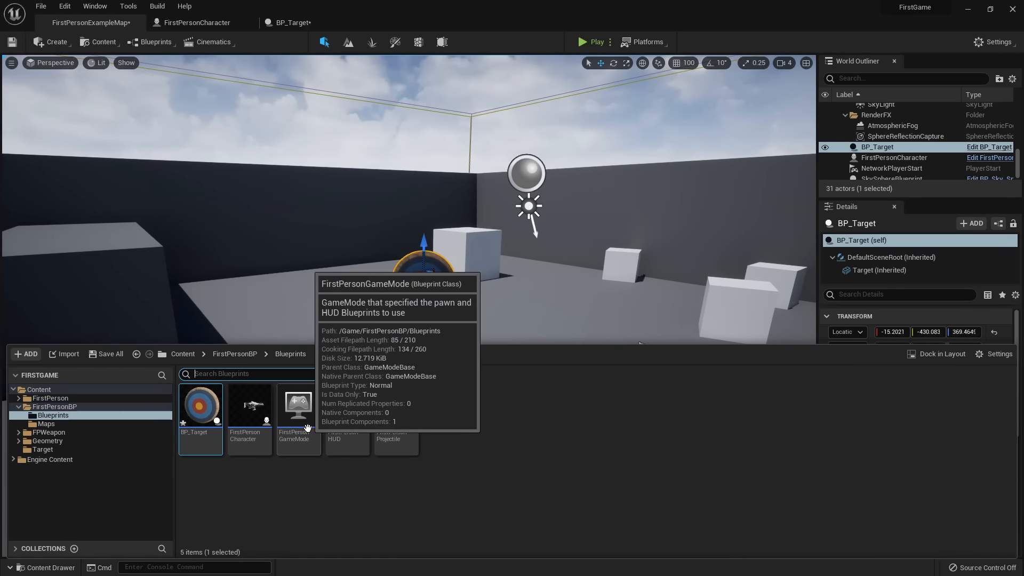
pyautogui.rightClick(482, 444)
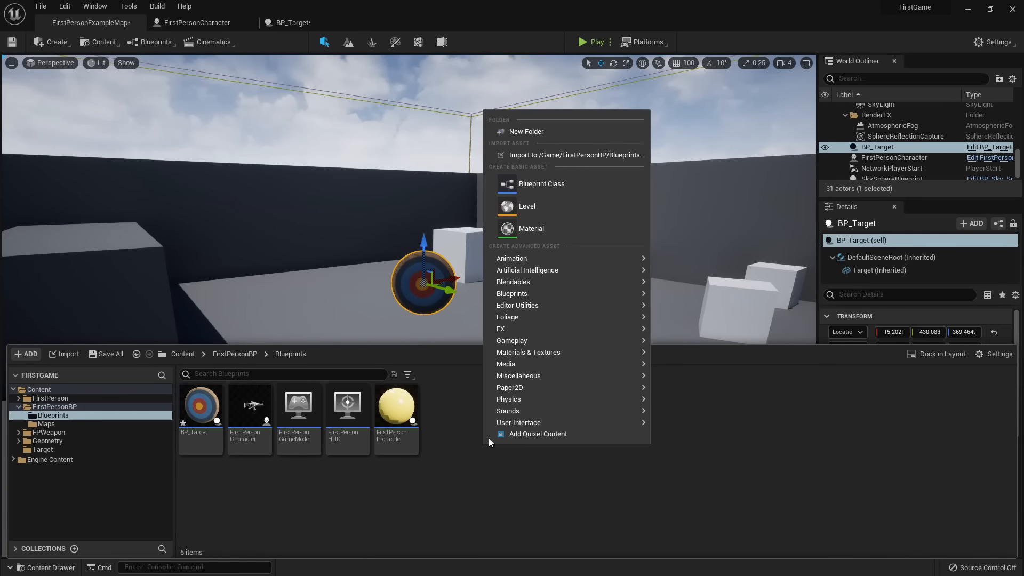
pyautogui.click(523, 188)
pyautogui.moveTo(501, 175); pyautogui.dragTo(465, 167)
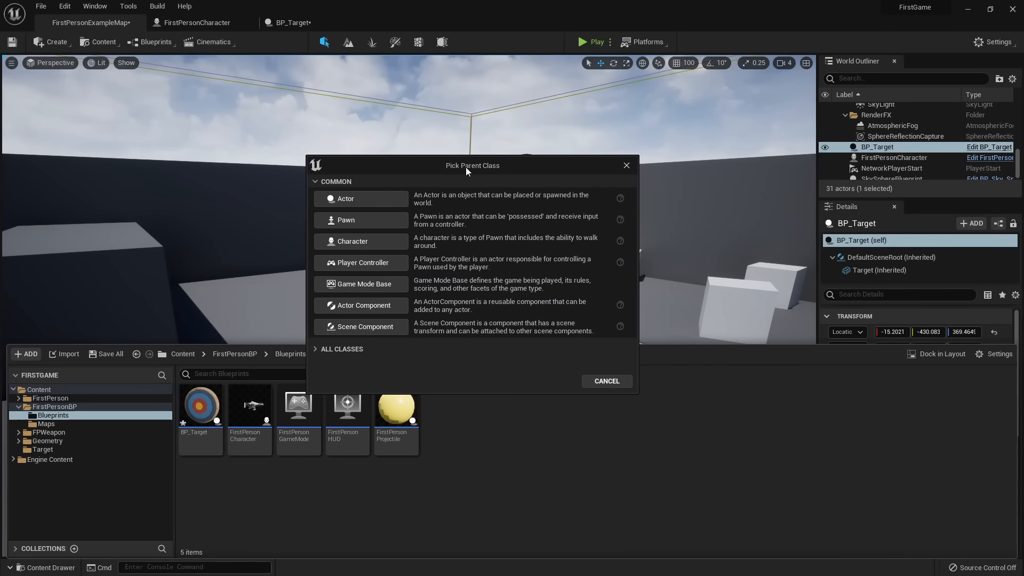
pyautogui.click(360, 285)
pyautogui.write('GM')
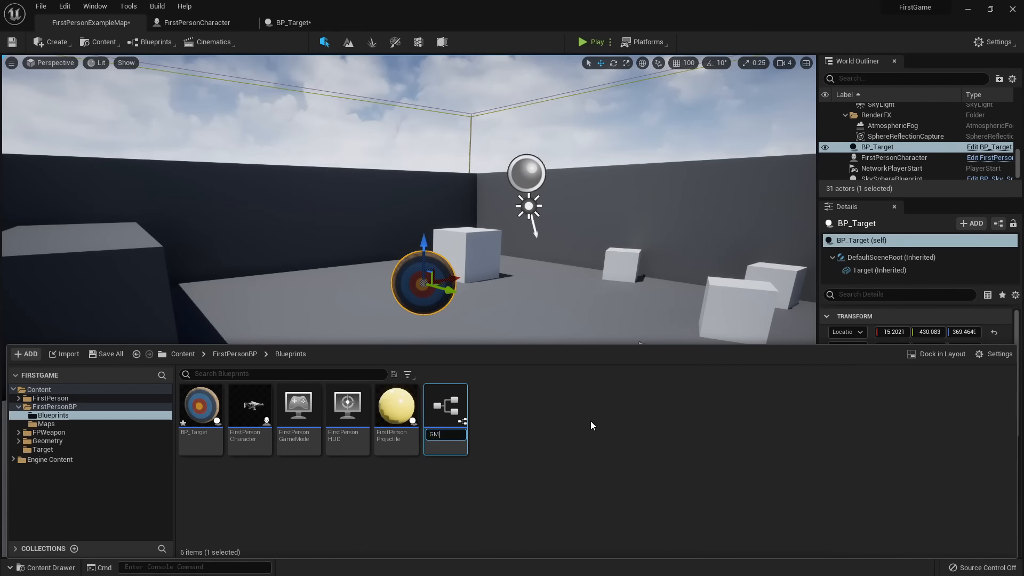
pyautogui.write('_TargetGame')
pyautogui.press('Return')
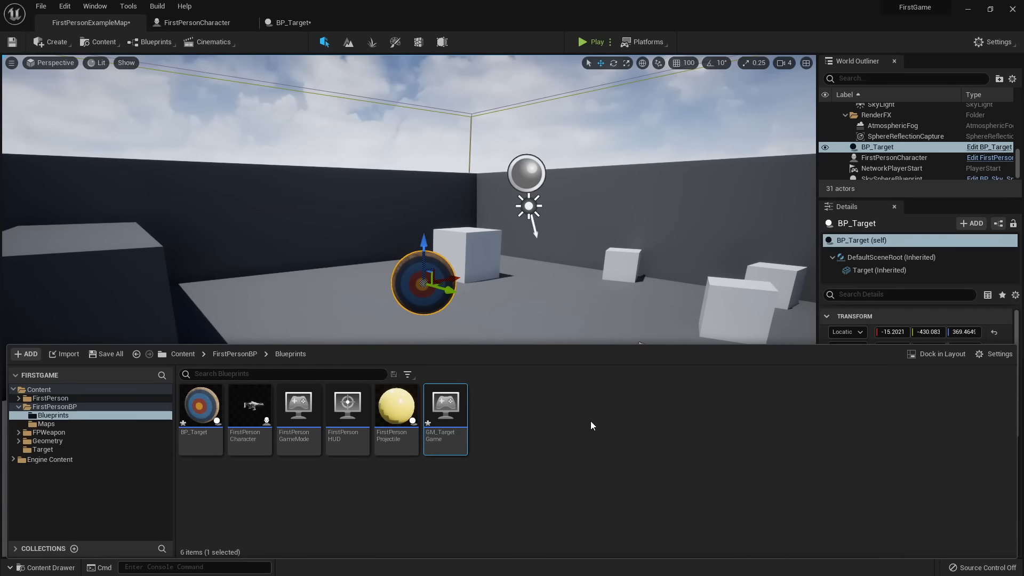
# Open GM_TargetGame, set its Default Pawn Class to FirstPersonCharacter, and compile and save the blueprint.
pyautogui.doubleClick(446, 408)
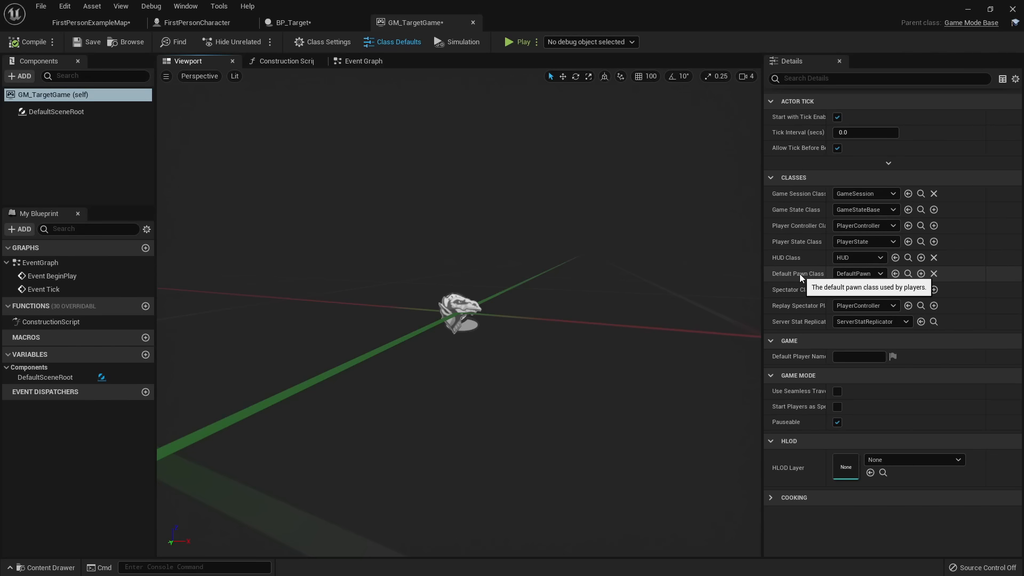
pyautogui.click(872, 276)
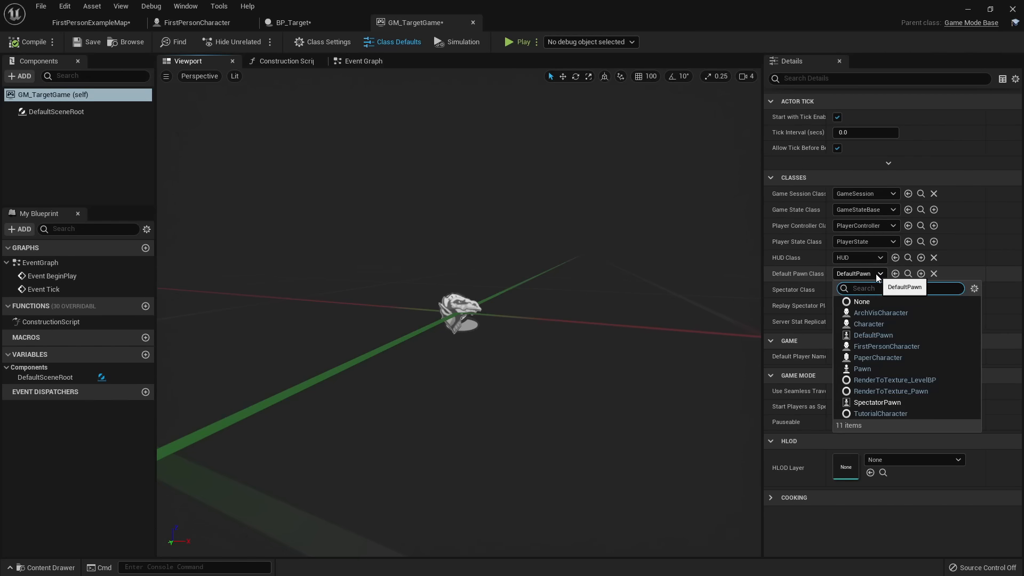
pyautogui.click(897, 346)
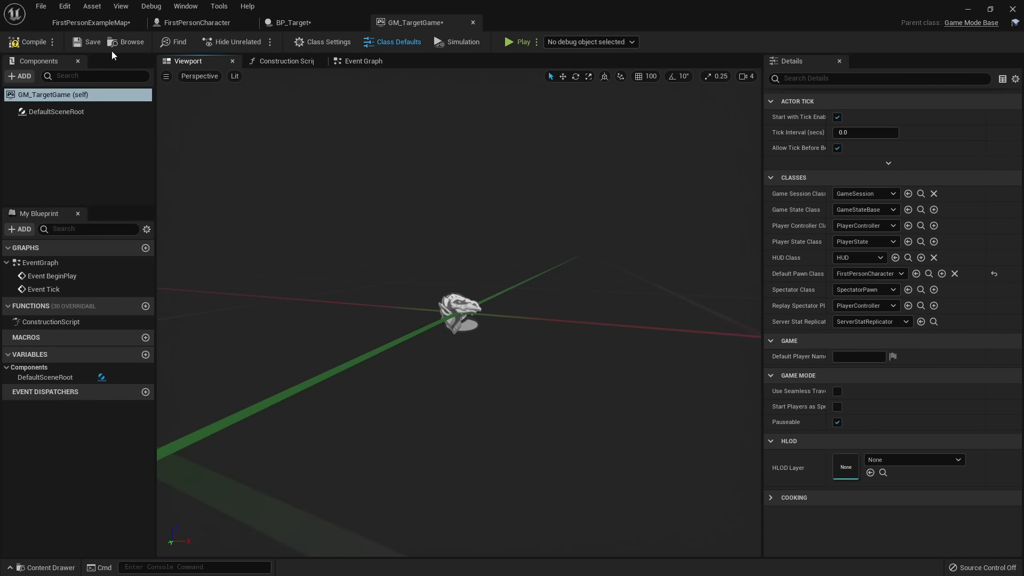
pyautogui.click(29, 41)
pyautogui.click(81, 45)
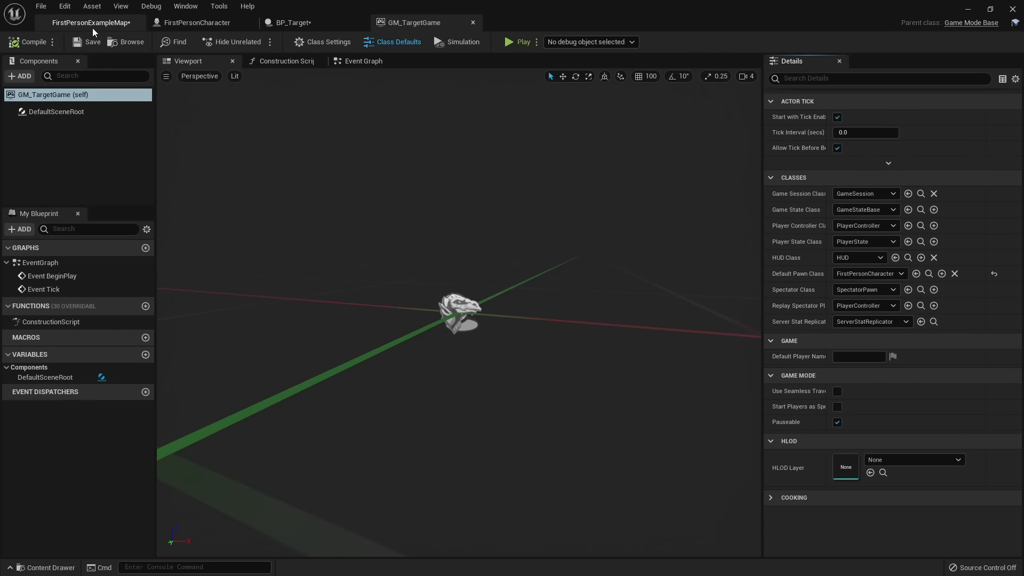
# Delete the placed FirstPersonCharacter actor from FirstPersonExampleMap.
pyautogui.click(91, 22)
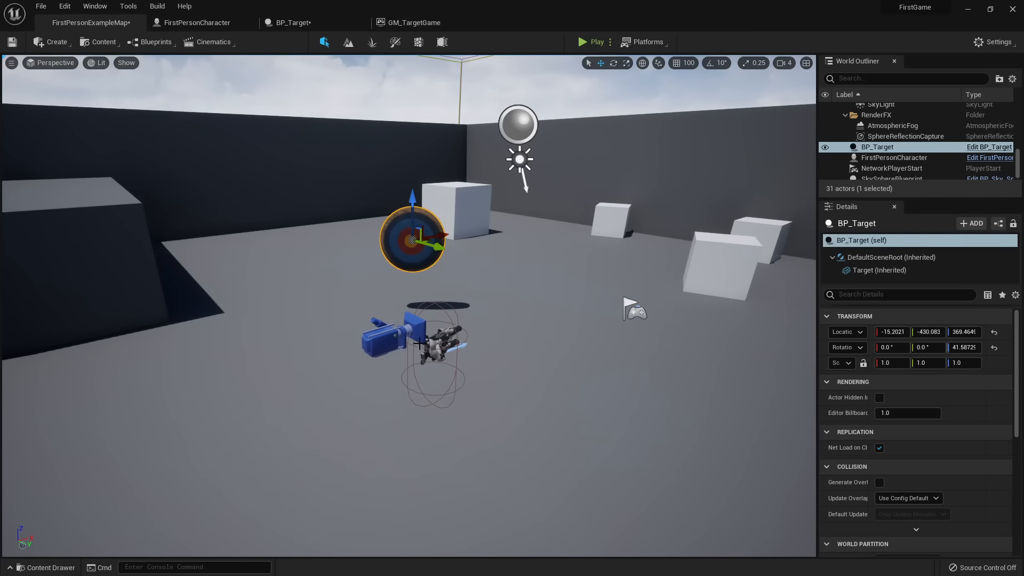
pyautogui.click(427, 374)
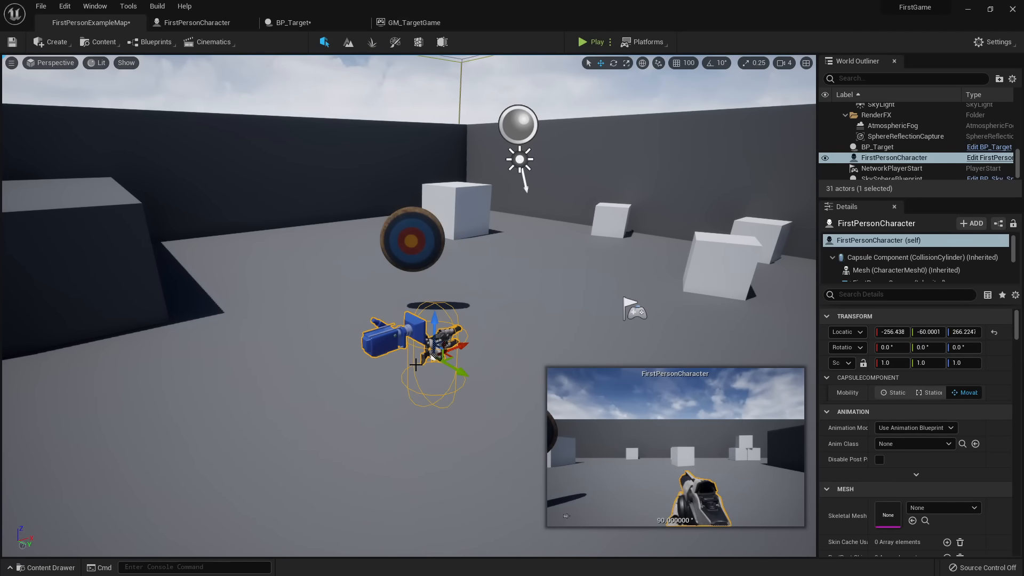
pyautogui.press('Delete')
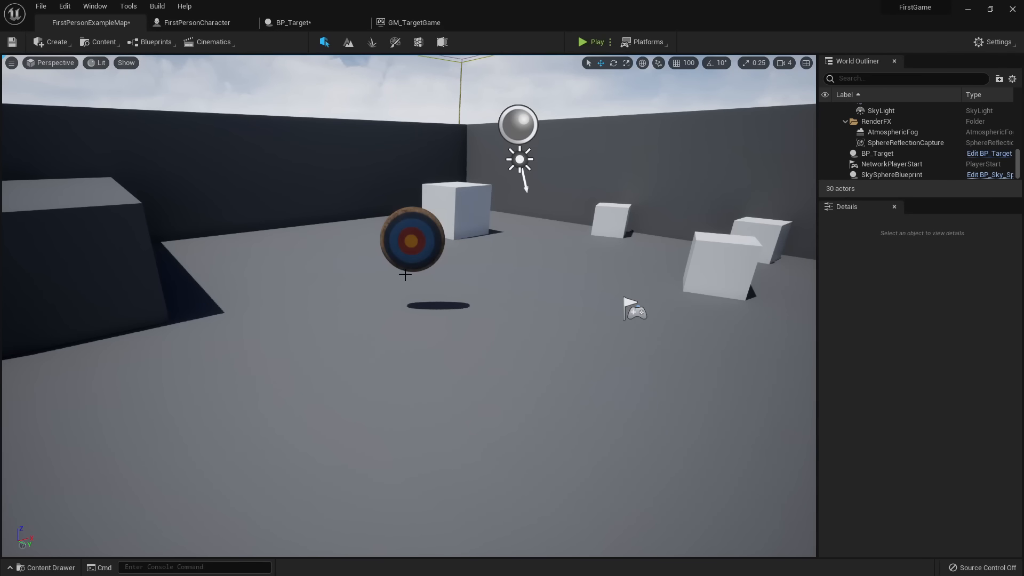
pyautogui.click(416, 23)
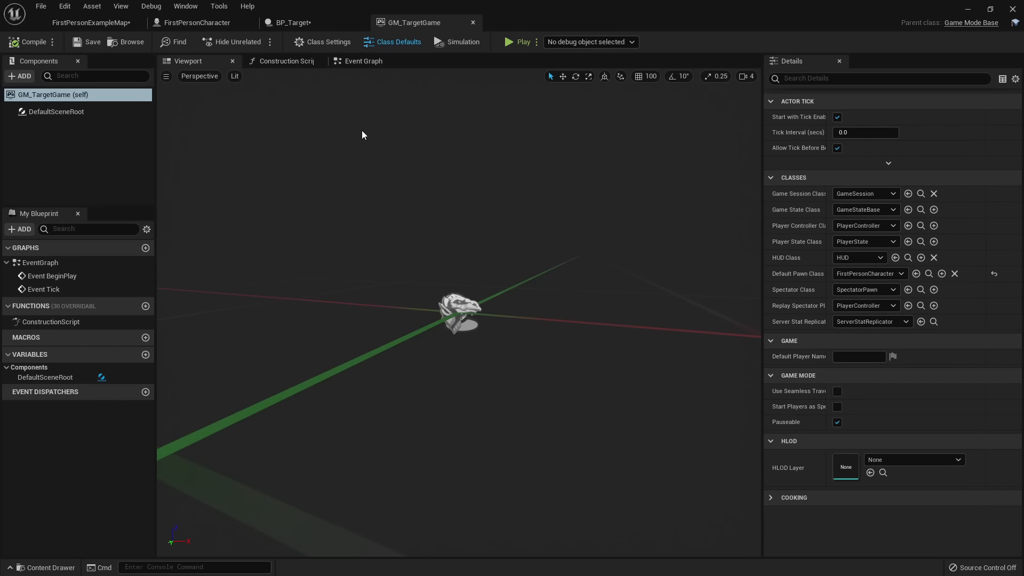
pyautogui.click(90, 22)
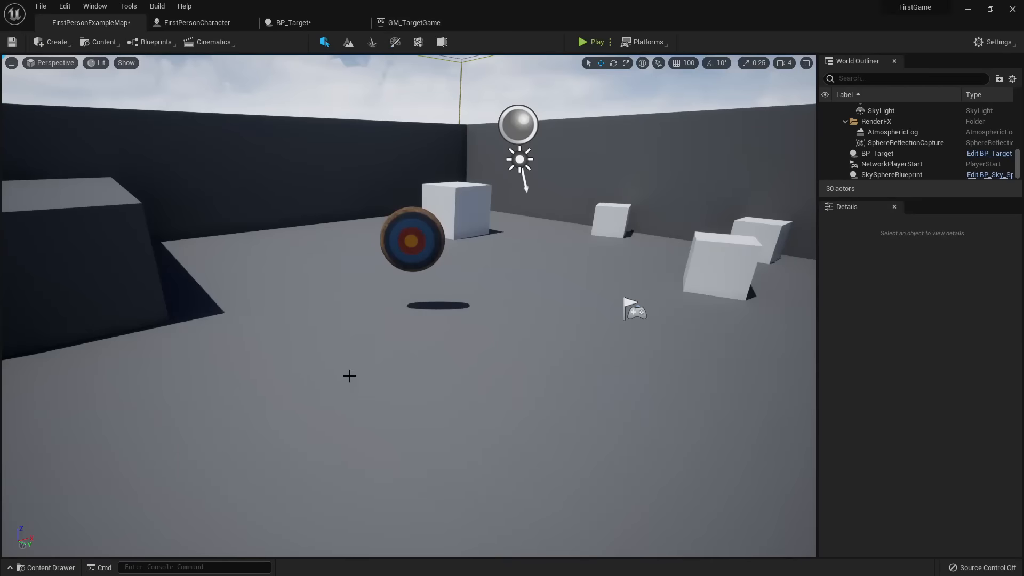
pyautogui.click(416, 23)
pyautogui.click(91, 23)
# Show the World Settings of FirstPersonExampleMap, widen the panel, and set GameMode Override to GM_TargetGame.
pyautogui.click(95, 6)
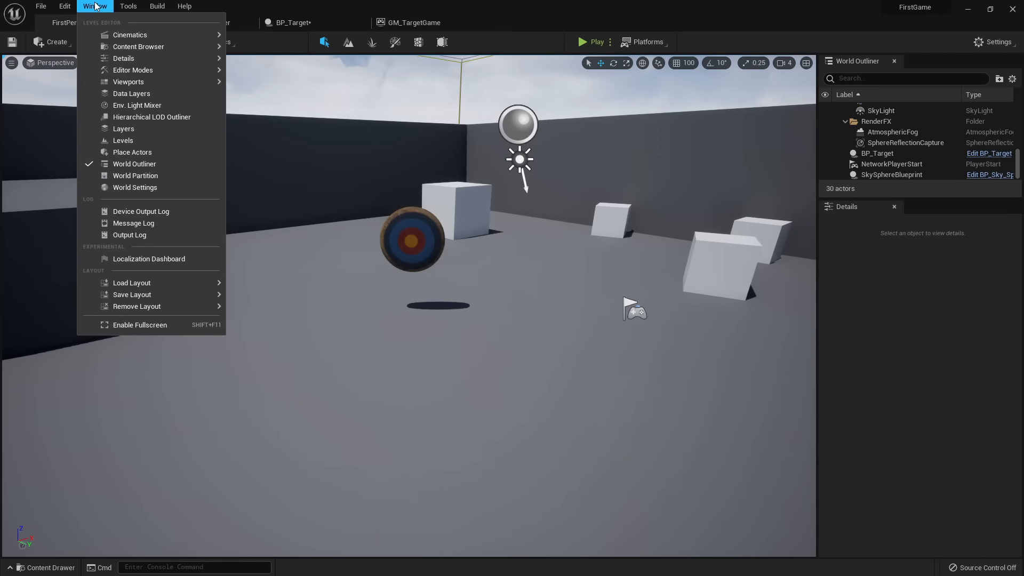
pyautogui.click(151, 188)
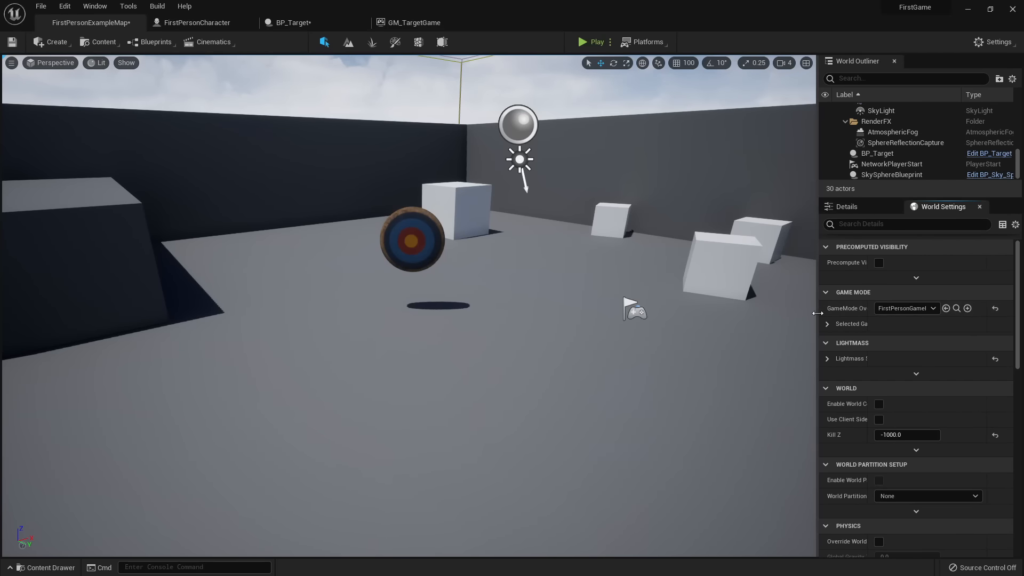
pyautogui.moveTo(817, 304); pyautogui.dragTo(733, 304)
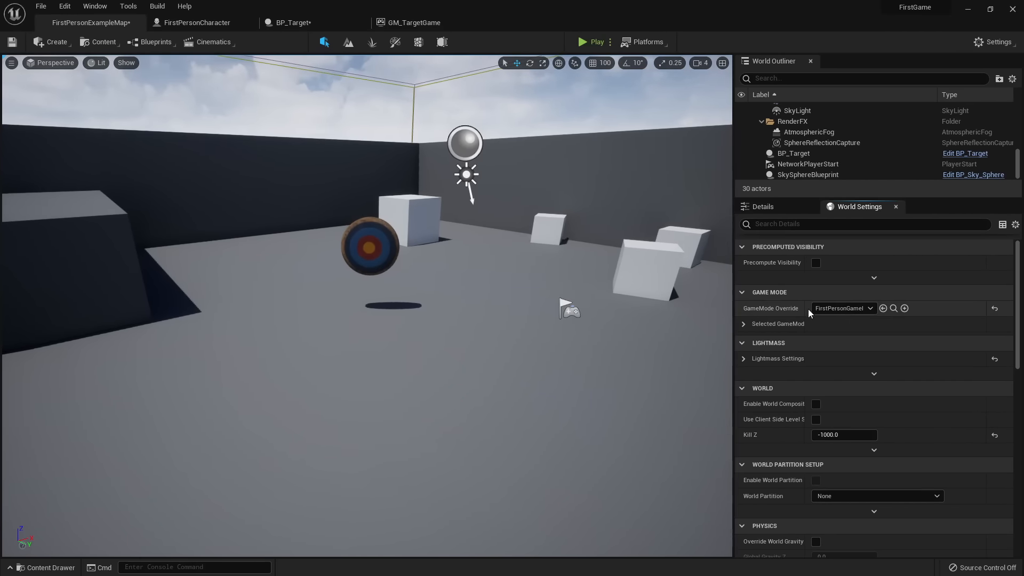
pyautogui.click(851, 308)
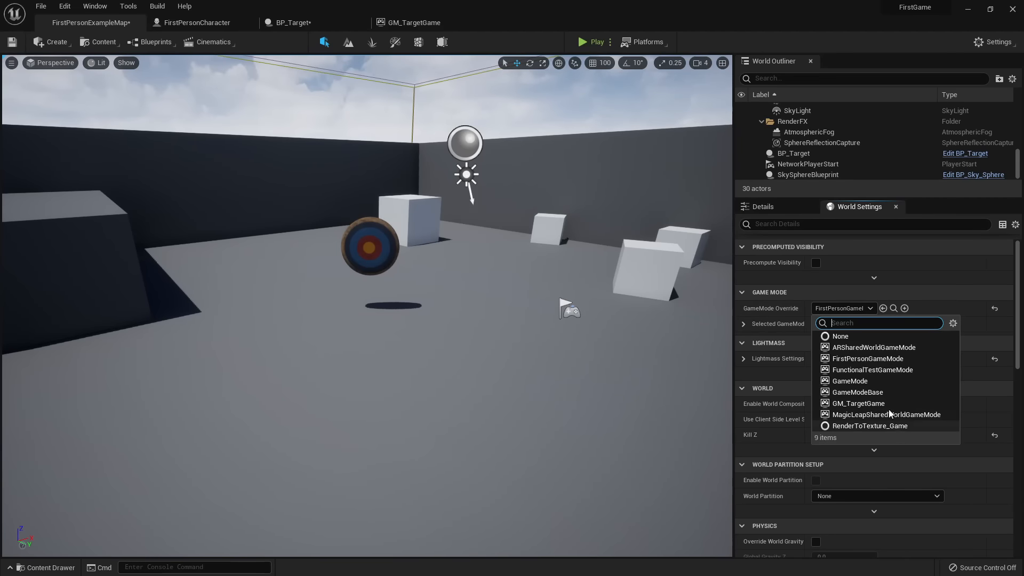
pyautogui.click(875, 403)
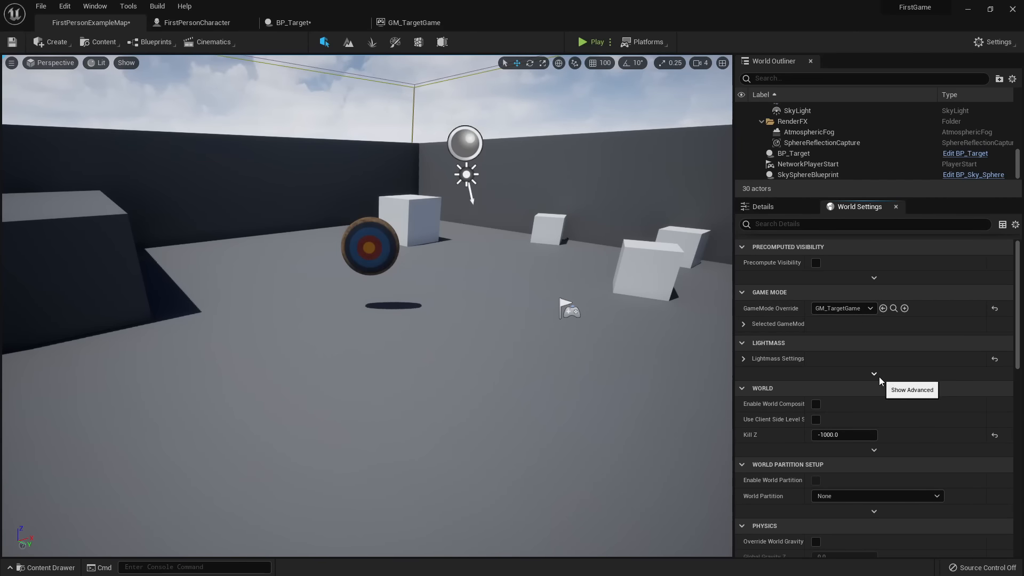
# Play the level, back the character away until it faces the target, and stop the session.
pyautogui.click(584, 43)
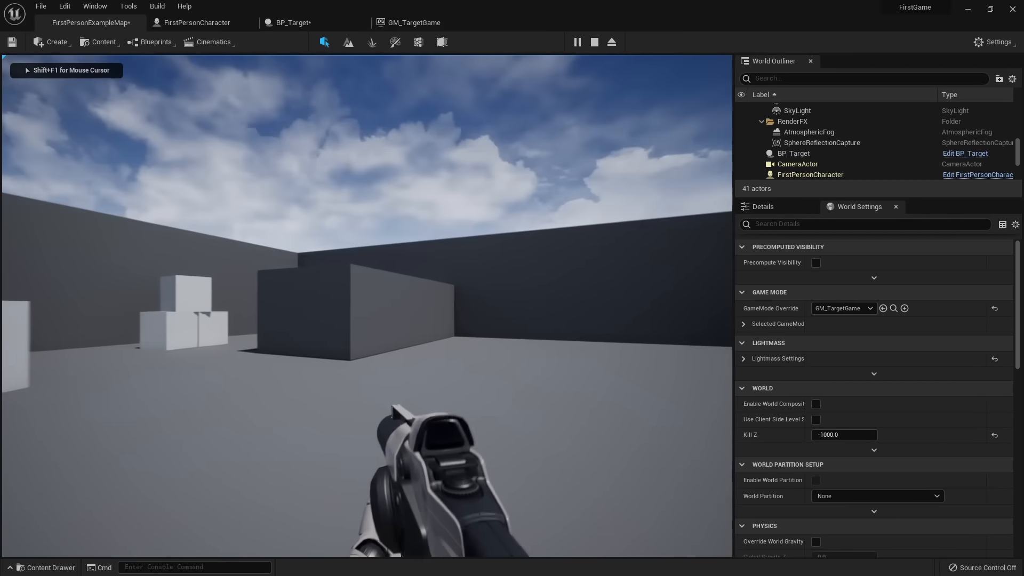
pyautogui.press('s')
pyautogui.press('s')
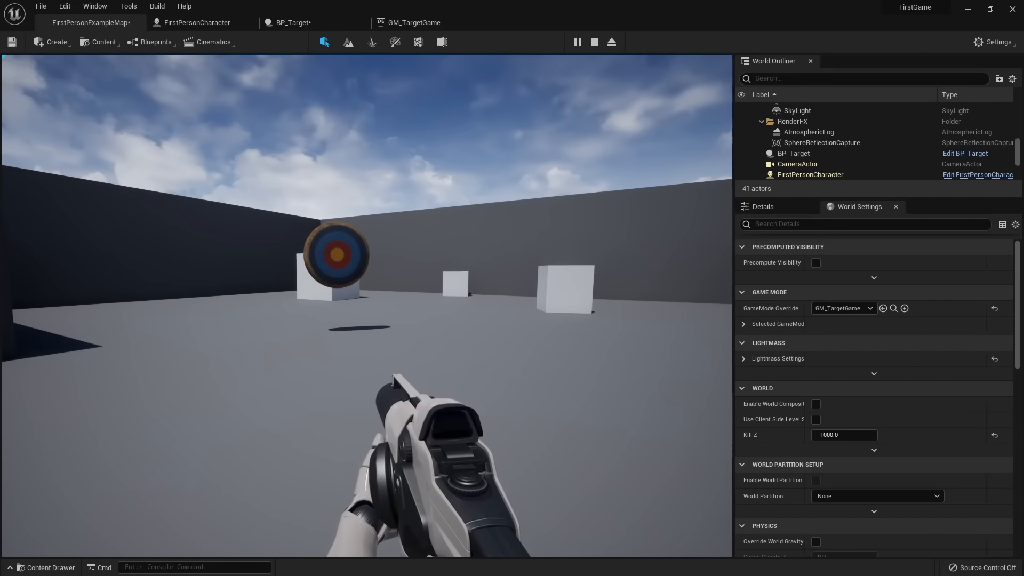
pyautogui.press('Escape')
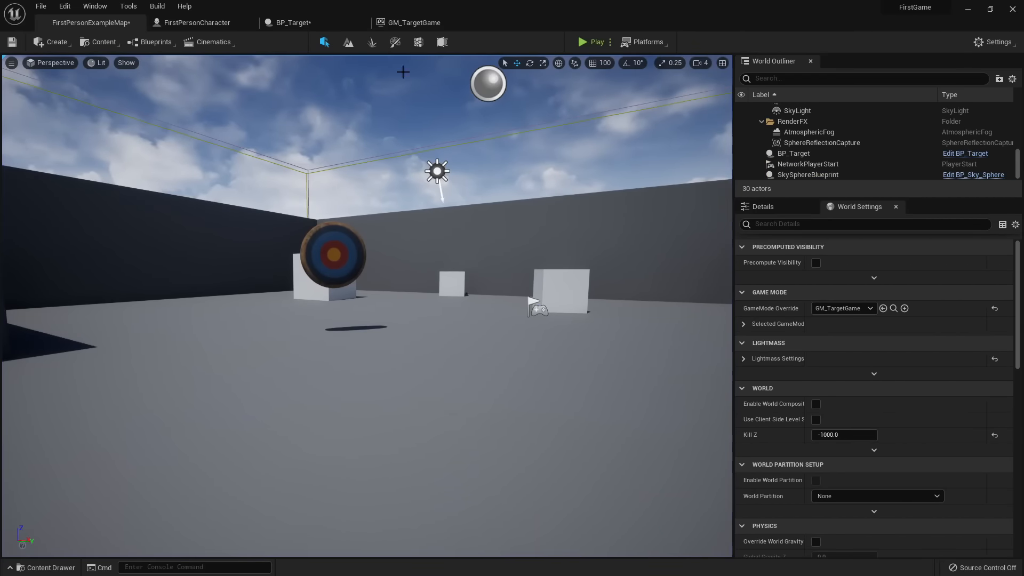
# Reset GM_TargetGame's Default Pawn Class to DefaultPawn and test it by flying around the level in play.
pyautogui.click(413, 22)
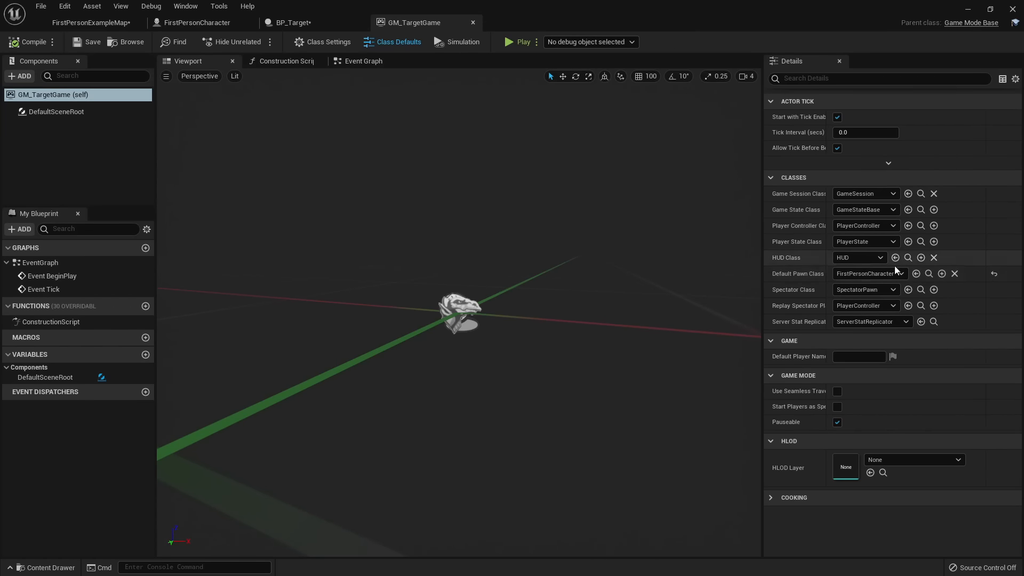
pyautogui.click(995, 276)
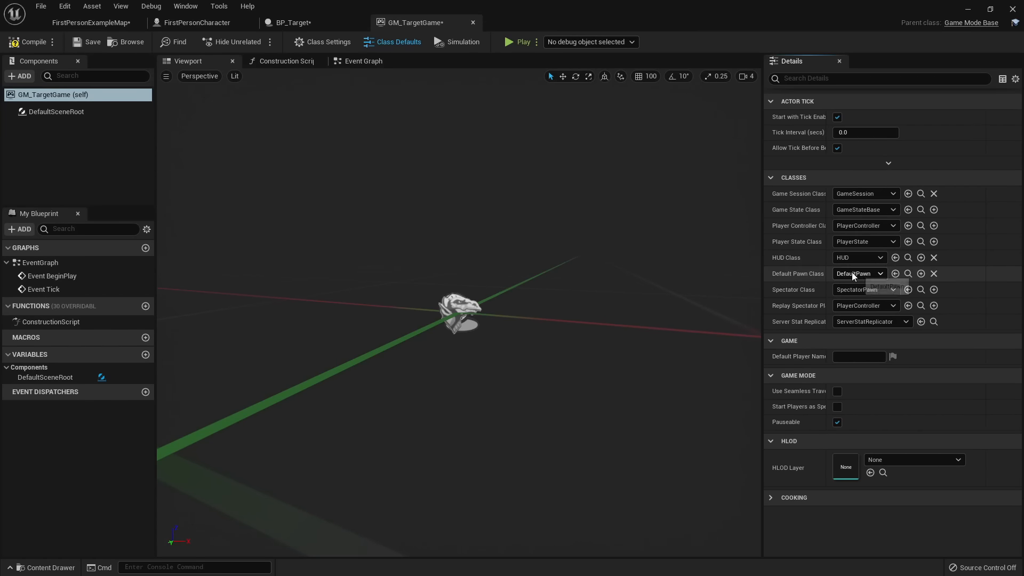
pyautogui.click(89, 23)
pyautogui.click(591, 39)
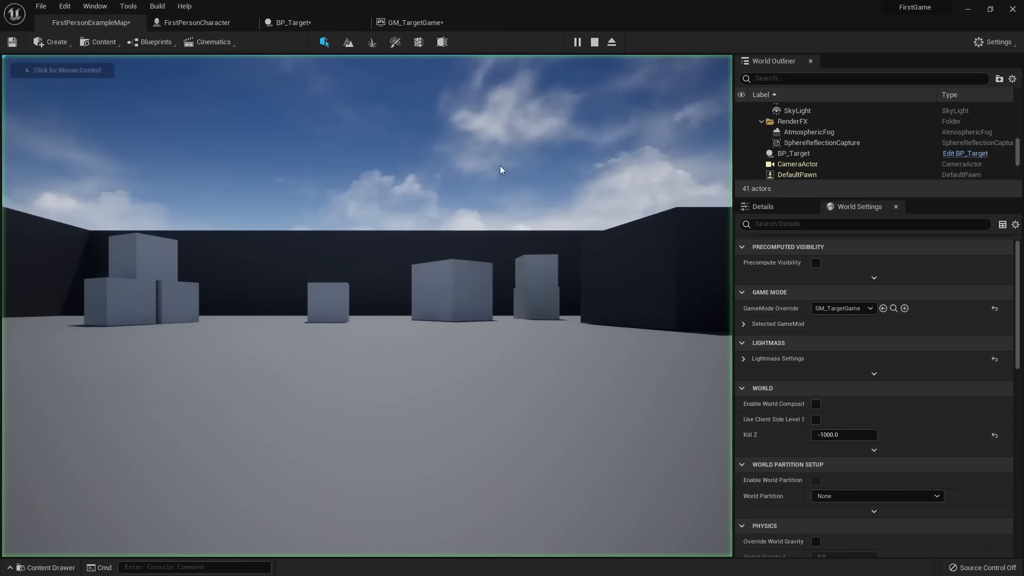
pyautogui.press('w')
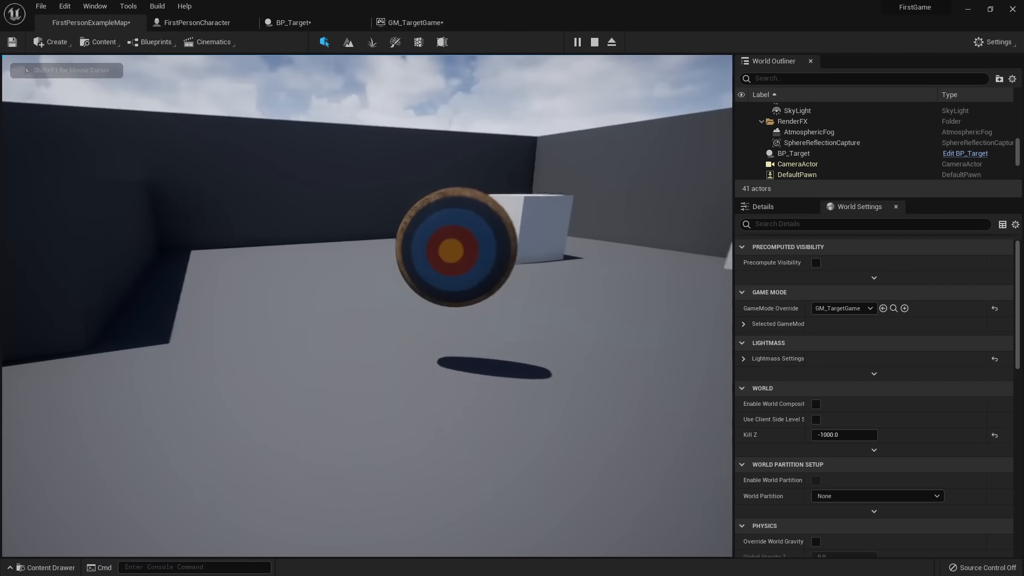
pyautogui.press('Escape')
# Set GM_TargetGame's Default Pawn Class back to FirstPersonCharacter and check it in a brief play session.
pyautogui.click(414, 24)
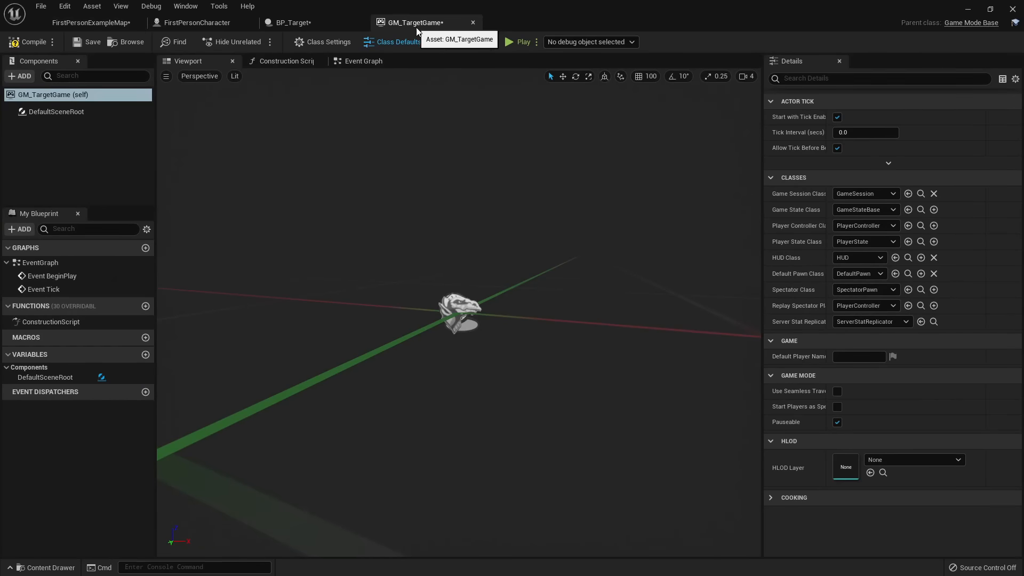
pyautogui.click(854, 274)
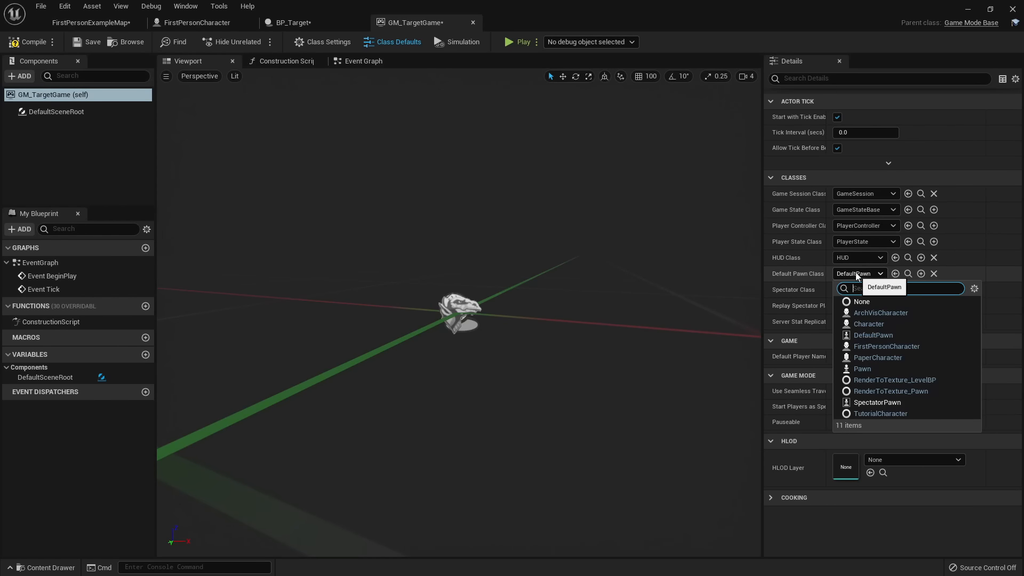
pyautogui.click(882, 348)
pyautogui.click(520, 46)
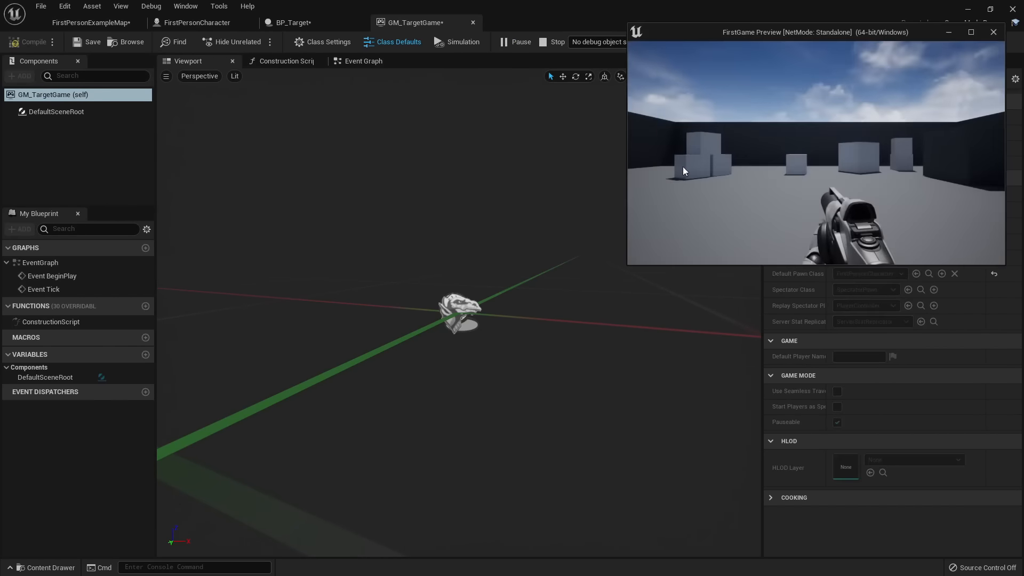
pyautogui.press('Escape')
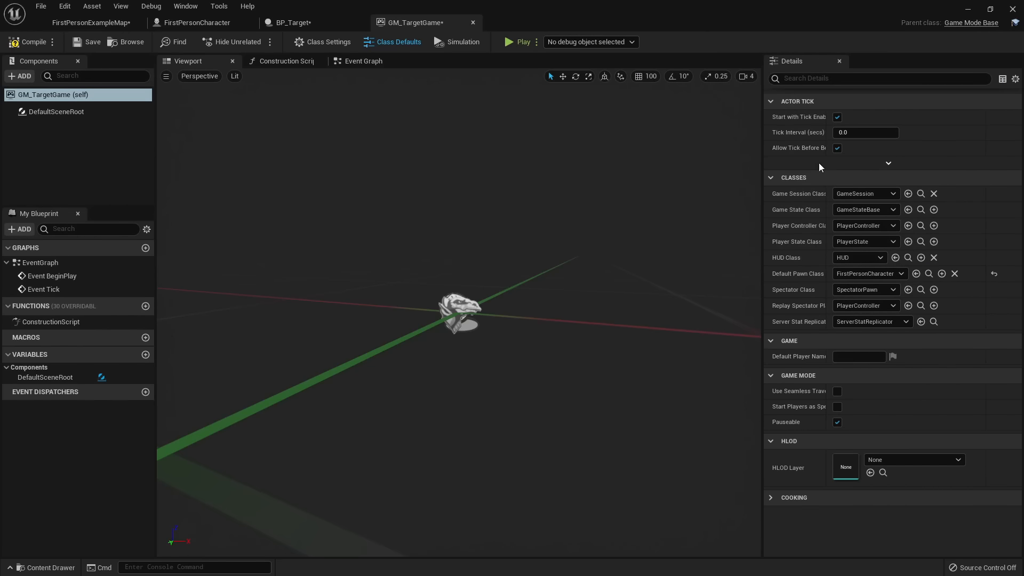
# Set GM_TargetGame's HUD Class to FirstPersonHUD.
pyautogui.click(862, 257)
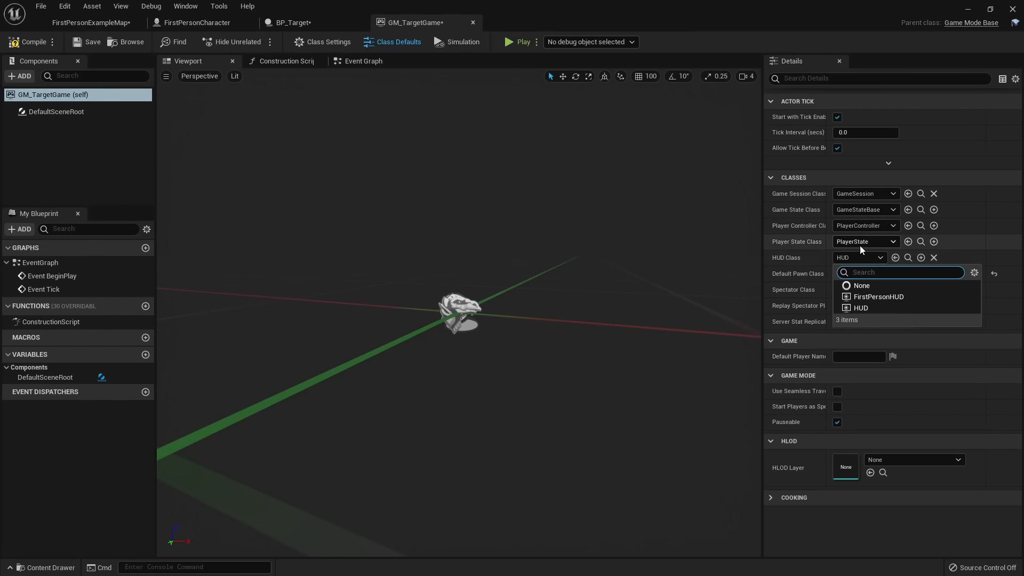
pyautogui.click(885, 297)
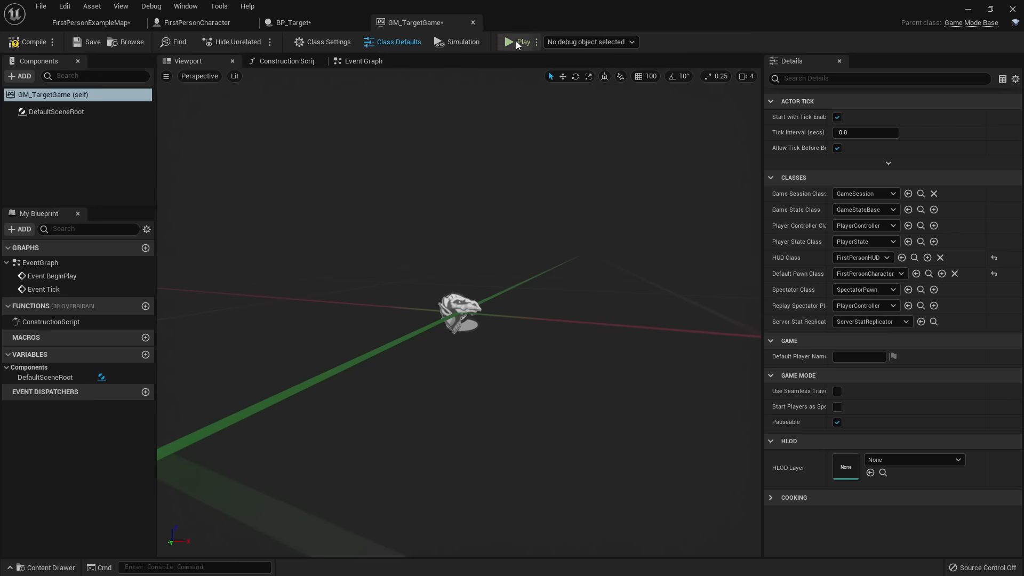
# Test the FirstPersonHUD in a brief play session and widen the Details area of GM_TargetGame.
pyautogui.click(519, 42)
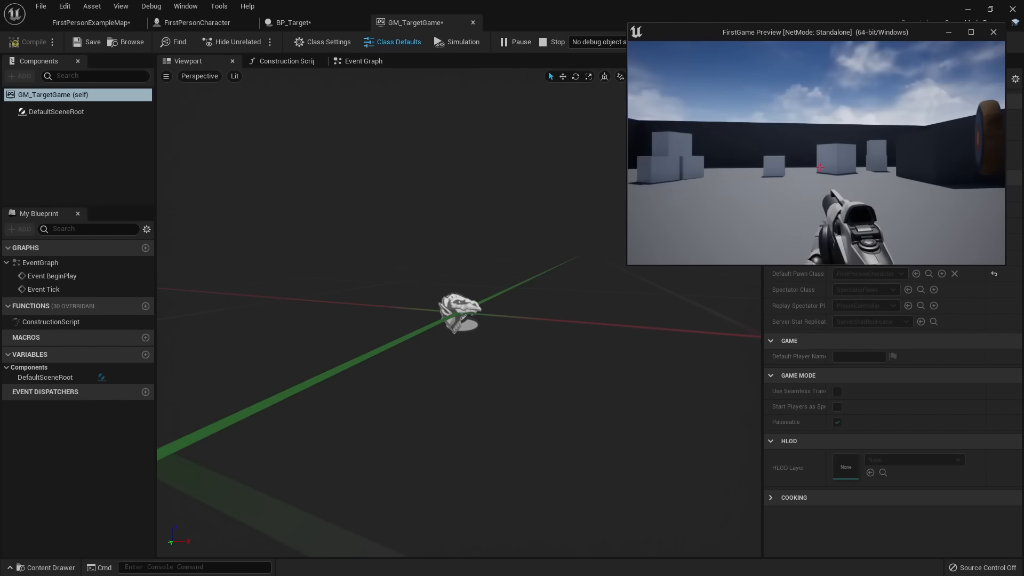
pyautogui.press('Escape')
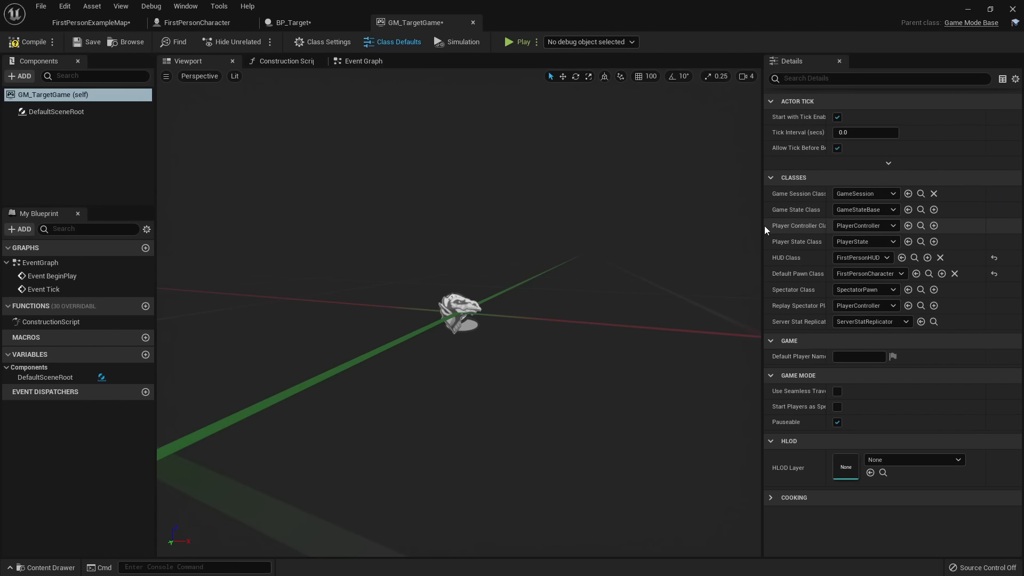
pyautogui.moveTo(750, 234); pyautogui.dragTo(709, 233)
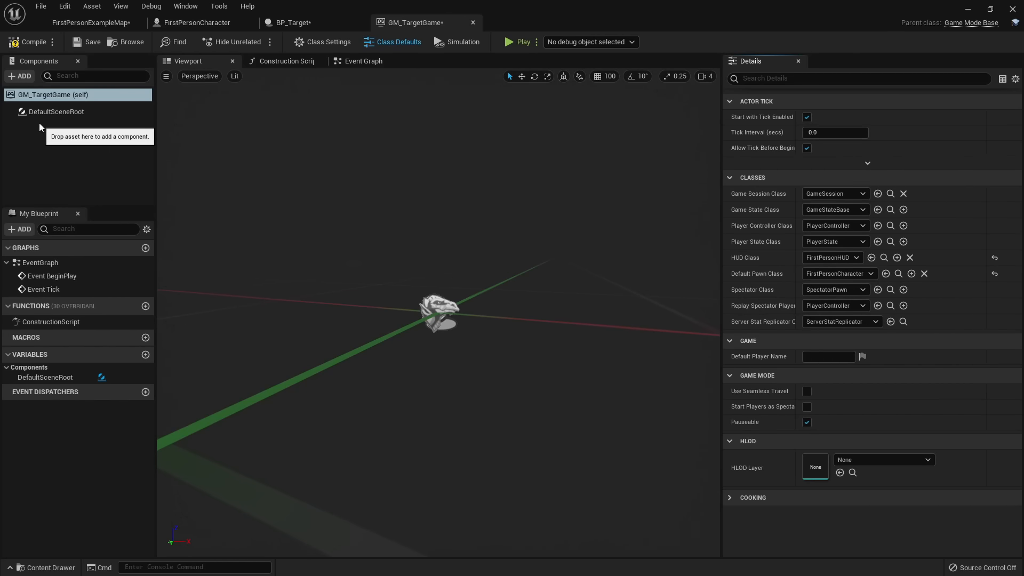
# Delete the default Event BeginPlay and Event Tick nodes from GM_TargetGame's event graph.
pyautogui.click(357, 61)
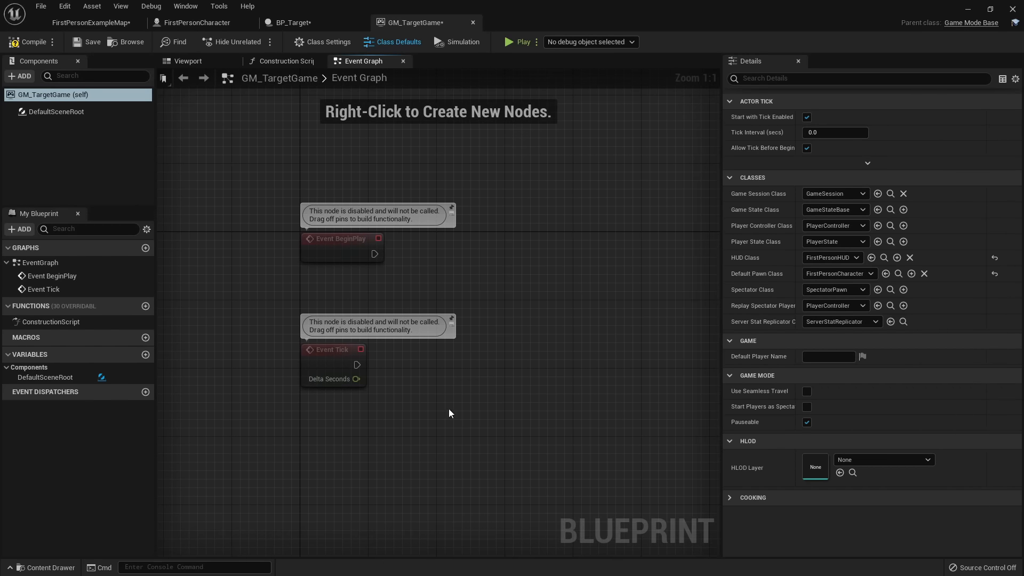
pyautogui.scroll(-1, 453, 406)
pyautogui.moveTo(600, 376); pyautogui.dragTo(286, 161)
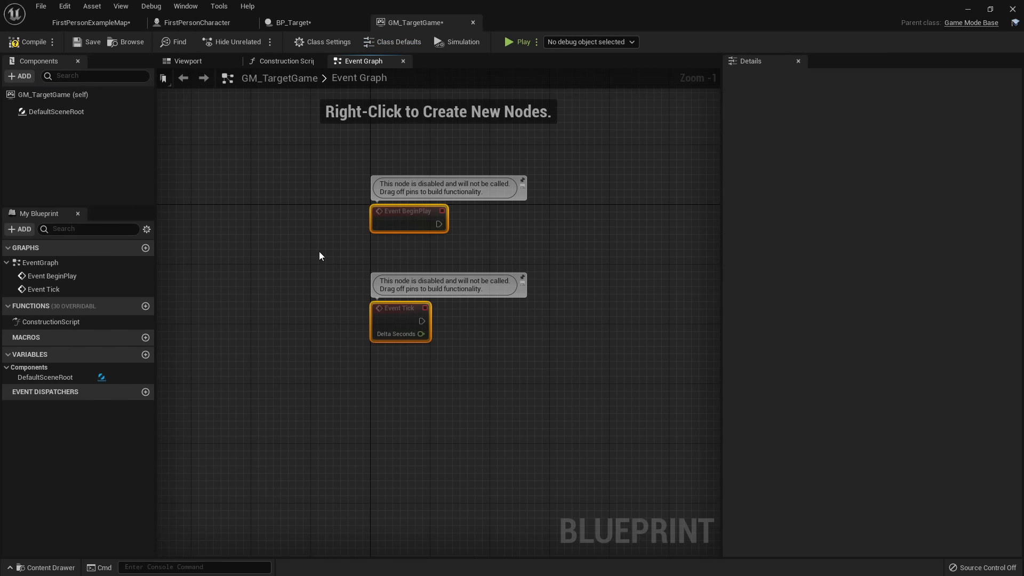
pyautogui.press('Delete')
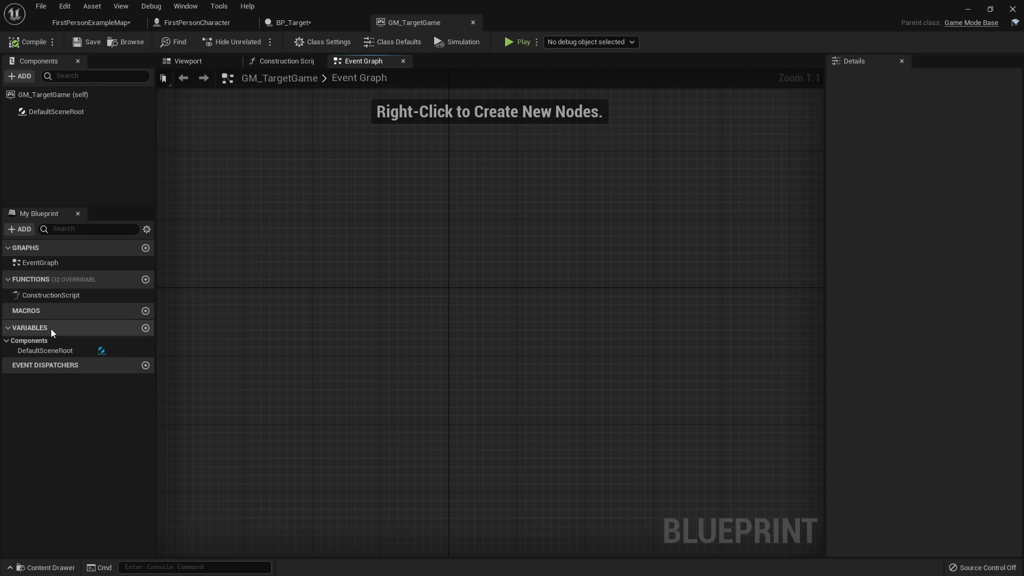
# Add a variable named MyVar of type Integer to GM_TargetGame.
pyautogui.click(146, 328)
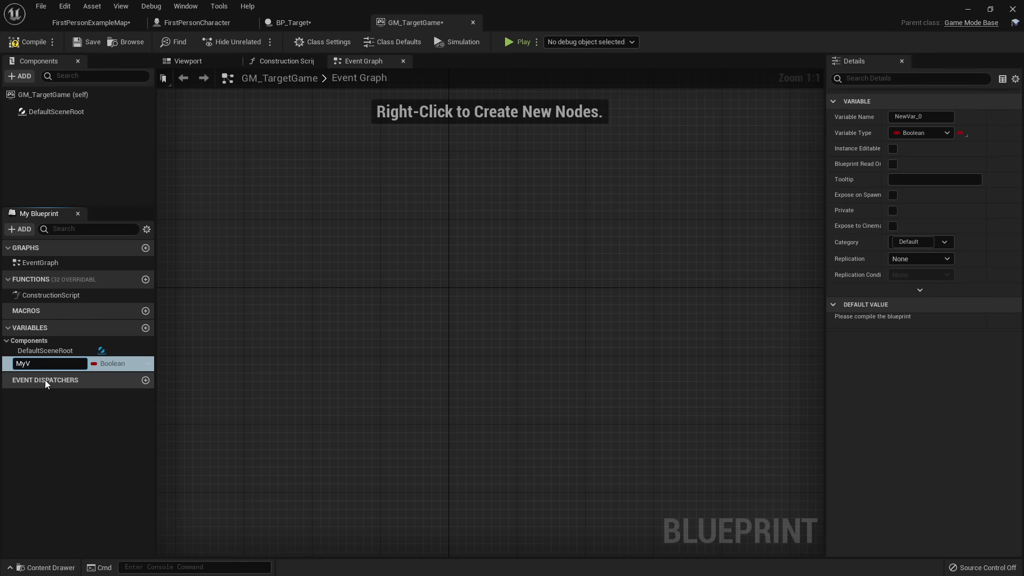
pyautogui.press('Return')
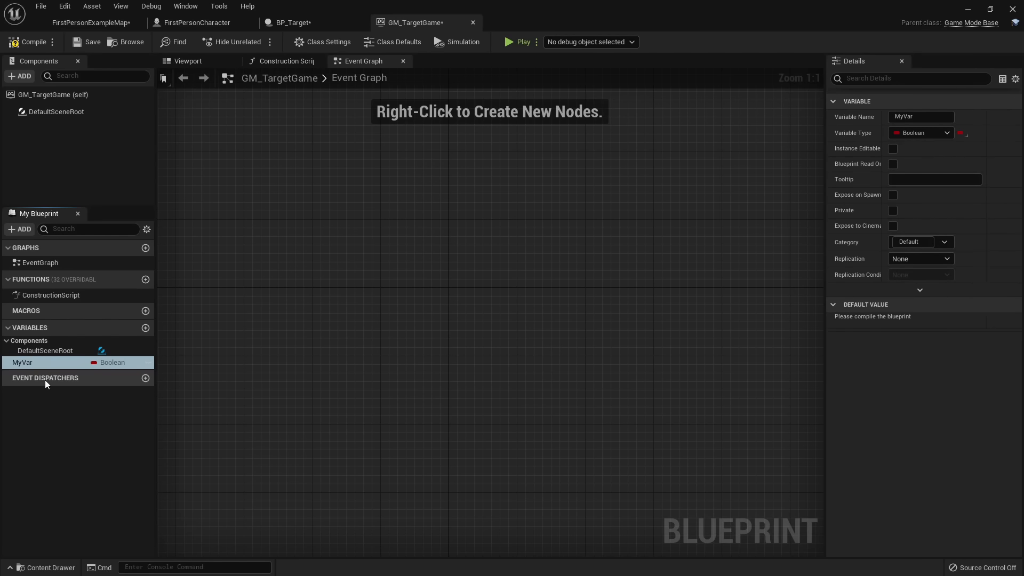
pyautogui.click(117, 363)
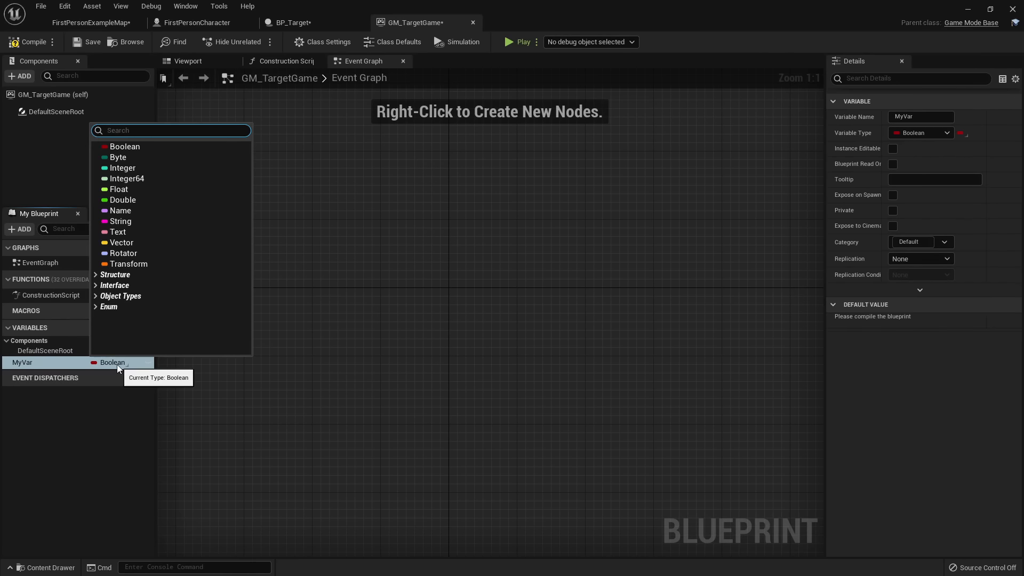
pyautogui.click(124, 168)
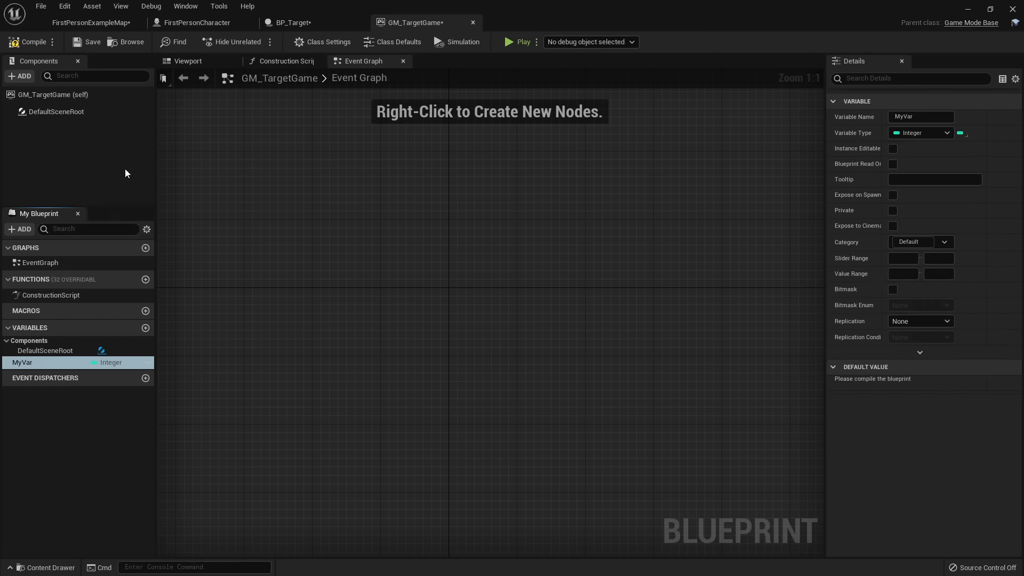
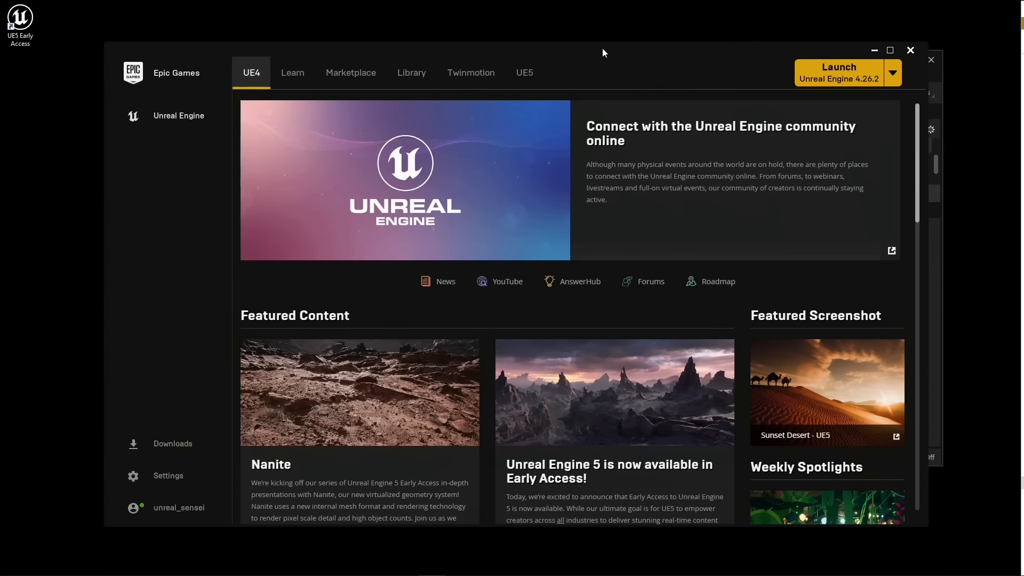
# Switch to the Epic Games Launcher and browse the Learn sample projects and the Unreal Engine 5 page.
pyautogui.moveTo(603, 49); pyautogui.dragTo(595, 51)
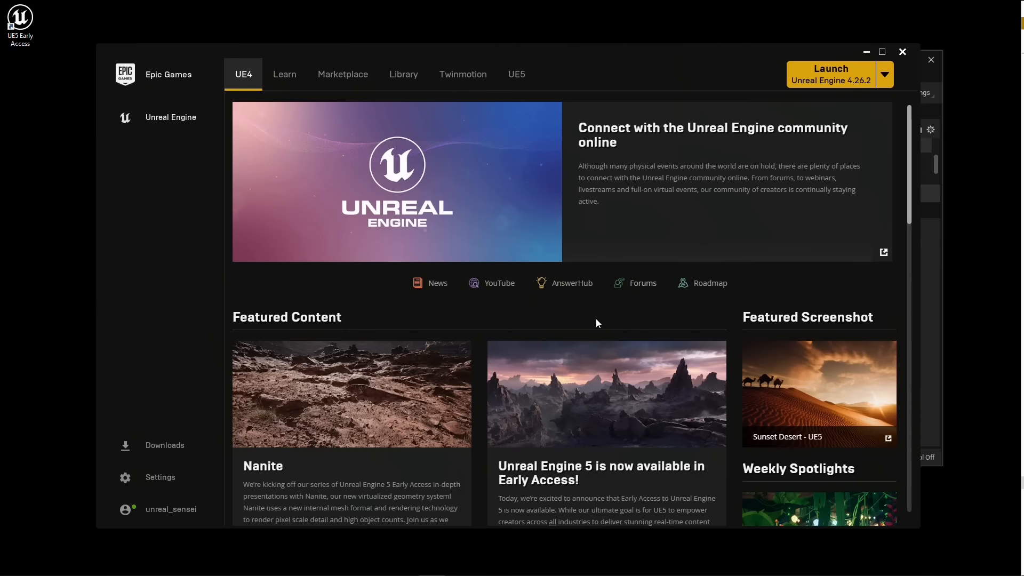
pyautogui.click(288, 79)
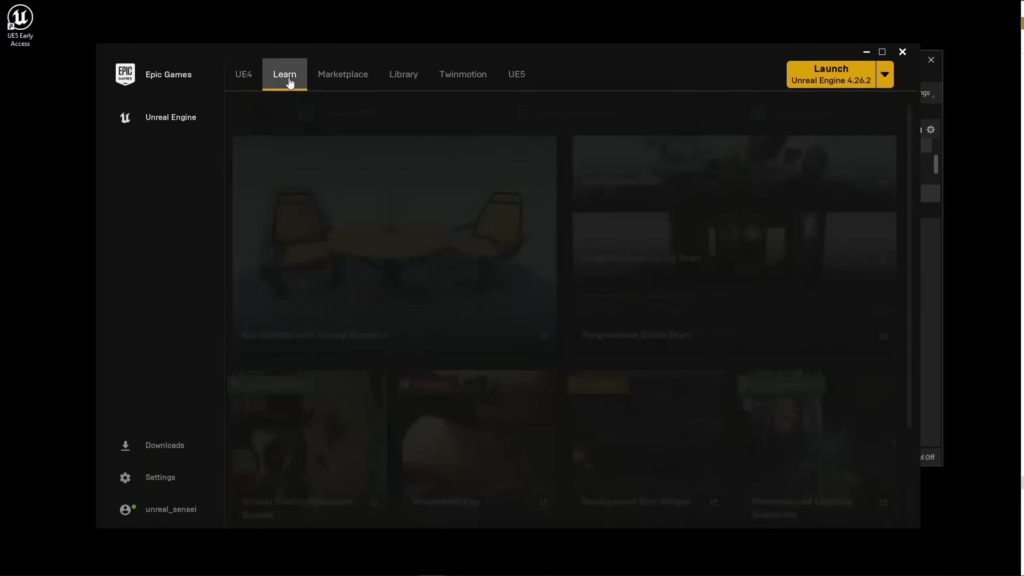
pyautogui.scroll(-10, 501, 238)
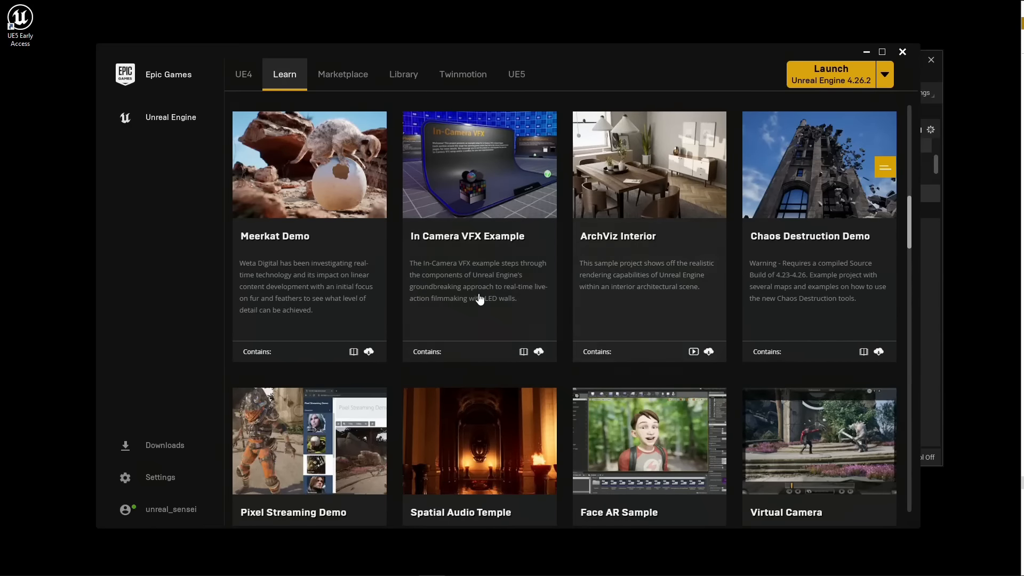
pyautogui.scroll(-10, 480, 299)
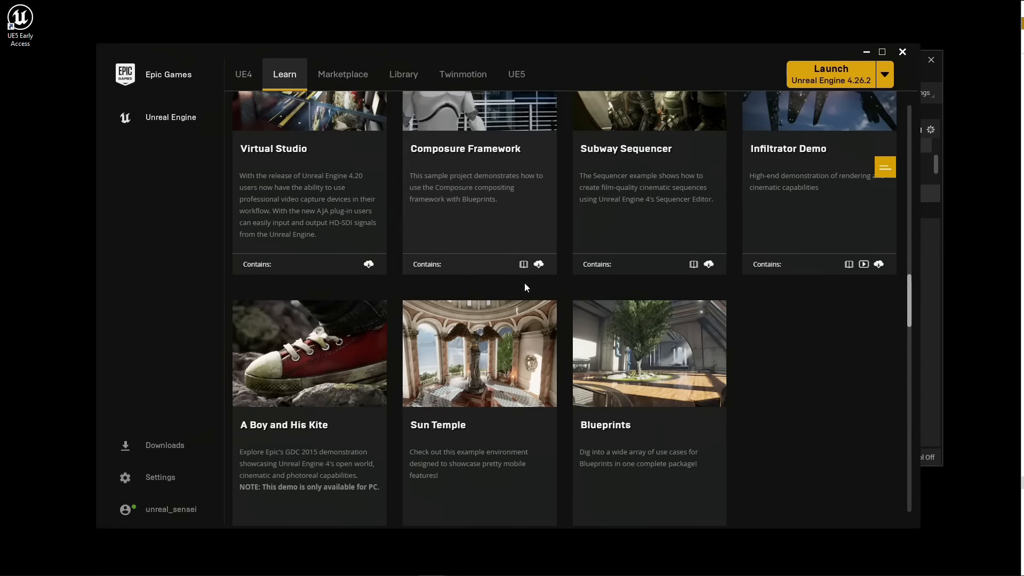
pyautogui.scroll(-1, 487, 384)
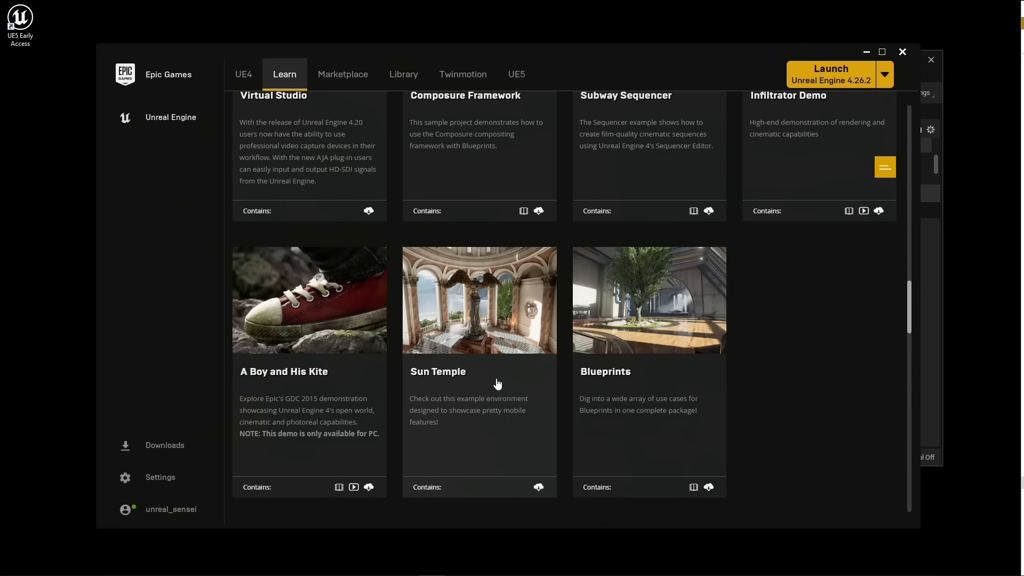
pyautogui.scroll(3, 491, 381)
pyautogui.scroll(-4, 541, 298)
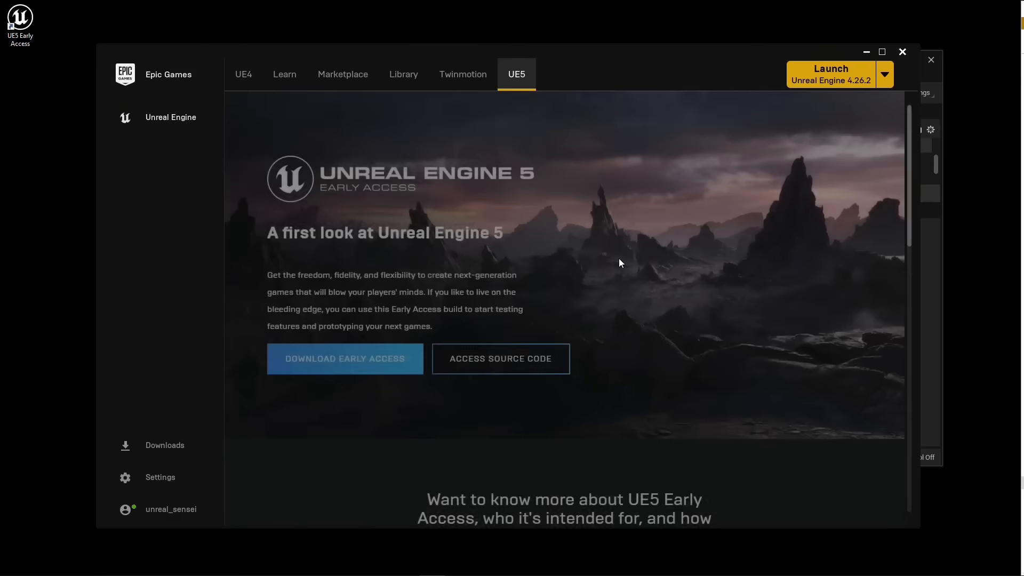
pyautogui.scroll(-15, 671, 259)
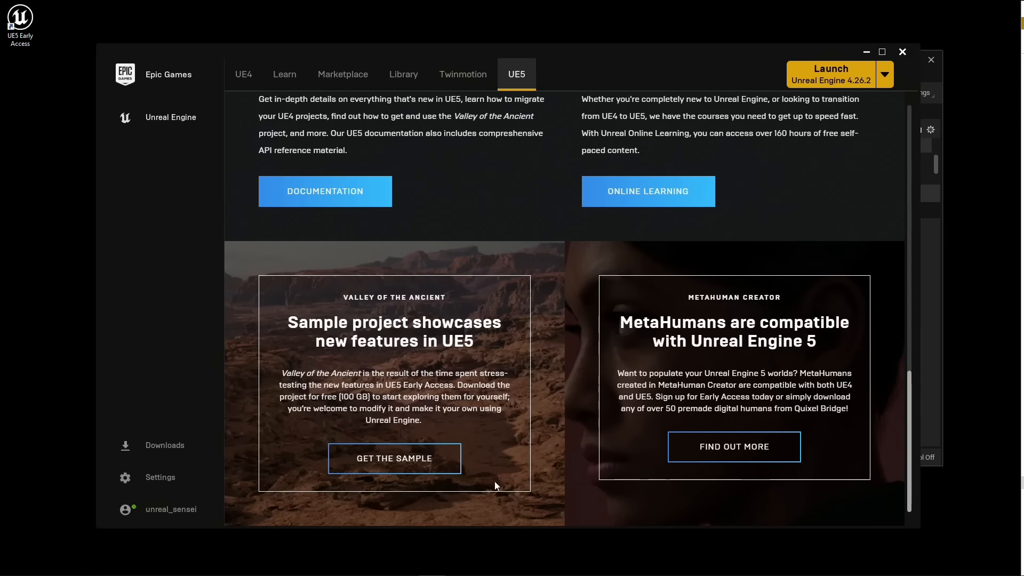
pyautogui.scroll(15, 536, 424)
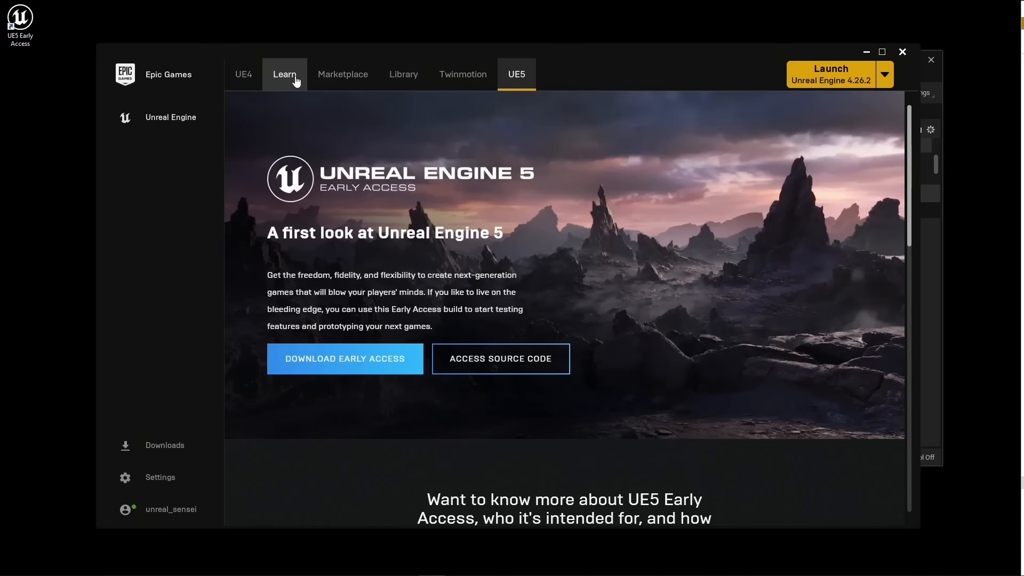
# Open the content details of the Sun Temple sample among the Learn projects.
pyautogui.click(296, 75)
pyautogui.scroll(-6, 475, 322)
pyautogui.scroll(-10, 484, 314)
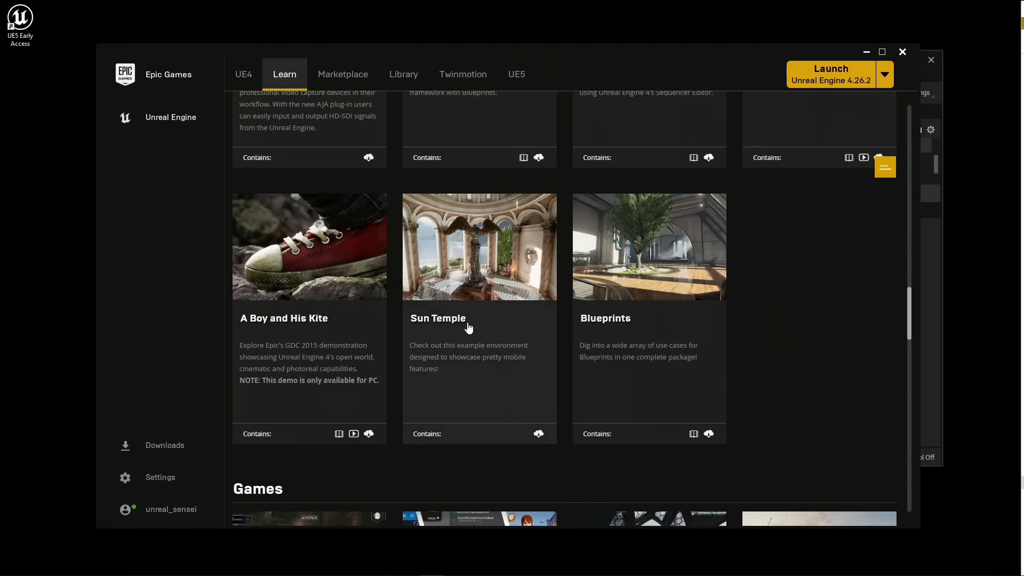
pyautogui.click(471, 243)
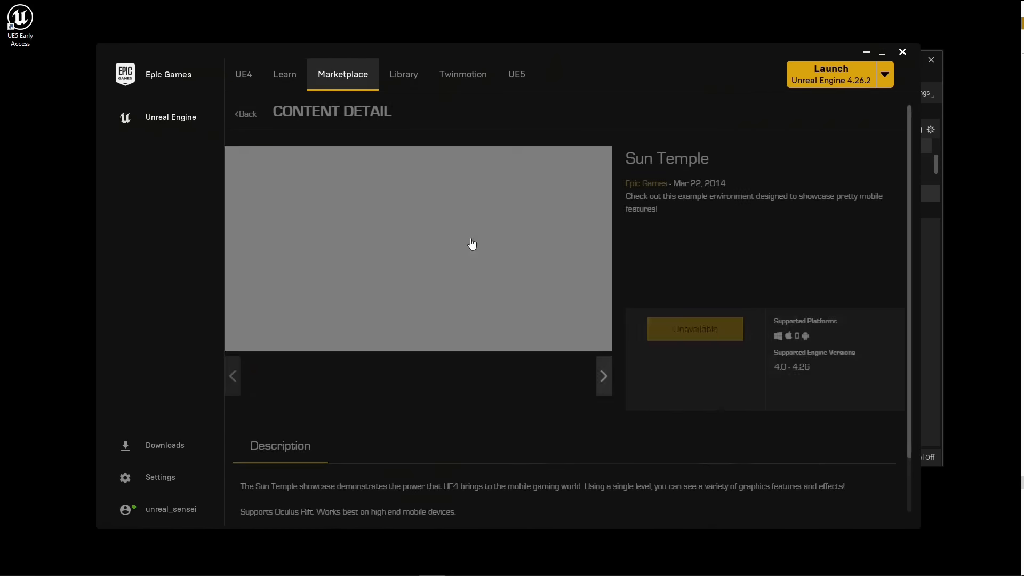
# Create the SunTemple project in a SunTemple folder on the desktop, using engine version 4.26.
pyautogui.click(694, 325)
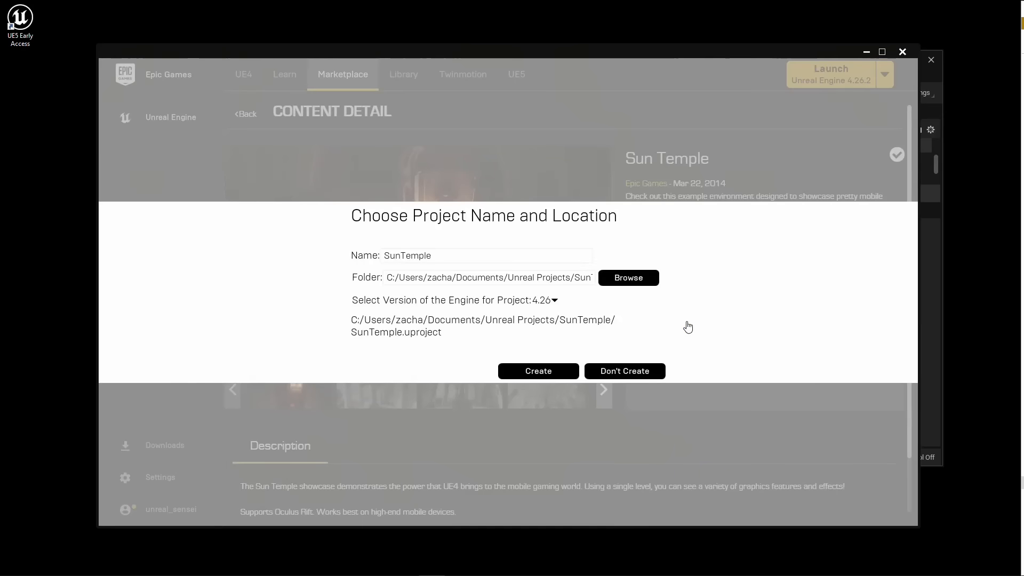
pyautogui.click(408, 277)
pyautogui.click(555, 300)
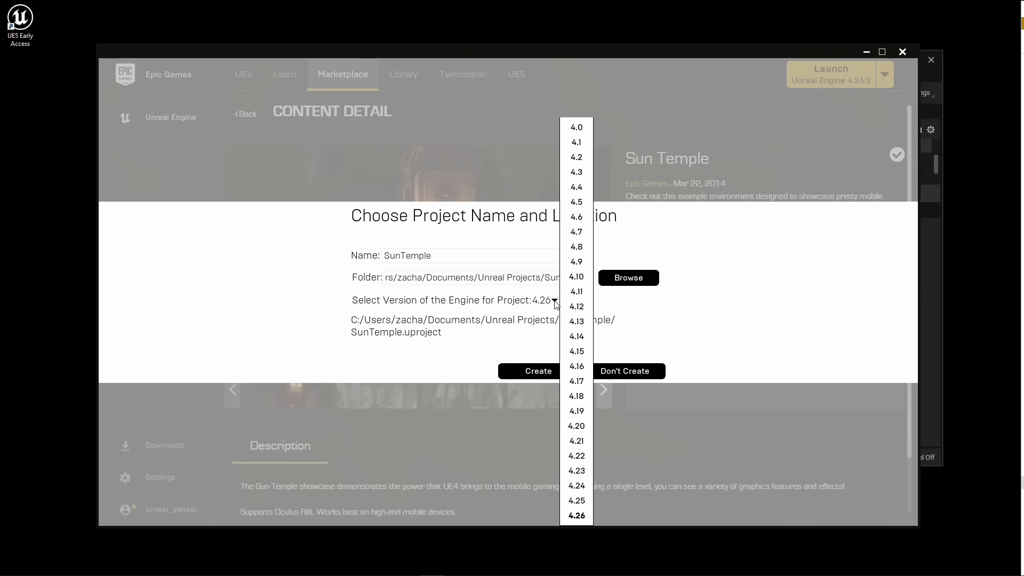
pyautogui.click(506, 317)
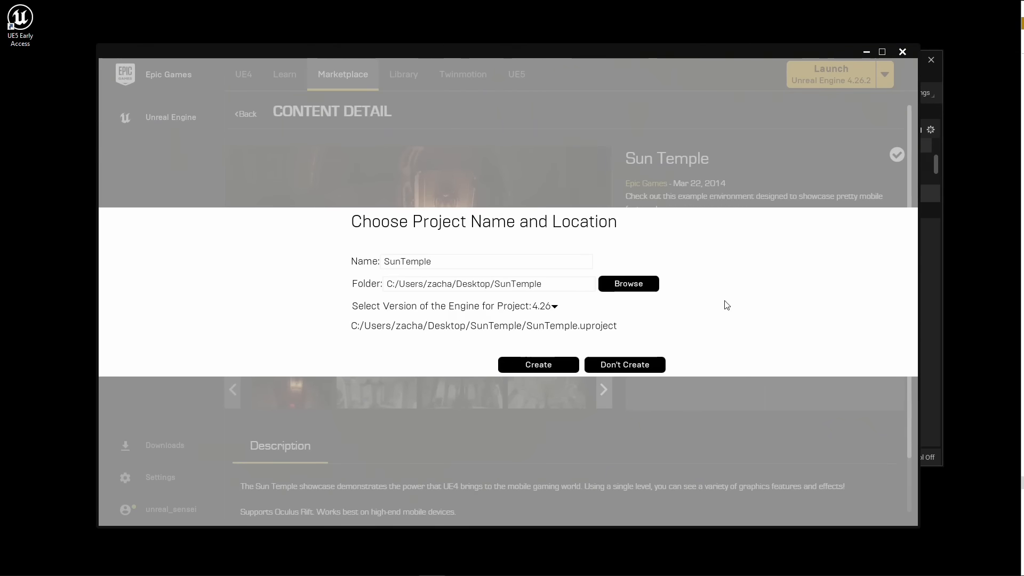
pyautogui.click(560, 367)
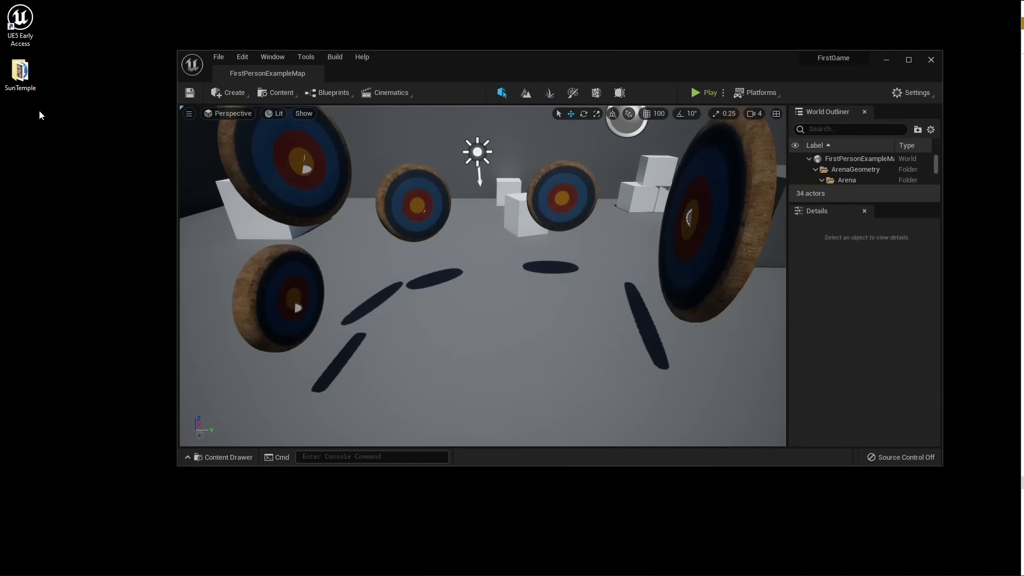
# Switch the Unreal Engine version of SunTemple.uproject in the desktop's SunTemple folder to 5.0EA.
pyautogui.doubleClick(25, 79)
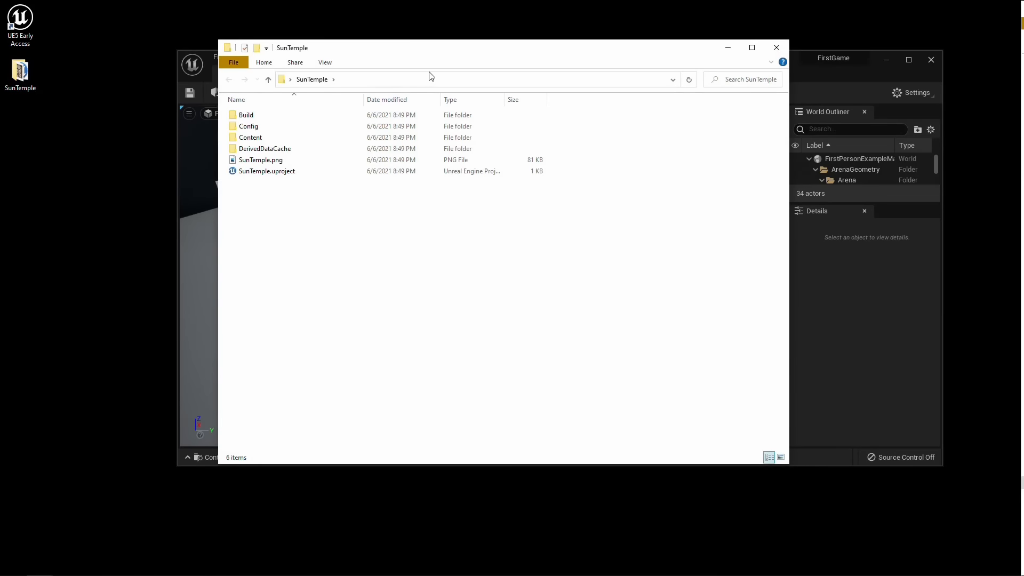
pyautogui.moveTo(427, 50); pyautogui.dragTo(456, 53)
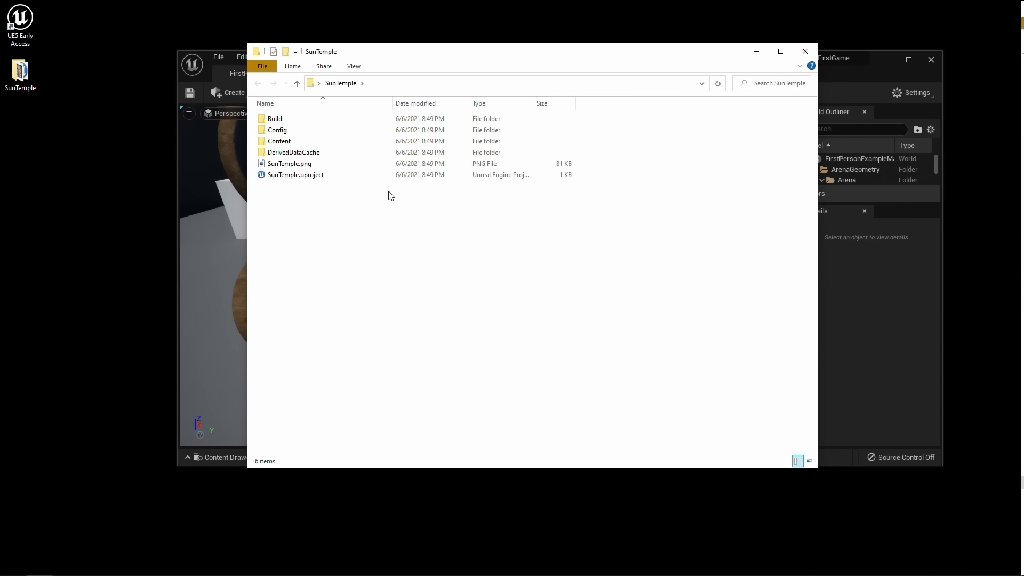
pyautogui.rightClick(300, 174)
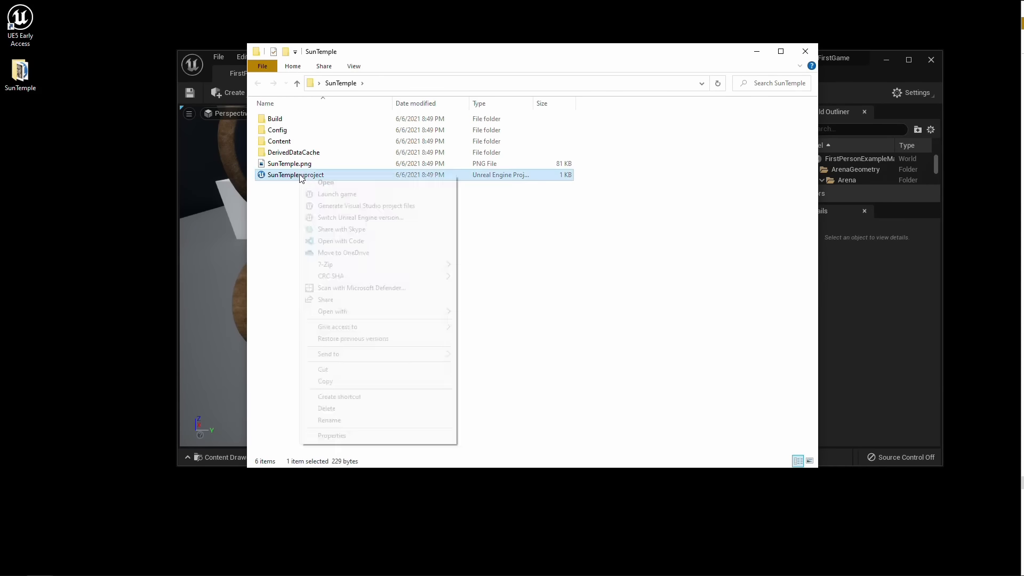
pyautogui.click(352, 218)
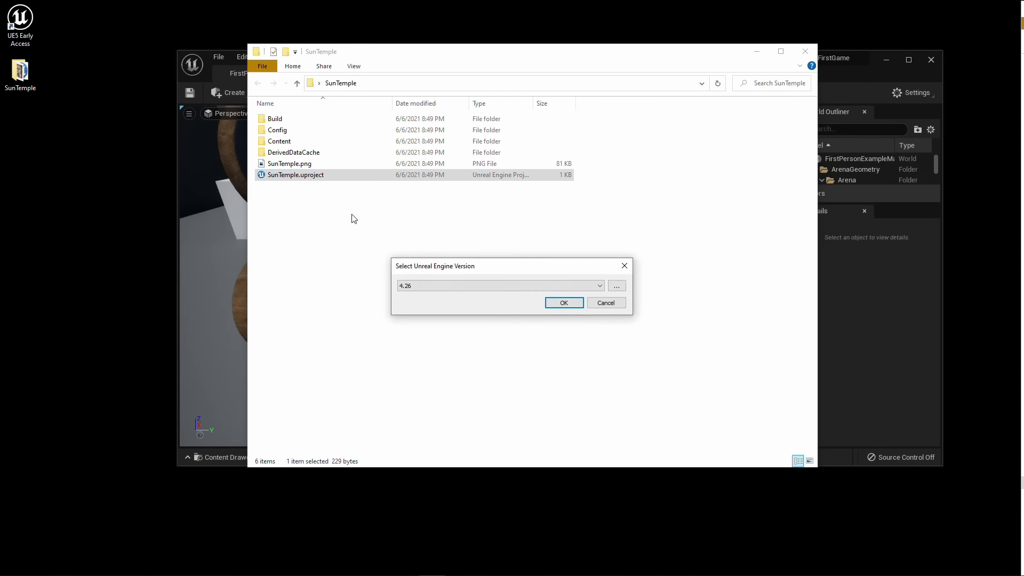
pyautogui.click(446, 286)
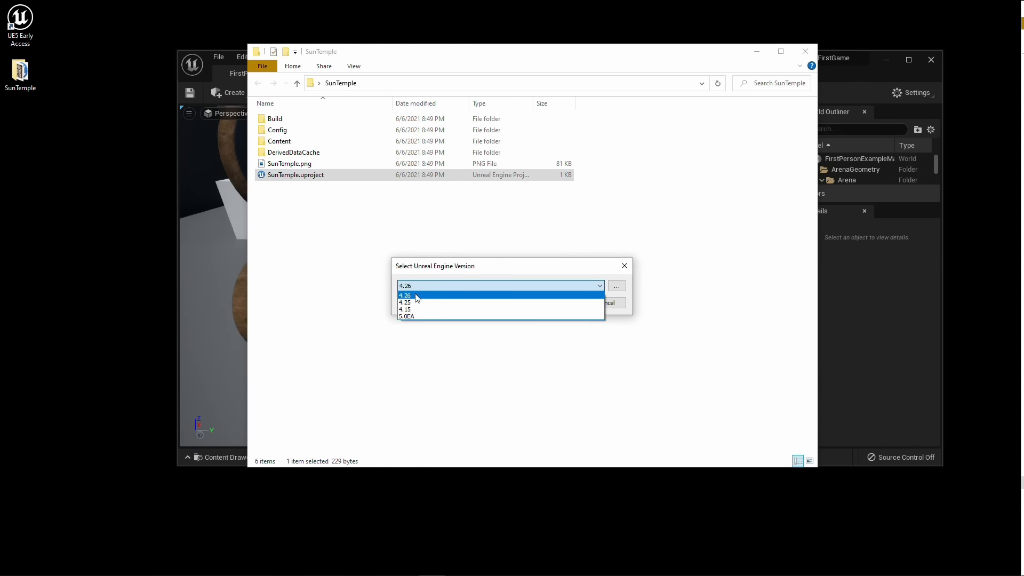
pyautogui.click(418, 316)
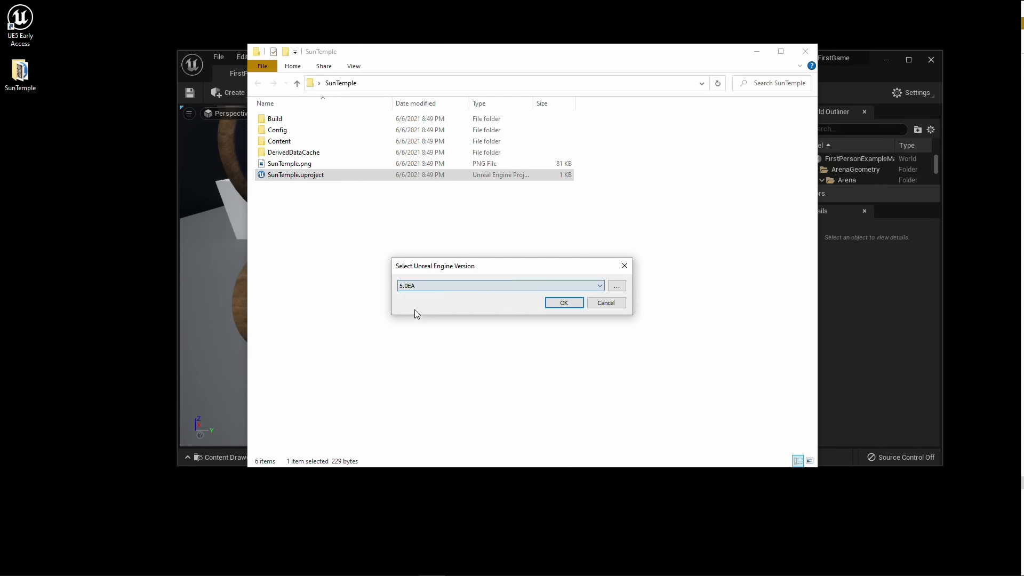
pyautogui.click(563, 303)
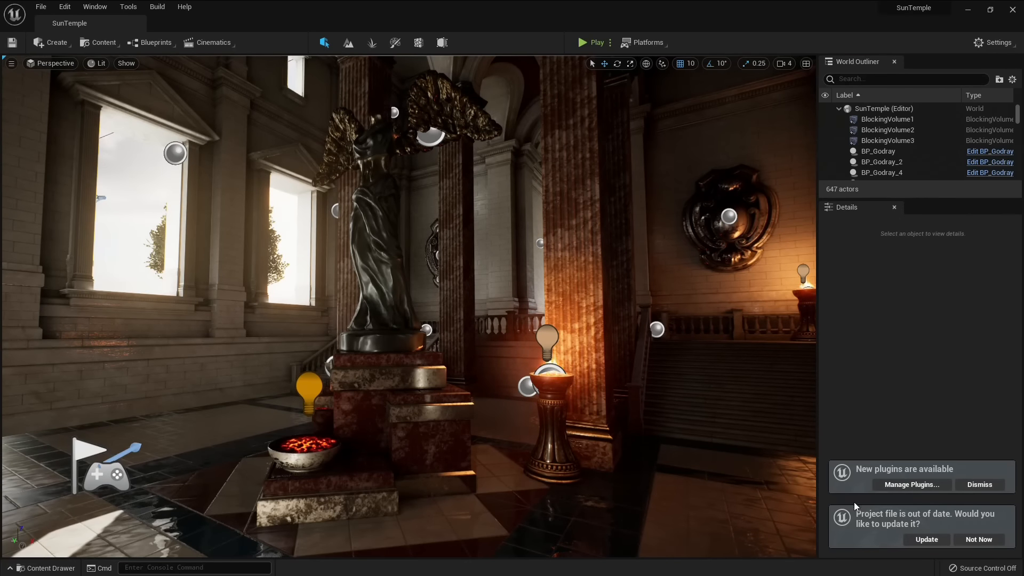
# Dismiss the new plugins notice and update the out-of-date SunTemple project file.
pyautogui.click(980, 486)
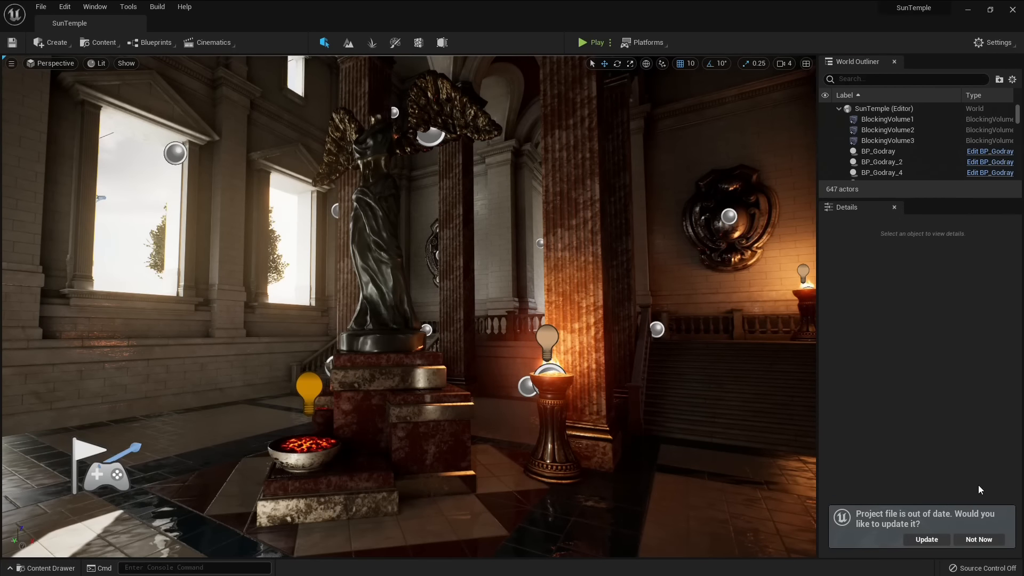
pyautogui.click(929, 539)
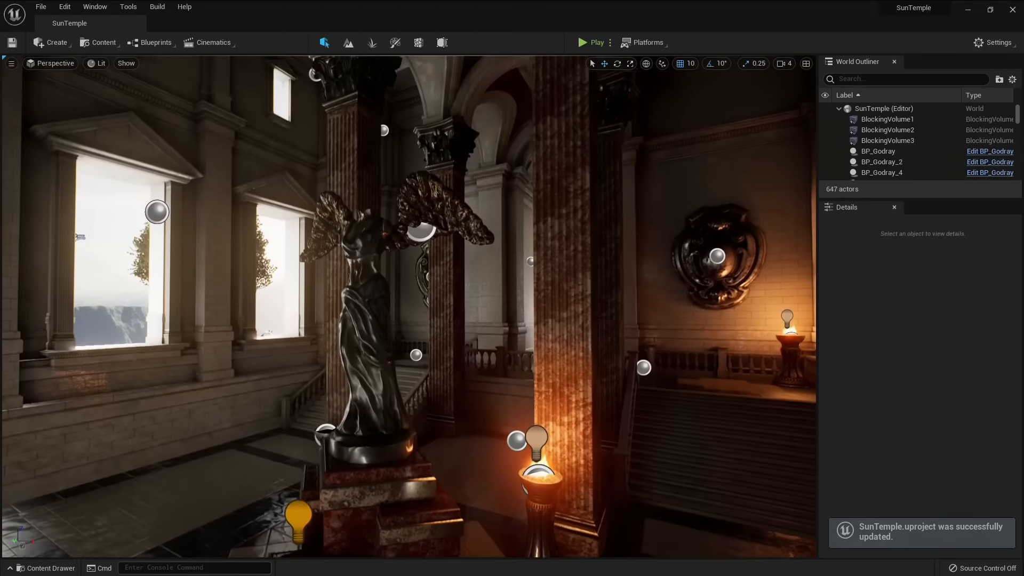
# Show the frame rate in the viewport while viewing the winged statue in the temple.
pyautogui.moveTo(409, 307); pyautogui.dragTo(573, 307, button='right')
pyautogui.moveTo(426, 361); pyautogui.dragTo(448, 373, button='right')
pyautogui.press('w')
pyautogui.hotkey('ctrl', 'shift', 'h')
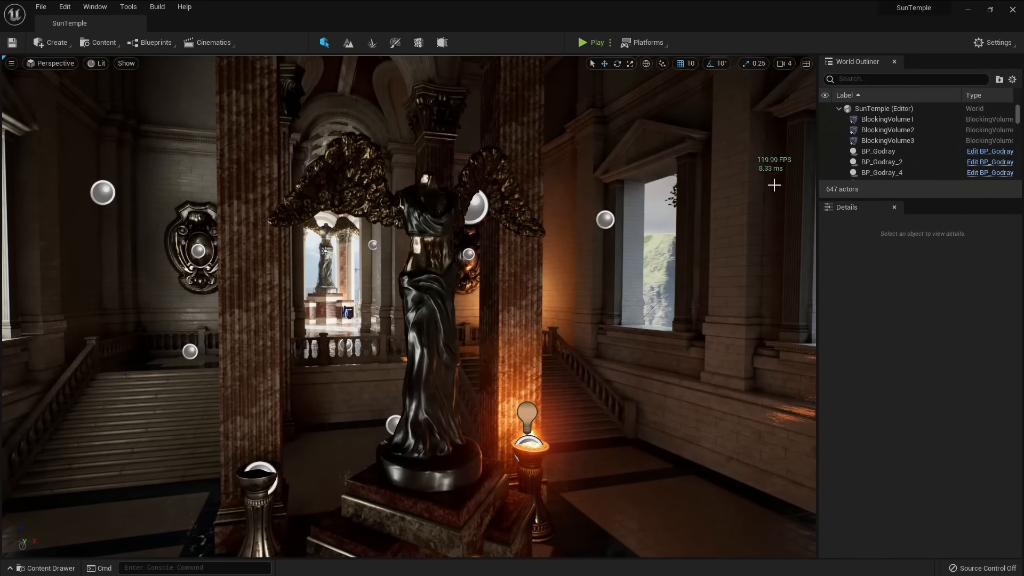
# Examine the Sun Temple interior around the winged statue, its pillars, windows and braziers from several viewpoints.
pyautogui.moveTo(688, 209); pyautogui.dragTo(710, 212, button='right')
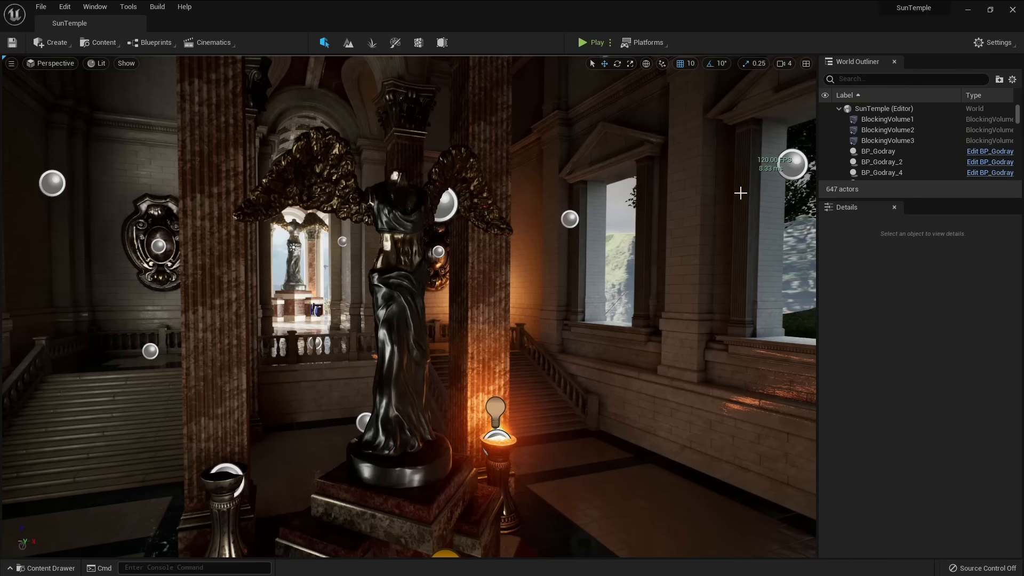
pyautogui.moveTo(740, 193); pyautogui.dragTo(426, 192, button='right')
pyautogui.press('w')
pyautogui.press('s')
pyautogui.press('w')
pyautogui.press('w')
pyautogui.press('s')
pyautogui.press('w')
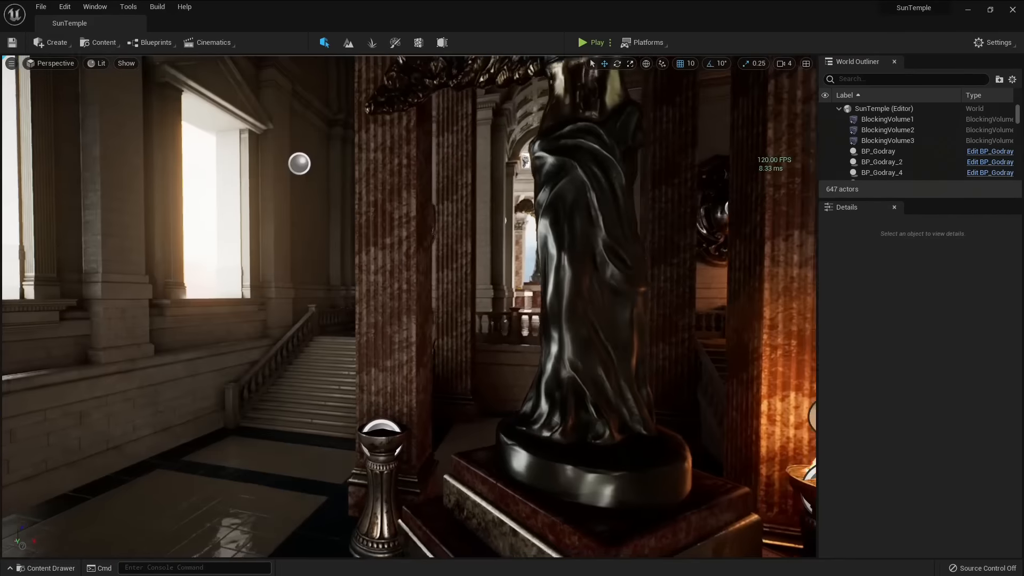
pyautogui.press('s')
pyautogui.moveTo(559, 255)
pyautogui.mouseDown(button='right')
pyautogui.moveTo(568, 250)
pyautogui.moveTo(559, 255)
pyautogui.mouseUp(button='right')
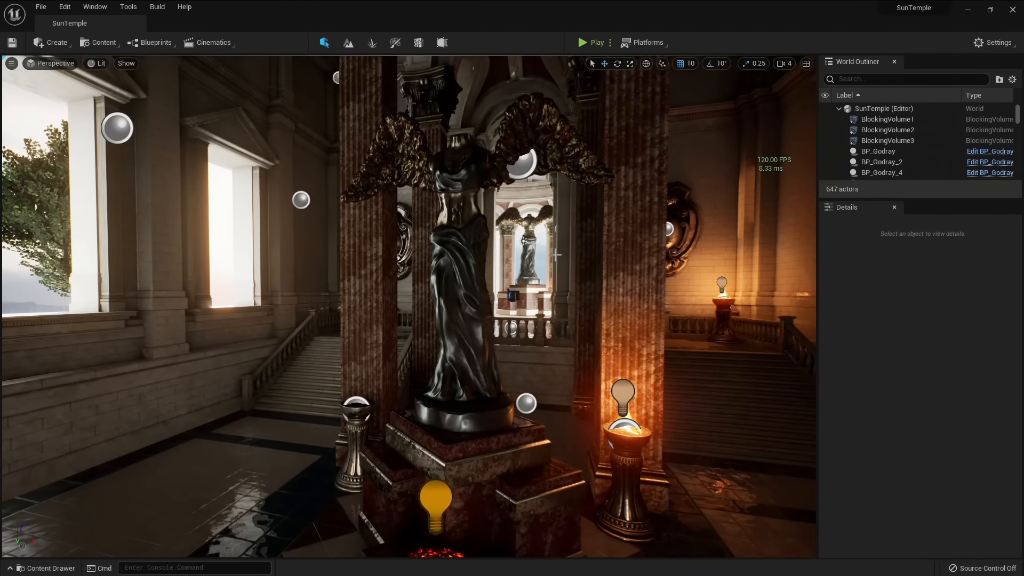
pyautogui.press('a')
pyautogui.moveTo(524, 241); pyautogui.dragTo(652, 241, button='right')
pyautogui.press('s')
pyautogui.press('w')
pyautogui.press('d')
pyautogui.press('q')
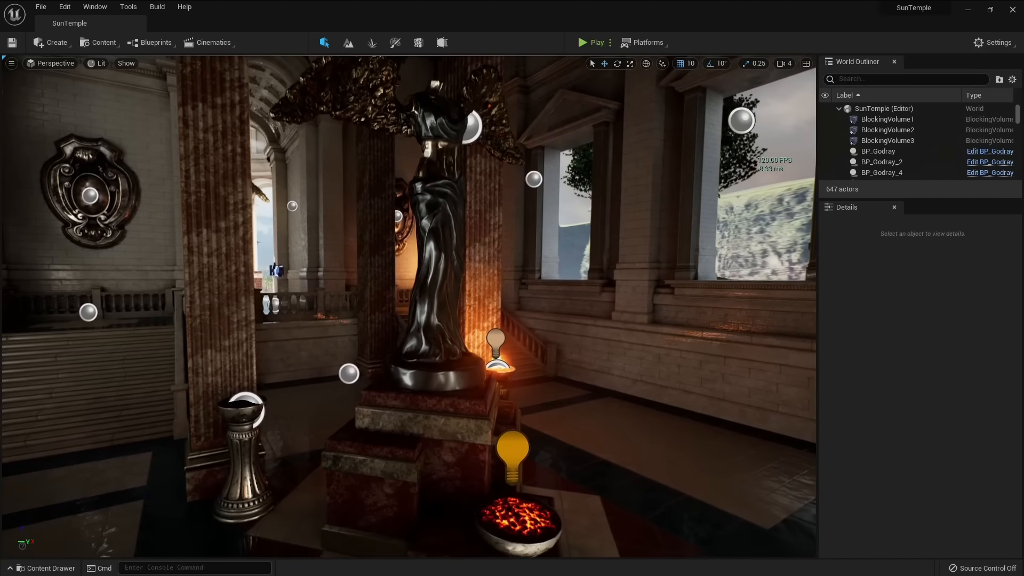
pyautogui.press('e')
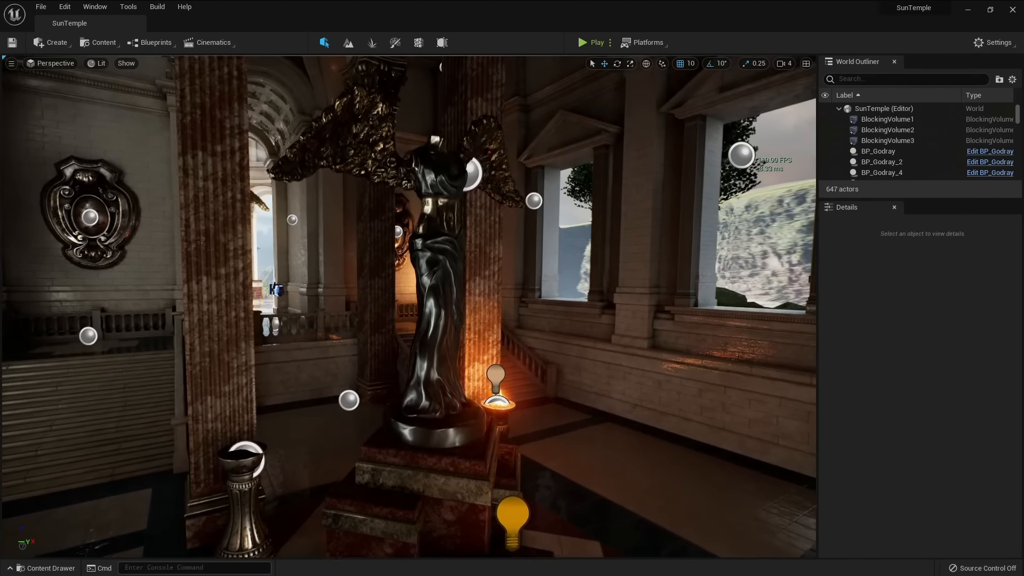
pyautogui.press('w')
pyautogui.moveTo(555, 255)
pyautogui.mouseDown(button='right')
pyautogui.moveTo(552, 273)
pyautogui.moveTo(554, 255)
pyautogui.moveTo(512, 254)
pyautogui.moveTo(618, 256)
pyautogui.moveTo(517, 256)
pyautogui.moveTo(565, 257)
pyautogui.moveTo(525, 256)
pyautogui.moveTo(539, 257)
pyautogui.mouseUp(button='right')
pyautogui.press('s')
pyautogui.press('w')
pyautogui.press('a')
pyautogui.press('w')
pyautogui.press('w')
pyautogui.press('s')
pyautogui.press('w')
# Copy the path of the SunTemple project's Content folder from the file explorer and close that folder window.
pyautogui.moveTo(537, 12); pyautogui.dragTo(508, 110)
pyautogui.click(451, 52)
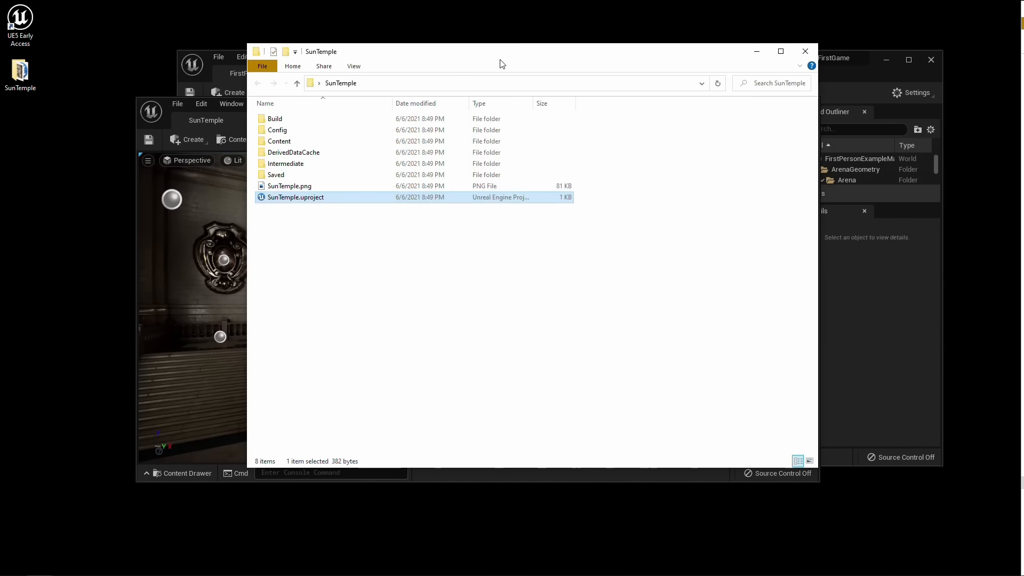
pyautogui.click(418, 83)
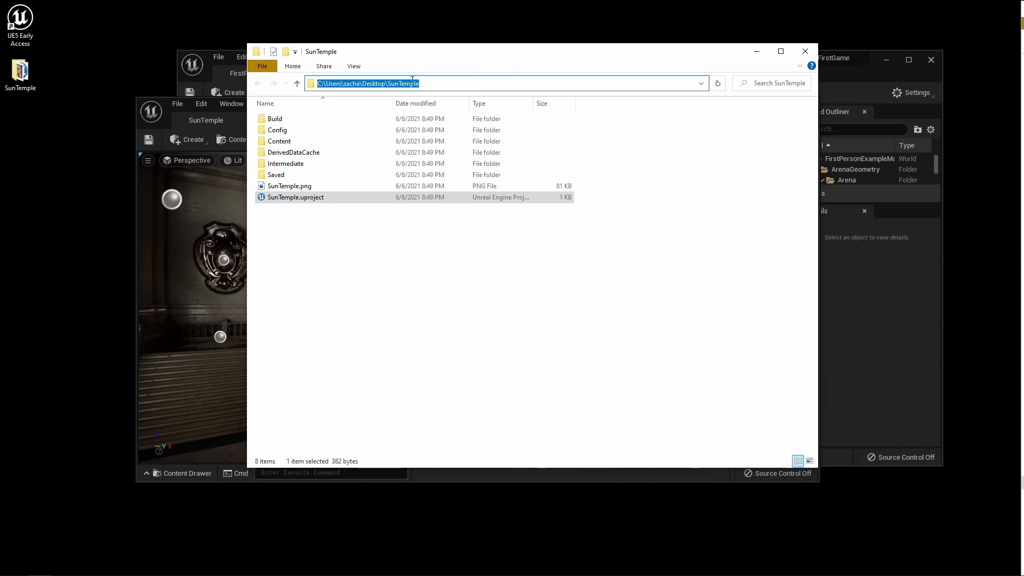
pyautogui.doubleClick(315, 142)
pyautogui.click(442, 84)
pyautogui.hotkey('ctrl', 'c')
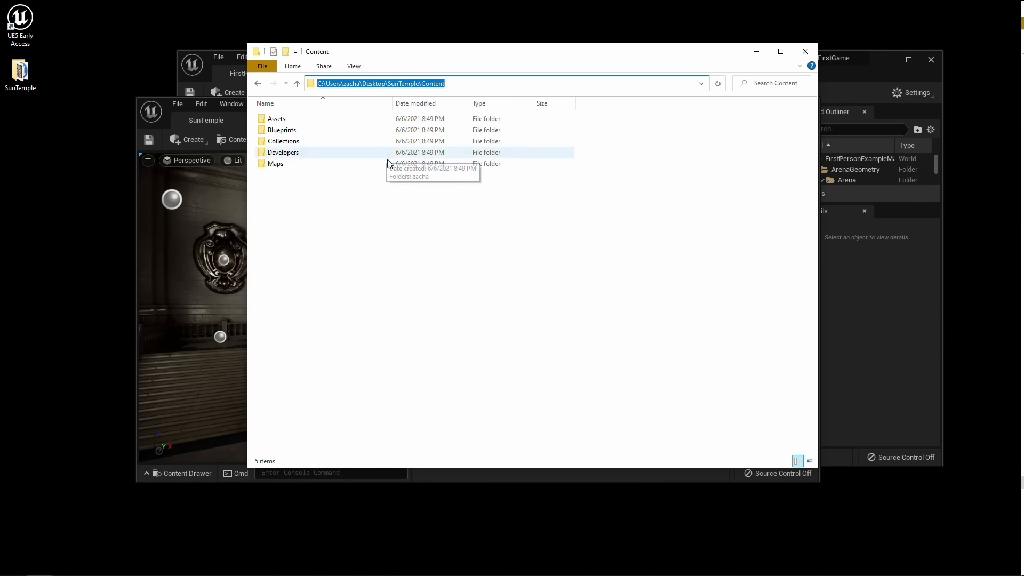
pyautogui.click(802, 52)
pyautogui.click(800, 52)
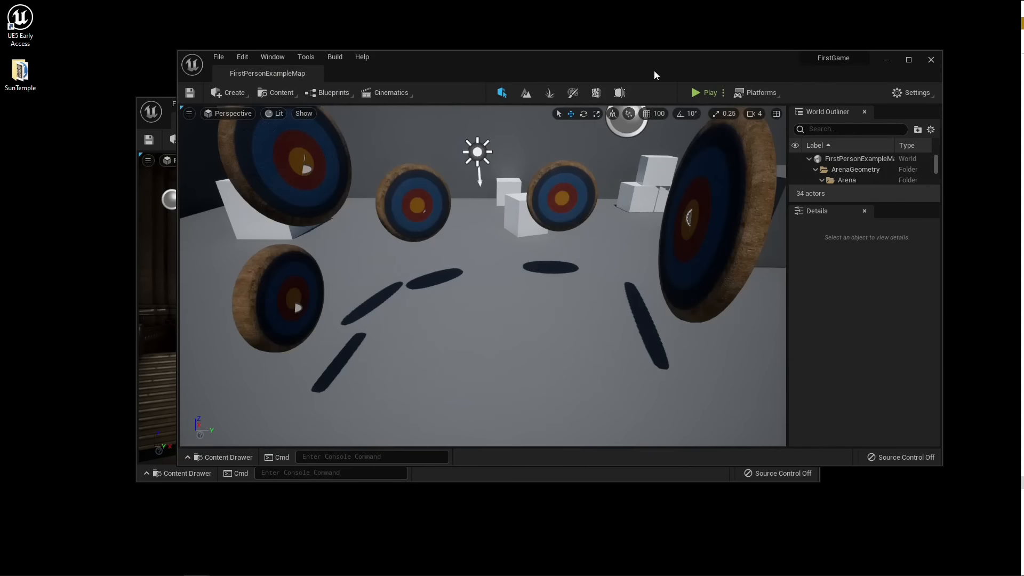
# Switch to the FirstGame project and start migrating its FirstPersonBP folder, accepting all the assets listed in the report.
pyautogui.moveTo(658, 75); pyautogui.dragTo(620, 71)
pyautogui.click(169, 453)
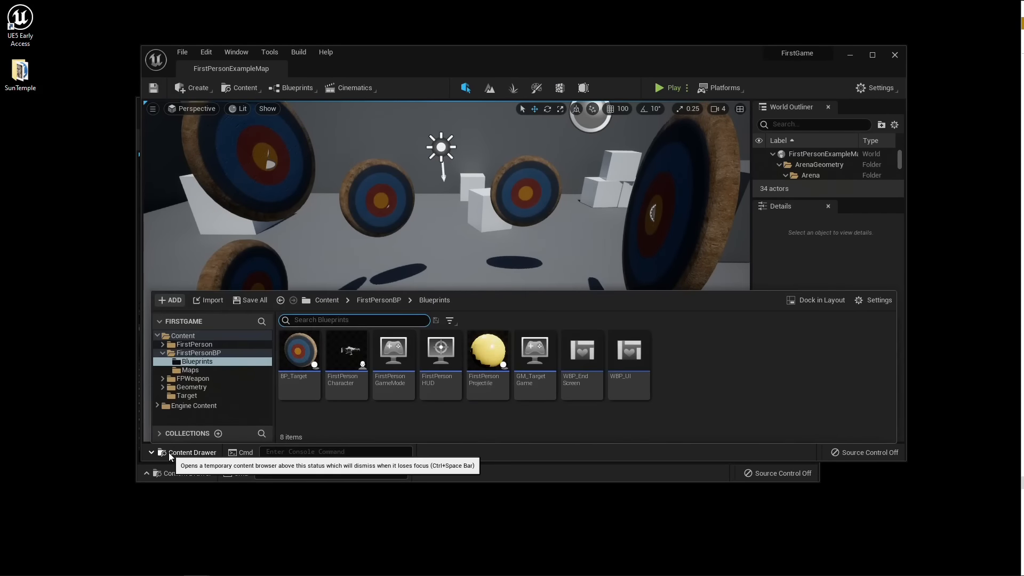
pyautogui.click(165, 352)
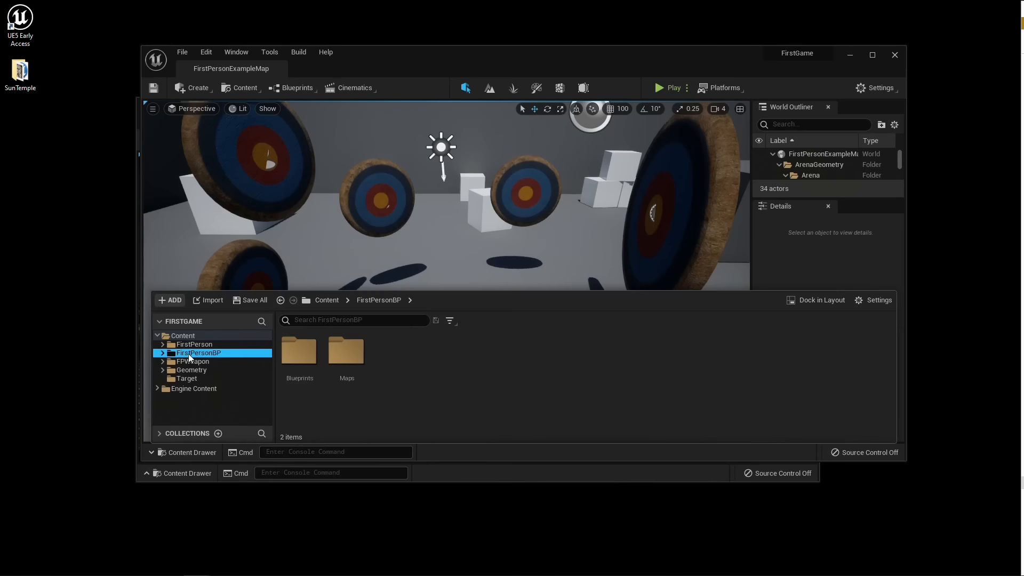
pyautogui.rightClick(189, 354)
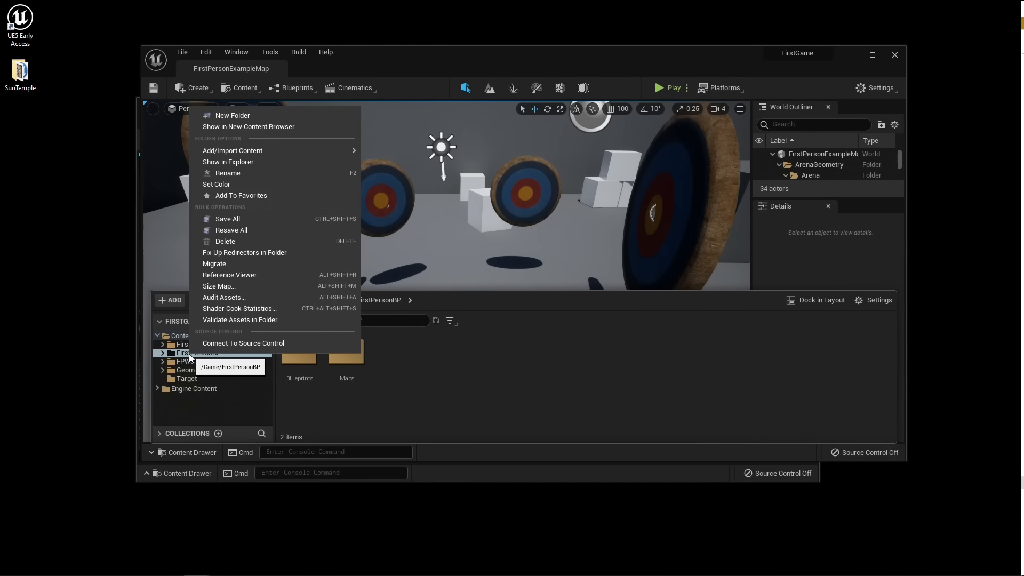
pyautogui.click(189, 353)
pyautogui.rightClick(200, 350)
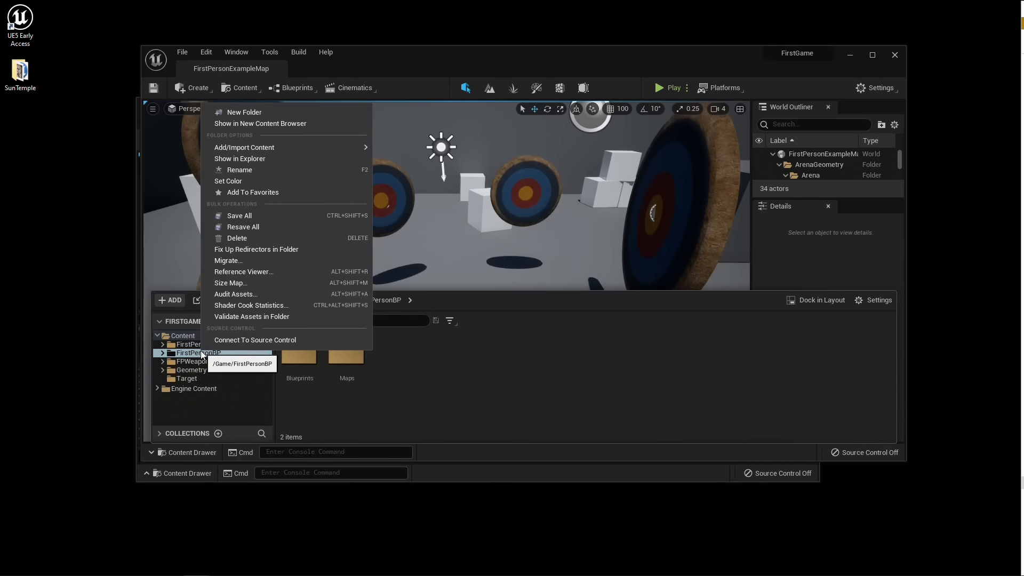
pyautogui.click(253, 261)
pyautogui.moveTo(458, 162); pyautogui.dragTo(463, 132)
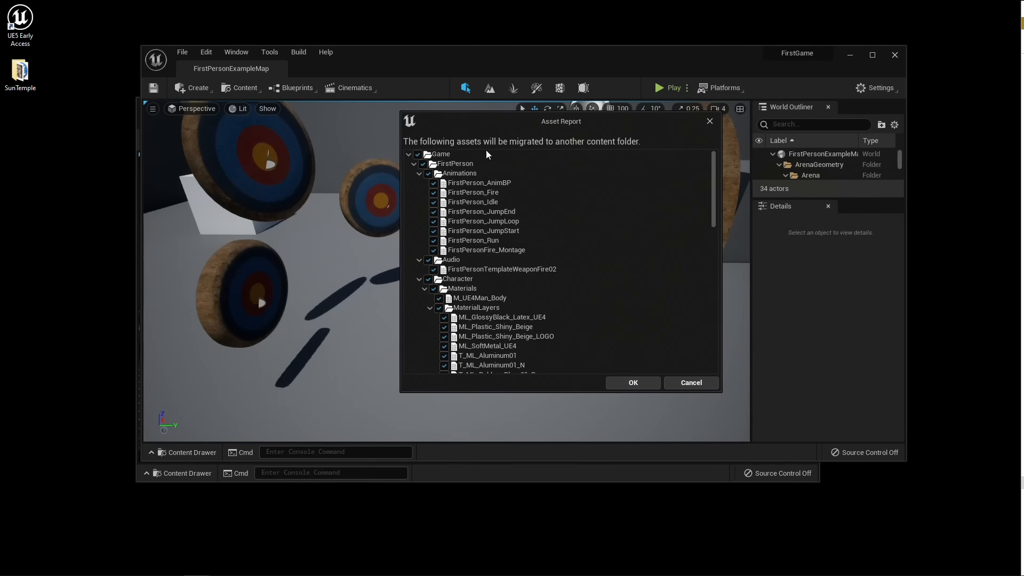
pyautogui.click(623, 386)
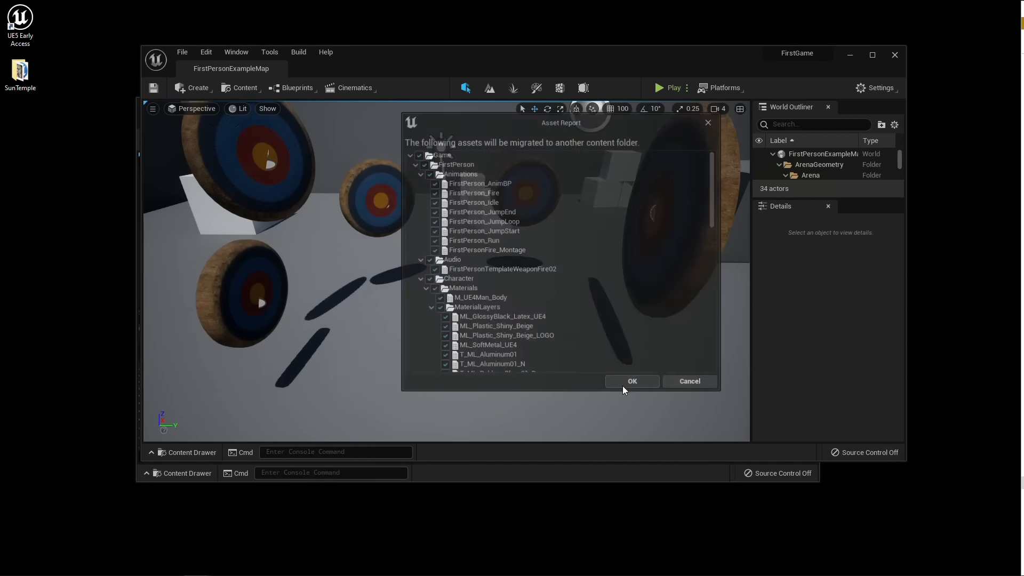
# Choose the desktop SunTemple project's Content folder as the migration destination using the copied path.
pyautogui.click(404, 72)
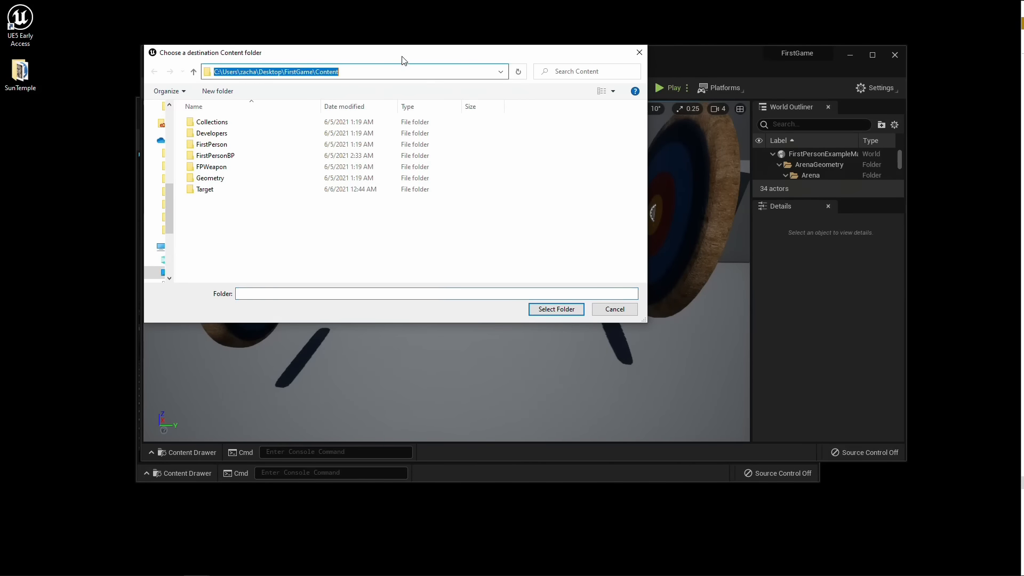
pyautogui.hotkey('ctrl', 'v')
pyautogui.press('Return')
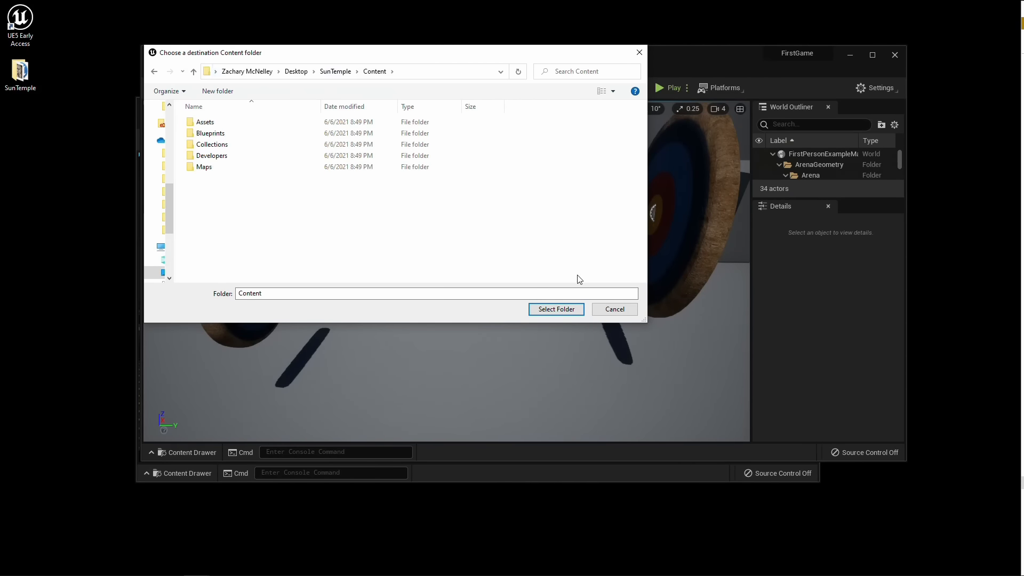
pyautogui.click(558, 309)
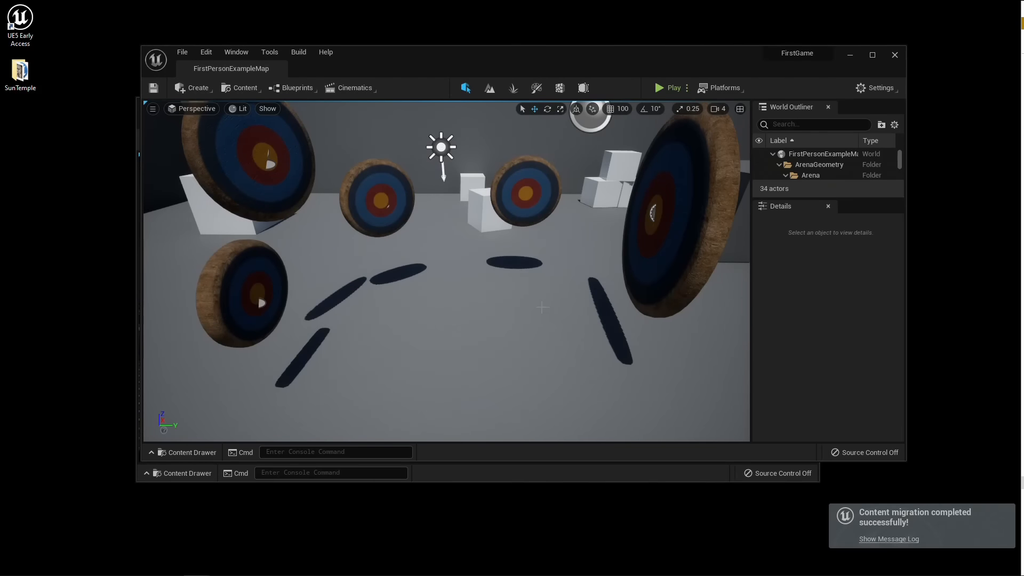
# Return to the maximized SunTemple project and check its content for the migrated FirstPersonBP folder.
pyautogui.click(504, 472)
pyautogui.moveTo(510, 107); pyautogui.dragTo(485, 0)
pyautogui.press('d')
pyautogui.moveTo(506, 329); pyautogui.dragTo(476, 337, button='right')
pyautogui.hotkey('ctrl', 'space')
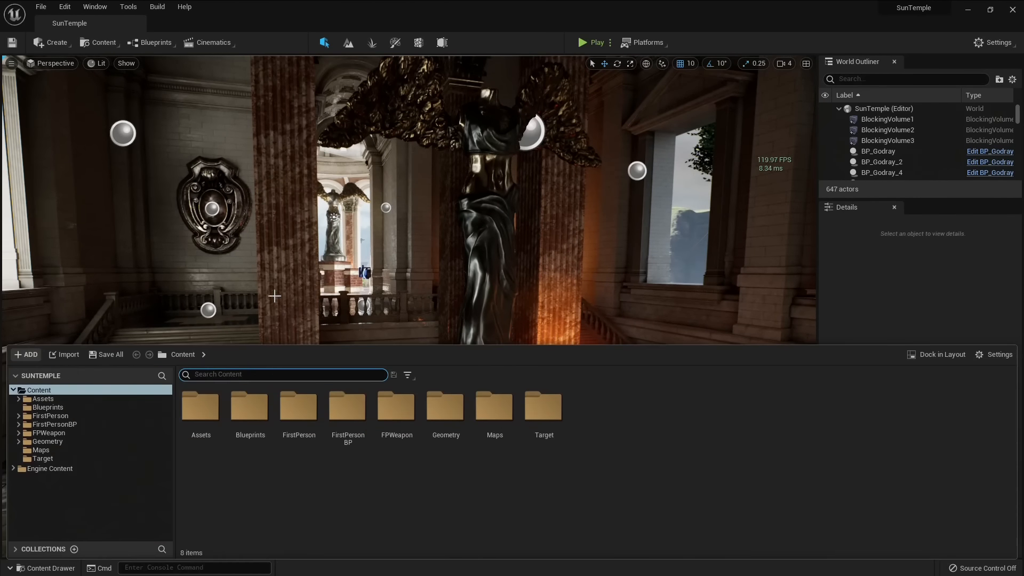
pyautogui.click(64, 425)
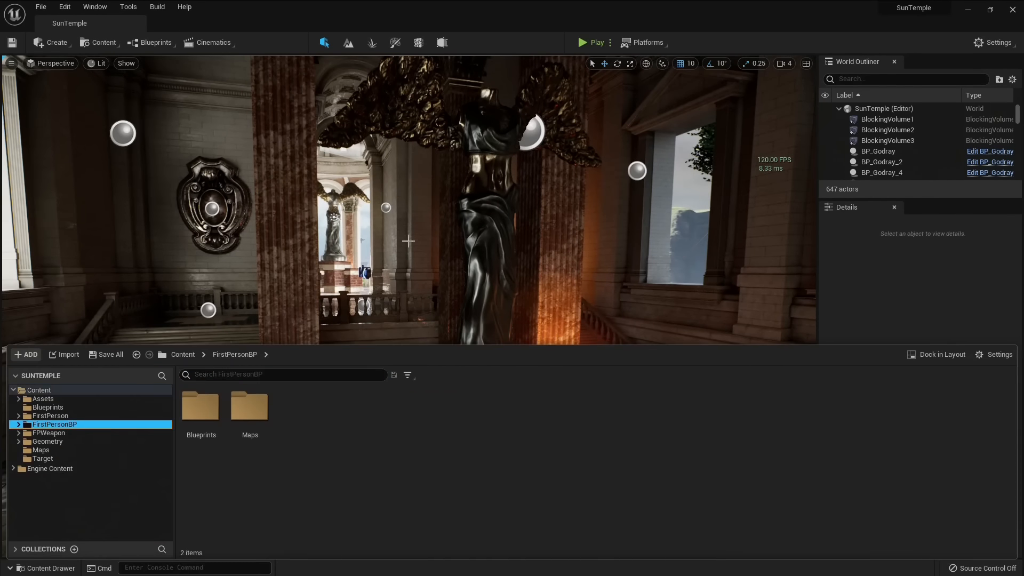
pyautogui.moveTo(408, 242); pyautogui.dragTo(408, 241, button='right')
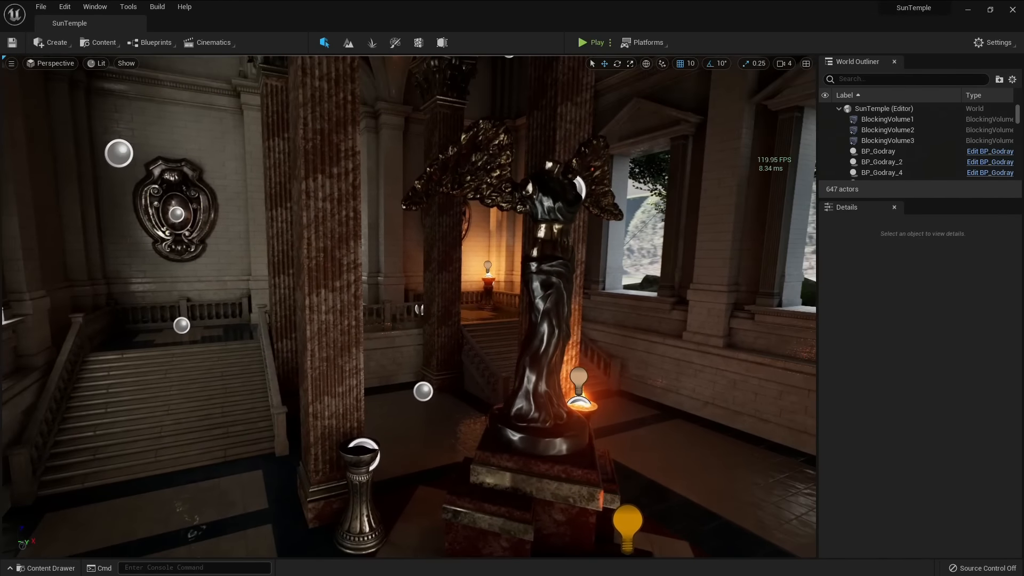
# Show the World Settings and set the level's GameMode Override to GM_TargetGame, widening the setting labels.
pyautogui.moveTo(393, 330); pyautogui.dragTo(366, 334, button='right')
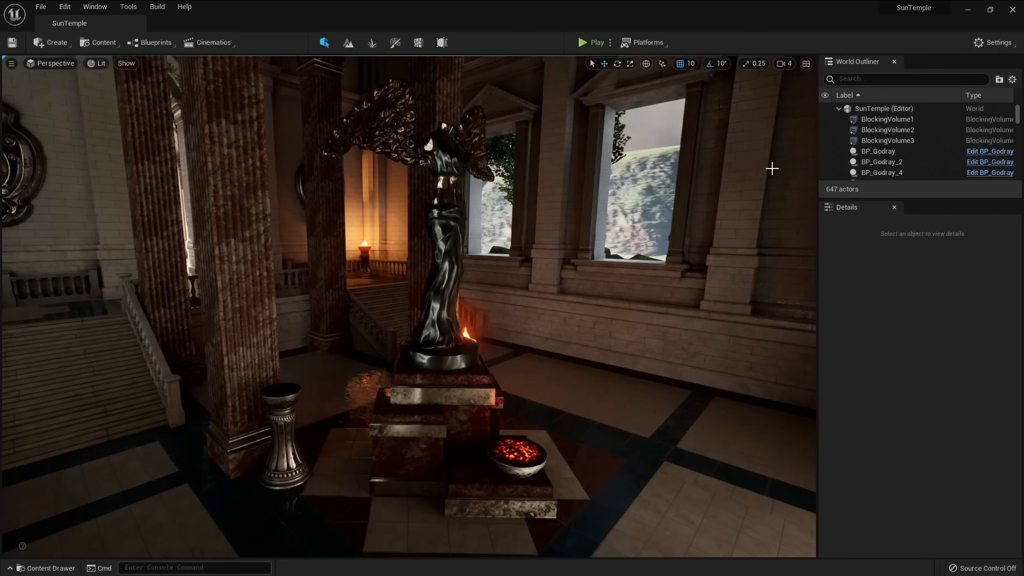
pyautogui.click(93, 5)
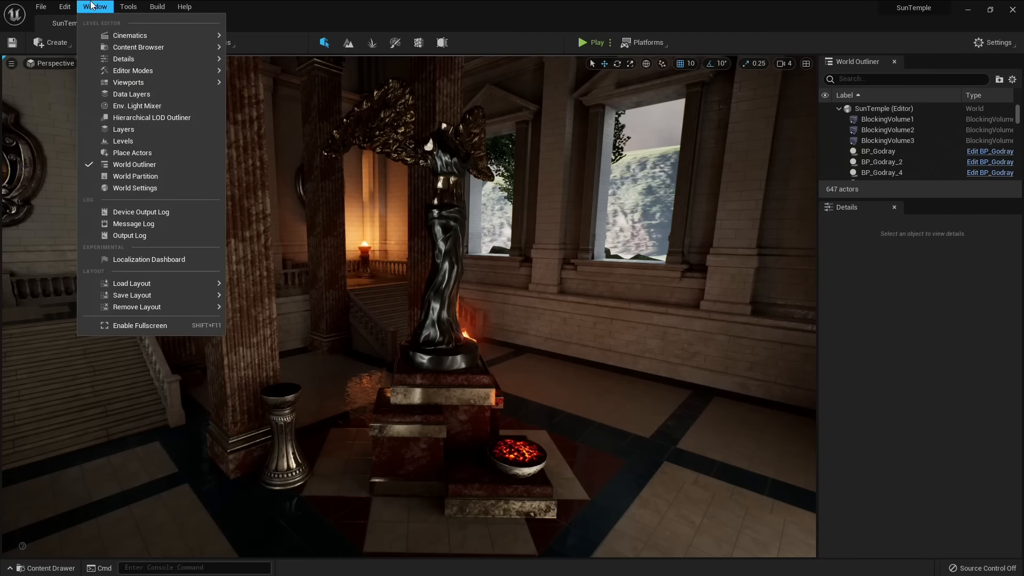
pyautogui.click(138, 188)
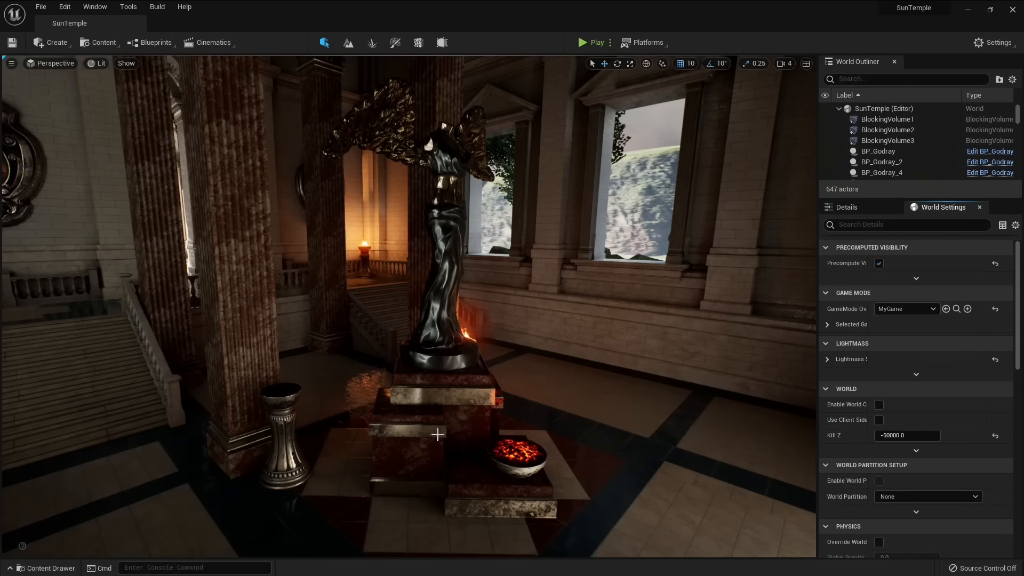
pyautogui.click(880, 310)
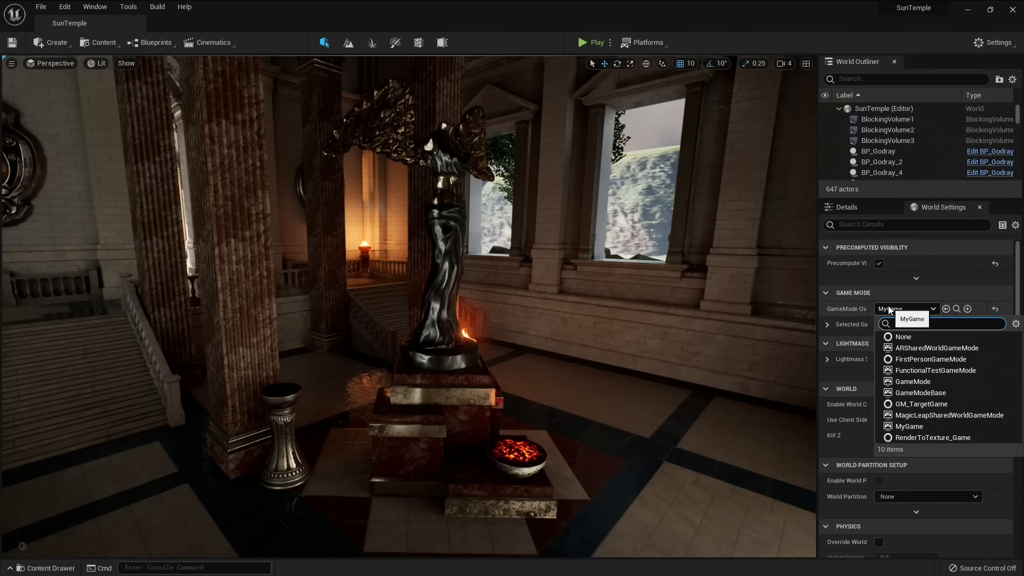
pyautogui.click(911, 405)
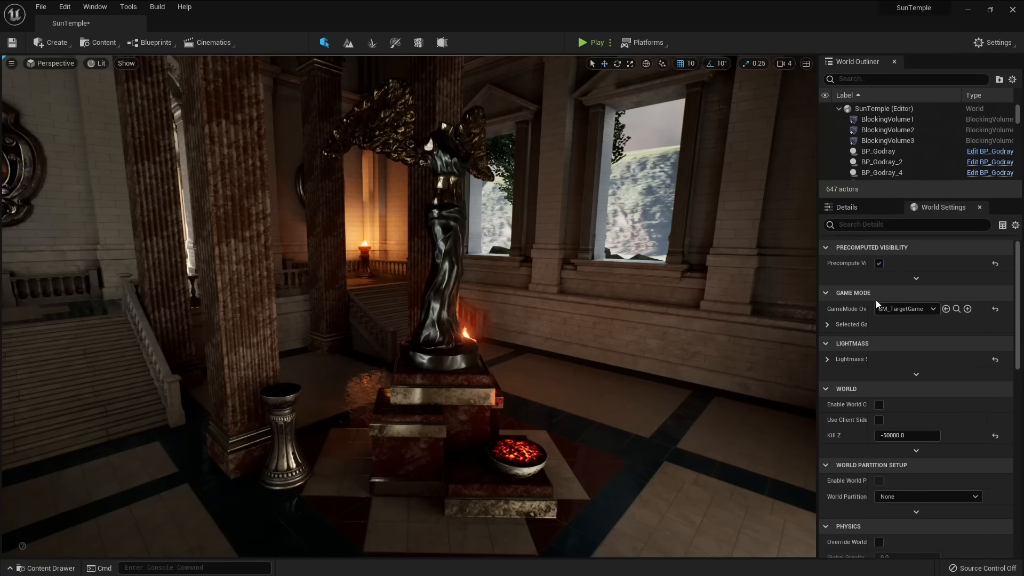
pyautogui.moveTo(868, 310); pyautogui.dragTo(875, 309)
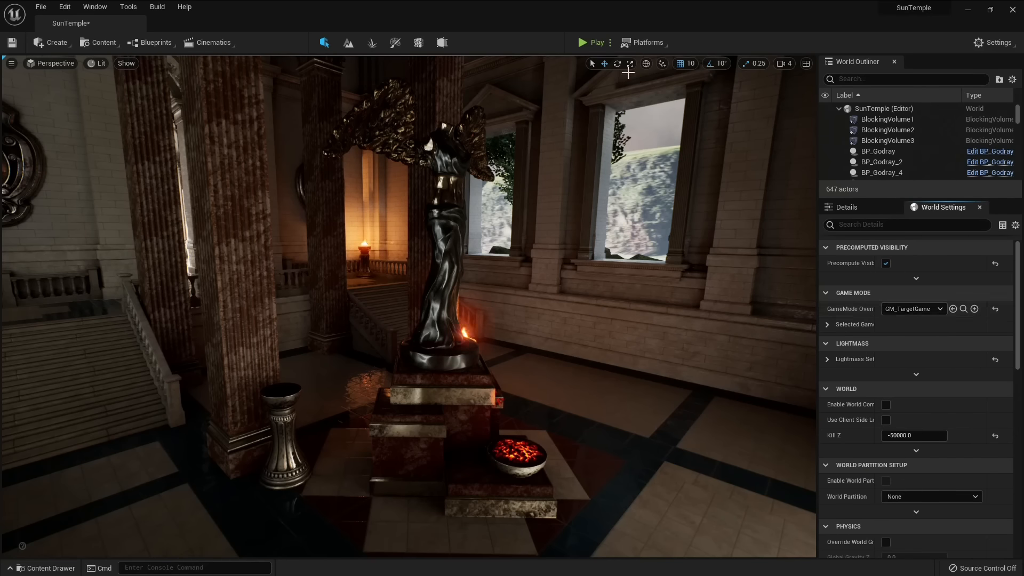
# Play-test the target game inside the temple until the timer runs out, and stop the session.
pyautogui.click(587, 43)
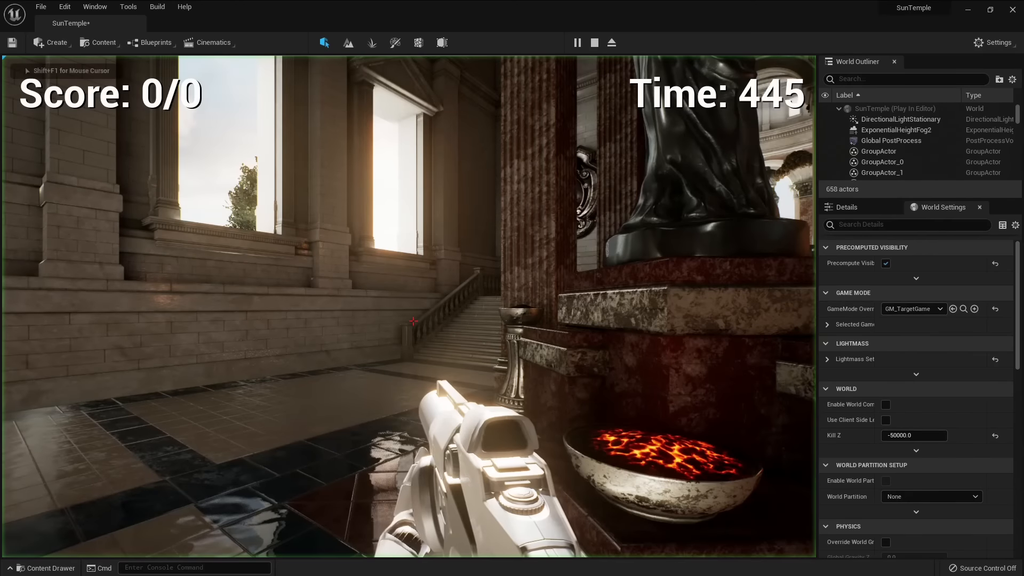
pyautogui.press('w')
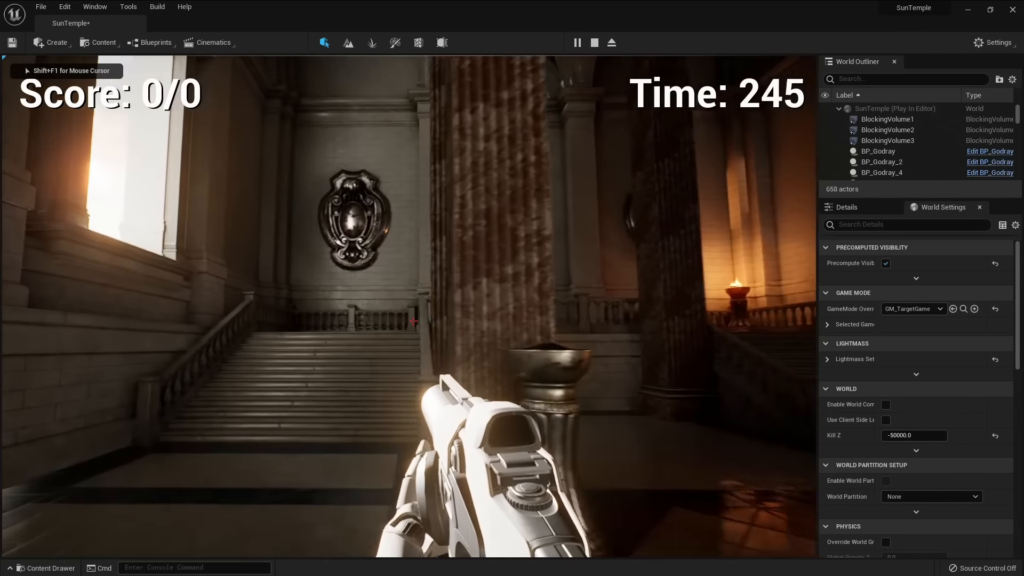
pyautogui.press('w')
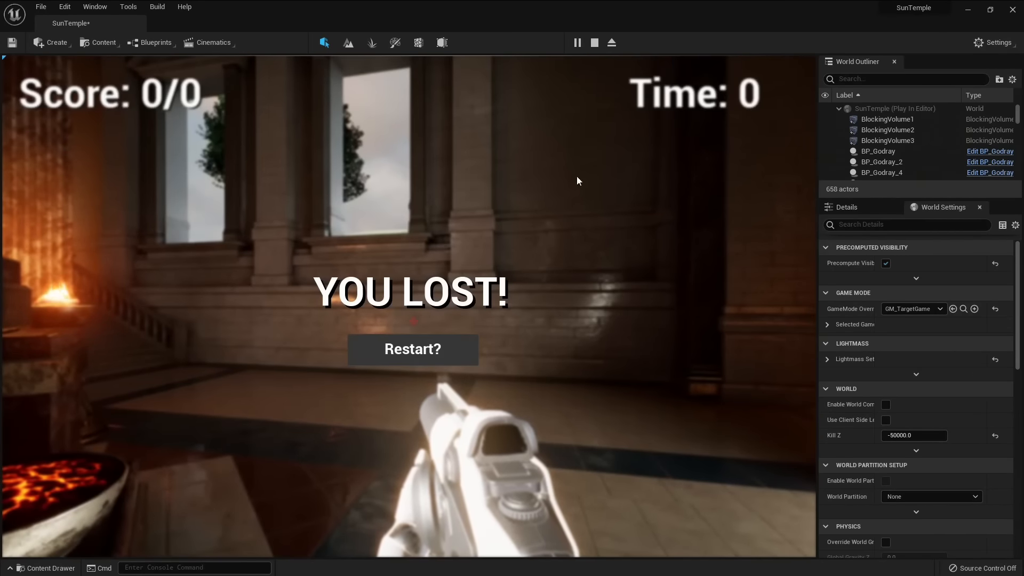
pyautogui.click(594, 43)
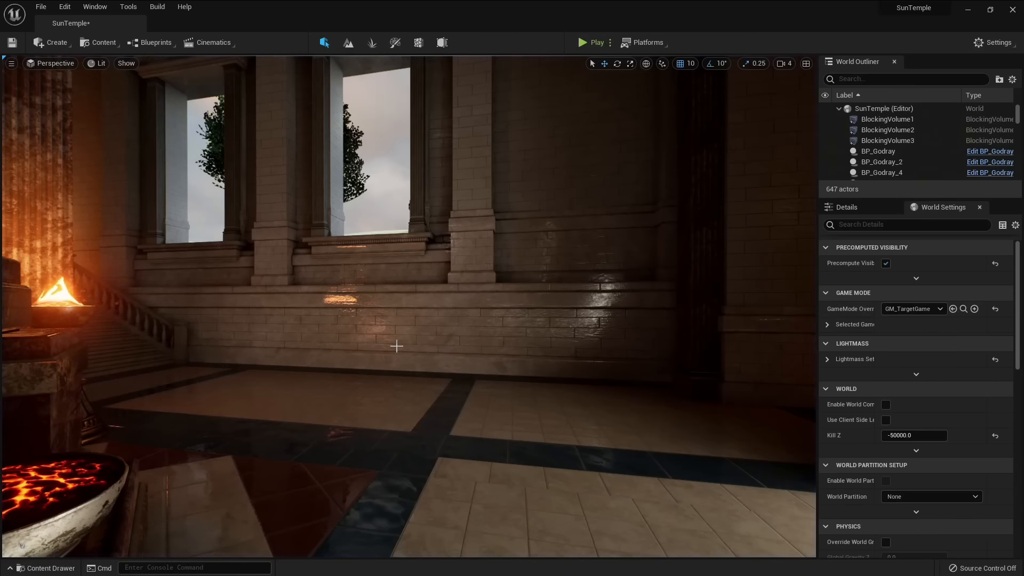
# Place a BP_Target from FirstPersonBP's Blueprints folder in the temple hall and rotate it about 100° around its vertical axis.
pyautogui.hotkey('ctrl', 'space')
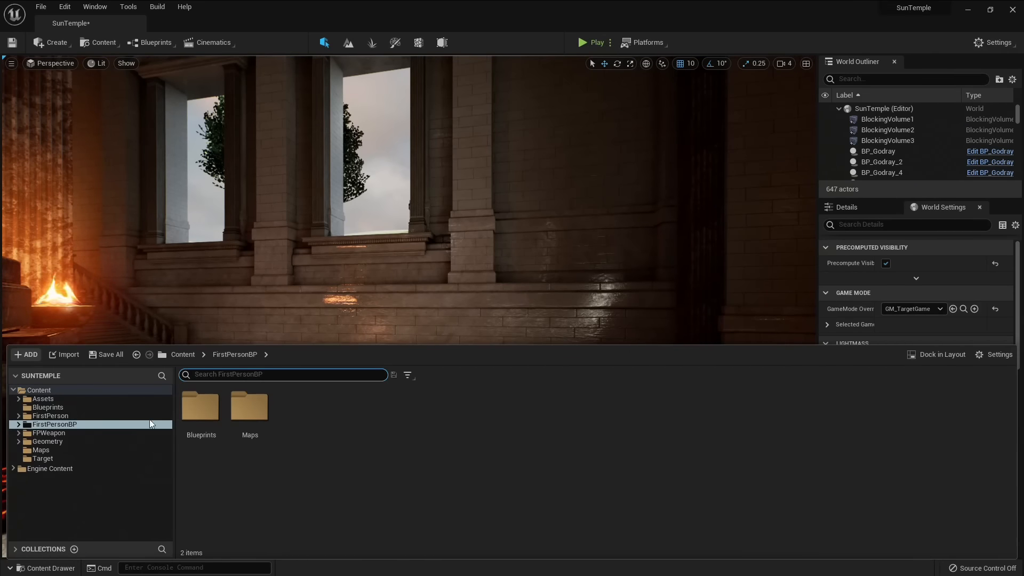
pyautogui.doubleClick(202, 415)
pyautogui.moveTo(200, 429); pyautogui.dragTo(410, 332)
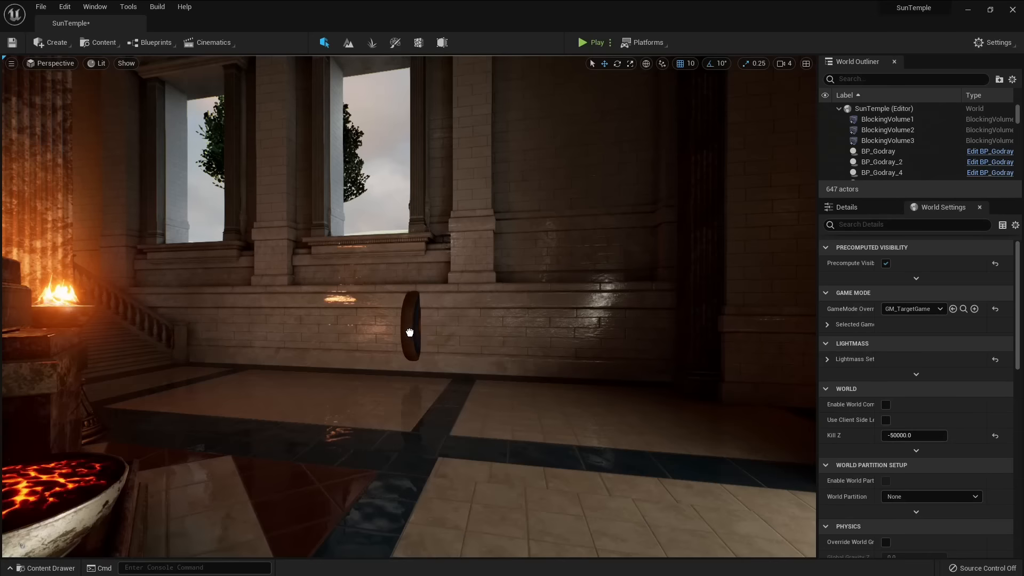
pyautogui.moveTo(377, 384); pyautogui.dragTo(419, 401)
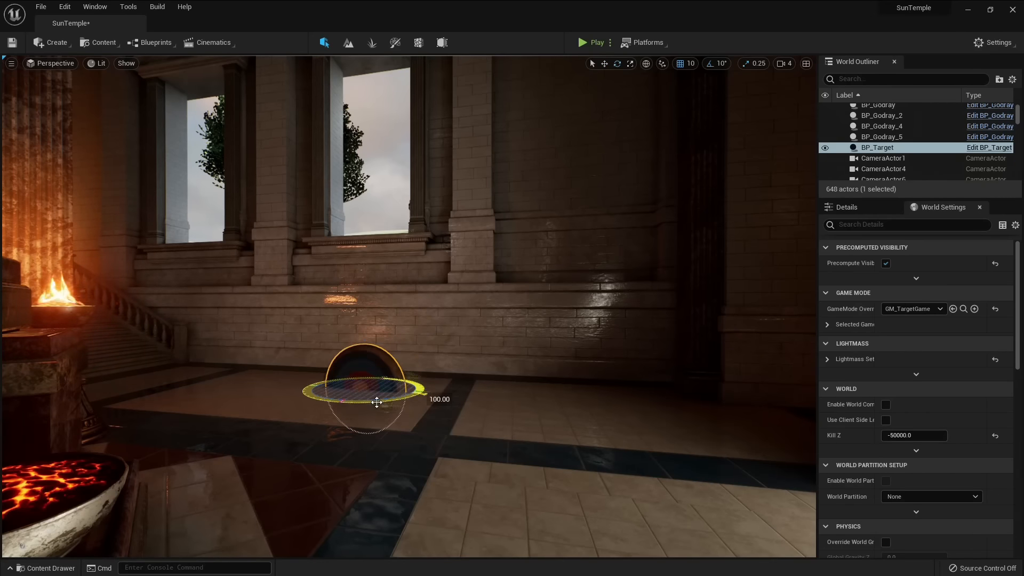
# Move the target up against the side wall just below the tall temple window.
pyautogui.press('w')
pyautogui.keyDown('shift'); pyautogui.moveTo(364, 357); pyautogui.dragTo(400, 342); pyautogui.keyUp('shift')
pyautogui.moveTo(584, 367)
pyautogui.mouseDown(button='right')
pyautogui.moveTo(459, 363)
pyautogui.moveTo(512, 363)
pyautogui.moveTo(555, 384)
pyautogui.moveTo(584, 366)
pyautogui.mouseUp(button='right')
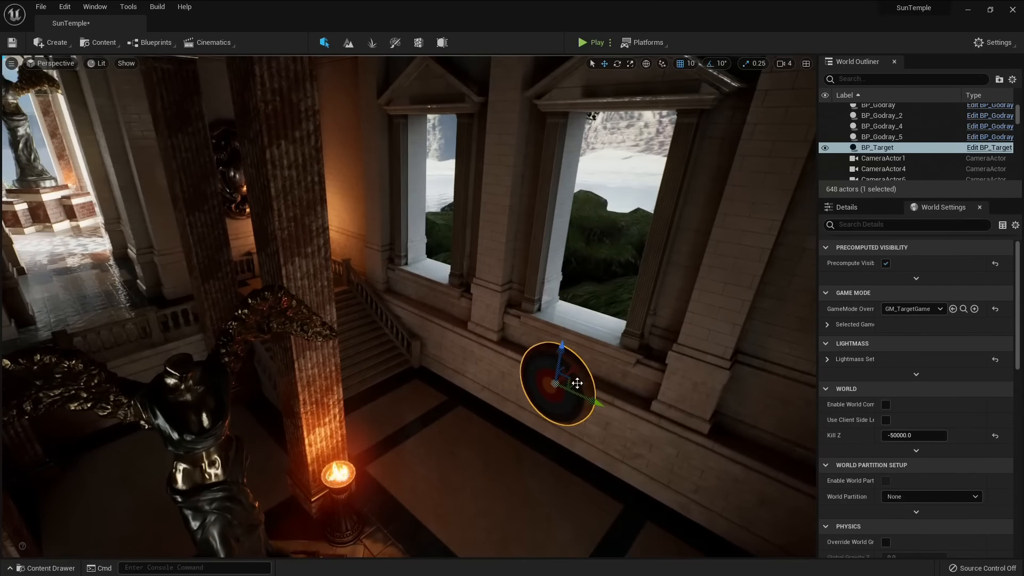
# Duplicate the target, turn the copy to face the hall, and raise it in front of the arched passage between the columns.
pyautogui.moveTo(146, 355); pyautogui.dragTo(131, 338)
pyautogui.press('e')
pyautogui.moveTo(74, 365); pyautogui.dragTo(96, 321)
pyautogui.press('w')
pyautogui.moveTo(97, 321); pyautogui.dragTo(201, 247, button='right')
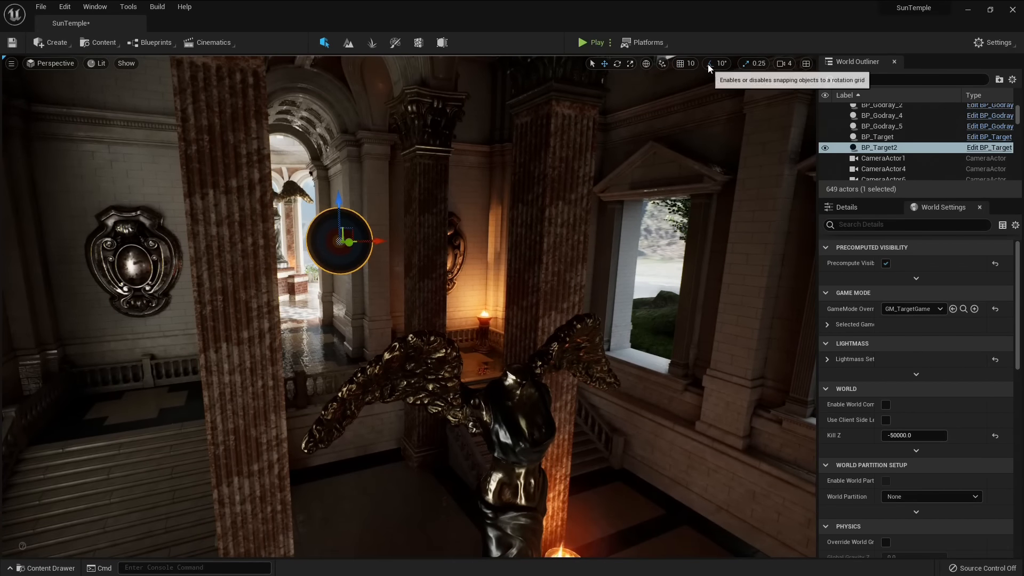
pyautogui.moveTo(335, 199); pyautogui.dragTo(334, 88)
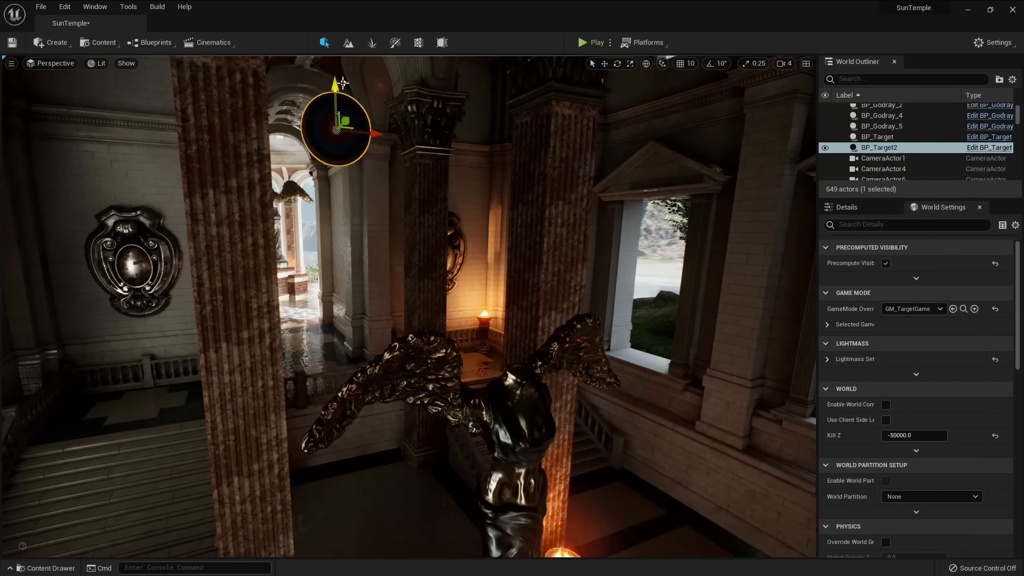
pyautogui.press('e')
pyautogui.press('w')
# Duplicate the raised target and place the copy high in the corner of the hall, beyond the pedimented windows on the opposite side.
pyautogui.moveTo(350, 139); pyautogui.dragTo(512, 155, button='right')
pyautogui.keyDown('alt'); pyautogui.moveTo(663, 187); pyautogui.dragTo(264, 162); pyautogui.keyUp('alt')
pyautogui.moveTo(298, 181); pyautogui.dragTo(394, 219, button='right')
pyautogui.moveTo(472, 288); pyautogui.dragTo(248, 229)
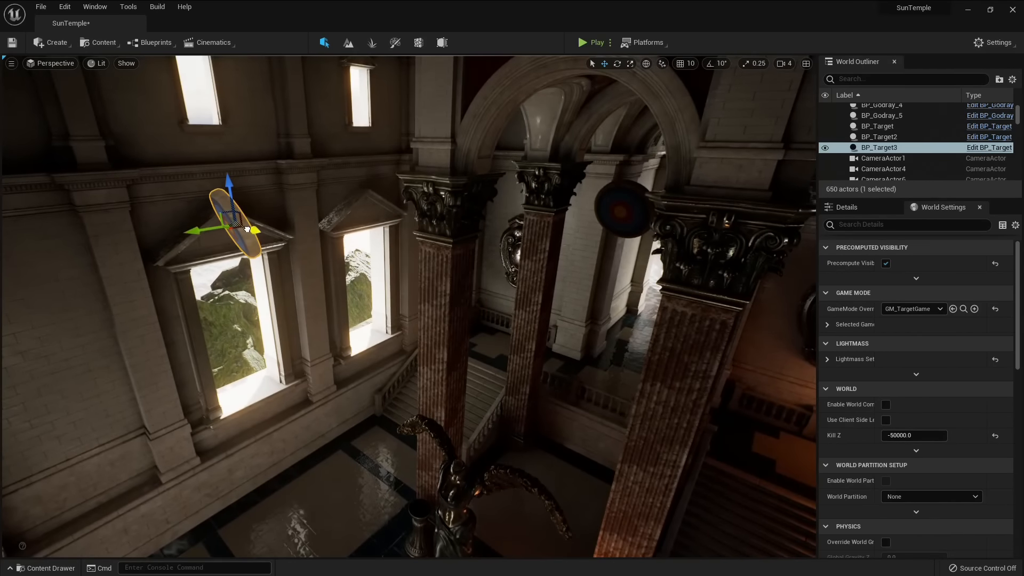
pyautogui.press('w')
pyautogui.moveTo(277, 236); pyautogui.dragTo(464, 265, button='right')
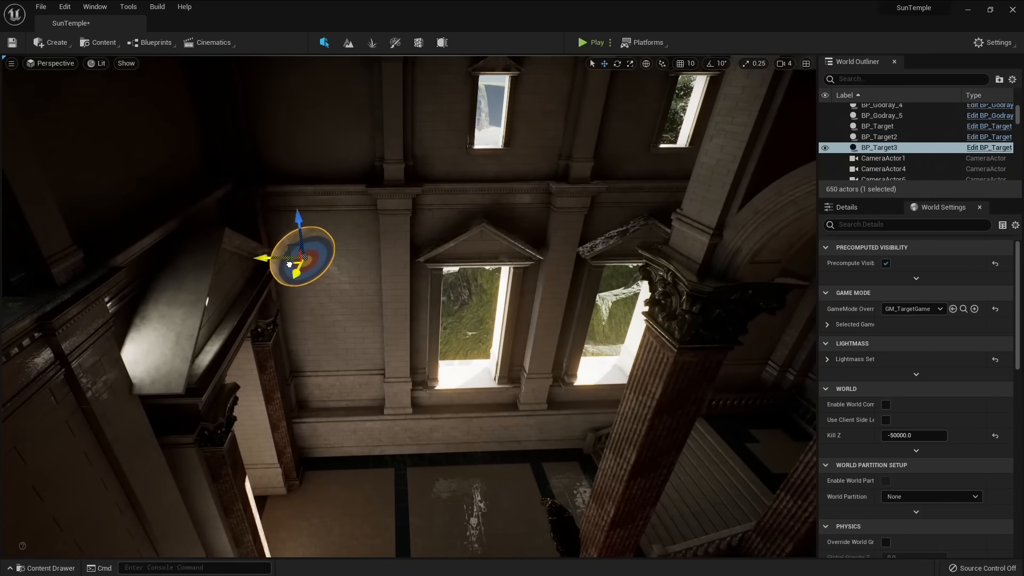
# Play-test the temple level with the three placed targets and stop the session.
pyautogui.moveTo(321, 303); pyautogui.dragTo(360, 278, button='right')
pyautogui.press('w')
pyautogui.press('s')
pyautogui.press('w')
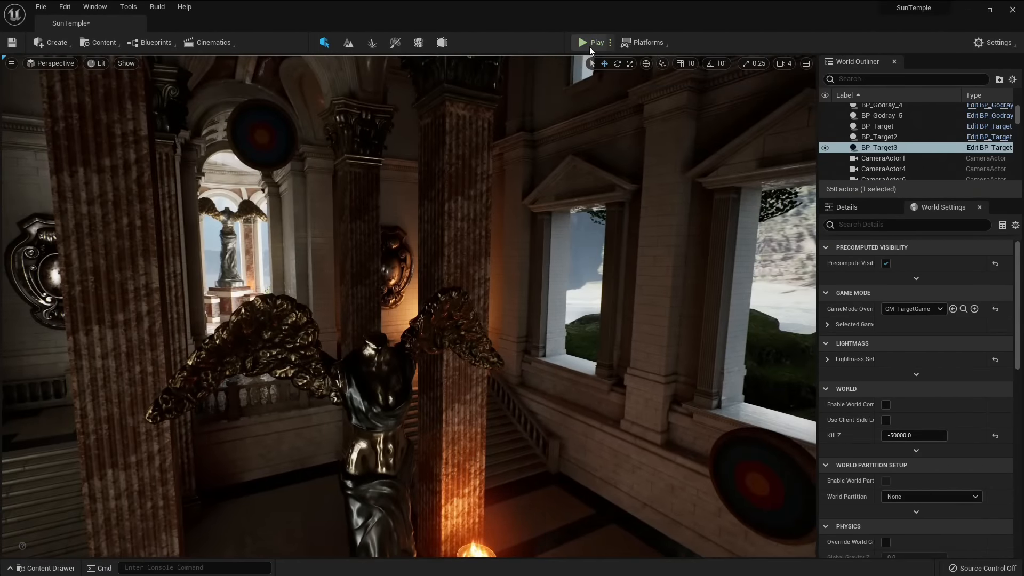
pyautogui.click(594, 43)
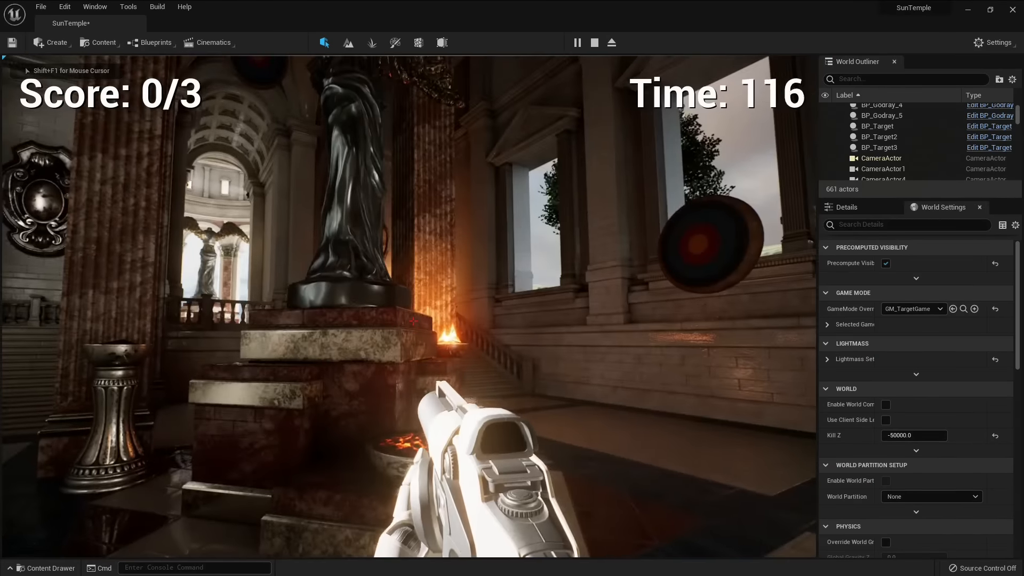
pyautogui.press('Escape')
# Open the FirstPersonCharacter blueprint and select the InputAction Fire event in the Spawn projectile group of its event graph.
pyautogui.moveTo(766, 377)
pyautogui.mouseDown(button='right')
pyautogui.moveTo(757, 374)
pyautogui.moveTo(789, 299)
pyautogui.moveTo(768, 384)
pyautogui.mouseUp(button='right')
pyautogui.moveTo(566, 384); pyautogui.dragTo(537, 393, button='right')
pyautogui.hotkey('ctrl', 'space')
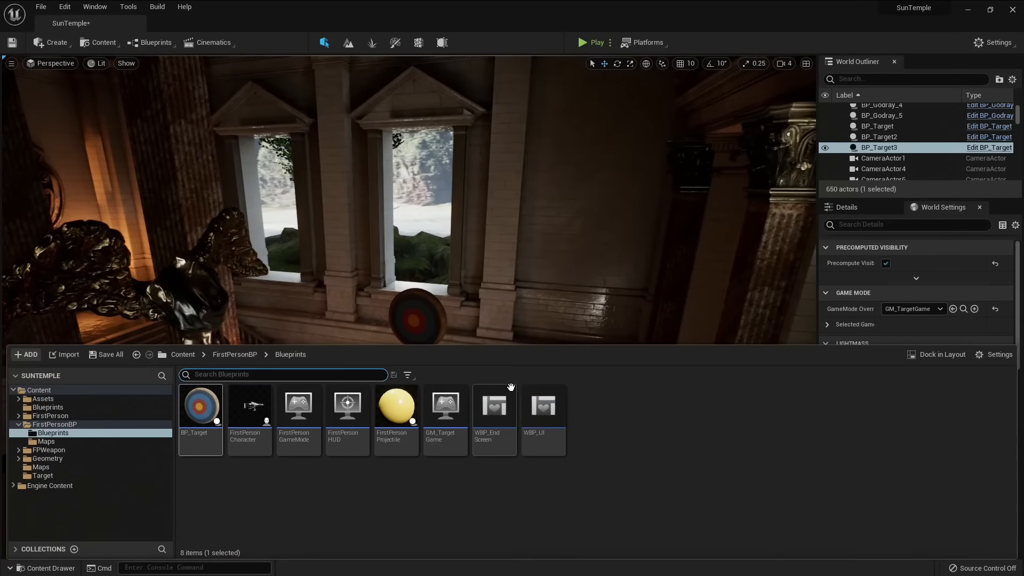
pyautogui.doubleClick(248, 425)
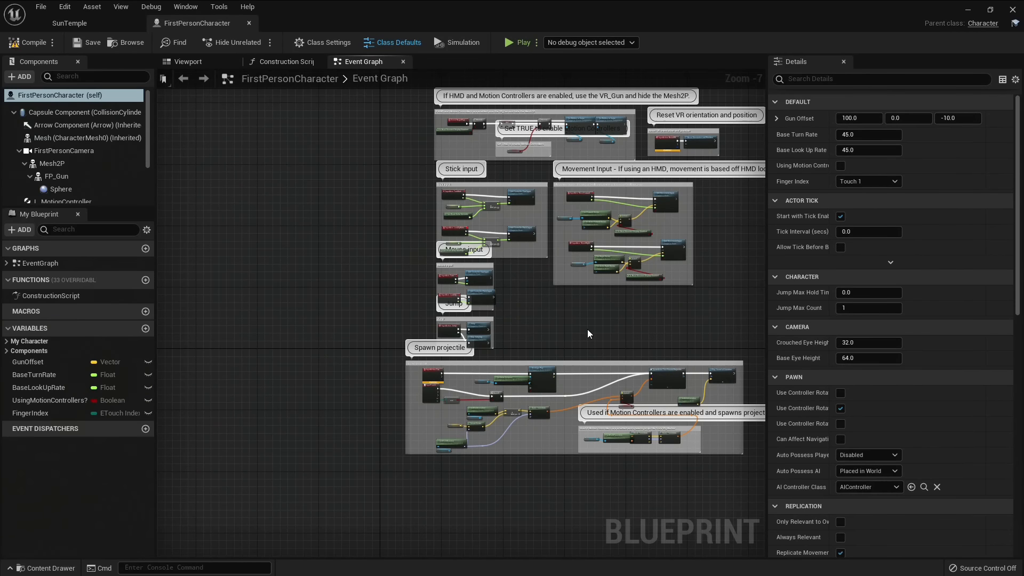
pyautogui.scroll(3, 427, 404)
pyautogui.scroll(3, 427, 404)
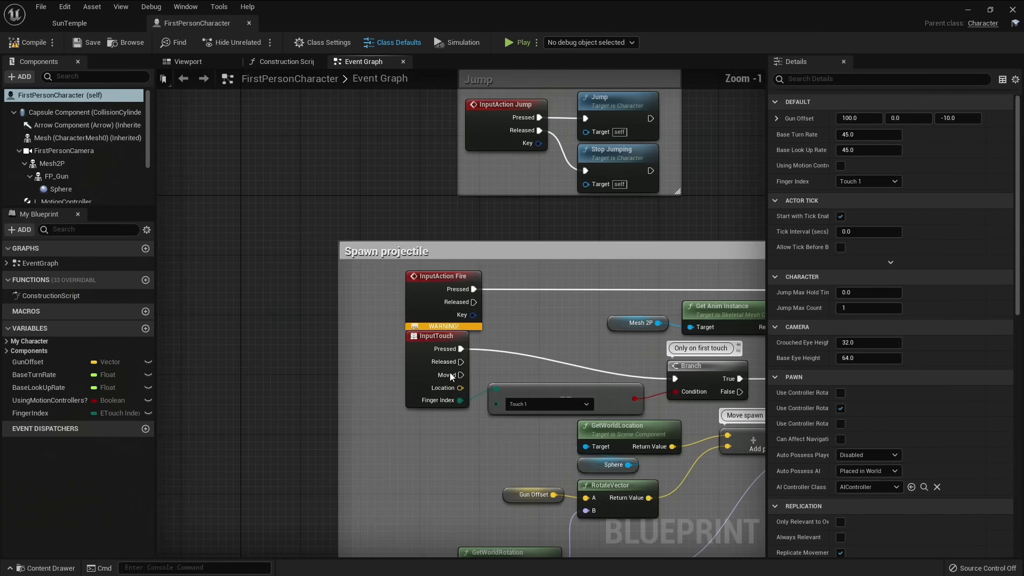
pyautogui.click(447, 304)
pyautogui.moveTo(486, 168); pyautogui.dragTo(446, 217, button='right')
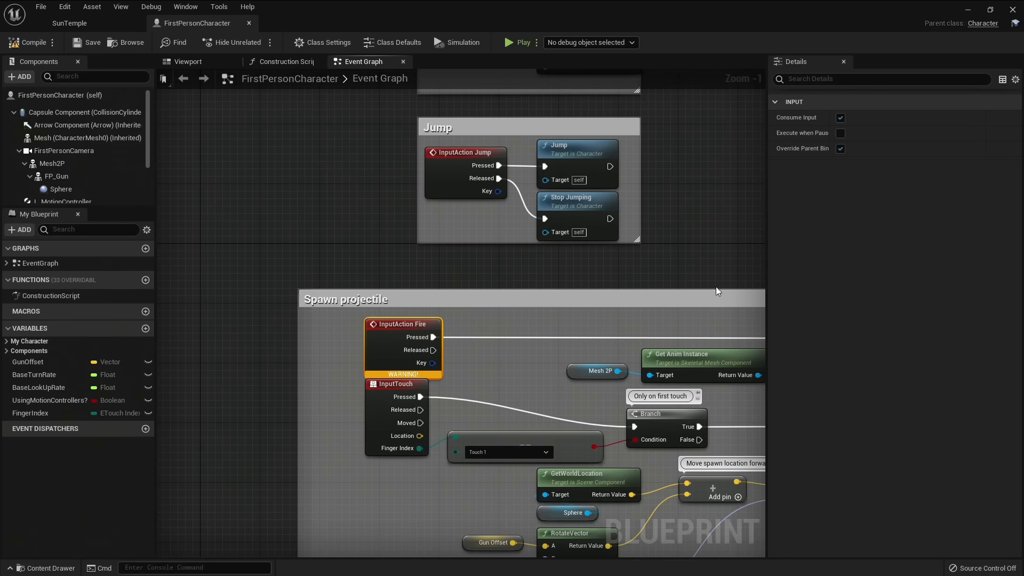
# Move the InputTouch node down, clear of the InputAction Fire node, in the Spawn projectile group.
pyautogui.moveTo(397, 385); pyautogui.dragTo(397, 407)
pyautogui.click(430, 345)
pyautogui.moveTo(482, 363); pyautogui.dragTo(405, 356, button='right')
pyautogui.click(406, 356)
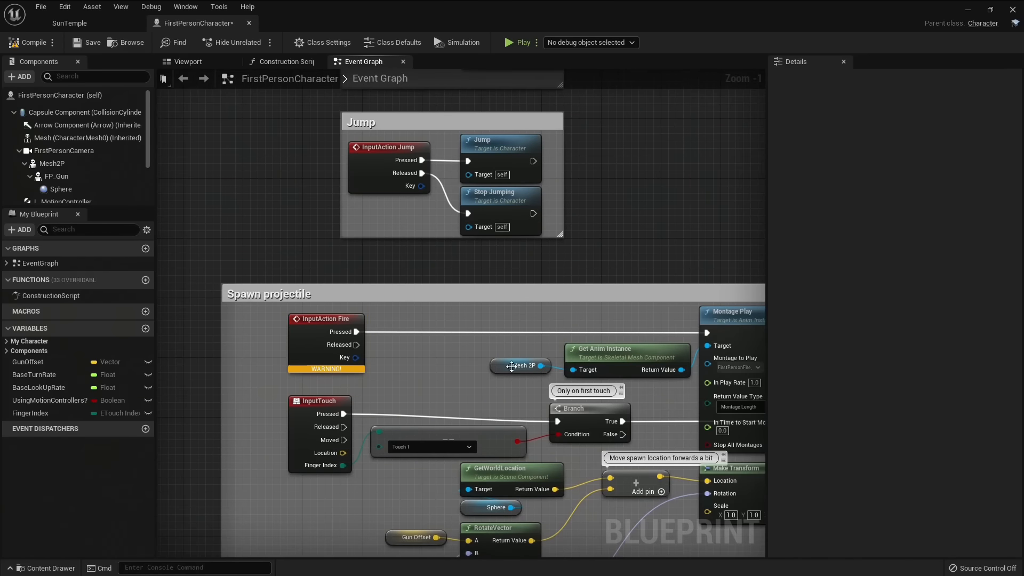
pyautogui.moveTo(397, 372); pyautogui.dragTo(235, 329)
pyautogui.click(236, 328)
# Add a Left Mouse Button event node beside InputAction Fire in the Spawn projectile group.
pyautogui.rightClick(408, 357)
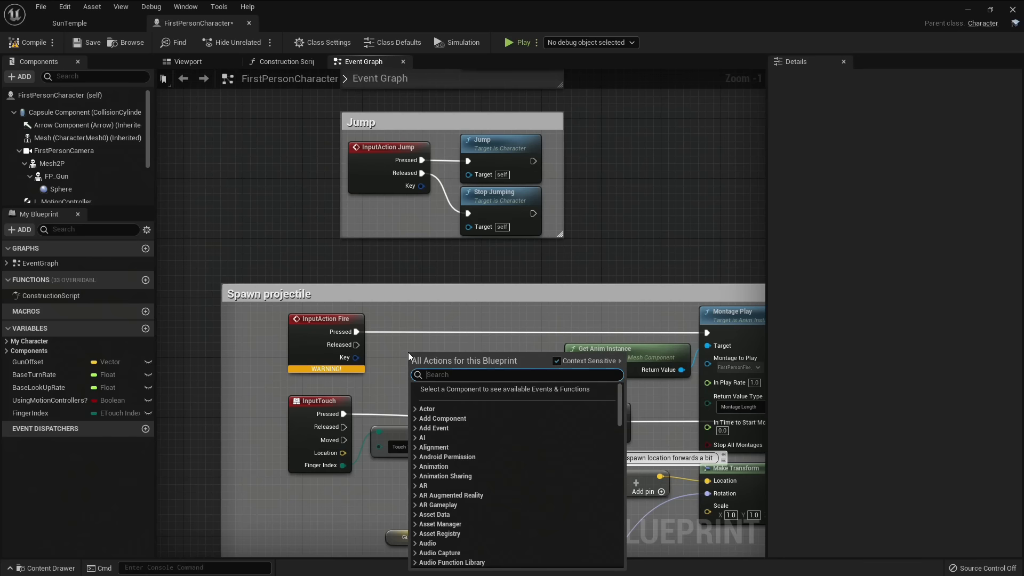
pyautogui.write('left click')
pyautogui.hotkey('ctrl', 'a')
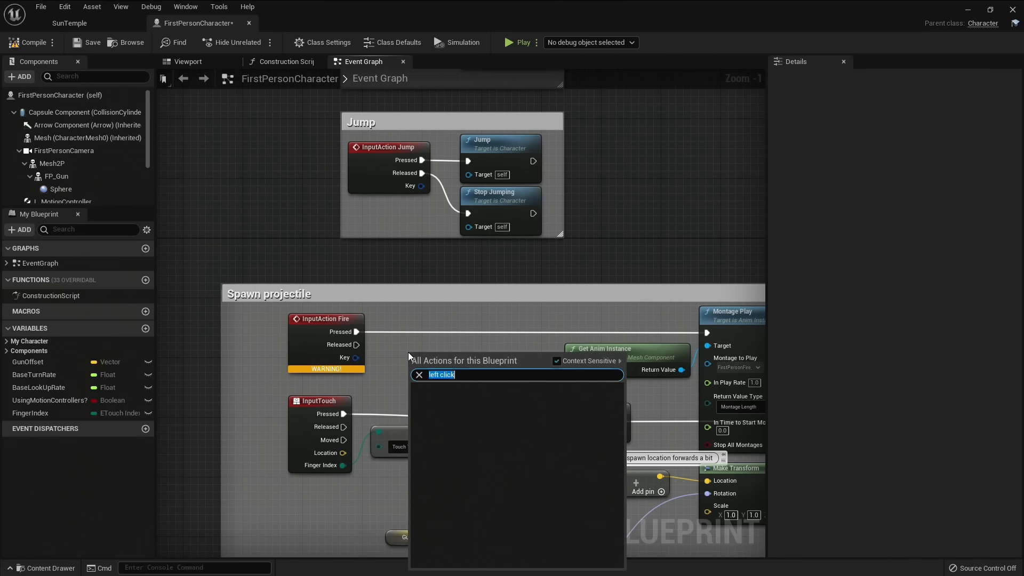
pyautogui.press('BackSpace')
pyautogui.write('event')
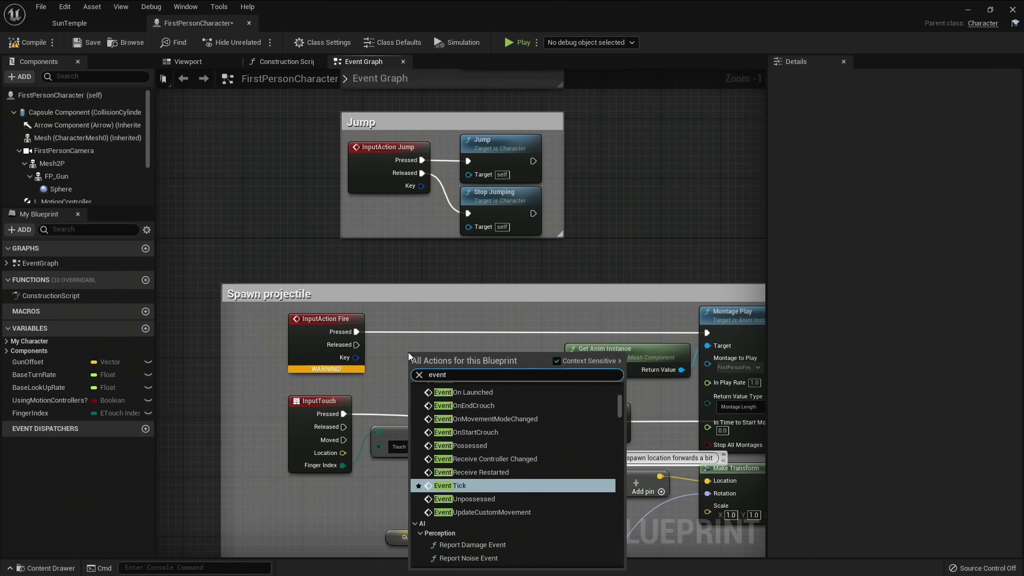
pyautogui.write(' mouse')
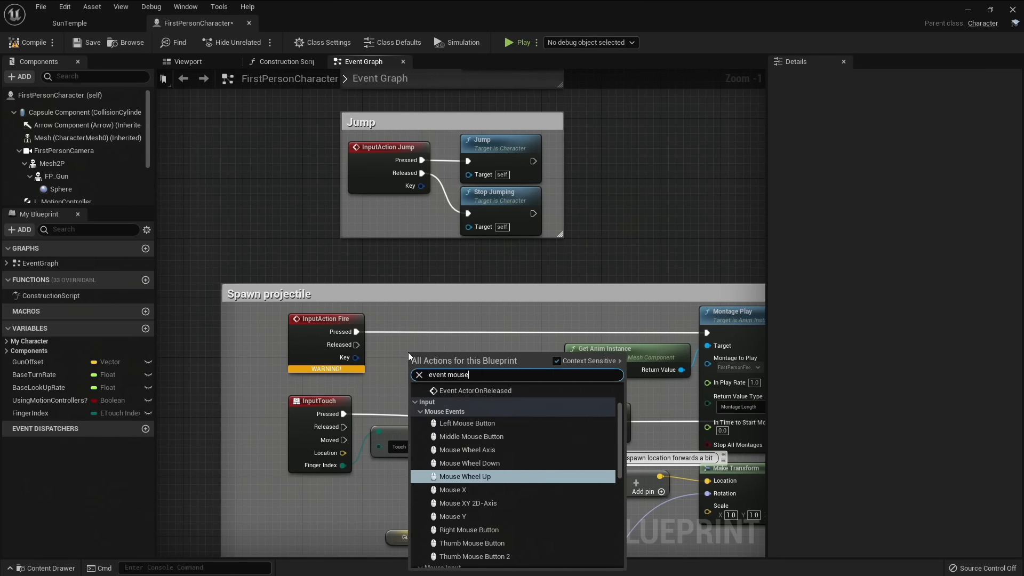
pyautogui.press('Up')
pyautogui.press('Up')
pyautogui.press('Up')
pyautogui.press('Up')
pyautogui.press('Return')
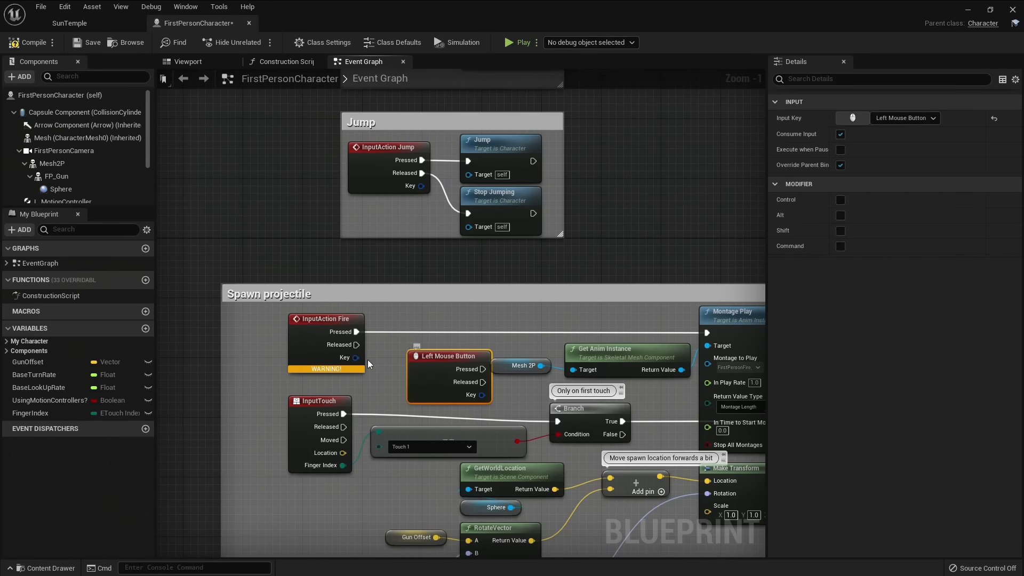
# Replace InputAction Fire with the Left Mouse Button event's Pressed output feeding Montage Play, and compile and save the blueprint.
pyautogui.click(316, 322)
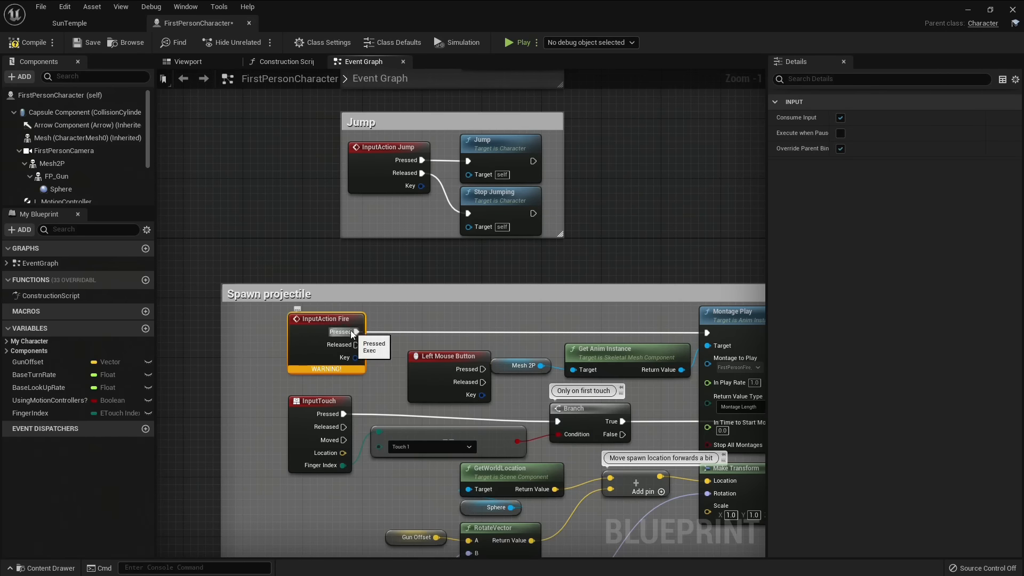
pyautogui.moveTo(354, 334); pyautogui.dragTo(482, 370)
pyautogui.press('Delete')
pyautogui.moveTo(446, 357); pyautogui.dragTo(304, 334)
pyautogui.click(33, 43)
pyautogui.click(92, 41)
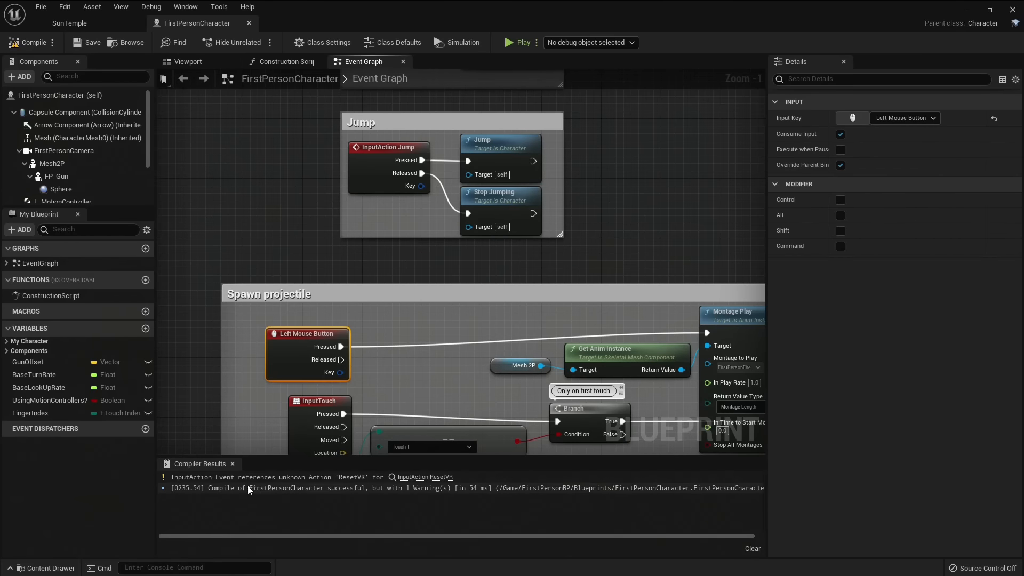
# Go to the InputAction ResetVR warning, delete the whole Reset VR orientation and position group, and close the compiler results.
pyautogui.click(436, 478)
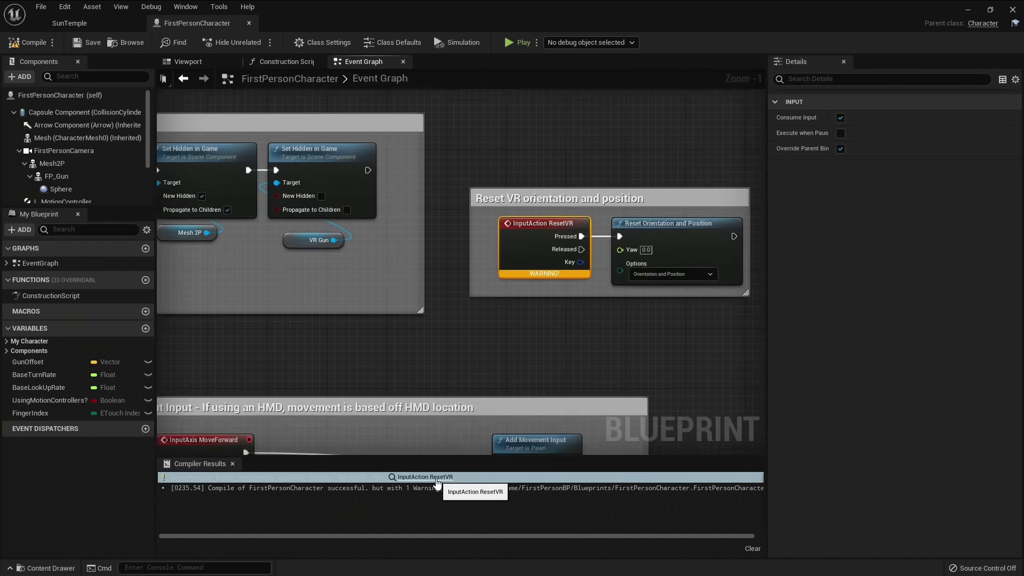
pyautogui.moveTo(688, 387); pyautogui.dragTo(535, 359, button='right')
pyautogui.moveTo(684, 361); pyautogui.dragTo(283, 172)
pyautogui.press('Delete')
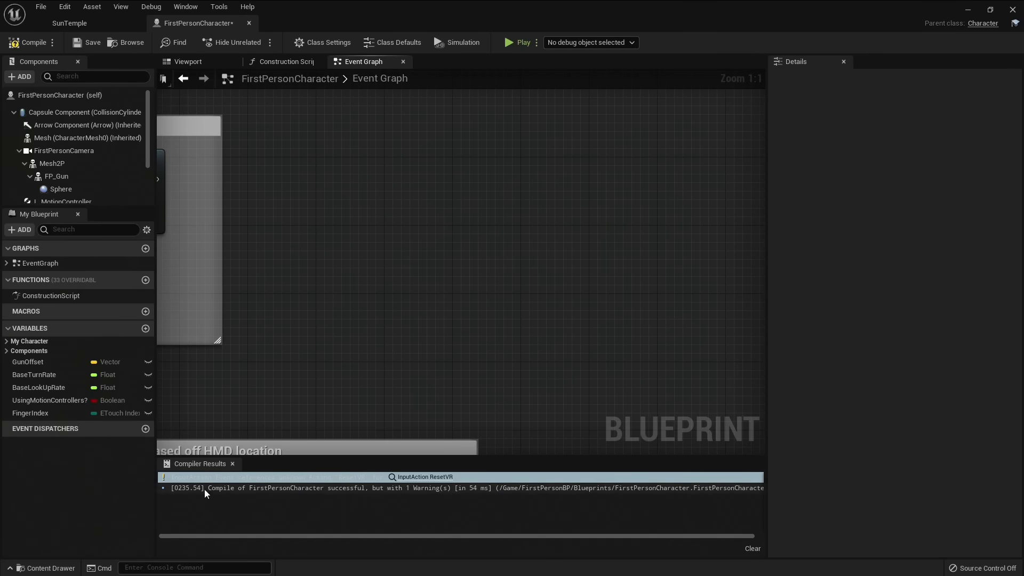
pyautogui.click(232, 463)
# Play-test the SunTemple level by shooting targets until time runs out, try the end screen's restart, and stop the session.
pyautogui.scroll(-5, 440, 308)
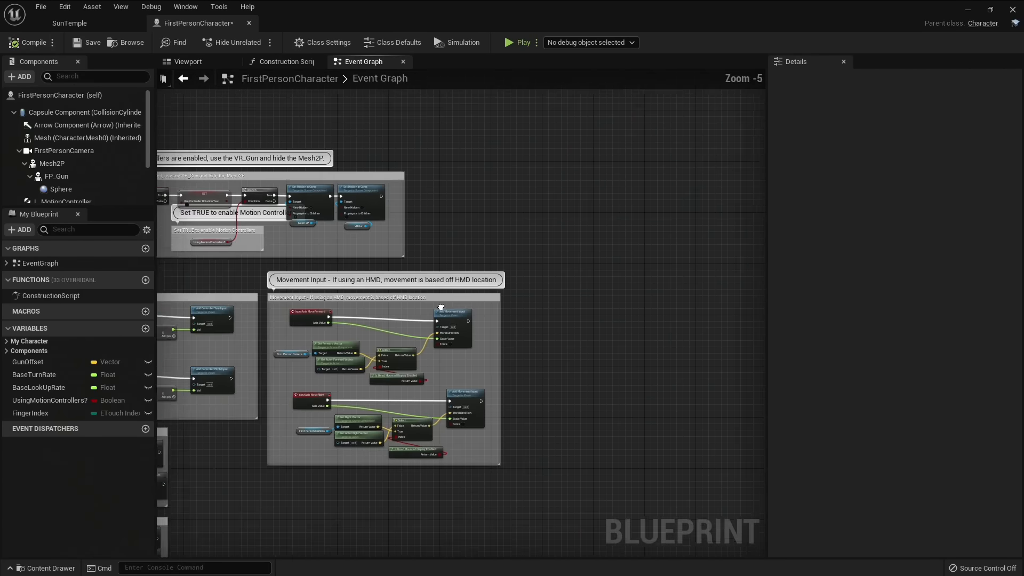
pyautogui.moveTo(441, 307); pyautogui.dragTo(660, 231, button='right')
pyautogui.scroll(-1, 533, 375)
pyautogui.moveTo(518, 368); pyautogui.dragTo(423, 297, button='right')
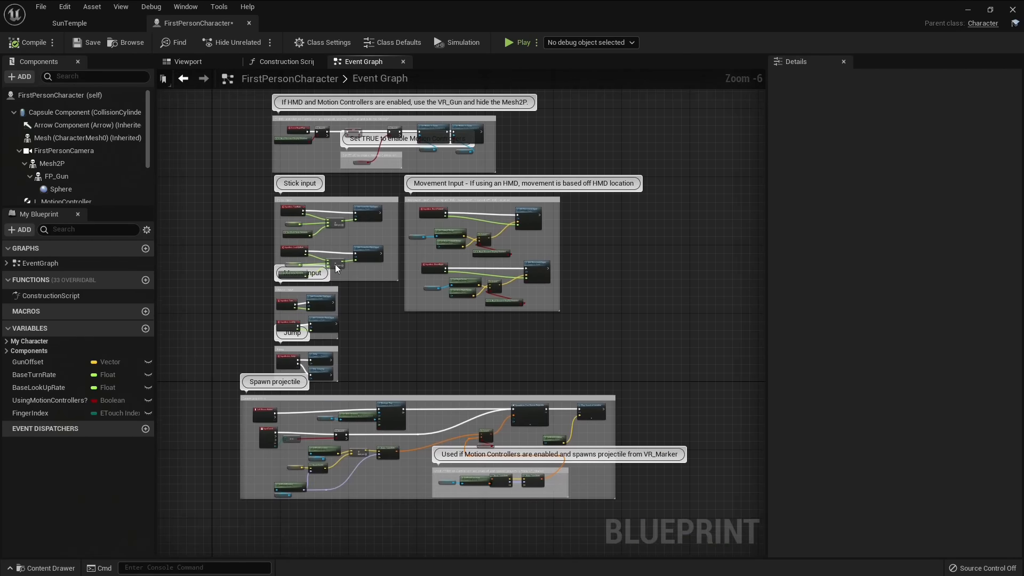
pyautogui.click(80, 24)
pyautogui.click(588, 39)
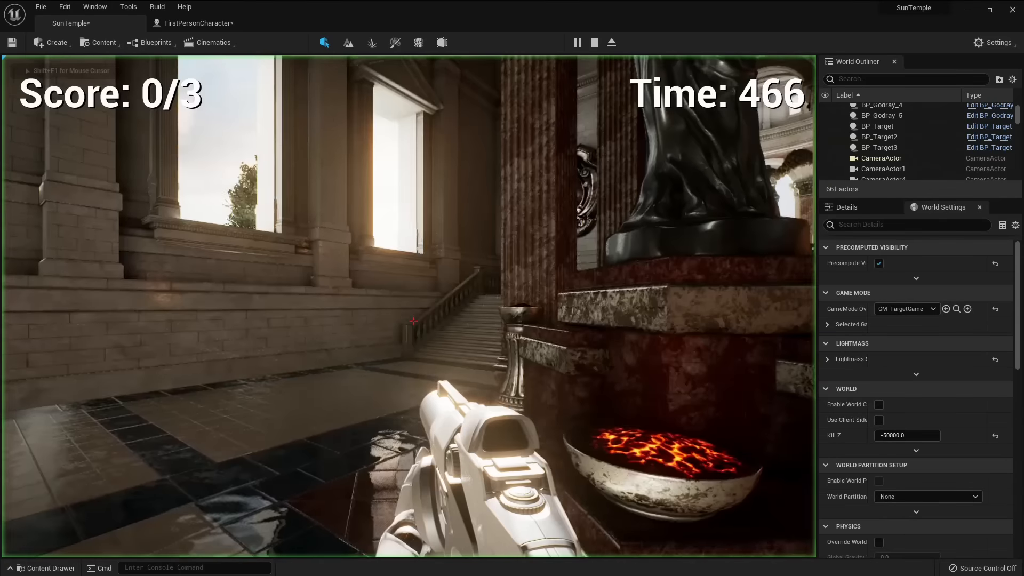
pyautogui.press('w')
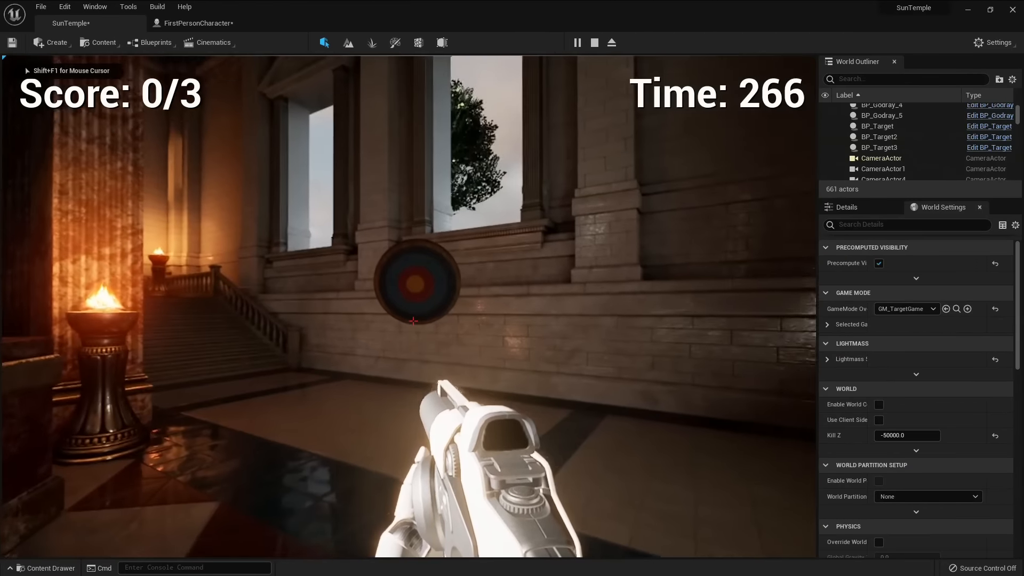
pyautogui.click(413, 321)
pyautogui.click(413, 321)
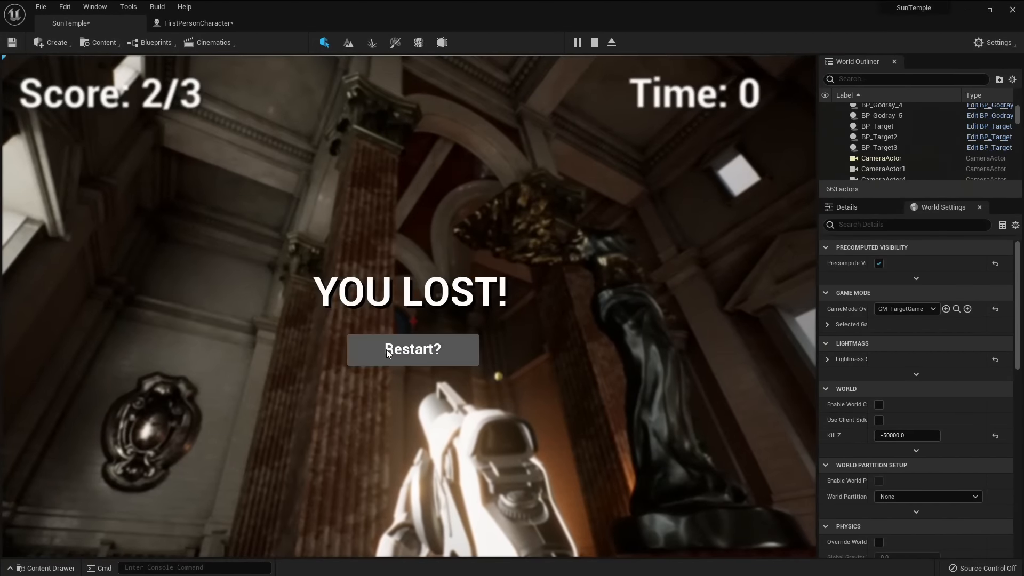
pyautogui.click(386, 351)
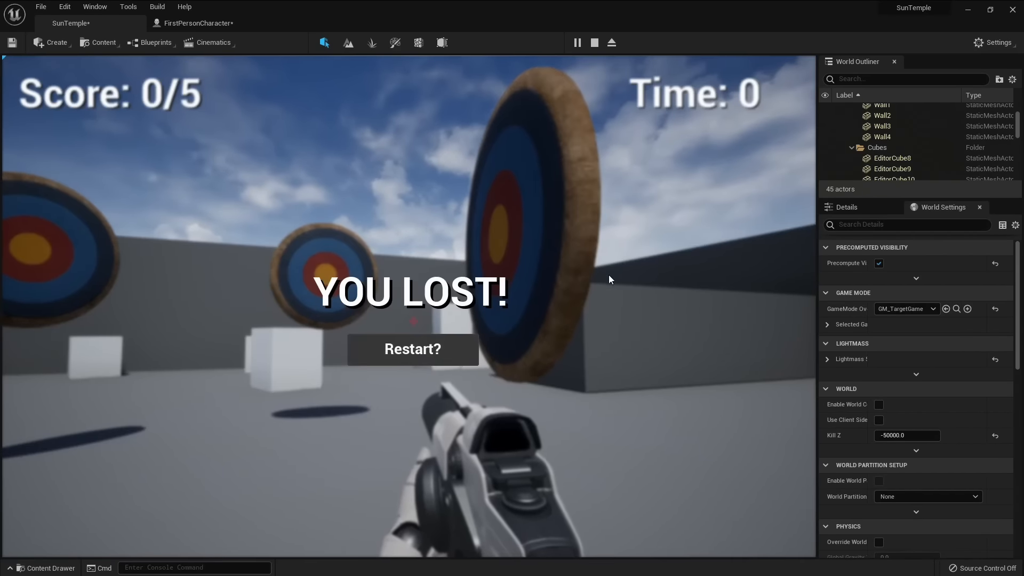
pyautogui.press('Escape')
# Open WBP_EndScreen's event graph and set the level opened by the restart button's Open Level node to SunTemple.
pyautogui.moveTo(609, 276); pyautogui.dragTo(688, 312, button='right')
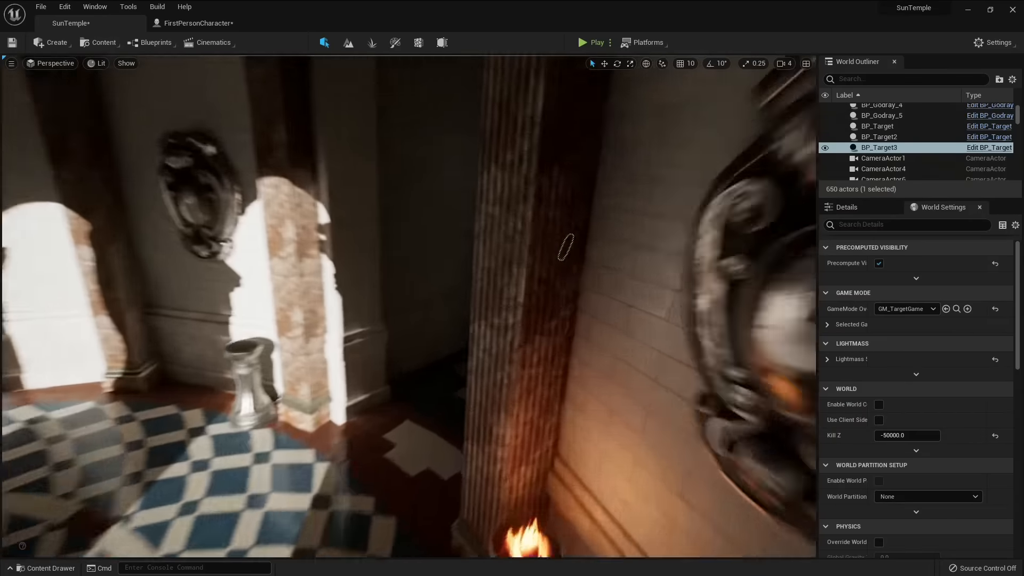
pyautogui.moveTo(574, 330)
pyautogui.mouseDown(button='right')
pyautogui.moveTo(678, 331)
pyautogui.moveTo(574, 331)
pyautogui.mouseUp(button='right')
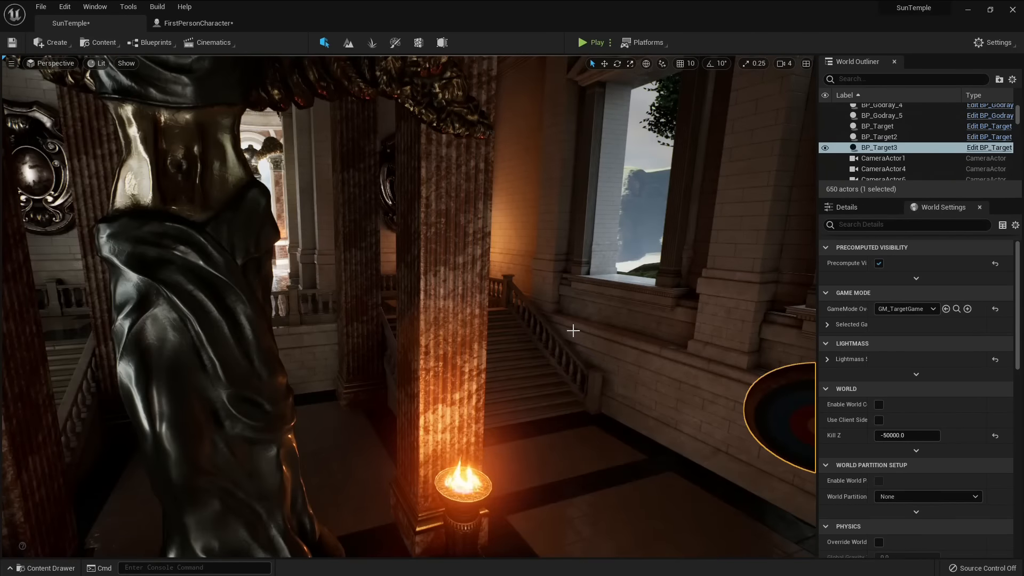
pyautogui.hotkey('ctrl', 'space')
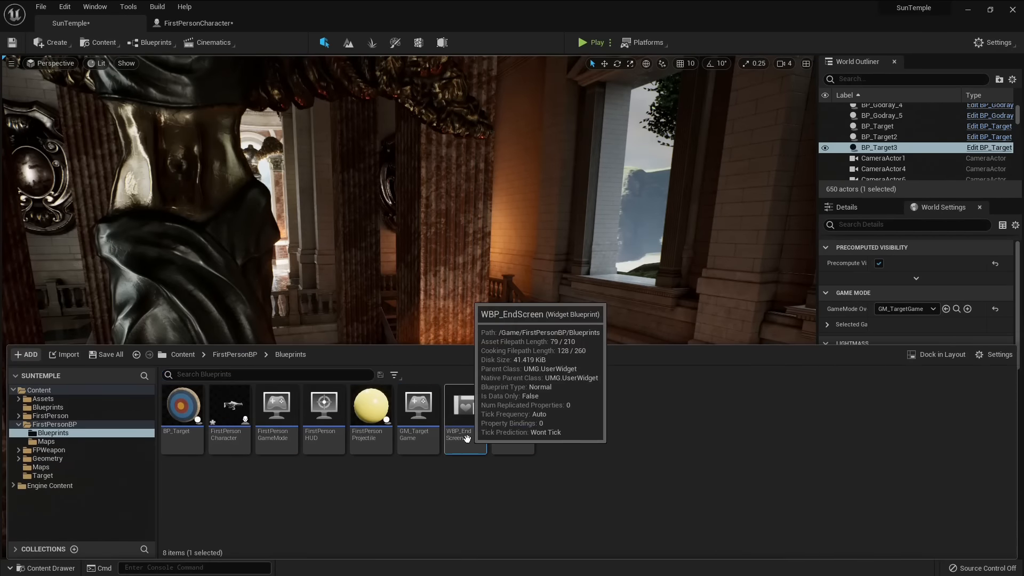
pyautogui.doubleClick(468, 438)
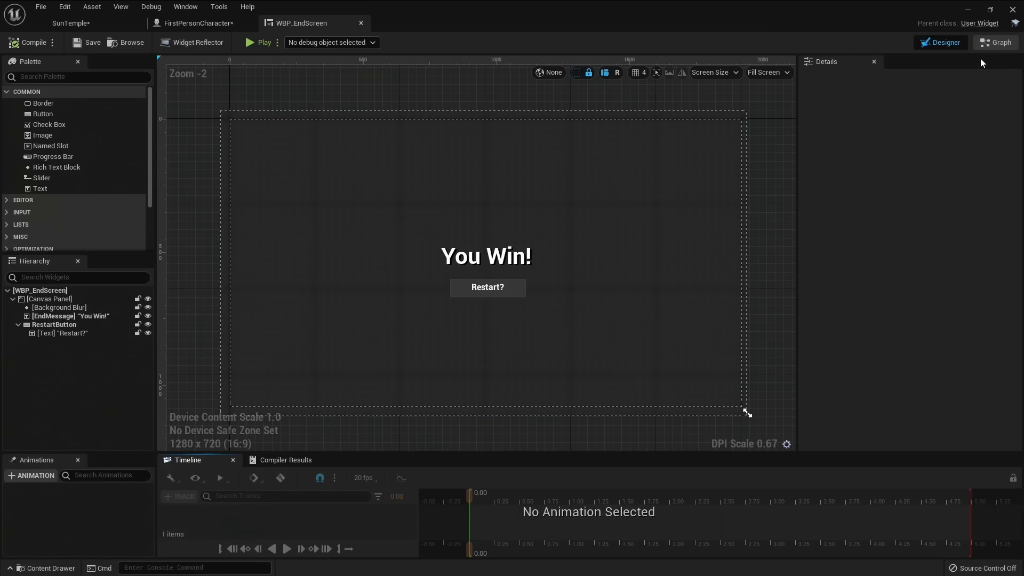
pyautogui.click(996, 43)
pyautogui.scroll(-1, 729, 373)
pyautogui.moveTo(729, 373); pyautogui.dragTo(661, 161, button='right')
pyautogui.scroll(1, 586, 222)
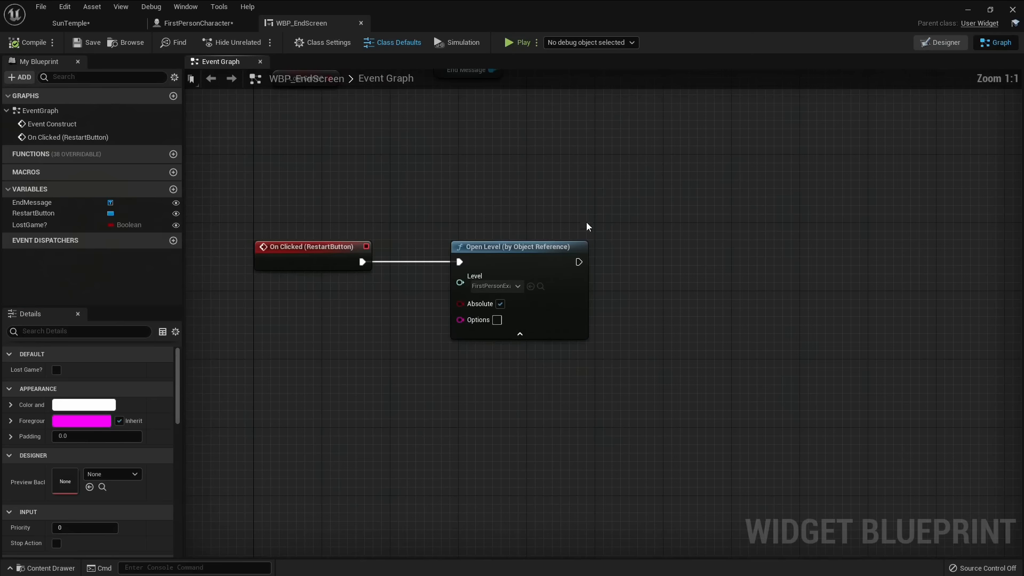
pyautogui.click(517, 286)
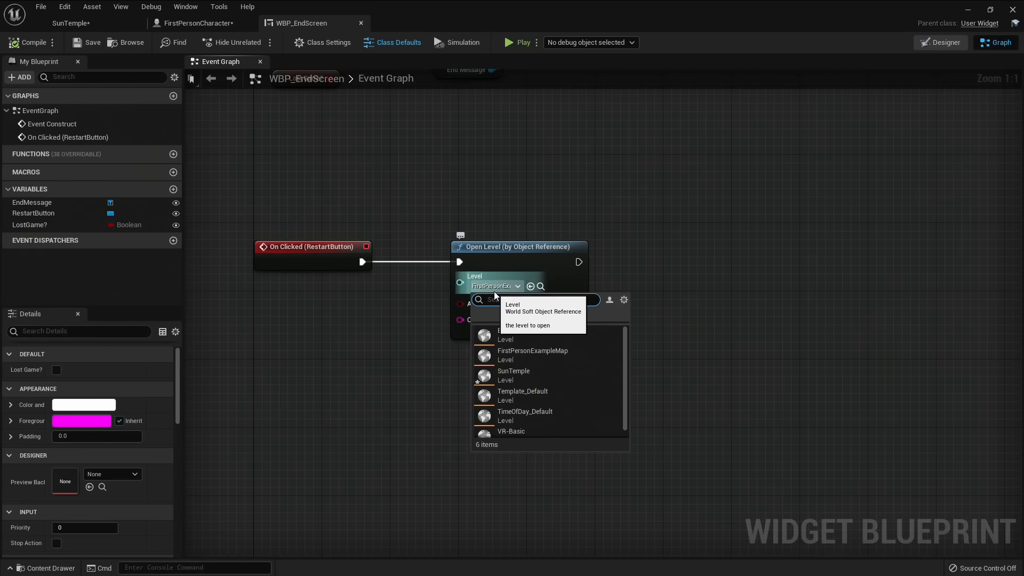
pyautogui.click(499, 373)
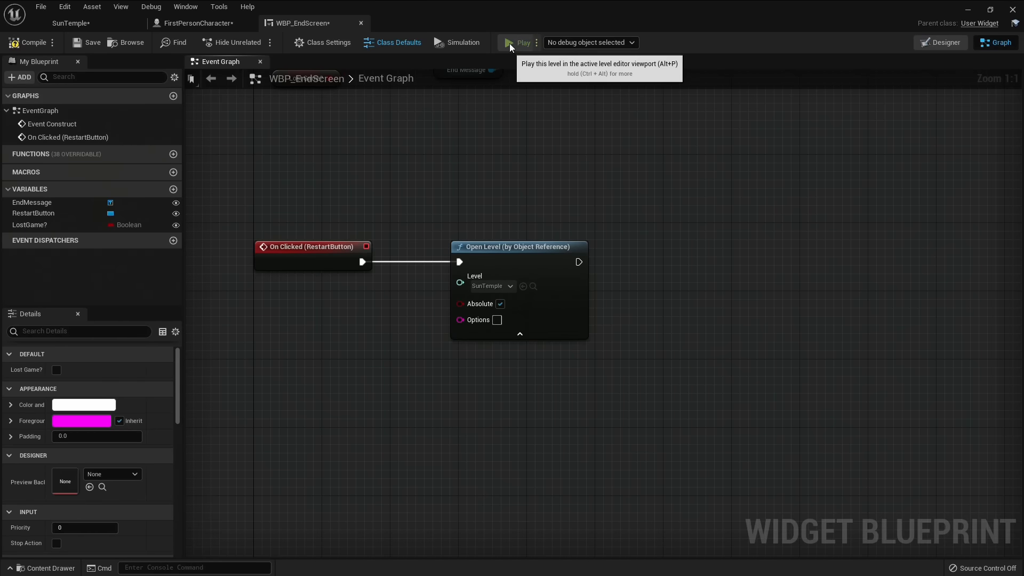
# Play-test the game until the timer runs out and restart it from the end screen.
pyautogui.click(508, 42)
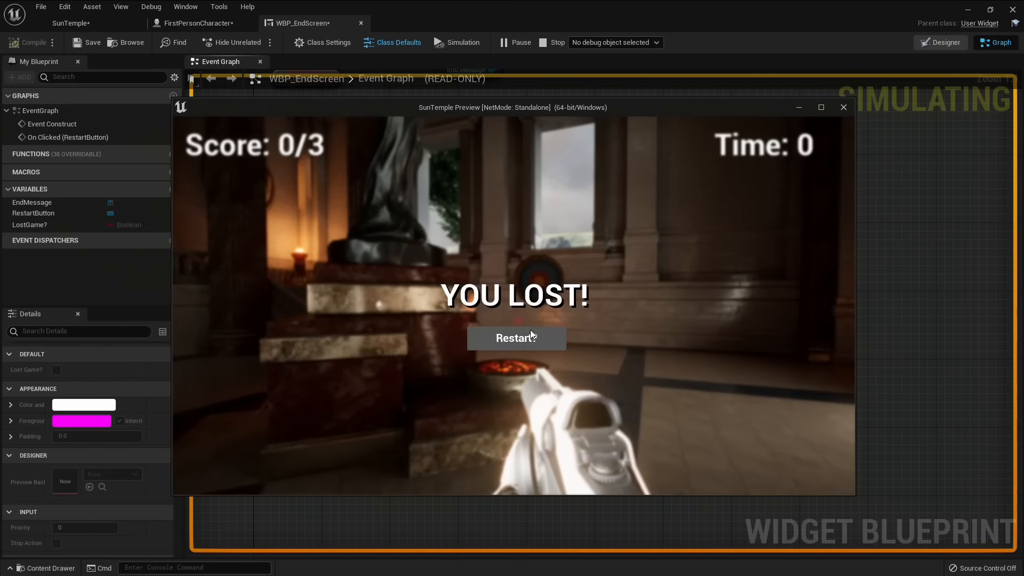
pyautogui.click(516, 338)
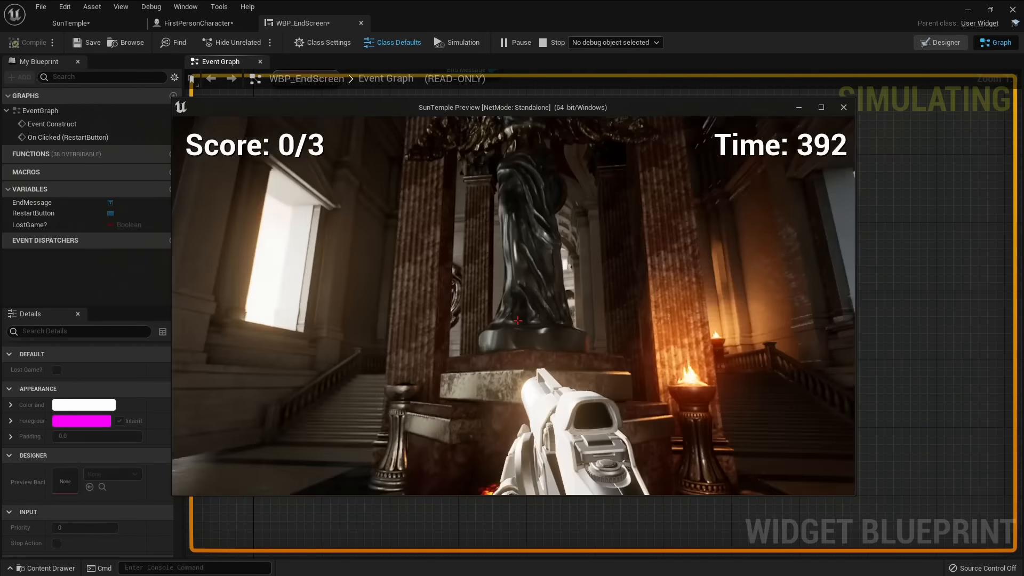
# Shoot past the winged statue at the target behind it in the running game, and stop the session when time runs out.
pyautogui.click(517, 321)
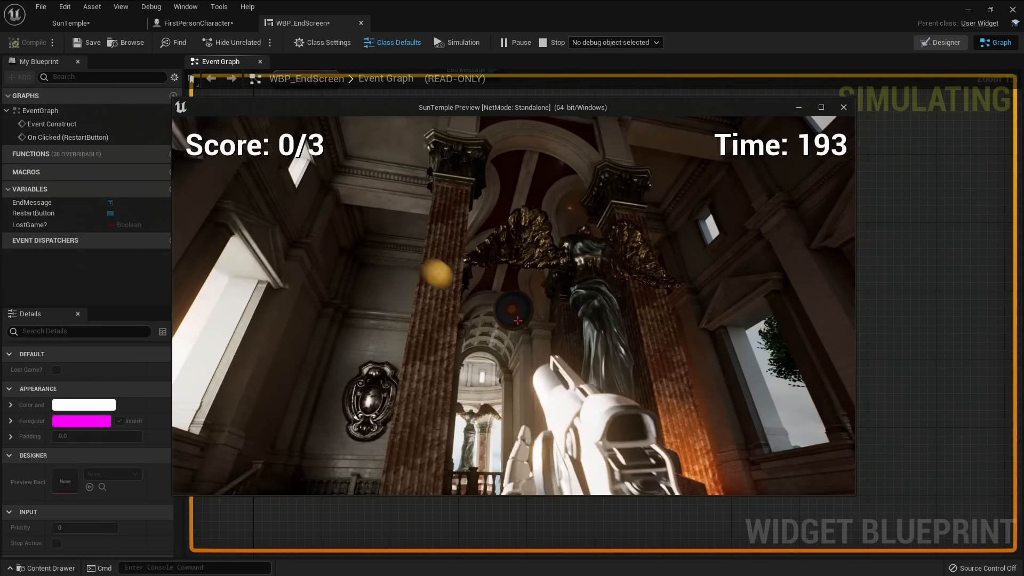
pyautogui.click(517, 320)
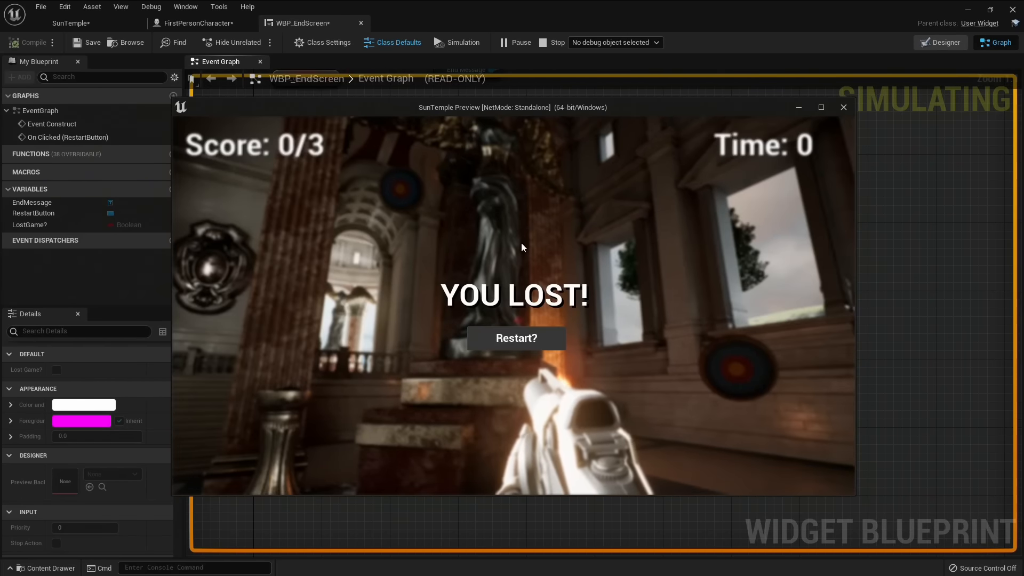
pyautogui.press('Escape')
# Open the selected statue's SM_Statue mesh for editing and set its Collision Complexity to Use Complex Collision As Simple.
pyautogui.click(93, 29)
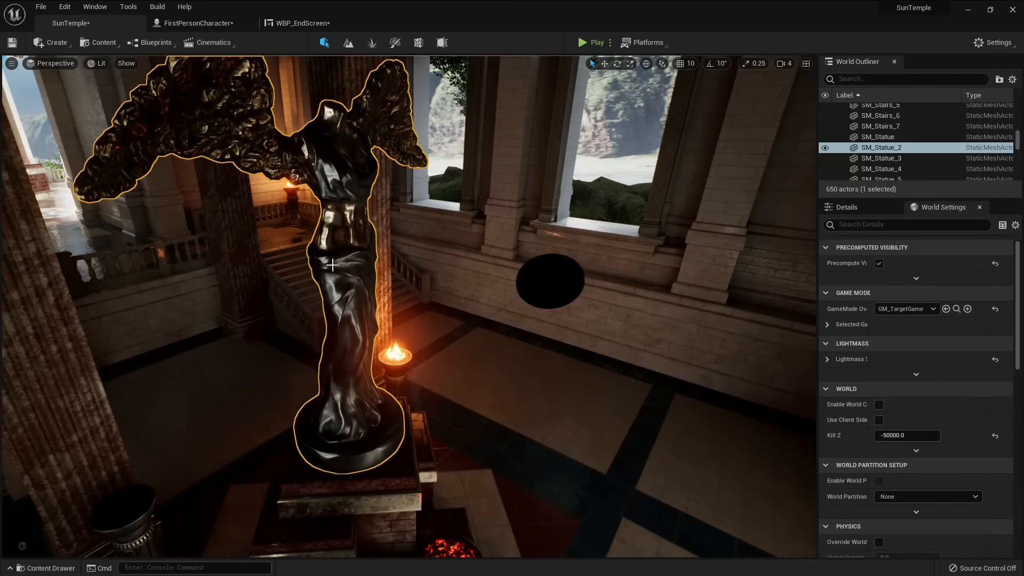
pyautogui.moveTo(447, 293); pyautogui.dragTo(408, 278, button='right')
pyautogui.hotkey('ctrl', 'e')
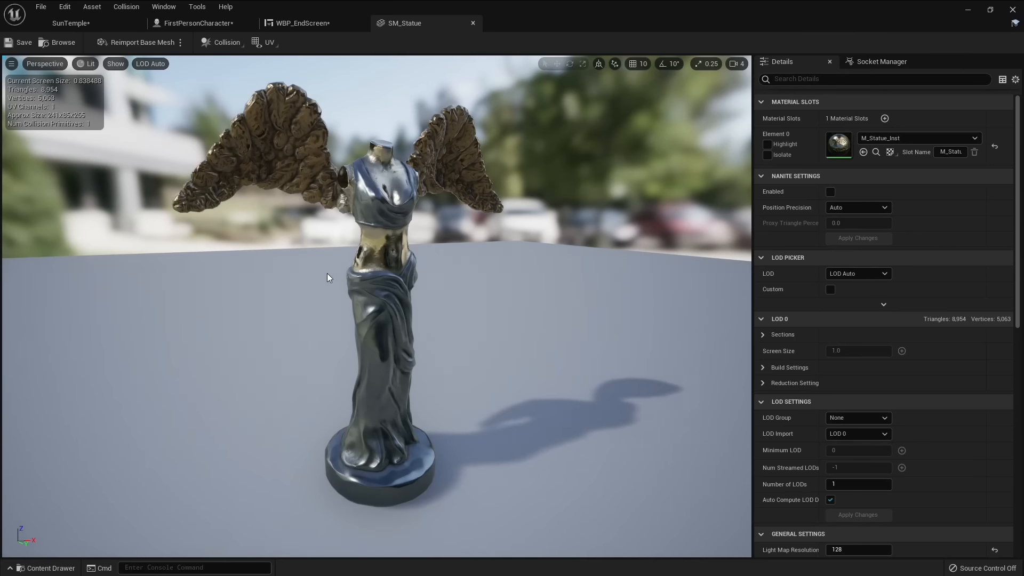
pyautogui.scroll(-10, 830, 282)
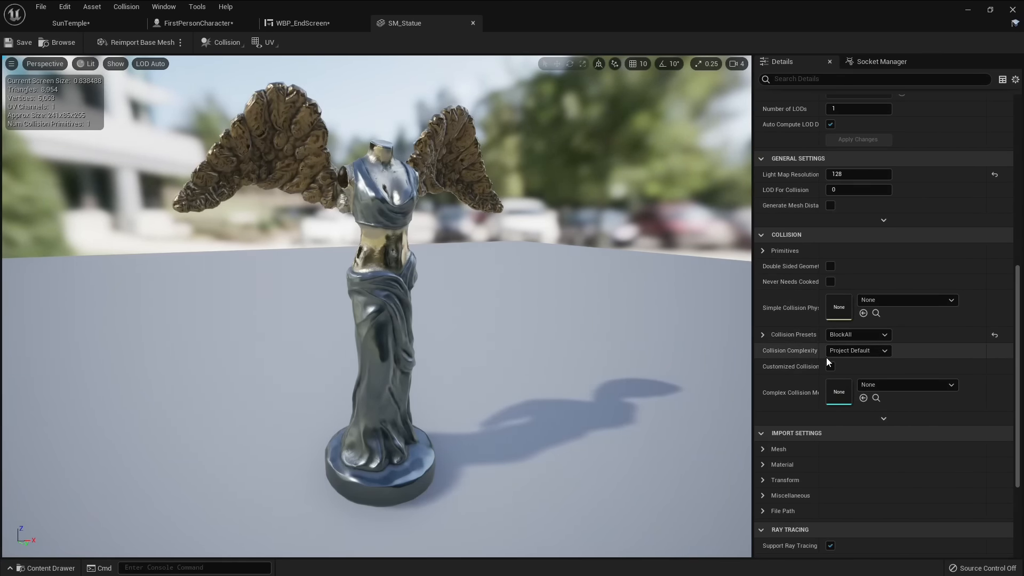
pyautogui.moveTo(824, 358); pyautogui.dragTo(839, 357)
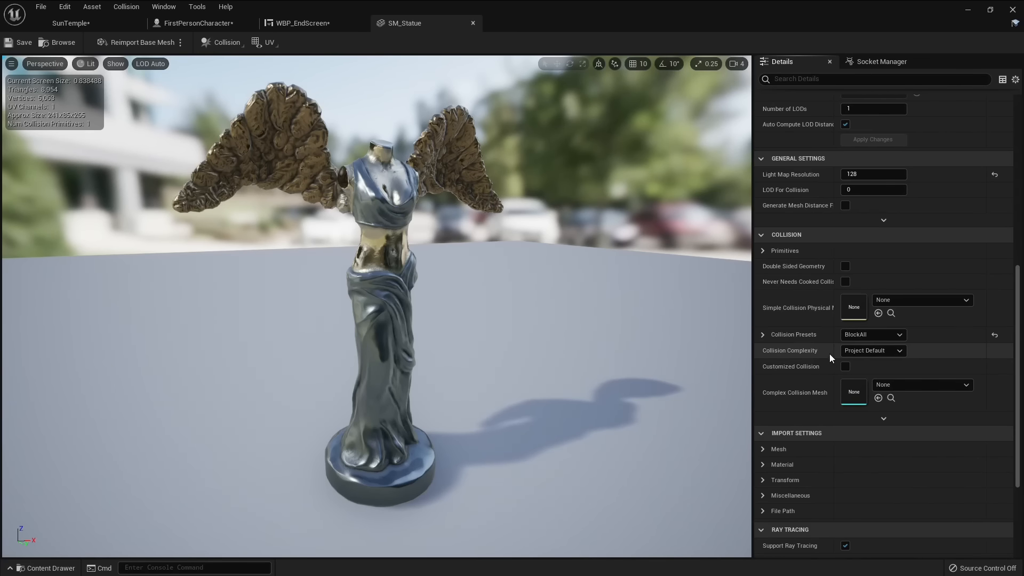
pyautogui.click(863, 352)
pyautogui.click(888, 392)
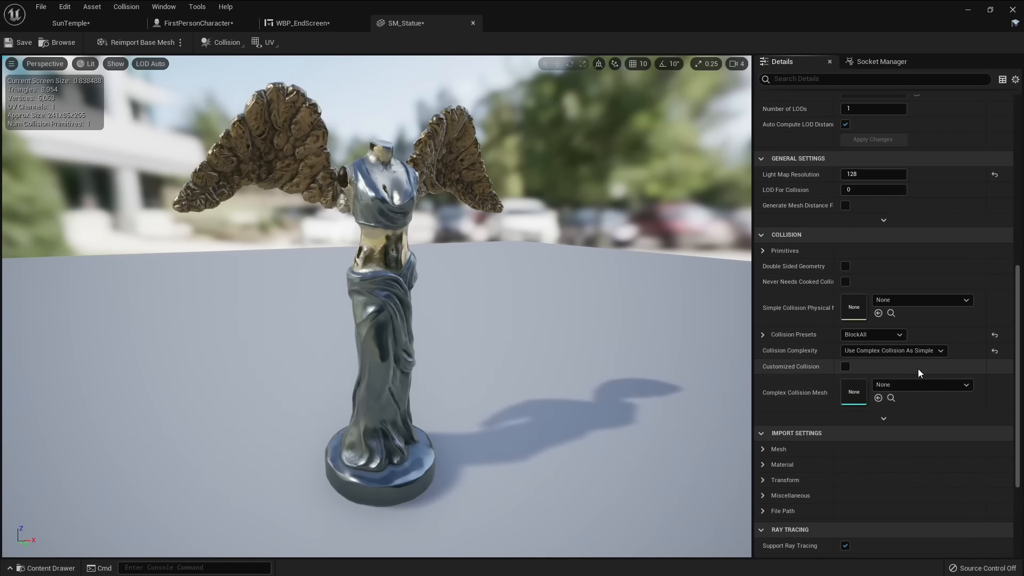
# Play-test the SunTemple level by shooting at targets around the statue until time runs out, and restart from the end screen.
pyautogui.click(79, 24)
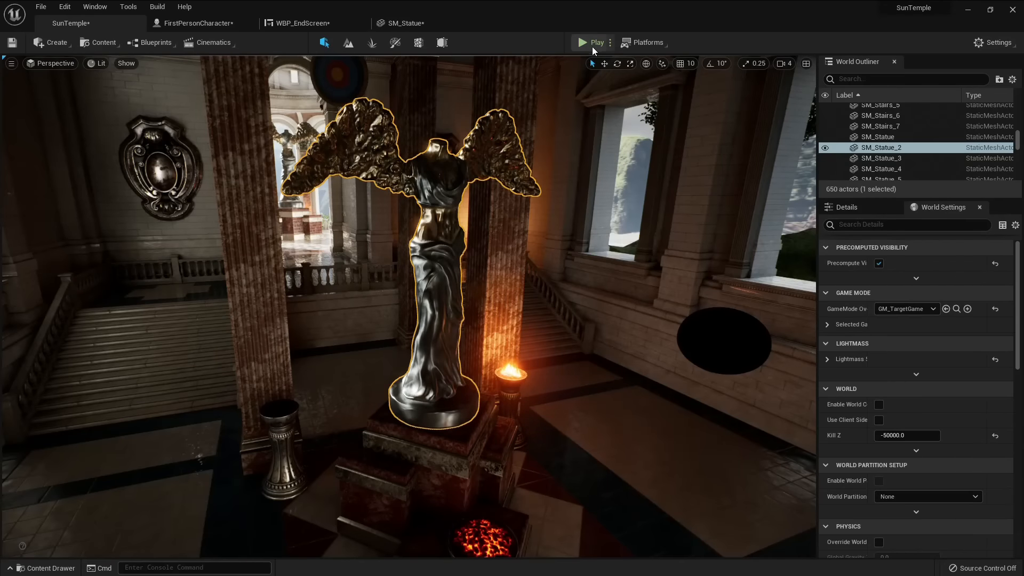
pyautogui.click(593, 47)
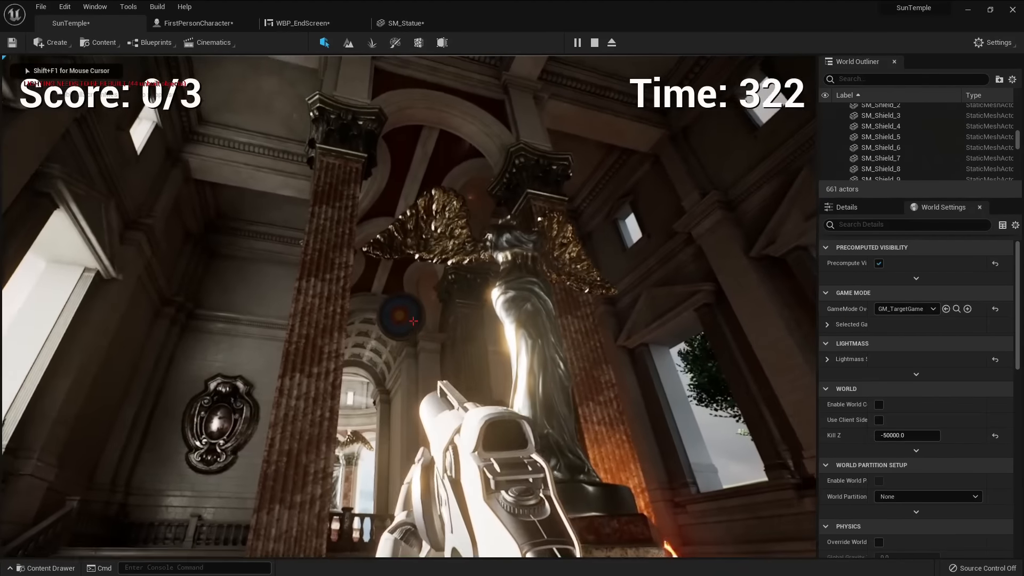
pyautogui.click(413, 321)
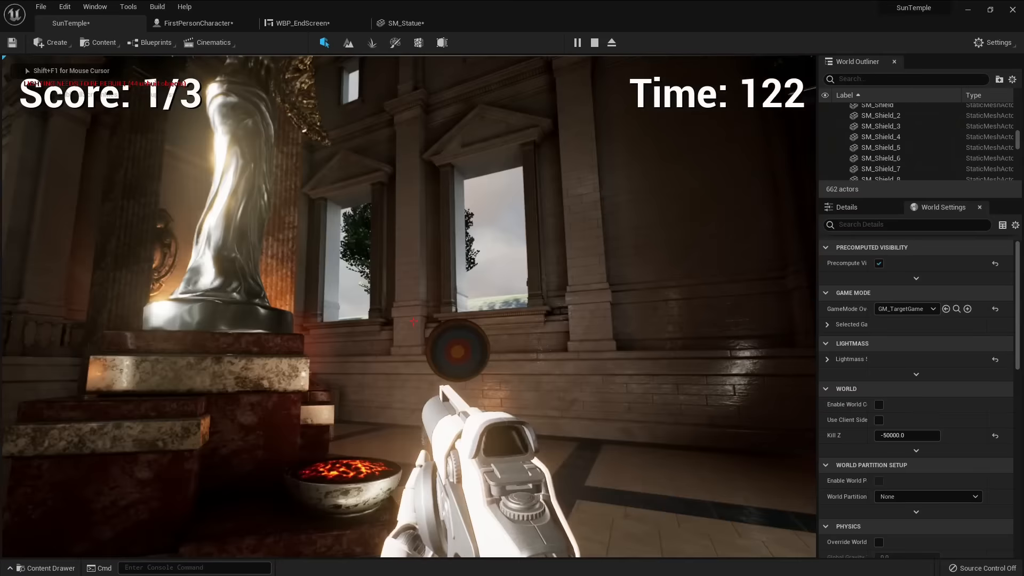
pyautogui.click(414, 321)
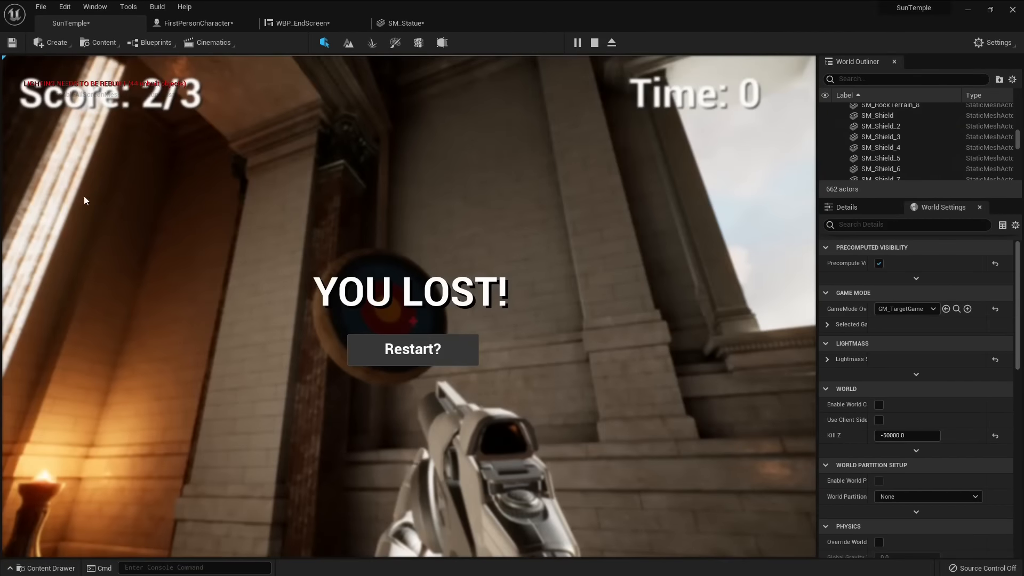
pyautogui.click(393, 341)
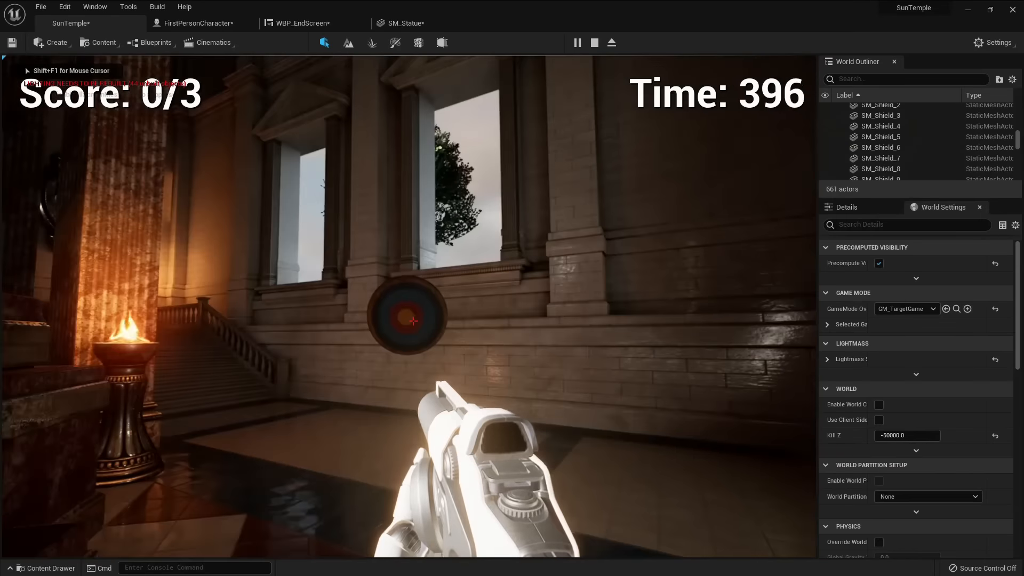
# Shoot all three targets in the restarted game, including the one behind the statue, and stop the session.
pyautogui.click(413, 322)
pyautogui.click(413, 321)
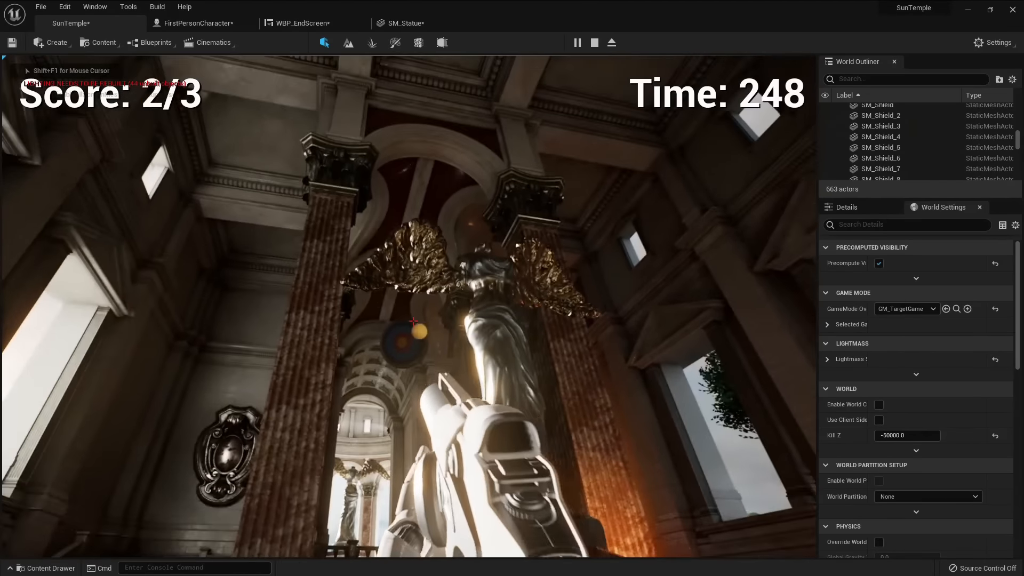
pyautogui.click(413, 321)
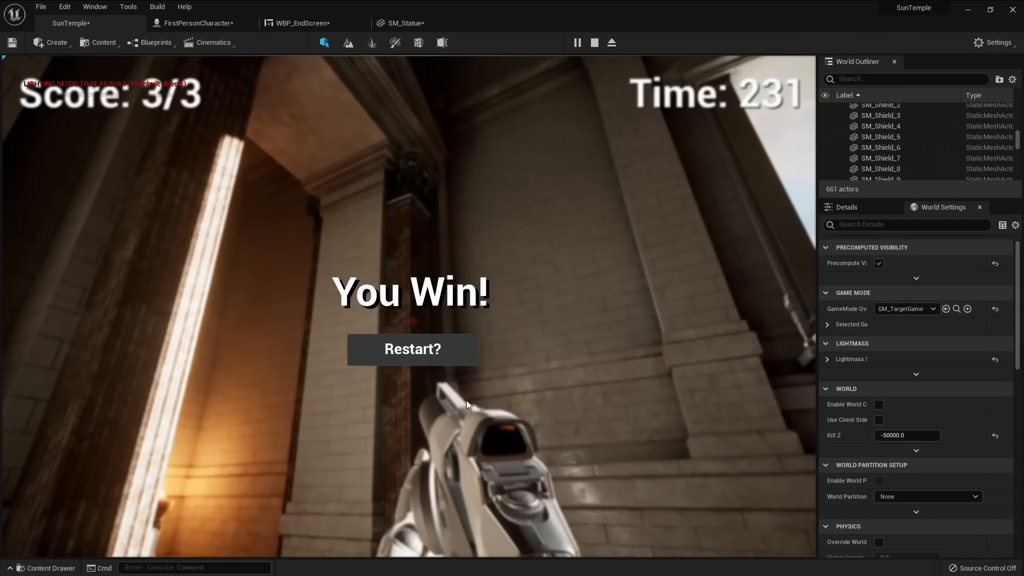
pyautogui.press('Escape')
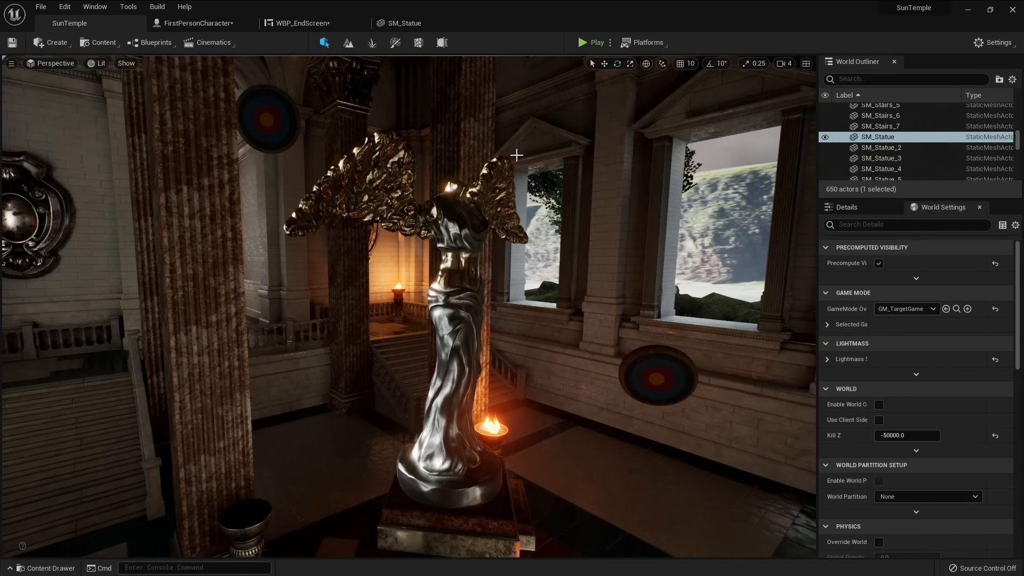
# Switch the level viewport to the Player Collision view mode and examine the collision shape around the statue.
pyautogui.click(92, 64)
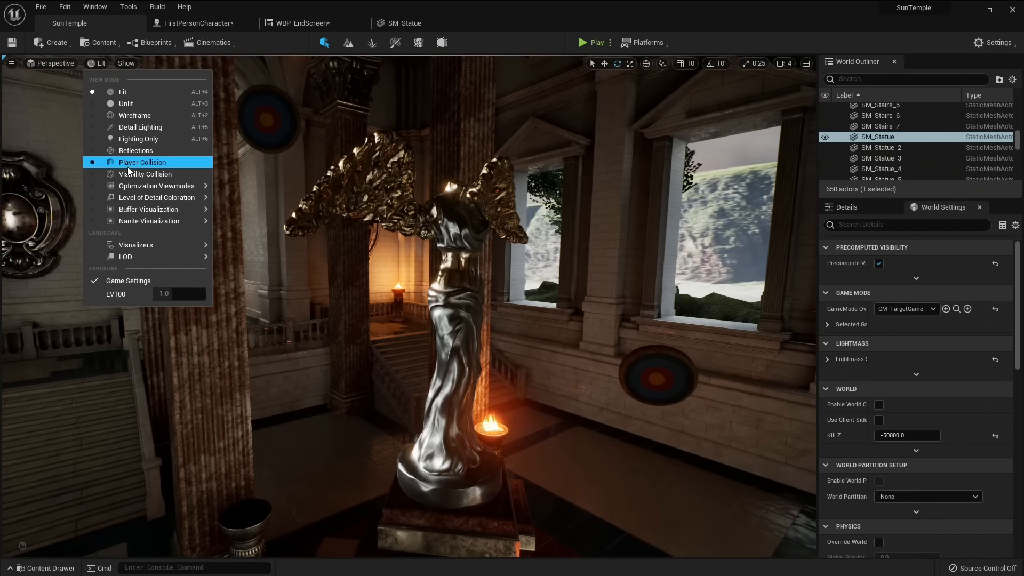
pyautogui.click(146, 161)
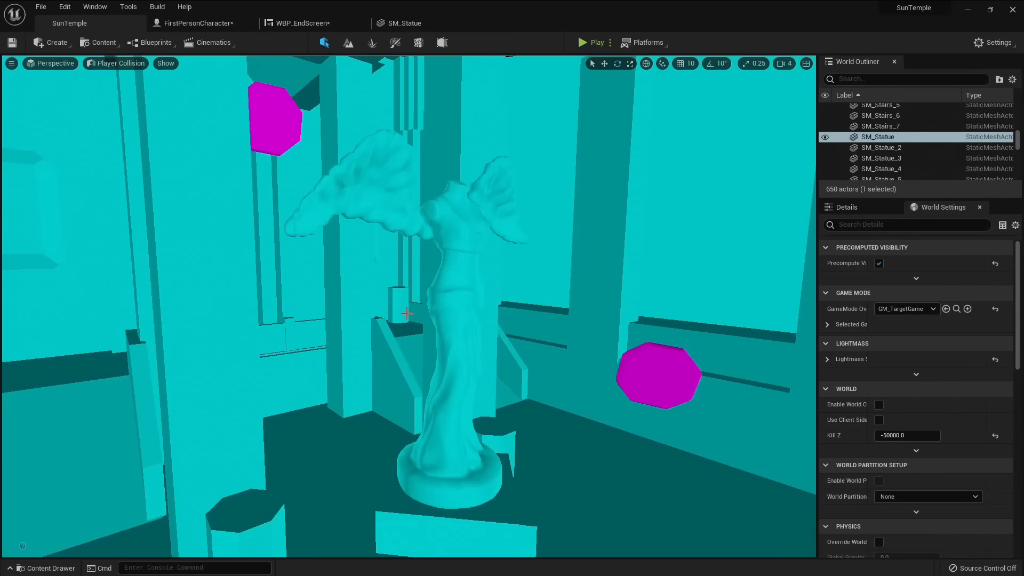
pyautogui.moveTo(407, 313); pyautogui.dragTo(352, 313, button='right')
pyautogui.press('w')
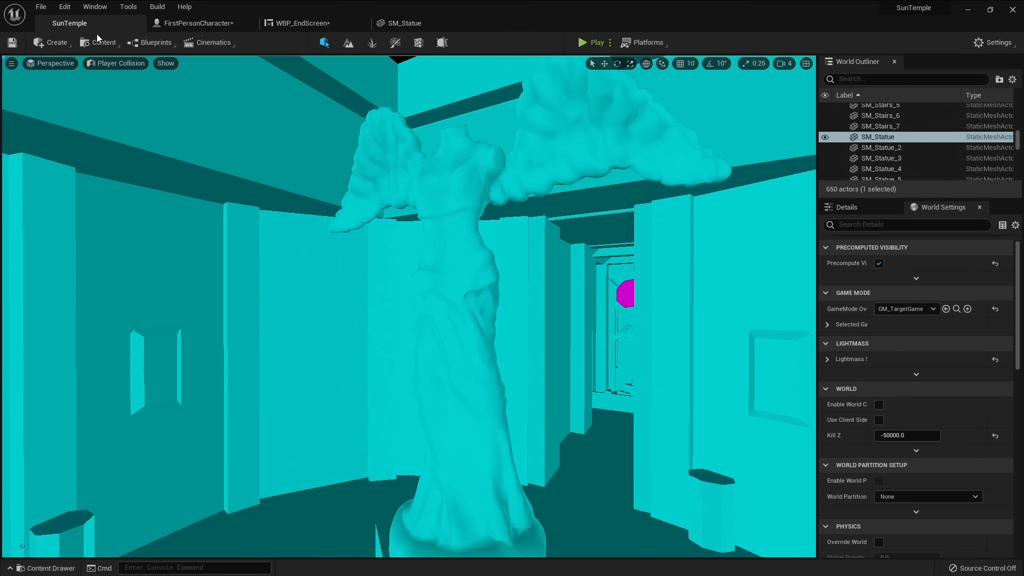
pyautogui.click(116, 64)
pyautogui.moveTo(492, 221); pyautogui.dragTo(540, 219, button='right')
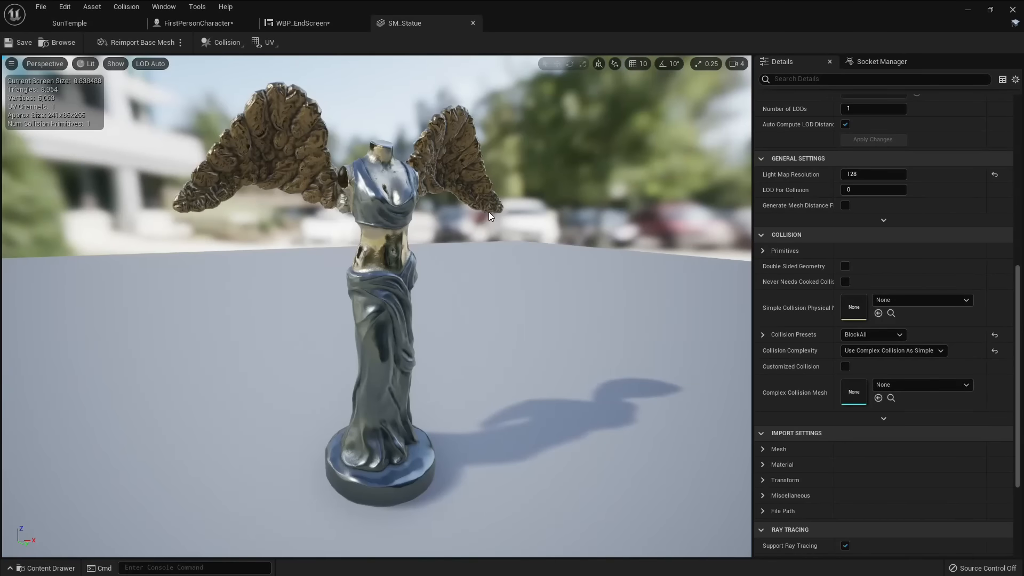
# Reset SM_Statue's Collision Complexity to Project Default and inspect the statue's simplified collision shape in the SunTemple level.
pyautogui.click(995, 352)
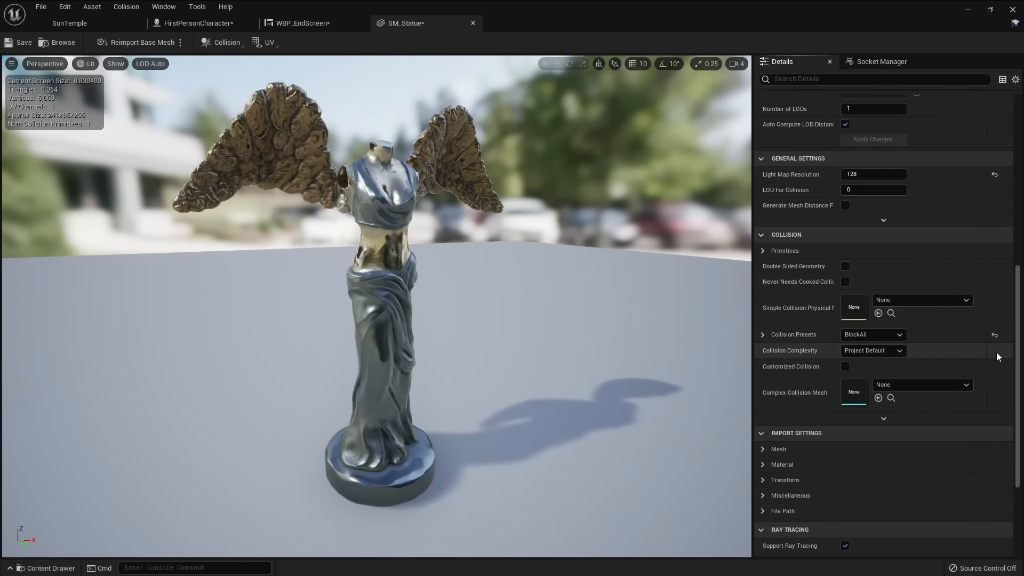
pyautogui.click(80, 29)
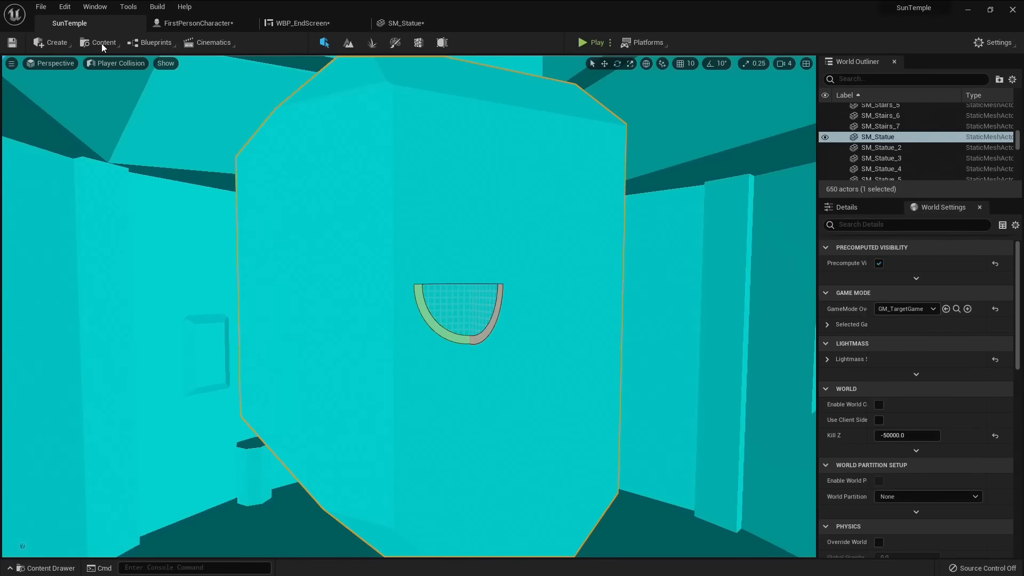
pyautogui.moveTo(356, 178); pyautogui.dragTo(471, 224, button='right')
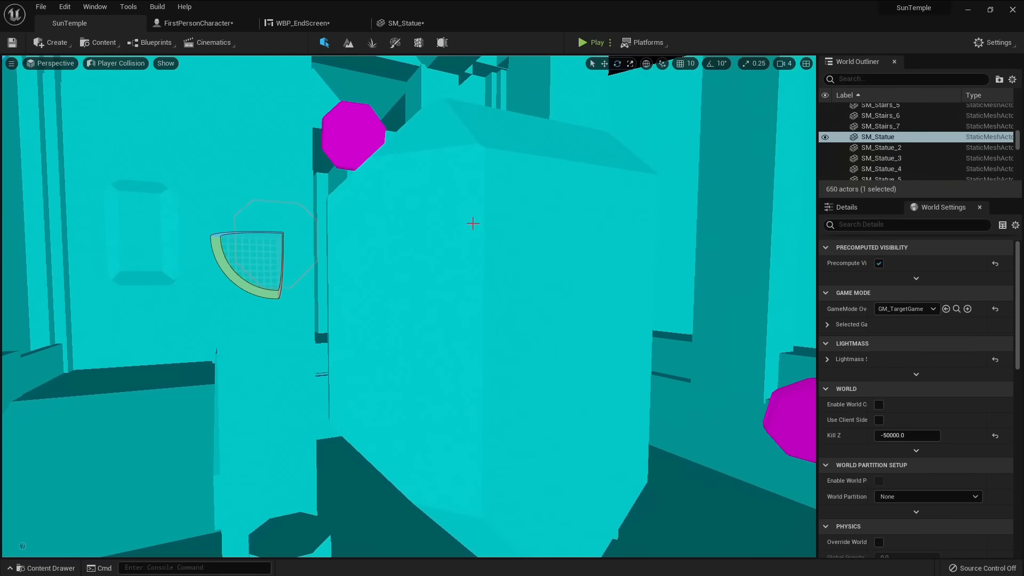
# Set SM_Statue's Collision Complexity back to Use Complex Collision As Simple.
pyautogui.click(407, 23)
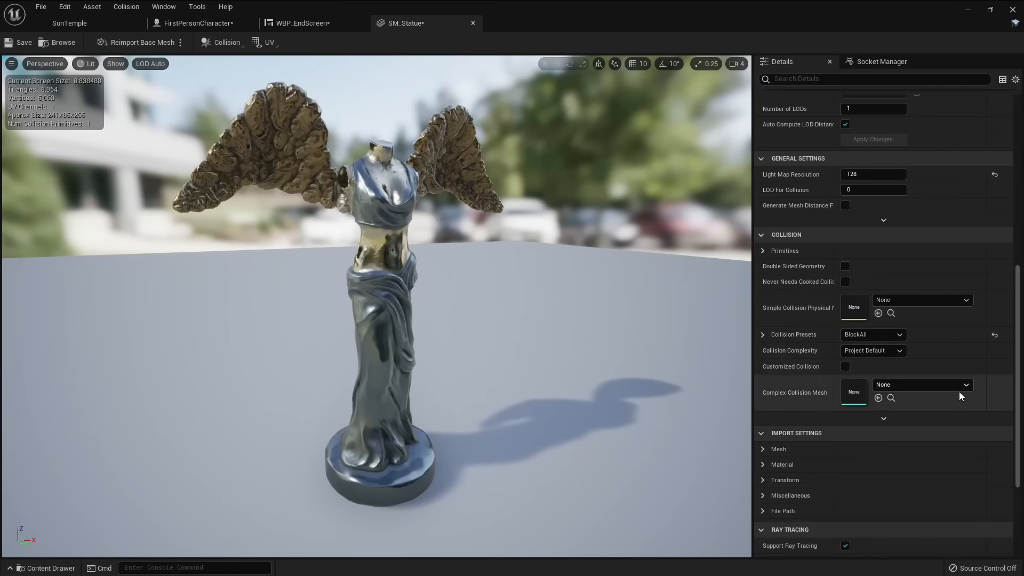
pyautogui.click(881, 335)
pyautogui.click(881, 335)
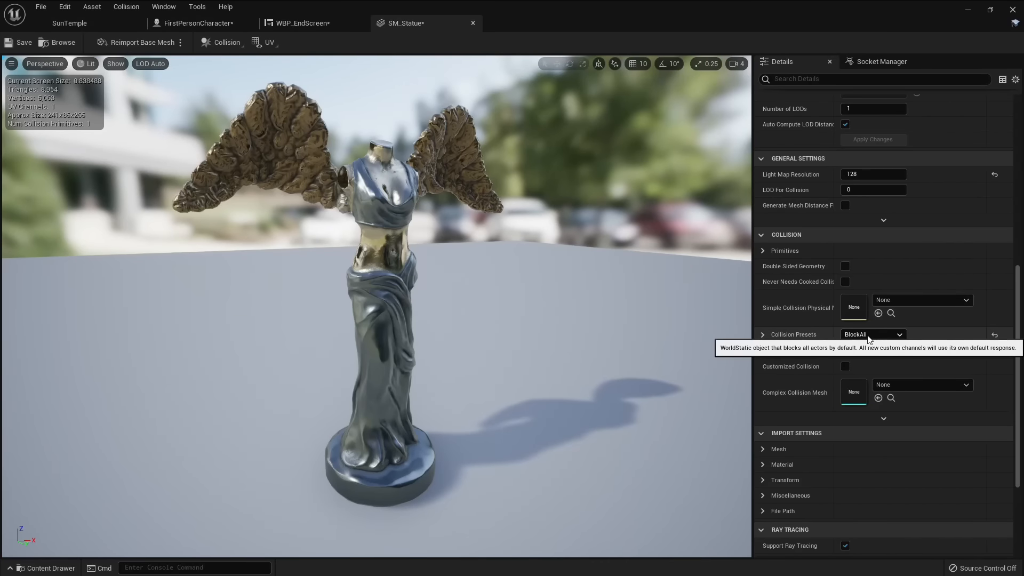
pyautogui.click(874, 350)
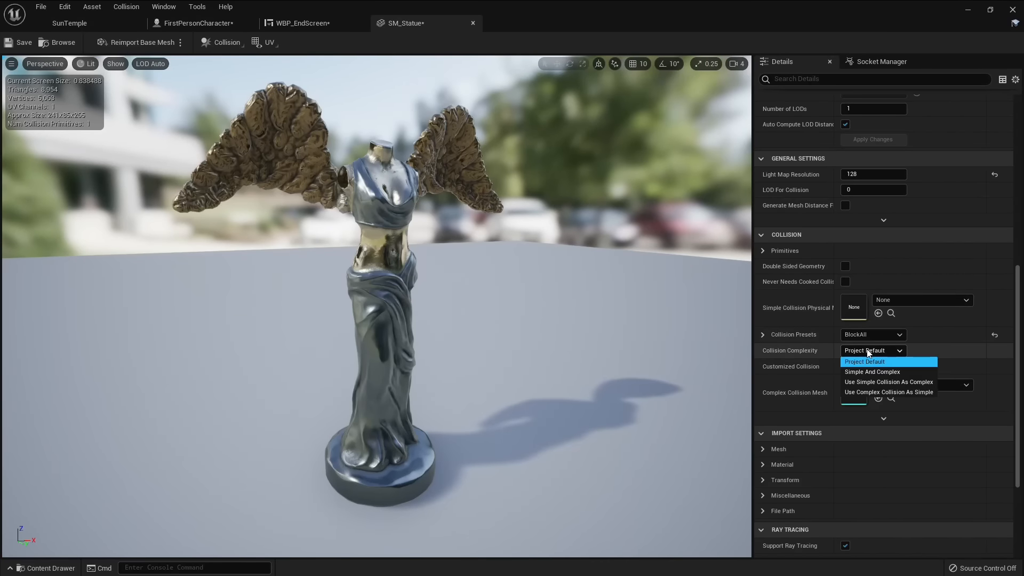
pyautogui.click(864, 393)
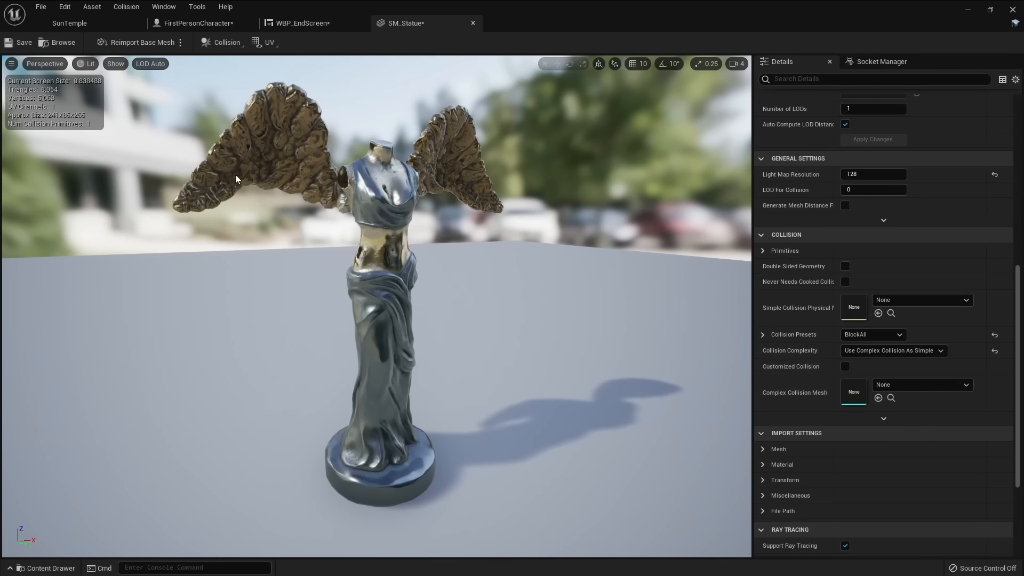
# Check the statue's detailed collision shape in the SunTemple level, and return the viewport to the Lit view mode.
pyautogui.click(98, 23)
pyautogui.moveTo(524, 245); pyautogui.dragTo(523, 245, button='right')
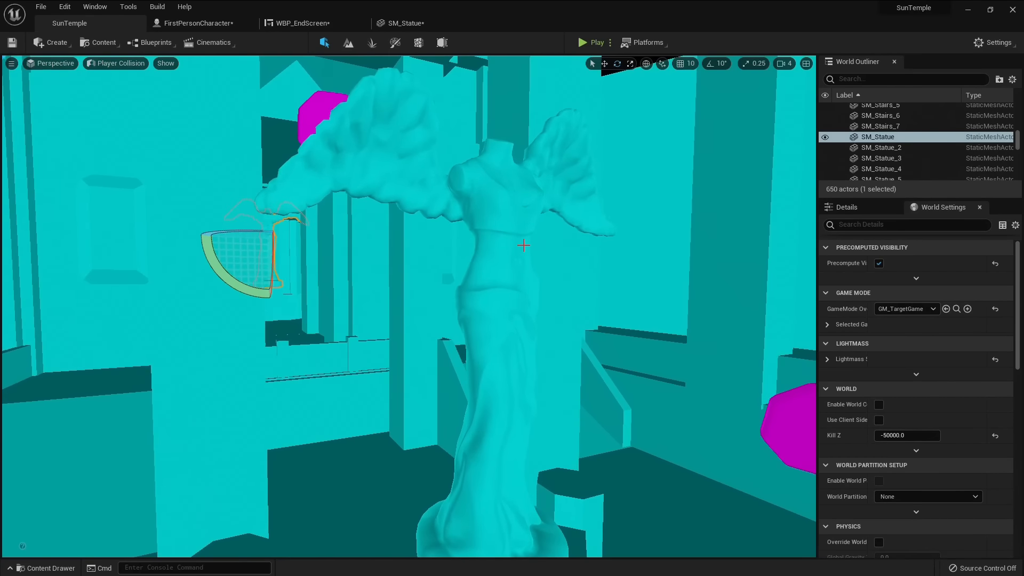
pyautogui.click(523, 245)
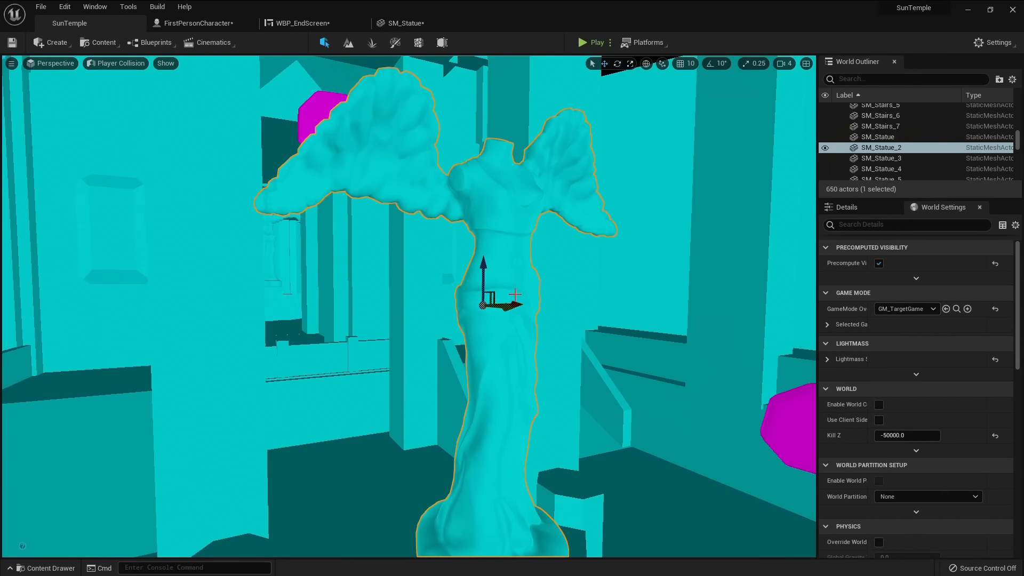
pyautogui.click(115, 63)
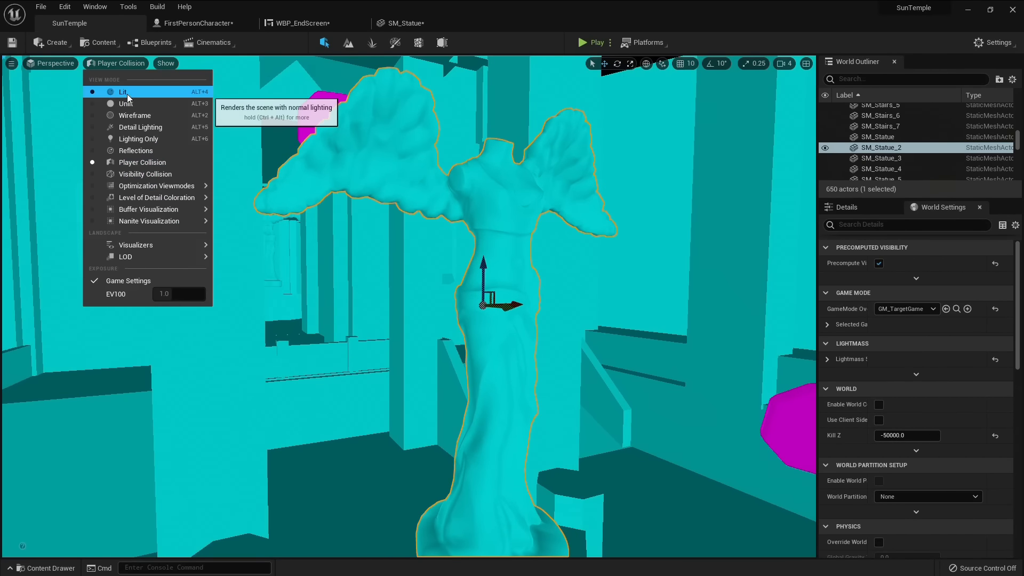
pyautogui.click(123, 92)
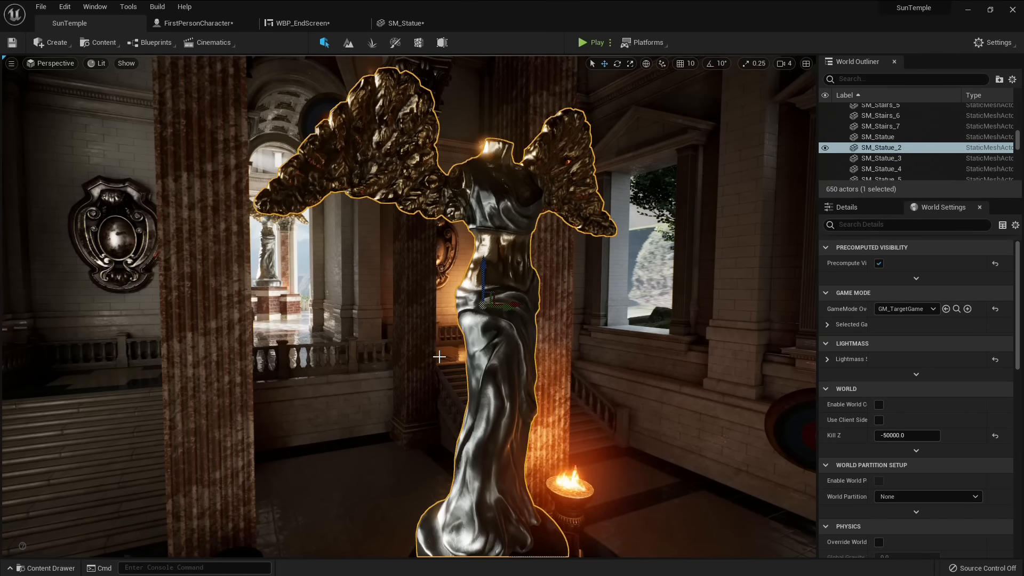
# Try moving the SM_Pillar column beside the staircase to examine how its lighting responds, and undo the move.
pyautogui.moveTo(439, 357); pyautogui.dragTo(399, 365, button='right')
pyautogui.press('f')
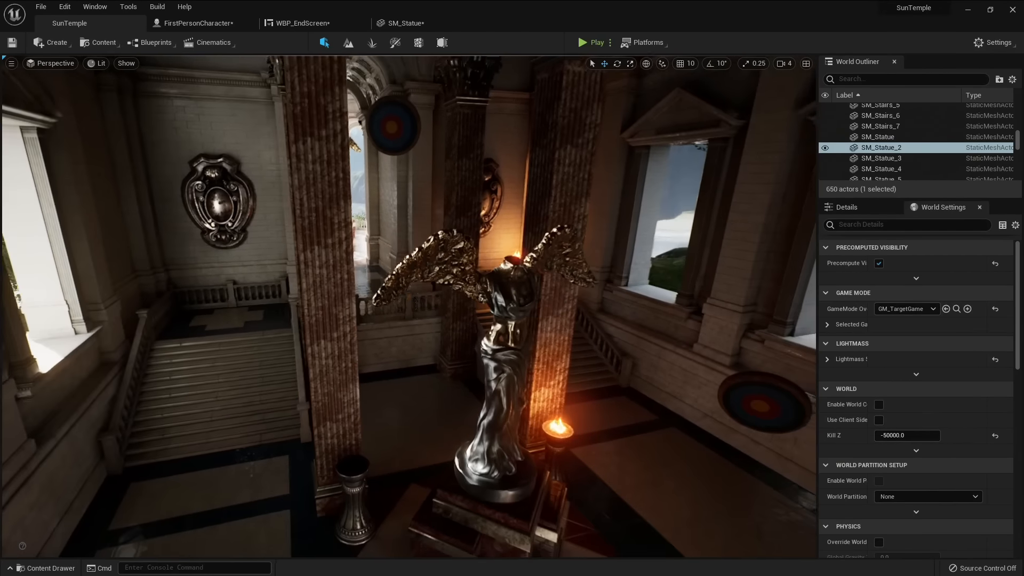
pyautogui.moveTo(512, 302); pyautogui.dragTo(457, 302, button='right')
pyautogui.click(460, 302)
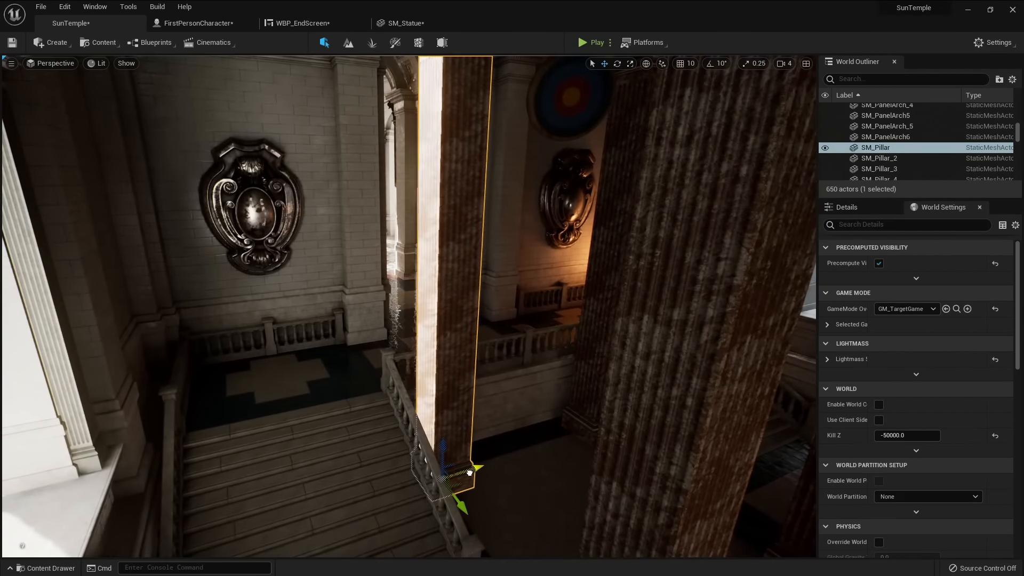
pyautogui.moveTo(427, 242); pyautogui.dragTo(410, 239, button='right')
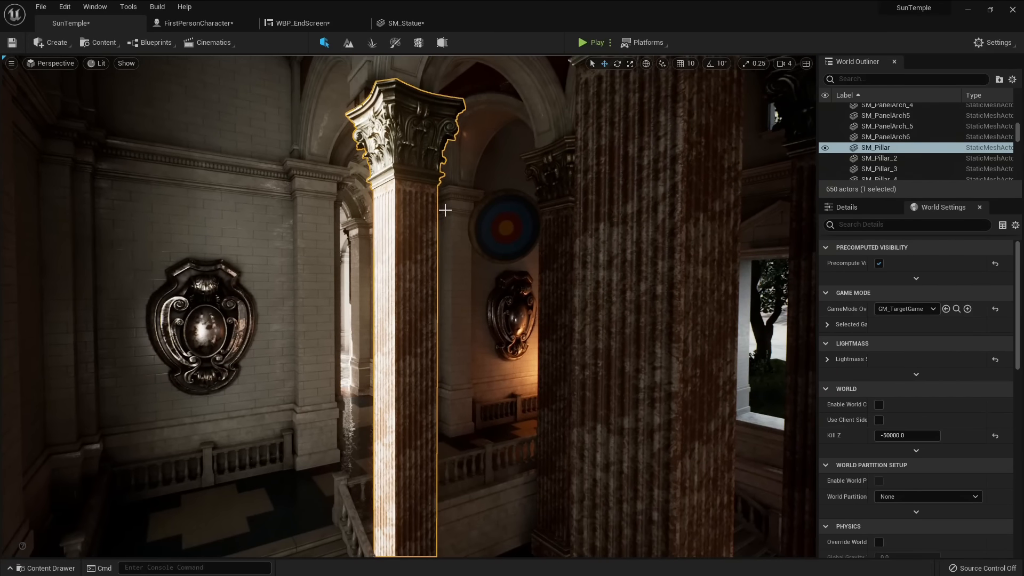
pyautogui.moveTo(436, 207); pyautogui.dragTo(242, 183, button='right')
pyautogui.hotkey('ctrl', 'z')
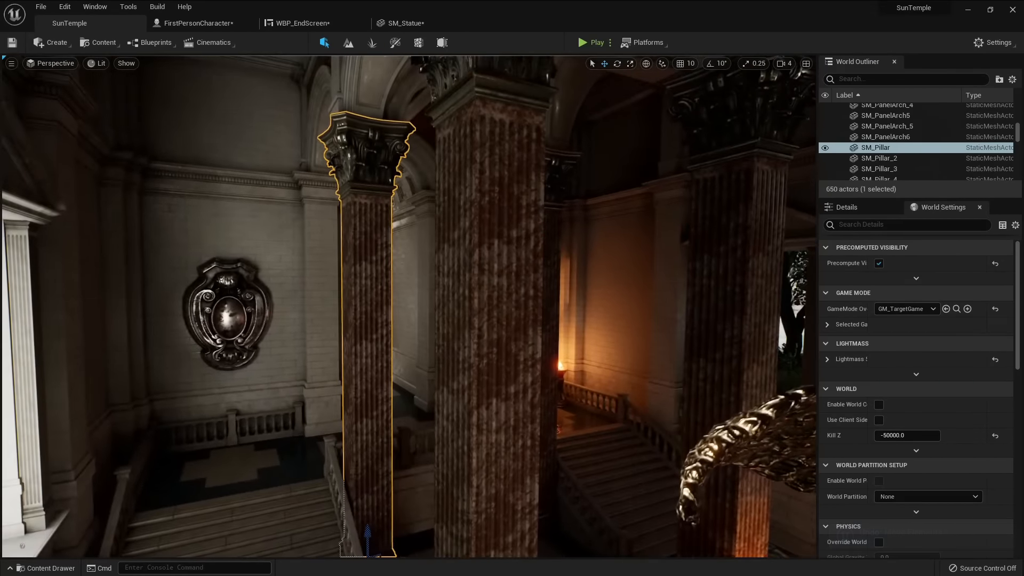
pyautogui.moveTo(408, 216)
pyautogui.mouseDown(button='right')
pyautogui.moveTo(390, 201)
pyautogui.moveTo(411, 197)
pyautogui.mouseUp(button='right')
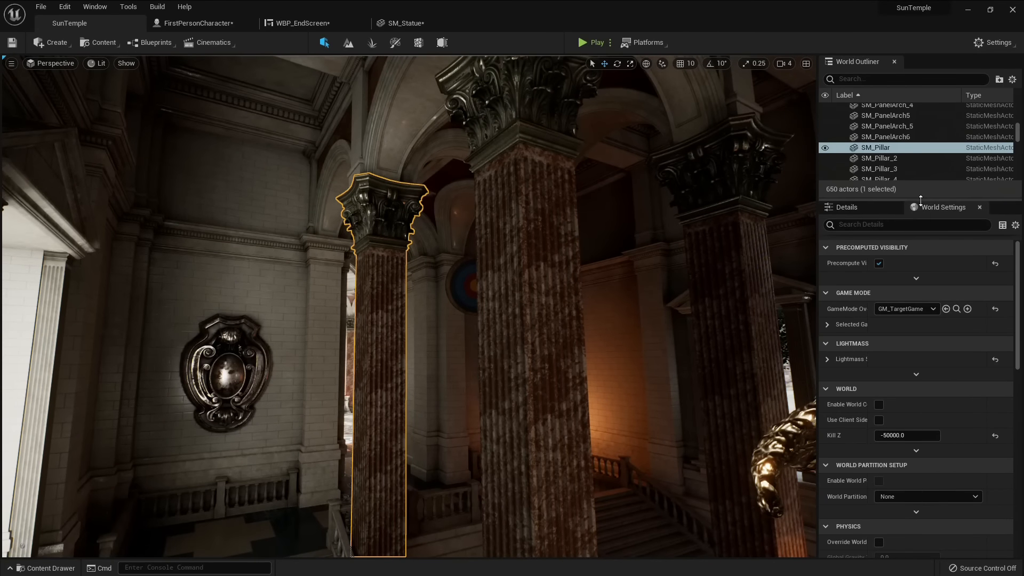
# Enable Force No Precomputed Lighting in the SunTemple level's advanced Lightmass world settings and acknowledge the notice.
pyautogui.moveTo(871, 359); pyautogui.dragTo(910, 360)
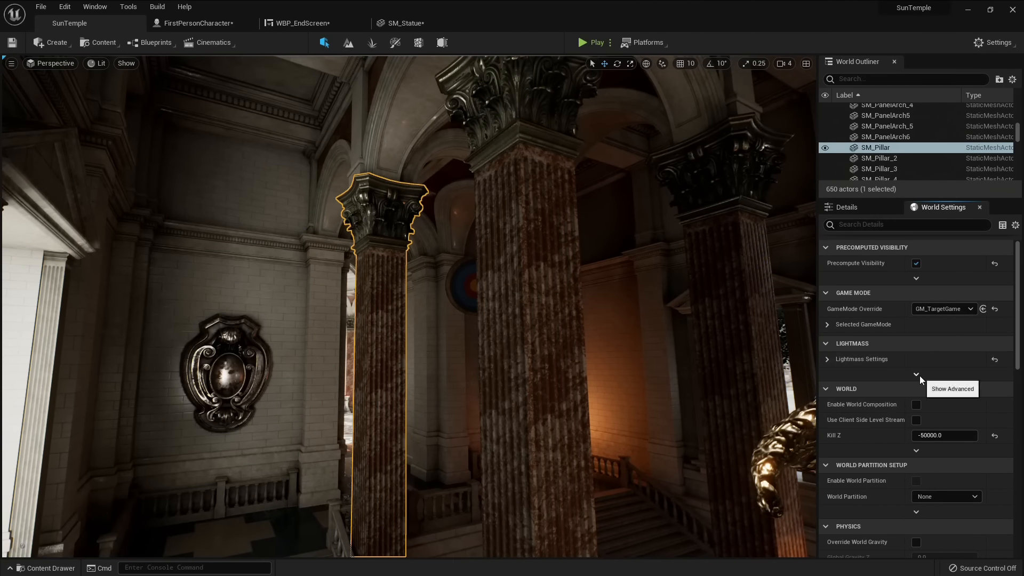
pyautogui.click(917, 375)
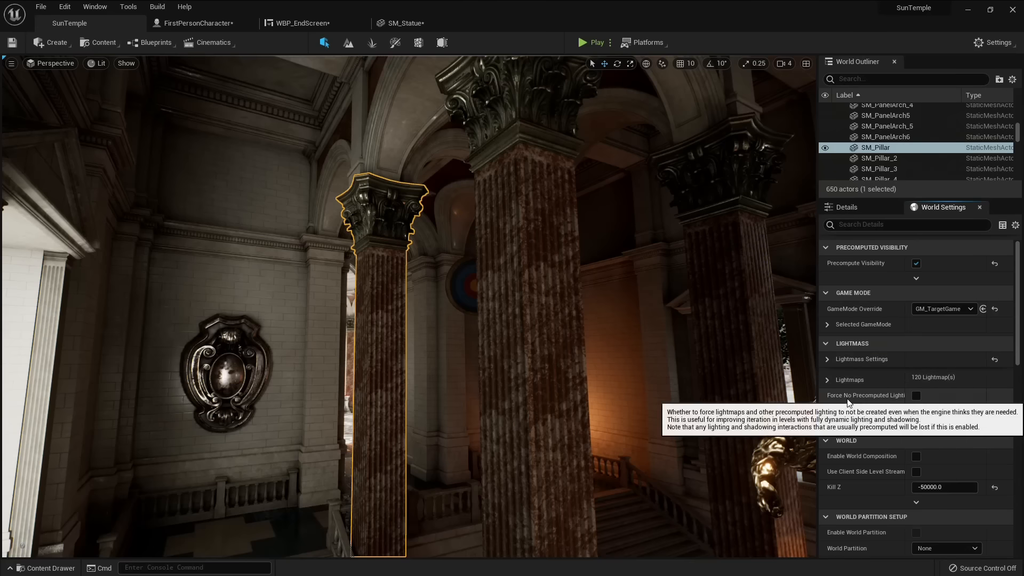
pyautogui.click(916, 396)
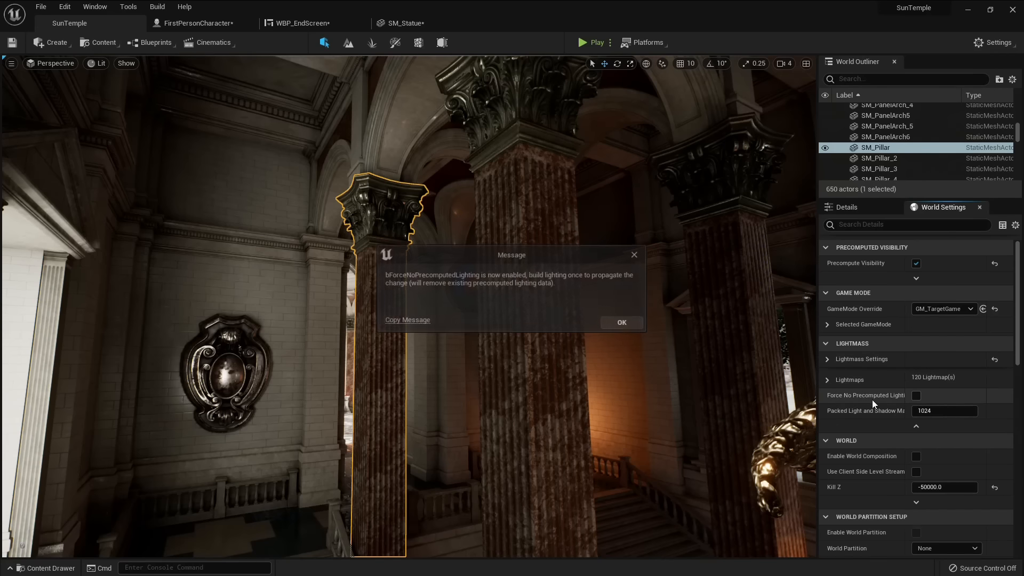
pyautogui.click(633, 324)
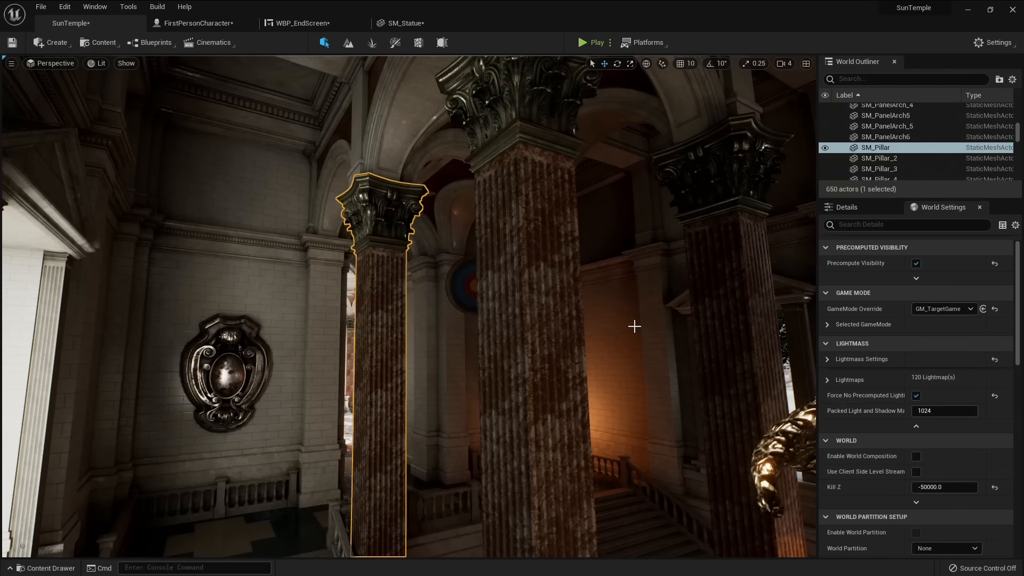
# Build the SunTemple level to remove its precomputed lighting, close the Message Log, and inspect the hall's lighting.
pyautogui.click(158, 6)
pyautogui.click(186, 35)
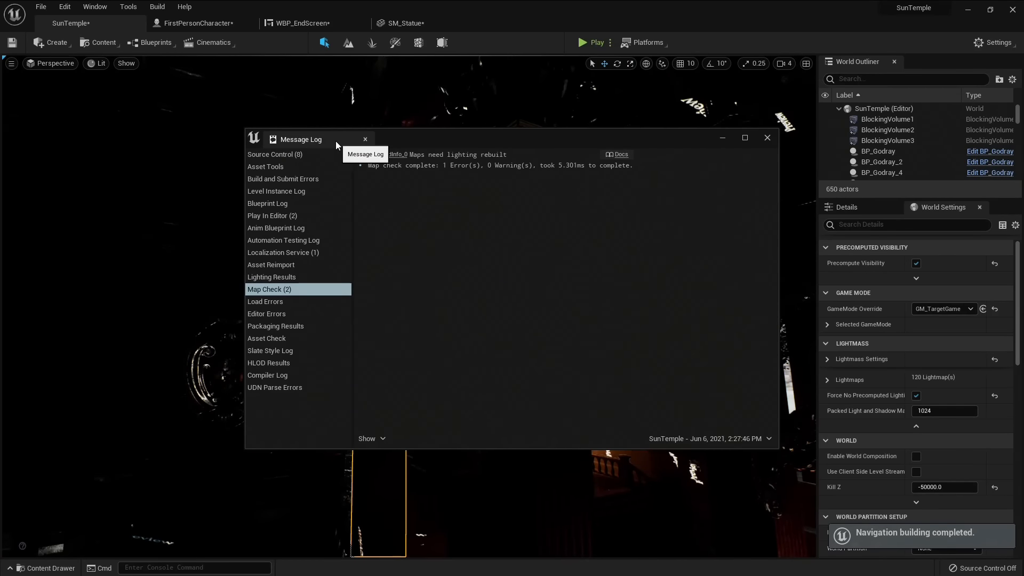
pyautogui.middleClick(335, 145)
pyautogui.moveTo(335, 146); pyautogui.dragTo(784, 184, button='right')
pyautogui.press('w')
pyautogui.moveTo(318, 263); pyautogui.dragTo(319, 264, button='right')
# Set the mobility of all point lights, from PointLight to PointLight20, to Movable.
pyautogui.moveTo(817, 224); pyautogui.dragTo(760, 224)
pyautogui.moveTo(864, 199); pyautogui.dragTo(864, 407)
pyautogui.scroll(-14, 841, 174)
pyautogui.click(842, 173)
pyautogui.scroll(-8, 843, 176)
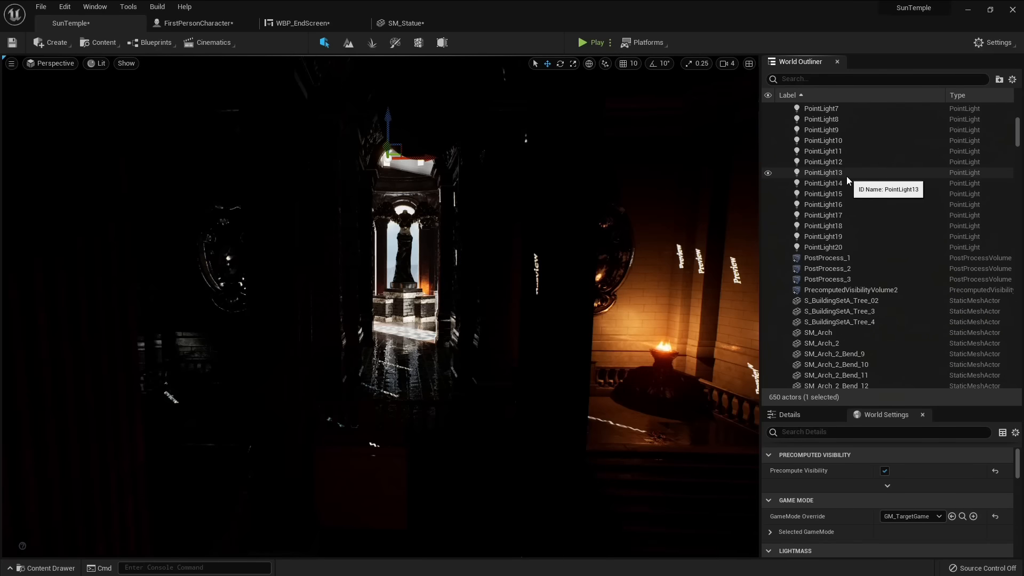
pyautogui.keyDown('shift'); pyautogui.click(831, 248); pyautogui.keyUp('shift')
pyautogui.scroll(4, 841, 235)
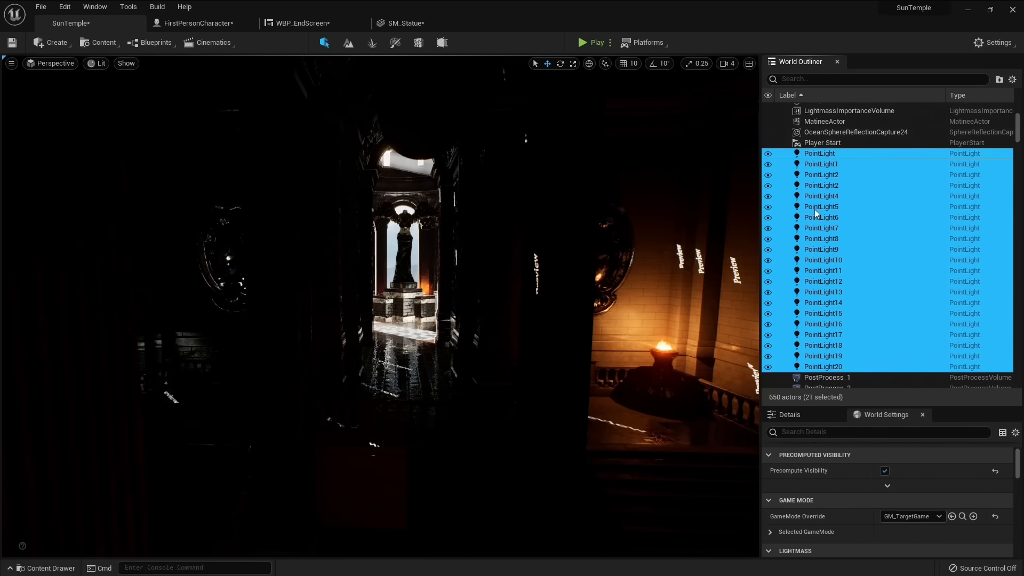
pyautogui.click(790, 415)
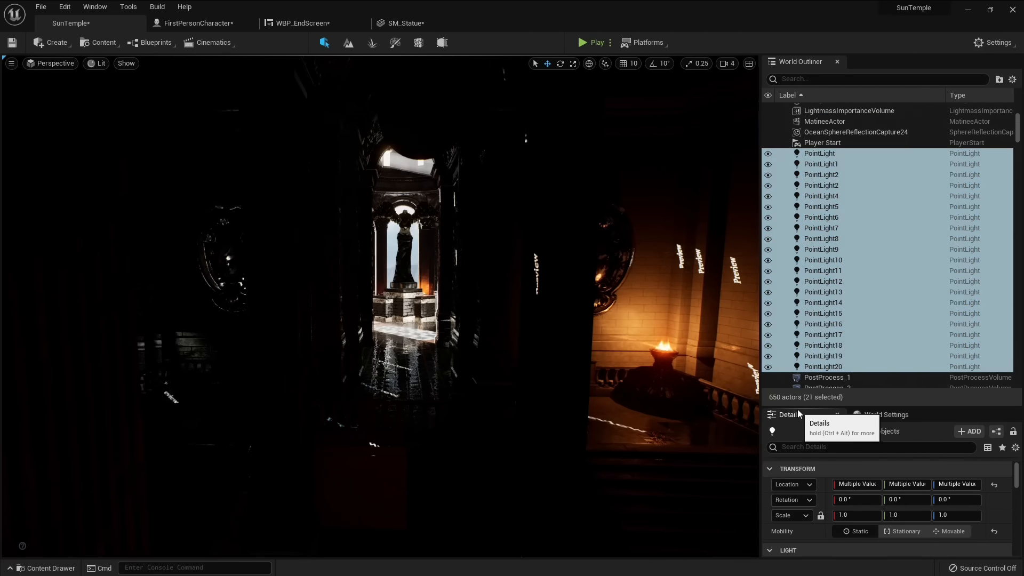
pyautogui.moveTo(790, 405); pyautogui.dragTo(806, 334)
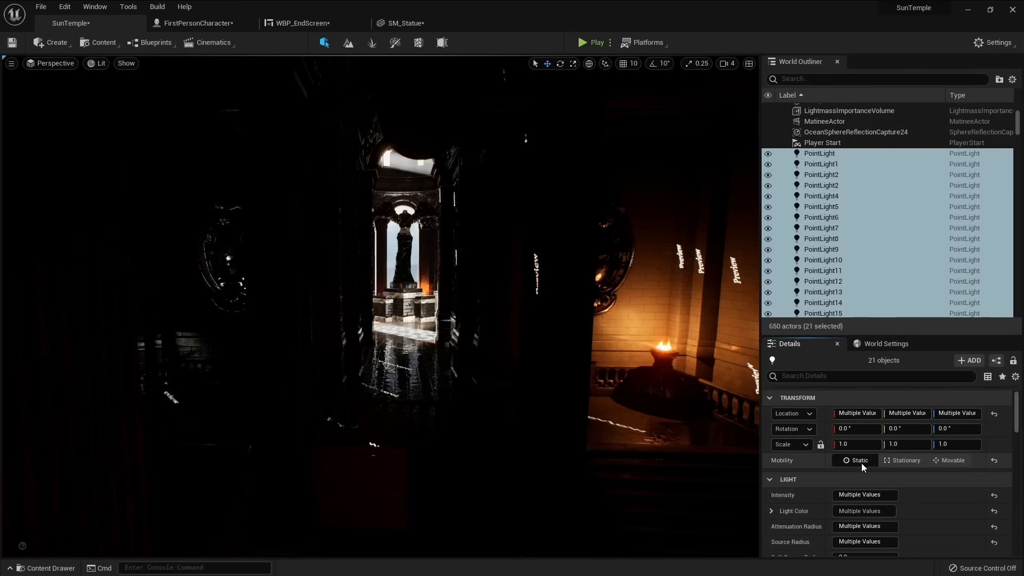
pyautogui.click(949, 461)
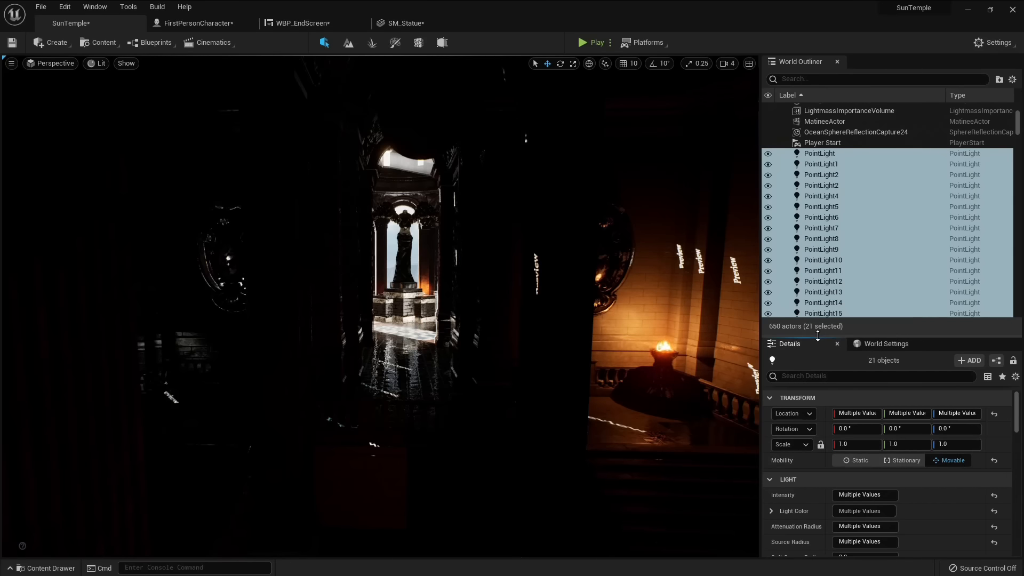
# Set the mobility of the spotlights WindowSkY_SpotLight_5 through WindowSkY_SpotLight_9 to Movable.
pyautogui.moveTo(809, 336); pyautogui.dragTo(809, 347)
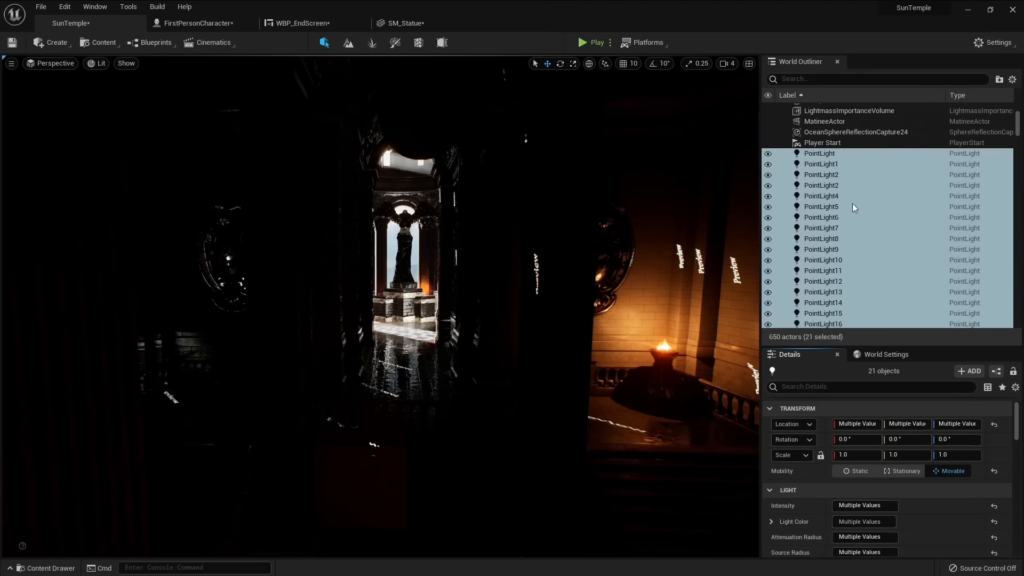
pyautogui.scroll(-8, 827, 202)
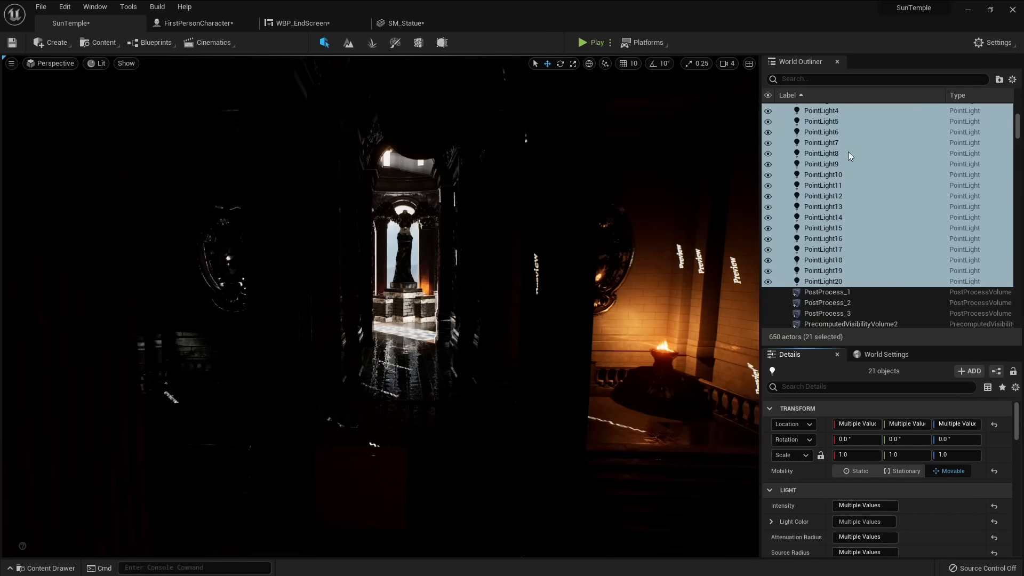
pyautogui.scroll(-15, 833, 149)
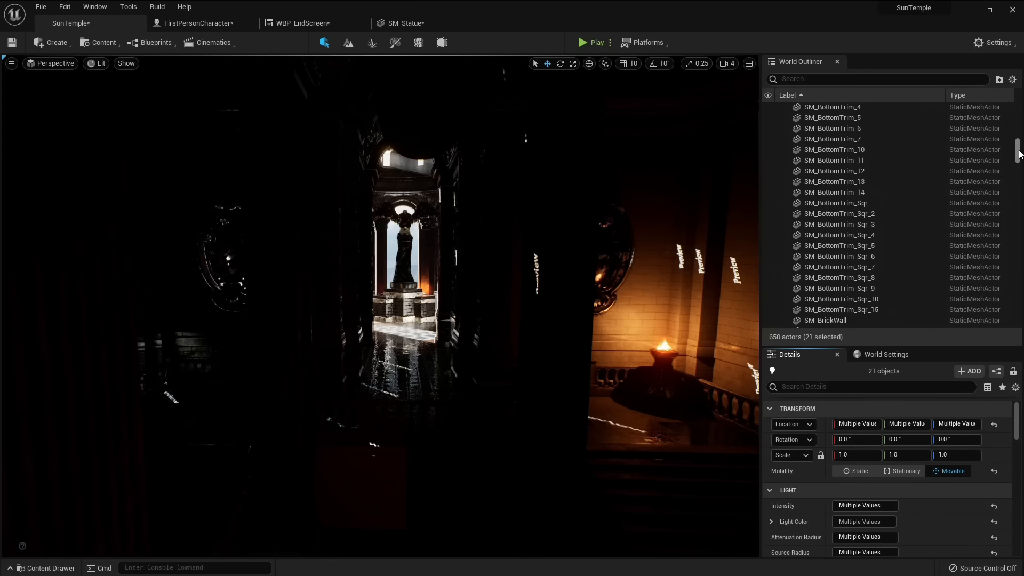
pyautogui.moveTo(1017, 151); pyautogui.dragTo(993, 325)
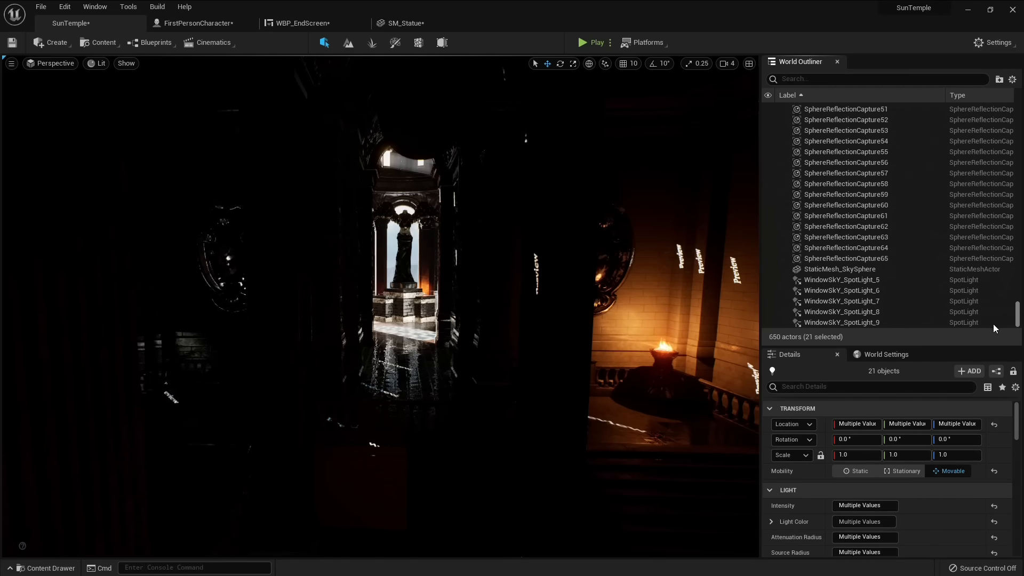
pyautogui.click(871, 282)
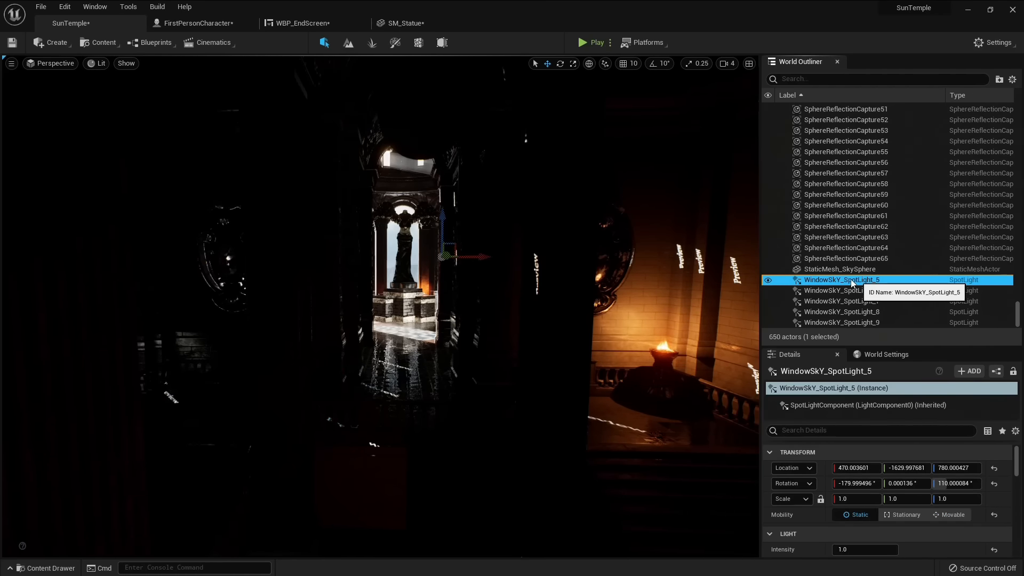
pyautogui.keyDown('shift'); pyautogui.click(865, 323); pyautogui.keyUp('shift')
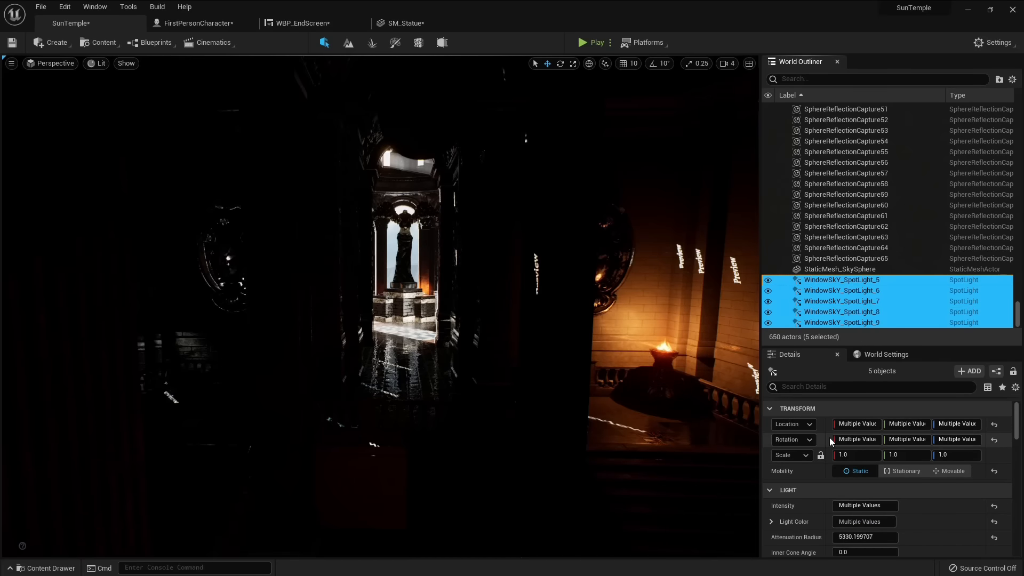
pyautogui.scroll(-8, 853, 488)
pyautogui.scroll(8, 880, 495)
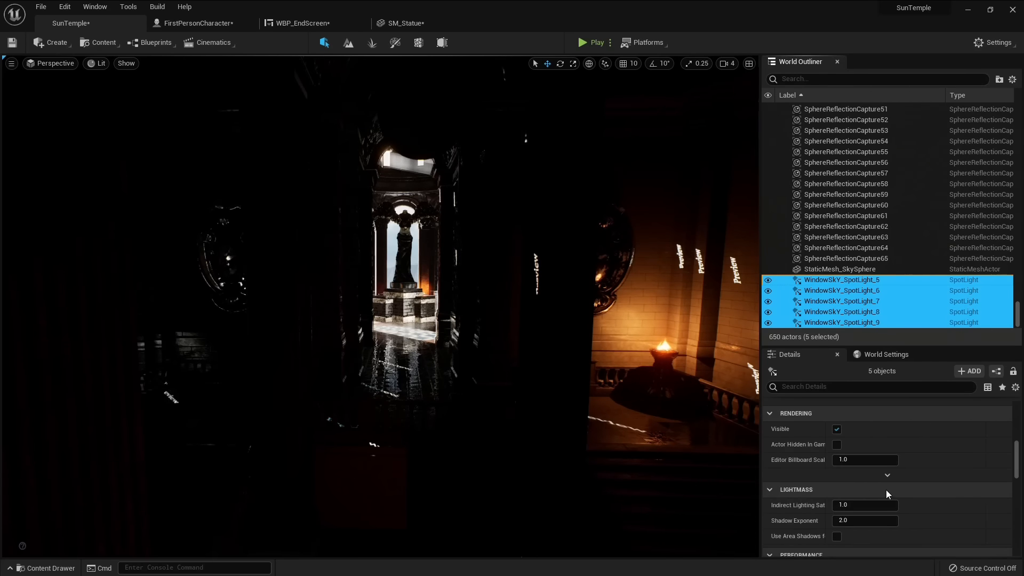
pyautogui.click(960, 471)
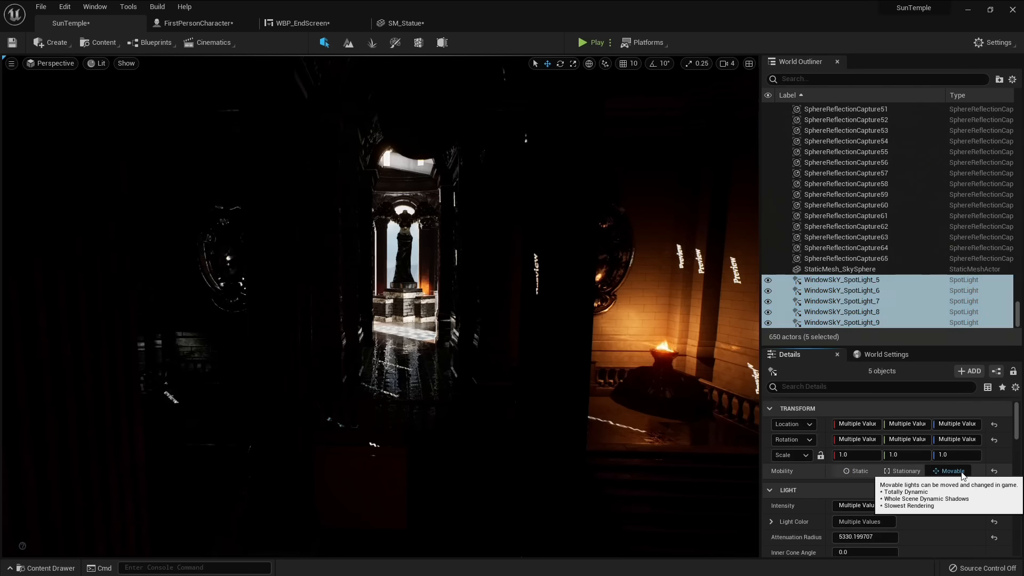
# Find DirectionalLightStationary by searching the level's actors for "direc", set its mobility to Movable, and check the temple's lighting.
pyautogui.click(822, 79)
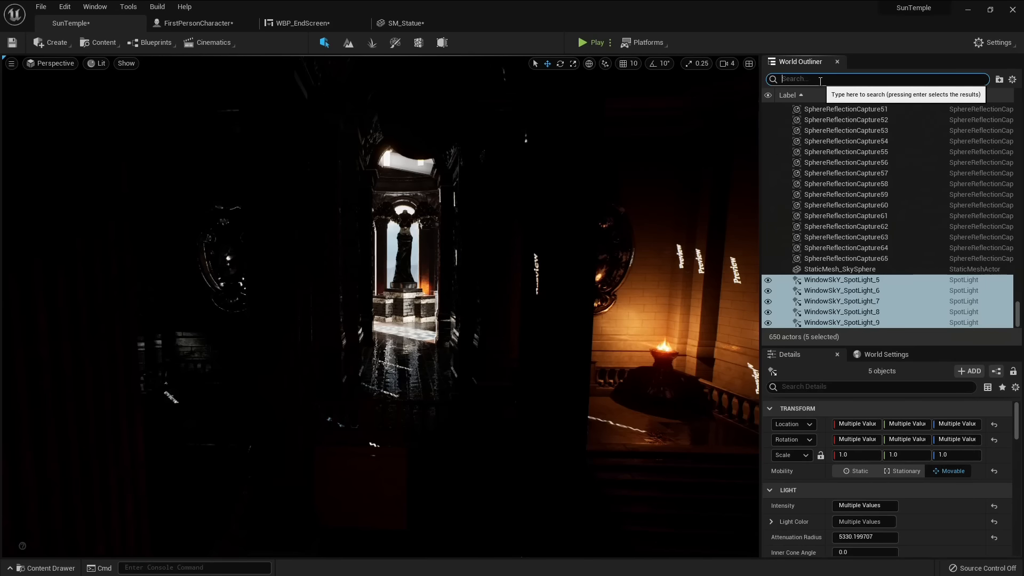
pyautogui.write('direc')
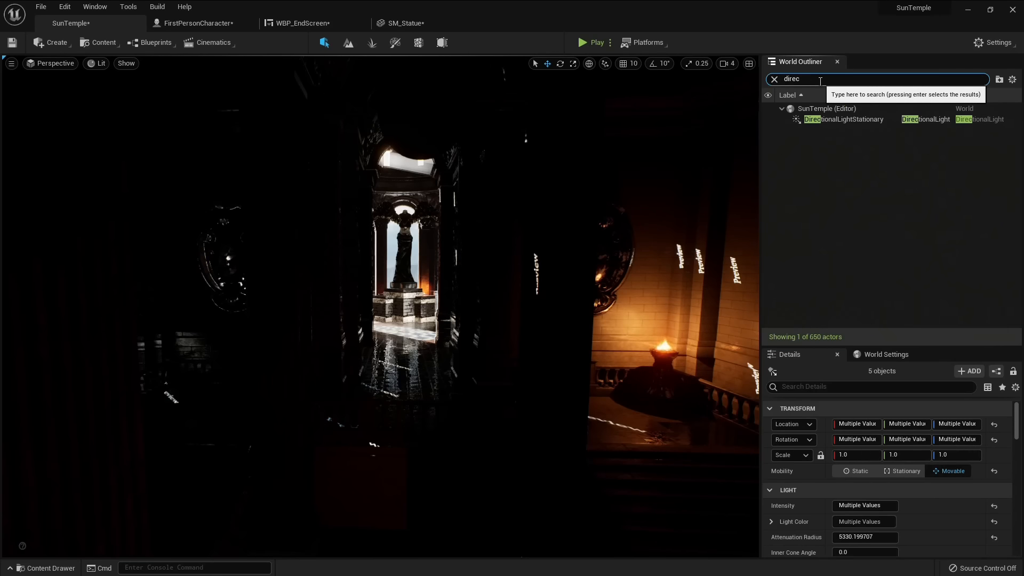
pyautogui.click(821, 120)
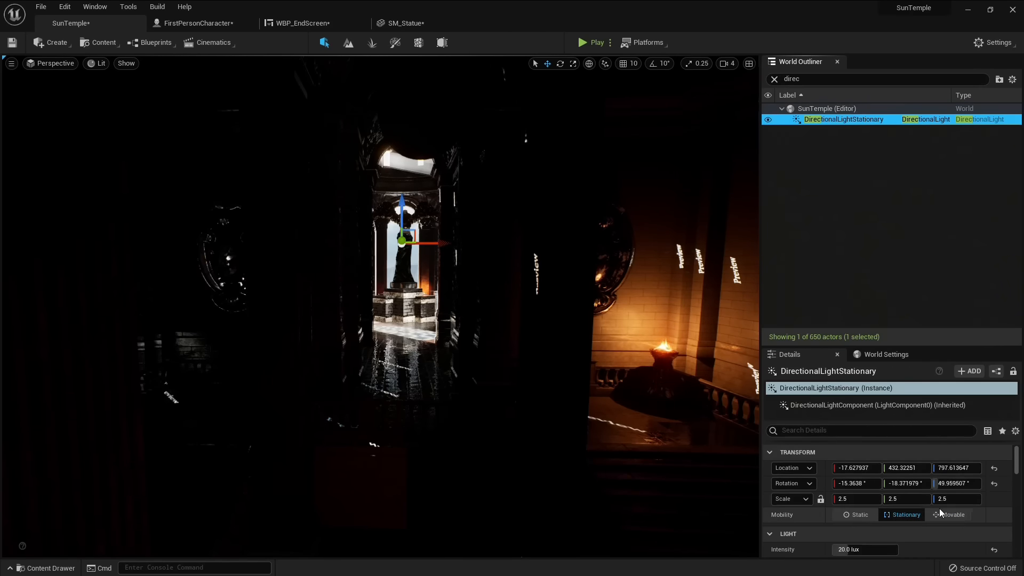
pyautogui.moveTo(603, 304); pyautogui.dragTo(746, 306, button='right')
pyautogui.press('w')
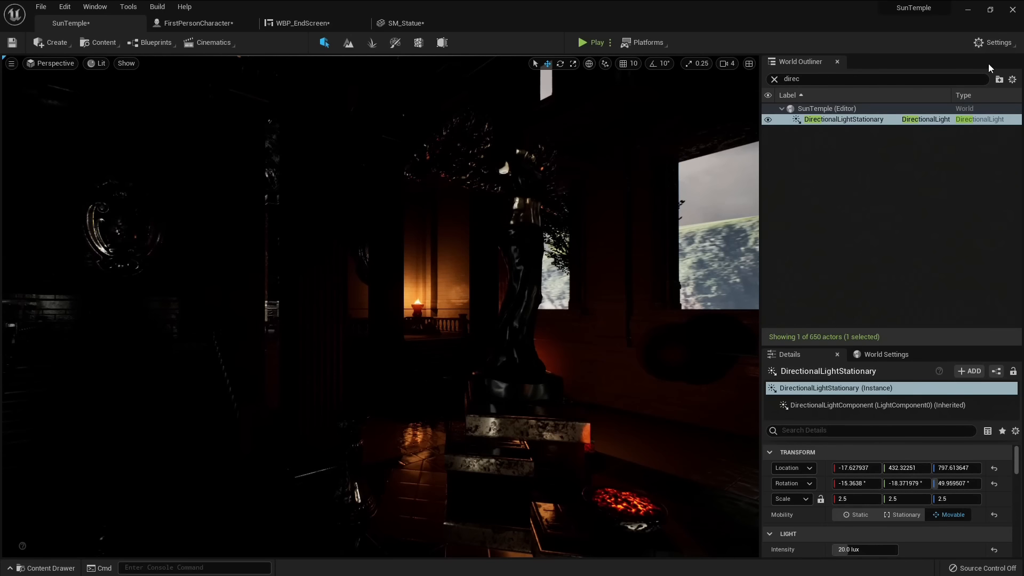
# Open the Project Settings, dock them alongside the other open editors, and display the Engine Rendering settings.
pyautogui.click(992, 45)
pyautogui.click(943, 84)
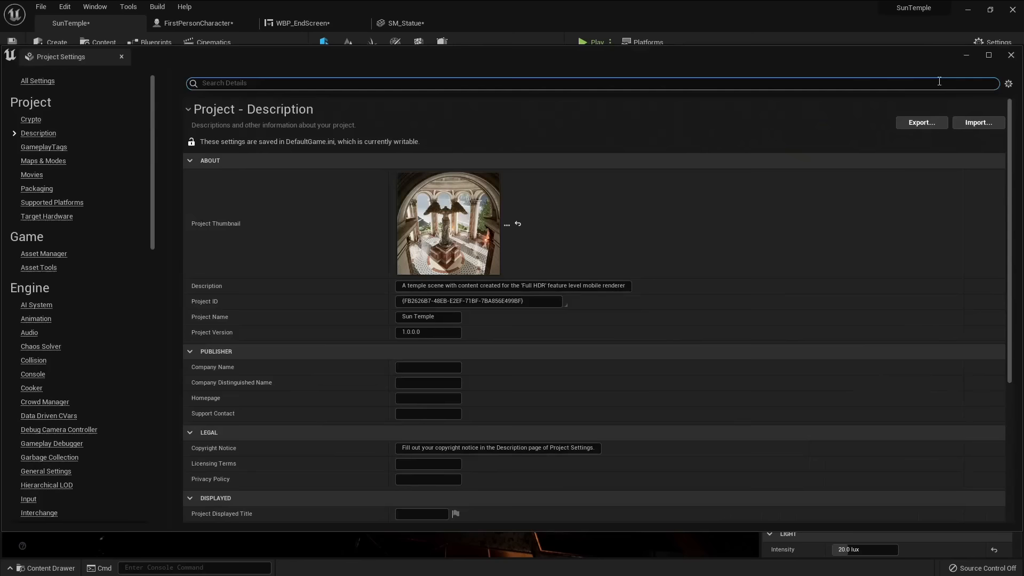
pyautogui.moveTo(76, 58); pyautogui.dragTo(204, 18)
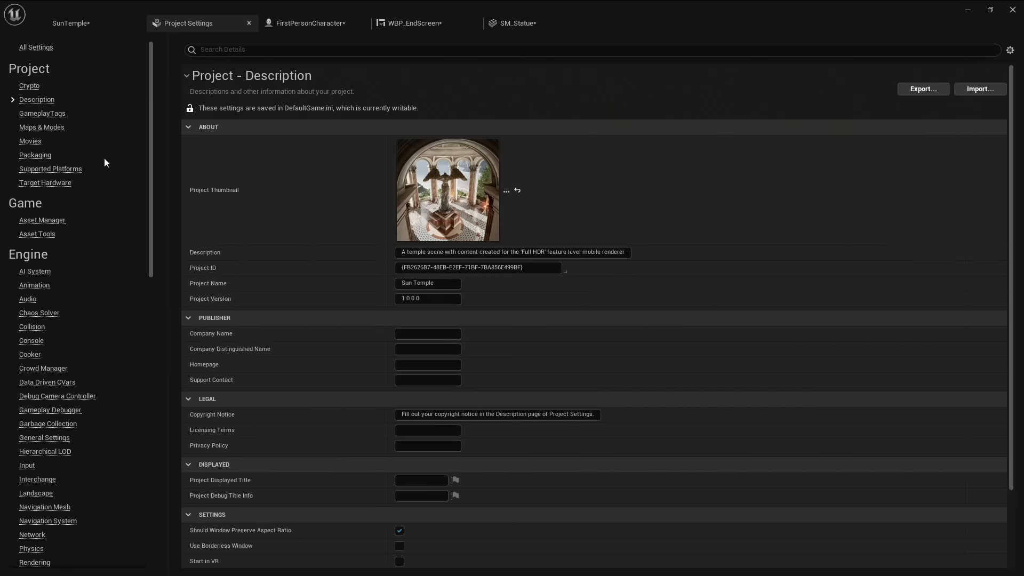
pyautogui.scroll(-5, 72, 202)
pyautogui.click(28, 289)
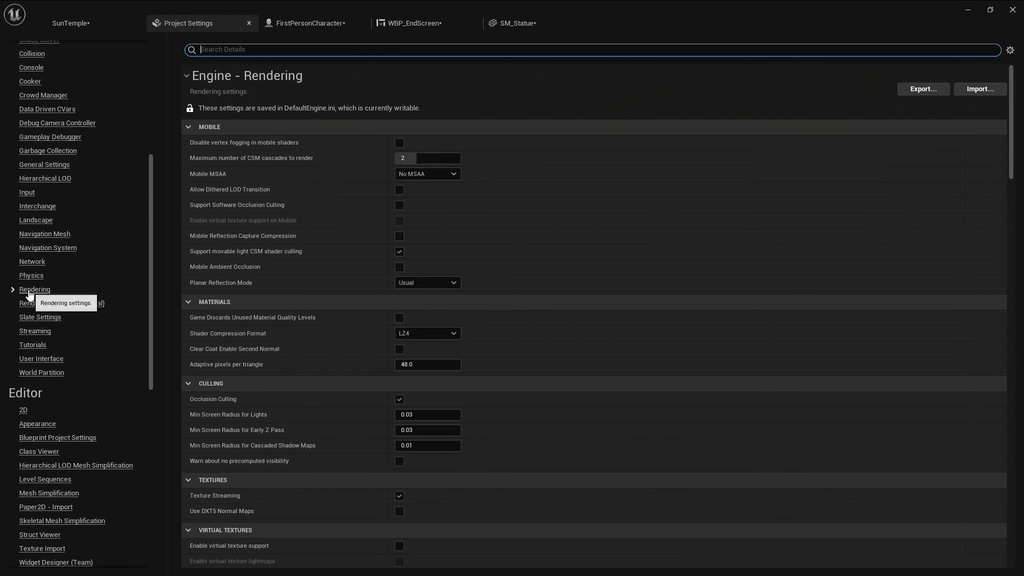
# Set the project's Dynamic Global Illumination Method to Lumen, accepting Lumen Reflections and Generate Mesh Distance Fields.
pyautogui.scroll(-3, 272, 200)
pyautogui.scroll(-5, 272, 200)
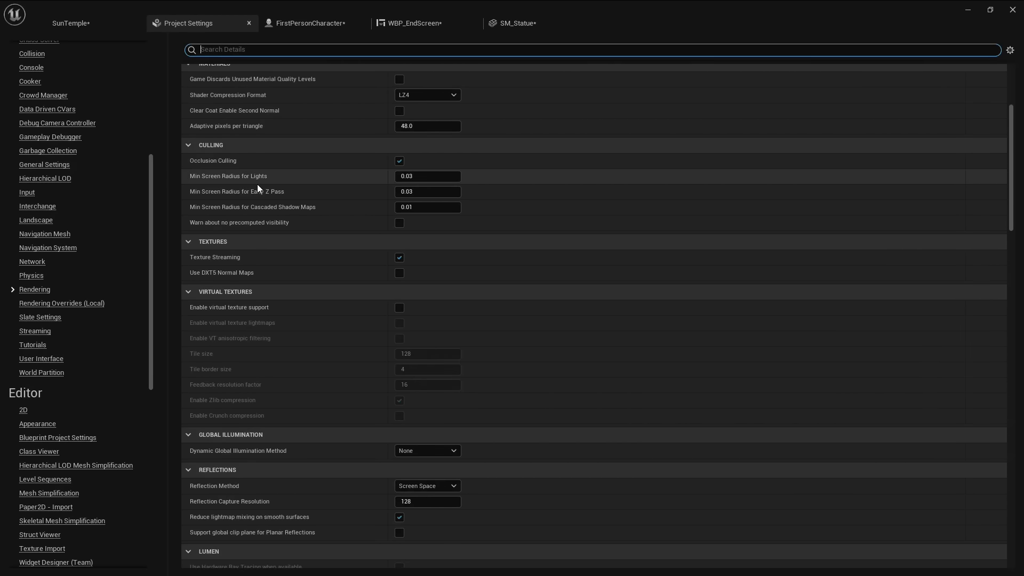
pyautogui.scroll(-2, 252, 186)
pyautogui.scroll(-2, 251, 189)
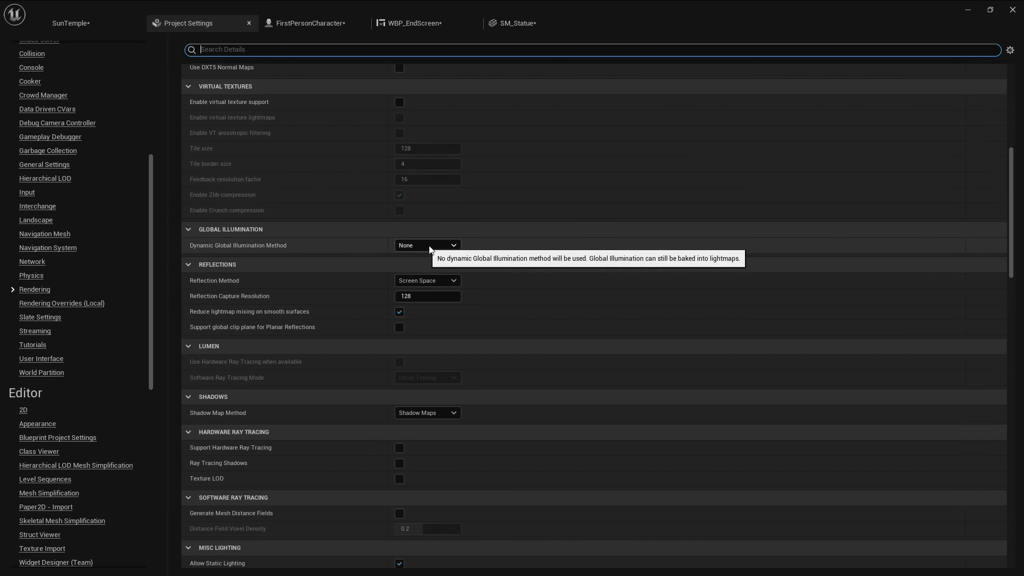
pyautogui.click(448, 246)
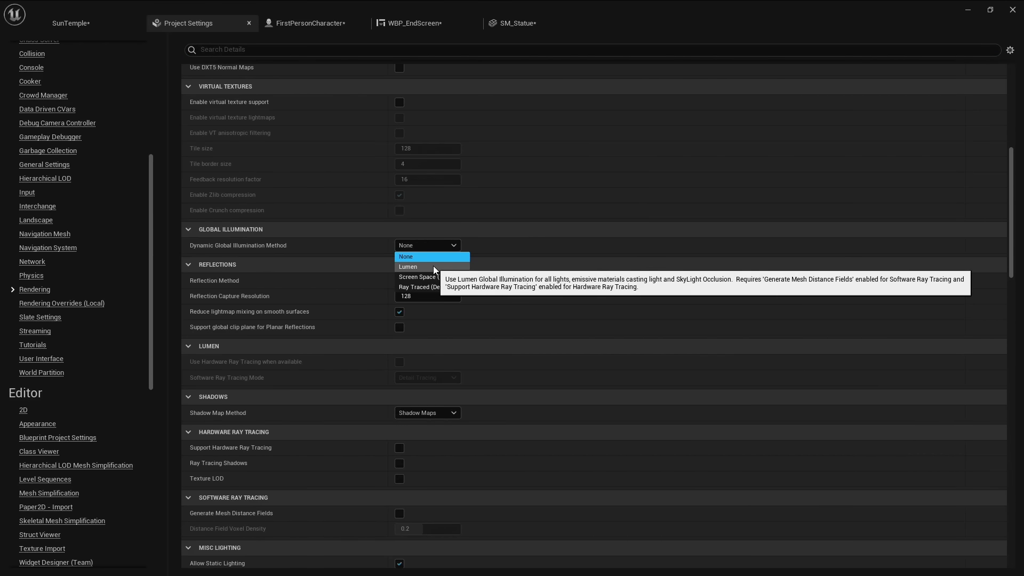
pyautogui.click(433, 266)
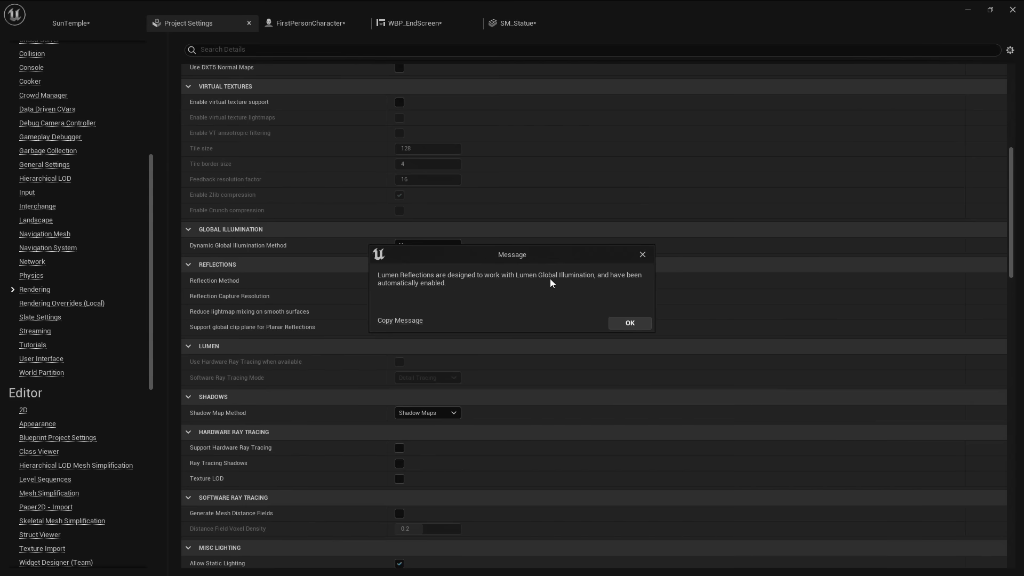
pyautogui.click(638, 325)
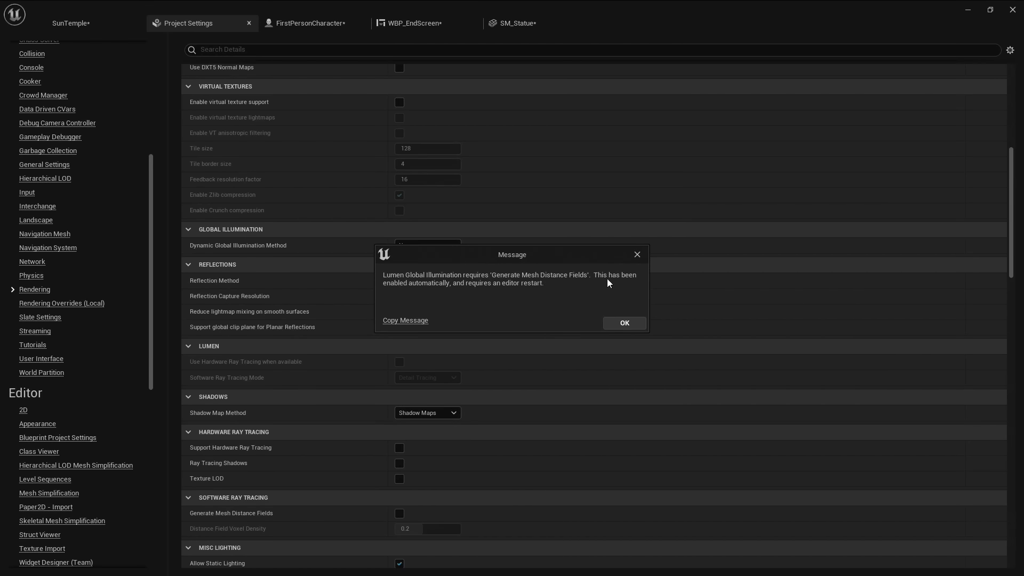
pyautogui.click(624, 322)
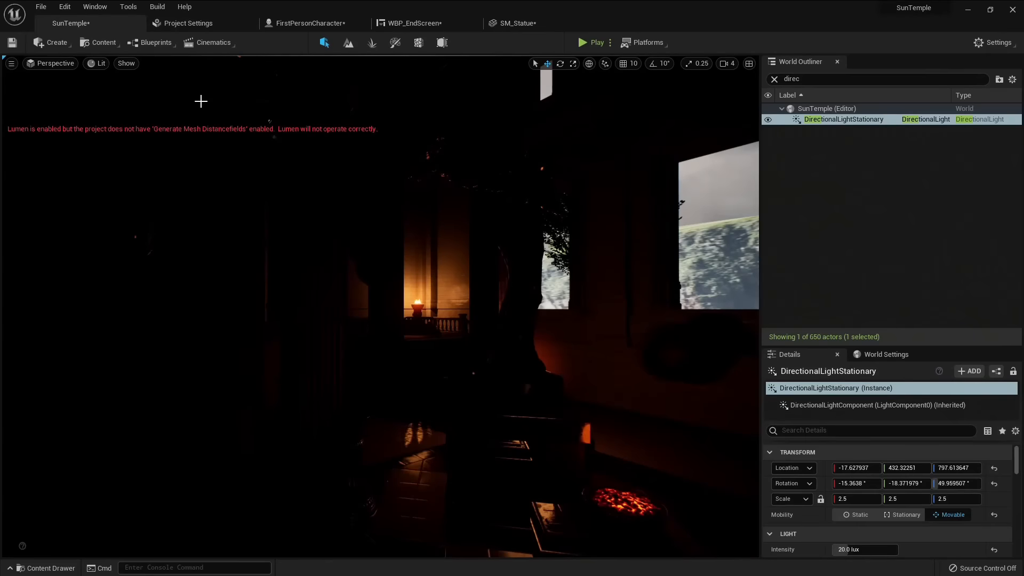
# Save all modified assets, including the SunTemple level and its built data, and restore the editor window to a smaller size.
pyautogui.moveTo(284, 215); pyautogui.dragTo(264, 225, button='right')
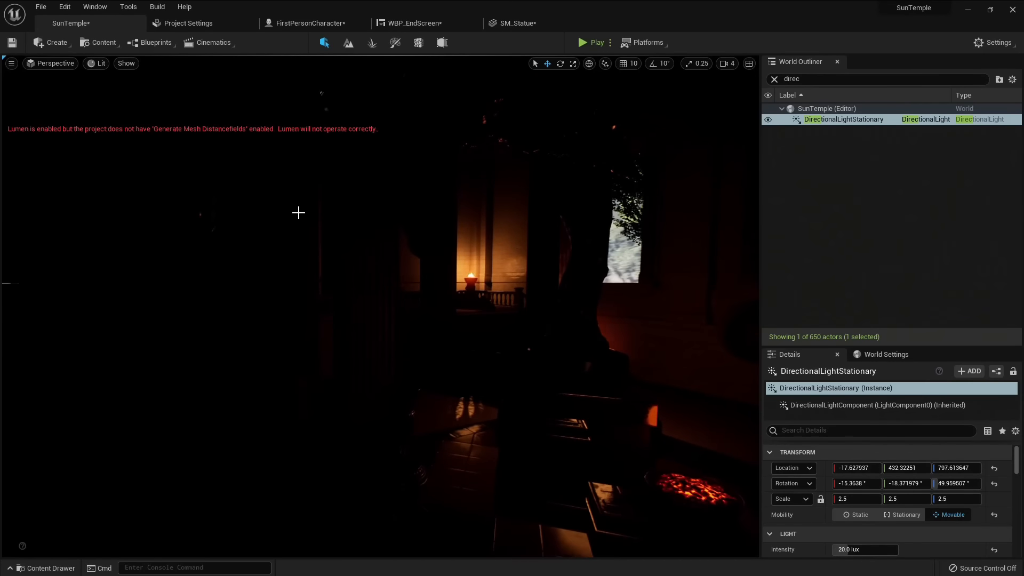
pyautogui.hotkey('ctrl', 'space')
pyautogui.click(100, 355)
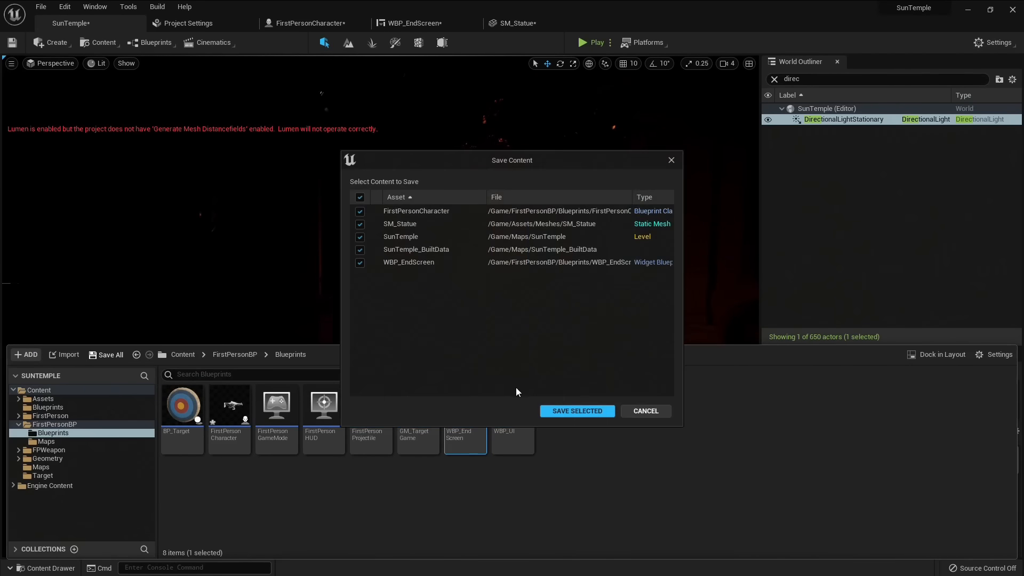
pyautogui.click(564, 412)
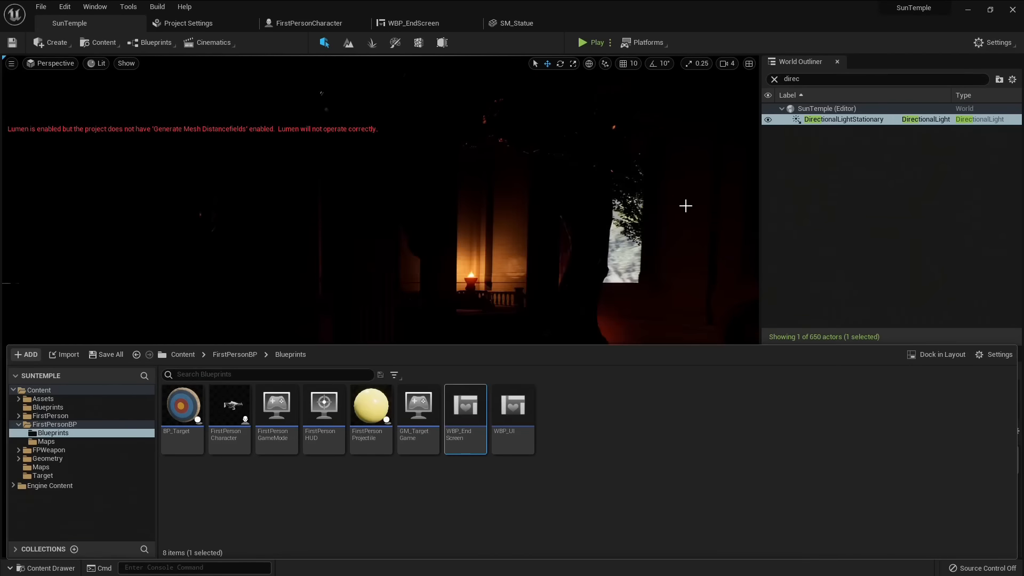
pyautogui.doubleClick(700, 1)
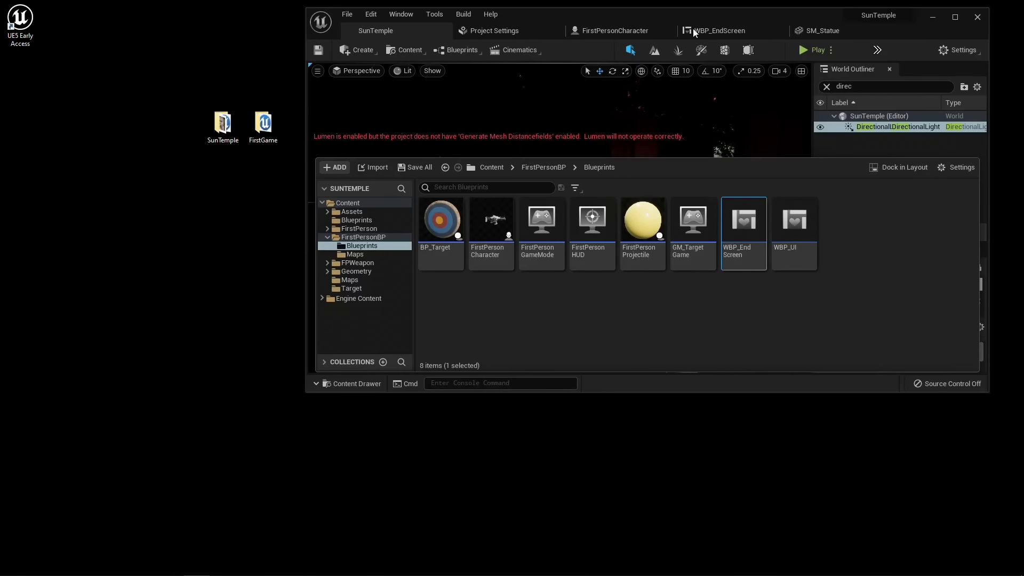
# Restart the SunTemple editor and maximize it, update the out-of-date project file, and decline reopening the previous asset editors.
pyautogui.click(981, 18)
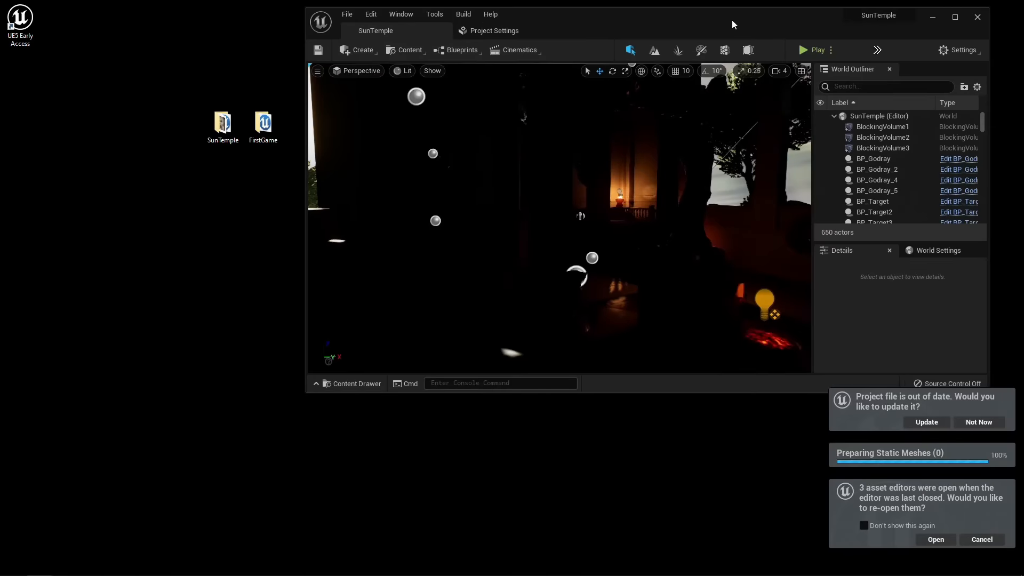
pyautogui.doubleClick(732, 21)
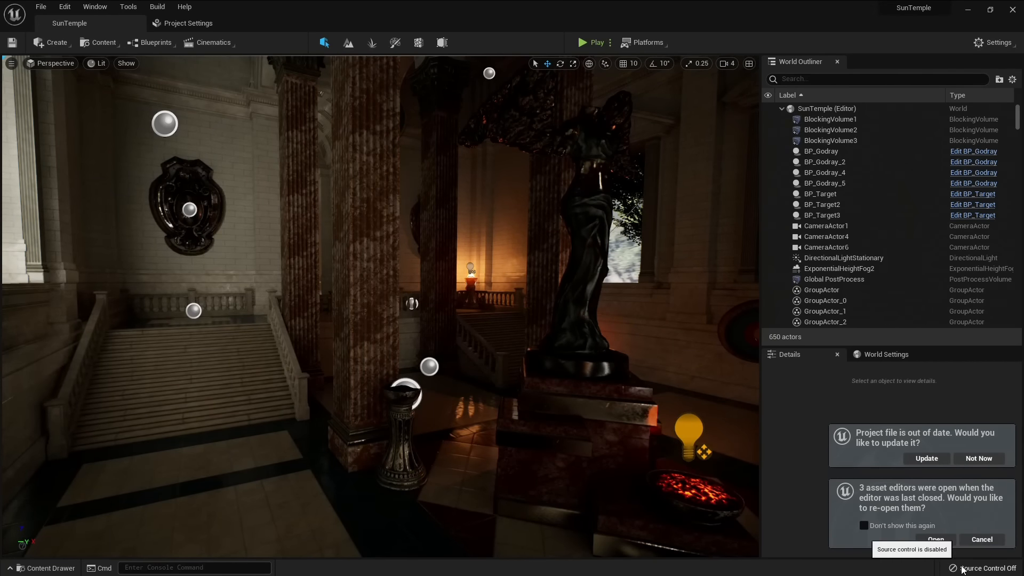
pyautogui.click(930, 459)
pyautogui.click(994, 545)
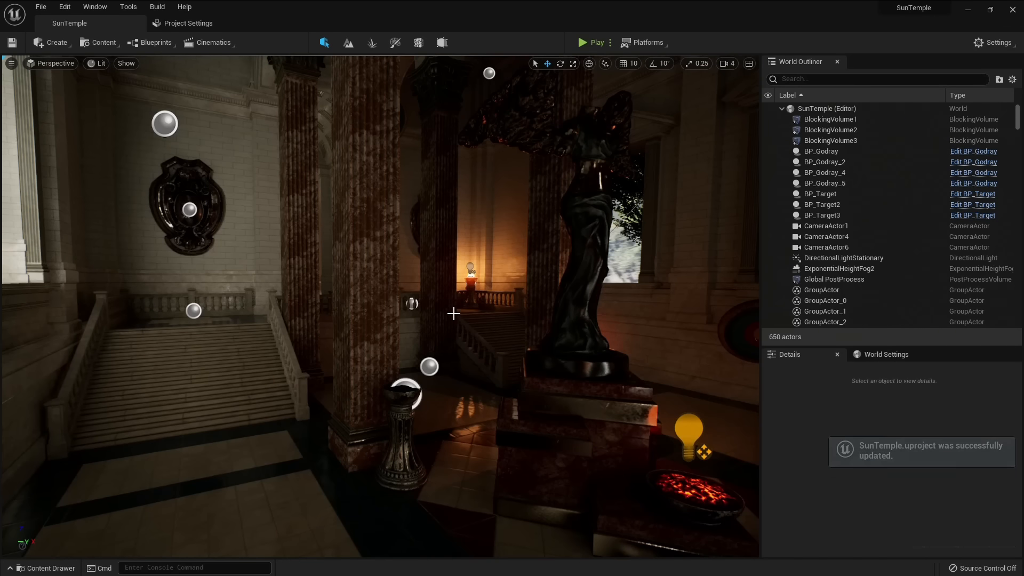
# Show the viewport's frame rate and inspect the temple's Lumen lighting around the winged statue.
pyautogui.moveTo(429, 325); pyautogui.dragTo(407, 309, button='right')
pyautogui.hotkey('ctrl', 'shift', 'h')
pyautogui.press('w')
pyautogui.moveTo(712, 169); pyautogui.dragTo(713, 168, button='right')
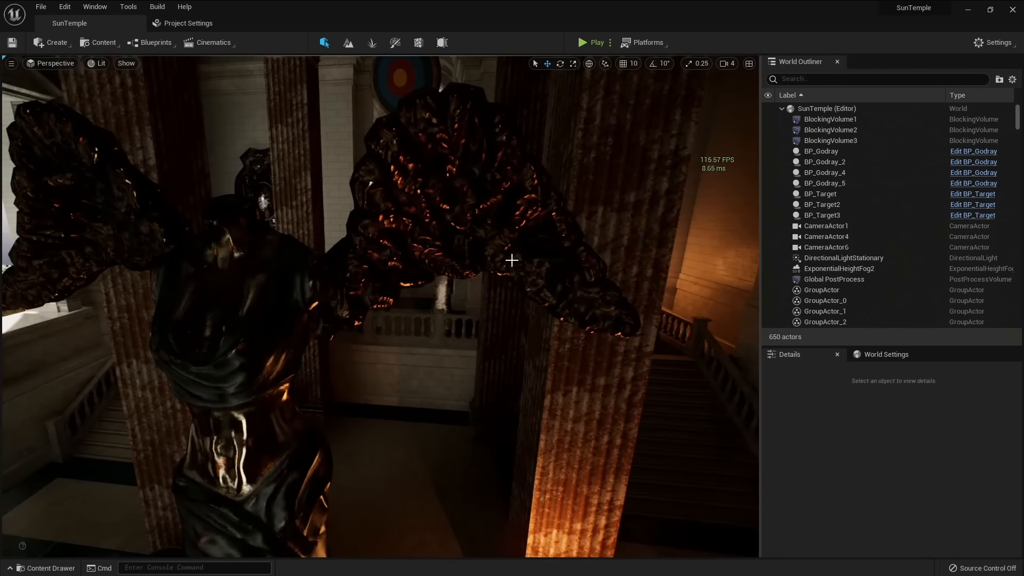
pyautogui.press('w')
pyautogui.moveTo(512, 260); pyautogui.dragTo(558, 322, button='right')
# Try moving the SM_Pillar beside the staircase to test the dynamic lighting, and undo the move.
pyautogui.click(402, 249)
pyautogui.moveTo(402, 249); pyautogui.dragTo(408, 198, button='right')
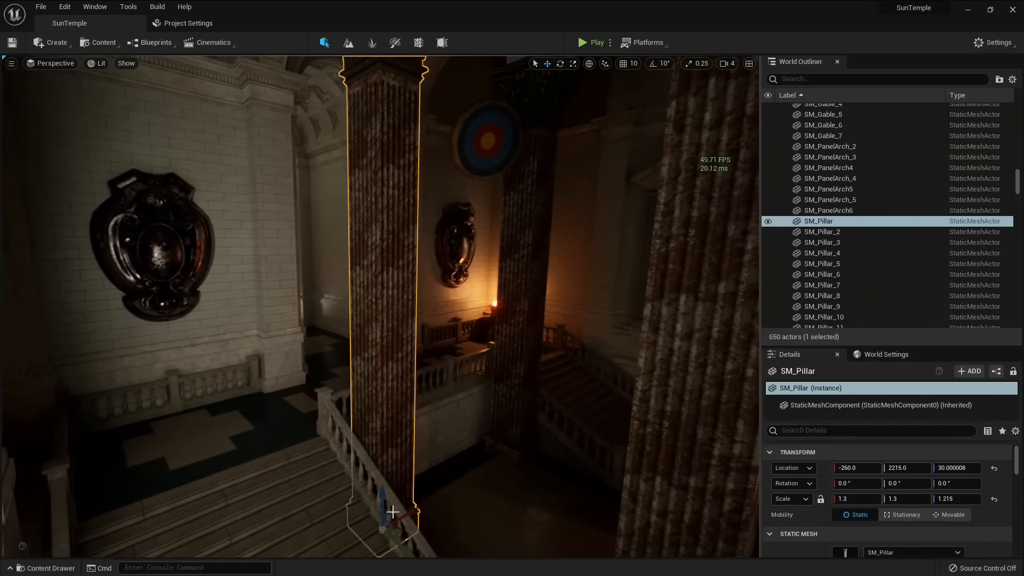
pyautogui.moveTo(414, 507); pyautogui.dragTo(498, 475)
pyautogui.hotkey('ctrl', 'z')
# Rotate DirectionalLightStationary in the round statue hall to about 54° around Z to shift the sunlight.
pyautogui.moveTo(311, 416); pyautogui.dragTo(256, 408, button='right')
pyautogui.press('w')
pyautogui.press('s')
pyautogui.moveTo(376, 373)
pyautogui.mouseDown(button='right')
pyautogui.moveTo(325, 374)
pyautogui.moveTo(376, 372)
pyautogui.mouseUp(button='right')
pyautogui.press('w')
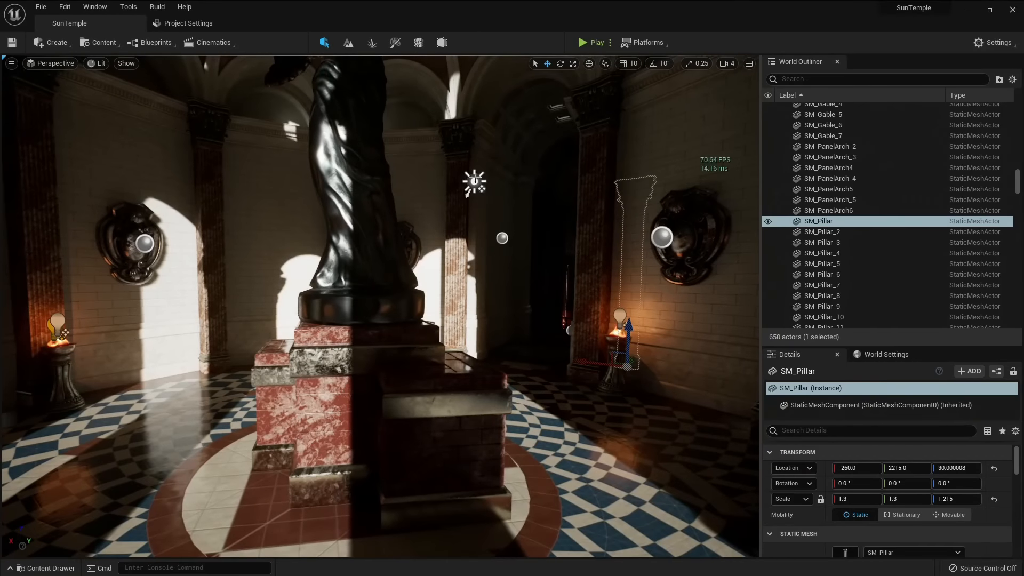
pyautogui.click(475, 181)
pyautogui.press('s')
pyautogui.moveTo(424, 290)
pyautogui.mouseDown(button='right')
pyautogui.moveTo(453, 277)
pyautogui.moveTo(373, 293)
pyautogui.moveTo(424, 289)
pyautogui.mouseUp(button='right')
pyautogui.press('e')
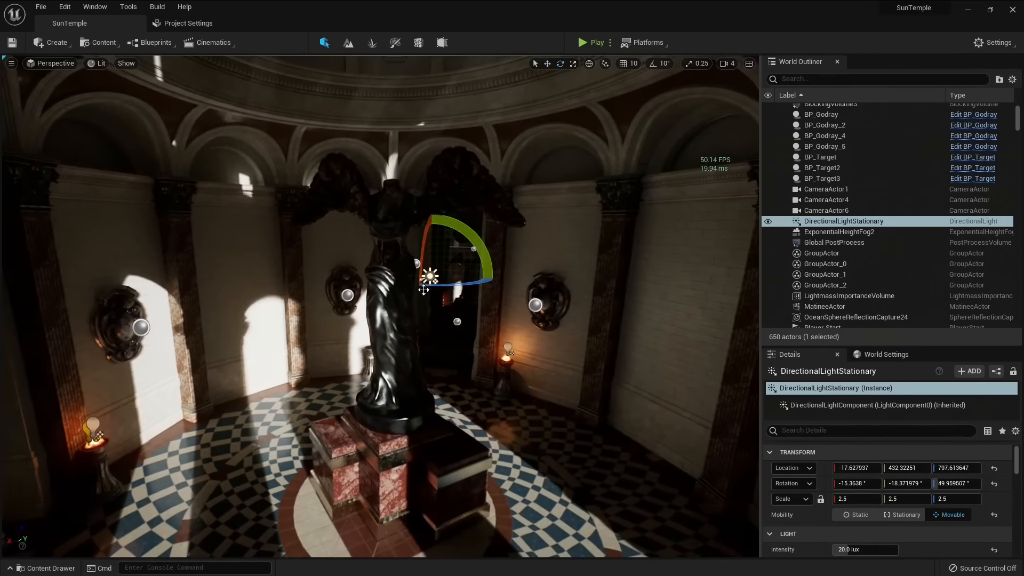
pyautogui.moveTo(431, 285)
pyautogui.mouseDown()
pyautogui.moveTo(366, 290)
pyautogui.moveTo(353, 277)
pyautogui.moveTo(439, 284)
pyautogui.mouseUp()
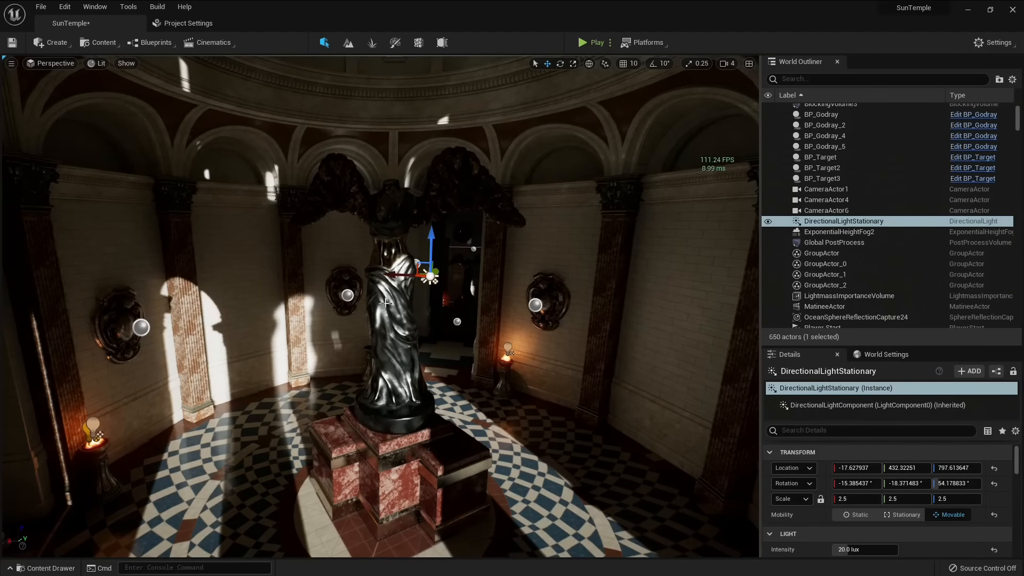
# Delete the SphereReflectionCapture actors from the level.
pyautogui.moveTo(385, 303); pyautogui.dragTo(499, 306, button='right')
pyautogui.click(405, 414)
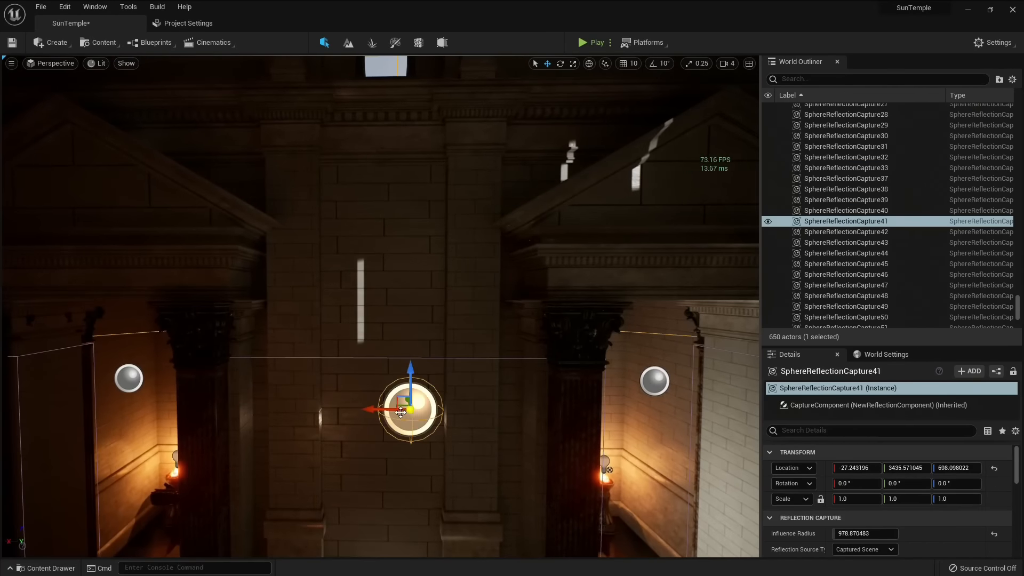
pyautogui.scroll(4, 883, 213)
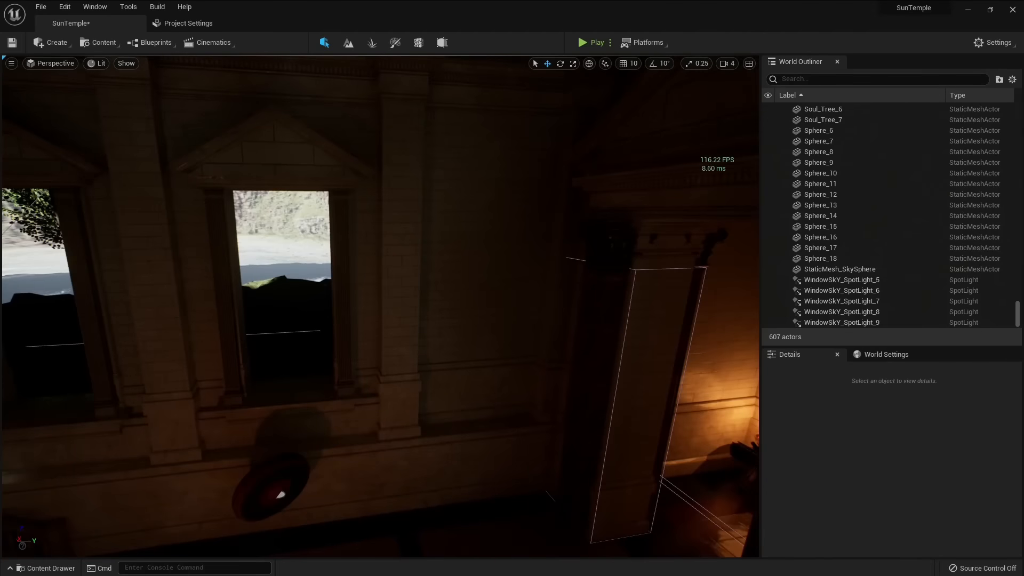
# Find the post-process volumes by searching the level's actors for "post", and delete PostProcess_1, PostProcess_2 and PostProcess_3.
pyautogui.moveTo(380, 307)
pyautogui.mouseDown(button='right')
pyautogui.moveTo(405, 307)
pyautogui.moveTo(374, 306)
pyautogui.mouseUp(button='right')
pyautogui.moveTo(452, 256); pyautogui.dragTo(634, 267, button='right')
pyautogui.moveTo(512, 181); pyautogui.dragTo(512, 165, button='right')
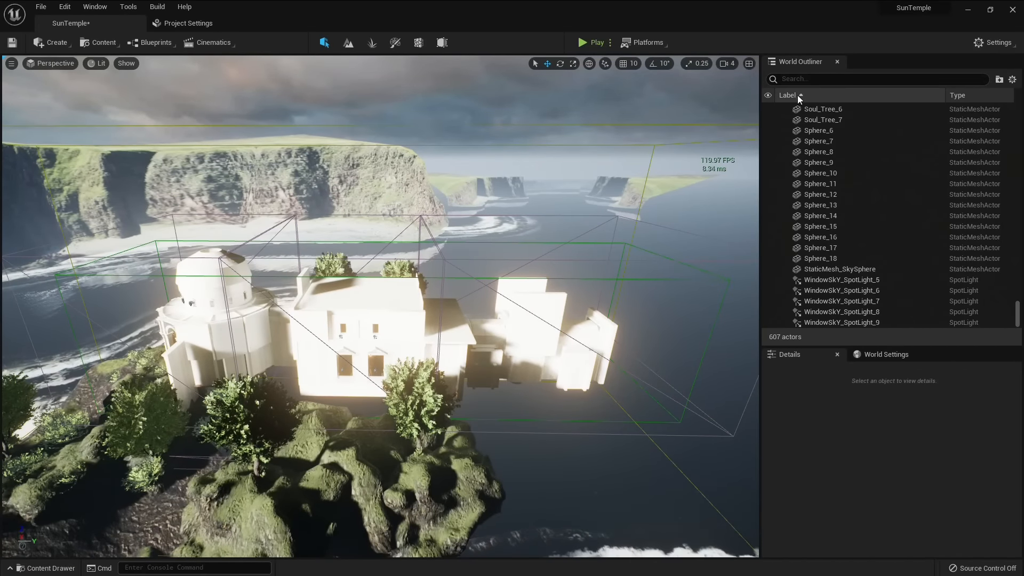
pyautogui.click(805, 79)
pyautogui.write('pos')
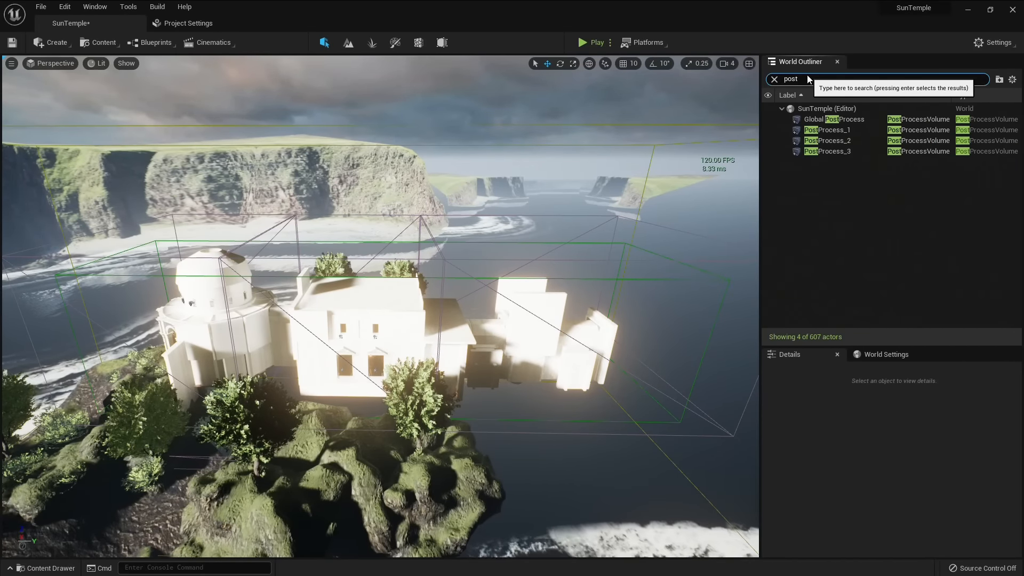
pyautogui.write('t')
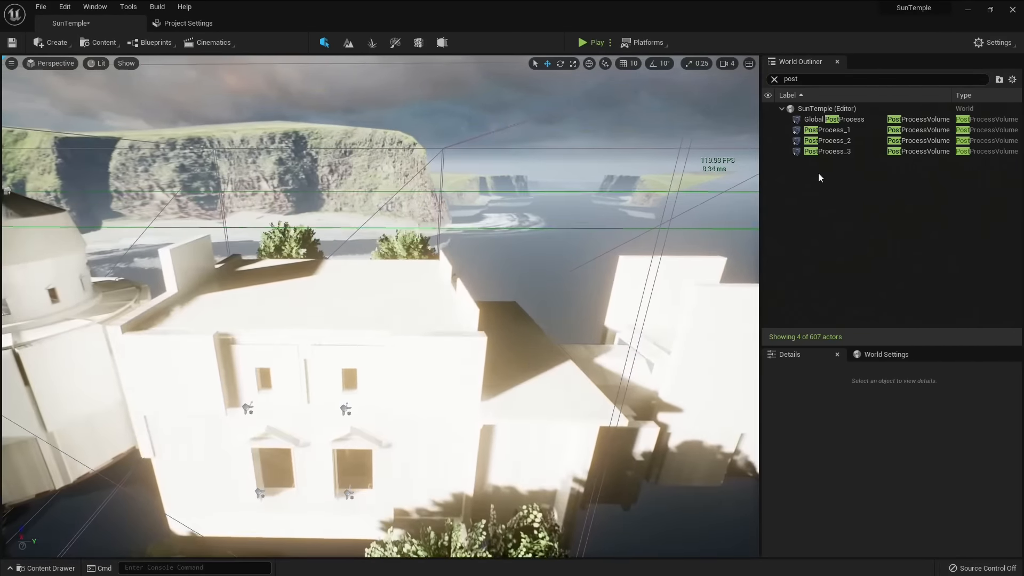
pyautogui.click(827, 129)
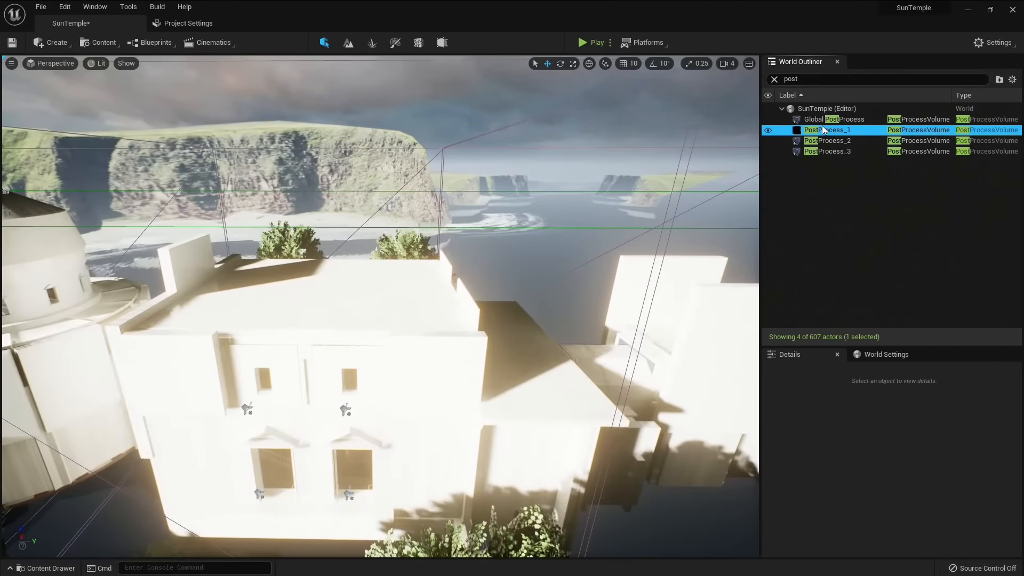
pyautogui.keyDown('shift'); pyautogui.click(828, 151); pyautogui.keyUp('shift')
pyautogui.press('Delete')
# Enlarge the details of the Global PostProcess volume and set its exposure Metering Mode to Manual.
pyautogui.click(825, 121)
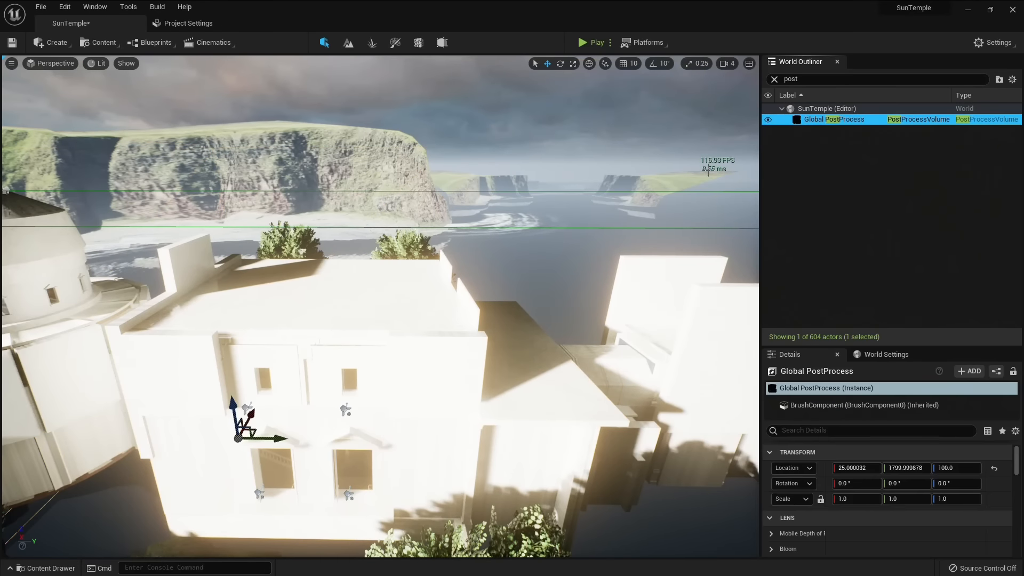
pyautogui.moveTo(810, 348); pyautogui.dragTo(810, 69)
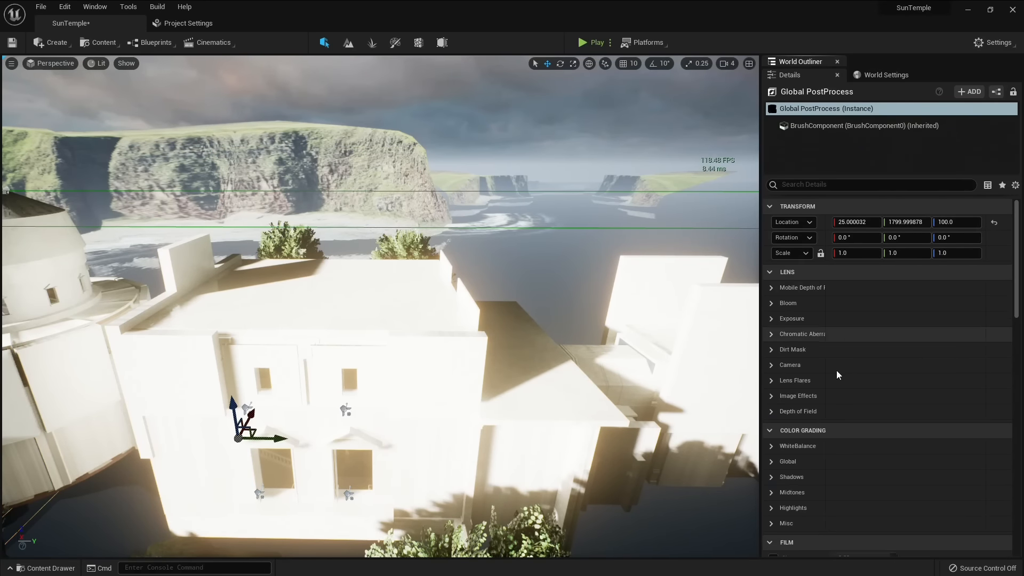
pyautogui.scroll(-3, 837, 373)
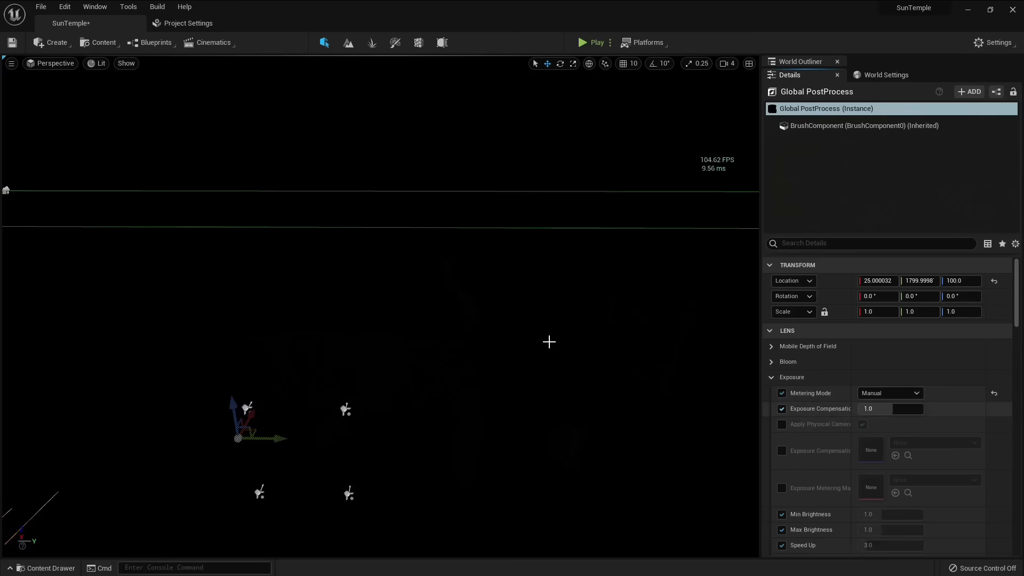
# Set the Global PostProcess Exposure Compensation to 12 and inspect the temple interior in game view.
pyautogui.press('w')
pyautogui.moveTo(549, 341); pyautogui.dragTo(416, 355, button='right')
pyautogui.click(880, 409)
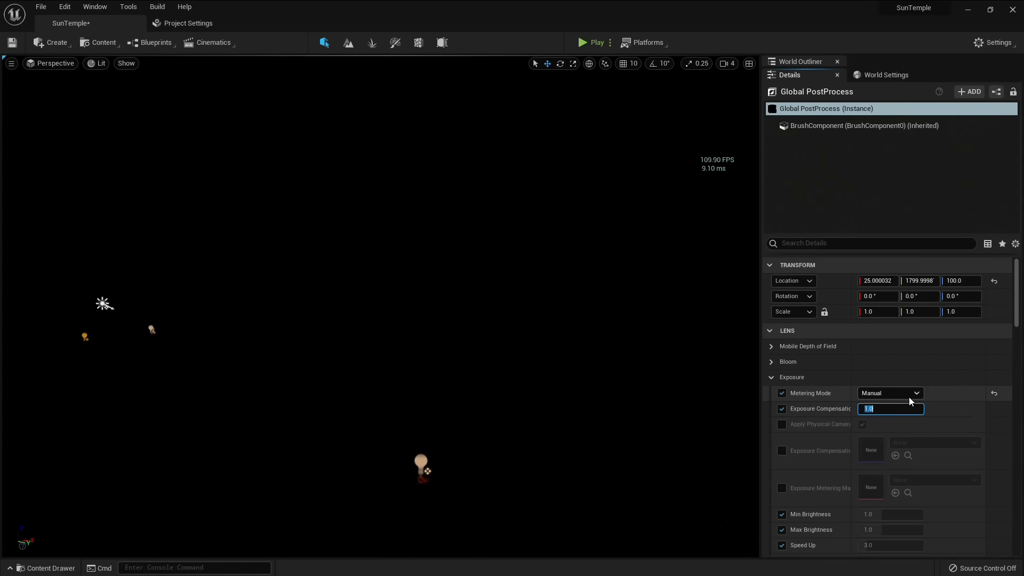
pyautogui.write('12')
pyautogui.press('Return')
pyautogui.moveTo(576, 342); pyautogui.dragTo(288, 313, button='right')
pyautogui.press('w')
pyautogui.press('s')
pyautogui.press('w')
pyautogui.press('g')
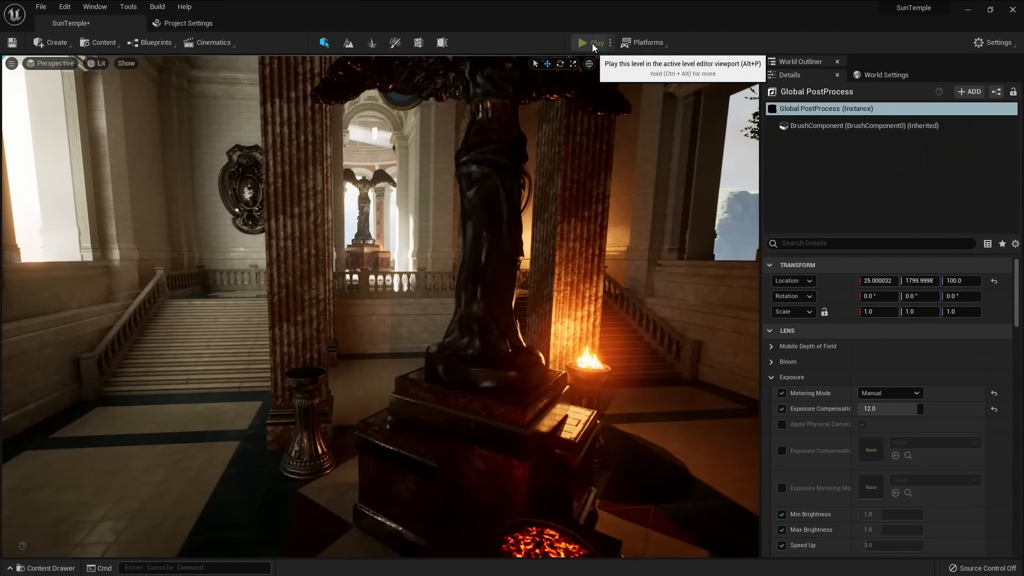
# Play-test the level by shooting the targets, restart from the end screen for a second round, and stop playing.
pyautogui.click(594, 44)
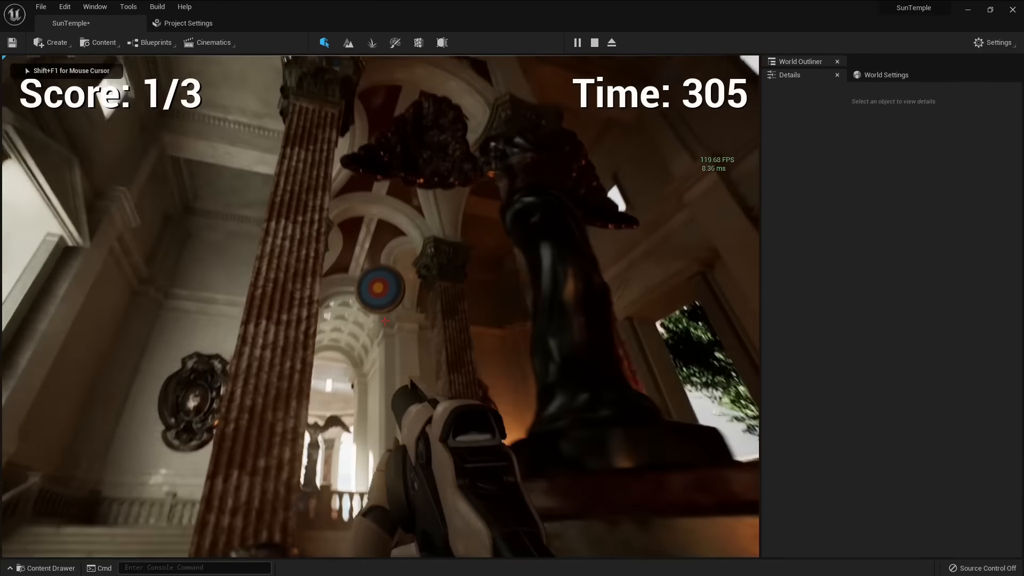
pyautogui.click(384, 321)
pyautogui.click(385, 321)
pyautogui.click(384, 321)
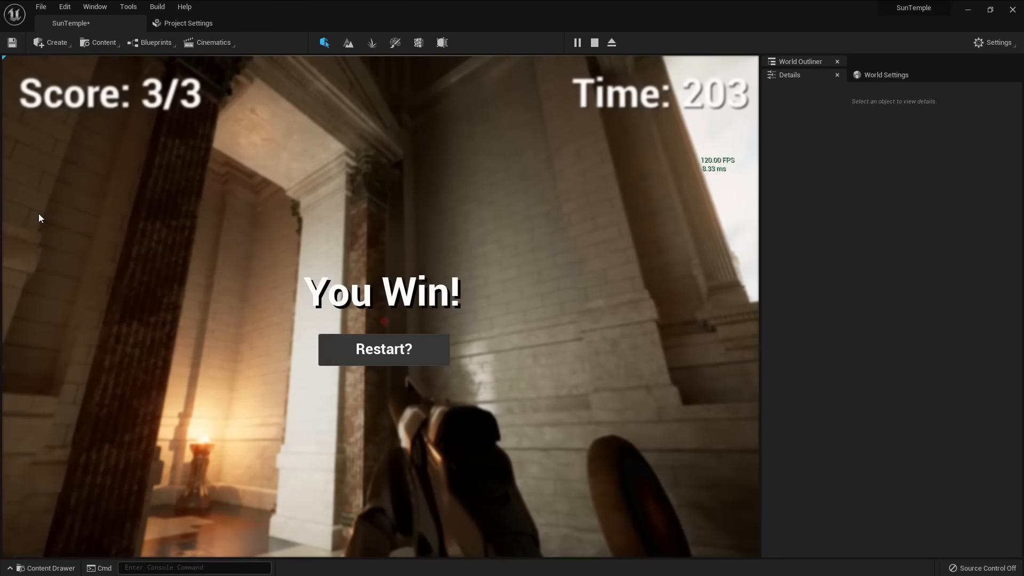
pyautogui.click(353, 356)
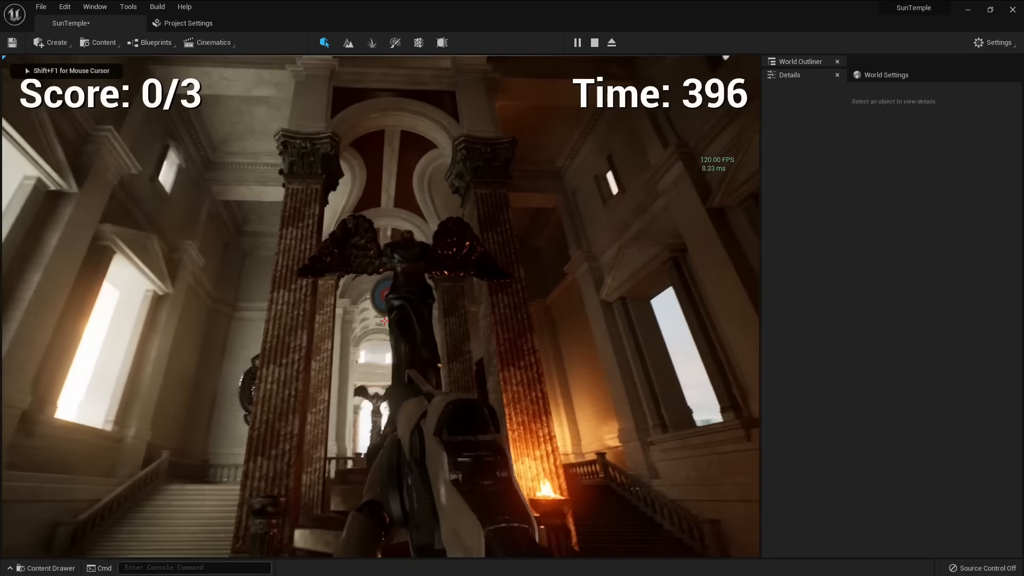
pyautogui.click(385, 322)
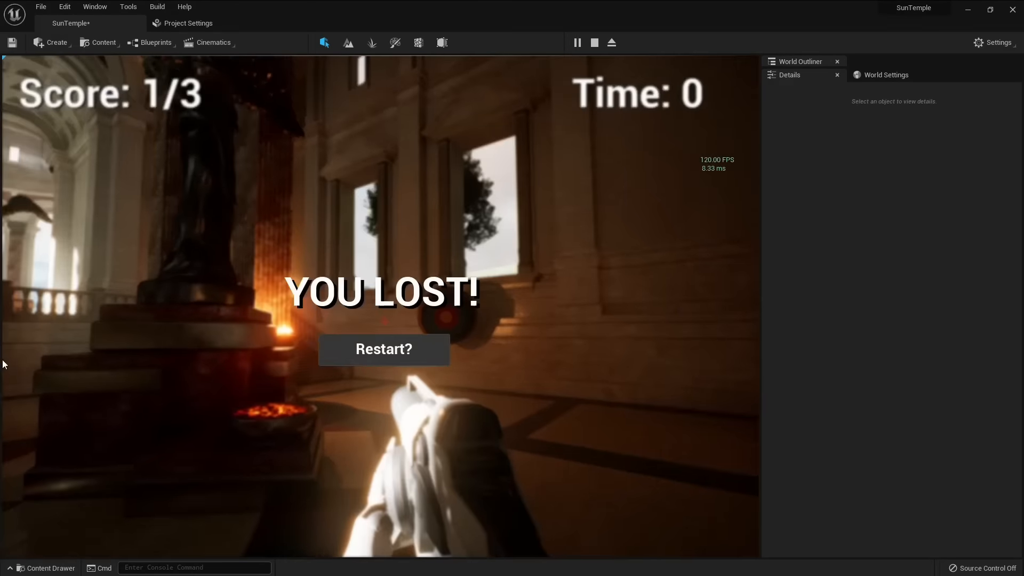
pyautogui.press('Escape')
# Duplicate the BP_Target2 target into the round statue hall and turn the copy to about -3.75° around Z.
pyautogui.moveTo(309, 349); pyautogui.dragTo(228, 360, button='right')
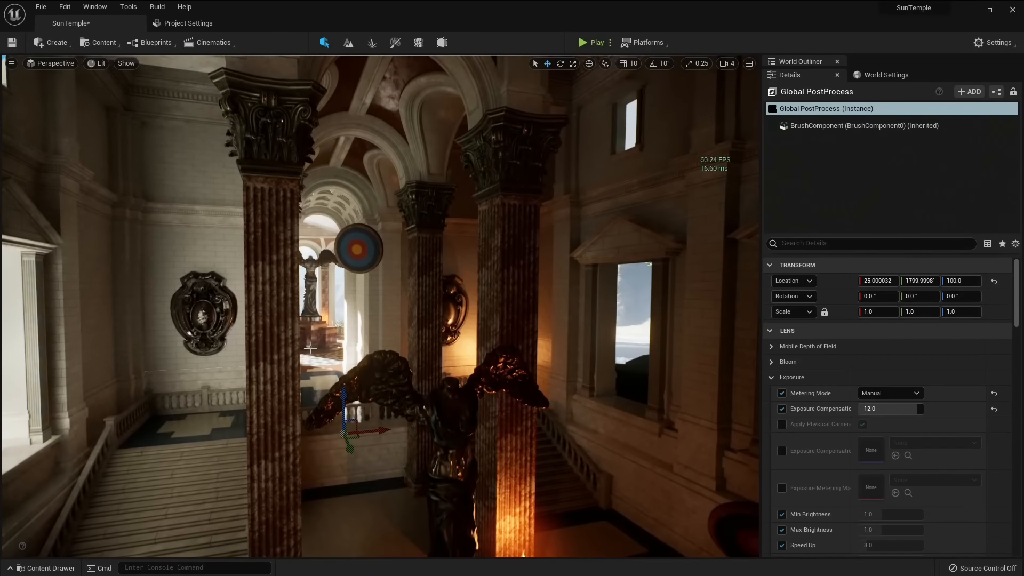
pyautogui.click(354, 236)
pyautogui.moveTo(354, 236); pyautogui.dragTo(354, 237, button='right')
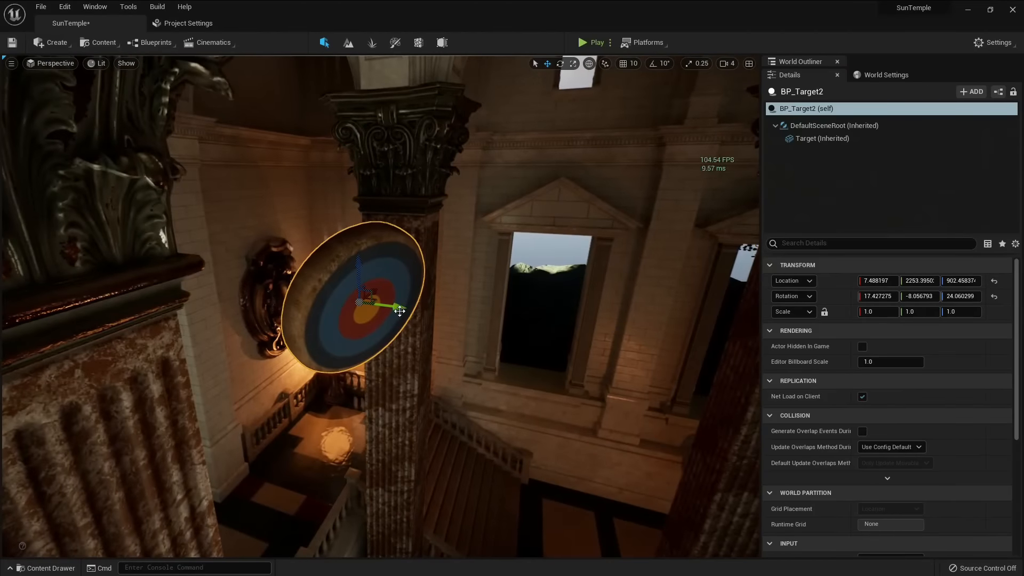
pyautogui.click(348, 305)
pyautogui.keyDown('shift'); pyautogui.moveTo(349, 305); pyautogui.dragTo(288, 289); pyautogui.keyUp('shift')
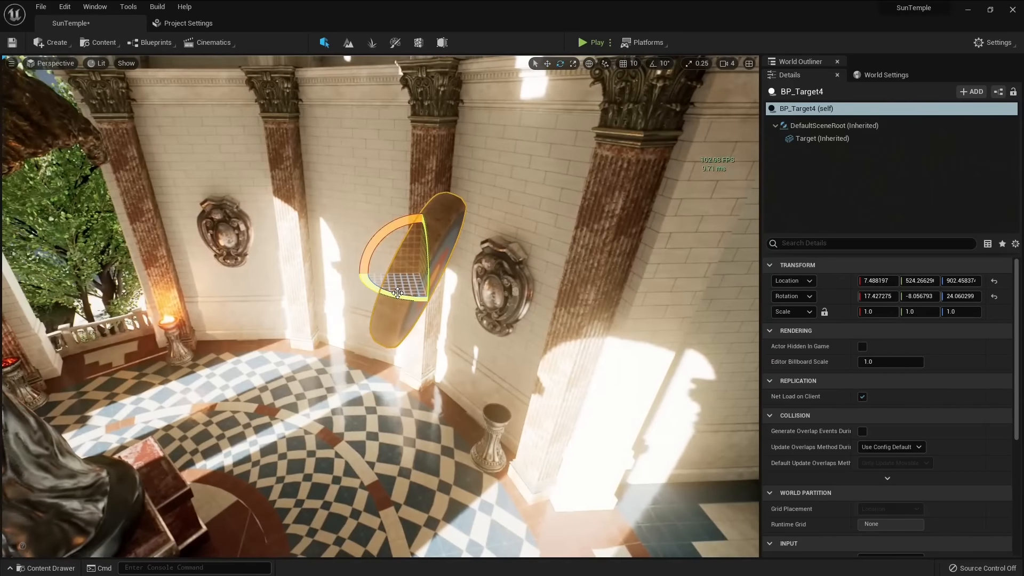
pyautogui.moveTo(398, 293); pyautogui.dragTo(412, 251)
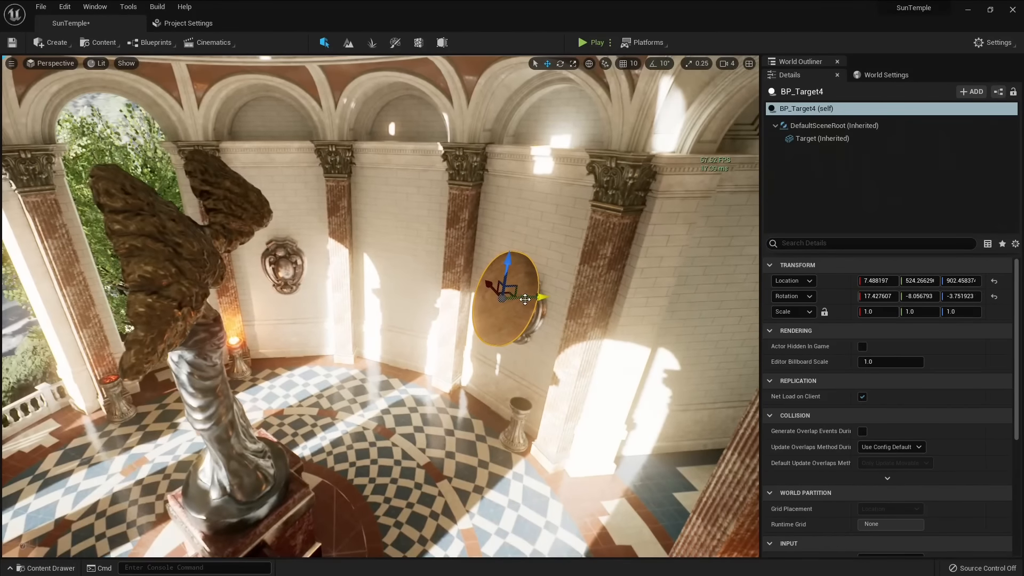
pyautogui.moveTo(526, 299); pyautogui.dragTo(341, 297)
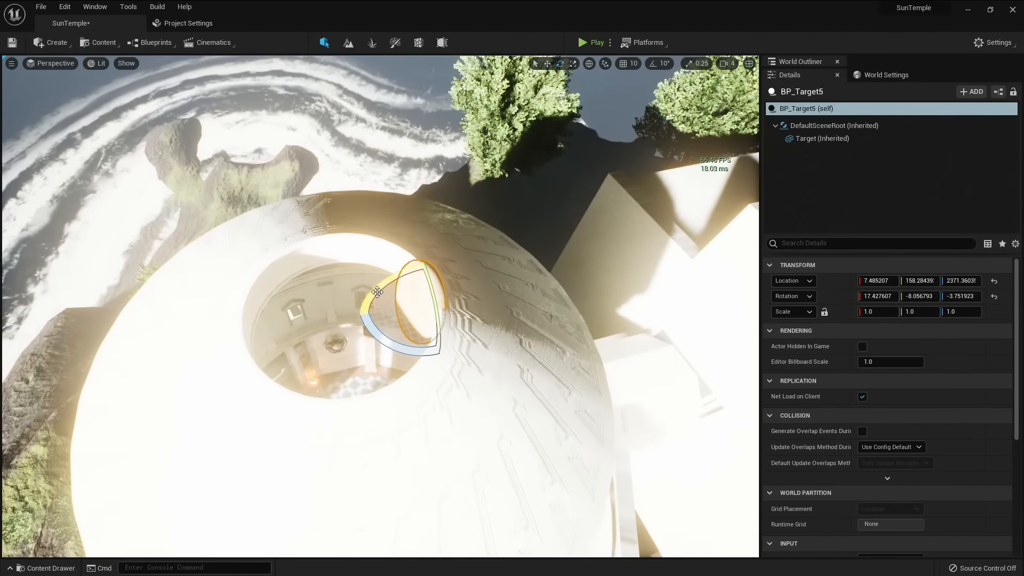
# Fit the BP_Target5 copy into the dome's roof opening, facing down into the hall and scaled to about 1.57 in X and Z.
pyautogui.moveTo(377, 291); pyautogui.dragTo(364, 317)
pyautogui.press('w')
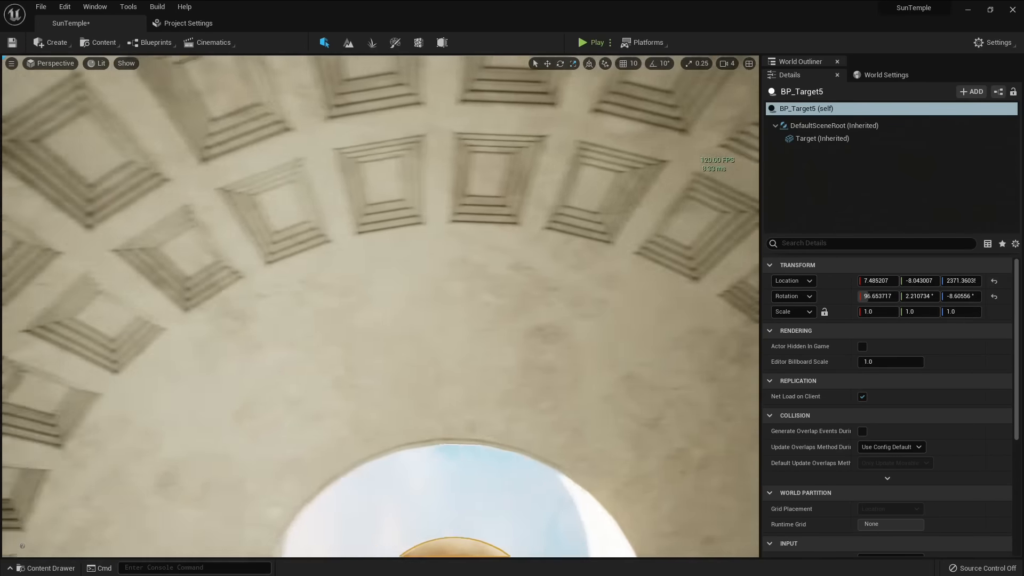
pyautogui.press('s')
pyautogui.moveTo(416, 313); pyautogui.dragTo(435, 330, button='right')
pyautogui.moveTo(341, 300); pyautogui.dragTo(375, 288)
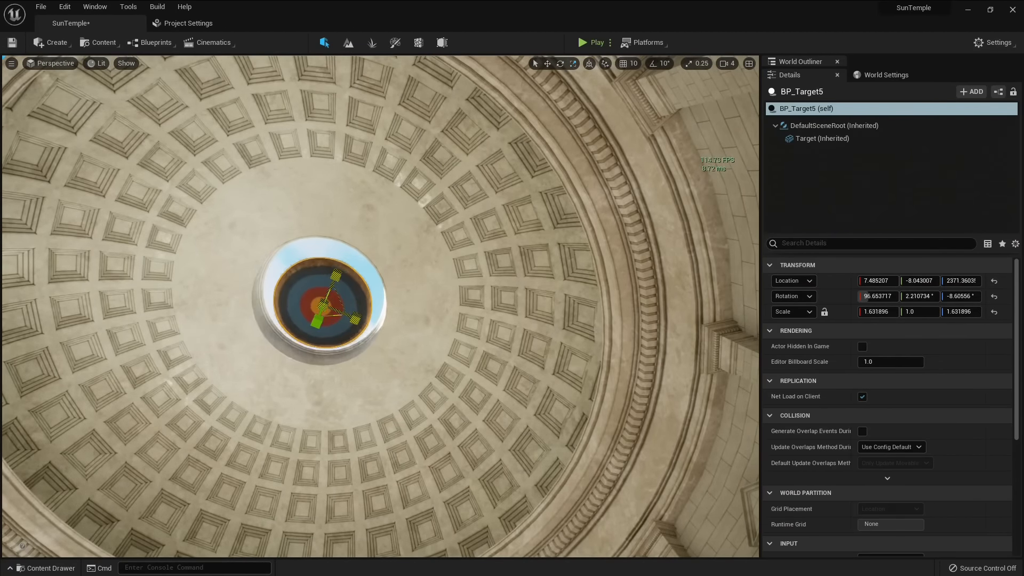
pyautogui.press('w')
pyautogui.moveTo(323, 321); pyautogui.dragTo(323, 380, button='right')
pyautogui.press('e')
pyautogui.moveTo(419, 356); pyautogui.dragTo(414, 376)
pyautogui.press('w')
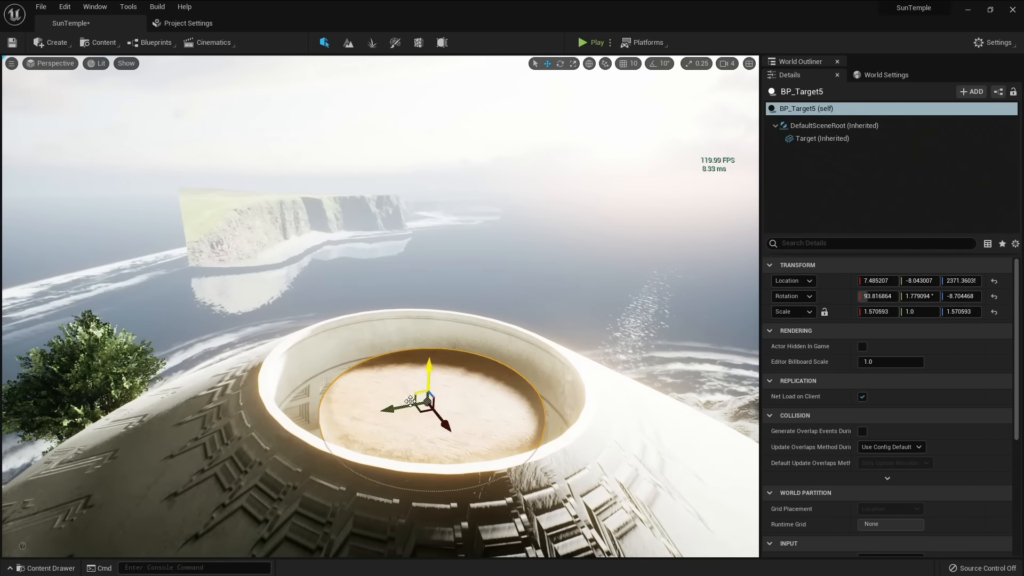
# Place another target copy outside on the rocks below the round hall's balustrade, turned to about 38° around Z.
pyautogui.moveTo(381, 409); pyautogui.dragTo(383, 453, button='right')
pyautogui.click(368, 219)
pyautogui.moveTo(368, 219); pyautogui.dragTo(518, 212, button='right')
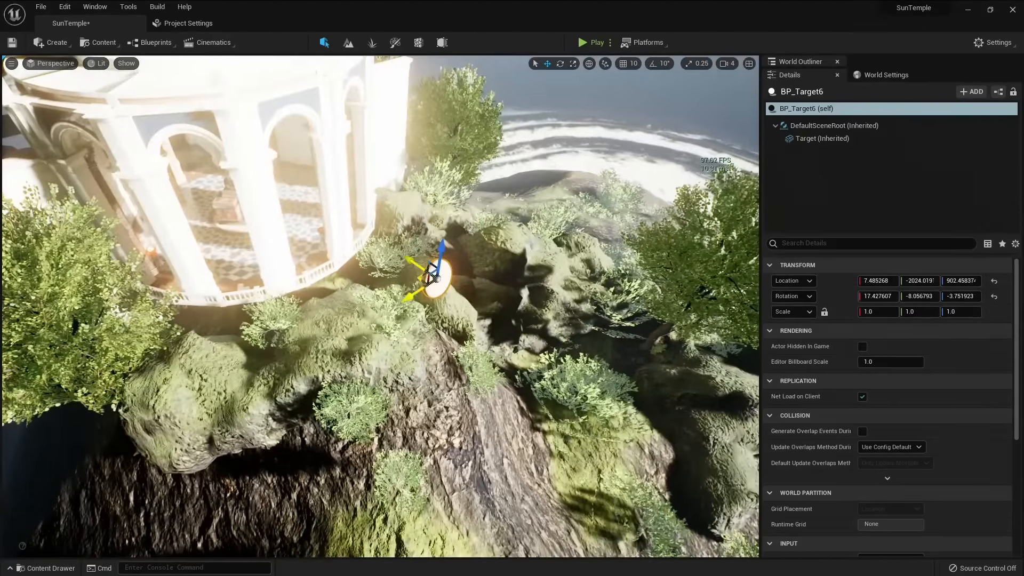
pyautogui.moveTo(433, 278); pyautogui.dragTo(235, 360)
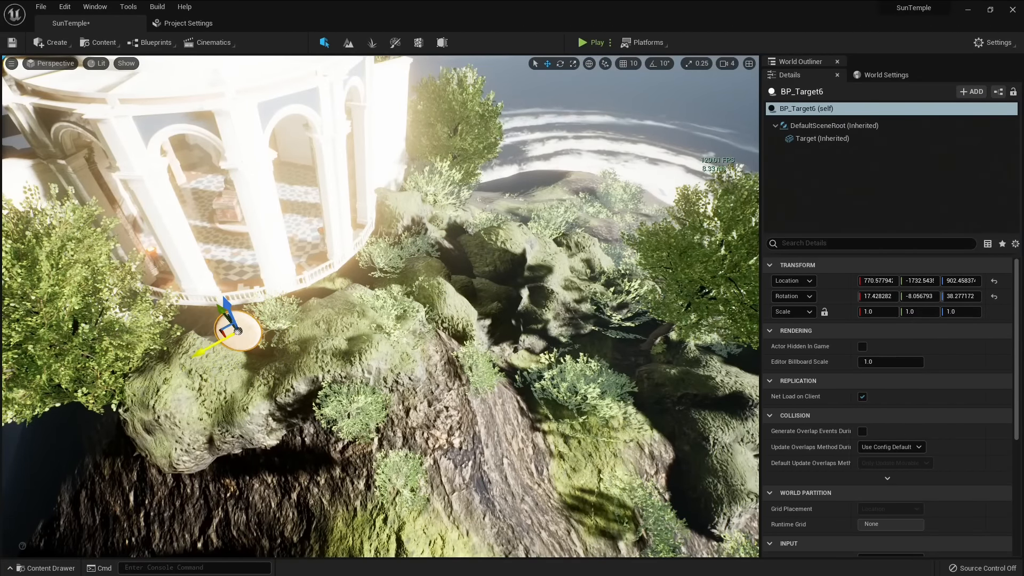
pyautogui.moveTo(511, 207); pyautogui.dragTo(455, 215)
pyautogui.press('w')
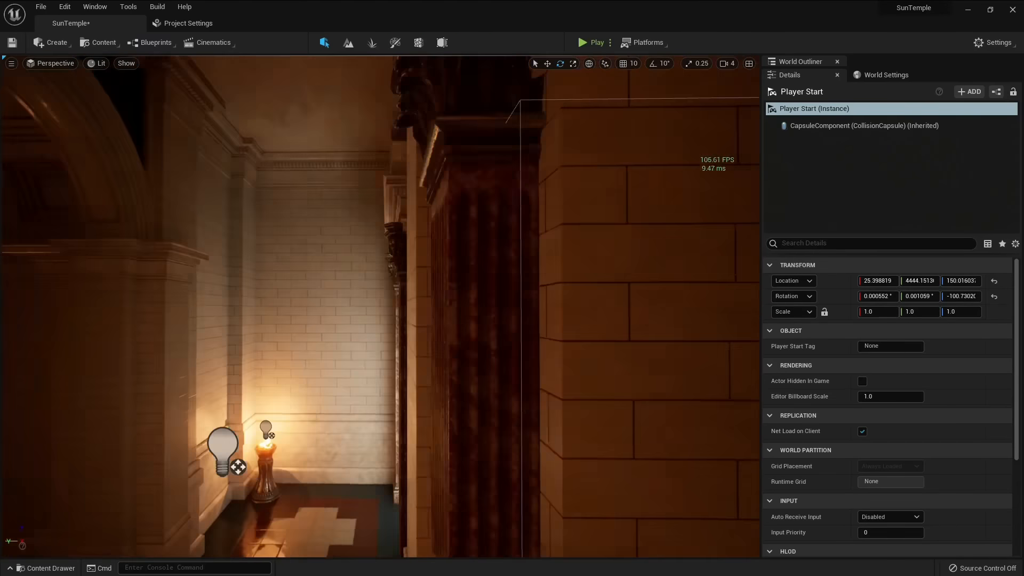
# Duplicate a target, place the copy against the entrance hall's brick wall, and turn it to face the Player Start.
pyautogui.moveTo(380, 307); pyautogui.dragTo(224, 227, button='right')
pyautogui.click(258, 229)
pyautogui.press('w')
pyautogui.keyDown('alt'); pyautogui.moveTo(196, 213); pyautogui.dragTo(544, 337); pyautogui.keyUp('alt')
pyautogui.moveTo(544, 337)
pyautogui.mouseDown(button='right')
pyautogui.moveTo(651, 341)
pyautogui.moveTo(544, 337)
pyautogui.mouseUp(button='right')
pyautogui.press('e')
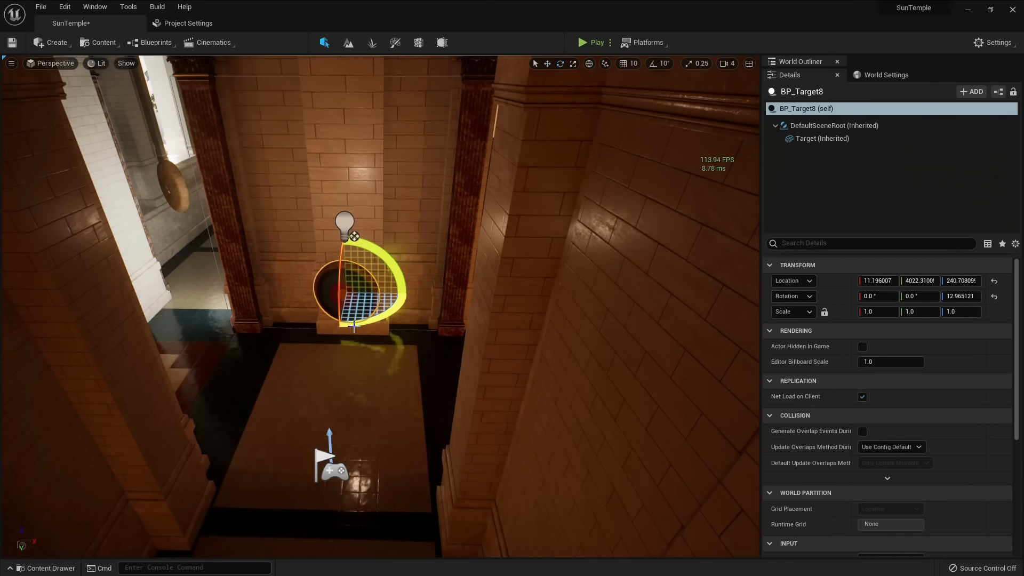
pyautogui.moveTo(405, 299); pyautogui.dragTo(404, 298)
pyautogui.moveTo(404, 299); pyautogui.dragTo(397, 280, button='right')
# Move the Player Start back from the new target to about Y 4606.58 and turn it to about -91.59° around Z.
pyautogui.click(326, 376)
pyautogui.press('f')
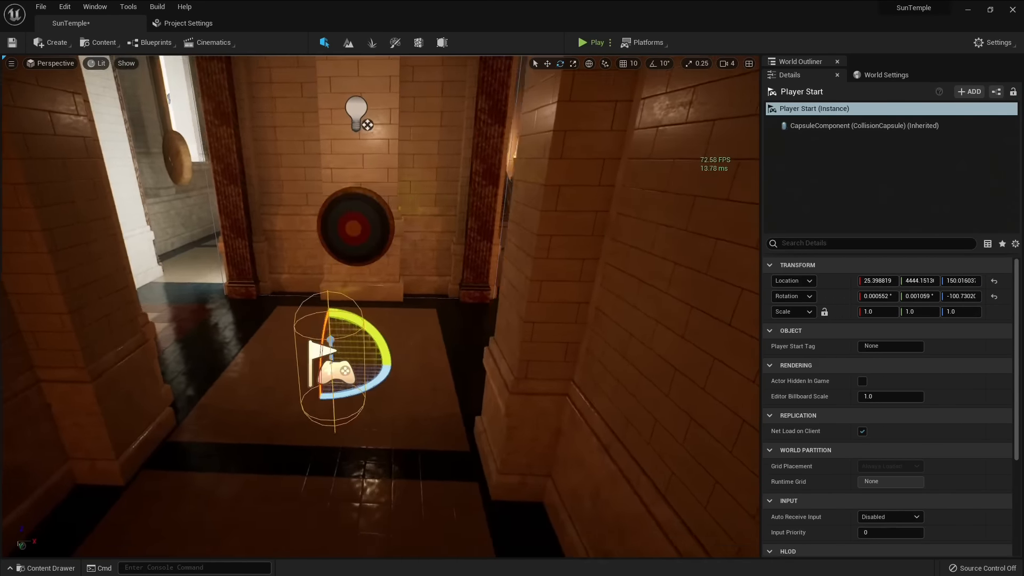
pyautogui.keyDown('shift'); pyautogui.moveTo(367, 337); pyautogui.dragTo(369, 400); pyautogui.keyUp('shift')
pyautogui.press('e')
pyautogui.moveTo(337, 348); pyautogui.dragTo(332, 350)
pyautogui.press('w')
pyautogui.moveTo(331, 350); pyautogui.dragTo(358, 298, button='right')
pyautogui.press('w')
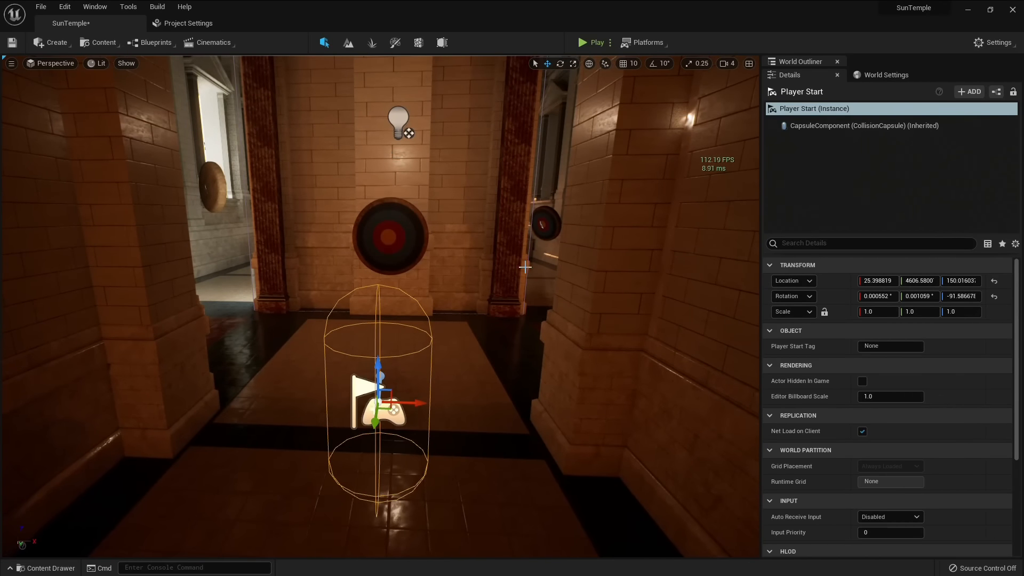
# Open the GM_TargetGame blueprint and set the Time variable's default value to 5000.
pyautogui.hotkey('ctrl', 'space')
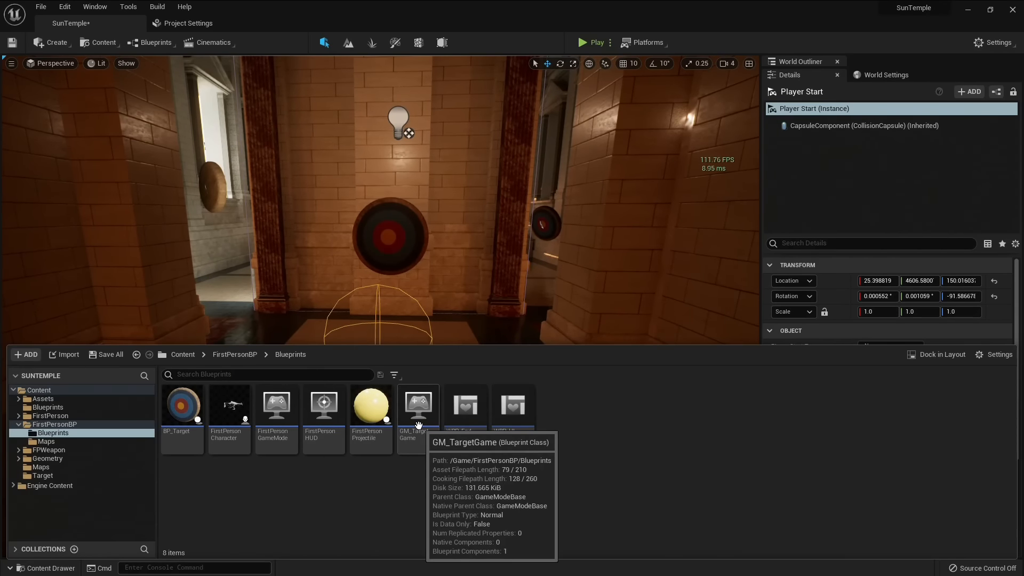
pyautogui.doubleClick(419, 426)
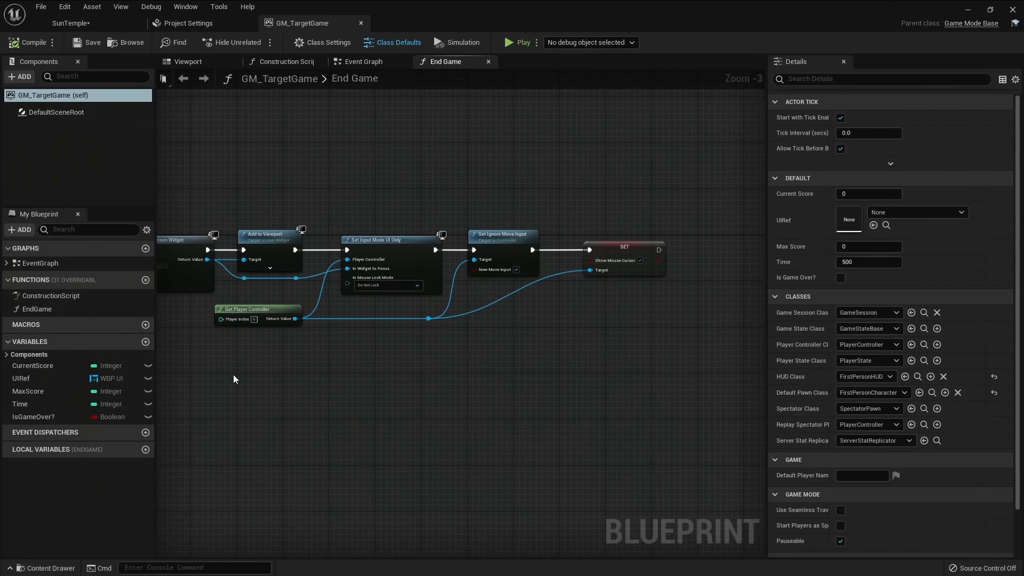
pyautogui.click(364, 62)
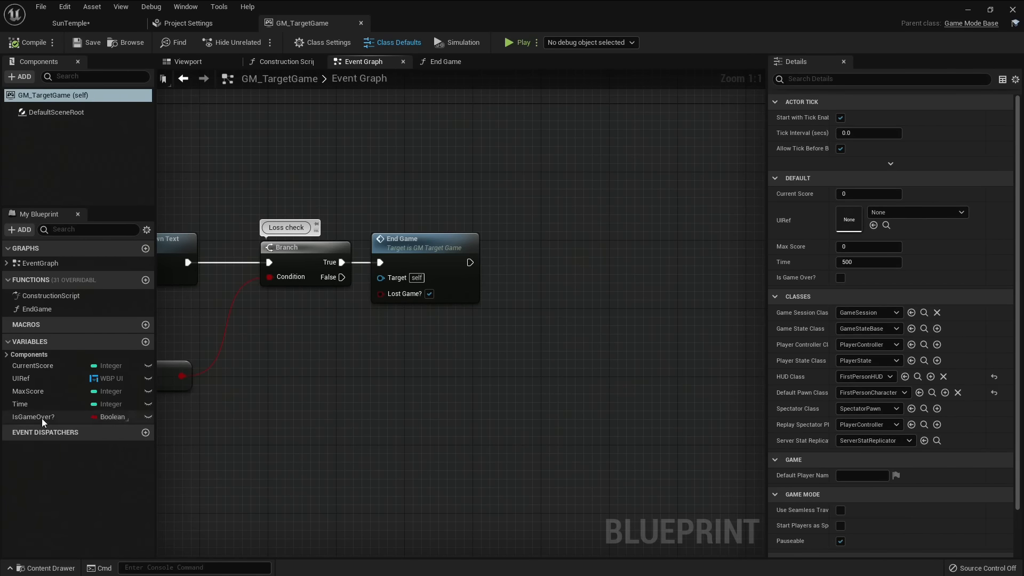
pyautogui.click(34, 406)
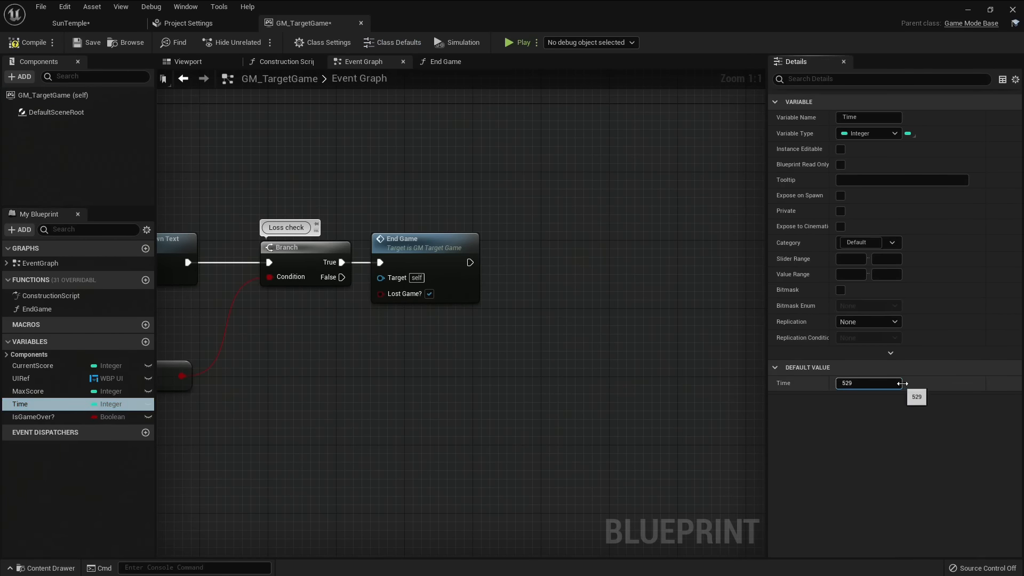
pyautogui.scroll(-5, 753, 393)
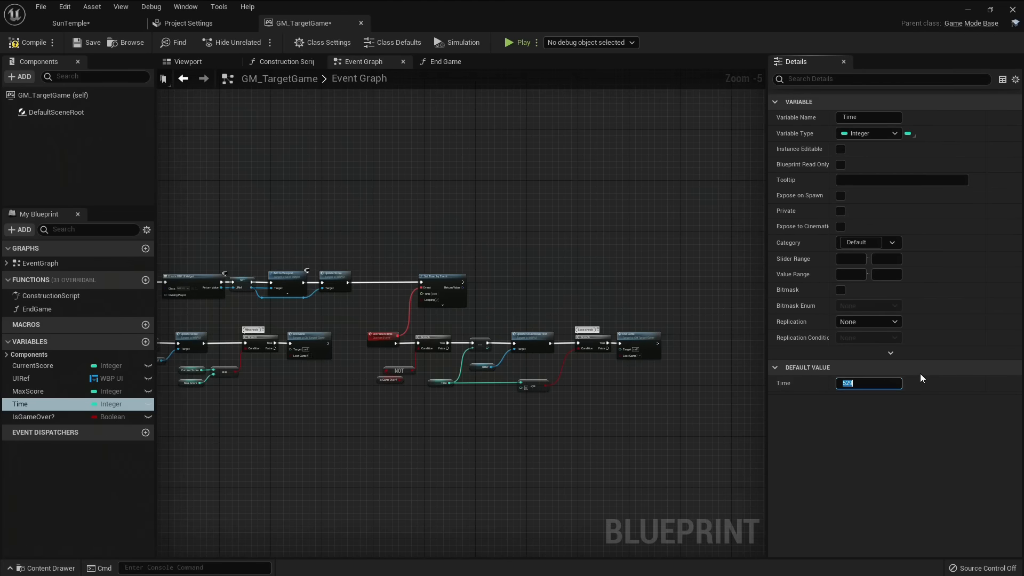
pyautogui.write('3')
pyautogui.write('000')
pyautogui.press('Return')
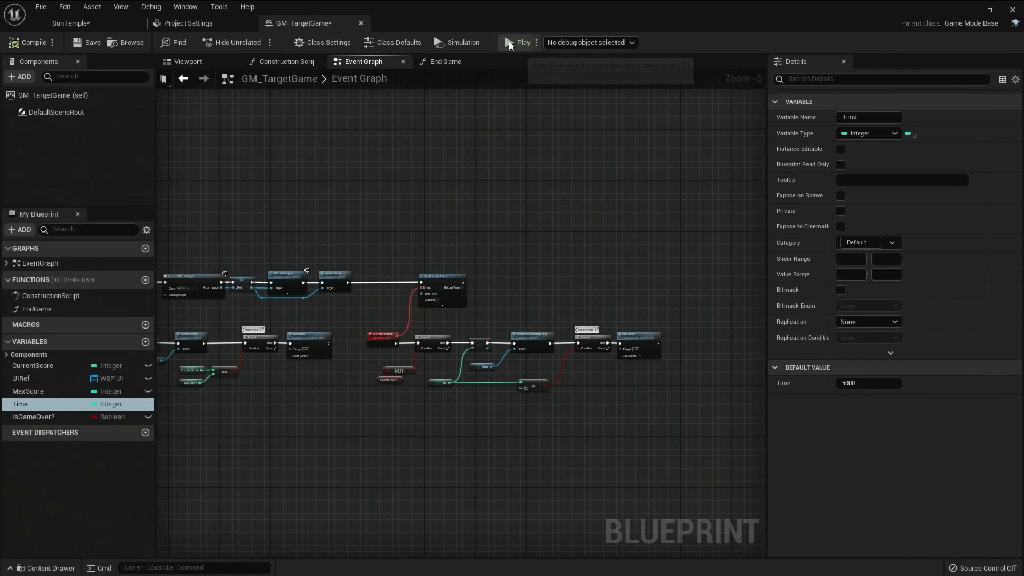
# Play-test the SunTemple level by shooting the targets through the halls and up at the dome, and stop playing.
pyautogui.click(71, 23)
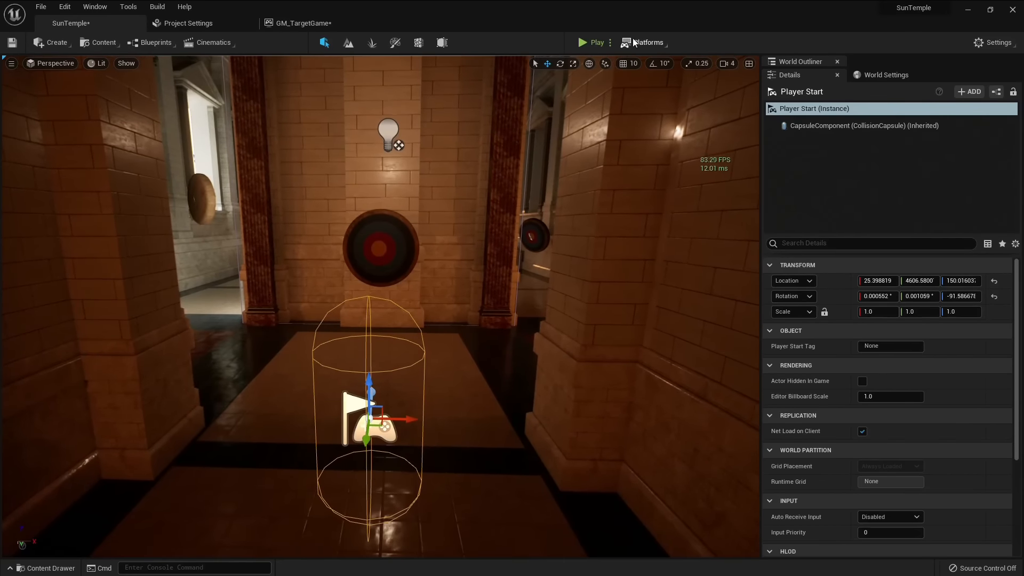
pyautogui.click(591, 44)
pyautogui.click(384, 321)
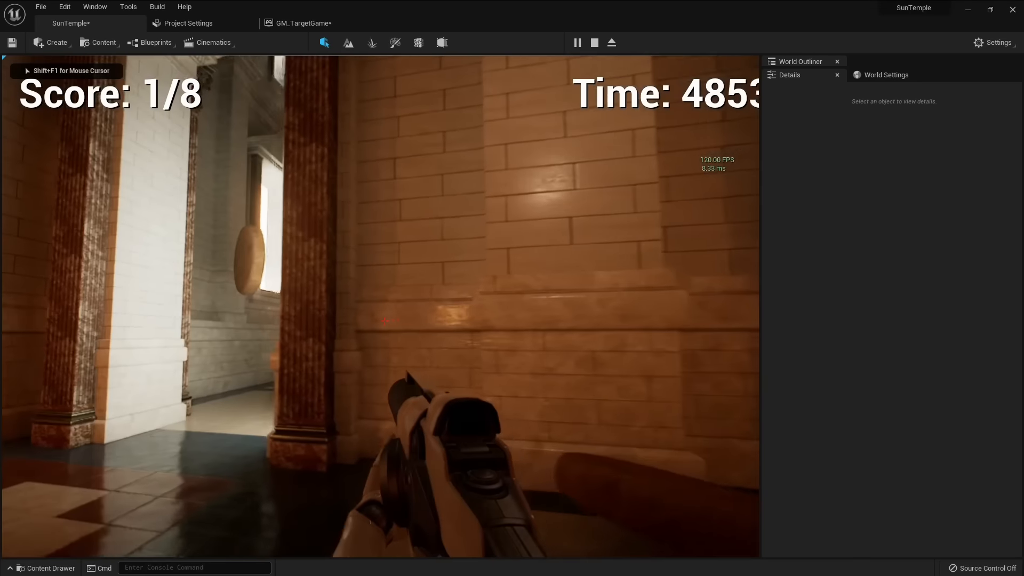
pyautogui.click(384, 321)
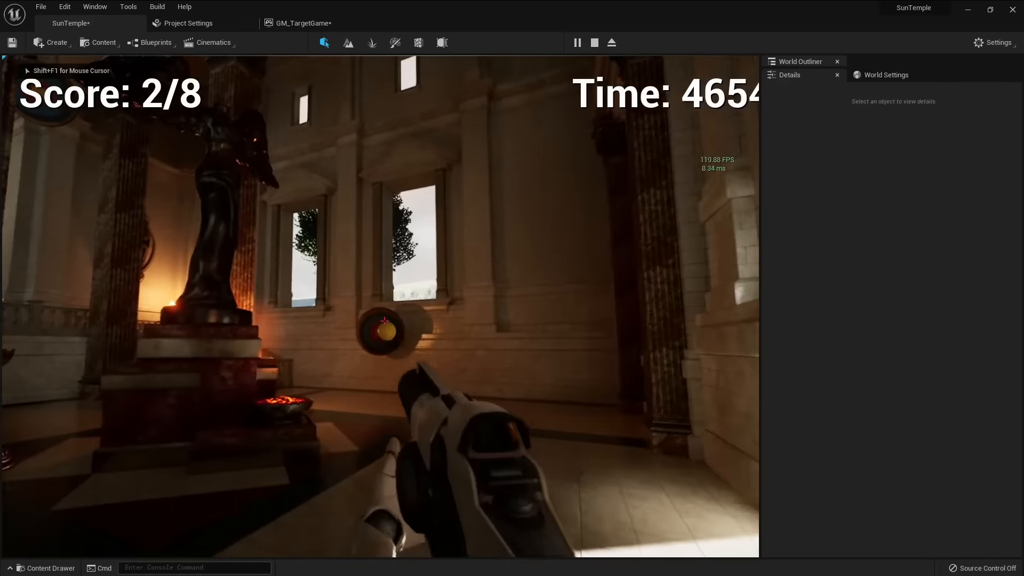
pyautogui.click(384, 321)
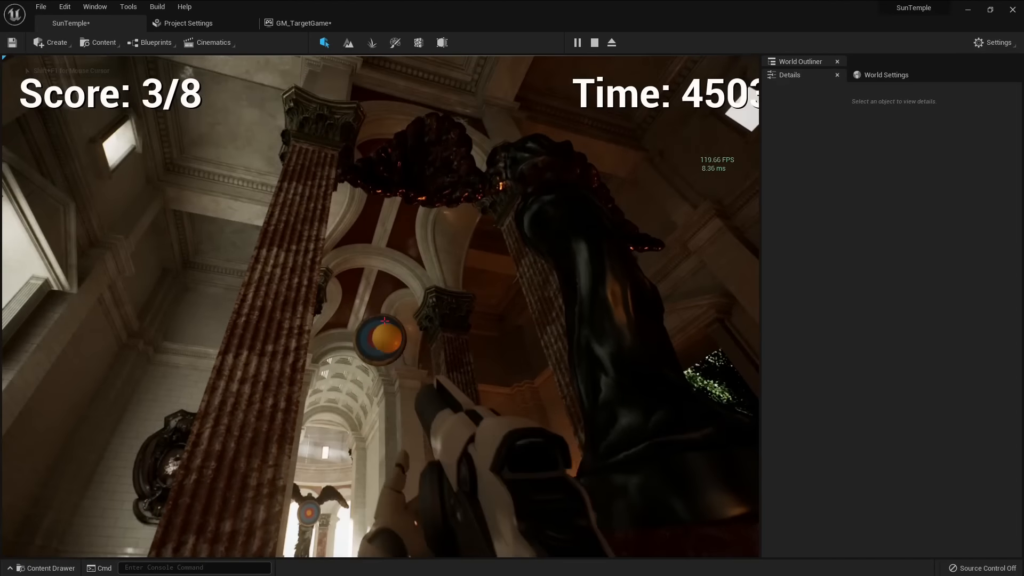
pyautogui.click(384, 321)
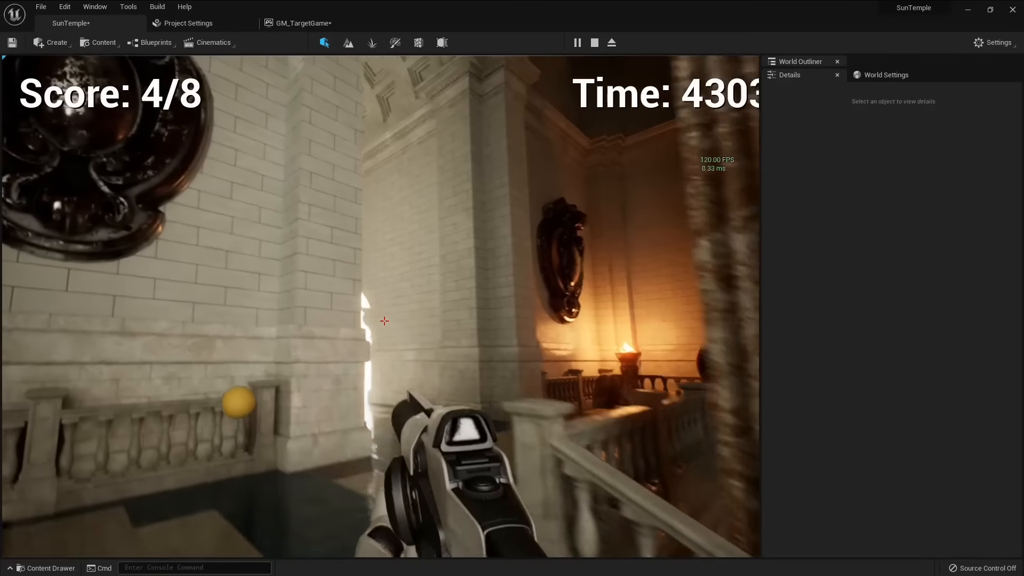
pyautogui.click(384, 321)
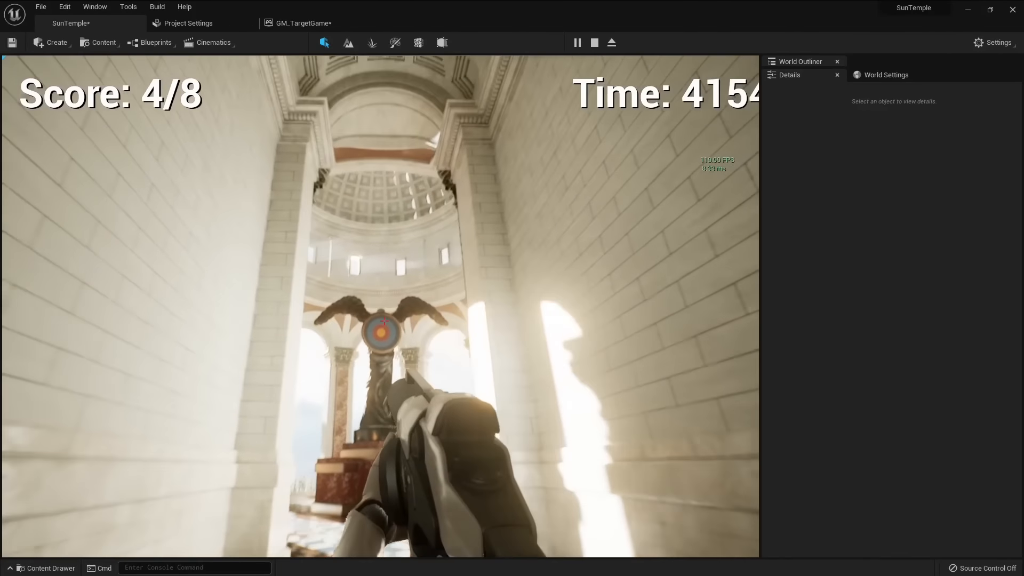
pyautogui.click(384, 321)
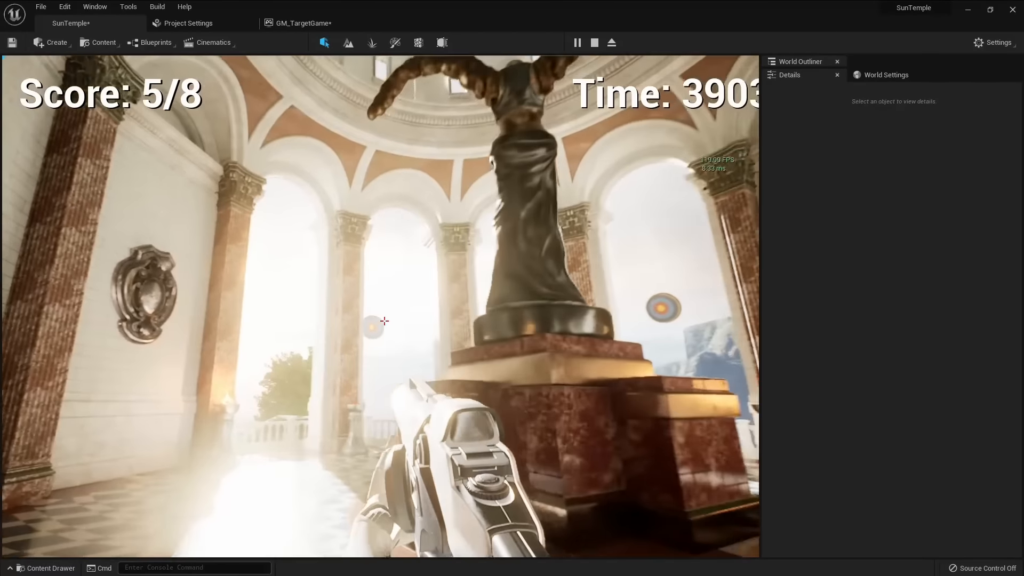
pyautogui.click(384, 321)
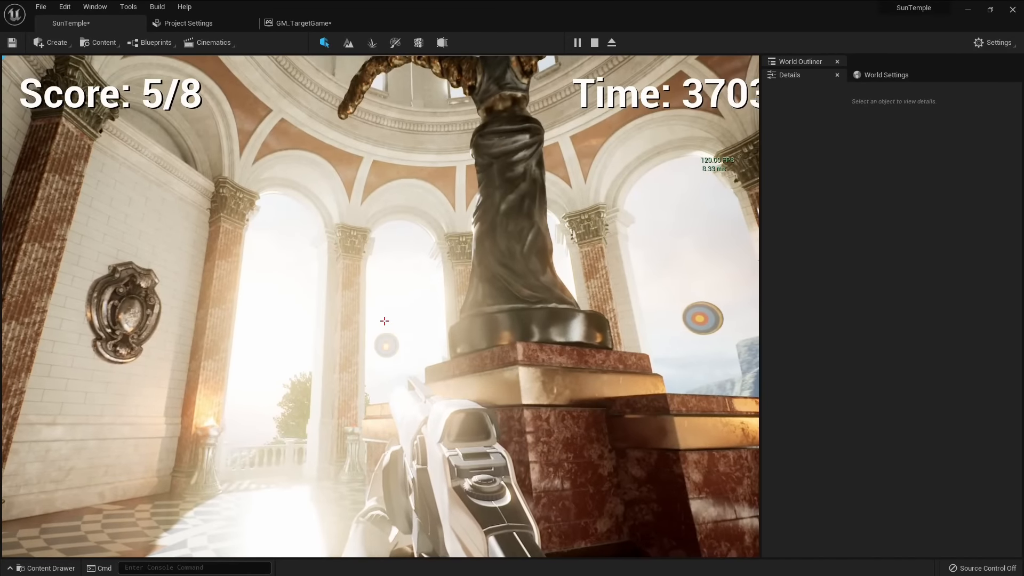
pyautogui.click(384, 321)
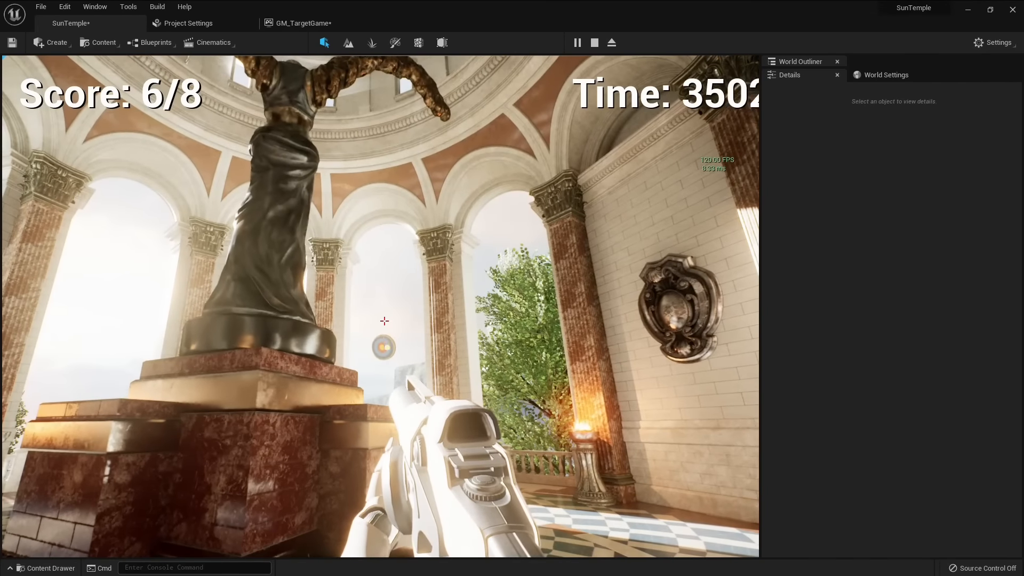
pyautogui.click(384, 321)
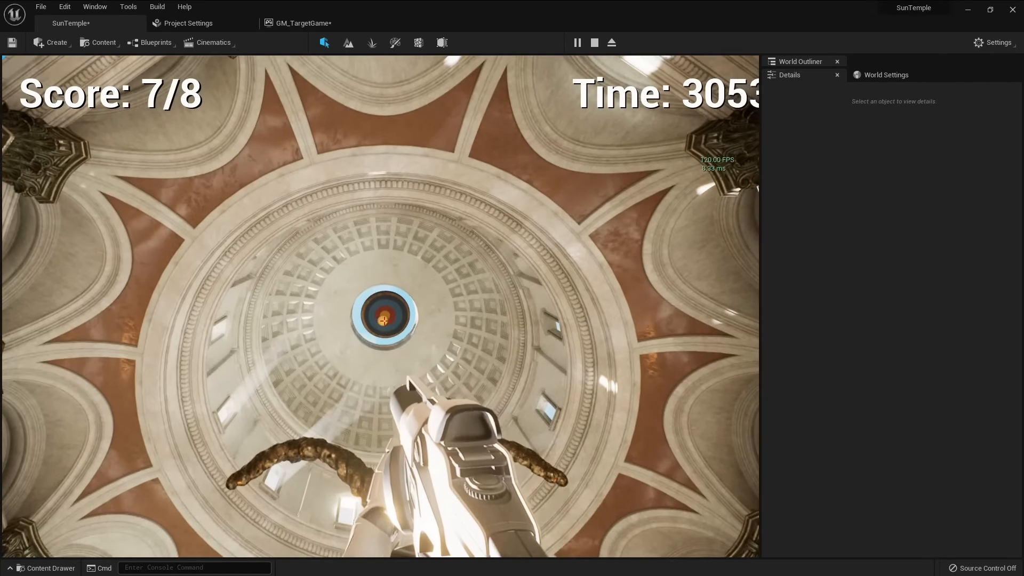
pyautogui.press('Escape')
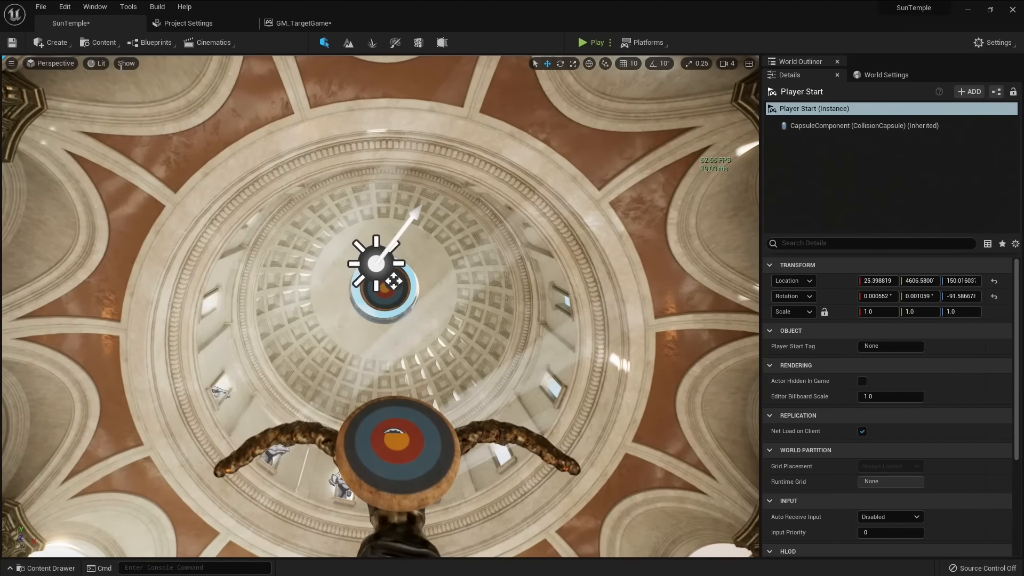
# Switch the viewport to the Player Collision view mode and select the dome mesh above the round hall.
pyautogui.click(96, 63)
pyautogui.click(146, 163)
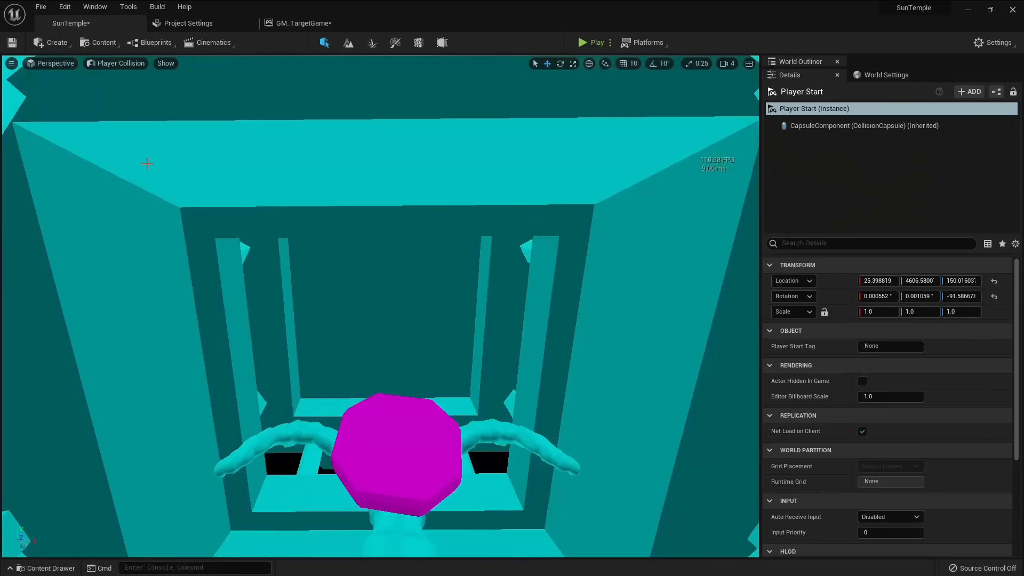
pyautogui.press('w')
pyautogui.moveTo(376, 280); pyautogui.dragTo(342, 325, button='right')
pyautogui.click(342, 325)
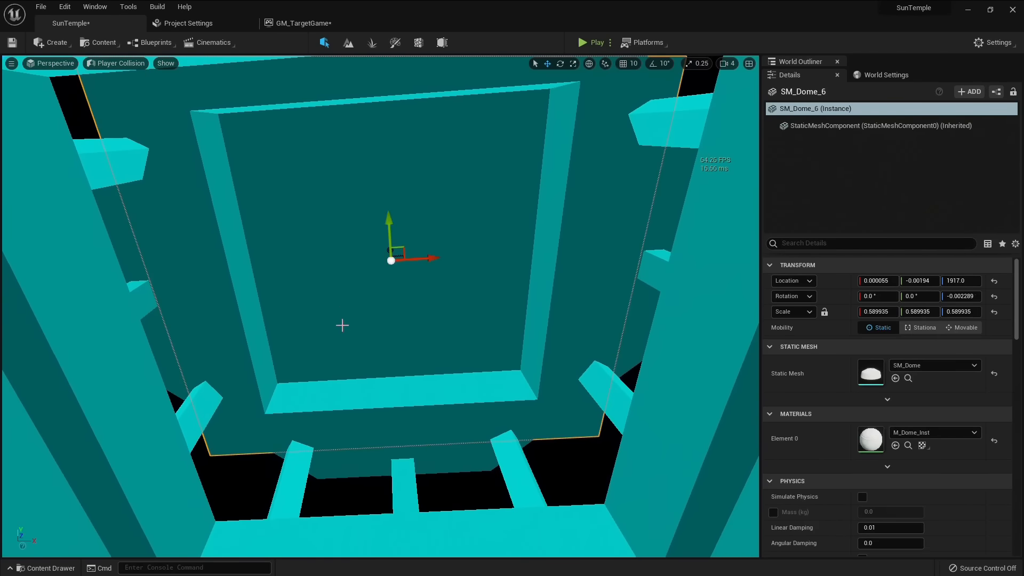
pyautogui.moveTo(447, 247)
pyautogui.mouseDown(button='right')
pyautogui.moveTo(459, 214)
pyautogui.moveTo(447, 247)
pyautogui.mouseUp(button='right')
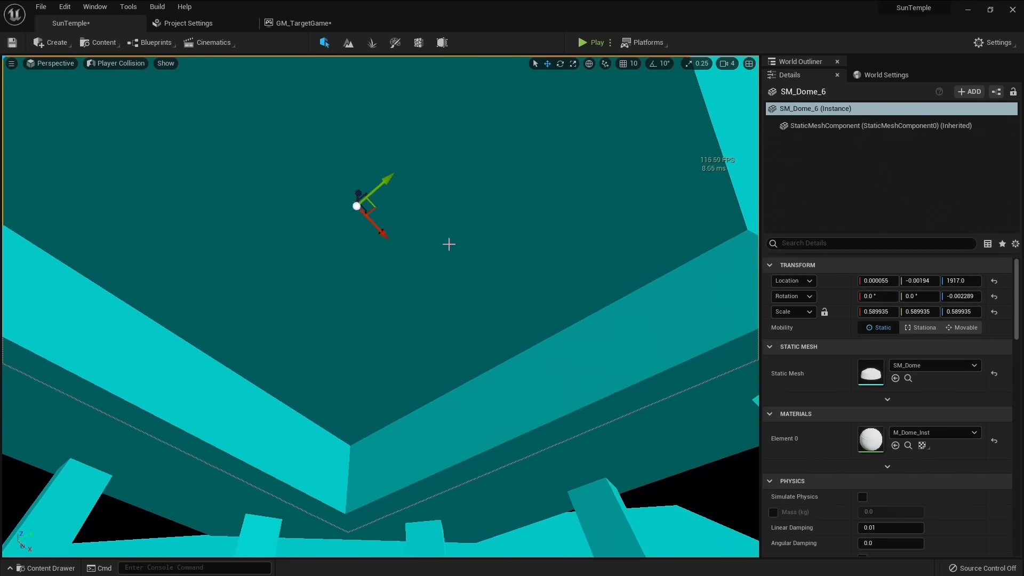
# Open the SM_Dome mesh for editing, set its Collision Complexity to Use Complex Collision As Simple, and close the mesh editor.
pyautogui.hotkey('ctrl', 'e')
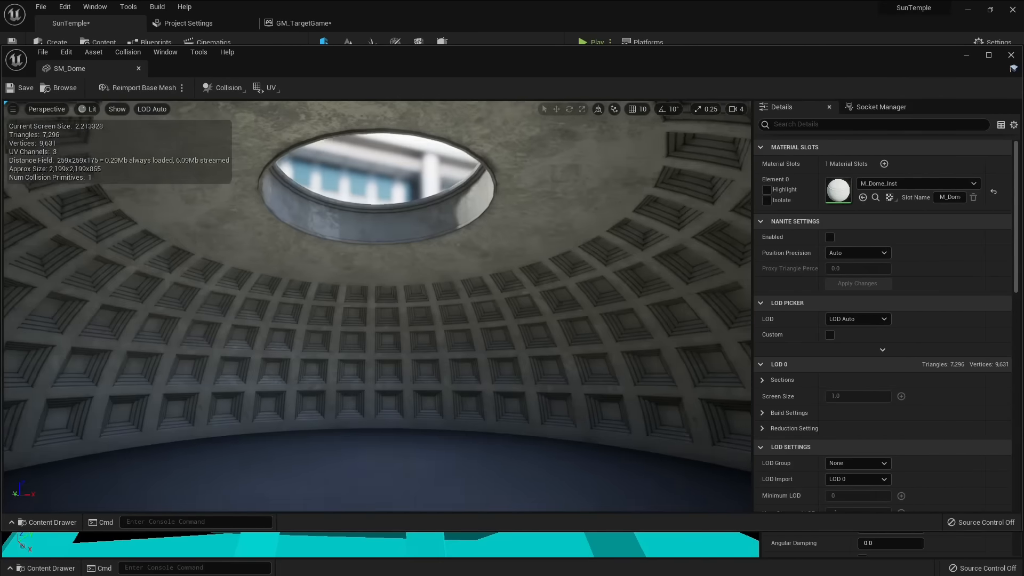
pyautogui.moveTo(459, 354); pyautogui.dragTo(458, 304, button='right')
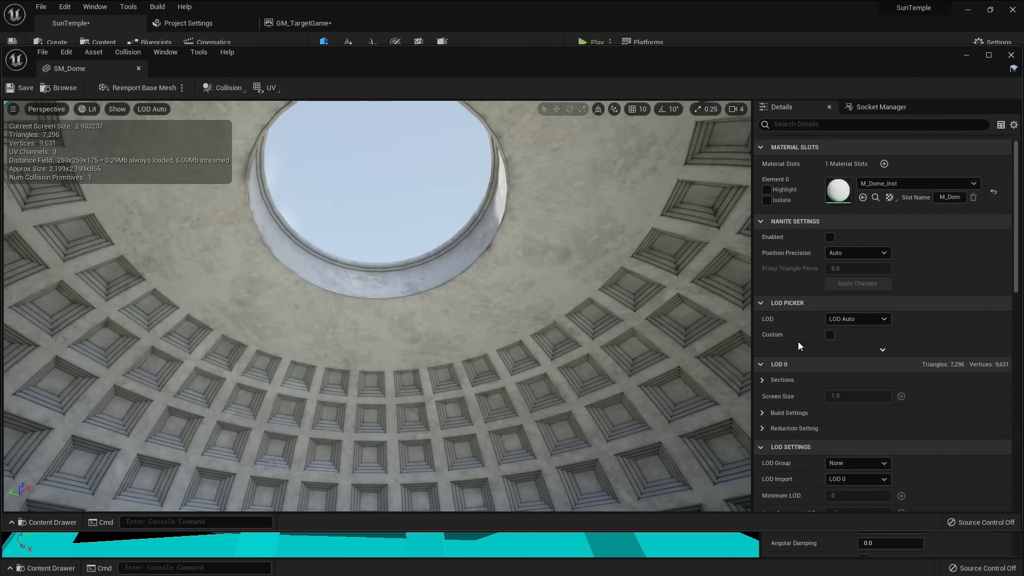
pyautogui.scroll(-5, 867, 345)
pyautogui.scroll(-10, 866, 344)
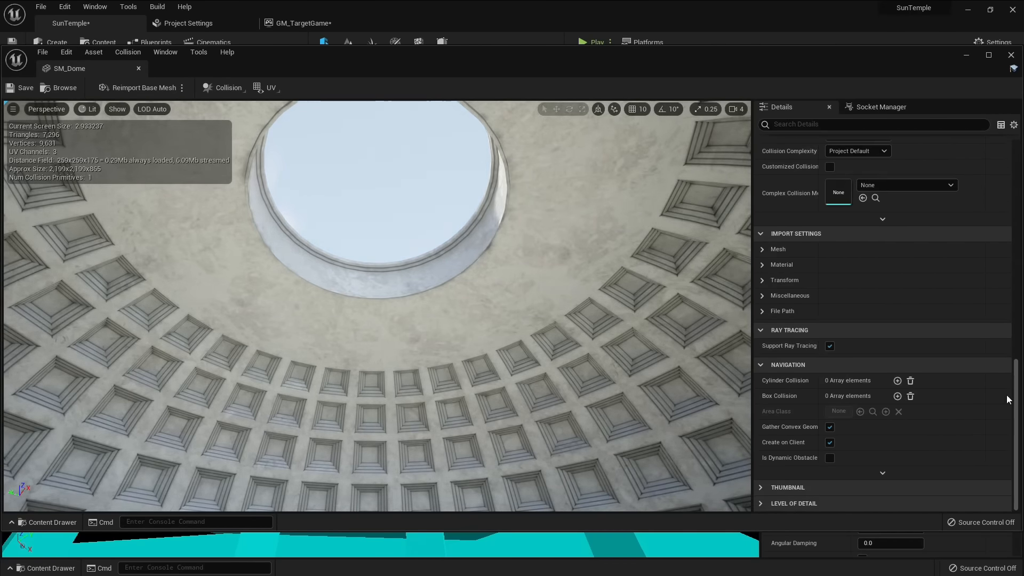
pyautogui.scroll(3, 853, 353)
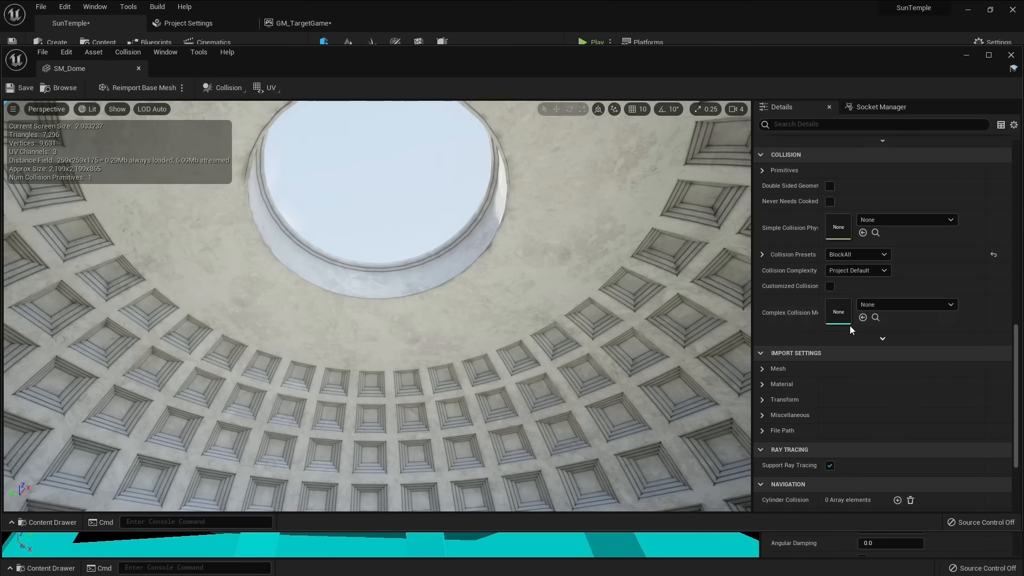
pyautogui.click(873, 312)
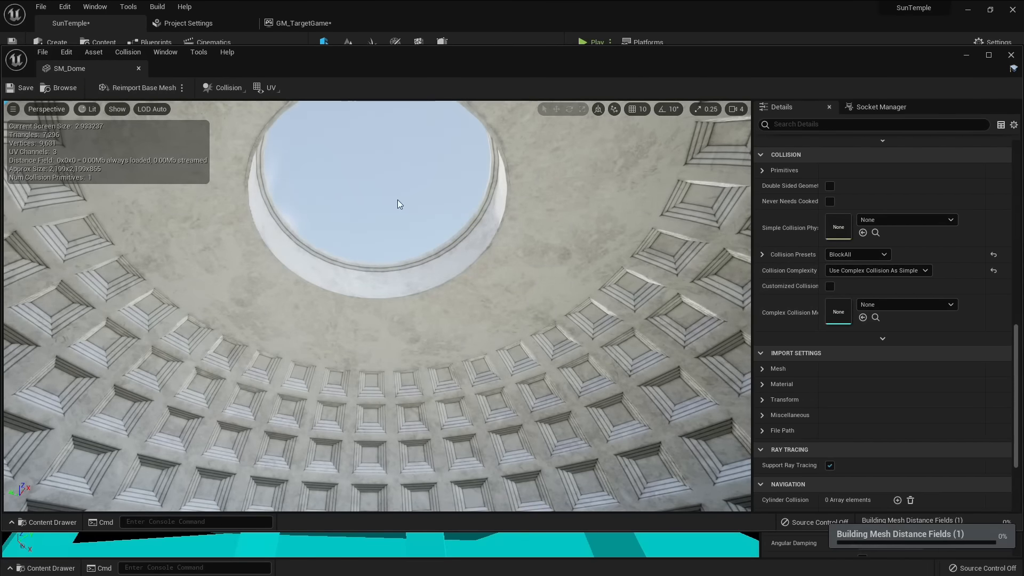
pyautogui.click(139, 68)
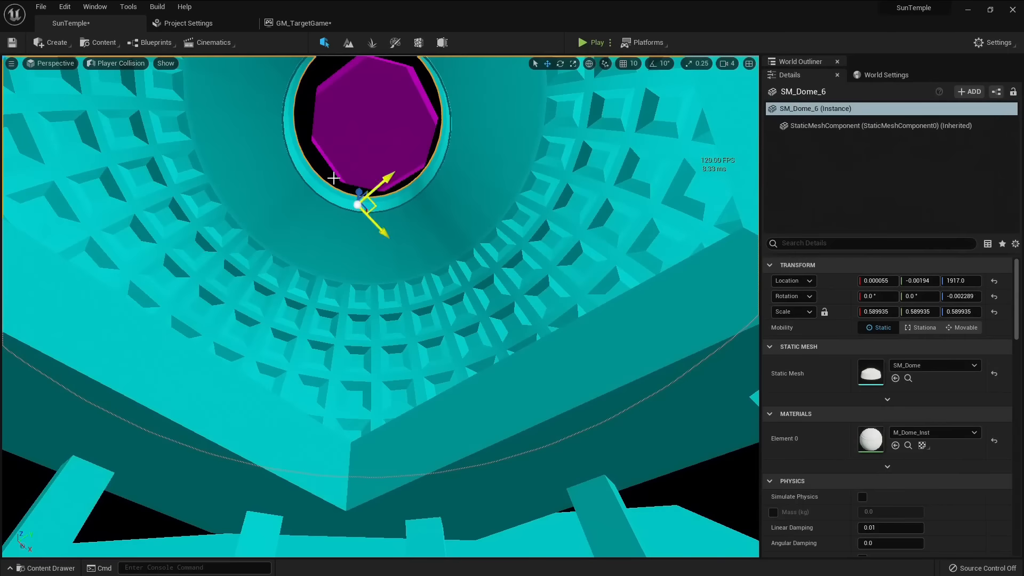
# Inspect the dome's collision around the roof opening and select the BP_Target5 target placed there.
pyautogui.moveTo(334, 178); pyautogui.dragTo(327, 133, button='right')
pyautogui.press('w')
pyautogui.click(382, 215)
pyautogui.moveTo(363, 212); pyautogui.dragTo(463, 184, button='right')
pyautogui.press('w')
pyautogui.moveTo(365, 195); pyautogui.dragTo(364, 194, button='right')
pyautogui.press('w')
# In the WBP_UI widget, move the TimerText to about X -614 and widen it to about 575.
pyautogui.hotkey('ctrl', 'space')
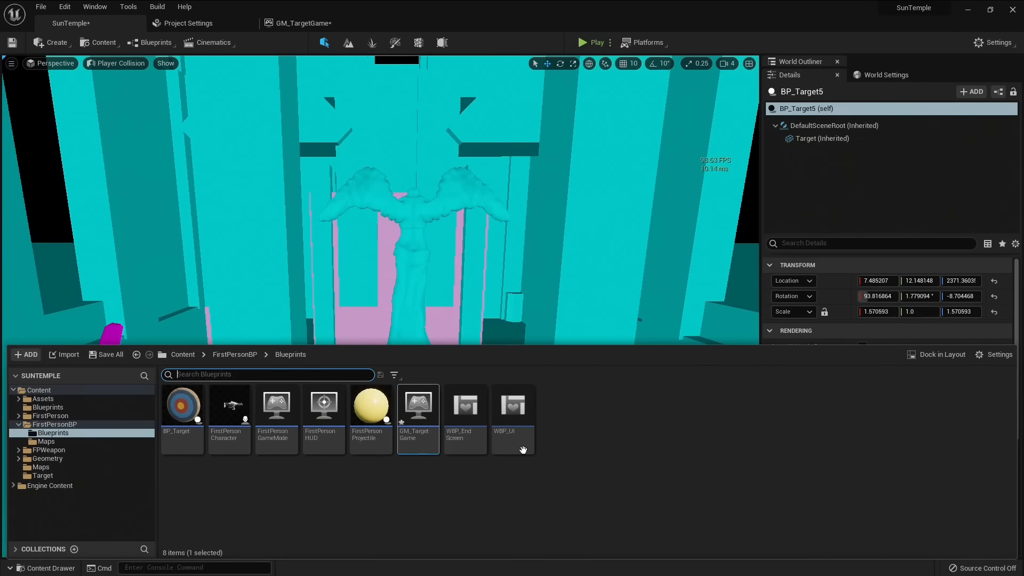
pyautogui.doubleClick(521, 439)
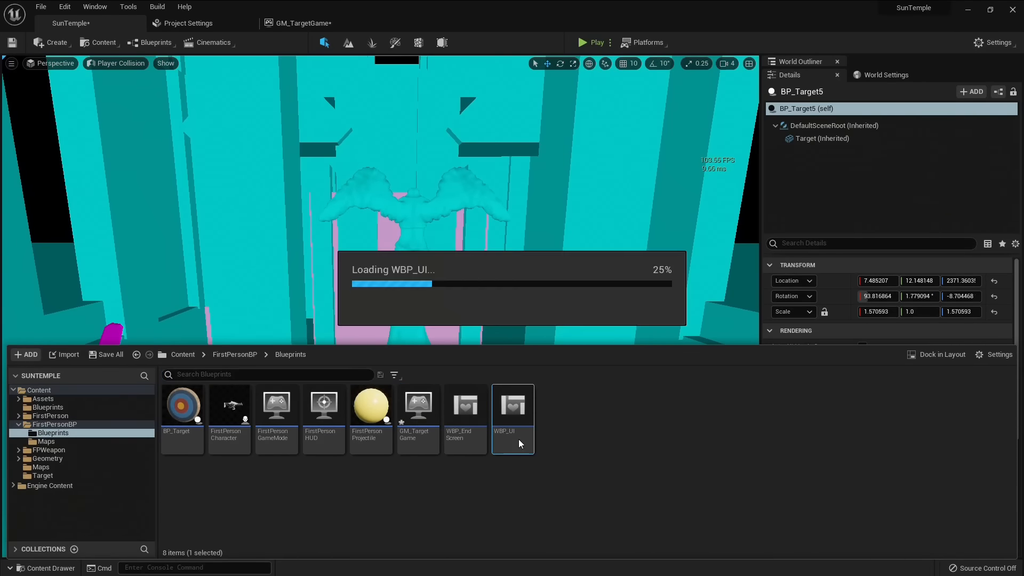
pyautogui.click(673, 170)
pyautogui.scroll(2, 673, 171)
pyautogui.moveTo(653, 168); pyautogui.dragTo(722, 160)
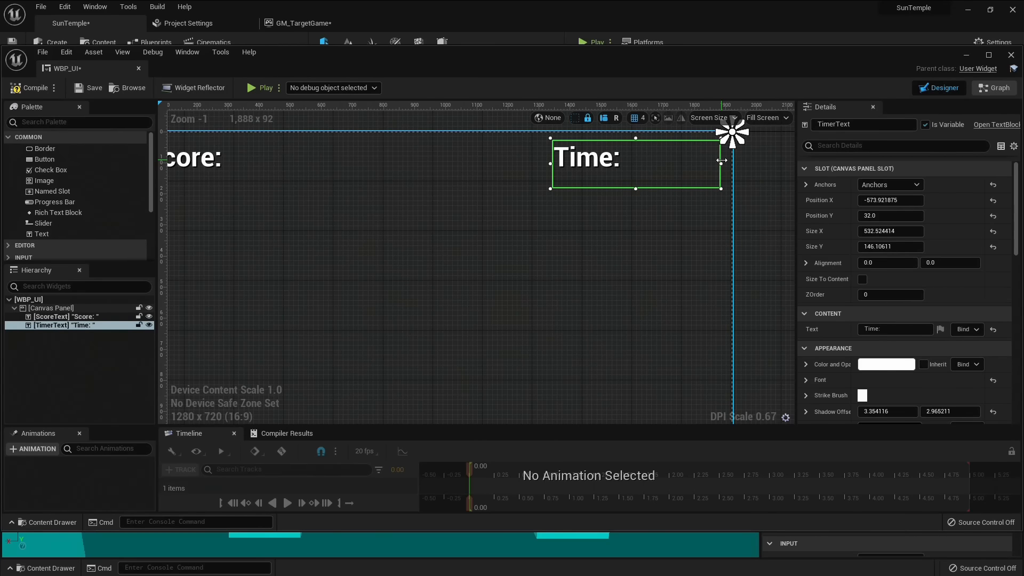
pyautogui.moveTo(603, 164); pyautogui.dragTo(590, 163)
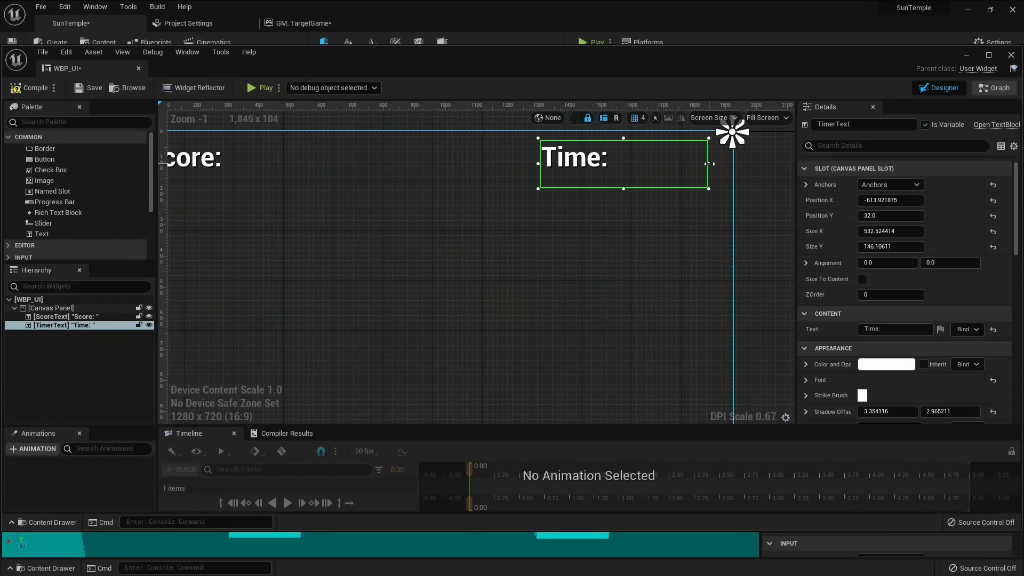
pyautogui.moveTo(665, 217); pyautogui.dragTo(567, 222, button='right')
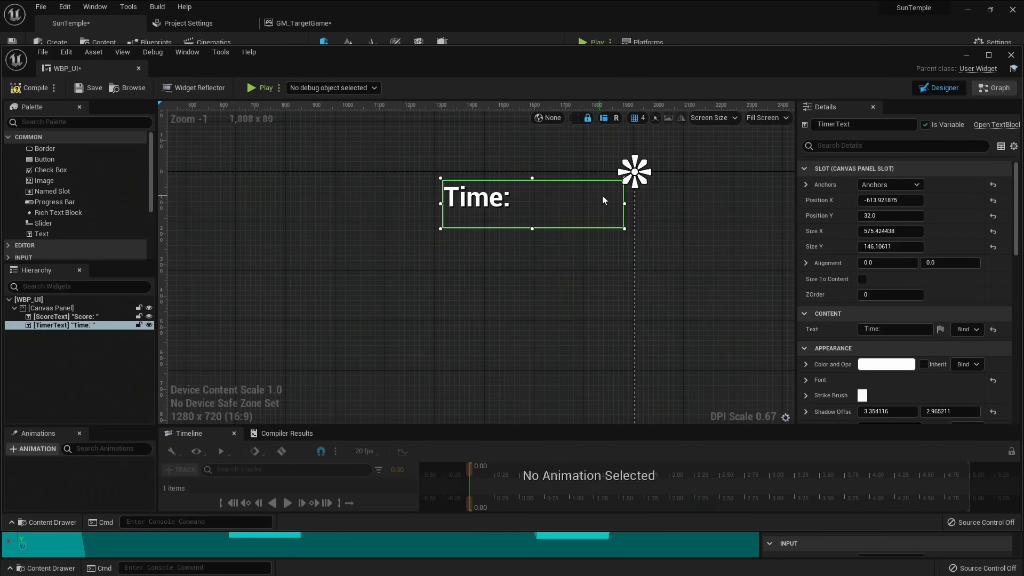
pyautogui.moveTo(385, 266); pyautogui.dragTo(501, 204, button='right')
pyautogui.scroll(-3, 508, 224)
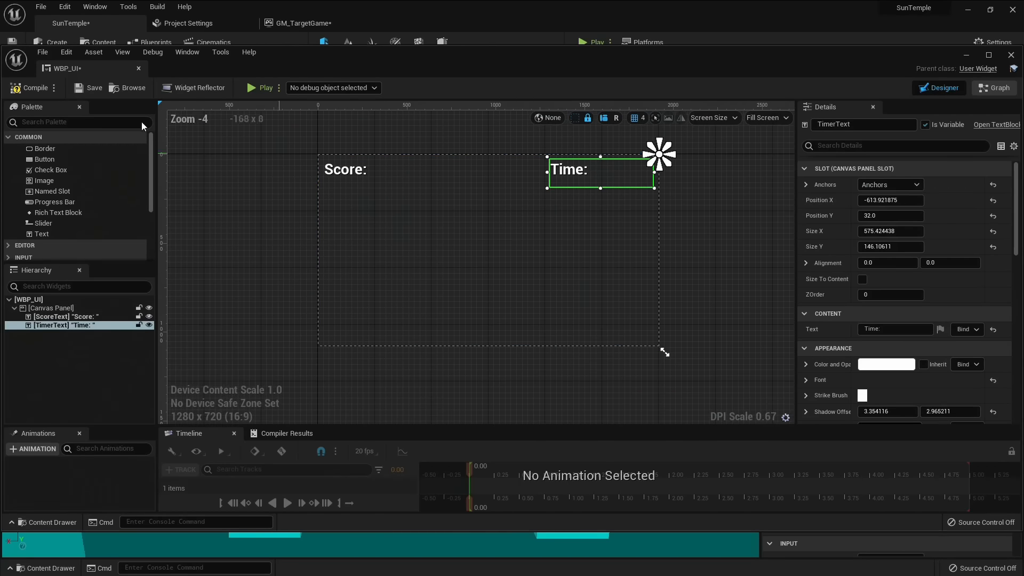
# Leave the WBP_UI editor, return the level viewport to the Lit view mode and save the SunTemple level.
pyautogui.moveTo(81, 71); pyautogui.dragTo(139, 123)
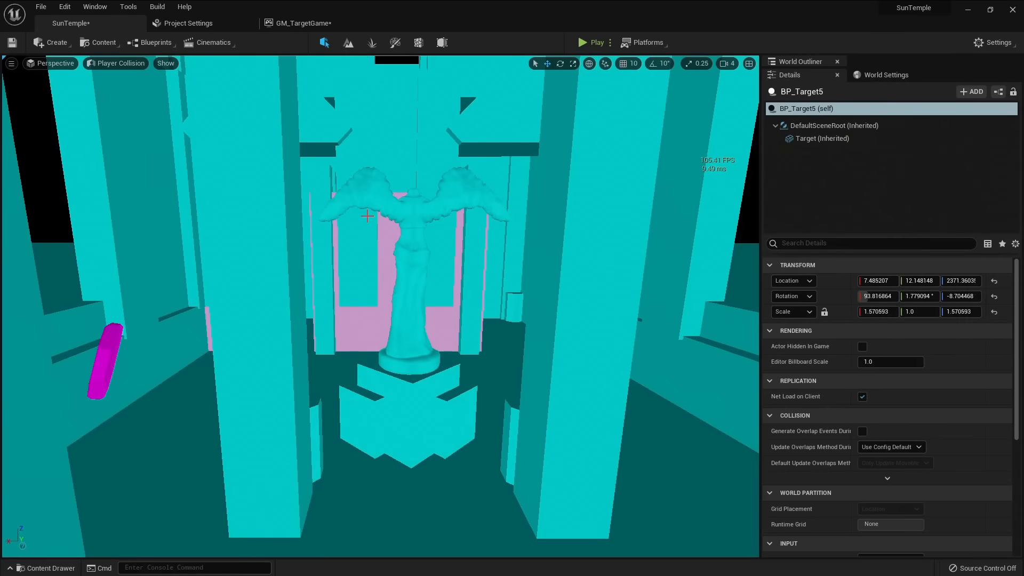
pyautogui.hotkey('alt', '4')
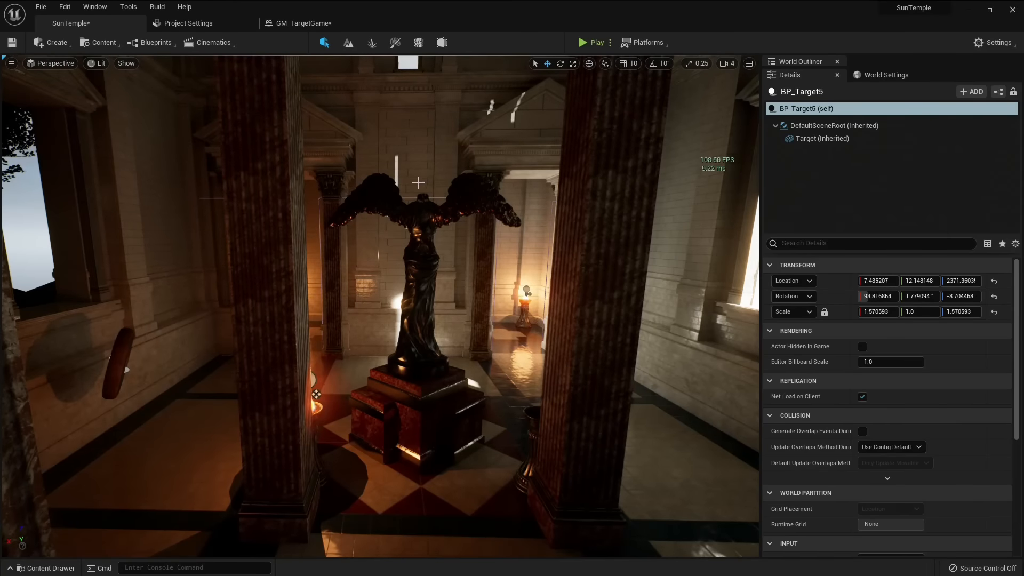
pyautogui.hotkey('ctrl', 's')
# Open the GM_TargetGame blueprint from the FirstPersonBP Blueprints folder and lower the default value of its Time variable.
pyautogui.hotkey('ctrl', 'space')
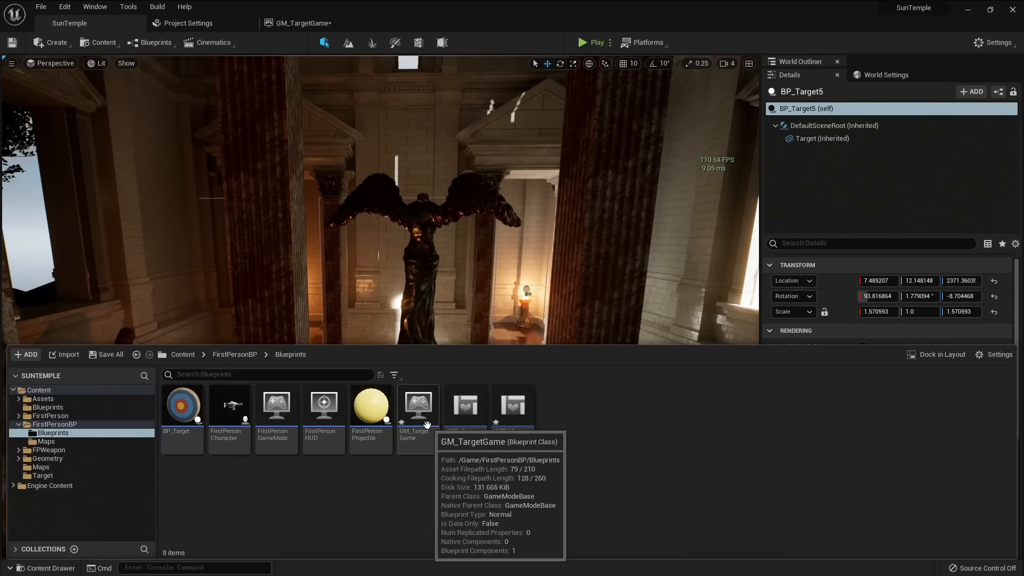
pyautogui.doubleClick(437, 438)
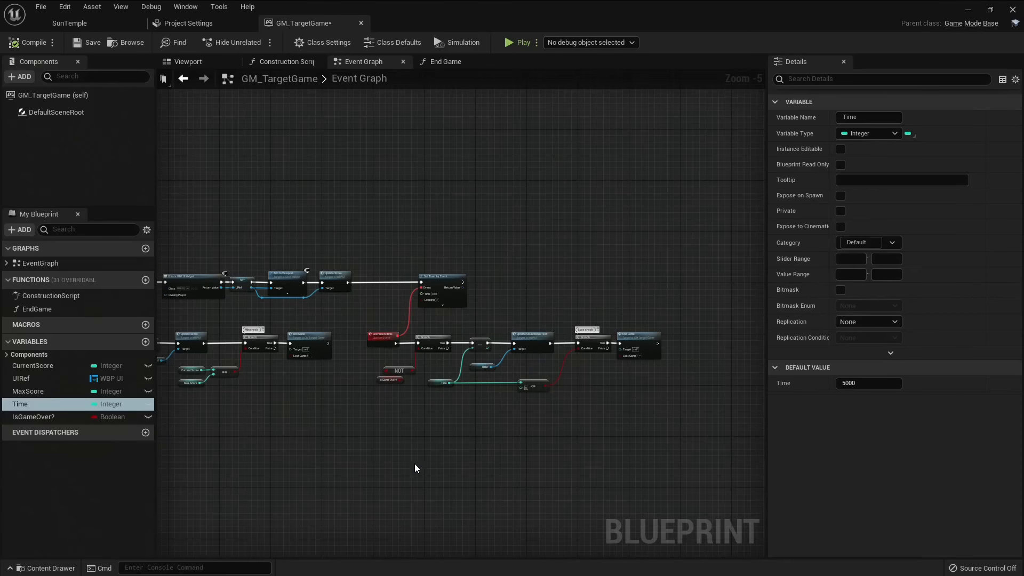
pyautogui.doubleClick(62, 403)
# Play-test the level by shooting all eight targets around the temple, including the one in the dome opening, before time runs out.
pyautogui.press('w')
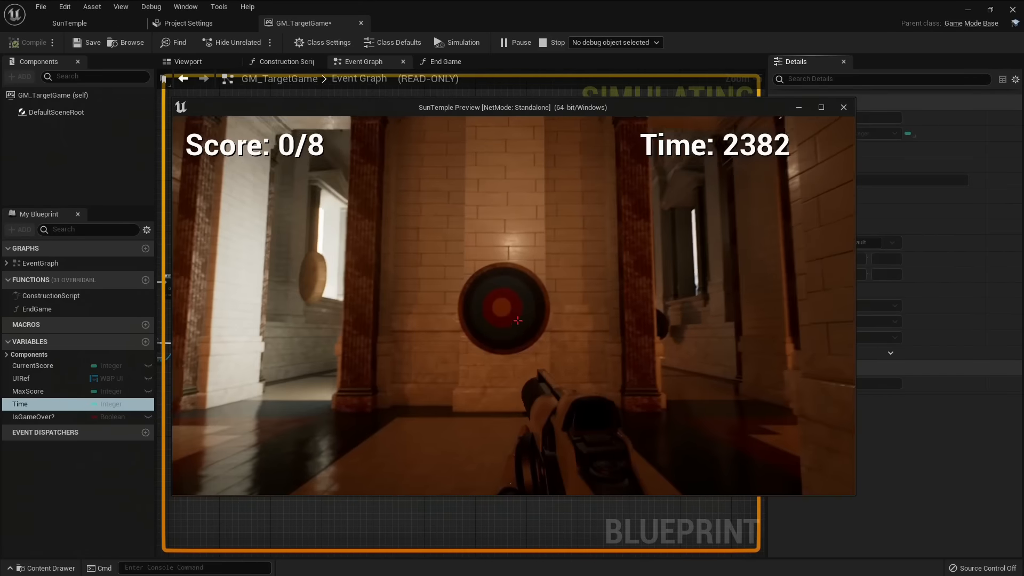
pyautogui.click(517, 320)
pyautogui.click(517, 321)
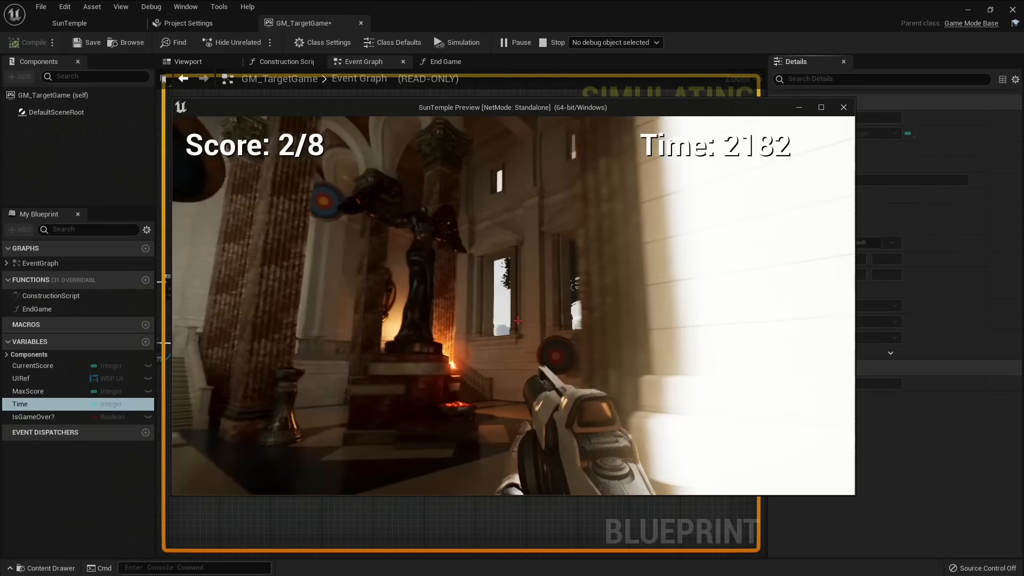
pyautogui.click(517, 320)
pyautogui.click(518, 320)
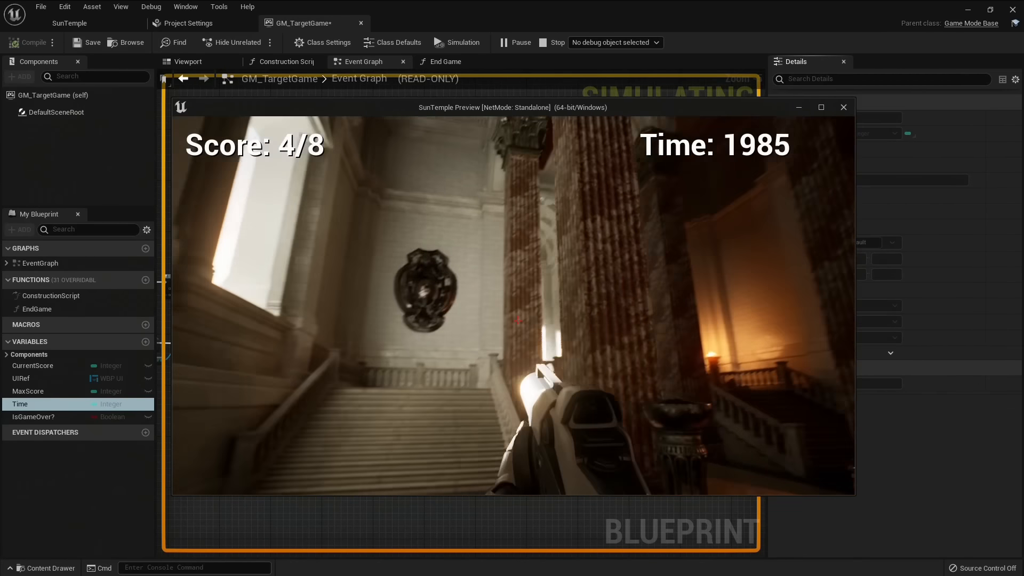
pyautogui.press('w')
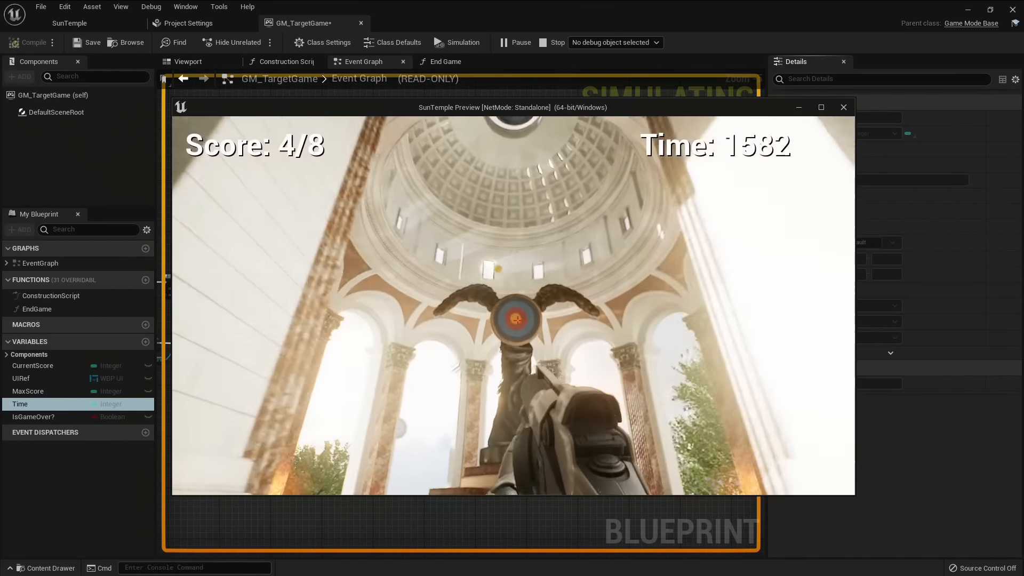
pyautogui.click(517, 320)
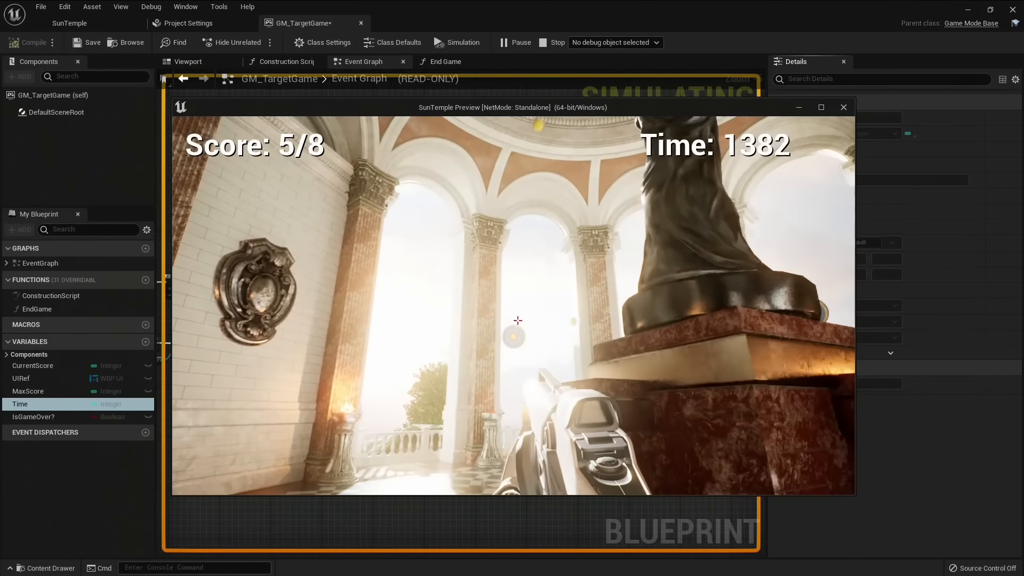
pyautogui.click(517, 320)
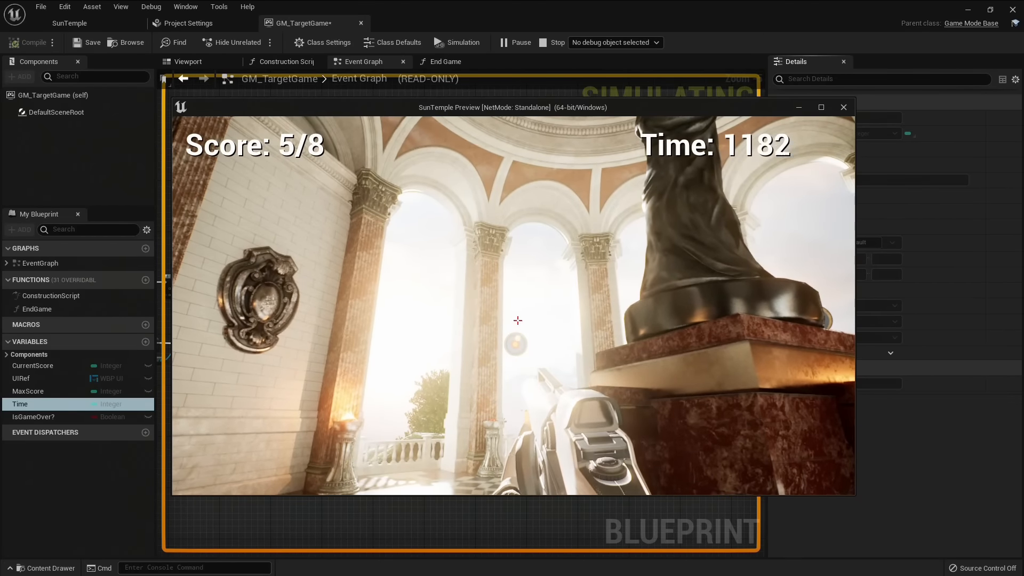
pyautogui.click(517, 321)
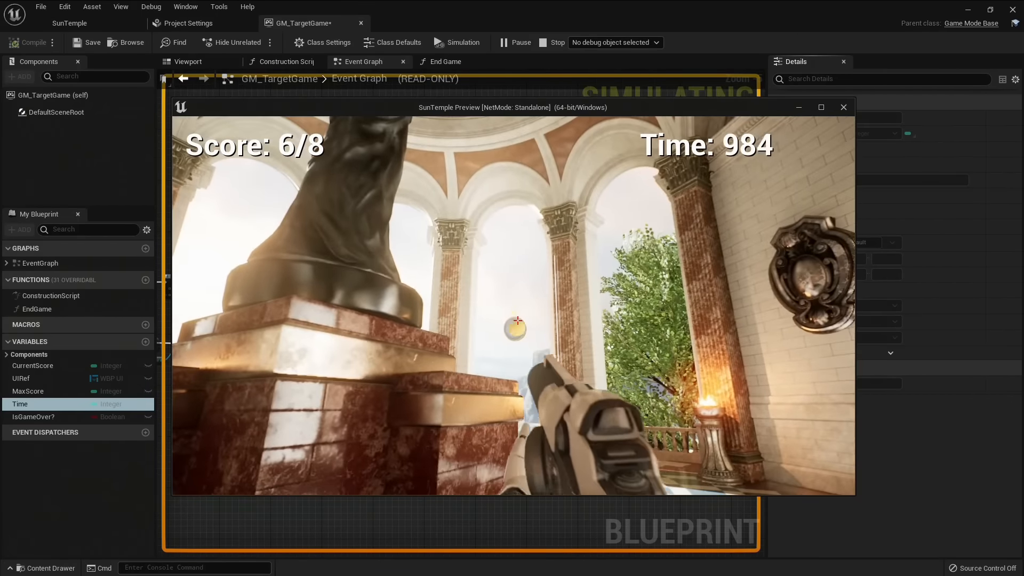
pyautogui.click(518, 320)
pyautogui.click(517, 321)
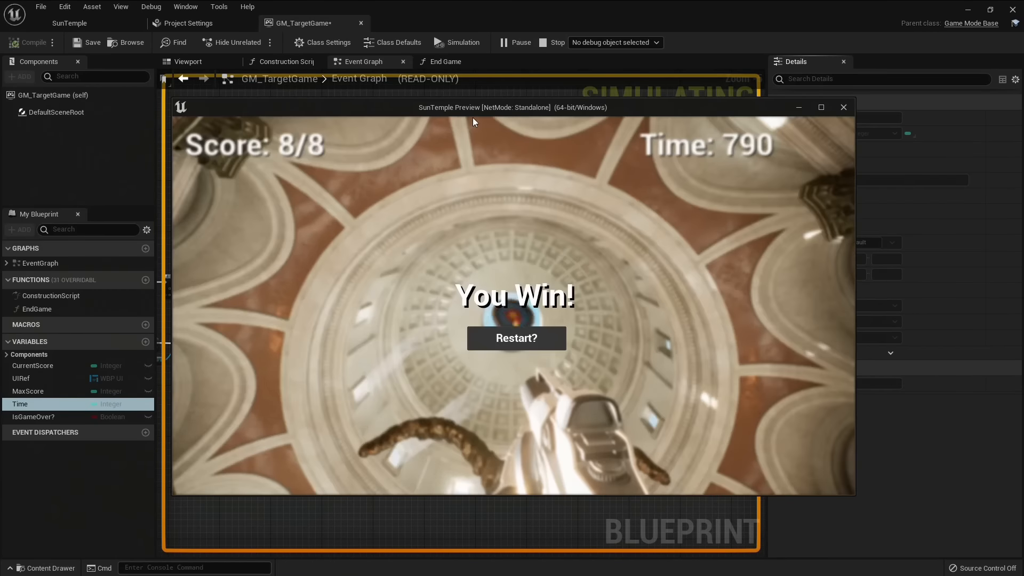